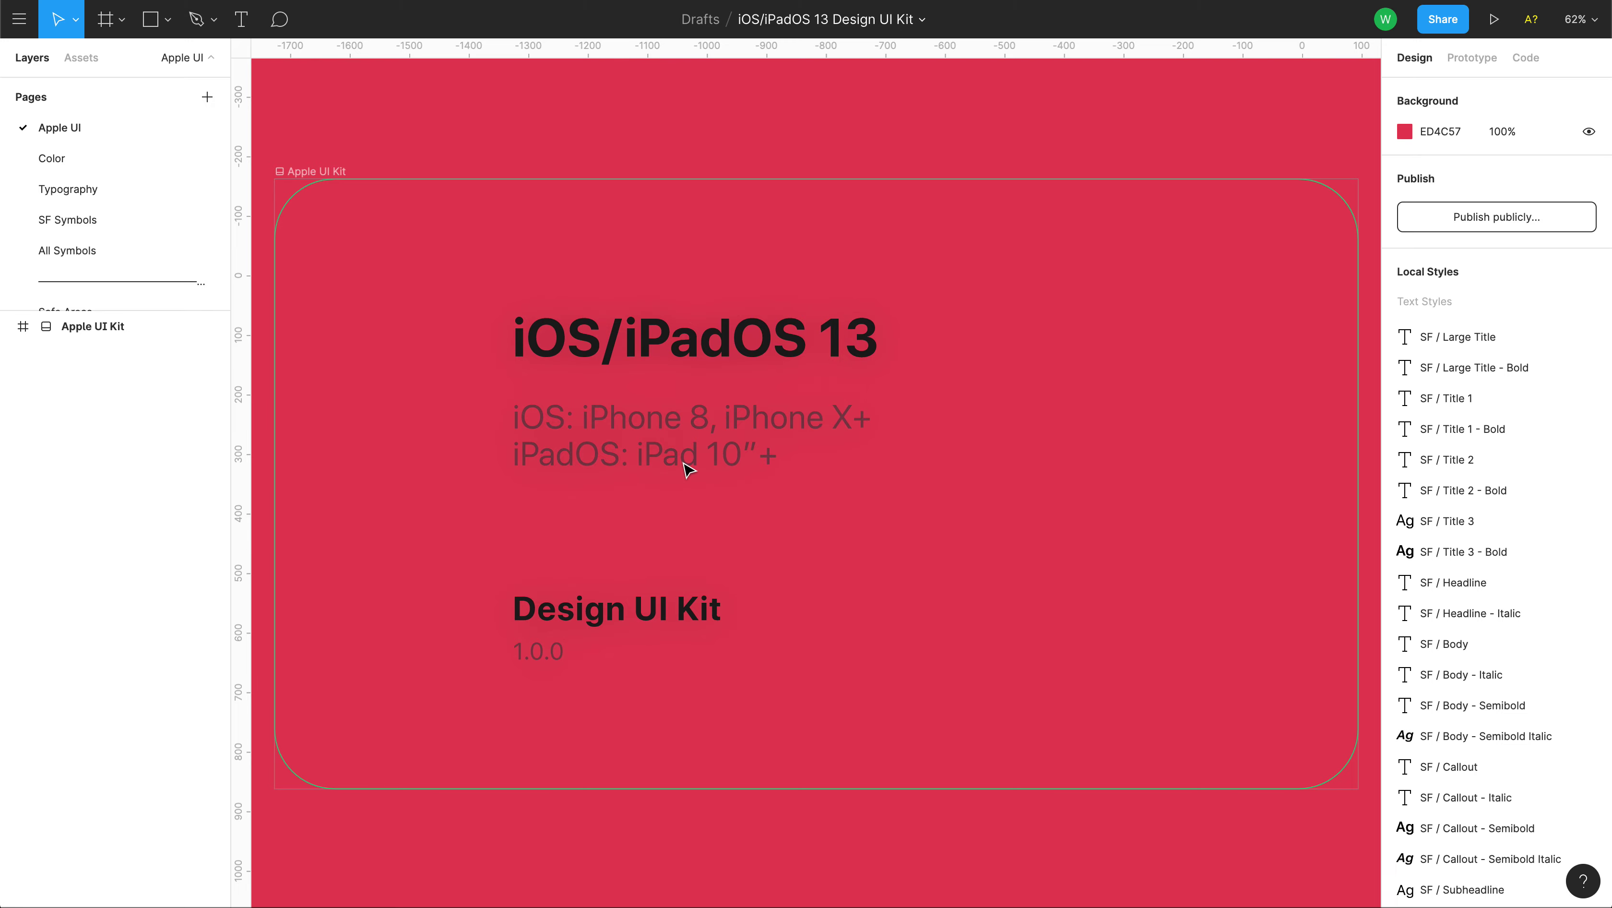
Switch to the All Symbols page and browse across the symbol components.
{"action": "left_click", "coordinate": [64, 252]}
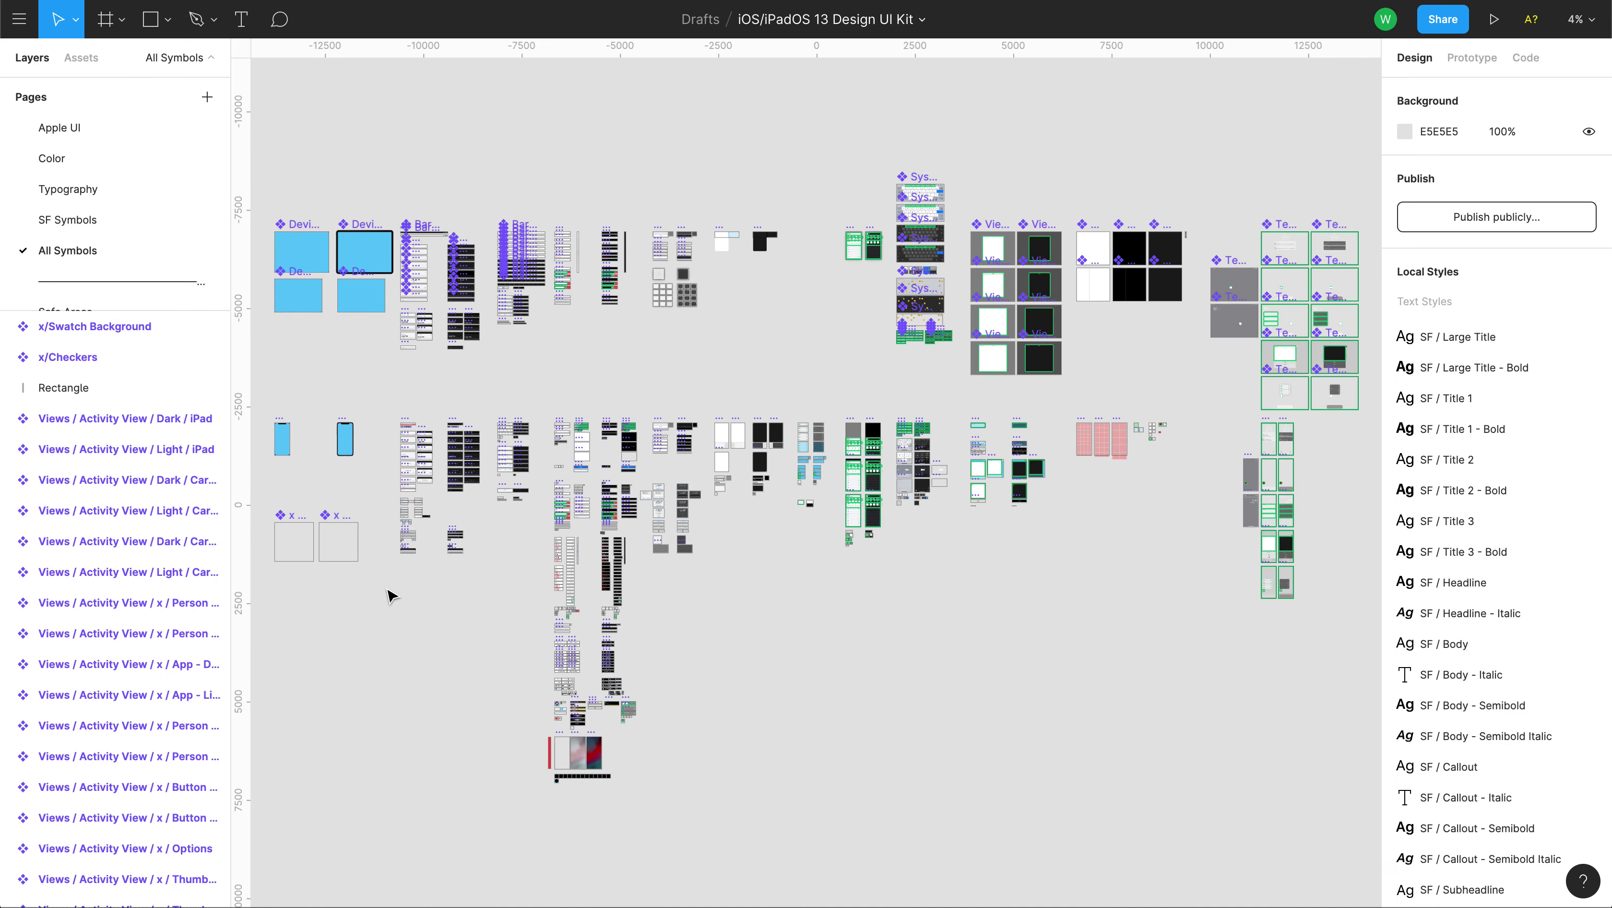
{"action": "key", "text": "plus"}
{"action": "key", "text": "plus"}
{"action": "key", "text": "plus"}
{"action": "key", "text": "plus"}
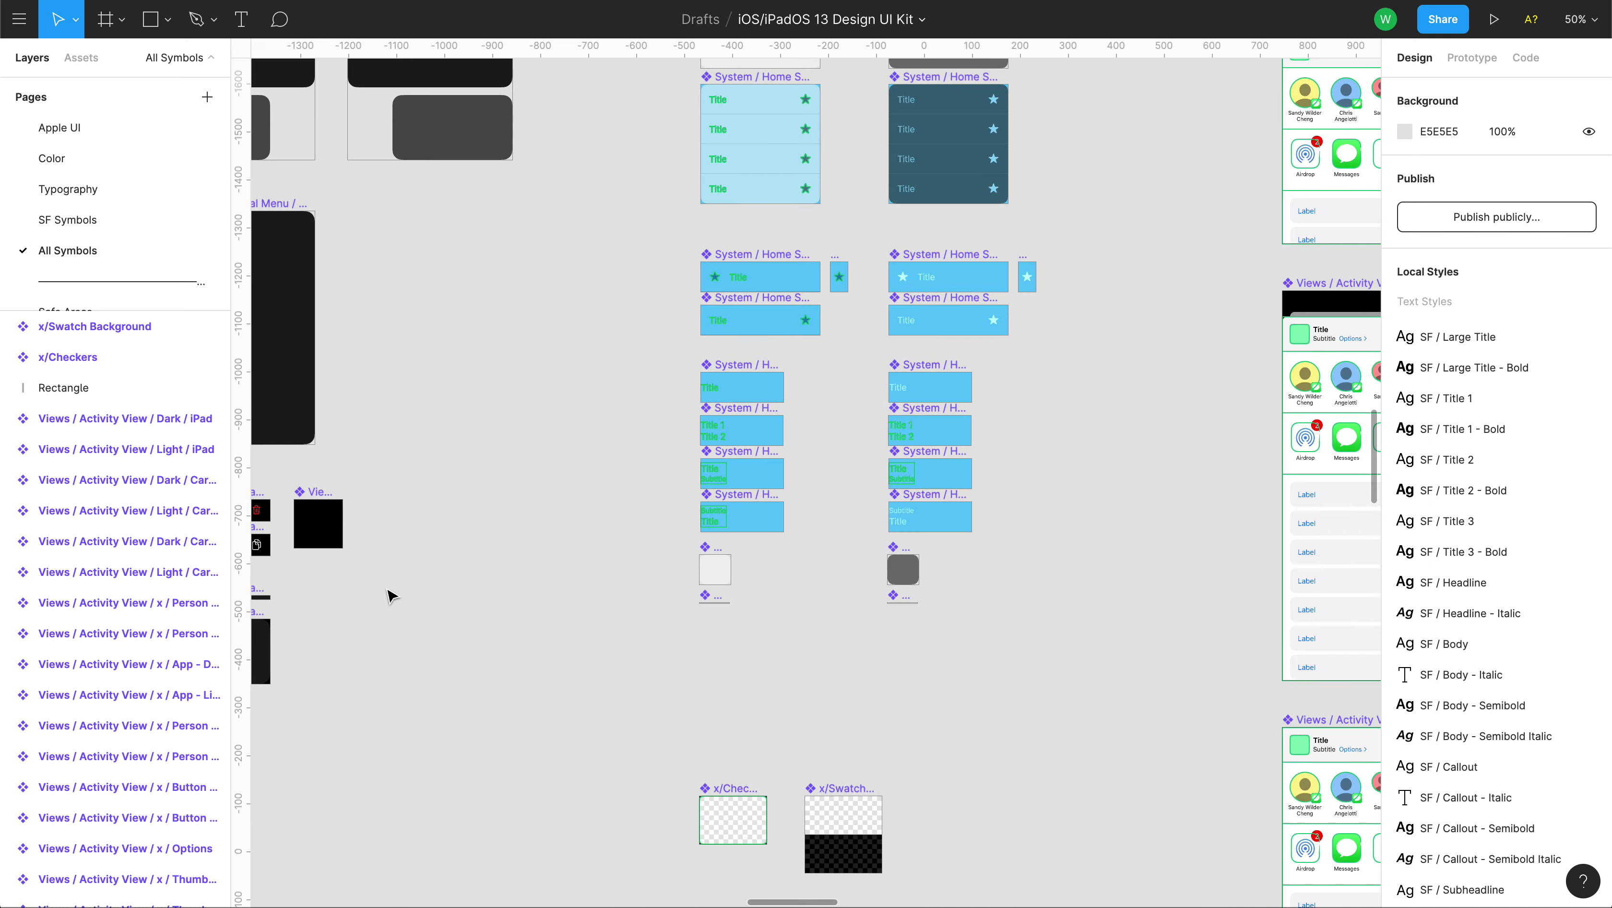
{"action": "left_click_drag", "start_coordinate": [534, 569], "coordinate": [1047, 590]}
{"action": "left_click_drag", "start_coordinate": [522, 529], "coordinate": [906, 568]}
{"action": "left_click_drag", "start_coordinate": [572, 493], "coordinate": [949, 669]}
{"action": "left_click_drag", "start_coordinate": [540, 583], "coordinate": [1226, 538]}
{"action": "left_click_drag", "start_coordinate": [731, 559], "coordinate": [1170, 537]}
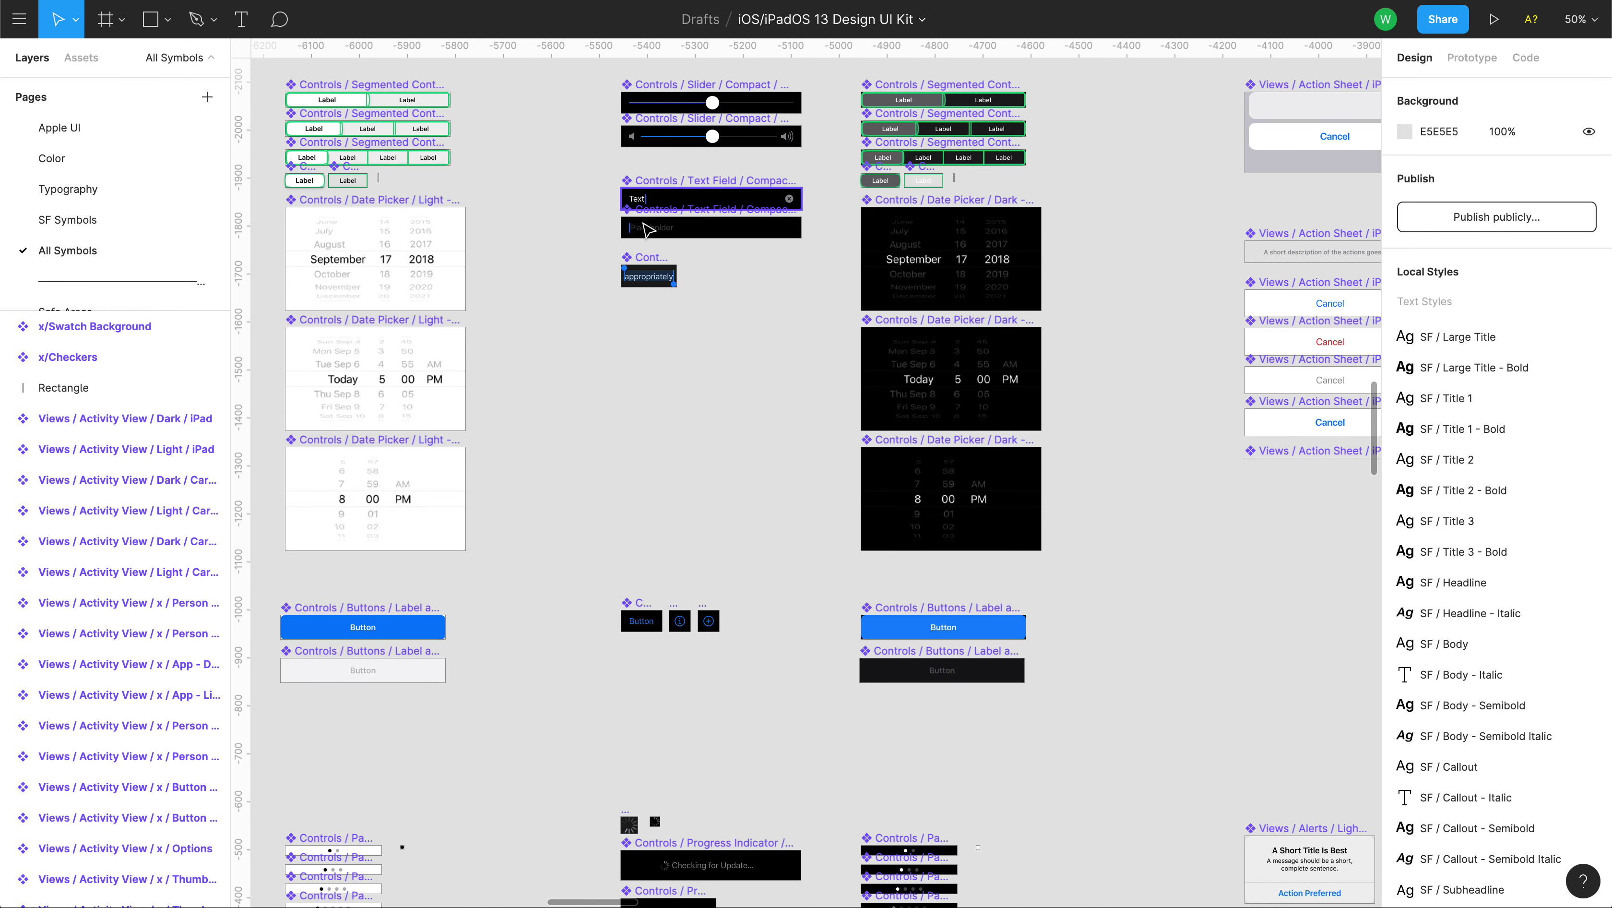
{"action": "left_click_drag", "start_coordinate": [539, 313], "coordinate": [824, 213]}
{"action": "left_click_drag", "start_coordinate": [436, 377], "coordinate": [639, 593]}
{"action": "scroll", "coordinate": [705, 311], "scroll_direction": "up", "scroll_amount": 2}
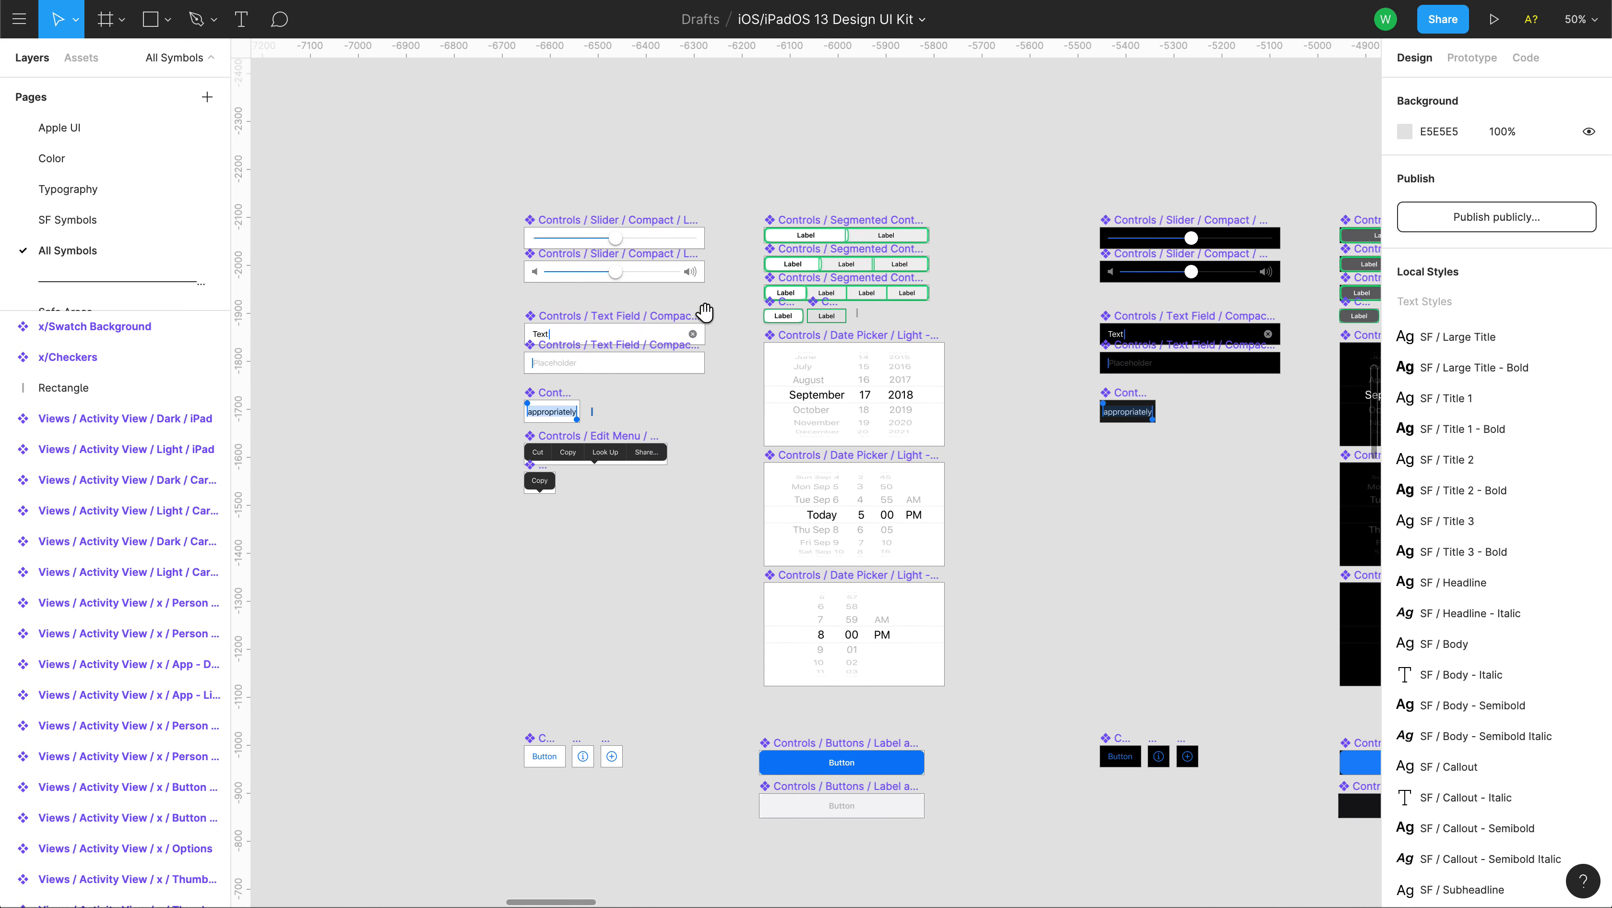
{"action": "scroll", "coordinate": [705, 311], "scroll_direction": "up", "scroll_amount": 10}
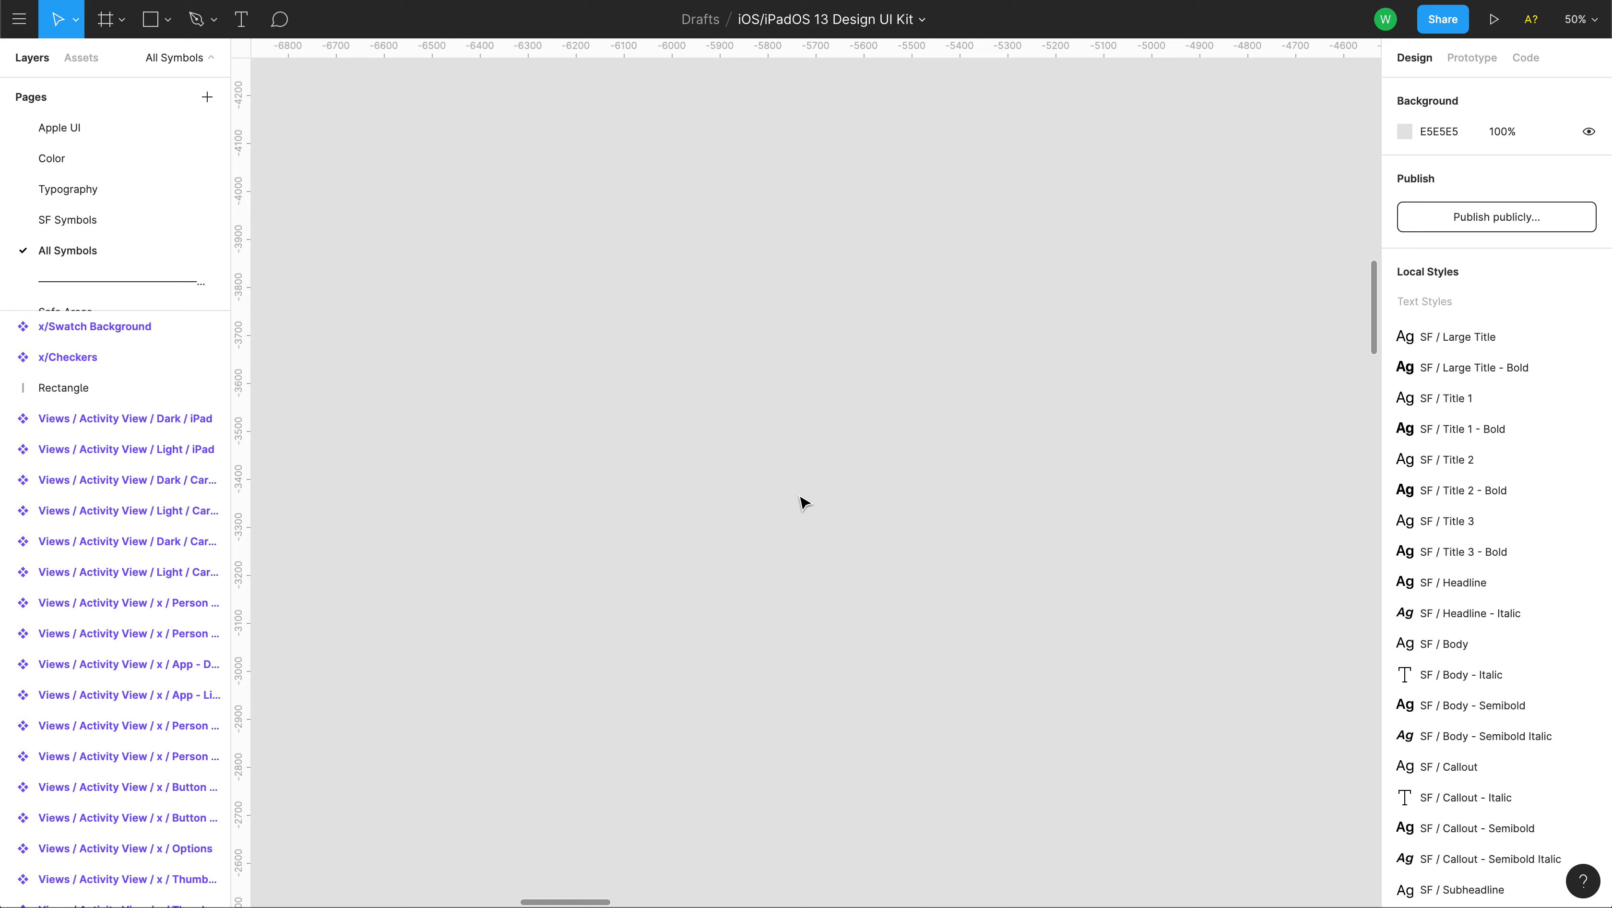
{"action": "key", "text": "shift+1"}
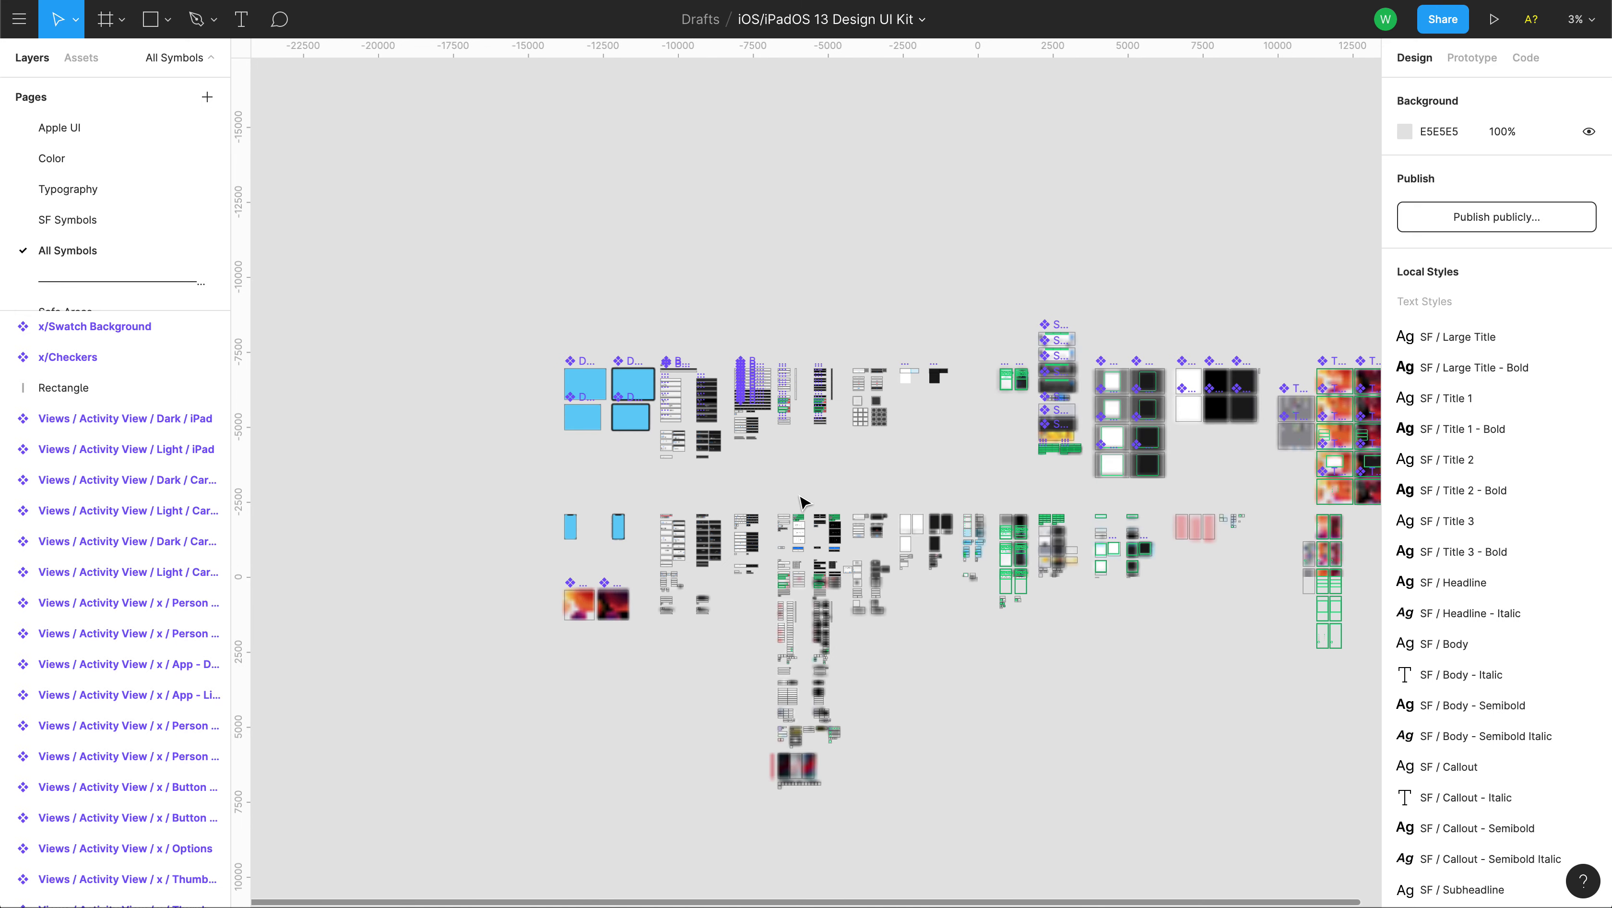
{"action": "scroll", "coordinate": [801, 499], "scroll_direction": "up", "scroll_amount": 3}
Find the iPhone compact tab bars at 100% and select 'Compact / Light - 5 Tabs'.
{"action": "left_click_drag", "start_coordinate": [784, 432], "coordinate": [921, 658]}
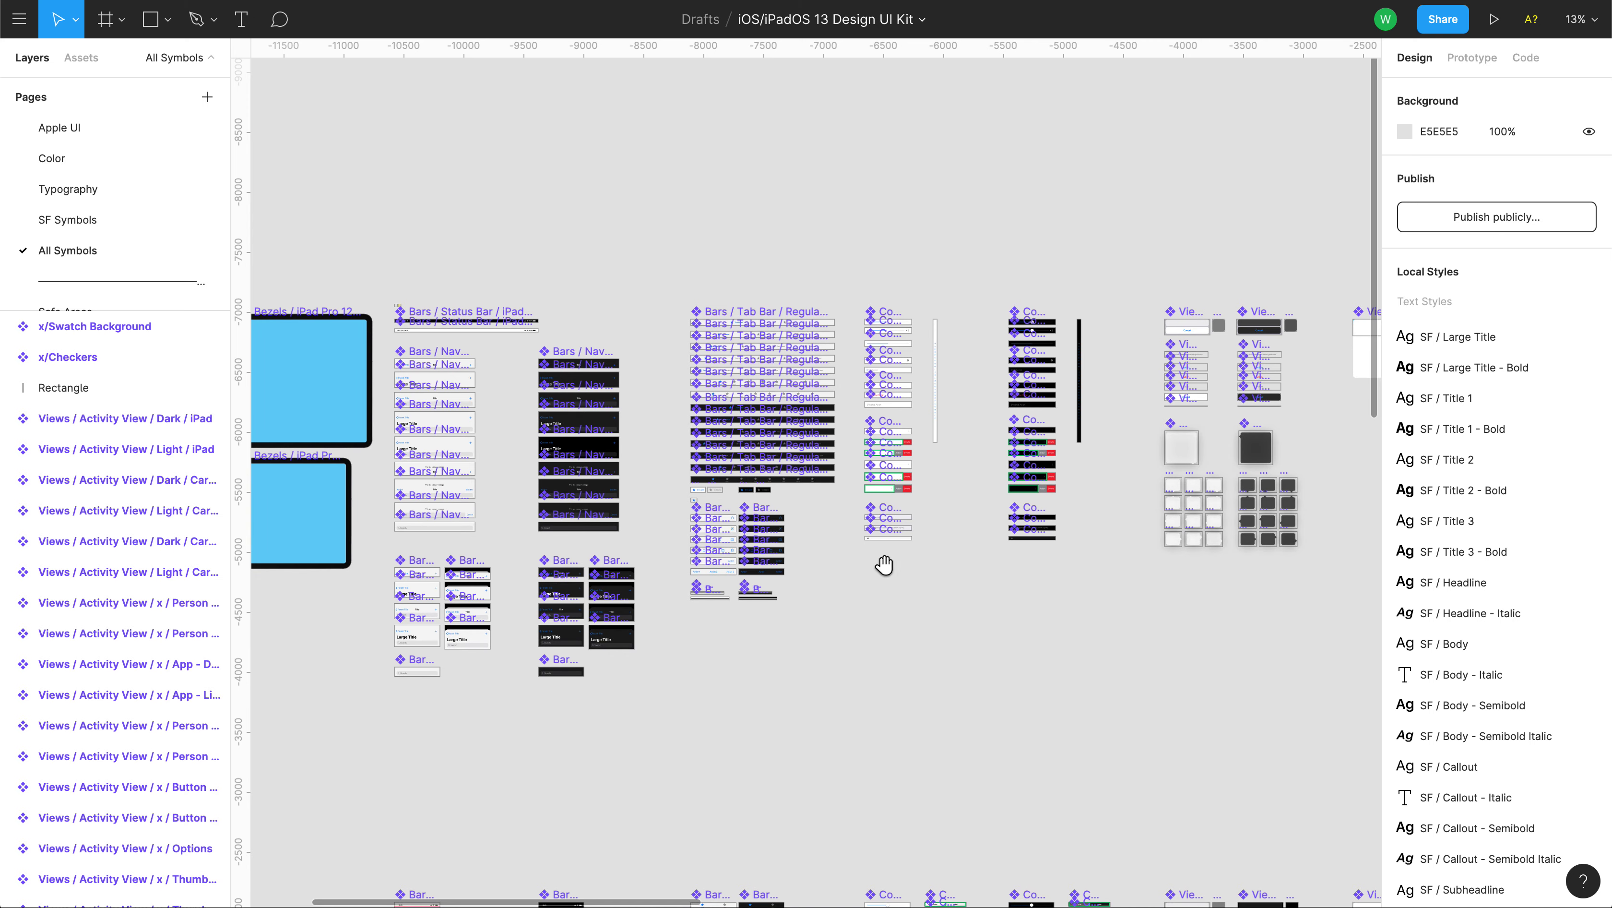
{"action": "left_click_drag", "start_coordinate": [884, 563], "coordinate": [809, 612]}
{"action": "scroll", "coordinate": [812, 618], "scroll_direction": "up", "scroll_amount": 5}
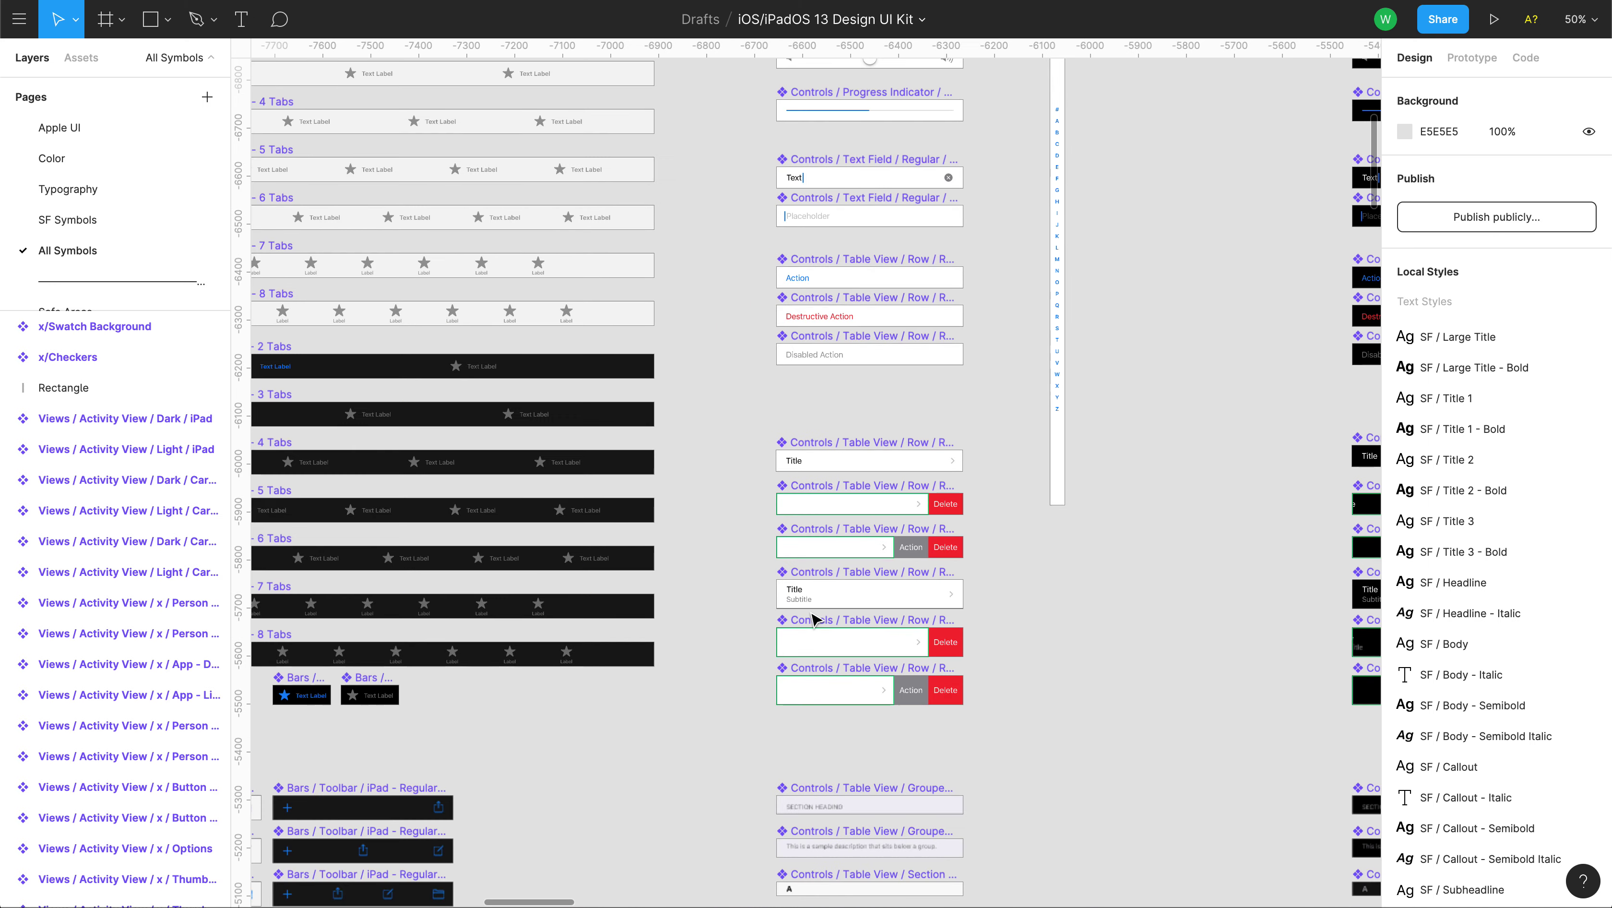
{"action": "left_click_drag", "start_coordinate": [463, 327], "coordinate": [730, 652]}
{"action": "left_click_drag", "start_coordinate": [880, 732], "coordinate": [863, 515]}
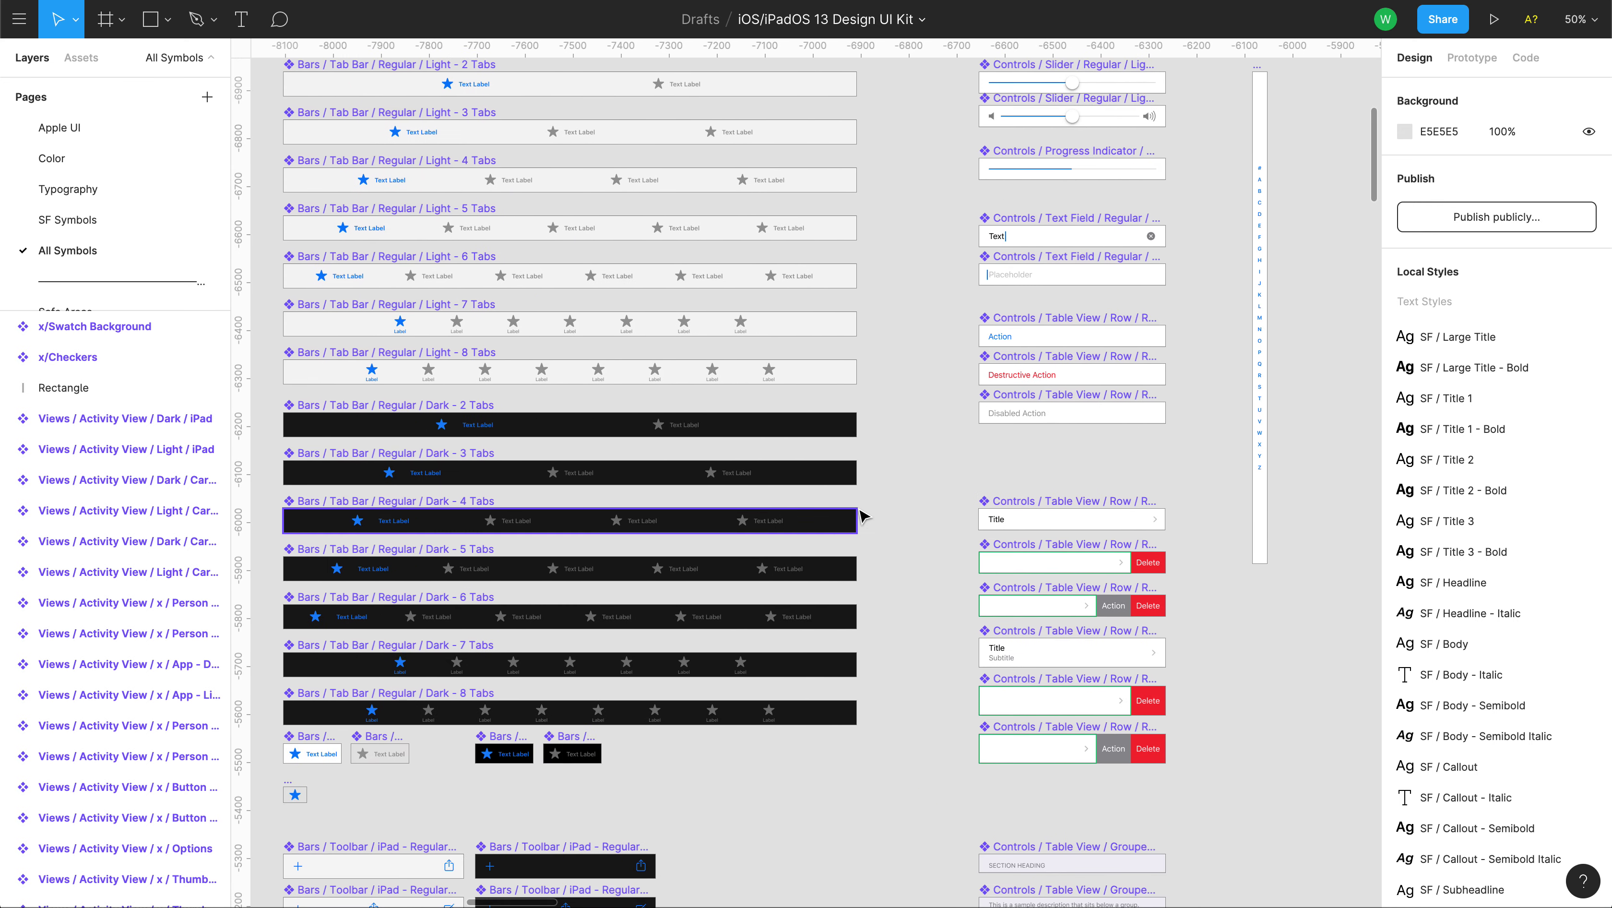
{"action": "left_click_drag", "start_coordinate": [587, 724], "coordinate": [696, 243]}
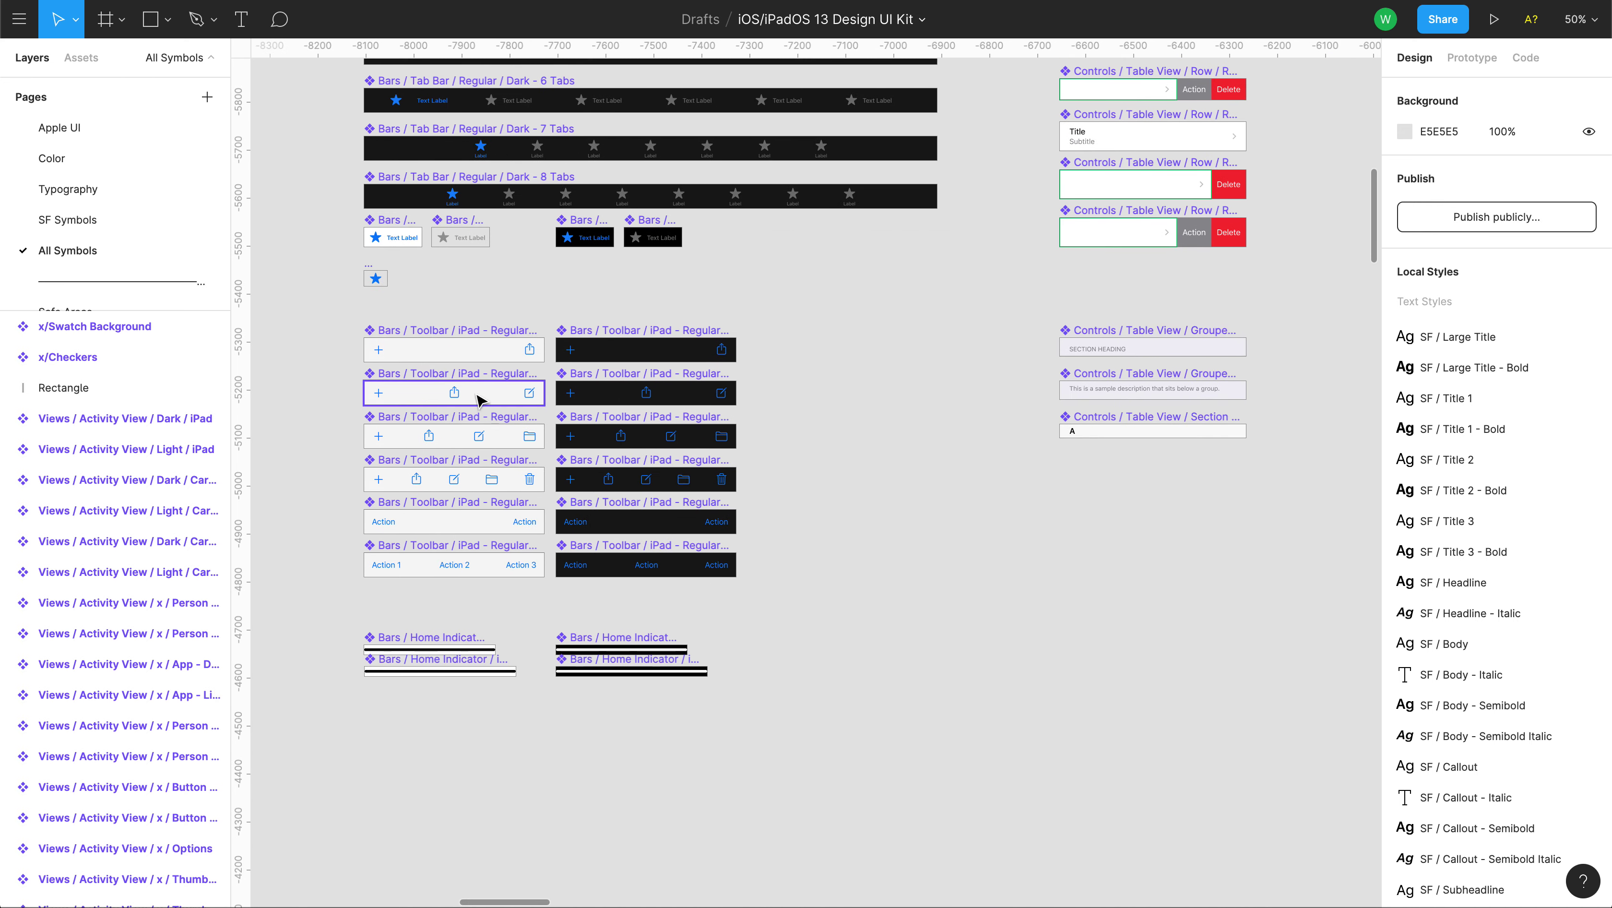
{"action": "left_click_drag", "start_coordinate": [730, 730], "coordinate": [935, 227]}
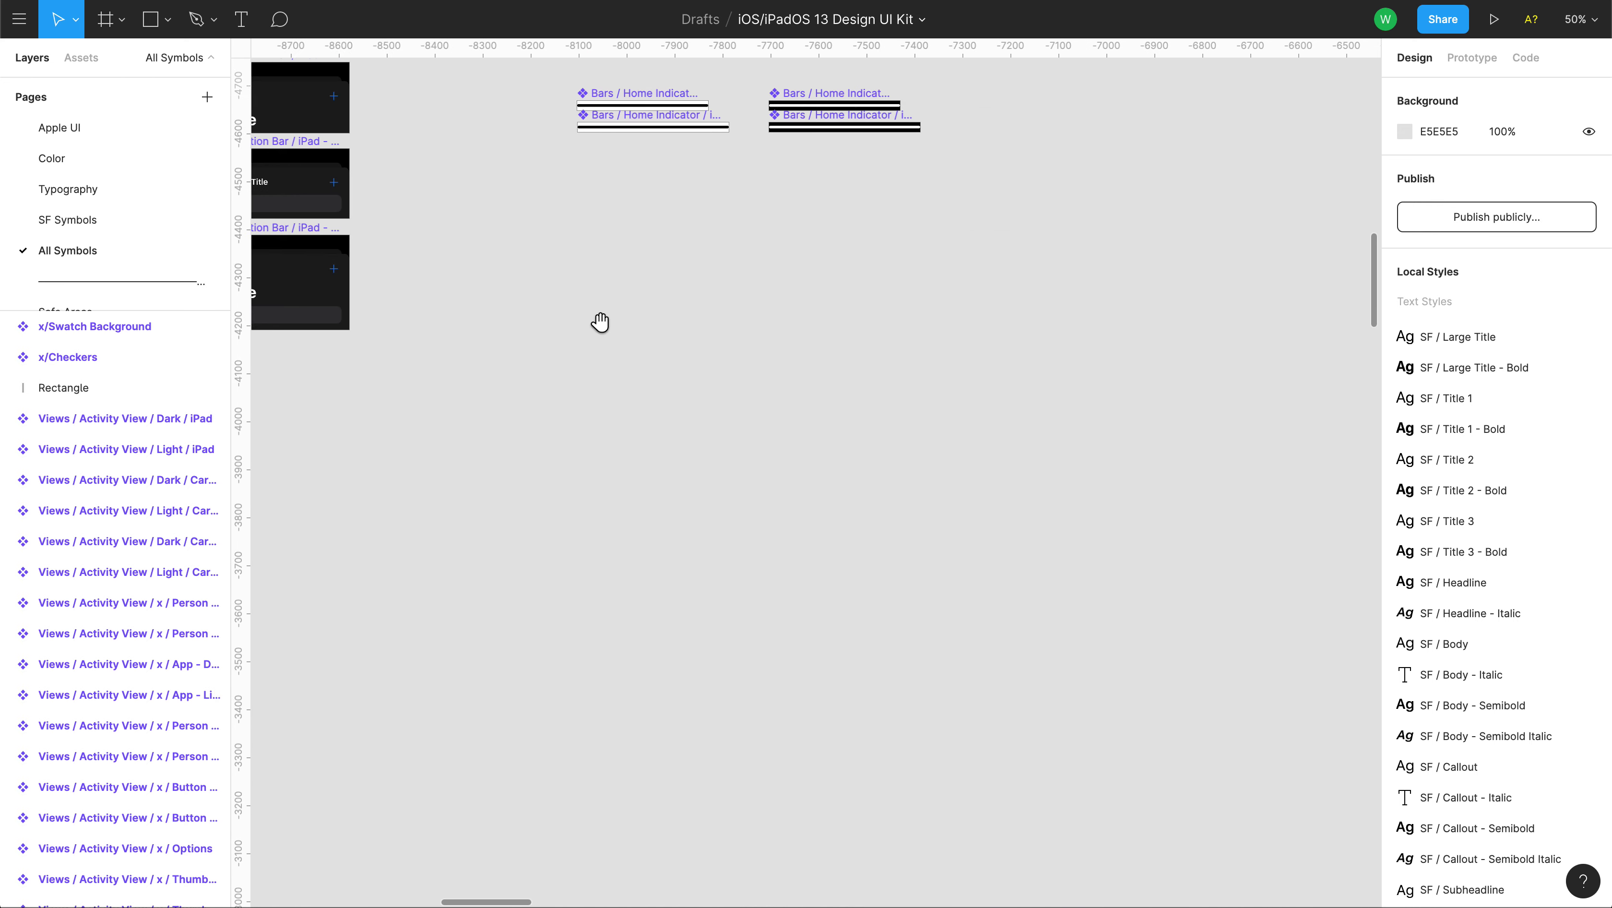
{"action": "left_click_drag", "start_coordinate": [601, 323], "coordinate": [838, 331]}
{"action": "left_click_drag", "start_coordinate": [929, 716], "coordinate": [780, 80]}
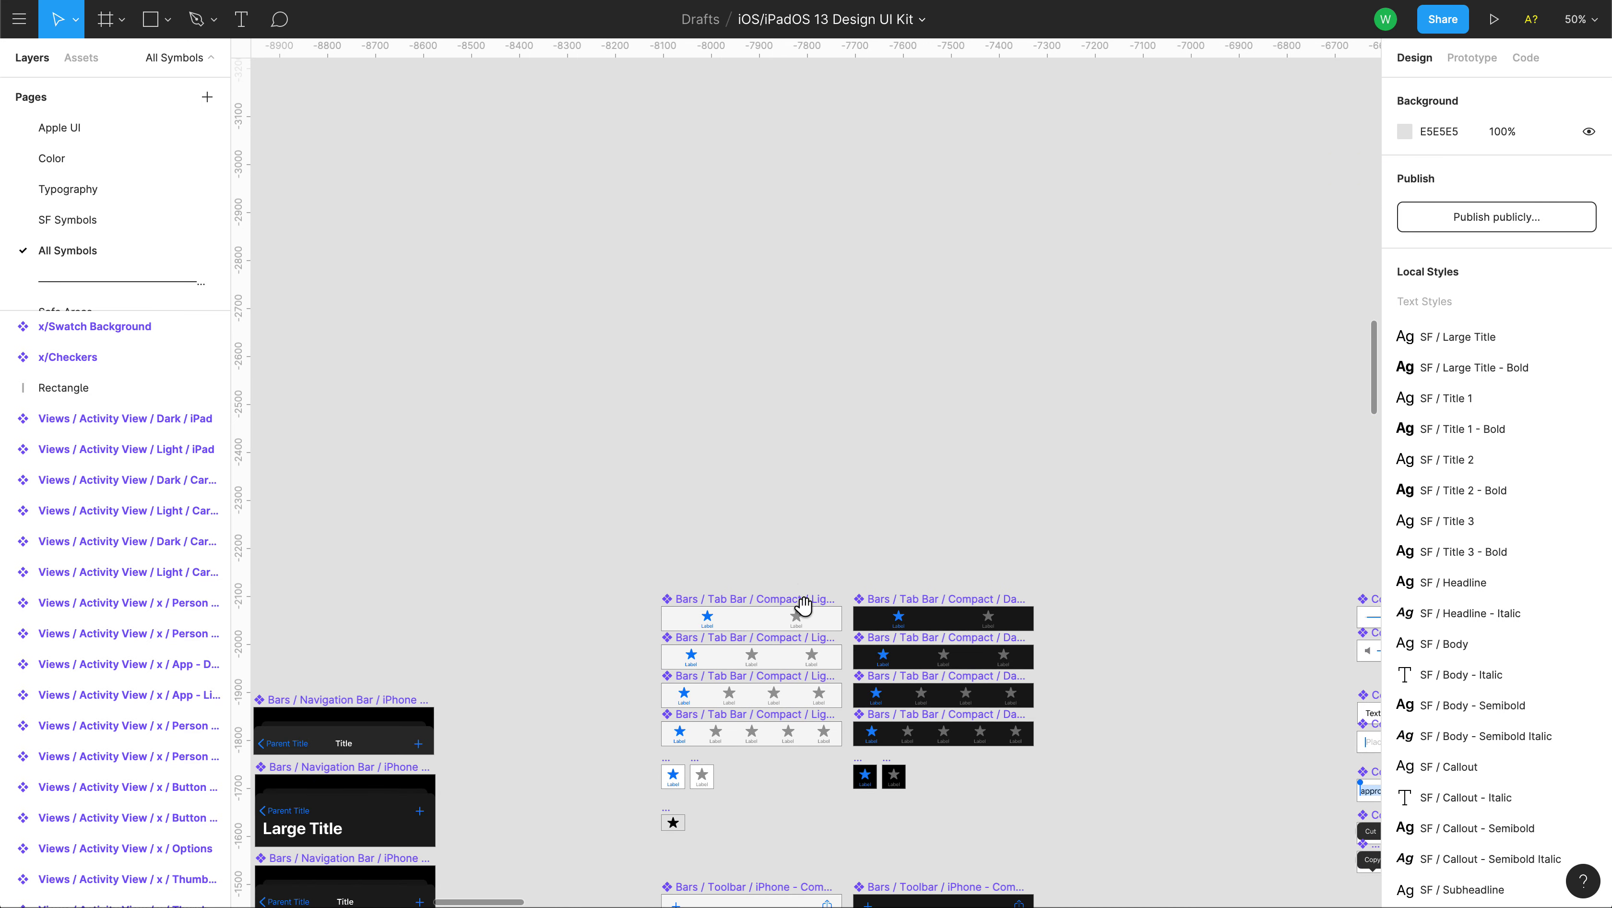
{"action": "left_click_drag", "start_coordinate": [799, 612], "coordinate": [823, 348]}
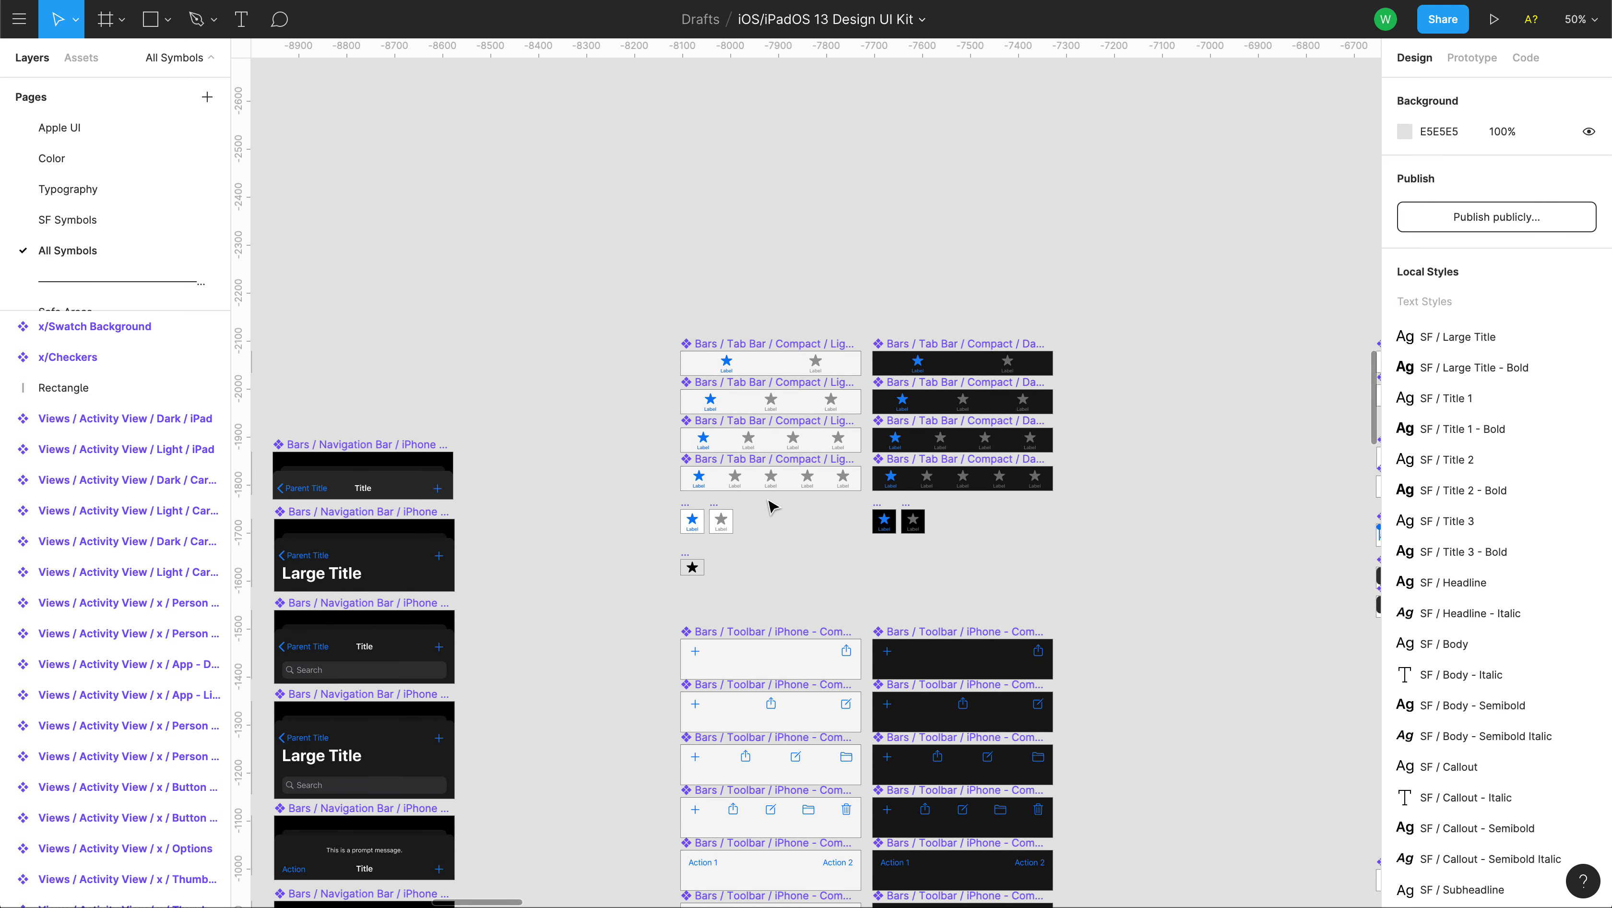
{"action": "key", "text": "shift+0"}
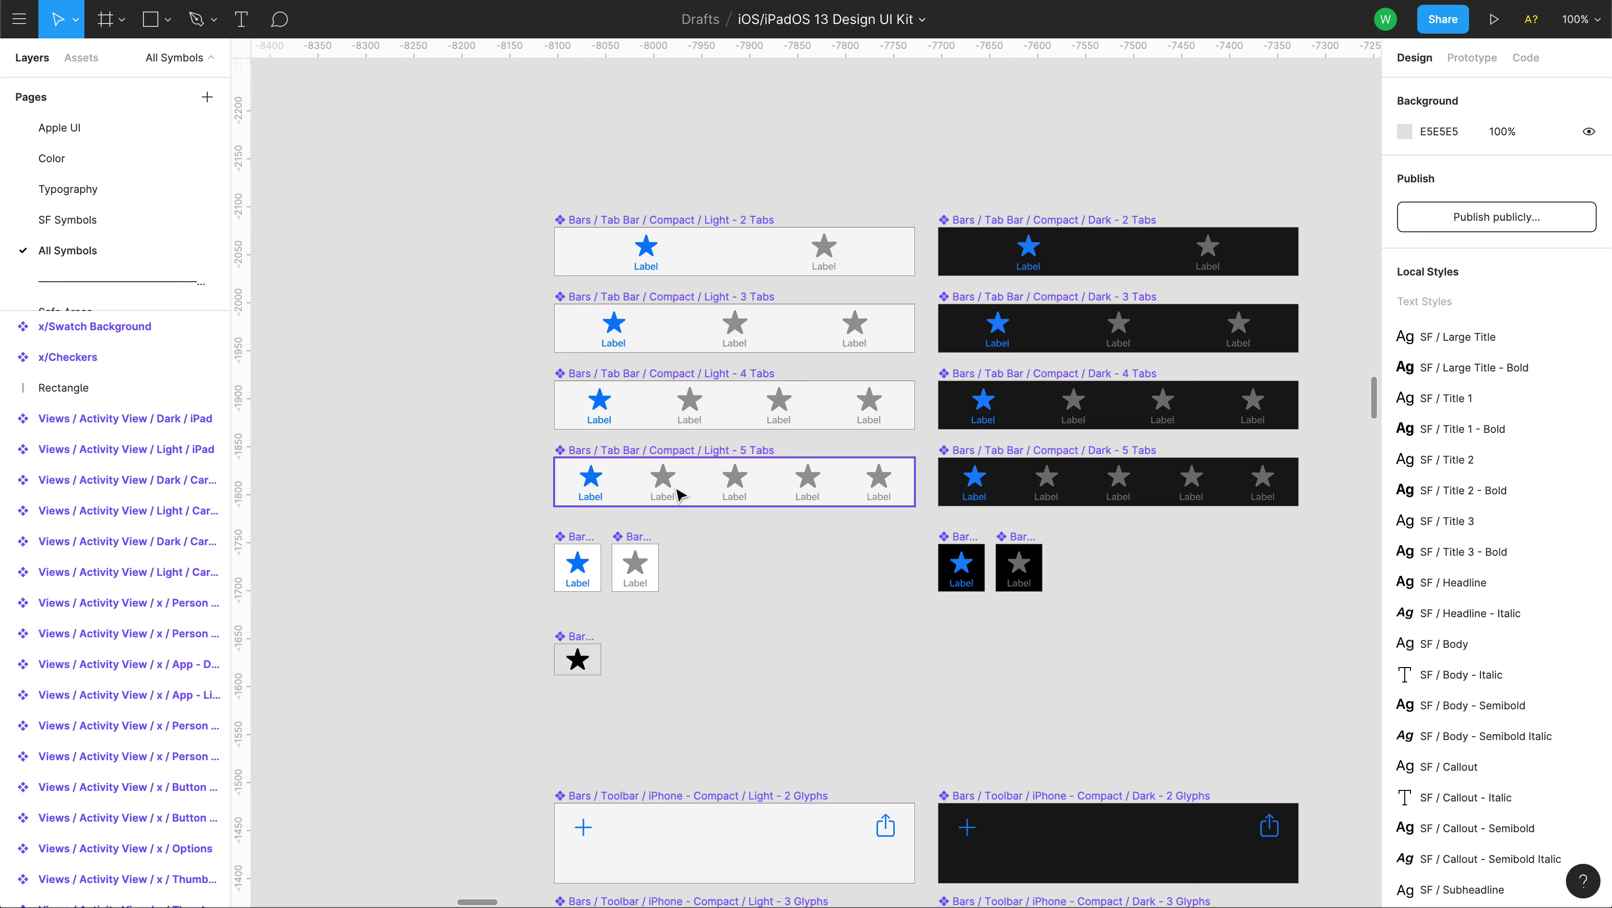
{"action": "left_click", "coordinate": [698, 453]}
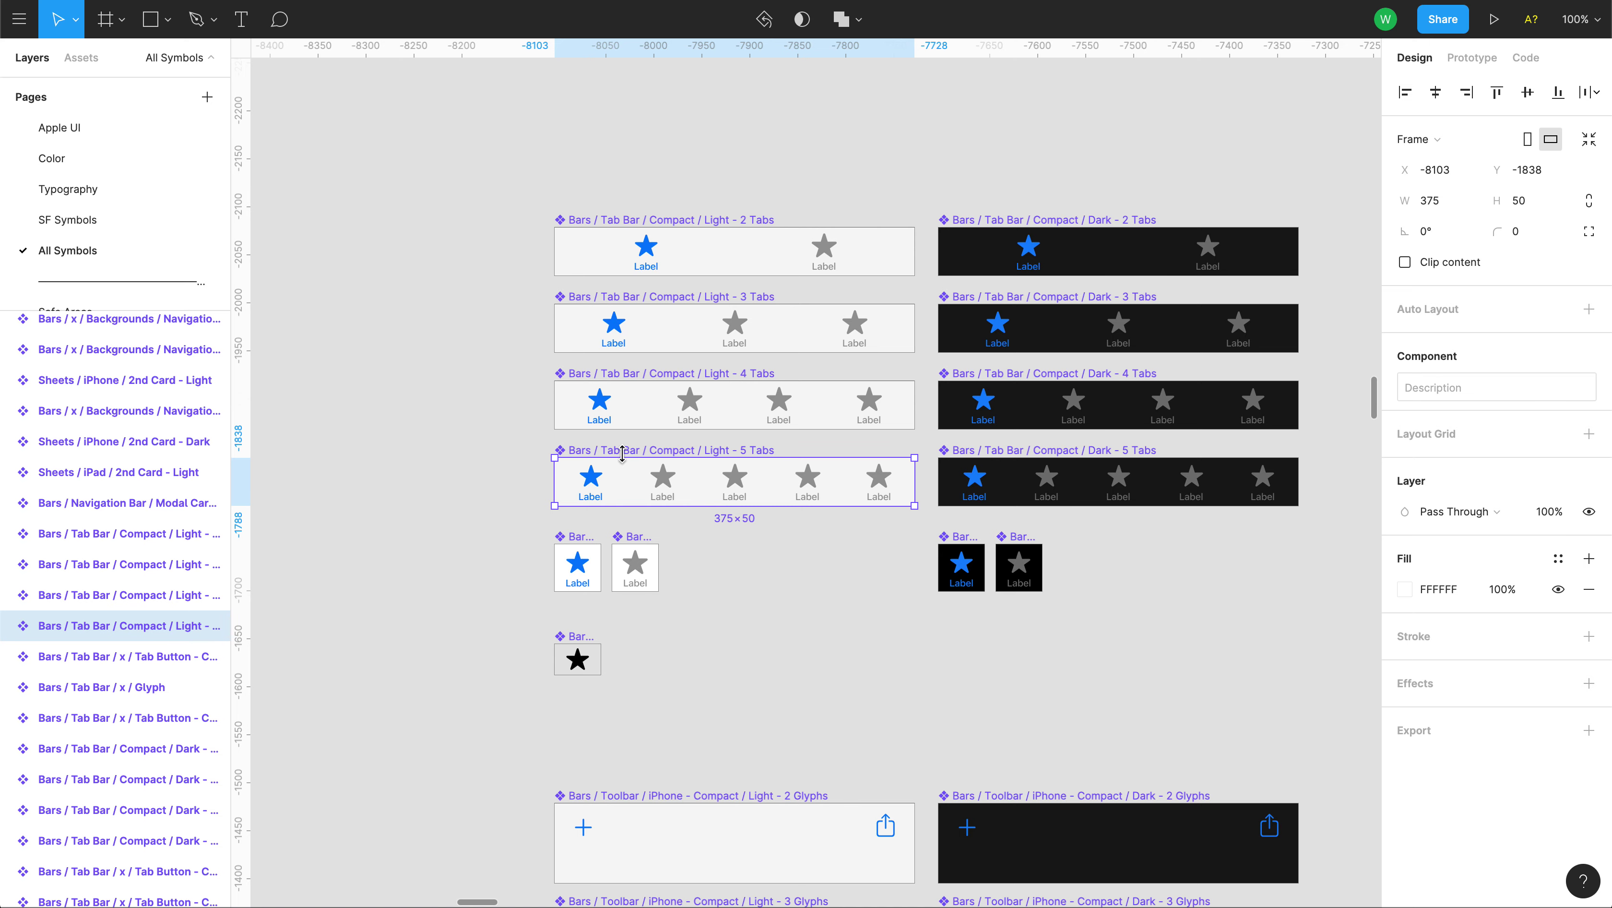
Go back to Files, open Apple Music App Intro, and paste the copied tab bar.
{"action": "left_click", "coordinate": [19, 20]}
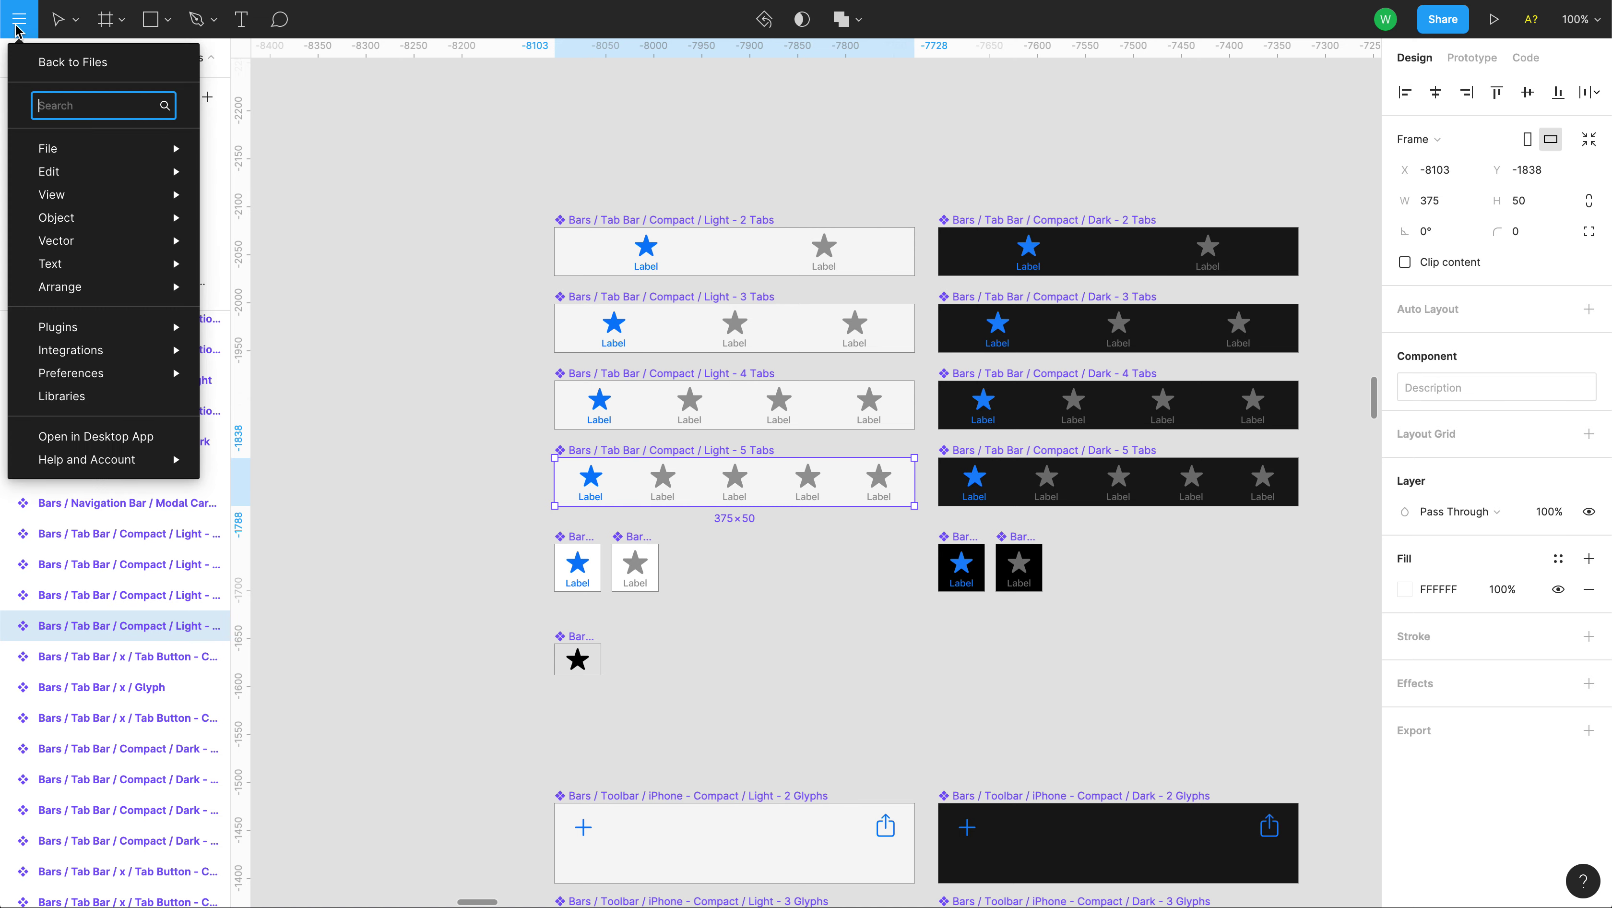
{"action": "left_click", "coordinate": [53, 63]}
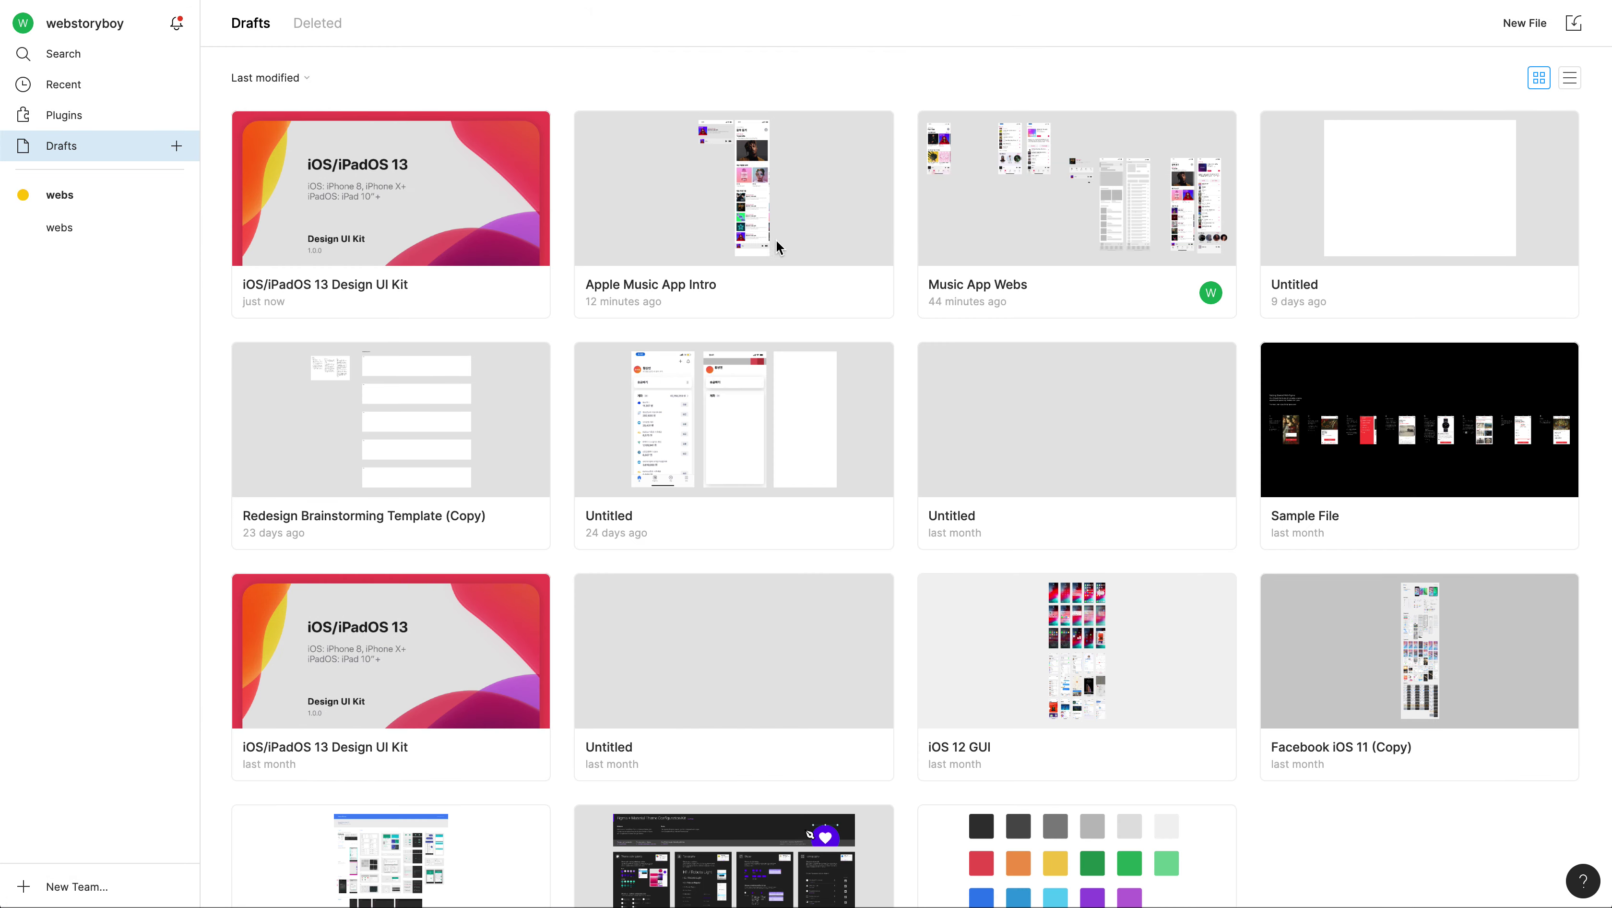
{"action": "double_click", "coordinate": [759, 200]}
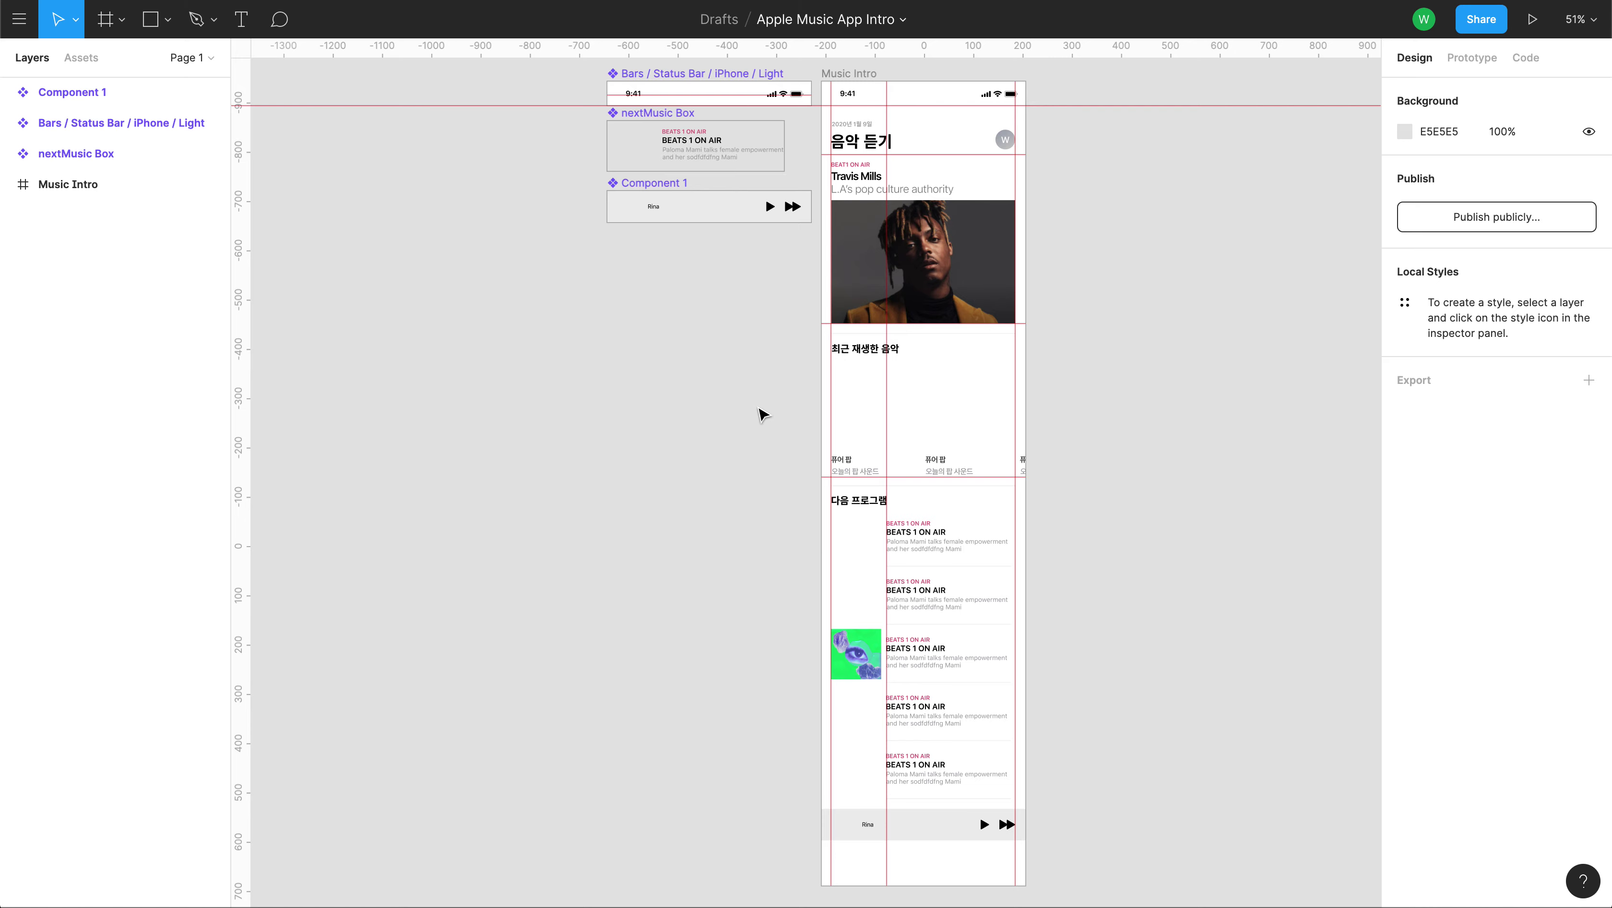
{"action": "key", "text": "ctrl+v"}
Move the tab bar below the mini-player and widen it from 375 to 414 px.
{"action": "left_click_drag", "start_coordinate": [745, 478], "coordinate": [629, 280]}
{"action": "scroll", "coordinate": [647, 425], "scroll_direction": "up", "scroll_amount": 3}
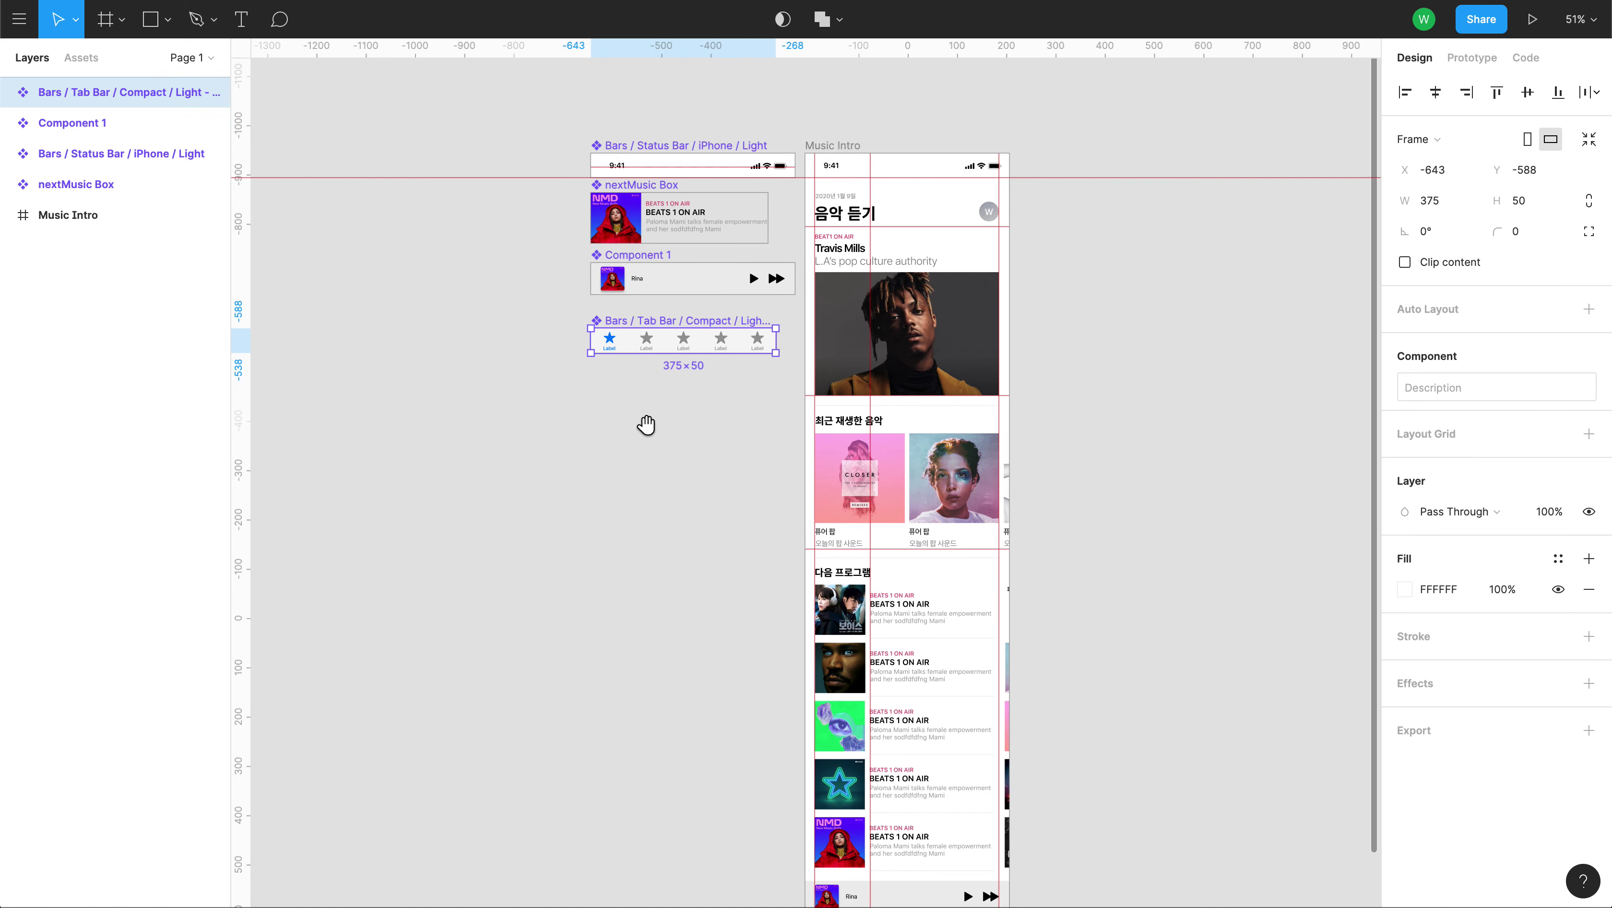
{"action": "scroll", "coordinate": [654, 454], "scroll_direction": "up", "scroll_amount": 5, "text": "ctrl"}
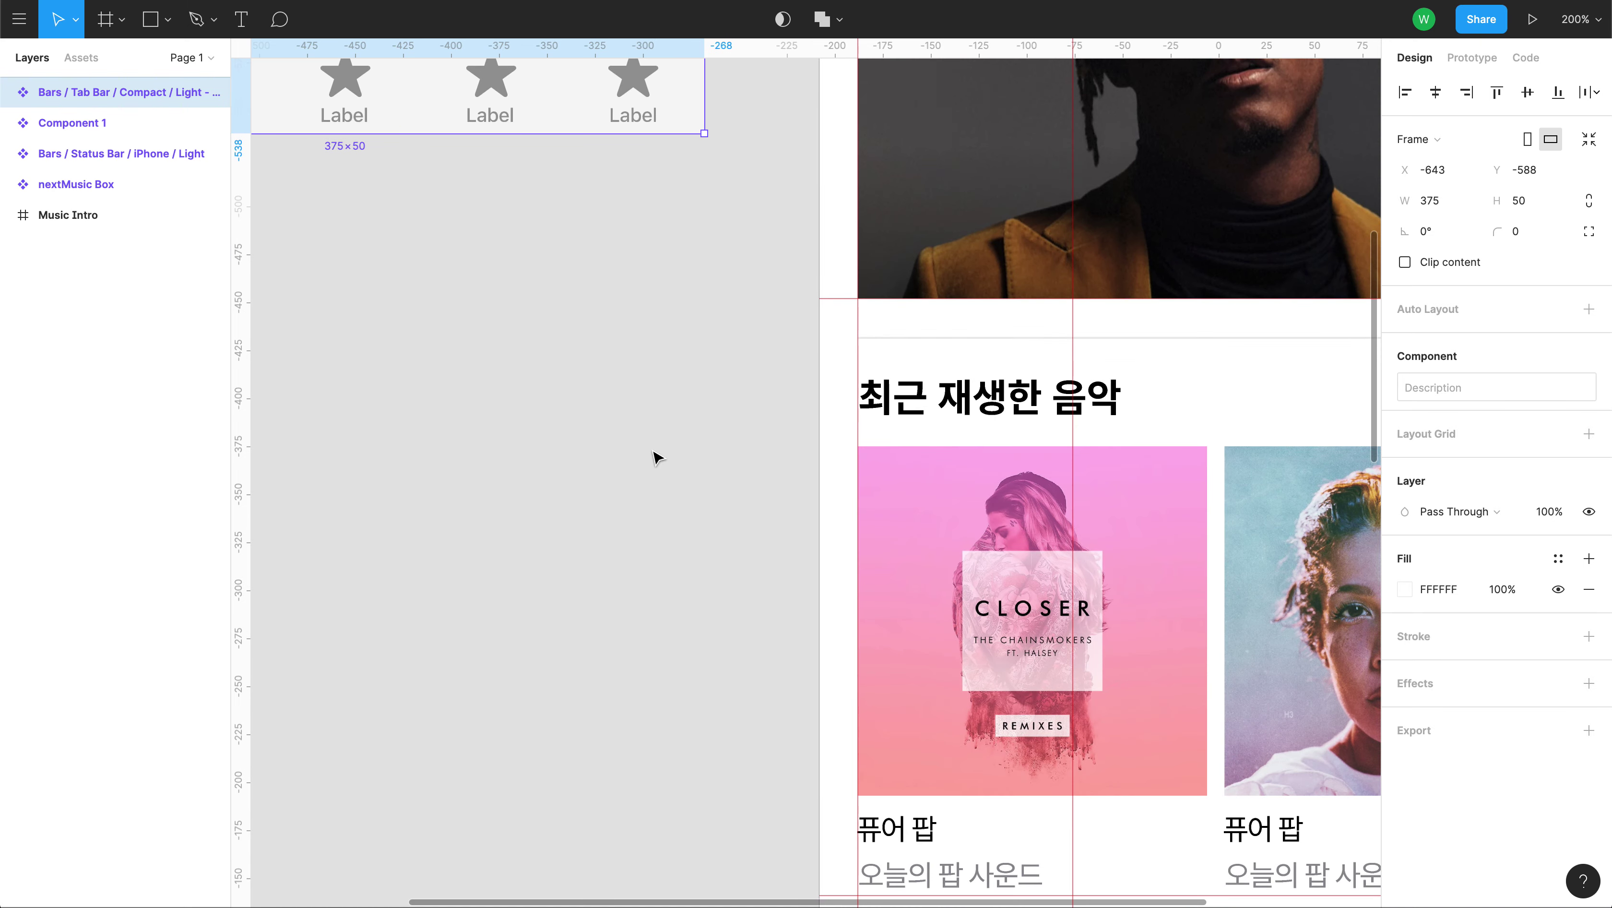
{"action": "left_click_drag", "start_coordinate": [562, 280], "coordinate": [947, 743]}
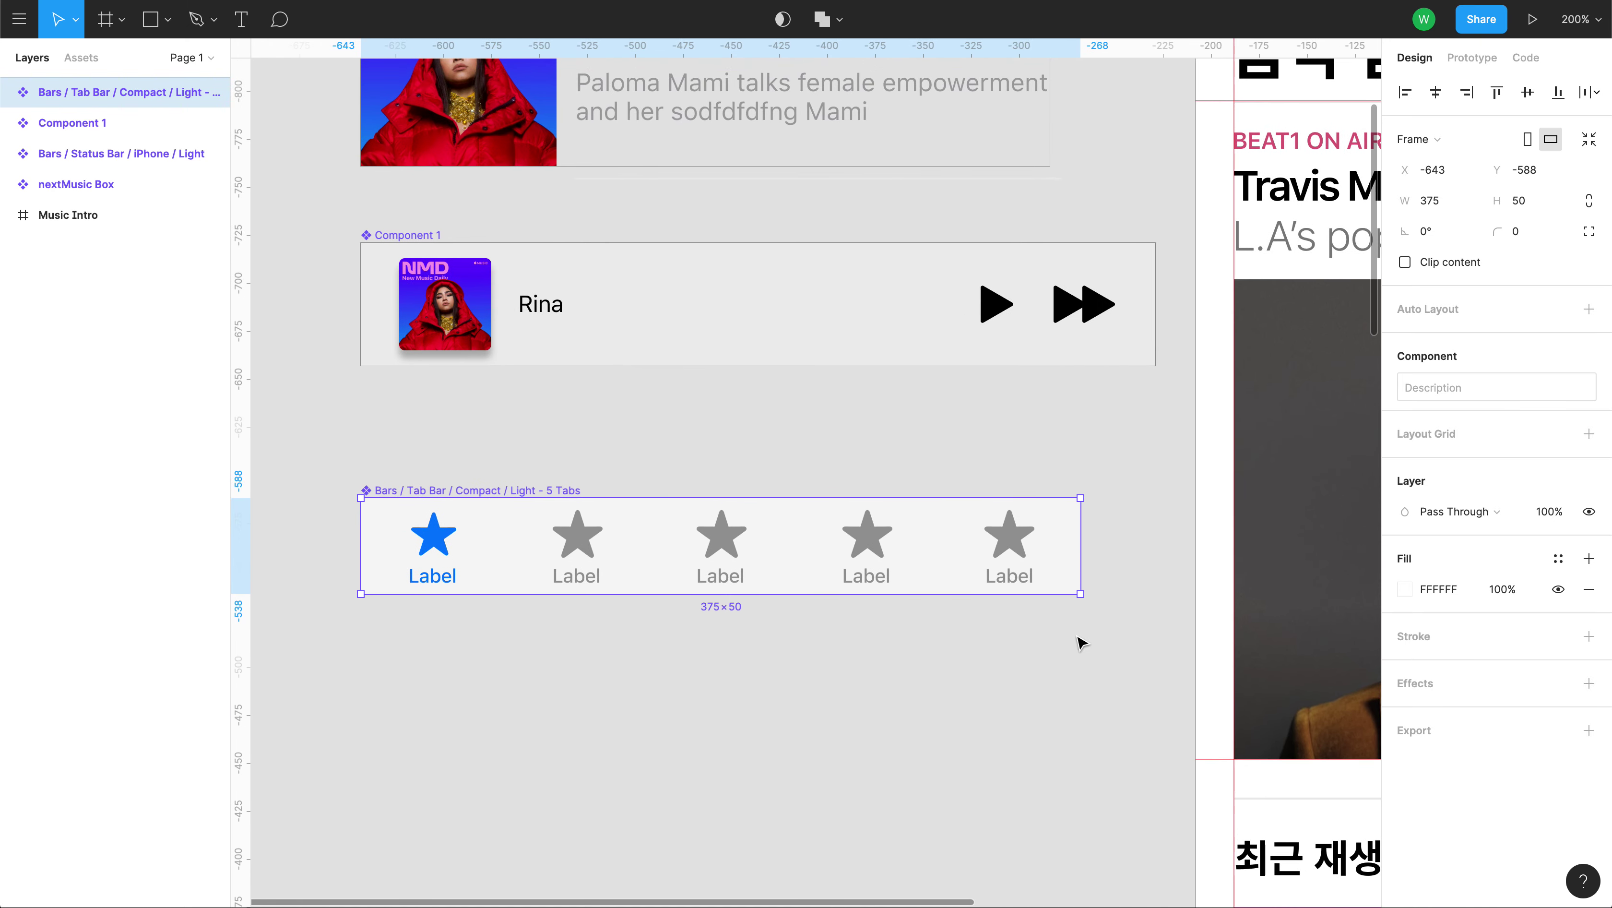
{"action": "left_click_drag", "start_coordinate": [1086, 554], "coordinate": [1116, 552]}
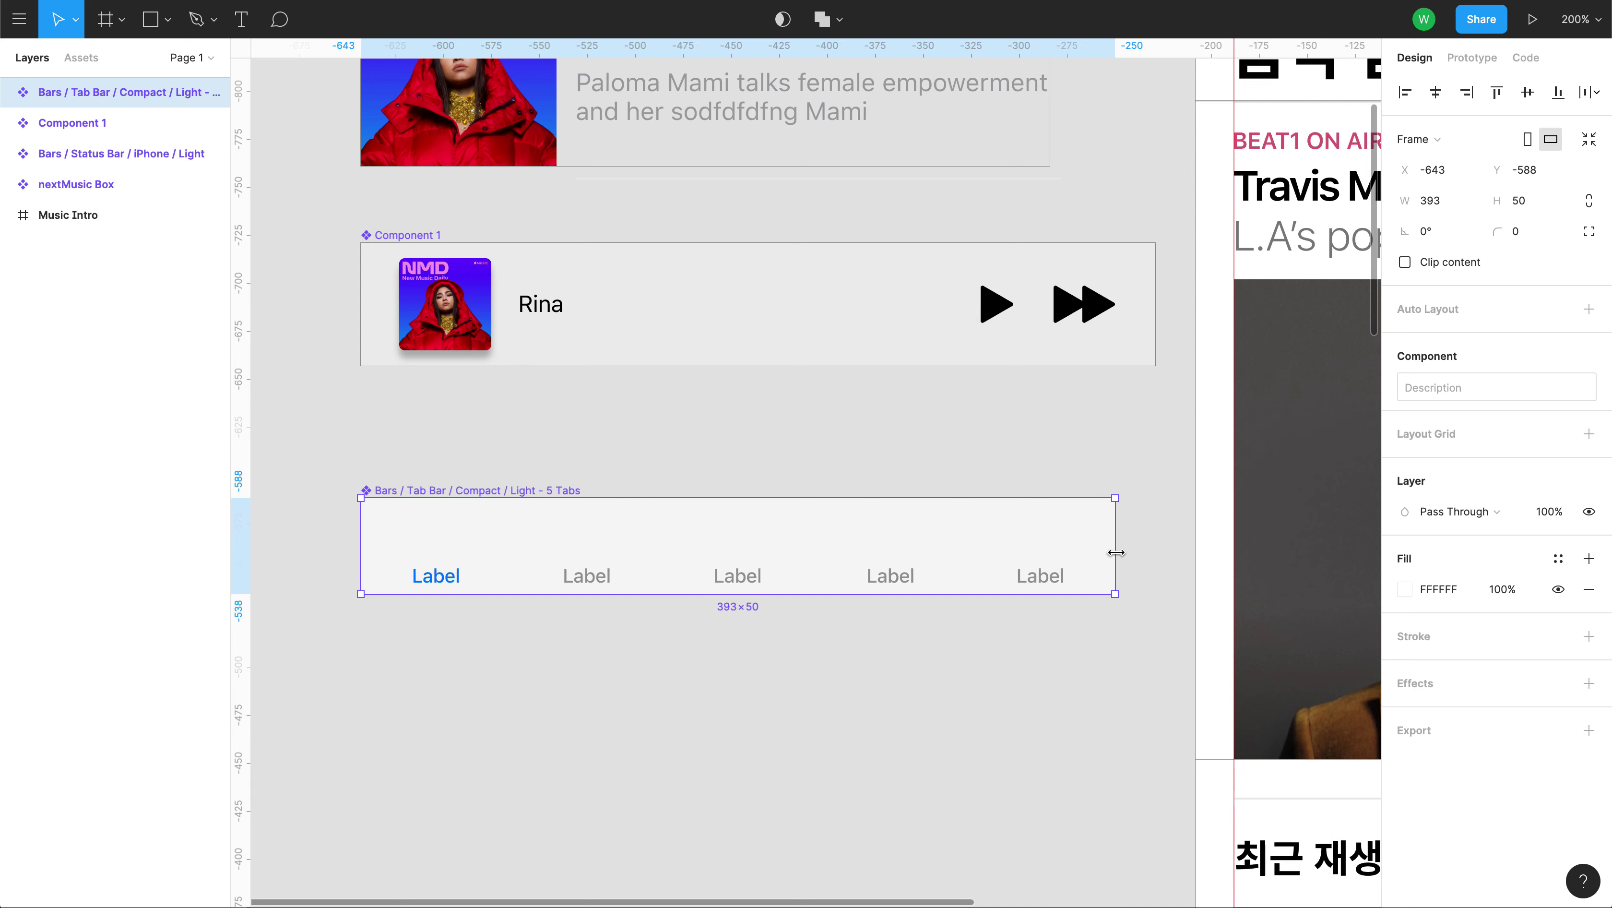
{"action": "left_click_drag", "start_coordinate": [1116, 552], "coordinate": [1156, 552]}
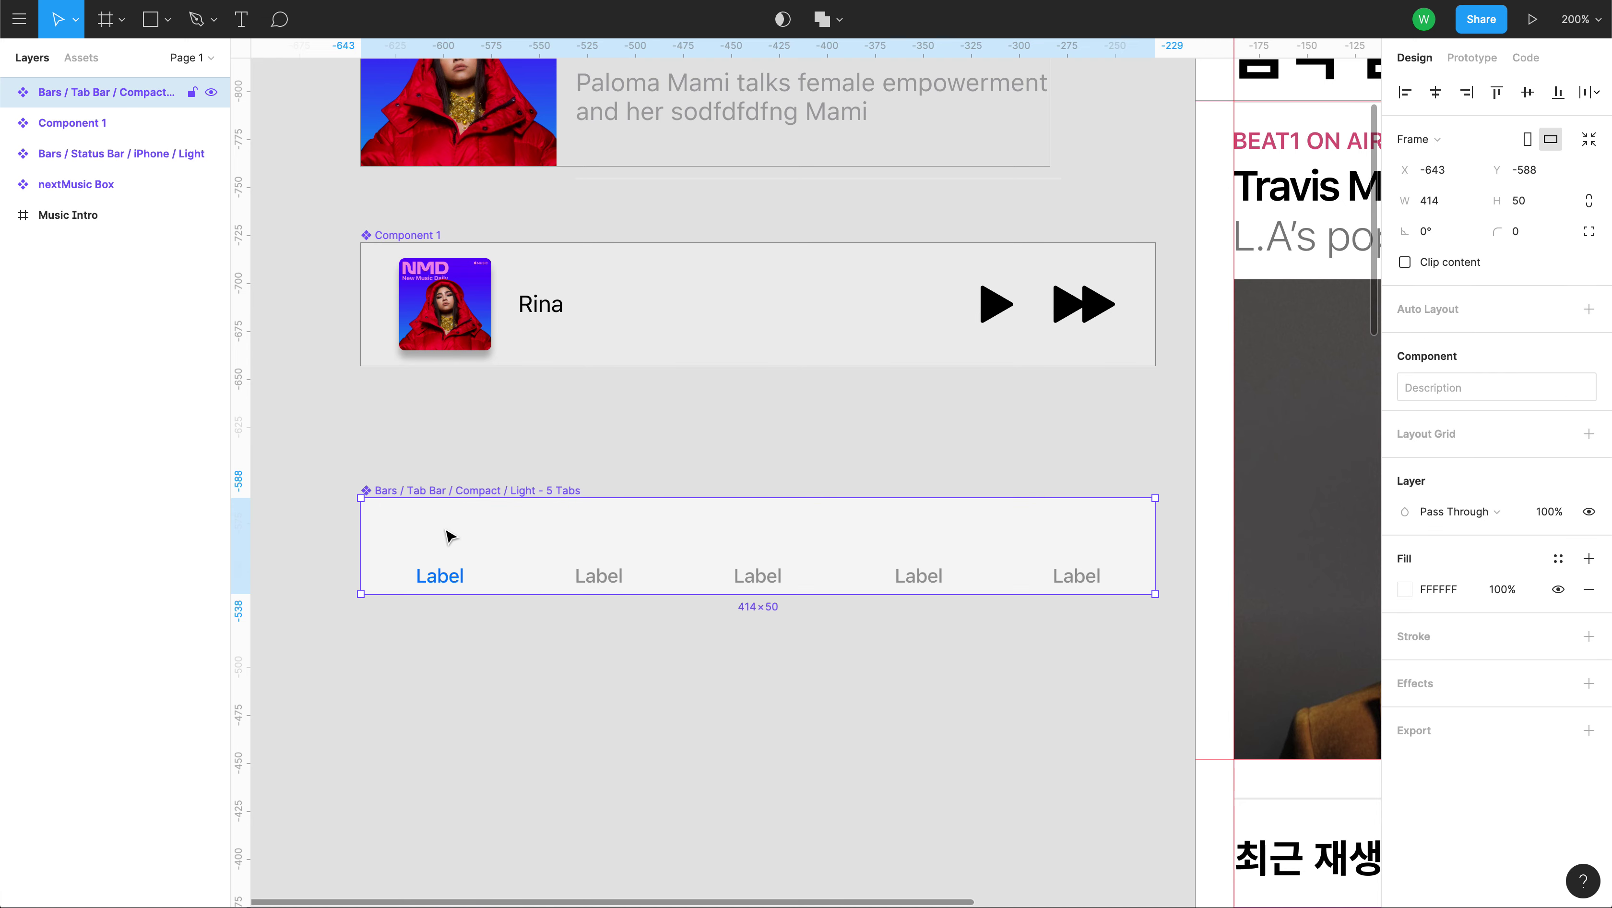
Select Tab 1 through Tab 5 inside the tab bar in turn.
{"action": "double_click", "coordinate": [441, 528]}
{"action": "left_click", "coordinate": [633, 539]}
{"action": "left_click", "coordinate": [737, 534]}
{"action": "left_click", "coordinate": [910, 538]}
{"action": "left_click", "coordinate": [1050, 547]}
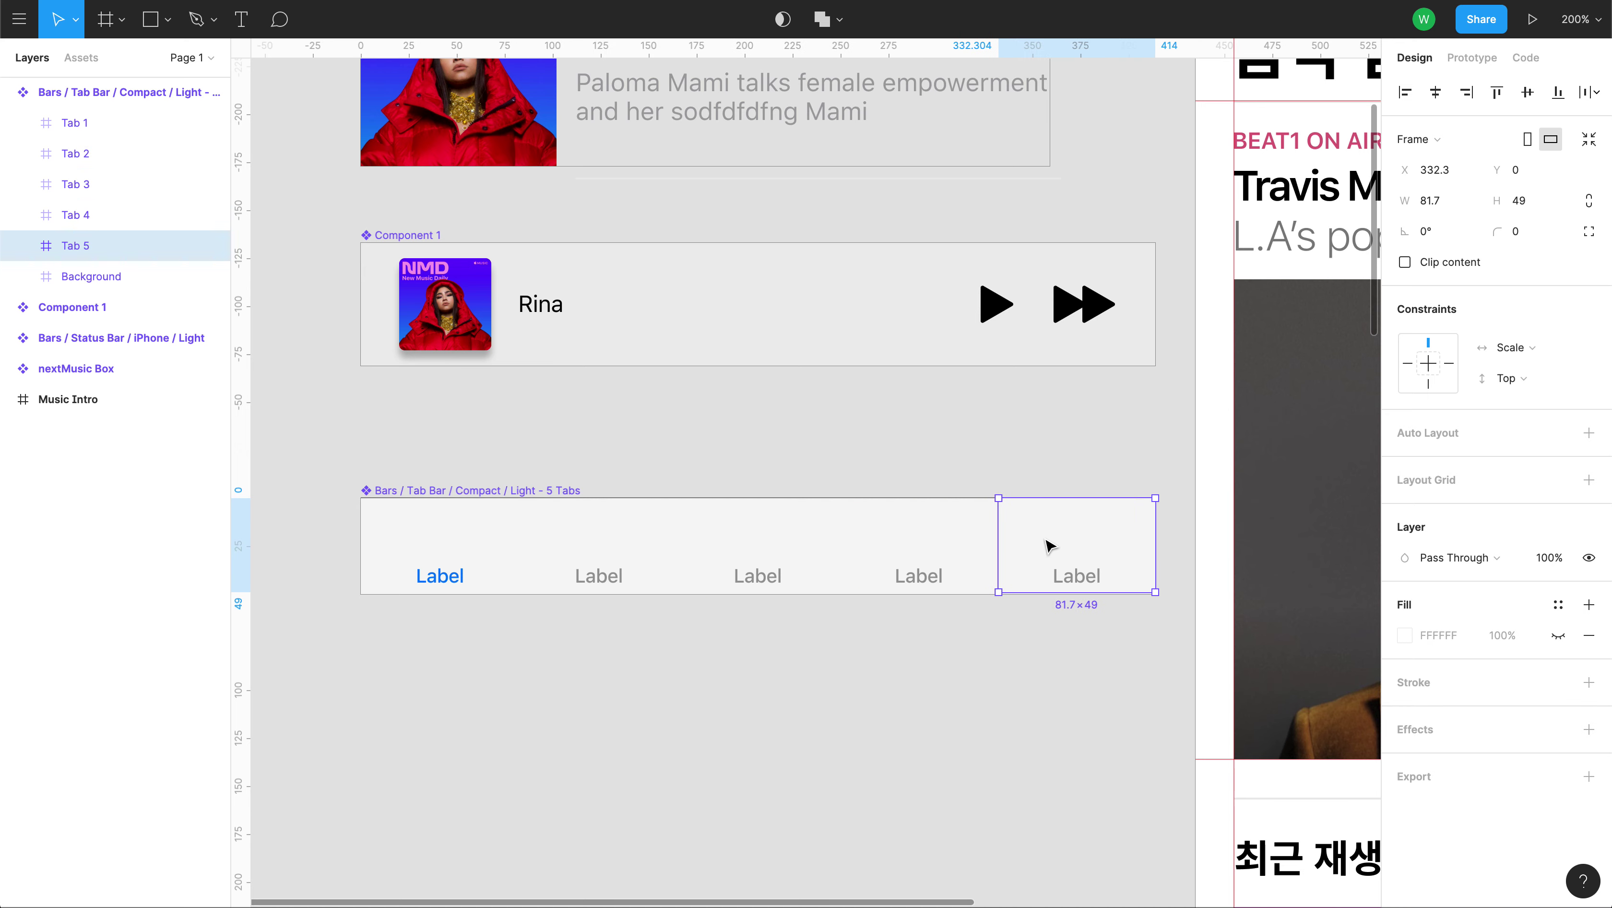
Relabel the first tab's text as 보관함.
{"action": "left_click", "coordinate": [961, 708]}
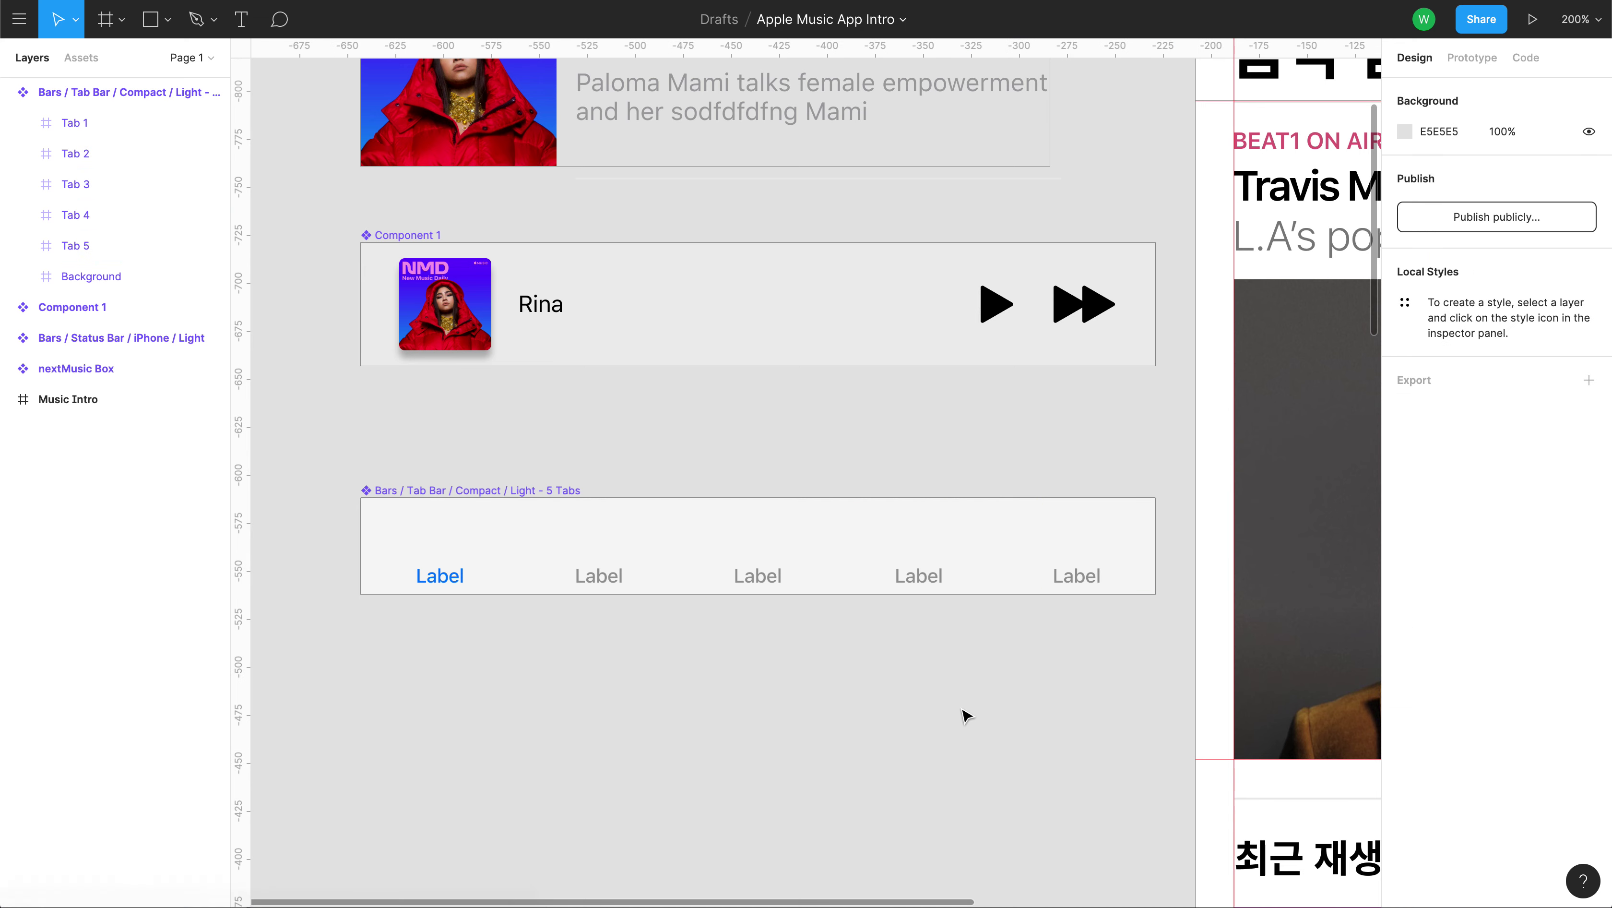
{"action": "double_click", "coordinate": [447, 583]}
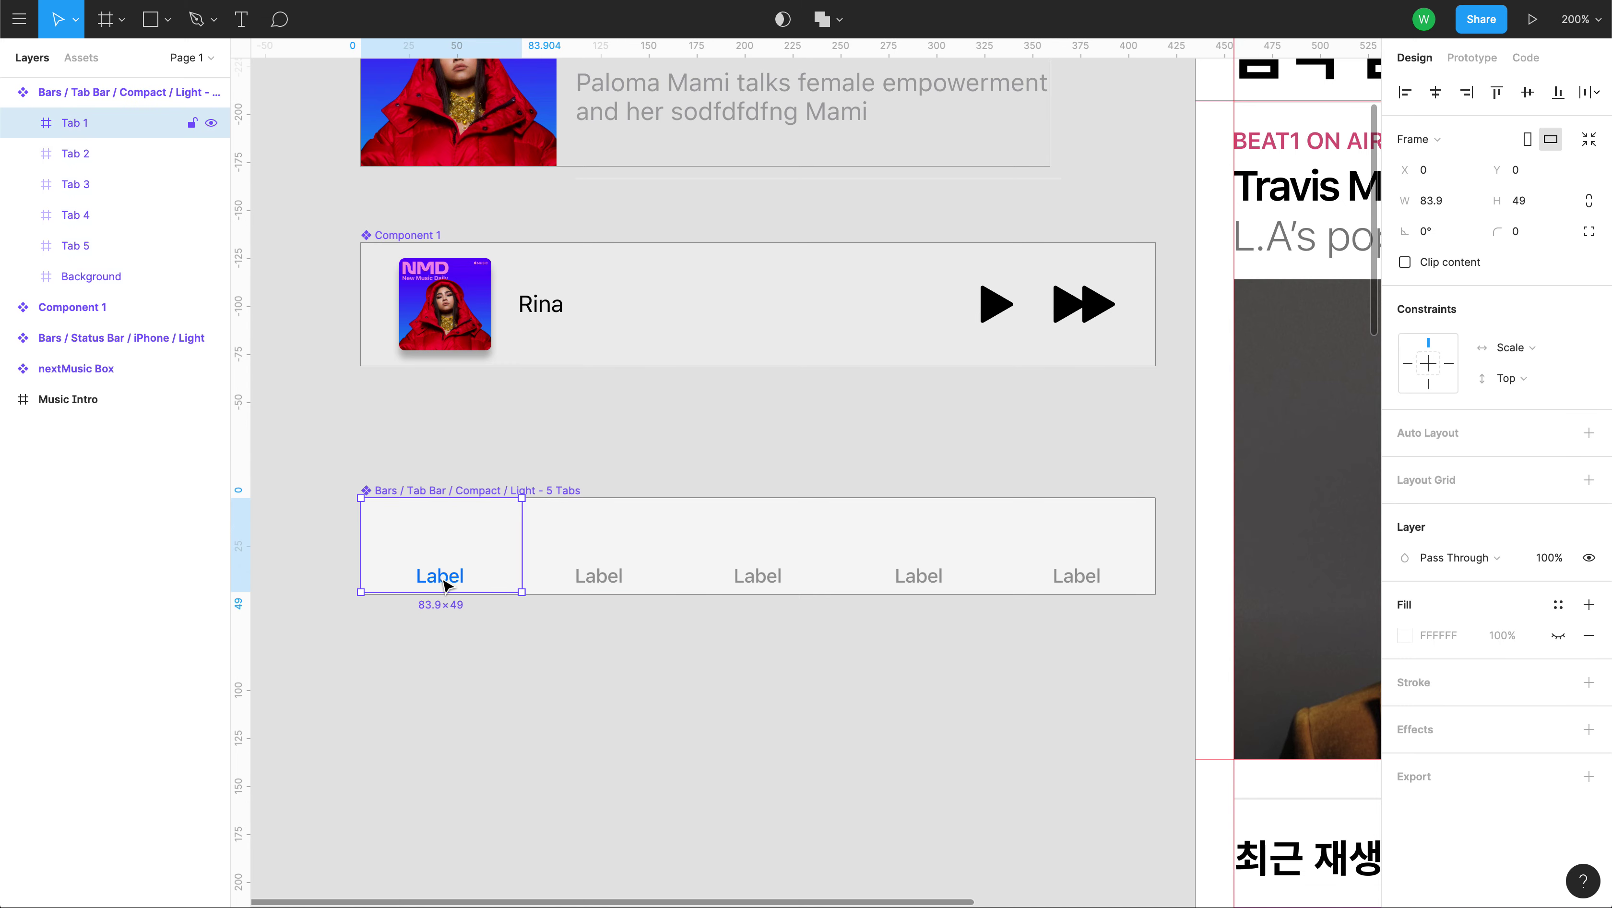
{"action": "double_click", "coordinate": [446, 583]}
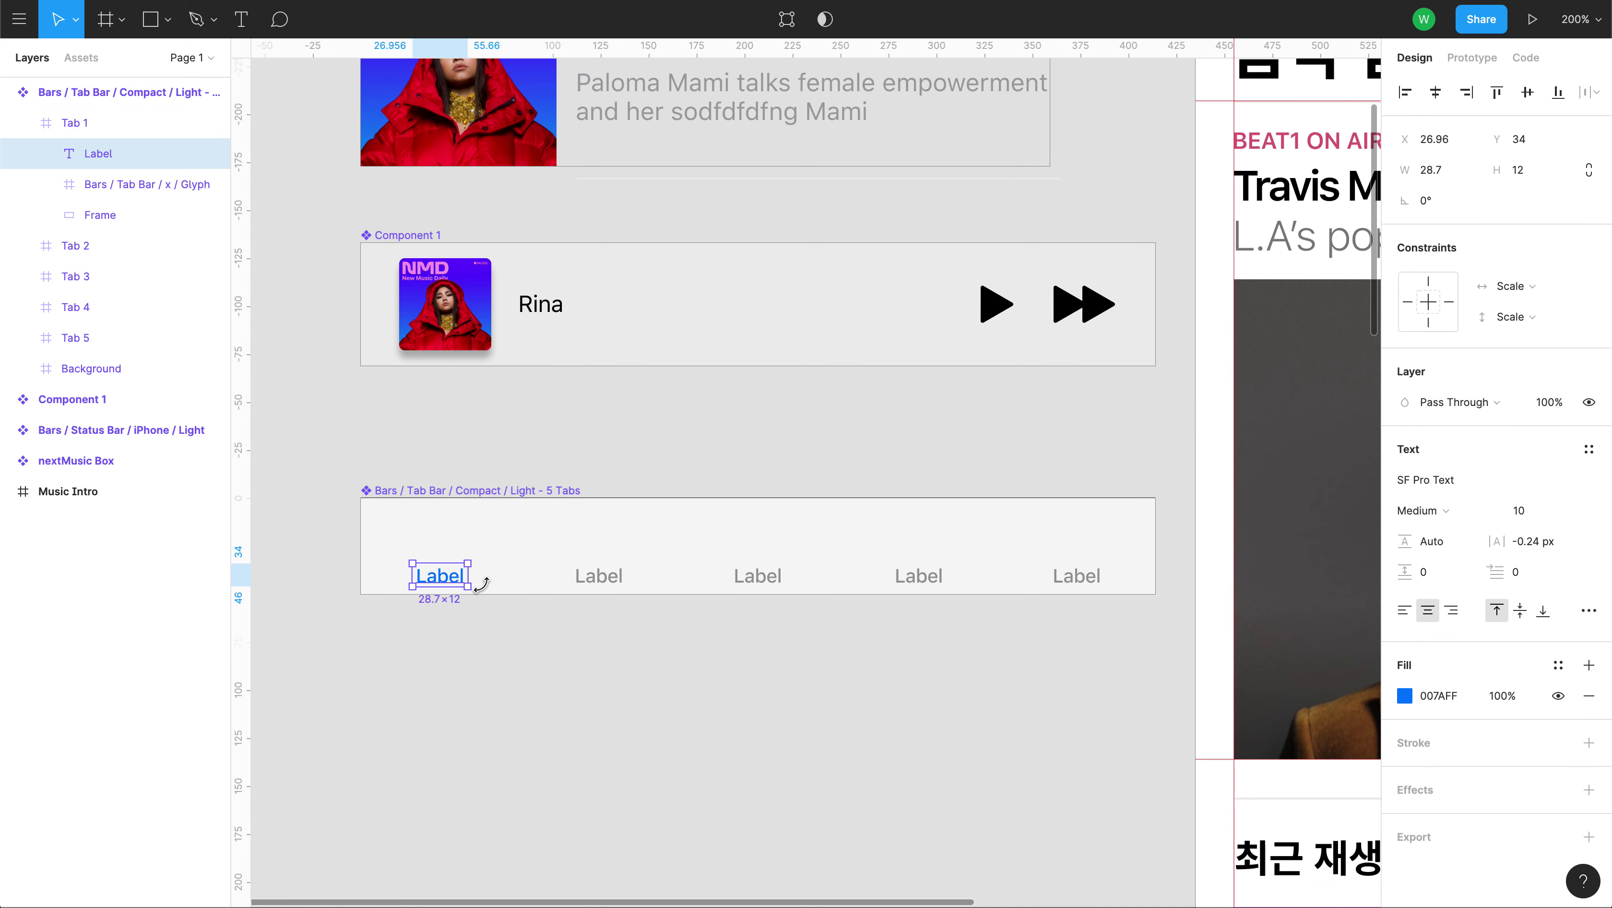
{"action": "double_click", "coordinate": [450, 582]}
{"action": "type", "text": "q"}
{"action": "key", "text": "BackSpace"}
{"action": "type", "text": "ㅂ관함"}
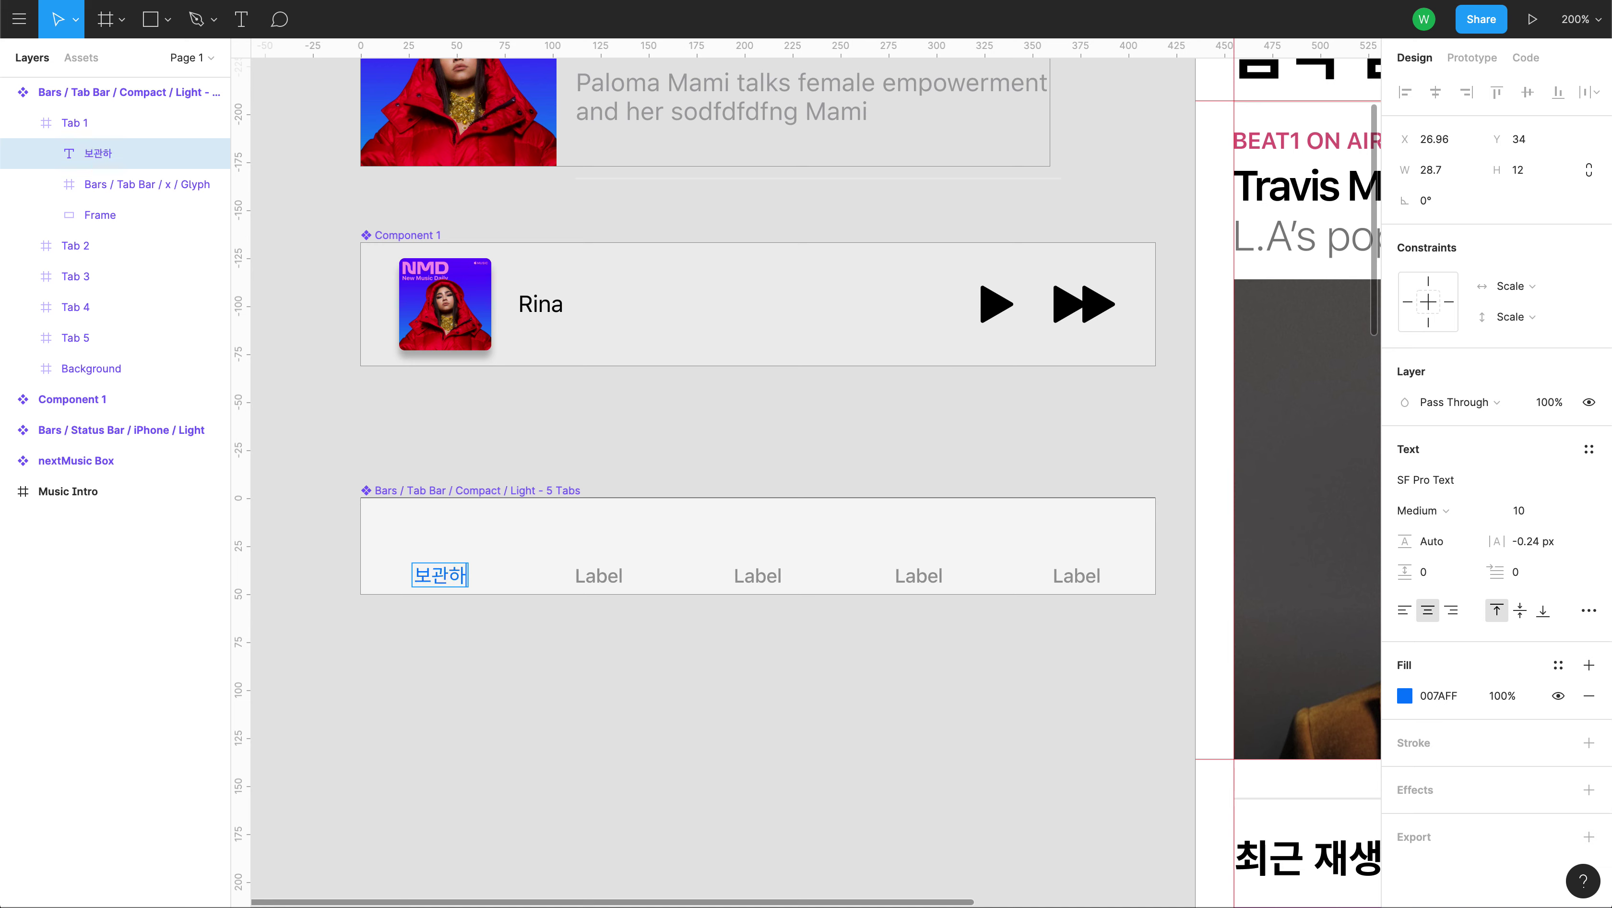
{"action": "key", "text": "Return"}
{"action": "key", "text": "BackSpace"}
{"action": "key", "text": "Escape"}
Relabel the second tab 'For you' and widen its label to fit one line.
{"action": "left_click", "coordinate": [604, 576]}
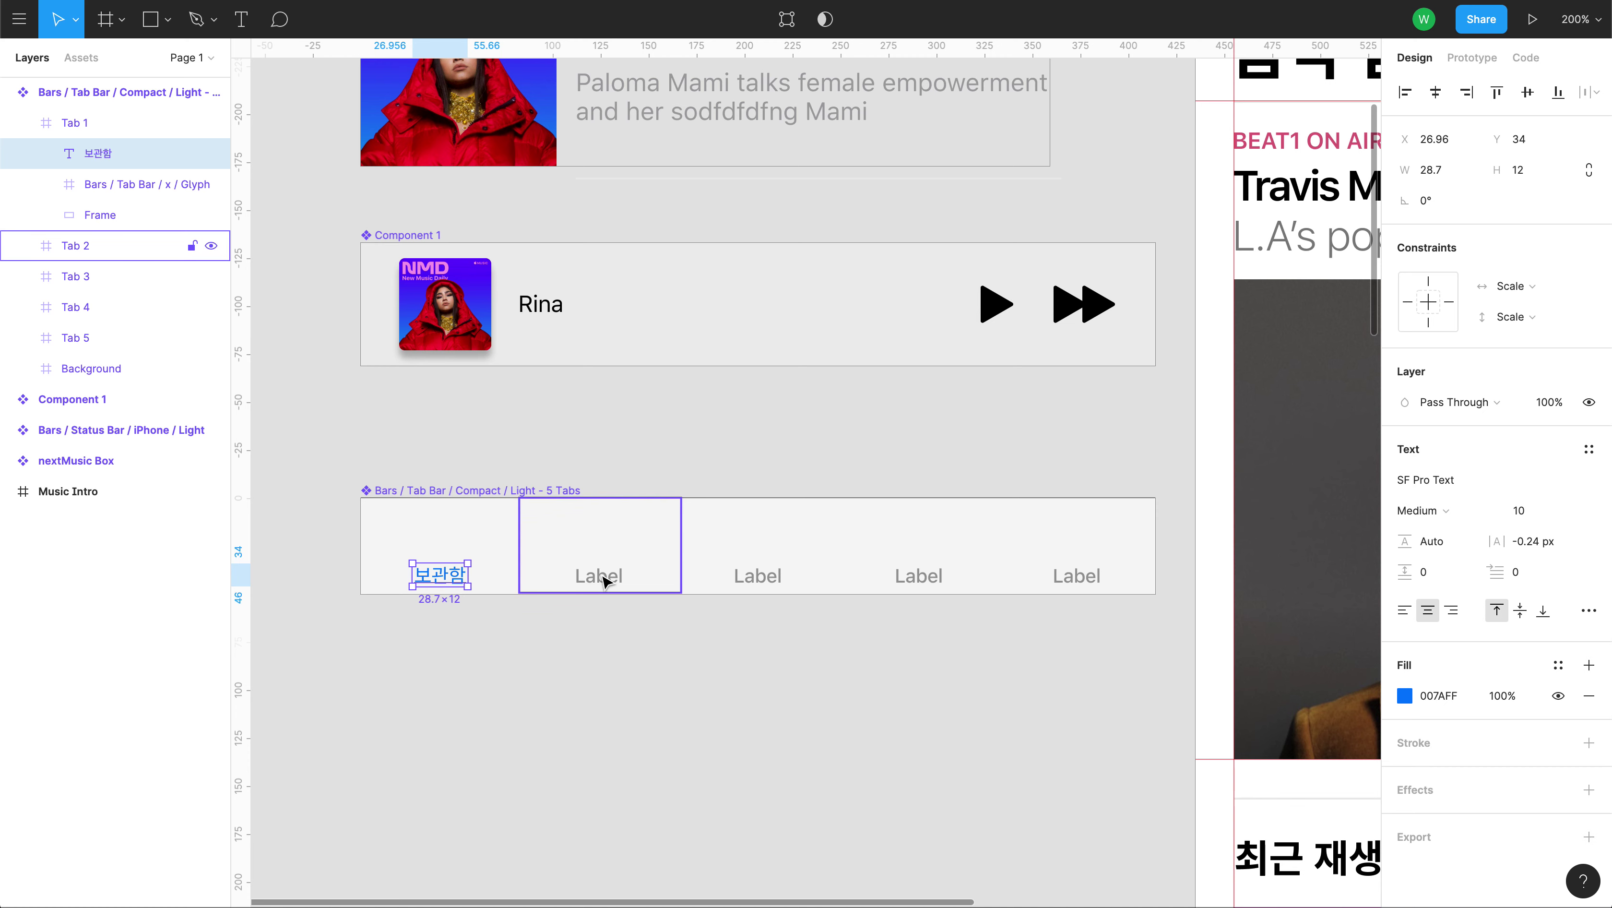
{"action": "left_click", "coordinate": [605, 577]}
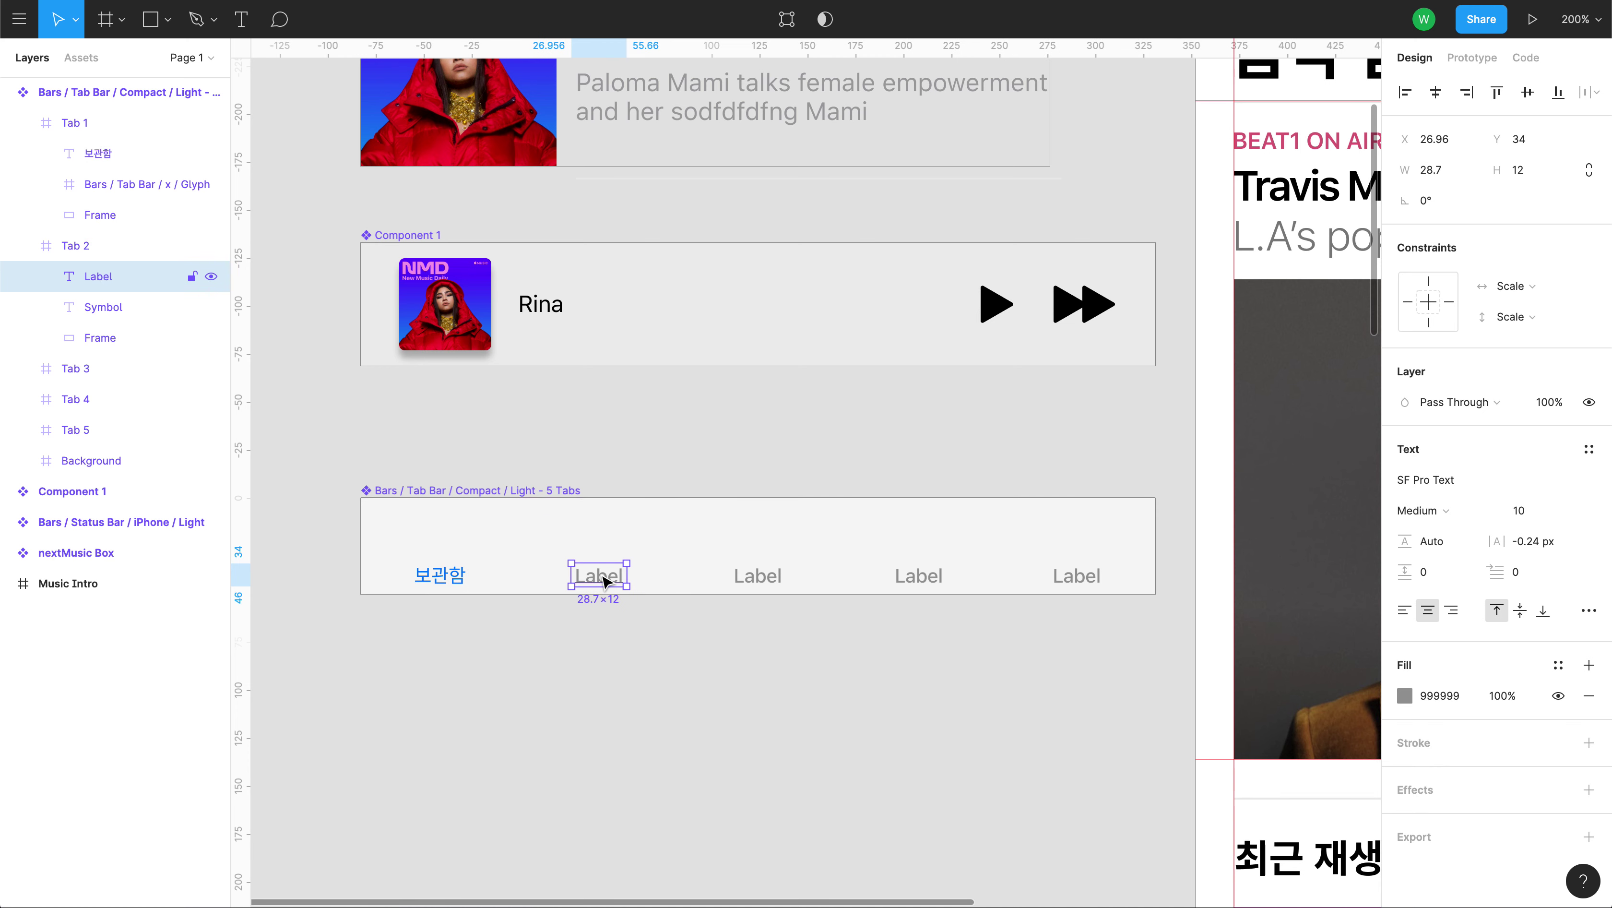
{"action": "double_click", "coordinate": [603, 577]}
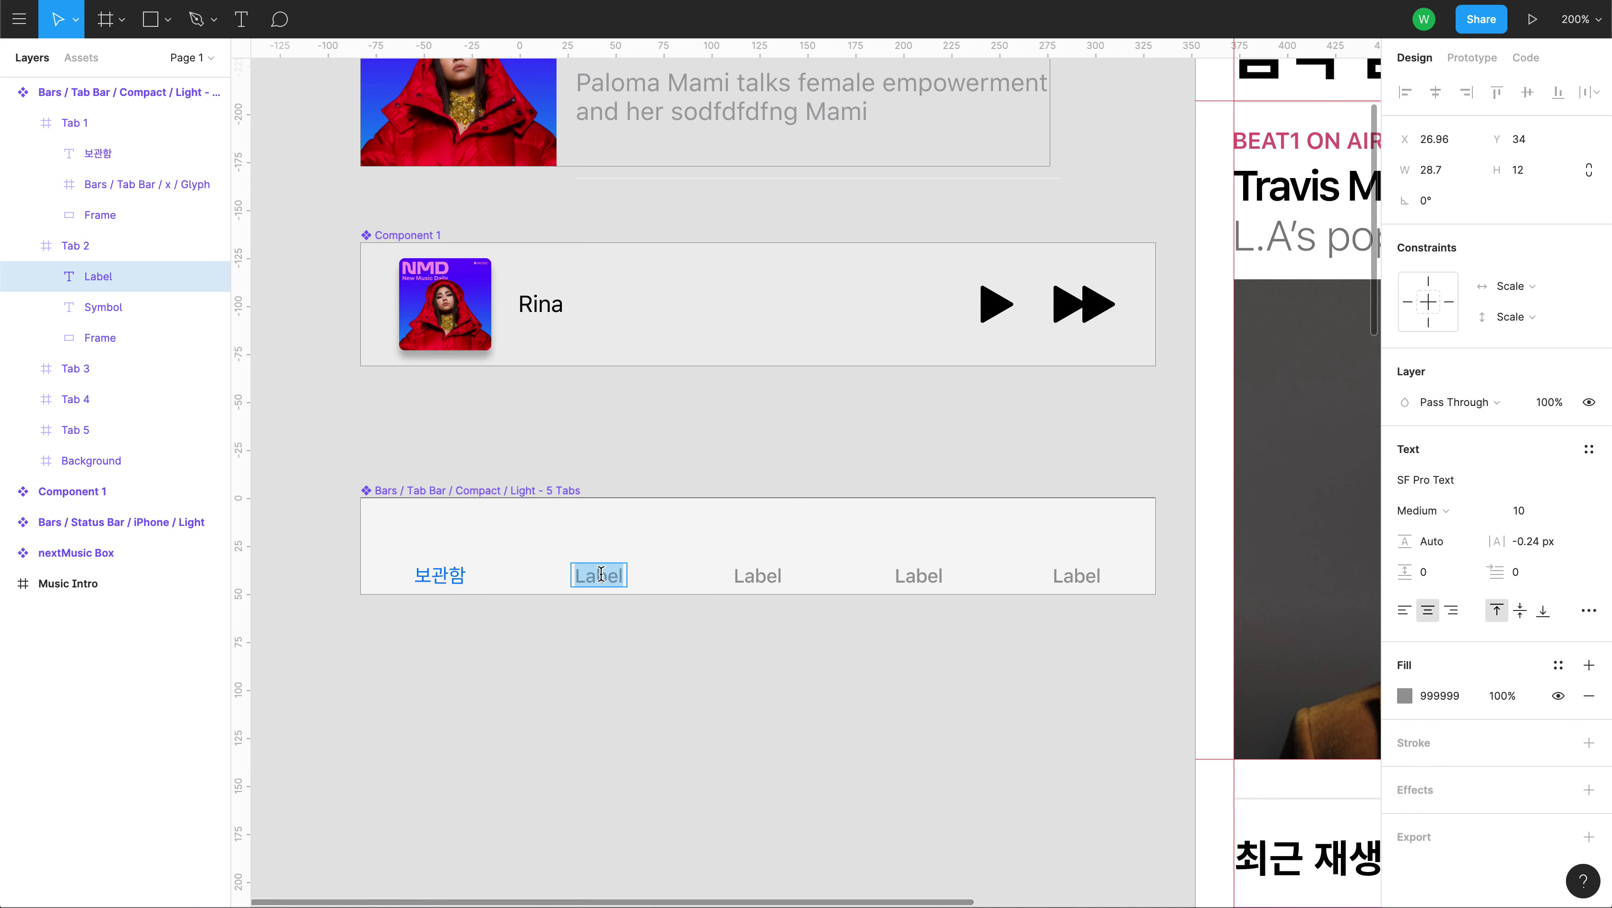
{"action": "type", "text": "ㄹF"}
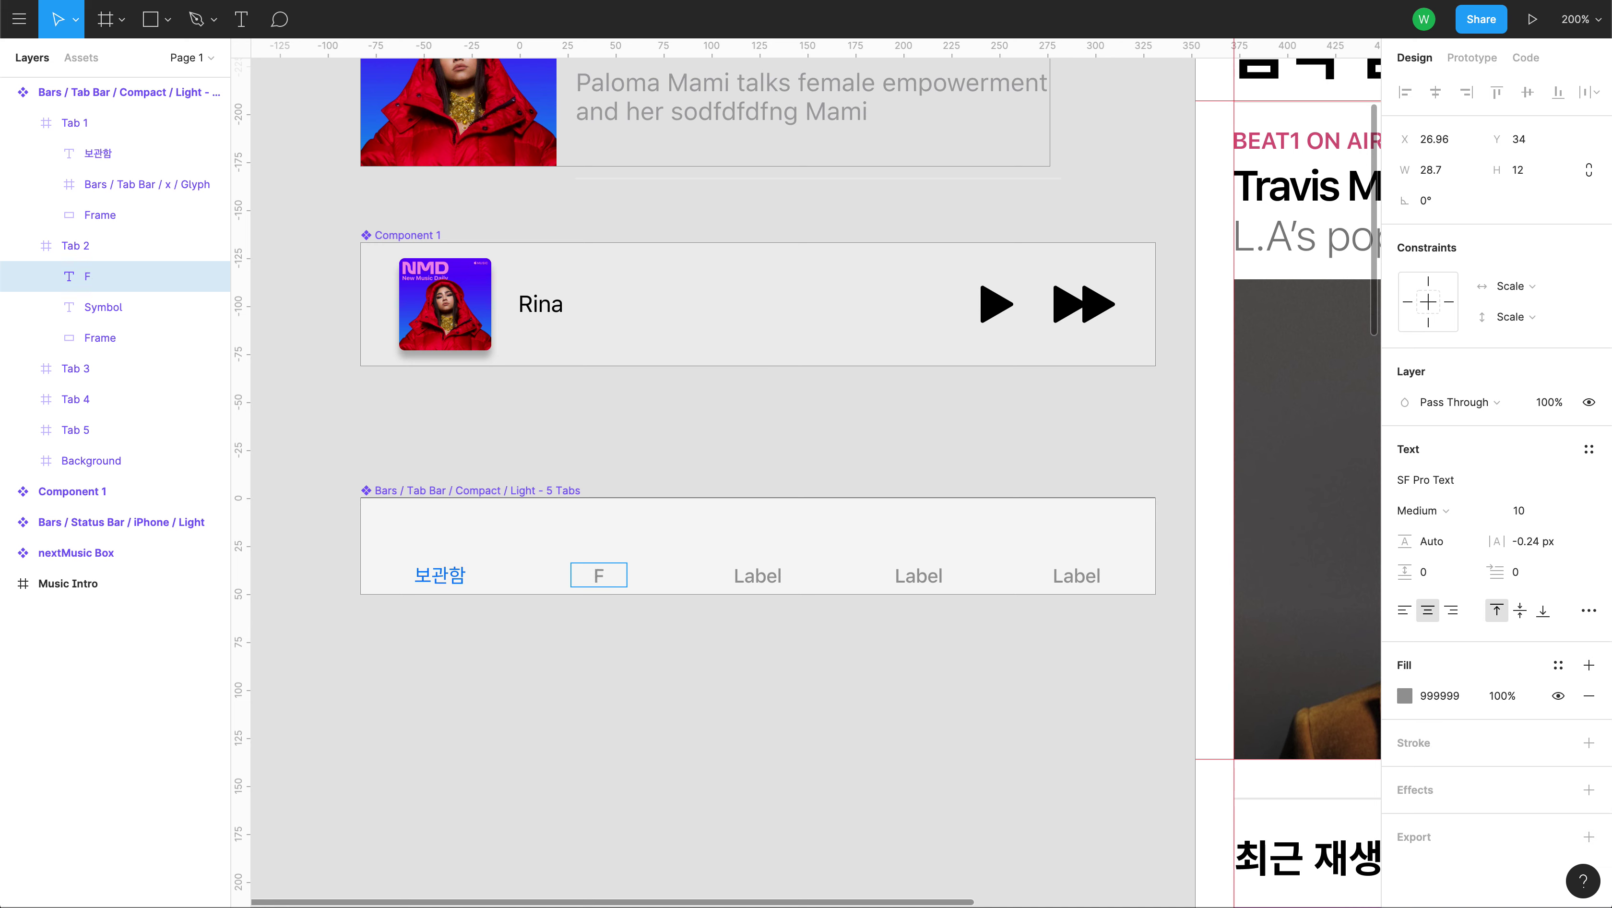
{"action": "type", "text": "or you"}
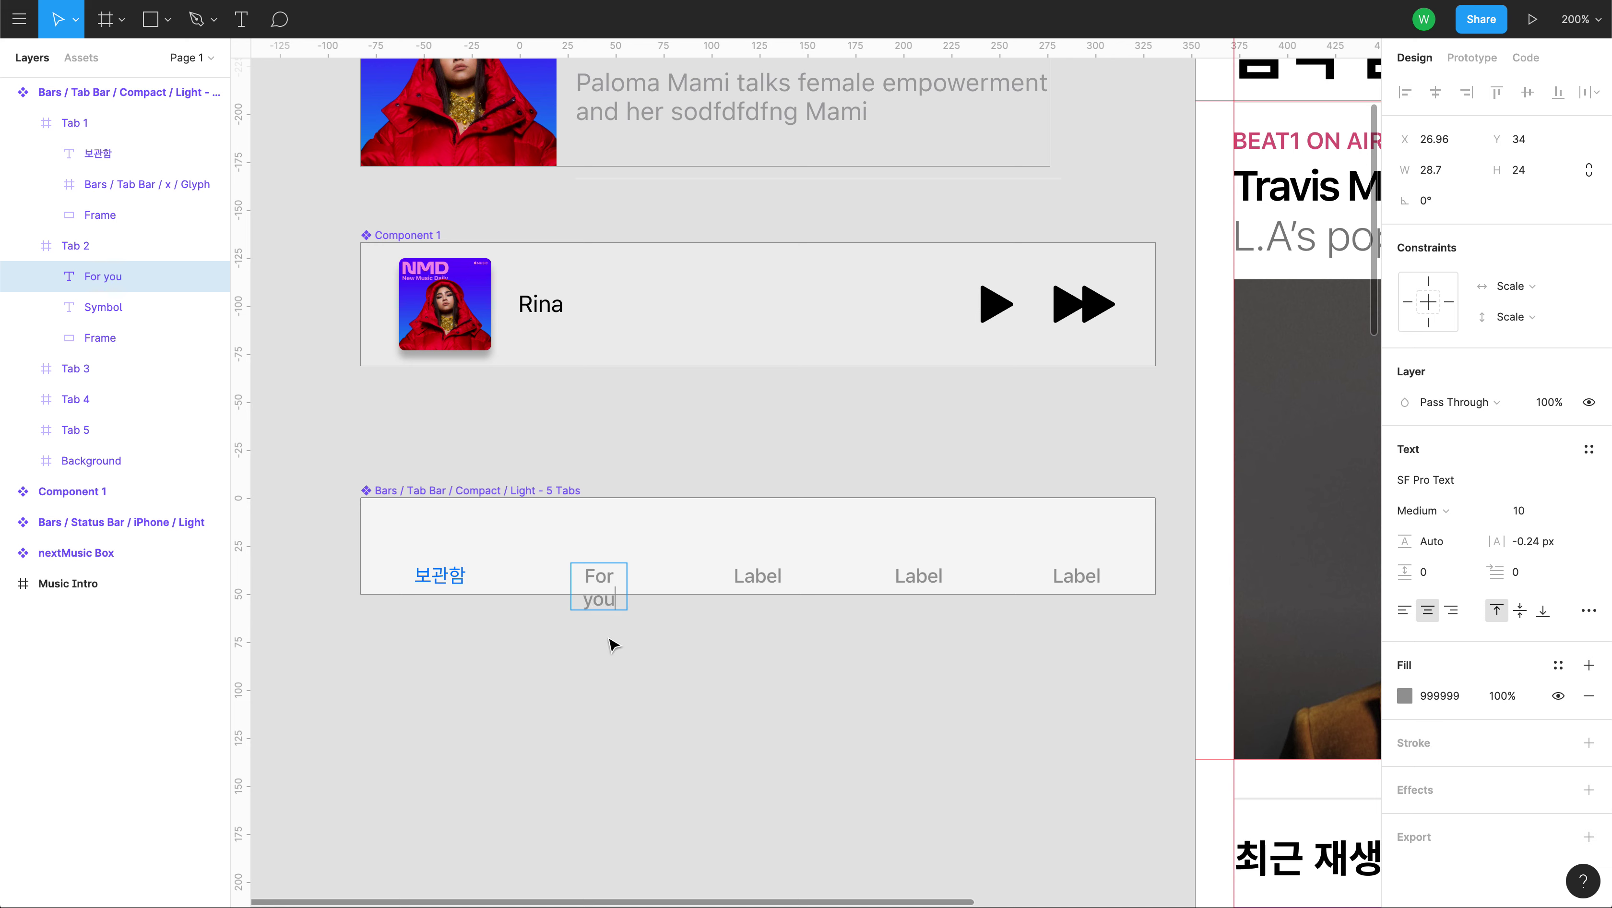
{"action": "key", "text": "Escape"}
{"action": "left_click_drag", "start_coordinate": [626, 581], "coordinate": [645, 577]}
{"action": "left_click", "coordinate": [642, 664]}
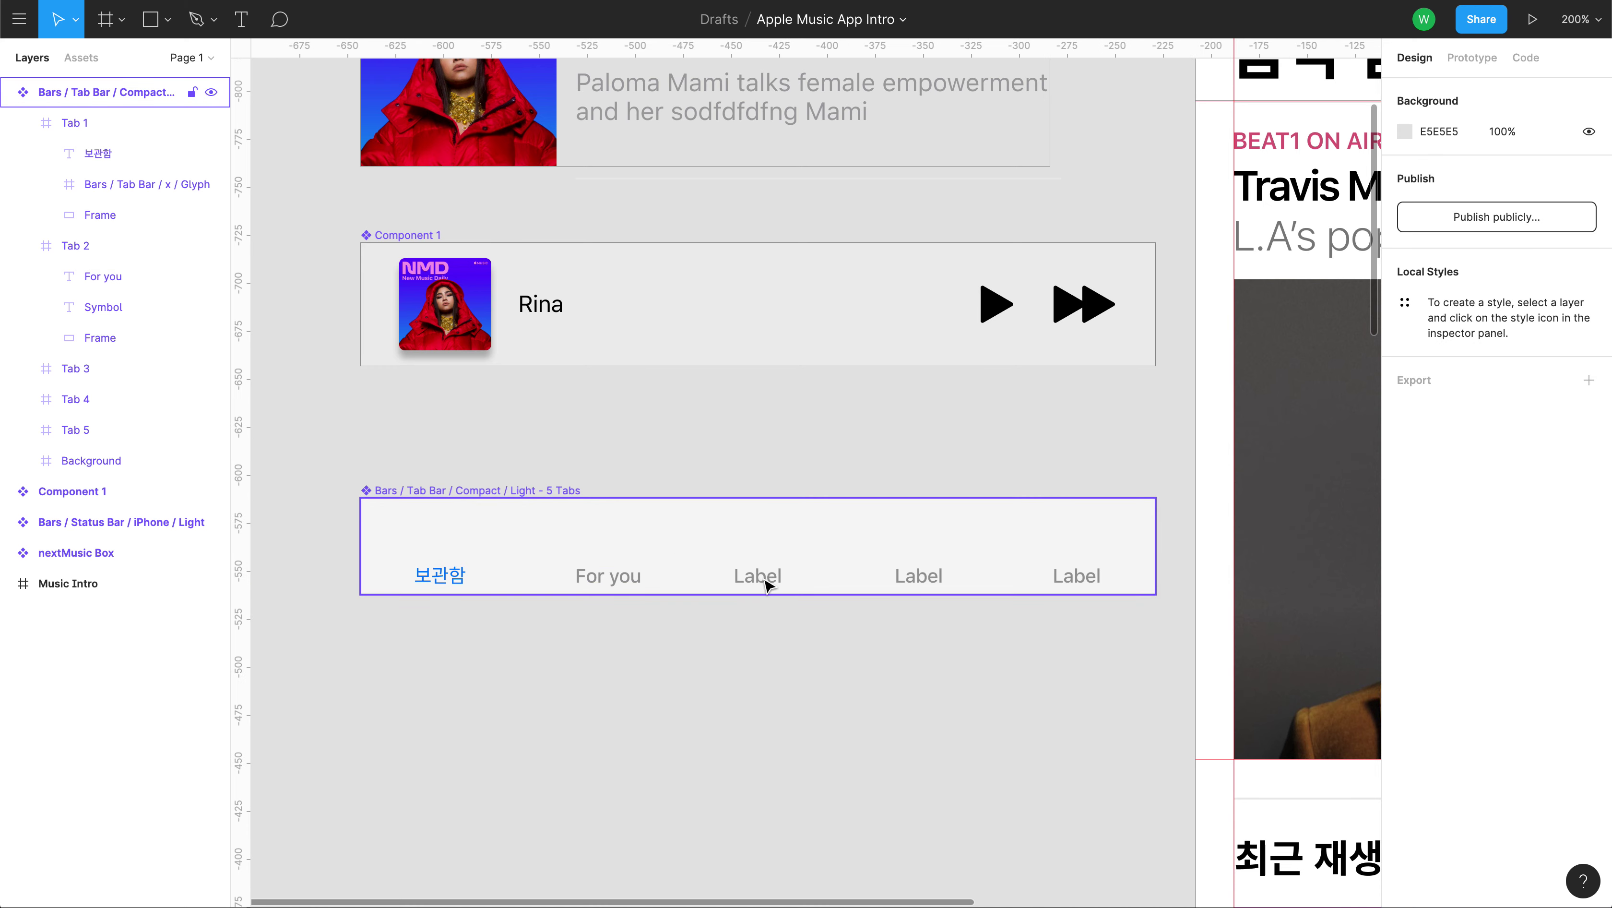
Select the third tab's label, deselect it, and paste the icon tab bar.
{"action": "double_click", "coordinate": [767, 583]}
{"action": "double_click", "coordinate": [767, 584]}
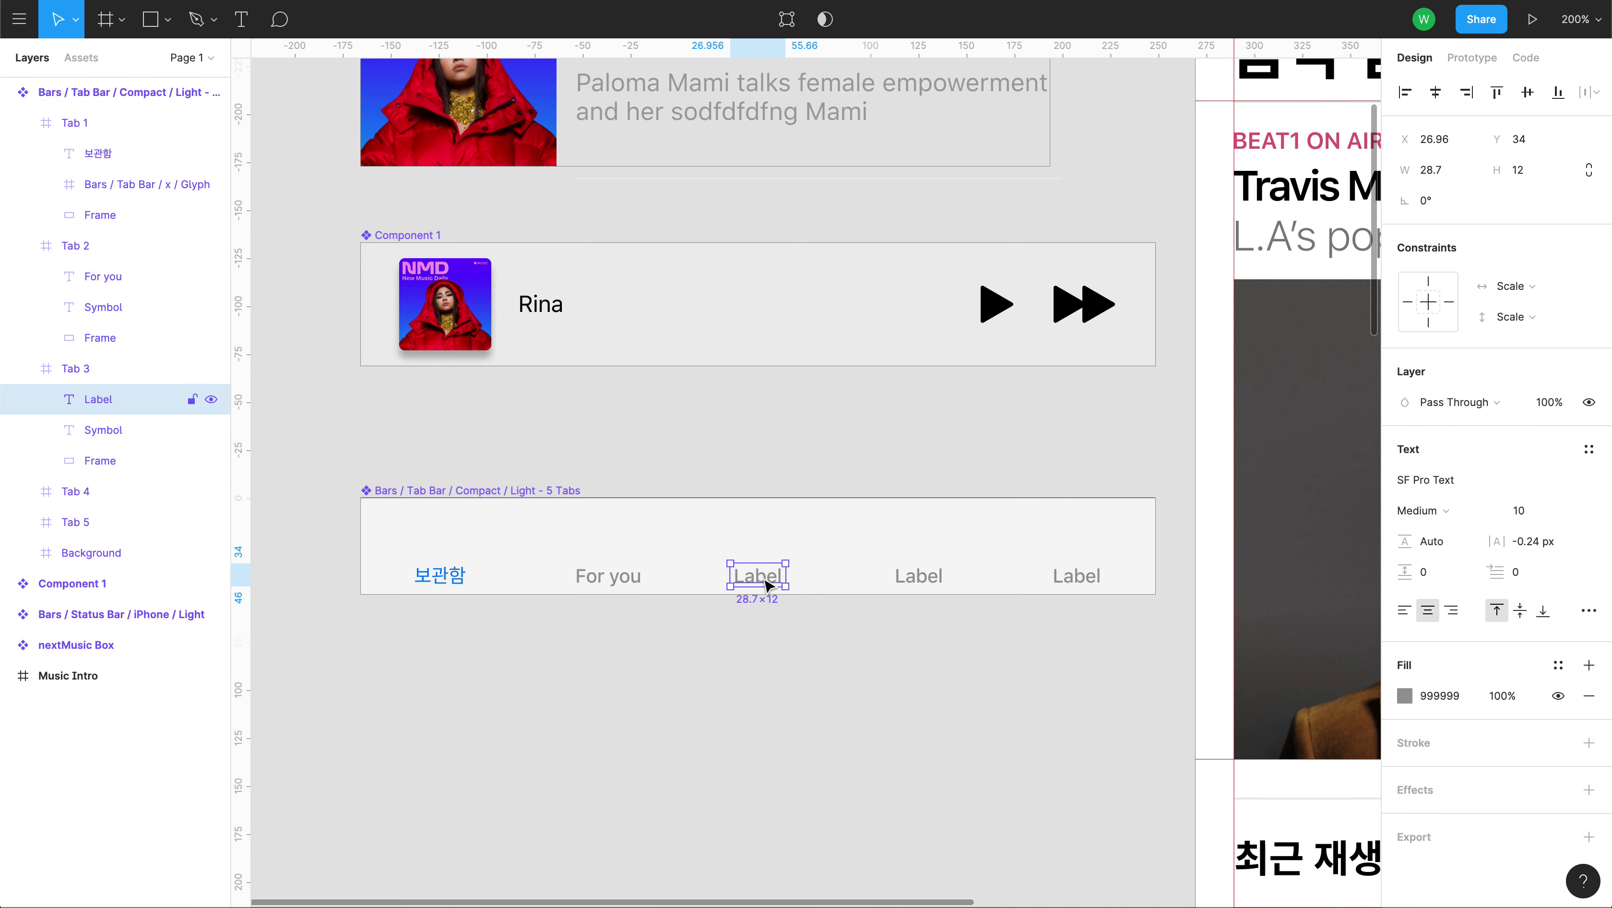
{"action": "left_click", "coordinate": [722, 659]}
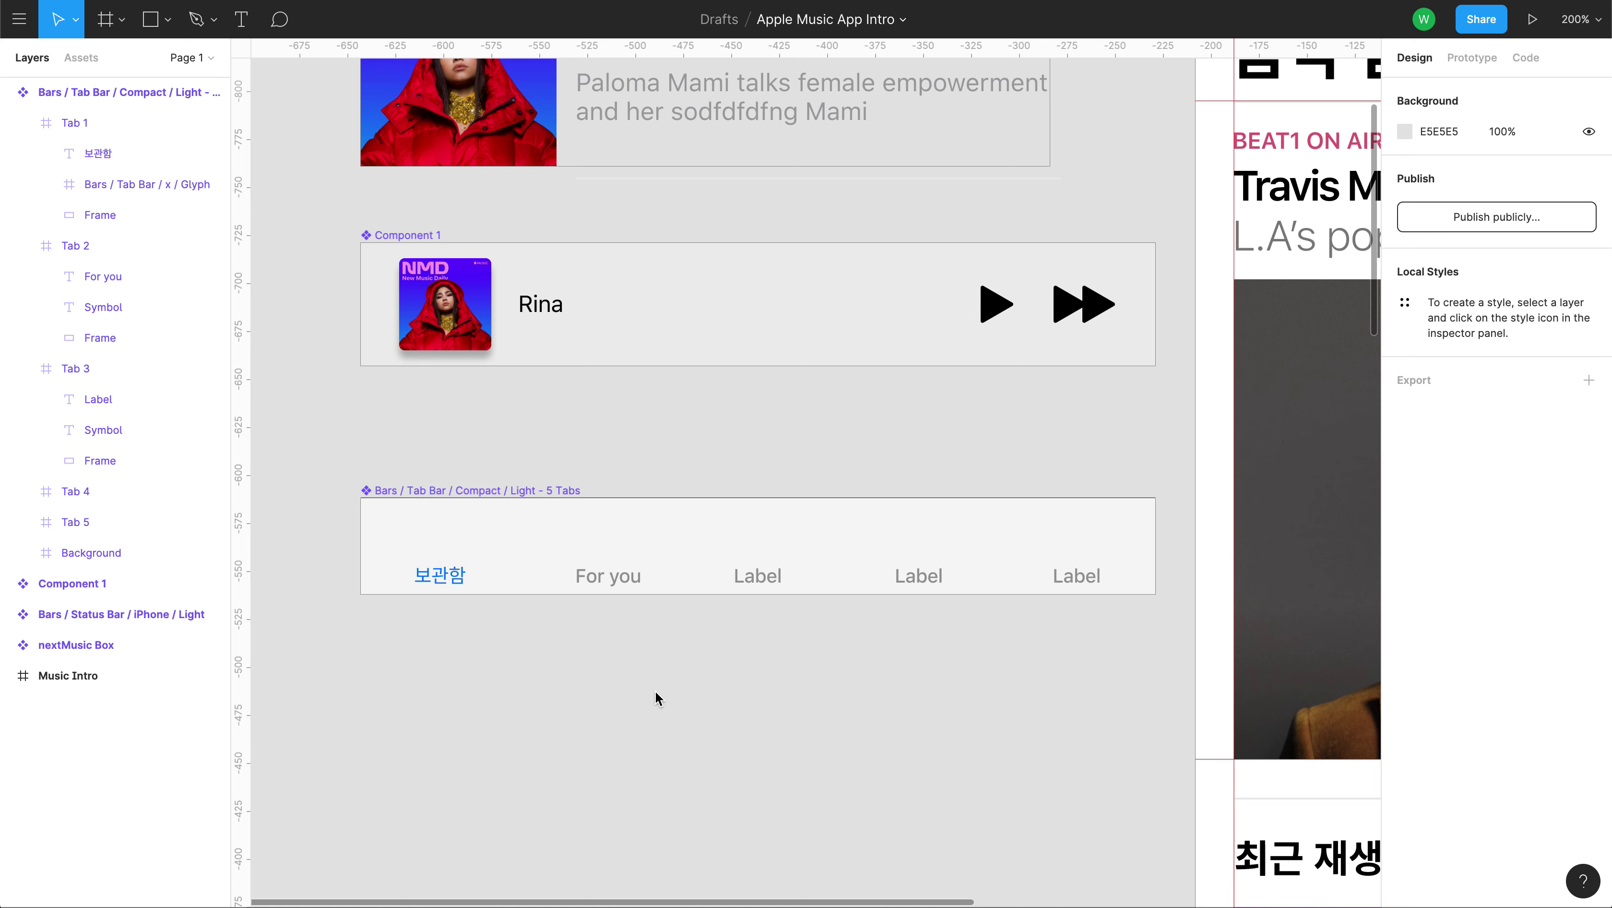
{"action": "key", "text": "ctrl+v"}
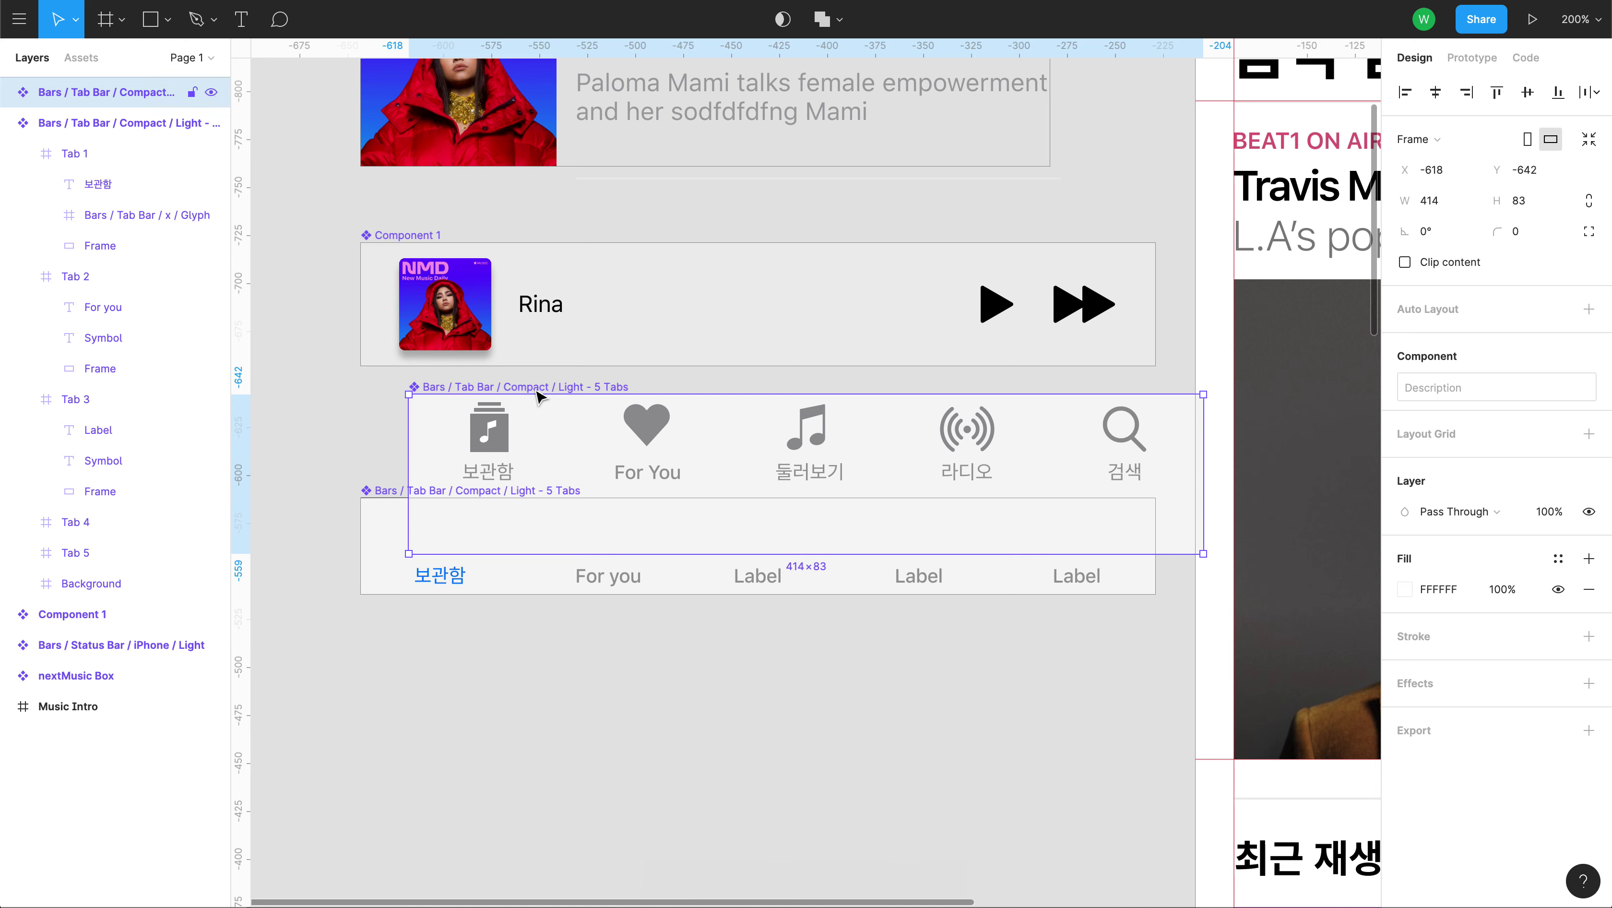
Move the icon tab bar below the text-only one and delete the text-only tab bar.
{"action": "left_click_drag", "start_coordinate": [537, 391], "coordinate": [488, 634]}
{"action": "left_click_drag", "start_coordinate": [661, 790], "coordinate": [655, 708]}
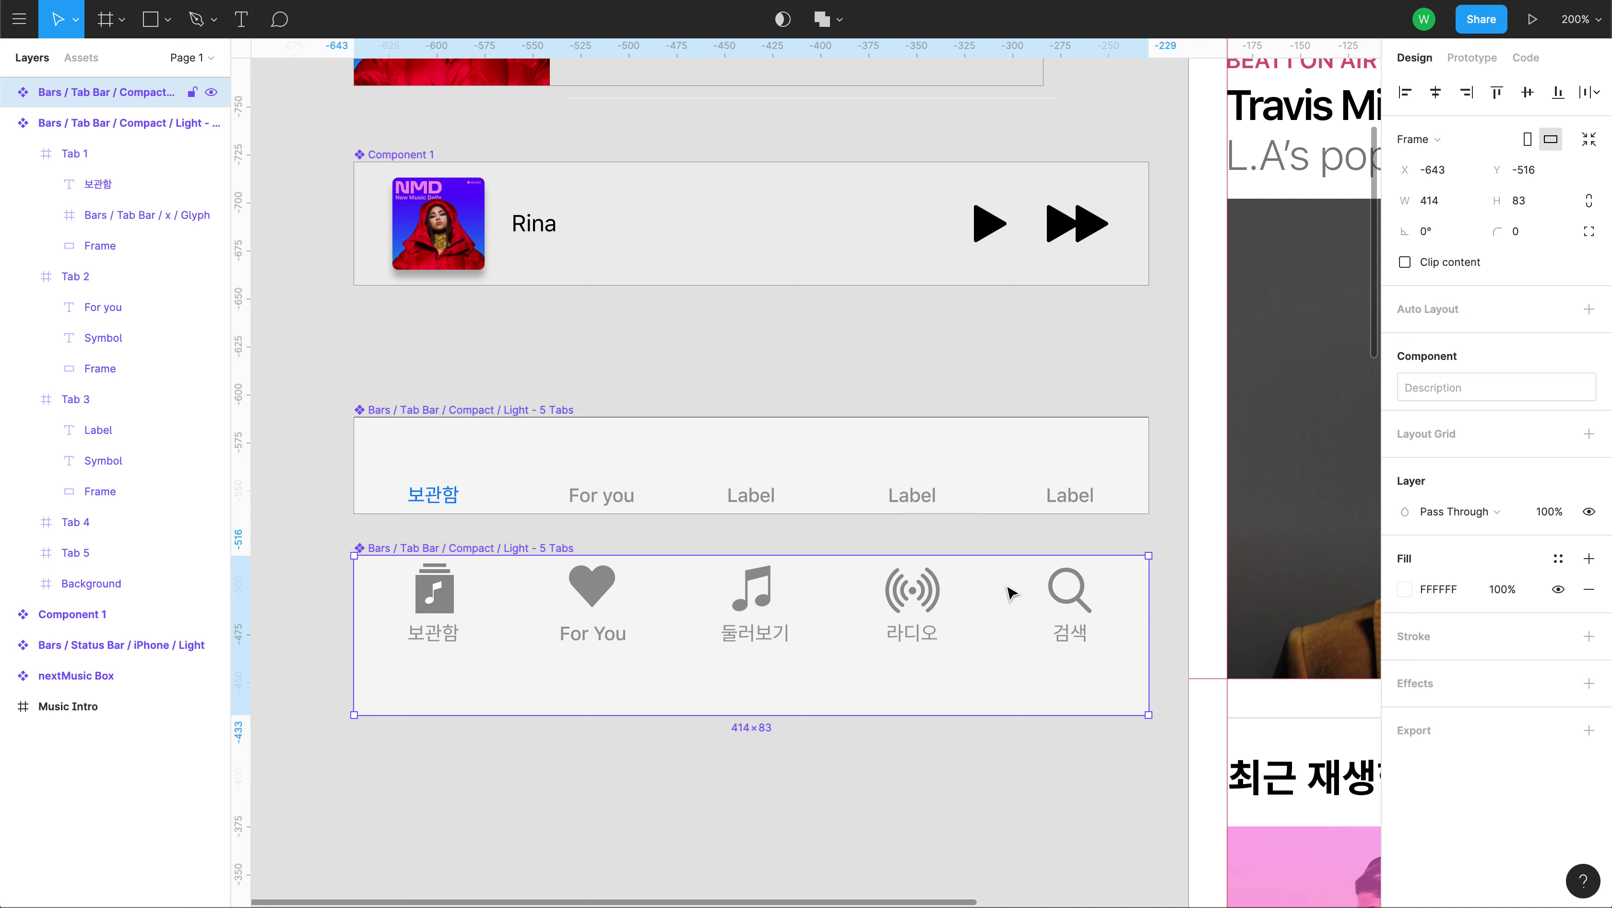
{"action": "left_click", "coordinate": [665, 786]}
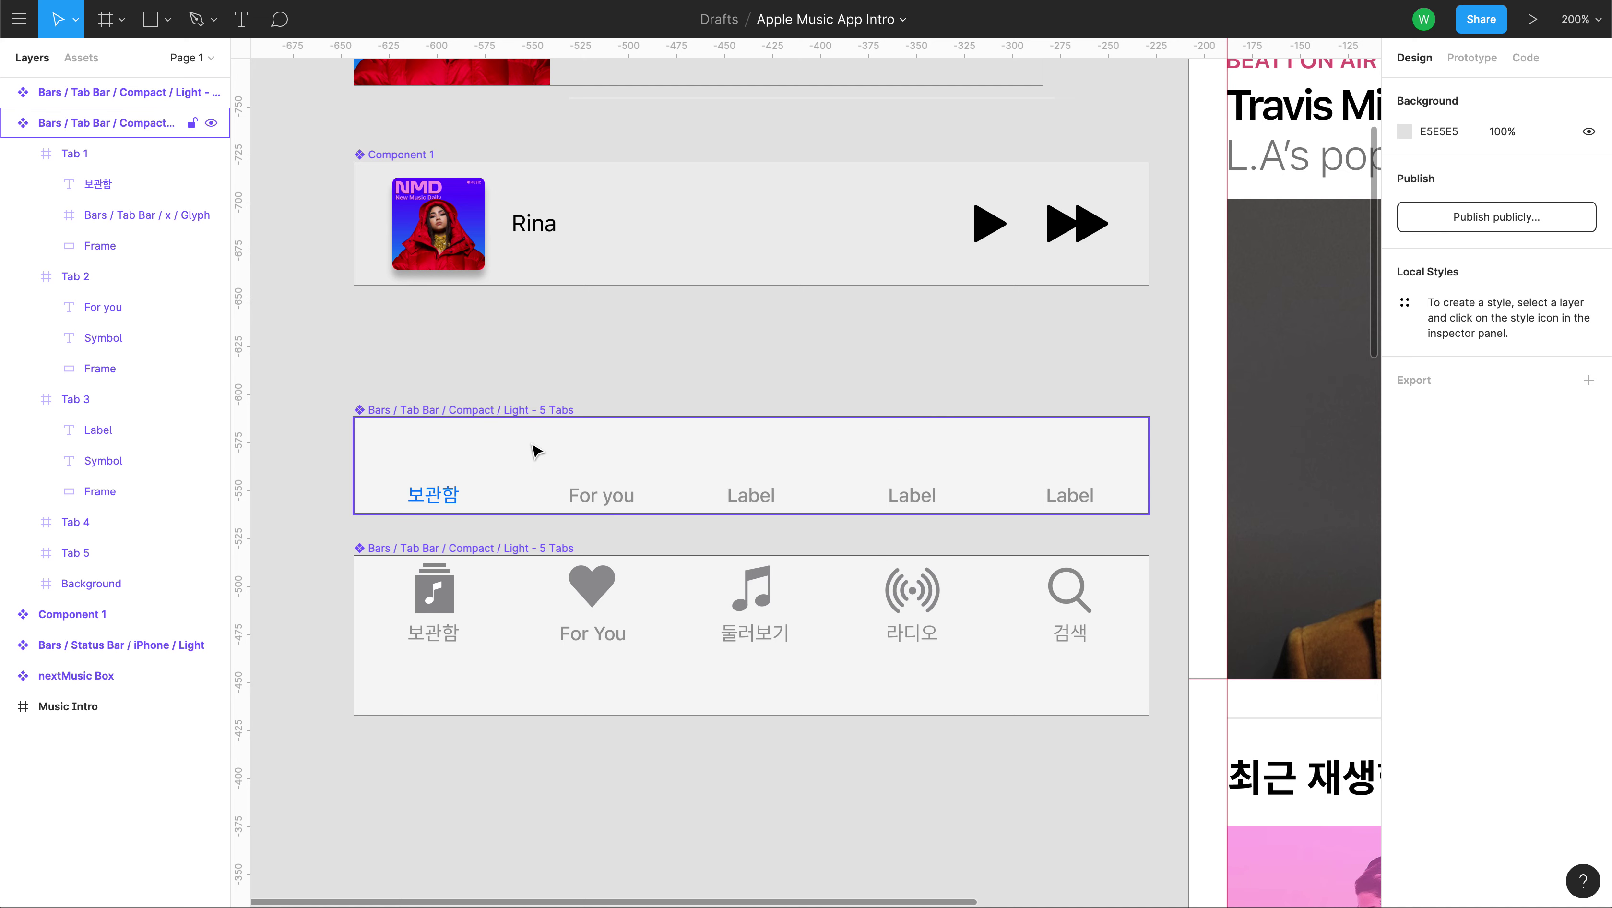
{"action": "left_click", "coordinate": [478, 413]}
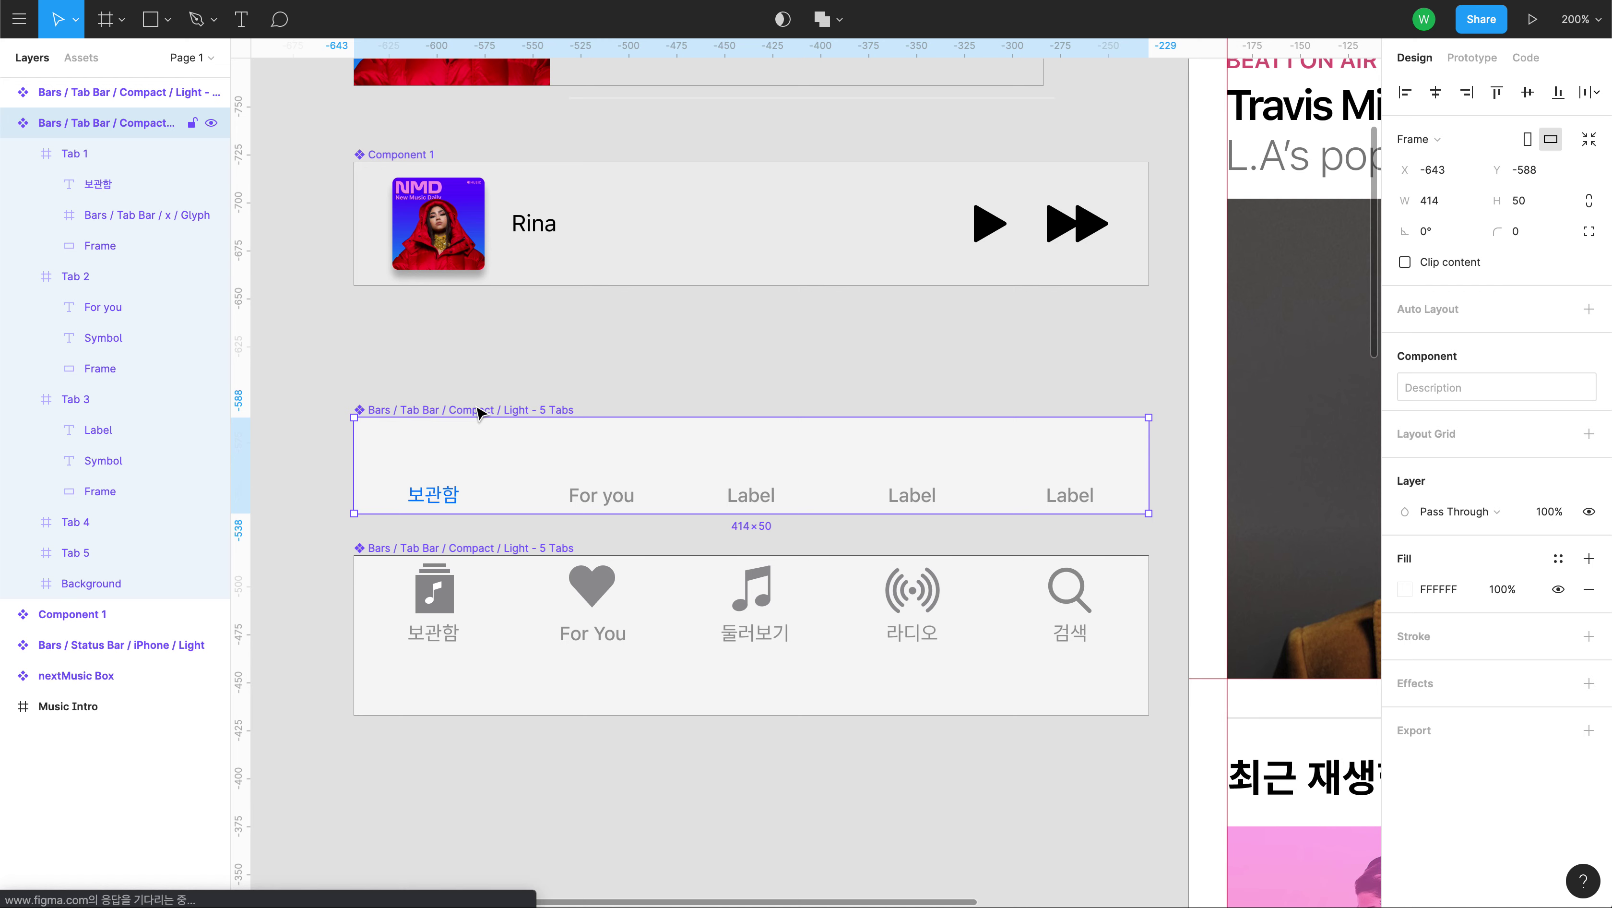
{"action": "key", "text": "Delete"}
{"action": "scroll", "coordinate": [546, 406], "scroll_direction": "down", "scroll_amount": 3}
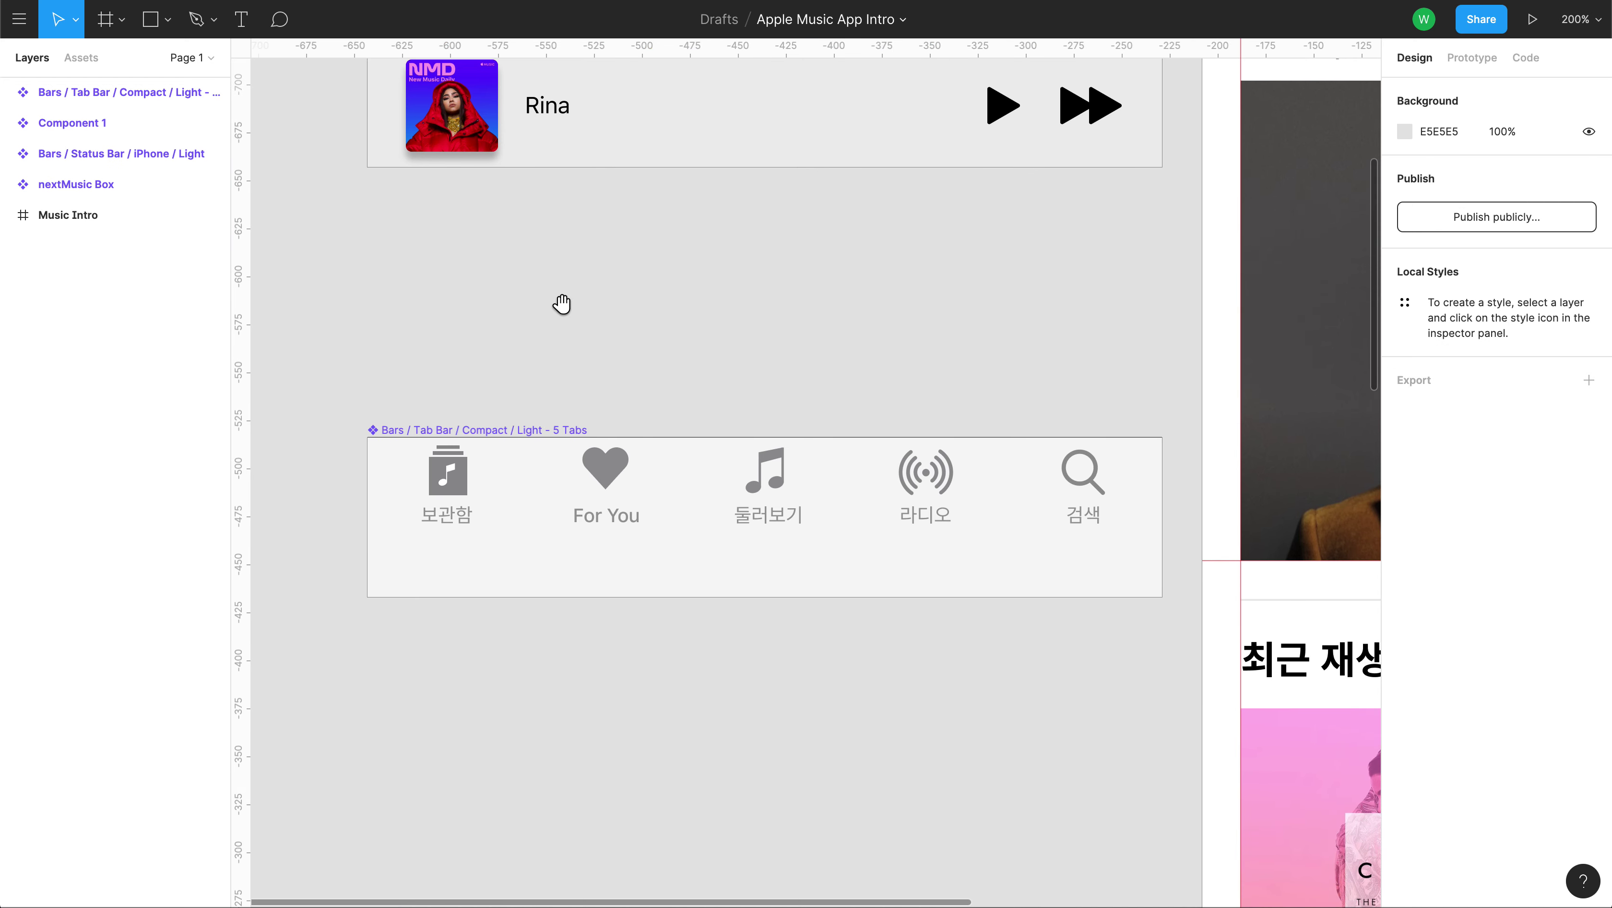
Alt-drag a duplicate of the 414×83 icon tab bar just below the original.
{"action": "left_click", "coordinate": [484, 482]}
{"action": "left_click_drag", "start_coordinate": [534, 477], "coordinate": [532, 708]}
{"action": "key", "text": "minus"}
{"action": "key", "text": "minus"}
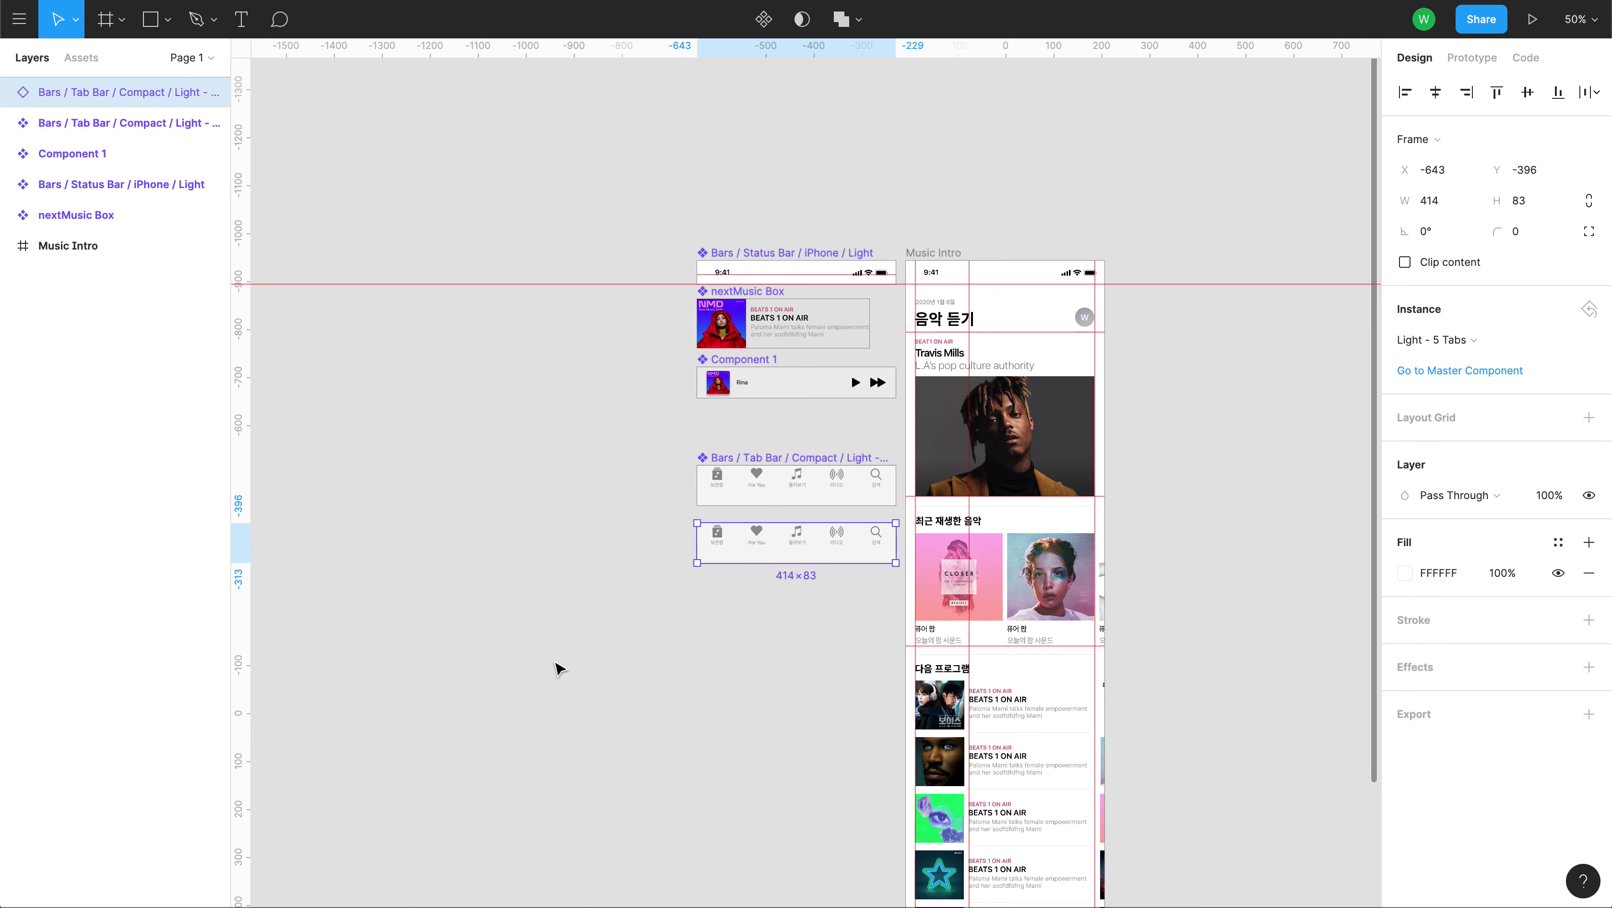
{"action": "left_click_drag", "start_coordinate": [627, 656], "coordinate": [524, 385]}
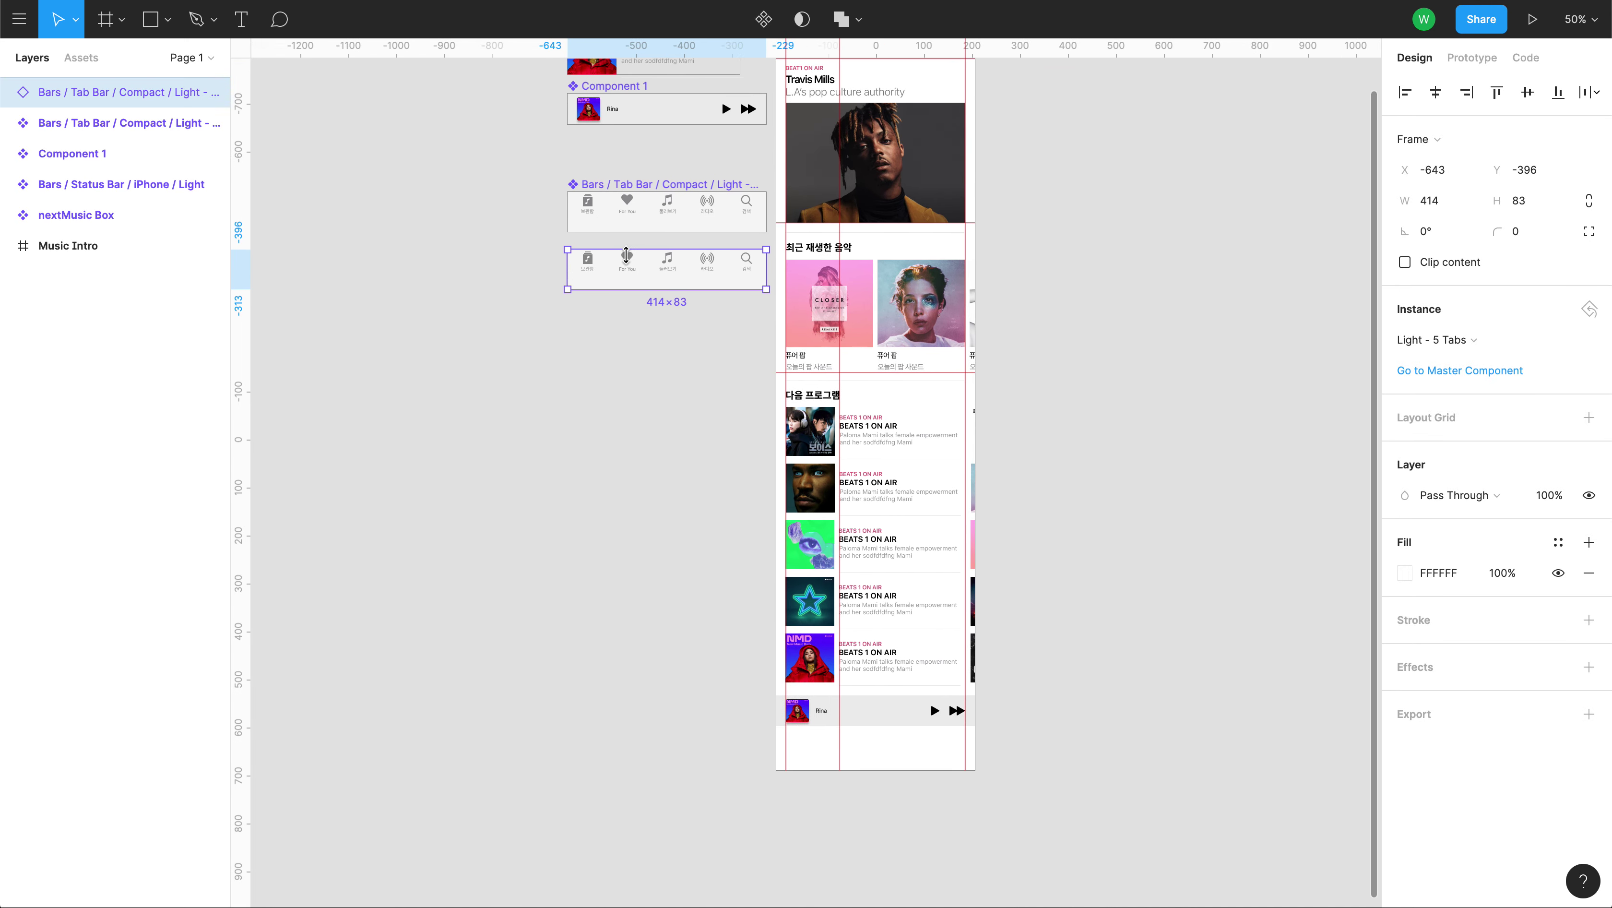
Place the tab bar copy at the bottom of Music Intro at X 0, under the mini-player.
{"action": "left_click_drag", "start_coordinate": [627, 255], "coordinate": [834, 744]}
{"action": "key", "text": "plus"}
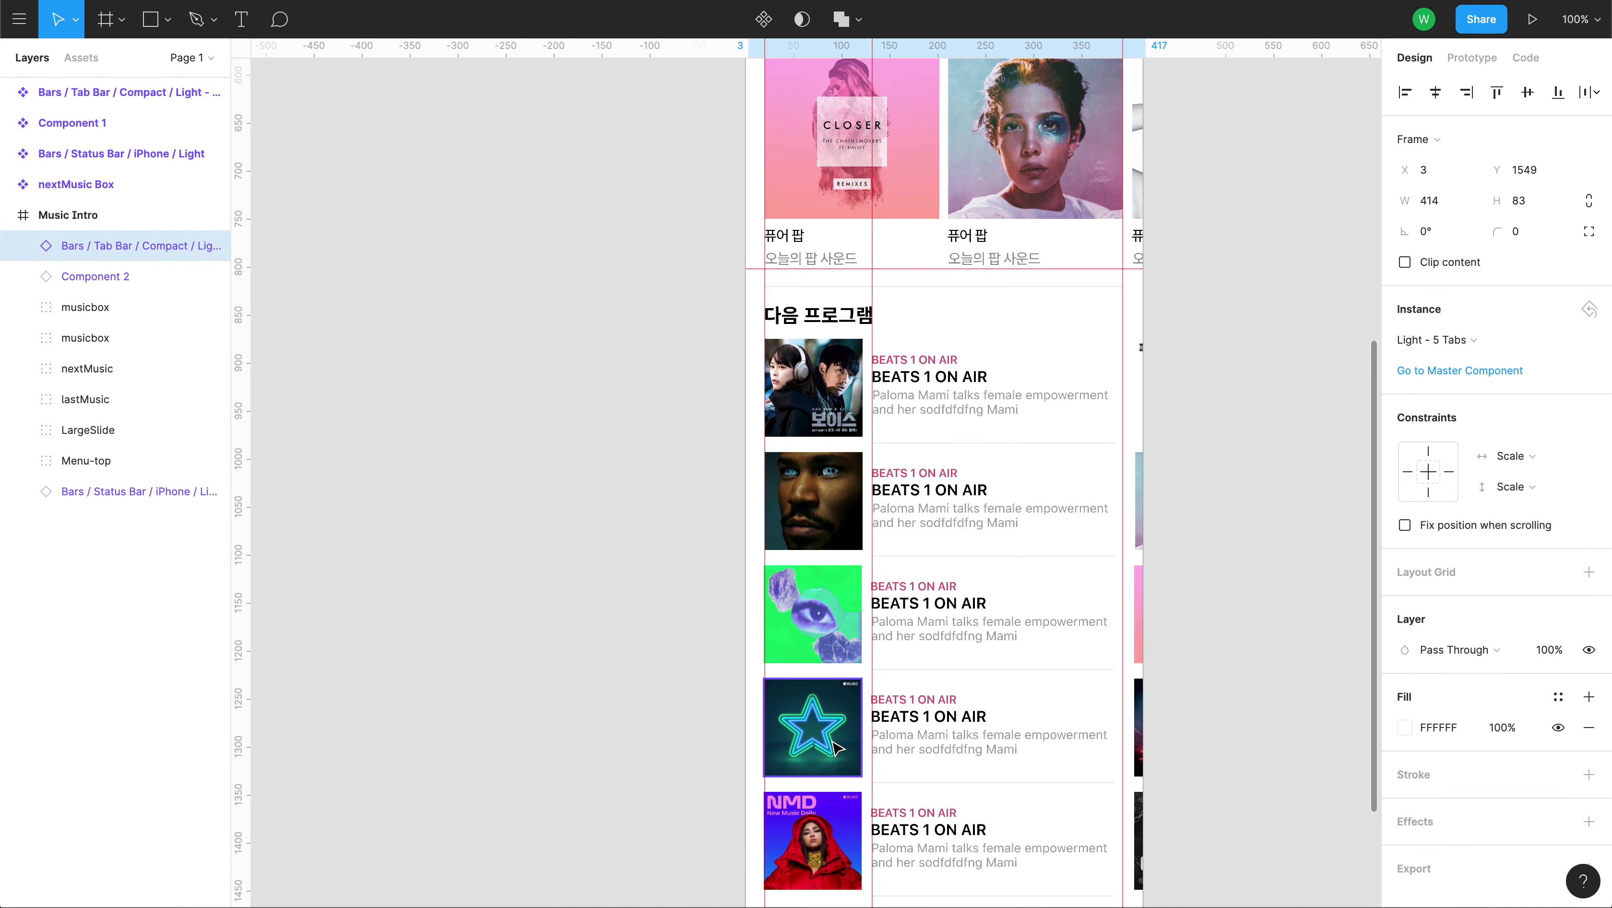
{"action": "key", "text": "plus"}
{"action": "left_click_drag", "start_coordinate": [1040, 766], "coordinate": [813, 169]}
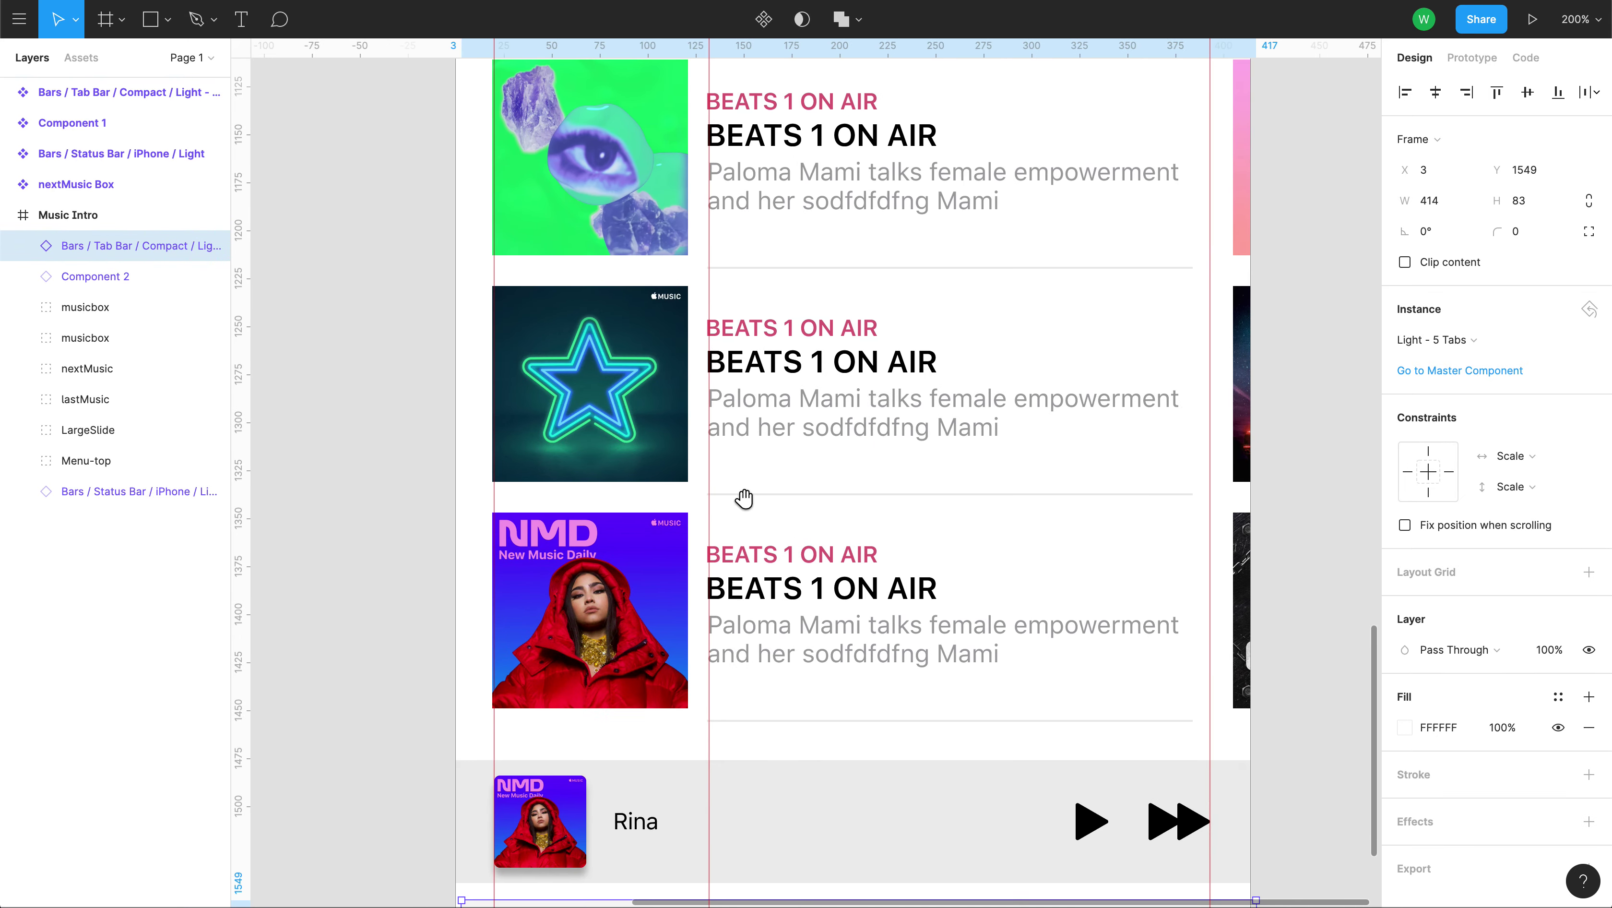
{"action": "scroll", "coordinate": [744, 499], "scroll_direction": "down", "scroll_amount": 7}
{"action": "key", "text": "Left"}
{"action": "key", "text": "Left"}
{"action": "key", "text": "Left"}
{"action": "key", "text": "Up"}
{"action": "key", "text": "Up"}
{"action": "key", "text": "Up"}
{"action": "key", "text": "Up"}
{"action": "key", "text": "Up"}
{"action": "key", "text": "Up"}
{"action": "key", "text": "Up"}
{"action": "key", "text": "Up"}
{"action": "key", "text": "Up"}
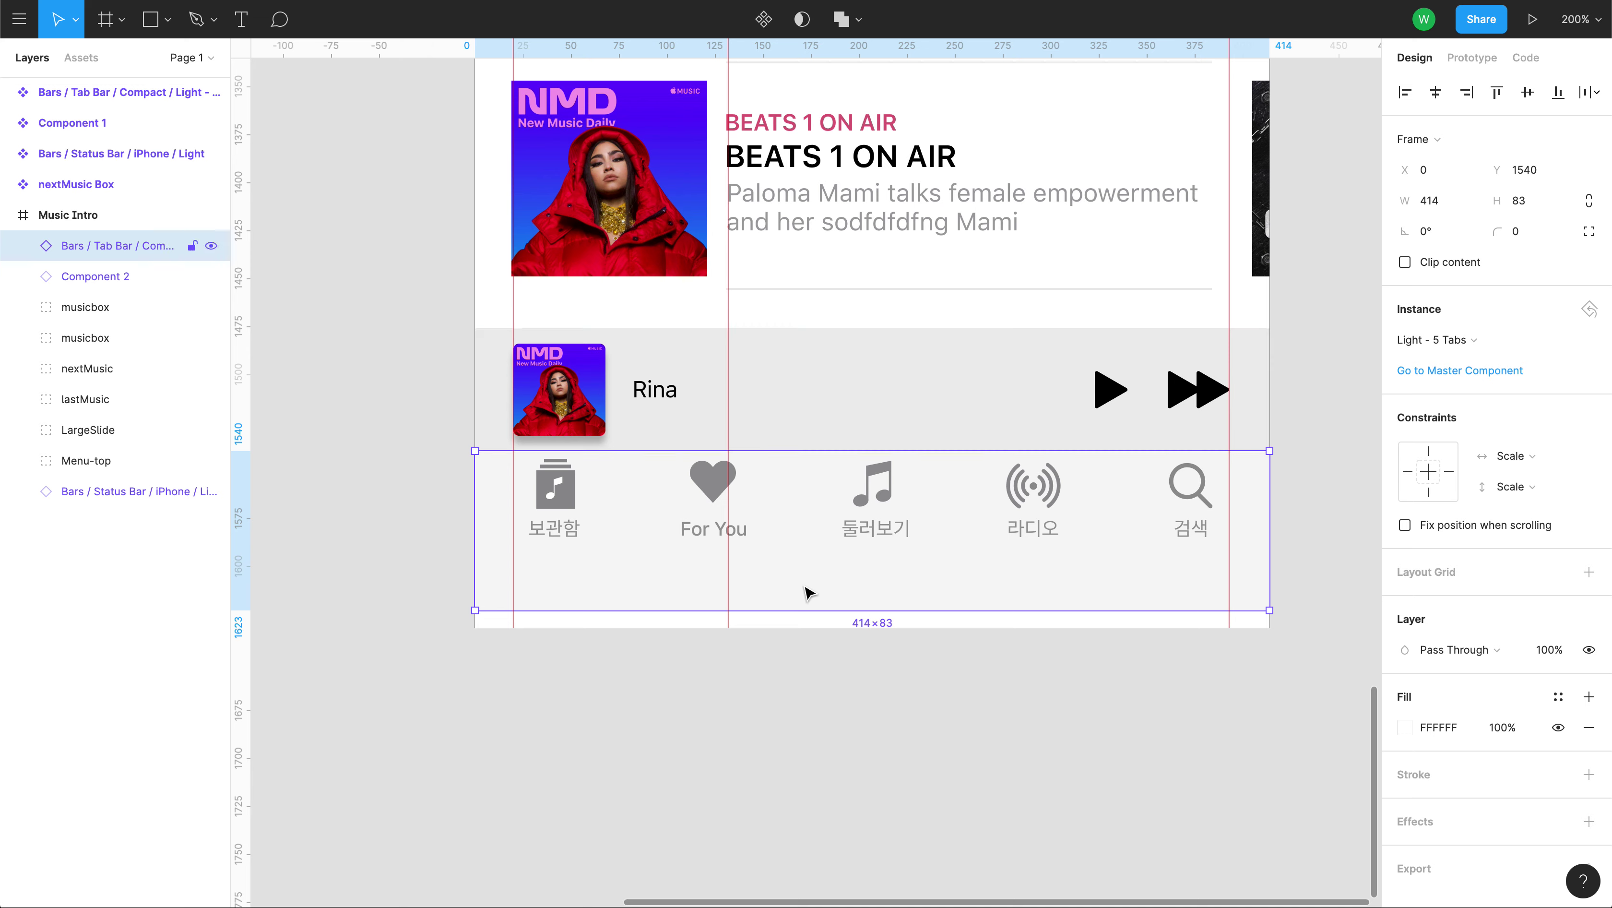
{"action": "left_click", "coordinate": [851, 723]}
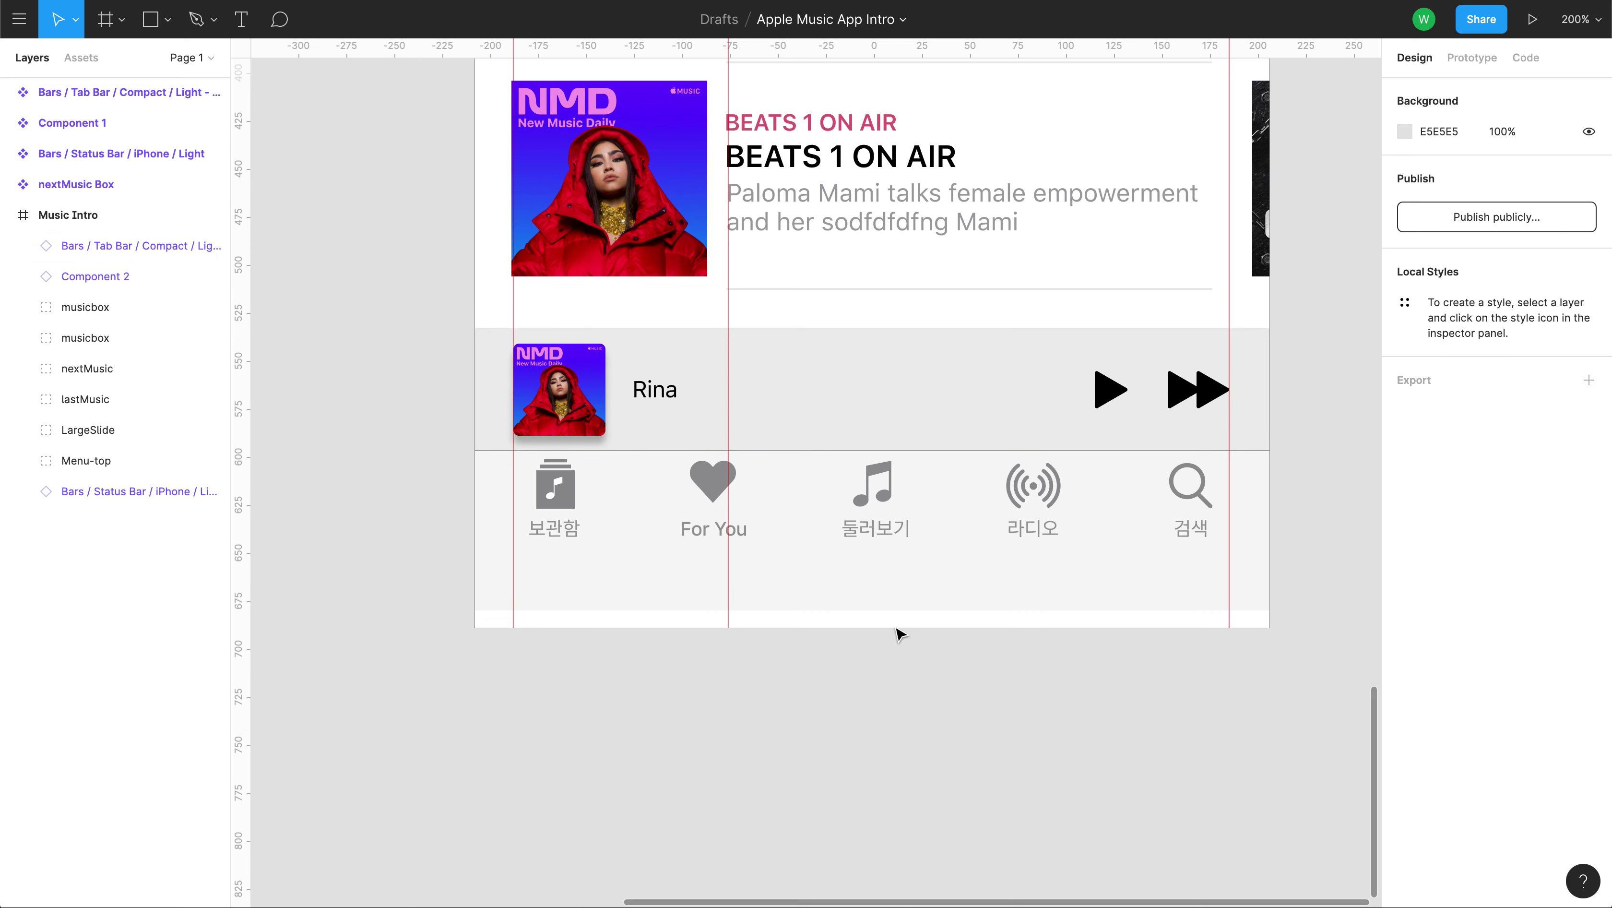
Take the tab bar layer out of Music Intro and trim the frame's bottom to it.
{"action": "left_click", "coordinate": [73, 216]}
{"action": "left_click_drag", "start_coordinate": [877, 631], "coordinate": [880, 628]}
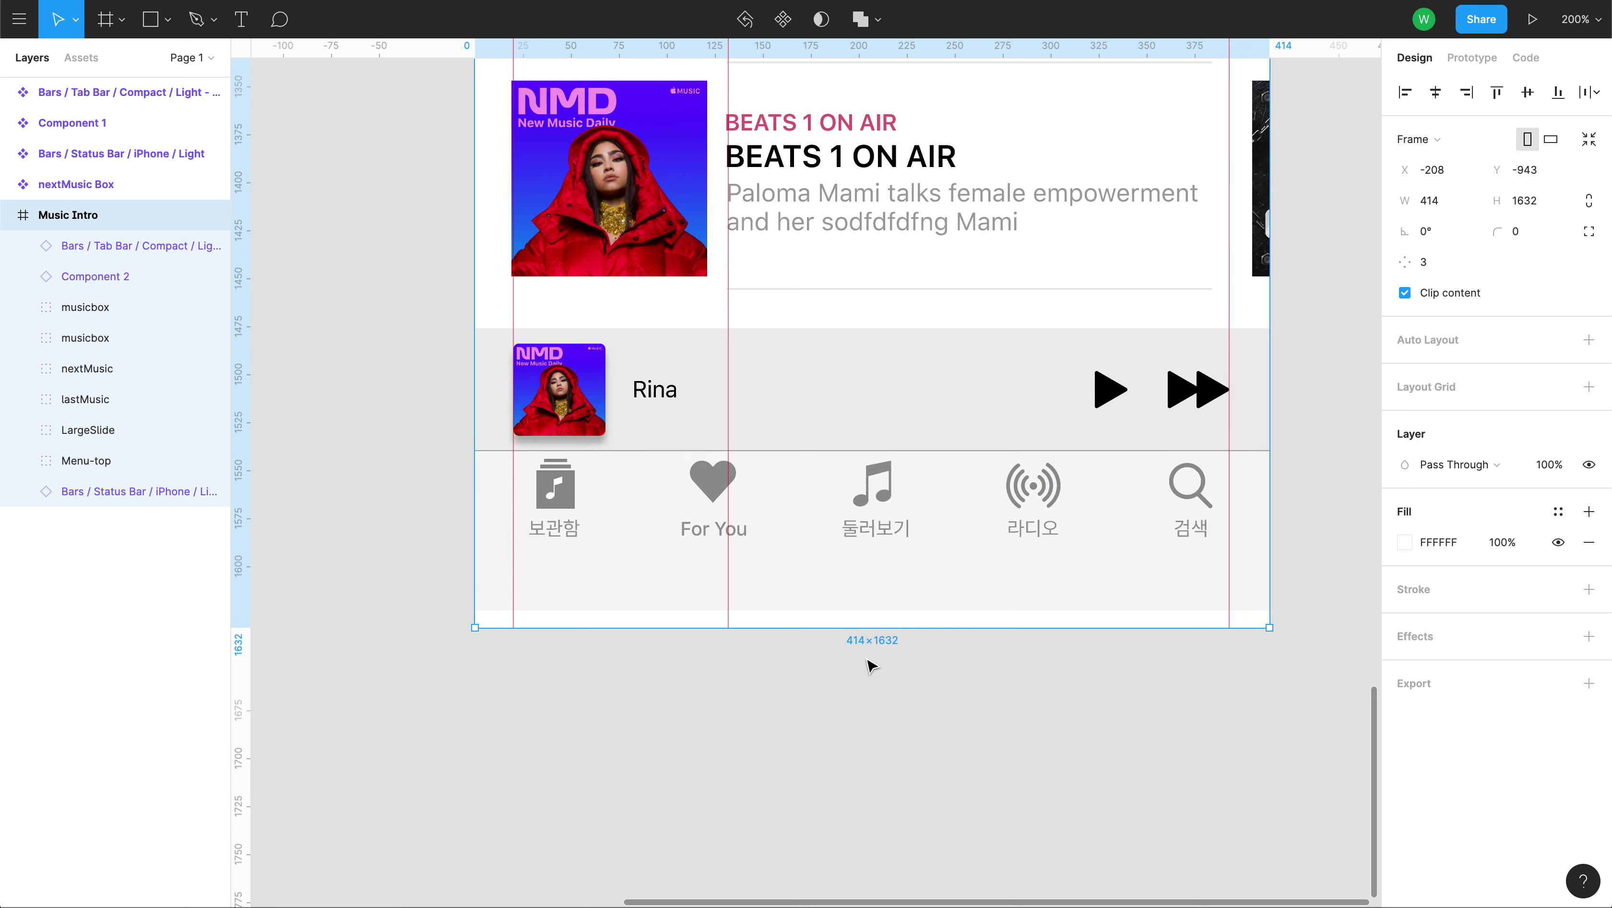
{"action": "left_click", "coordinate": [852, 716]}
{"action": "left_click_drag", "start_coordinate": [204, 245], "coordinate": [98, 202]}
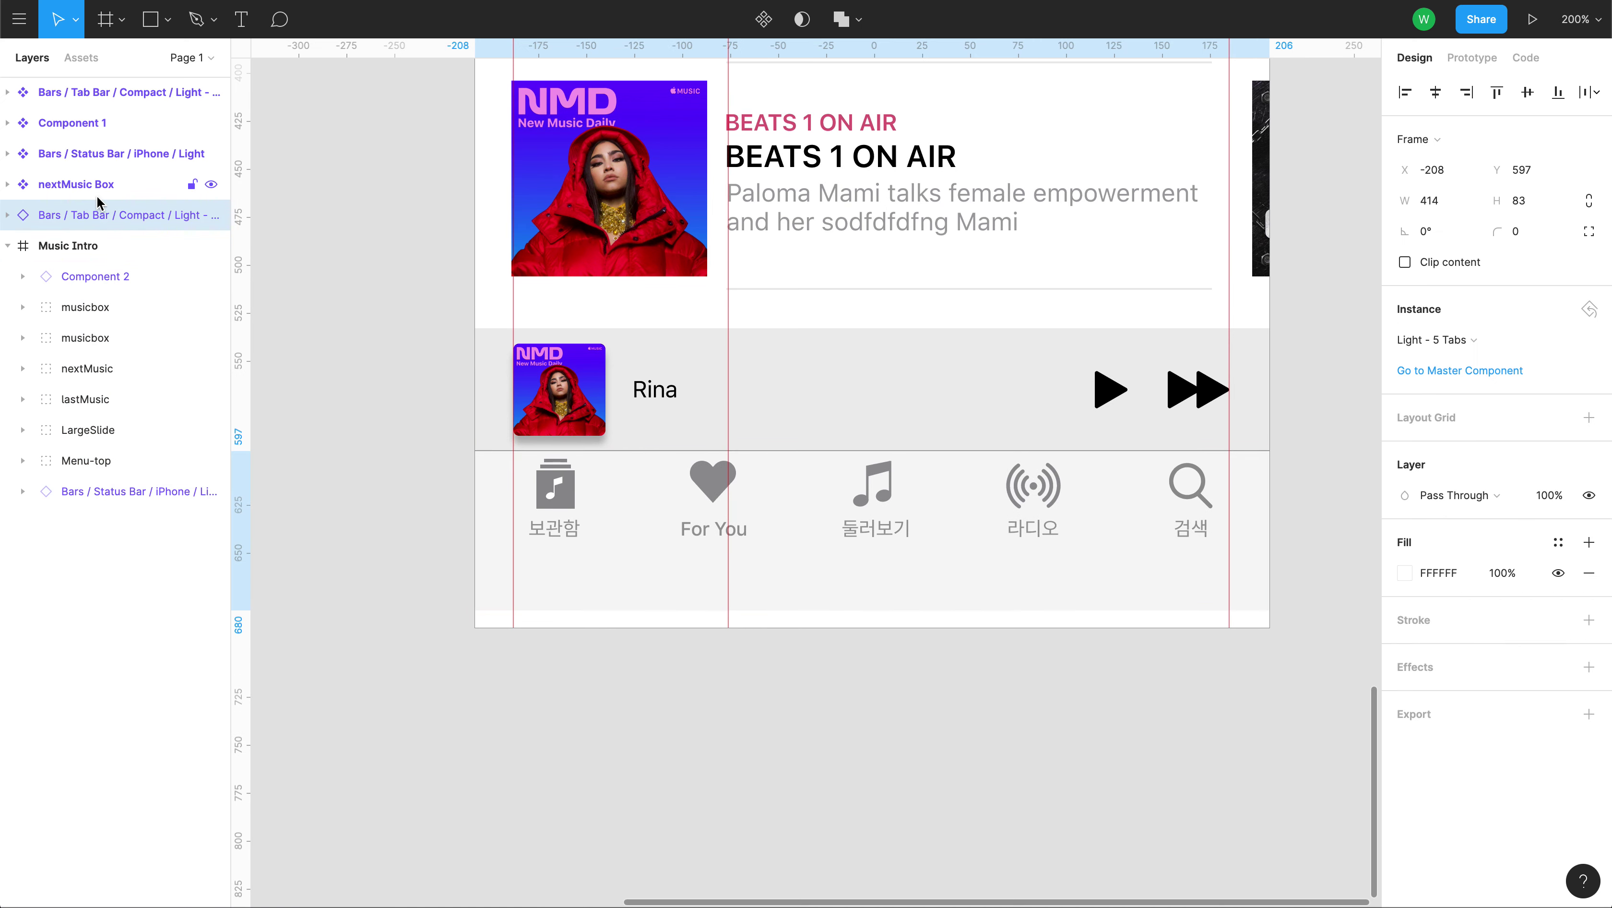
{"action": "left_click", "coordinate": [102, 251]}
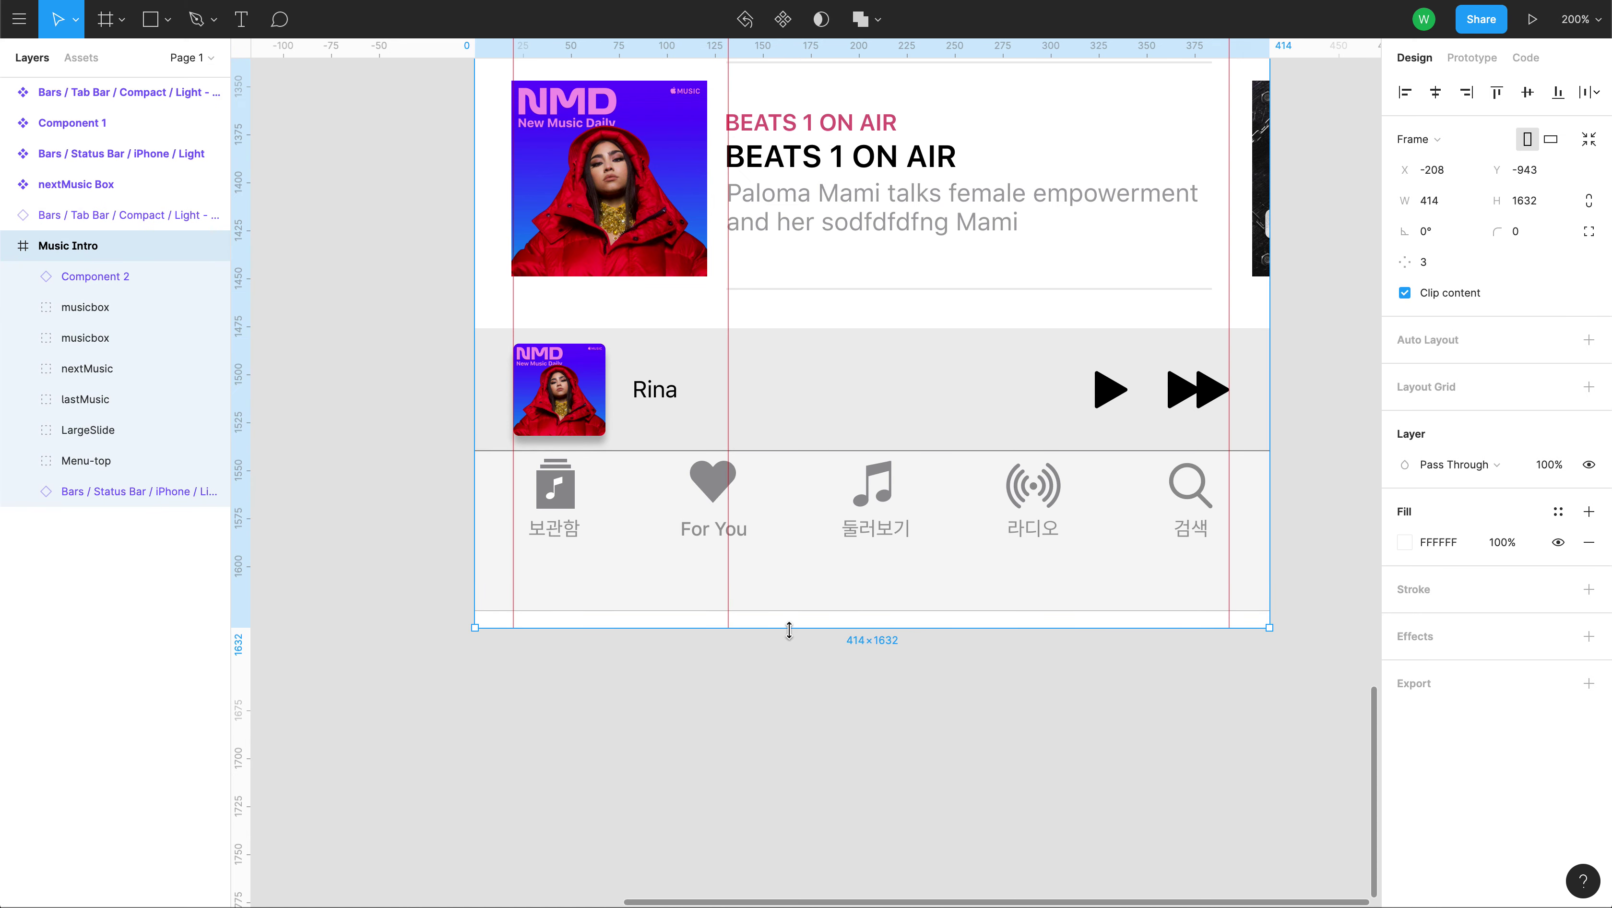
{"action": "left_click_drag", "start_coordinate": [789, 629], "coordinate": [792, 611]}
{"action": "left_click", "coordinate": [759, 723]}
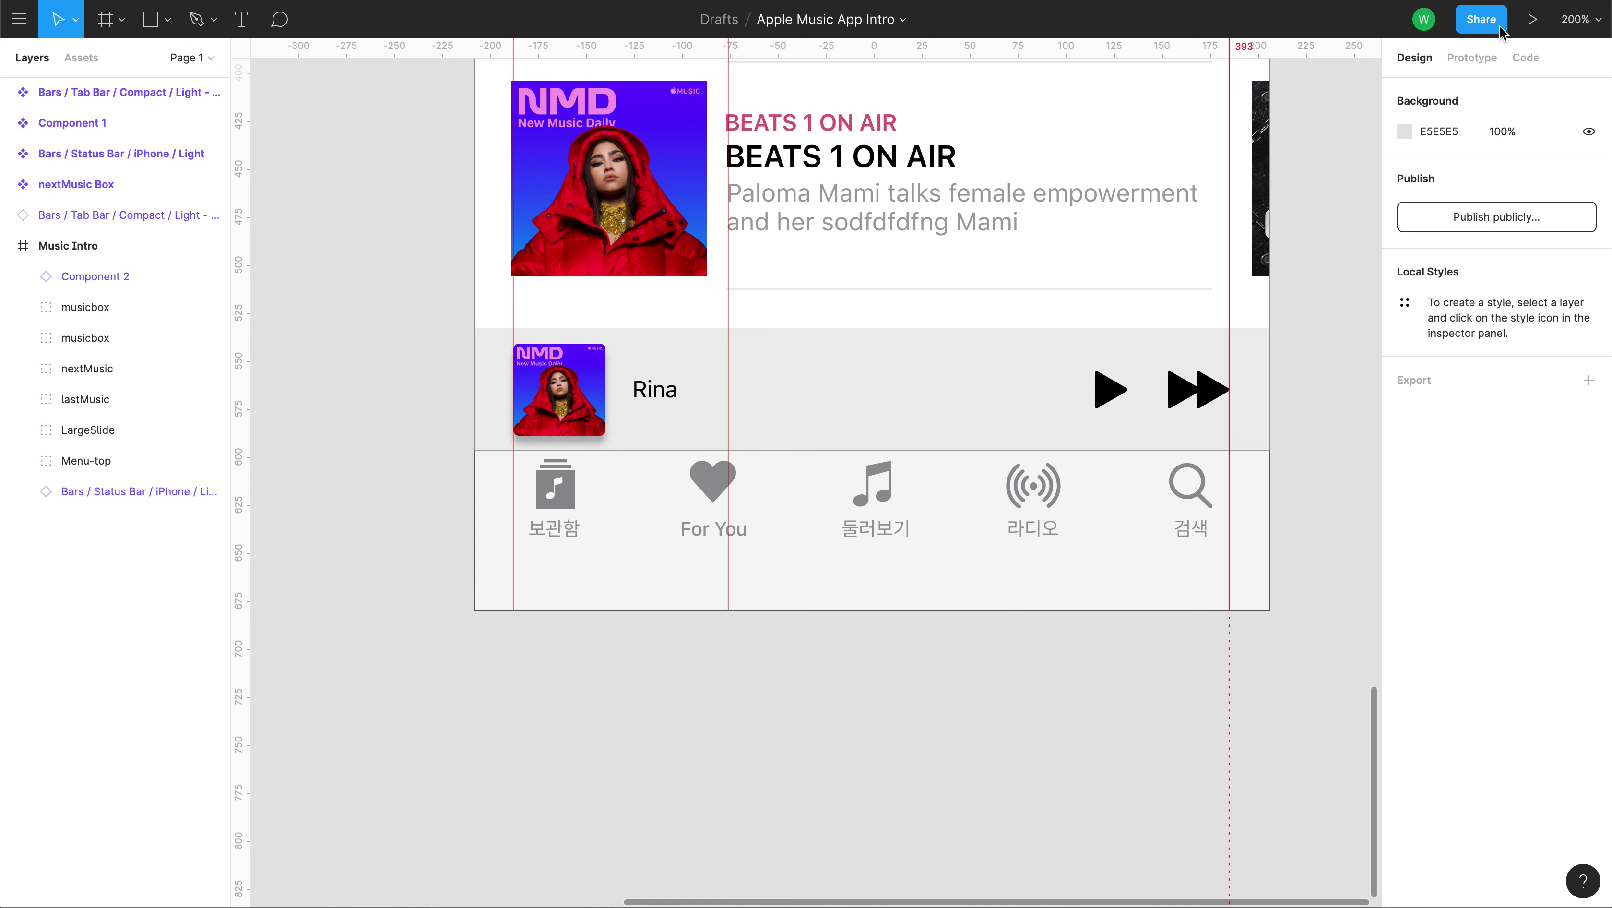
{"action": "scroll", "coordinate": [992, 728], "scroll_direction": "up", "scroll_amount": 1}
{"action": "scroll", "coordinate": [992, 728], "scroll_direction": "right", "scroll_amount": 1}
{"action": "left_click", "coordinate": [1055, 604]}
{"action": "left_click", "coordinate": [1481, 19]}
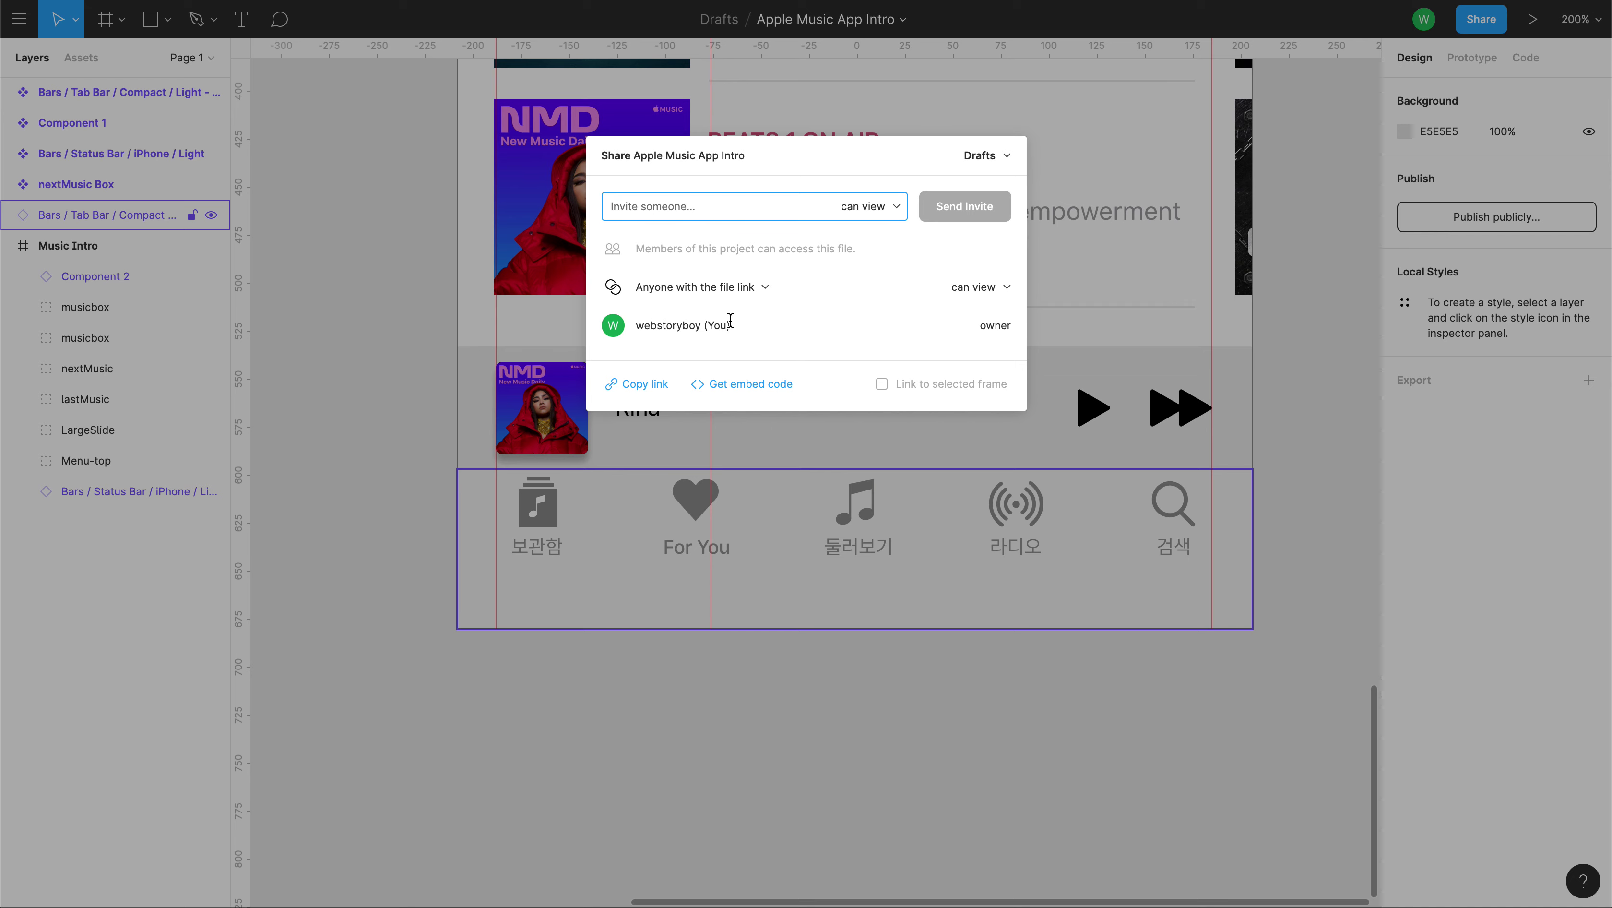
{"action": "left_click", "coordinate": [1005, 287]}
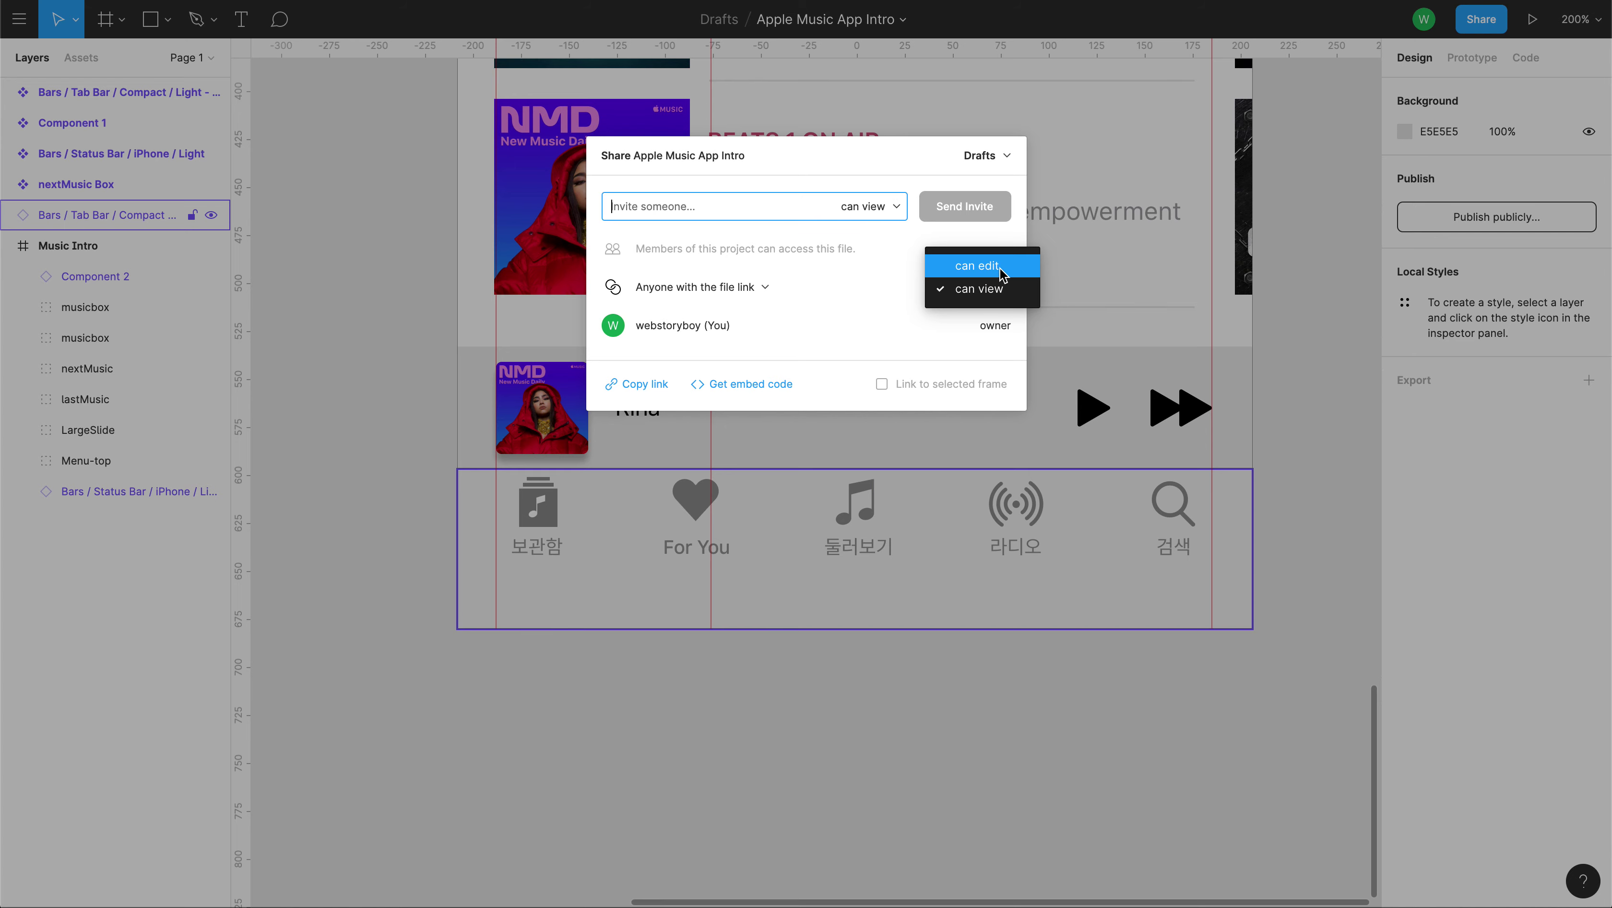
{"action": "left_click", "coordinate": [972, 737]}
{"action": "scroll", "coordinate": [948, 436], "scroll_direction": "up", "scroll_amount": 1}
{"action": "scroll", "coordinate": [948, 436], "scroll_direction": "right", "scroll_amount": 1}
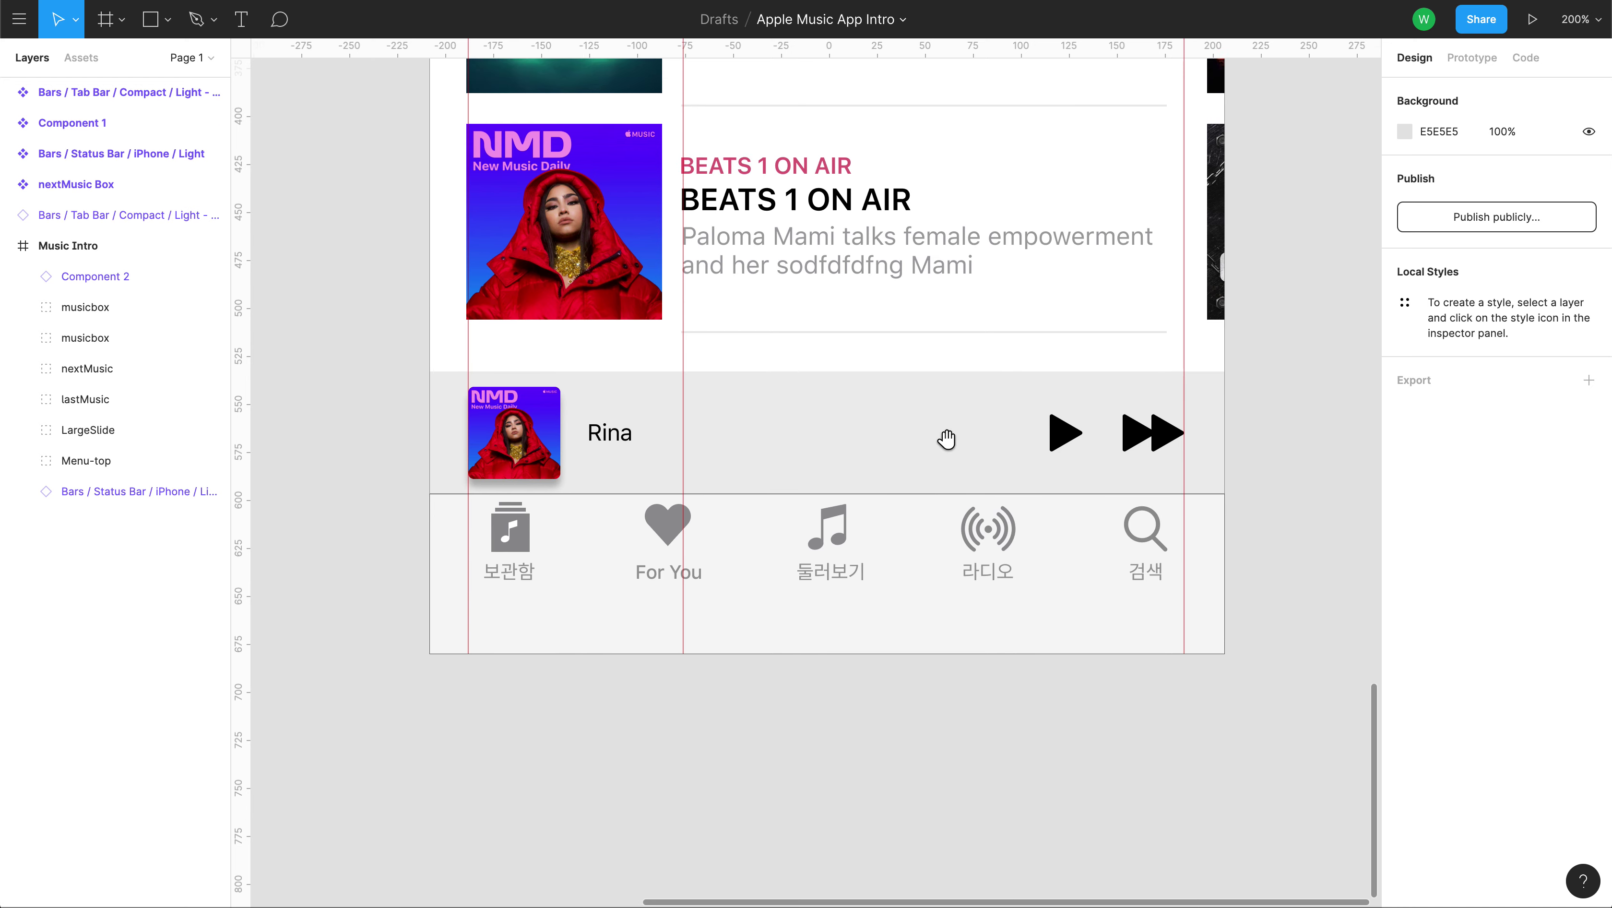
{"action": "left_click_drag", "start_coordinate": [949, 436], "coordinate": [936, 471]}
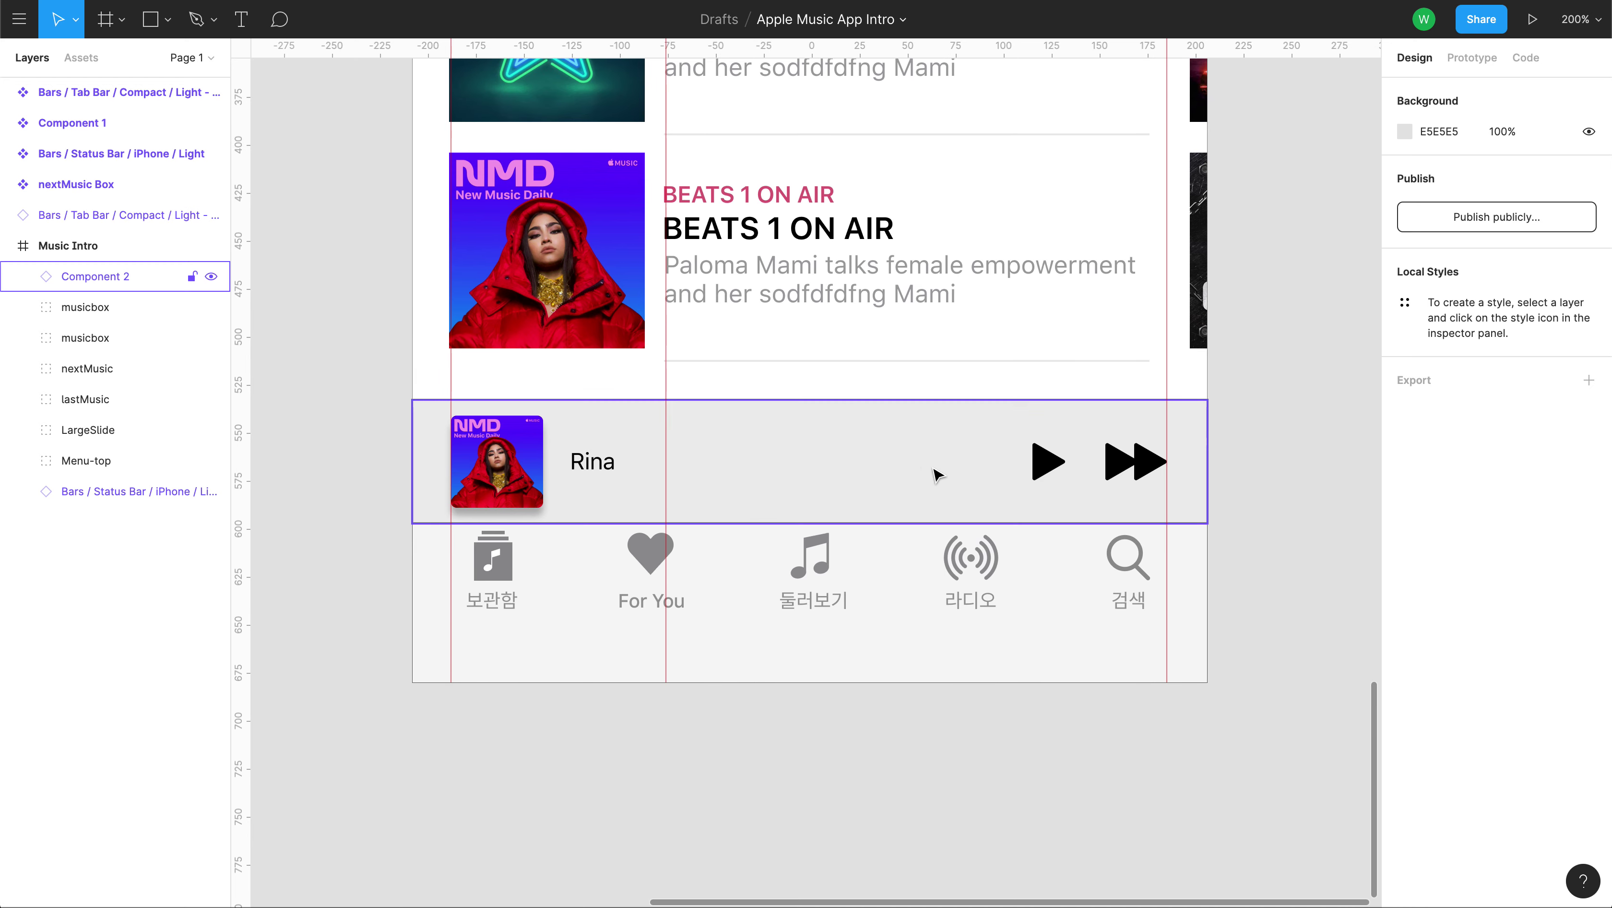
{"action": "left_click", "coordinate": [1532, 20]}
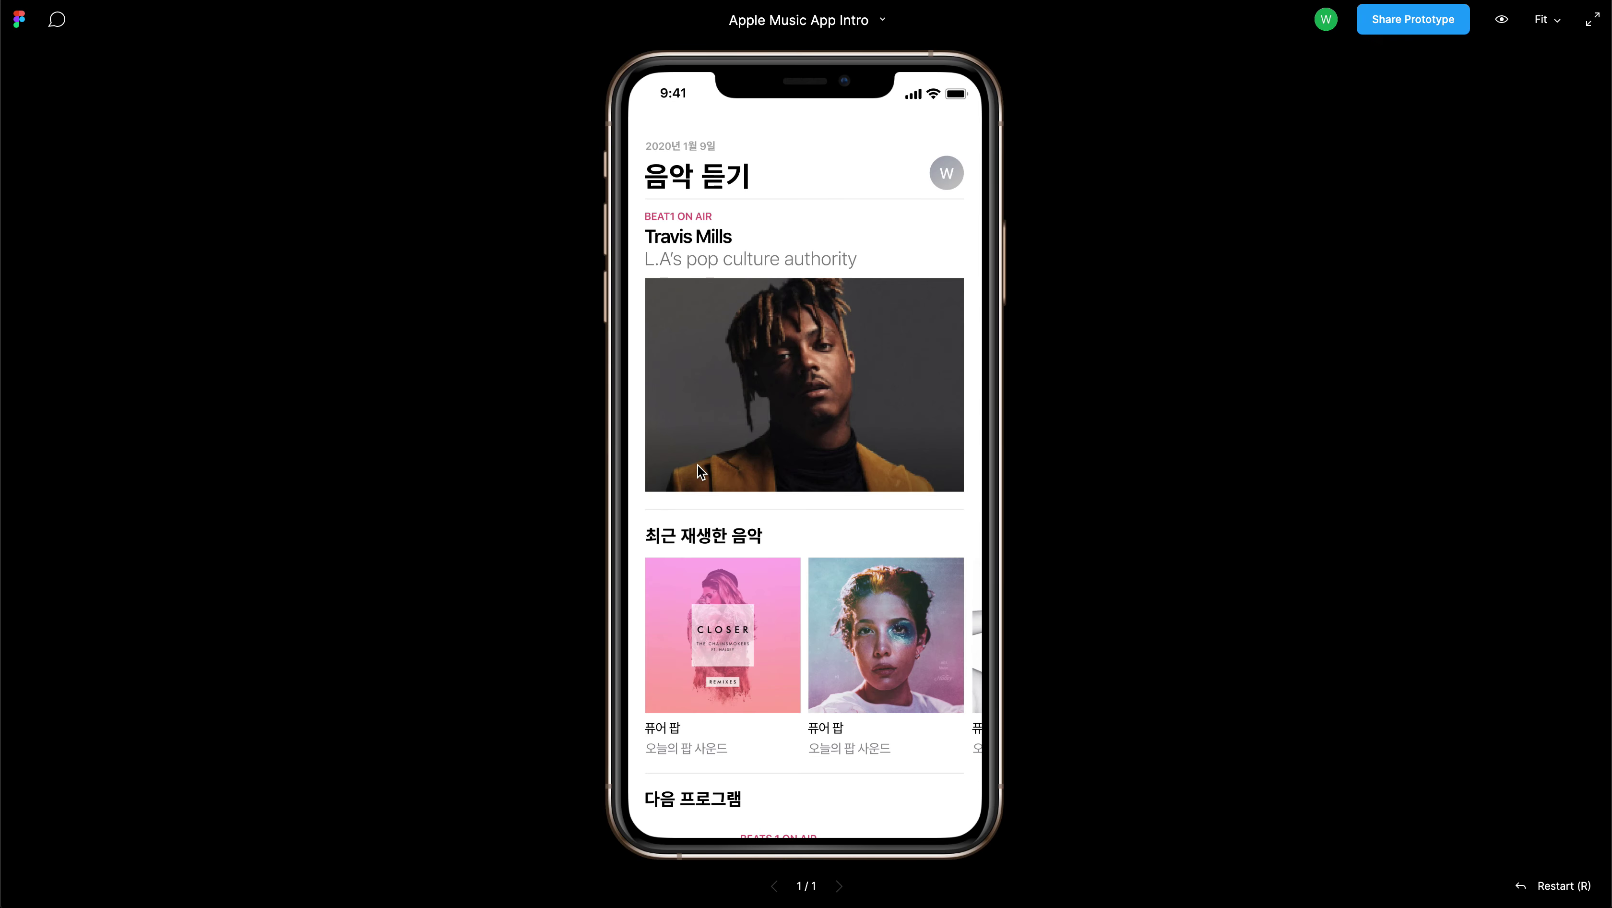
{"action": "scroll", "coordinate": [711, 494], "scroll_direction": "down", "scroll_amount": 10}
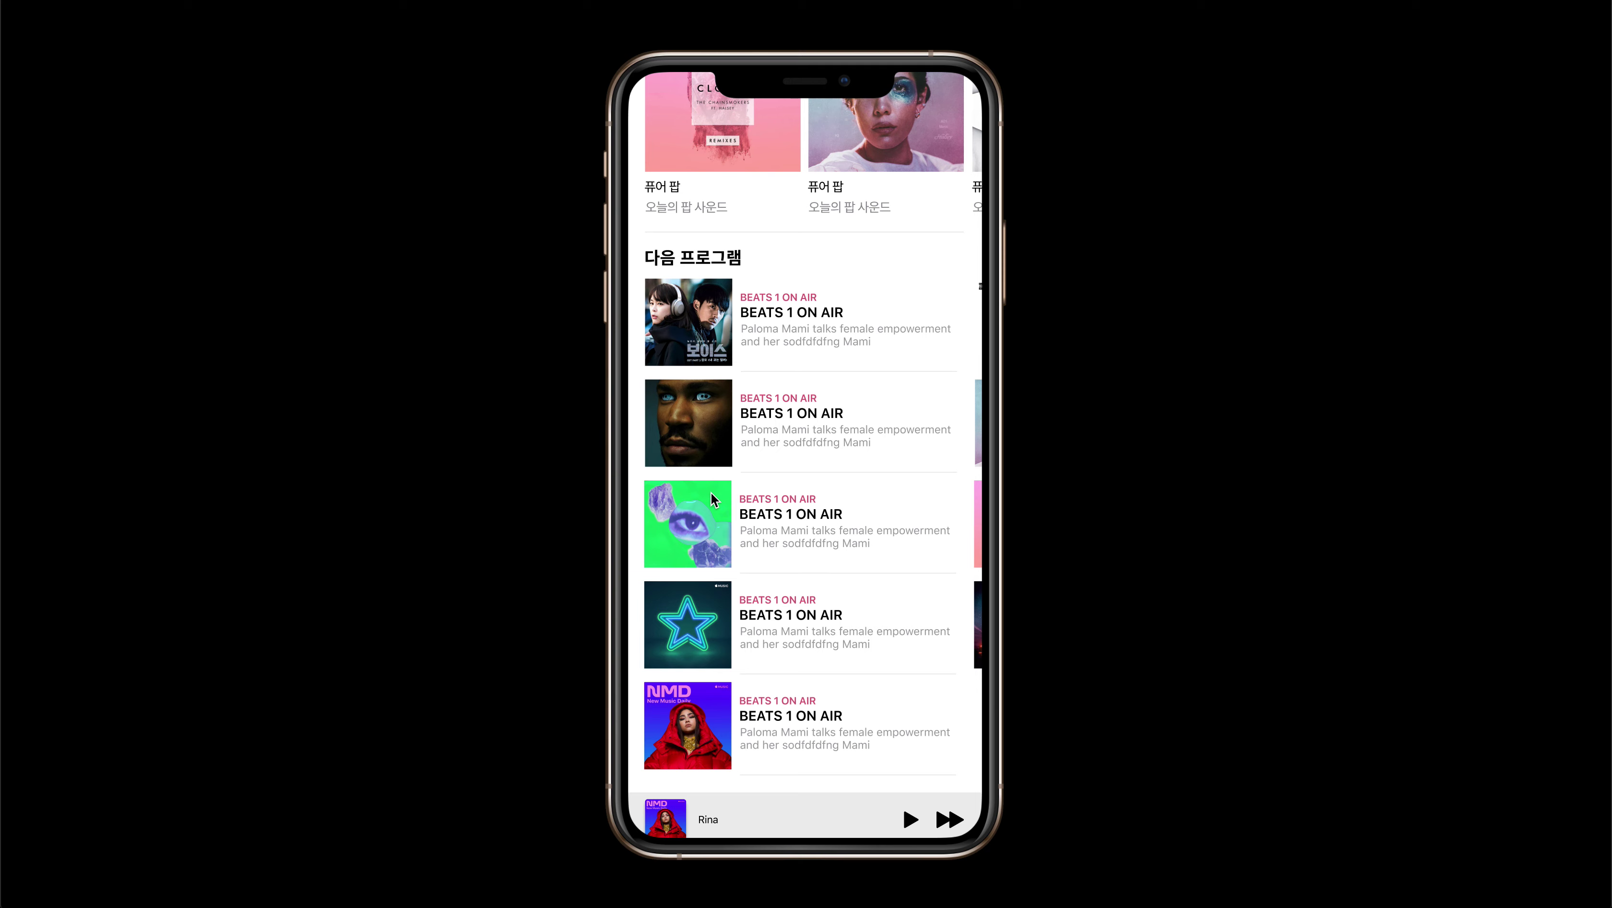
{"action": "scroll", "coordinate": [710, 491], "scroll_direction": "down", "scroll_amount": 2}
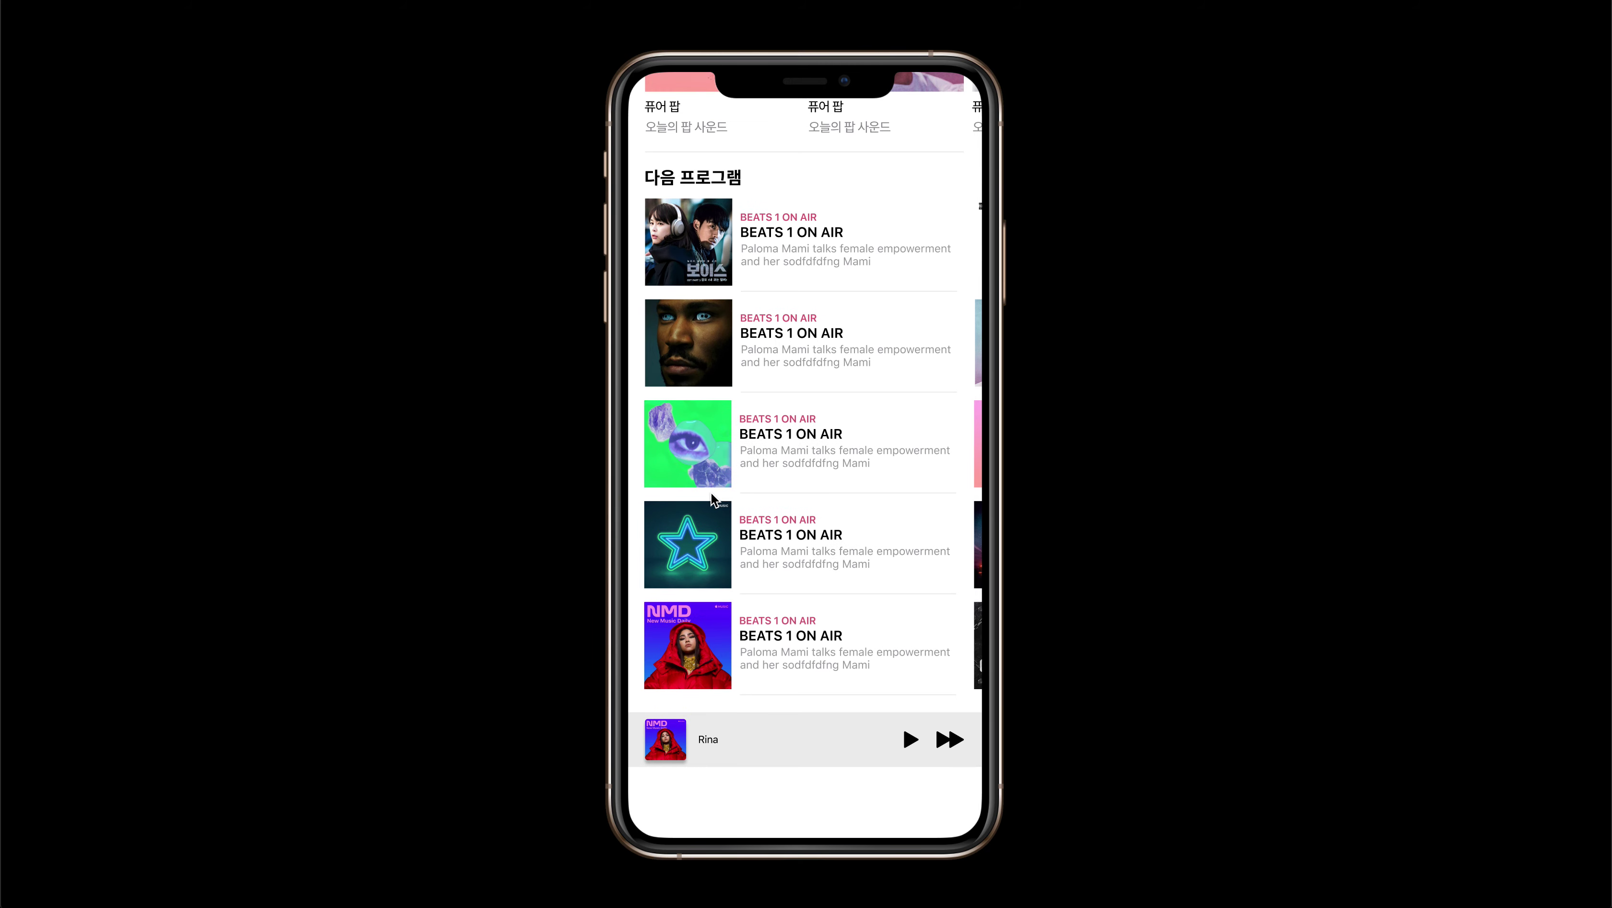
{"action": "scroll", "coordinate": [710, 491], "scroll_direction": "up", "scroll_amount": 2}
{"action": "scroll", "coordinate": [710, 492], "scroll_direction": "down", "scroll_amount": 2}
{"action": "scroll", "coordinate": [915, 673], "scroll_direction": "up", "scroll_amount": 10}
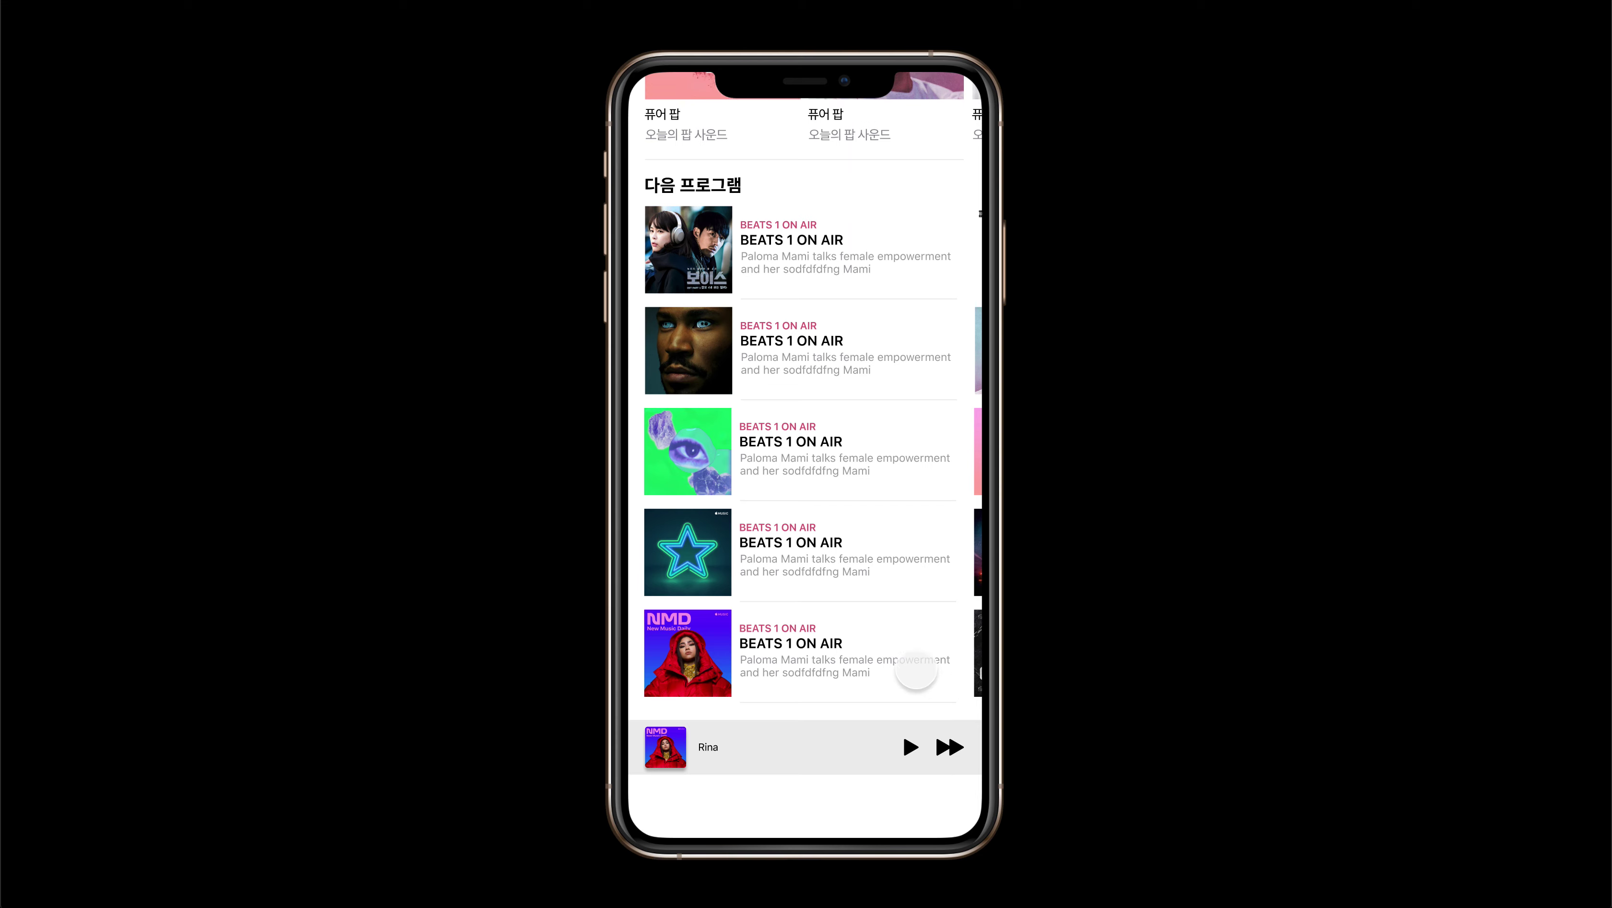
{"action": "scroll", "coordinate": [897, 664], "scroll_direction": "down", "scroll_amount": 10}
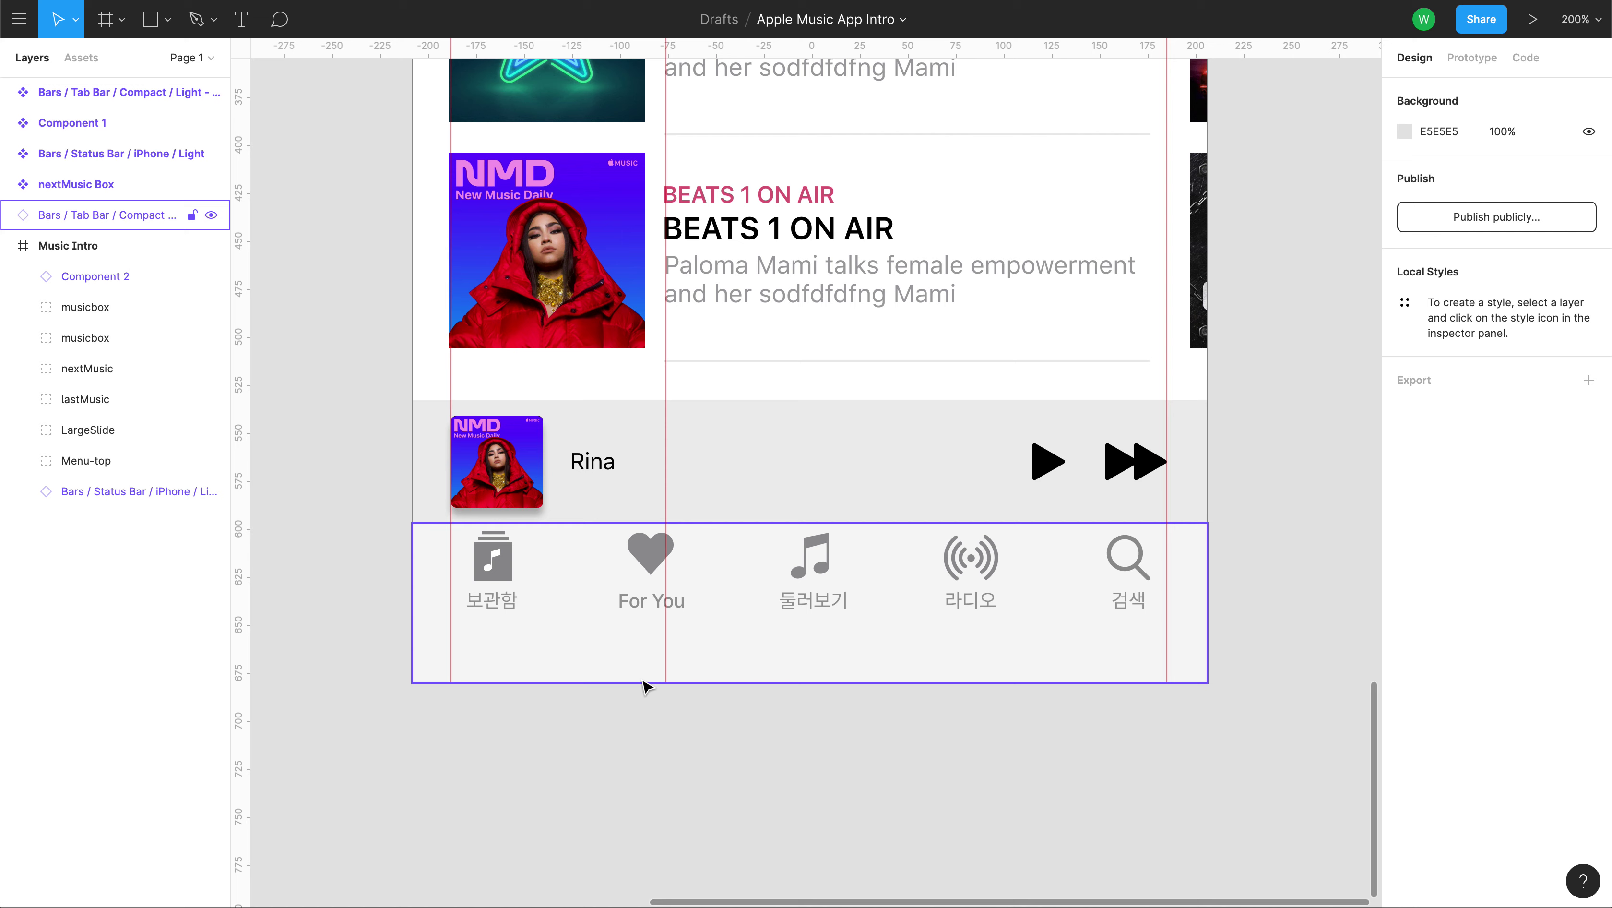
Put the Tab Bar layer inside Music Intro at X 0, Y 1540, then present the prototype.
{"action": "left_click", "coordinate": [562, 663]}
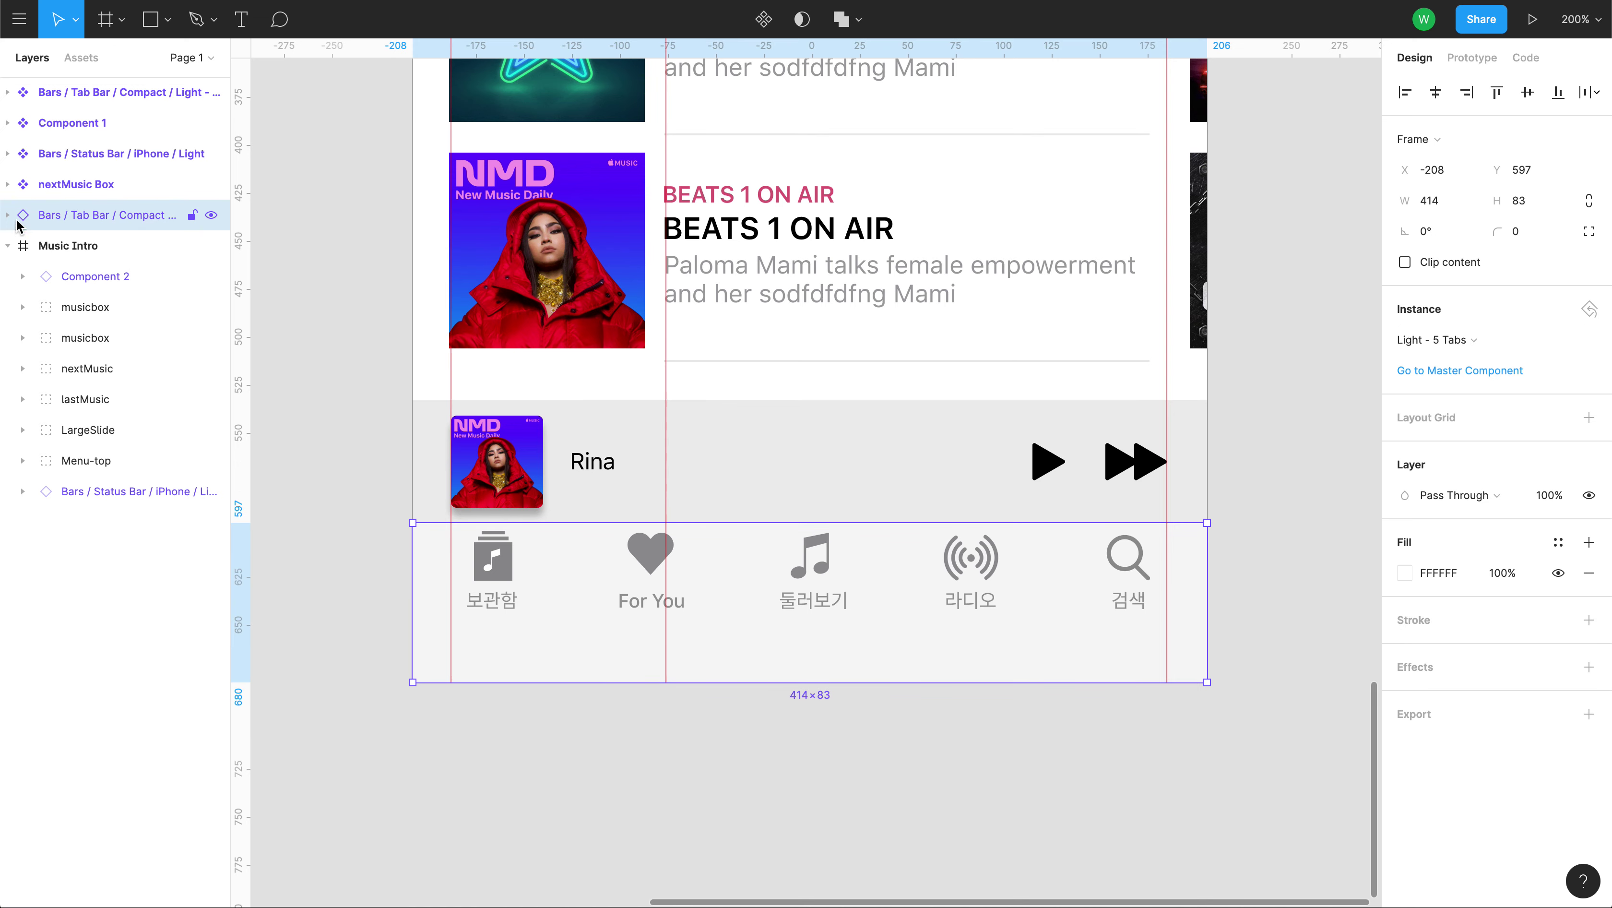
{"action": "left_click_drag", "start_coordinate": [121, 215], "coordinate": [88, 275]}
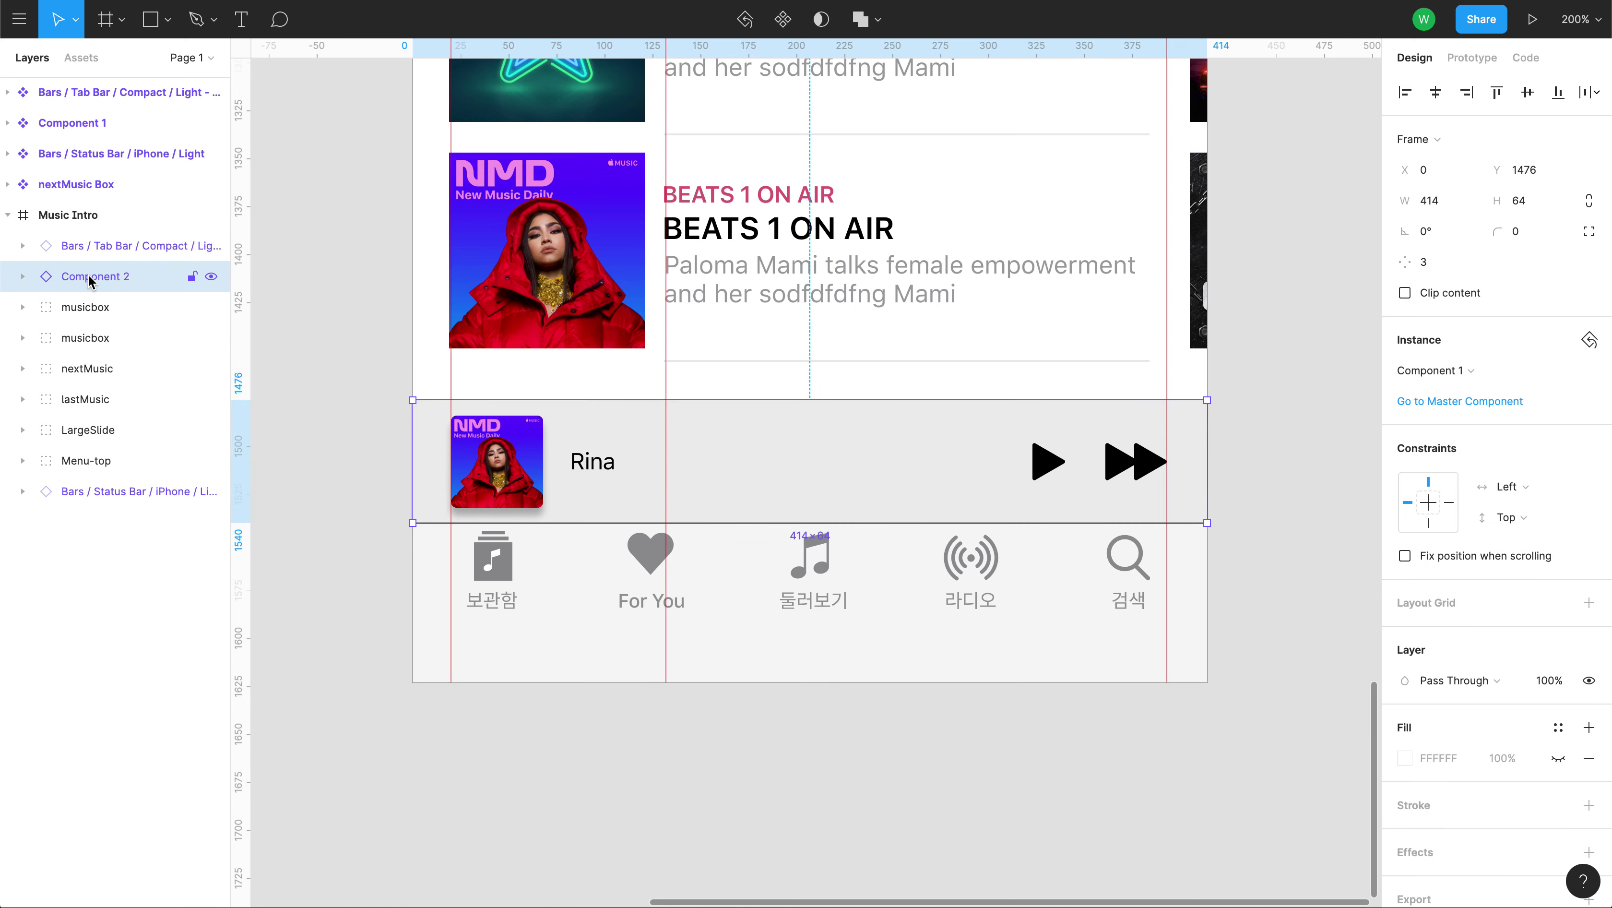
{"action": "left_click", "coordinate": [95, 248]}
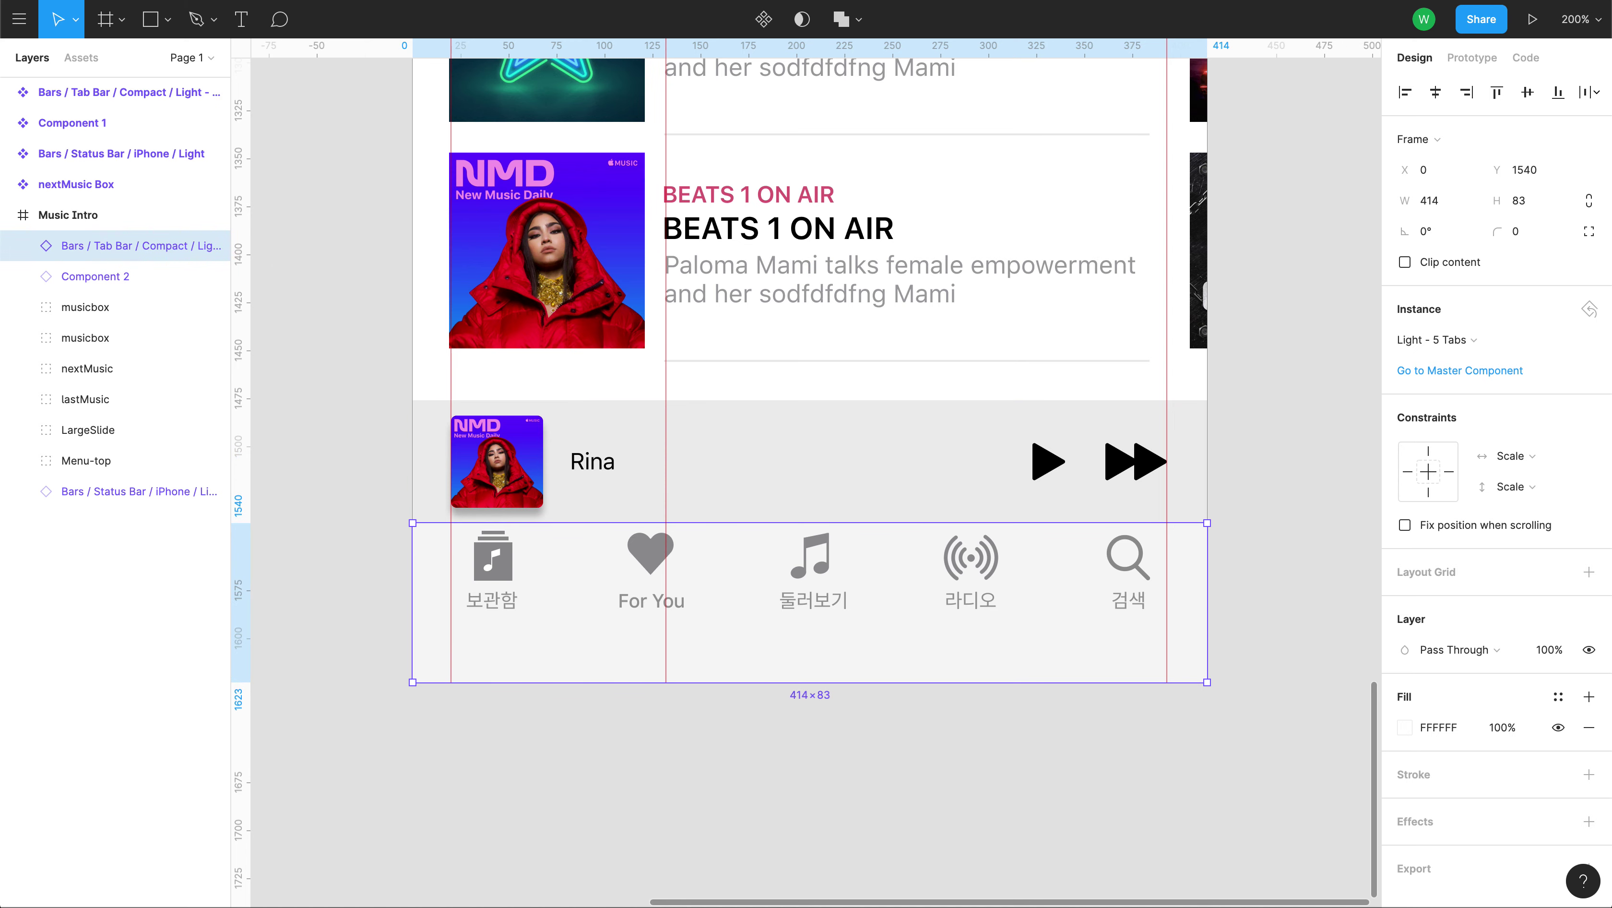
{"action": "key", "text": "super+alt+Return"}
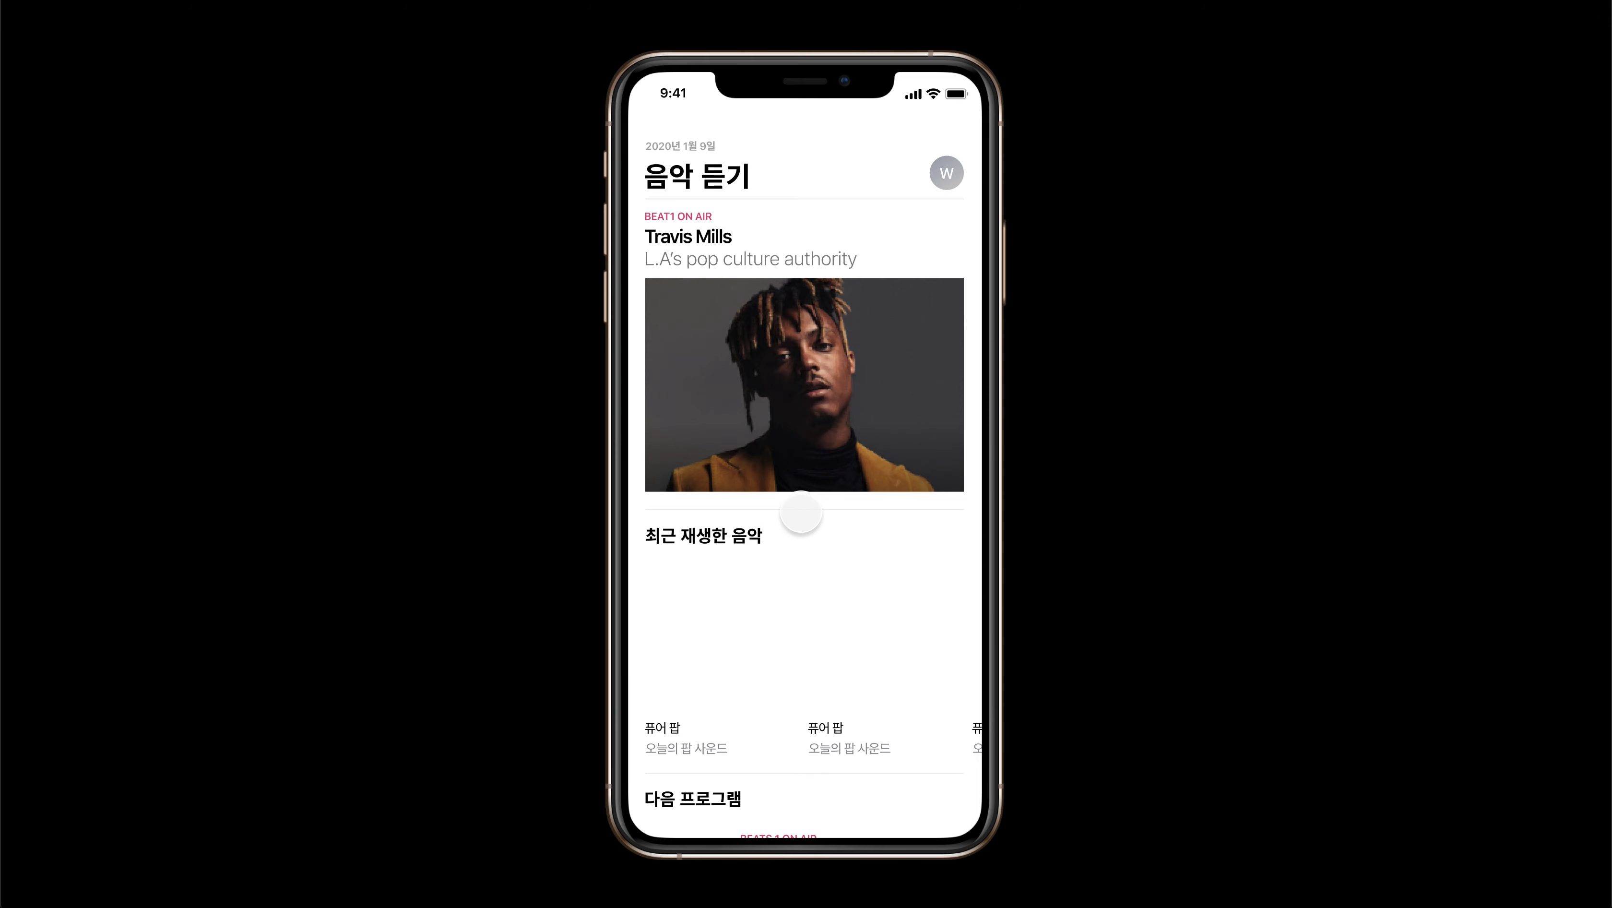
Scroll the prototype to confirm the mini-player and tab bar stay fixed, then exit to the editor.
{"action": "scroll", "coordinate": [799, 514], "scroll_direction": "down", "scroll_amount": 5}
{"action": "scroll", "coordinate": [801, 512], "scroll_direction": "down", "scroll_amount": 4}
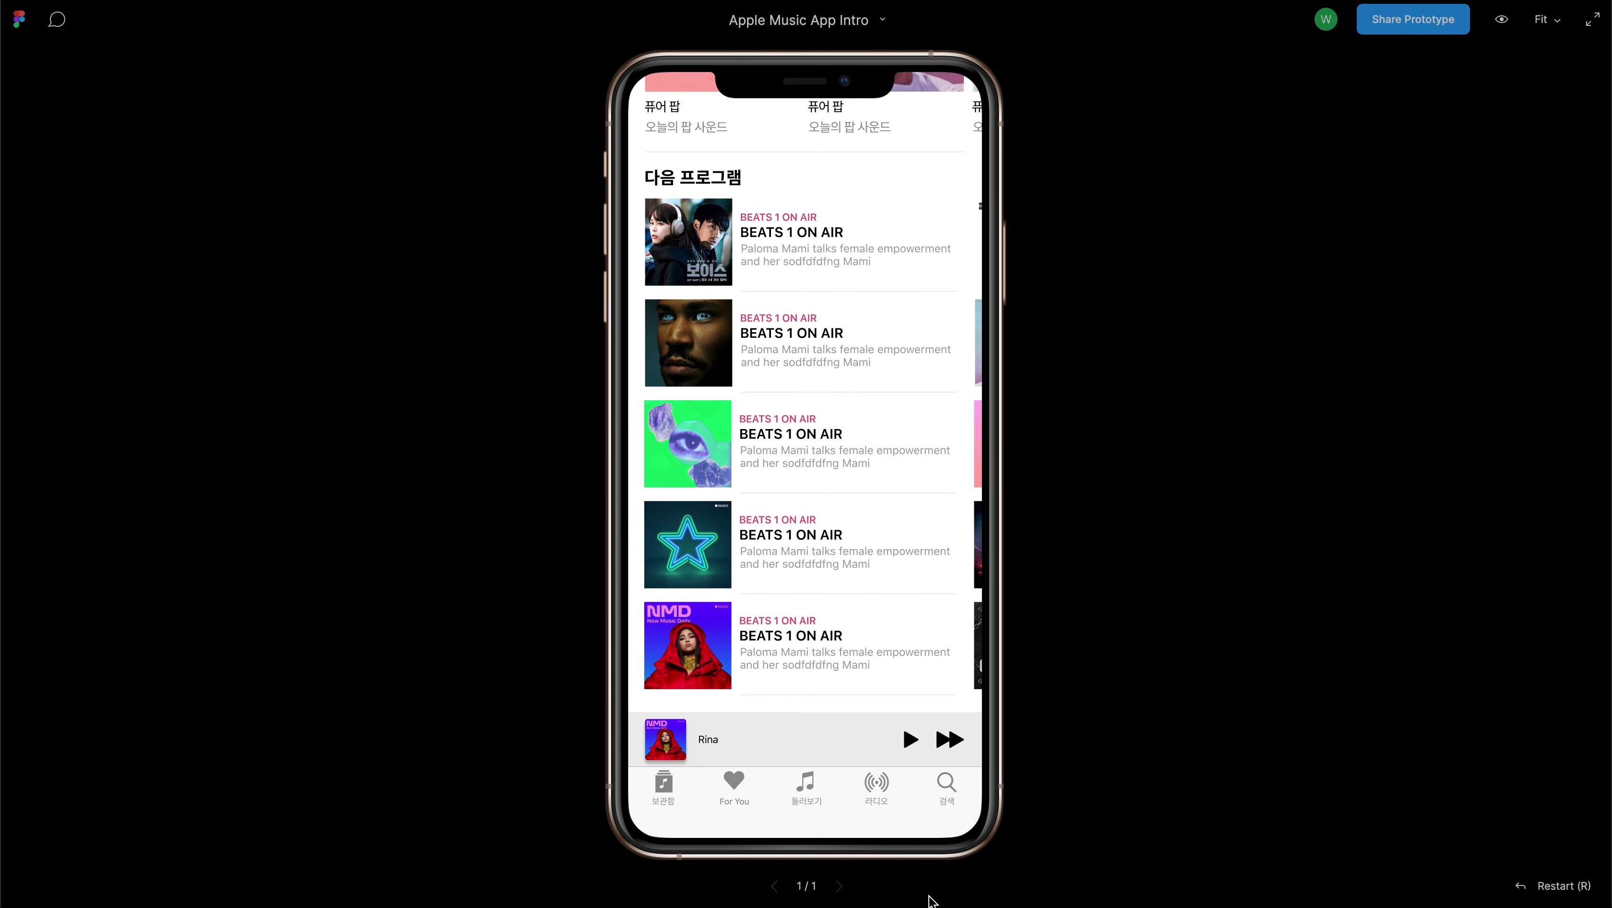
{"action": "left_click", "coordinate": [876, 786]}
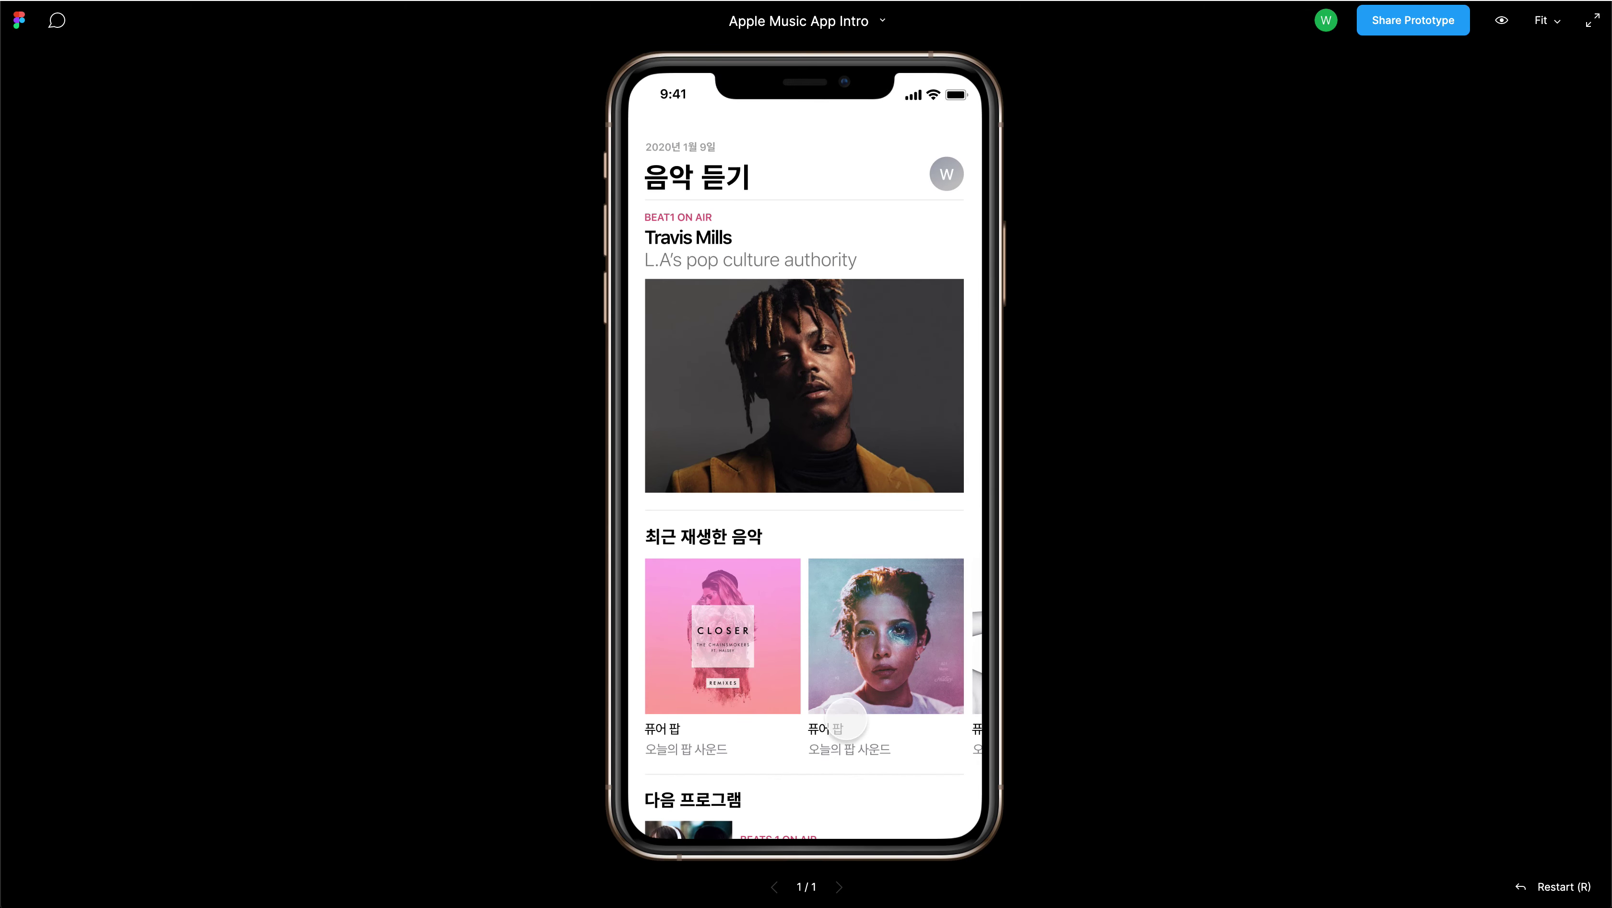
{"action": "scroll", "coordinate": [811, 528], "scroll_direction": "down", "scroll_amount": 9}
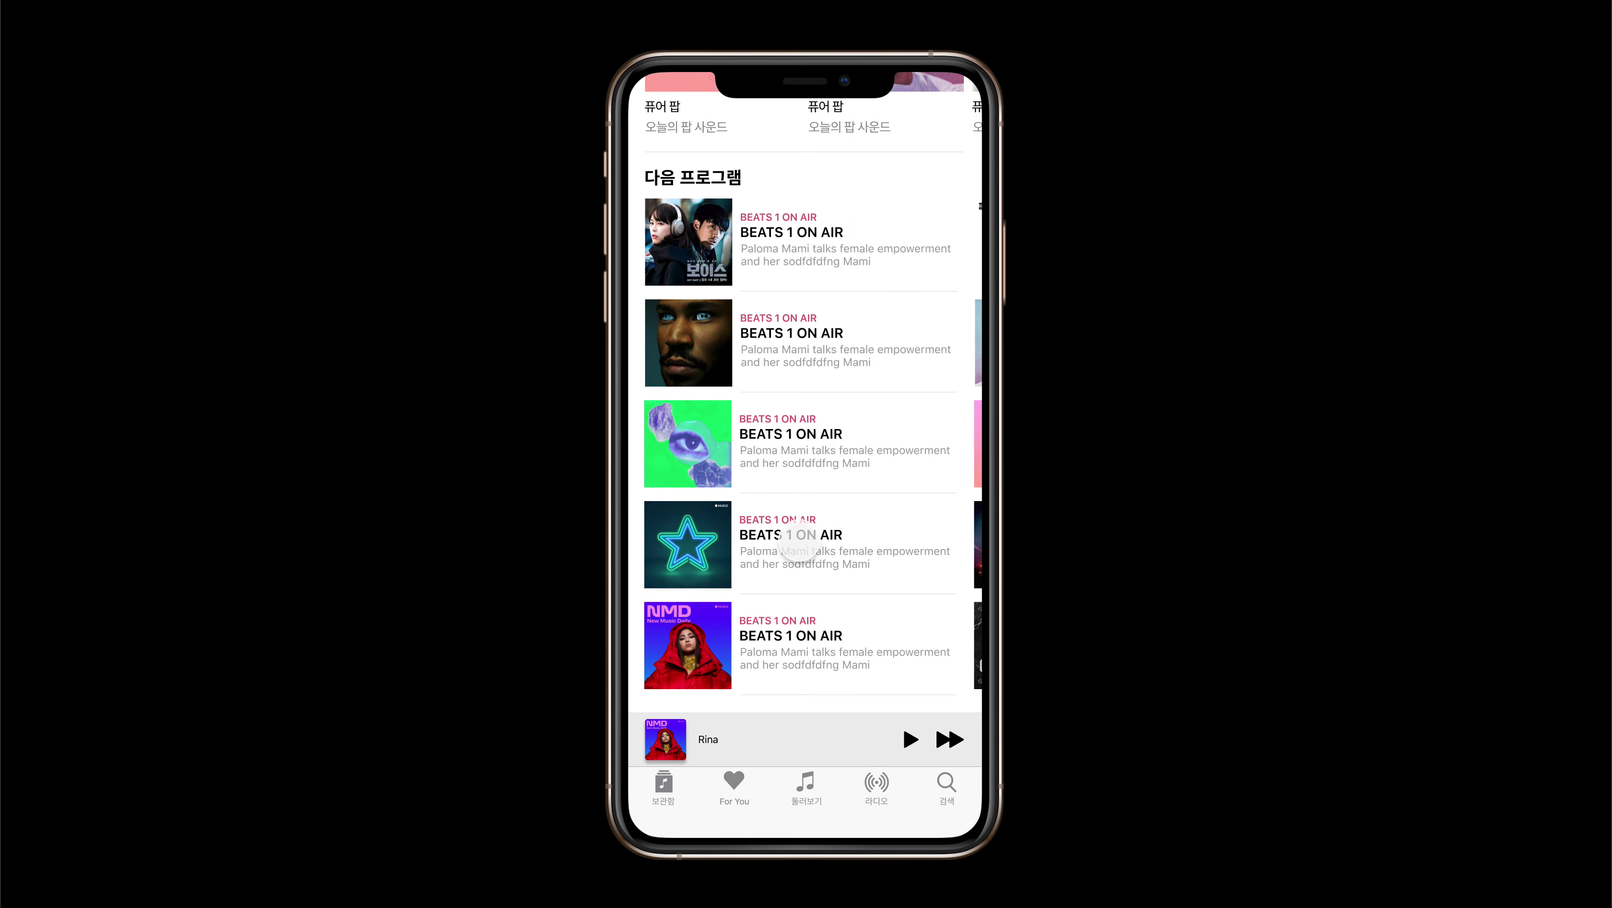
{"action": "scroll", "coordinate": [797, 544], "scroll_direction": "up", "scroll_amount": 9}
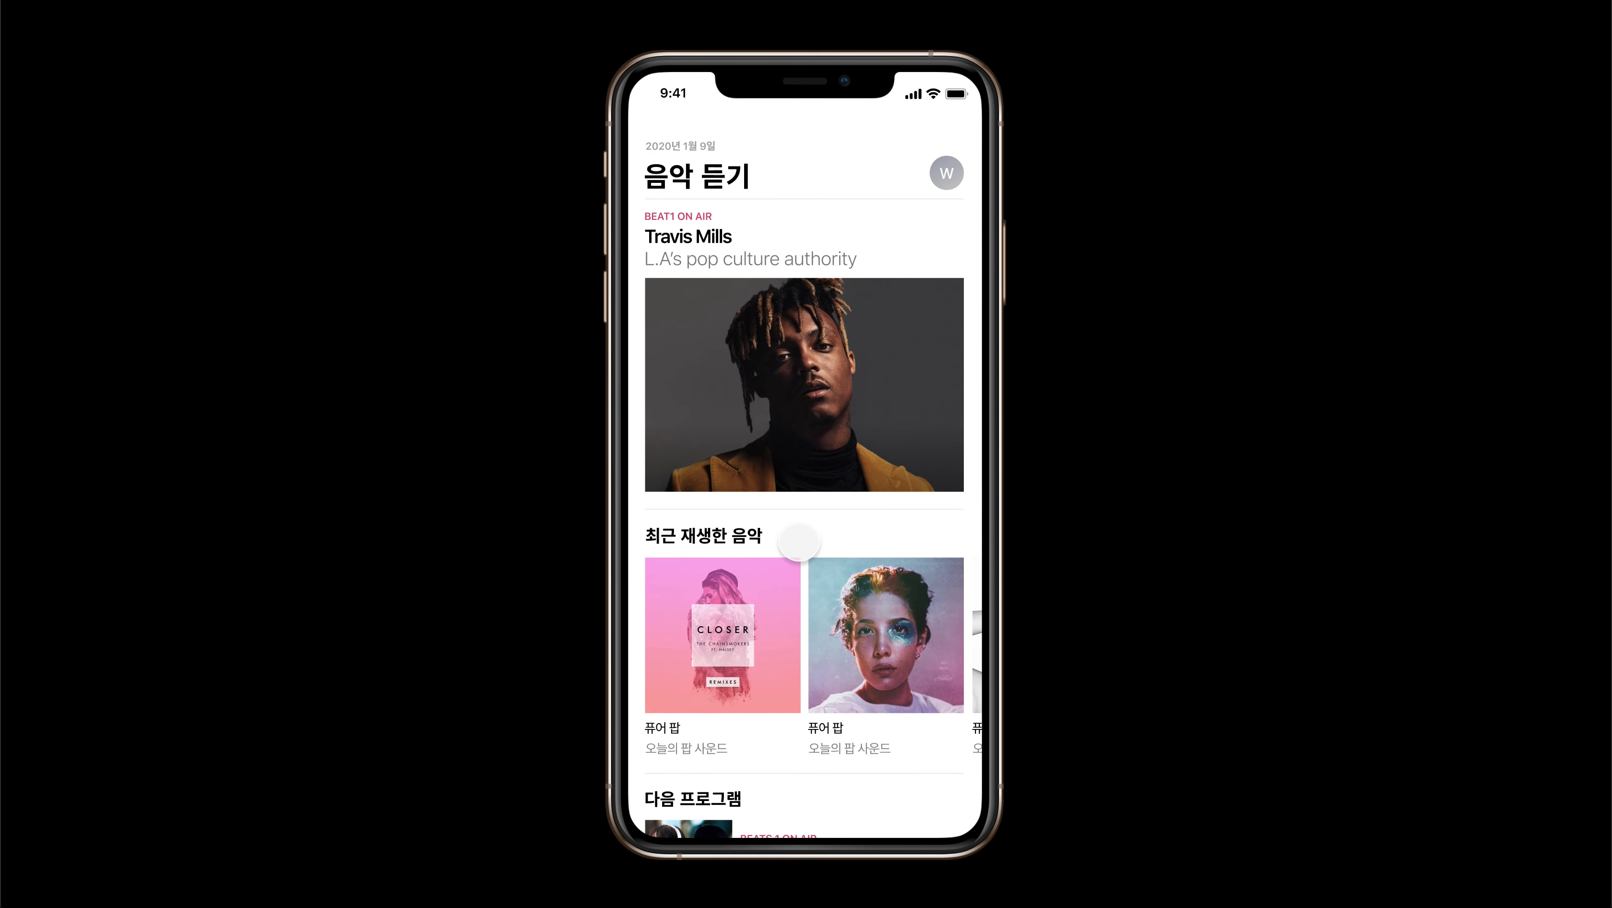
{"action": "scroll", "coordinate": [799, 541], "scroll_direction": "down", "scroll_amount": 3}
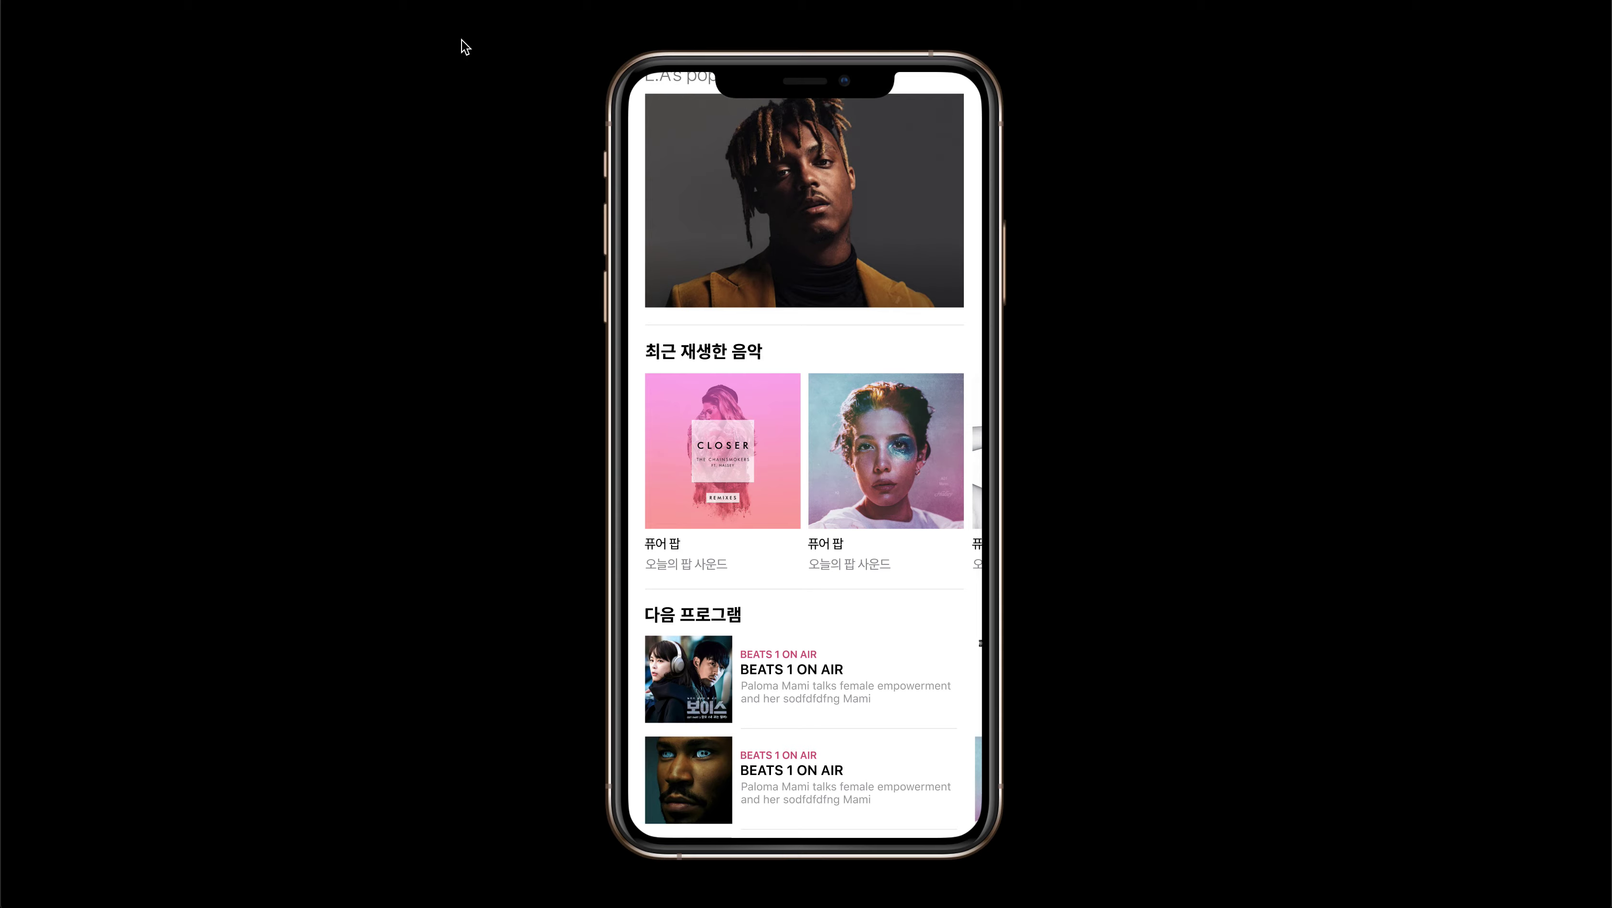
{"action": "key", "text": "ctrl+w"}
{"action": "scroll", "coordinate": [612, 349], "scroll_direction": "up", "scroll_amount": 15}
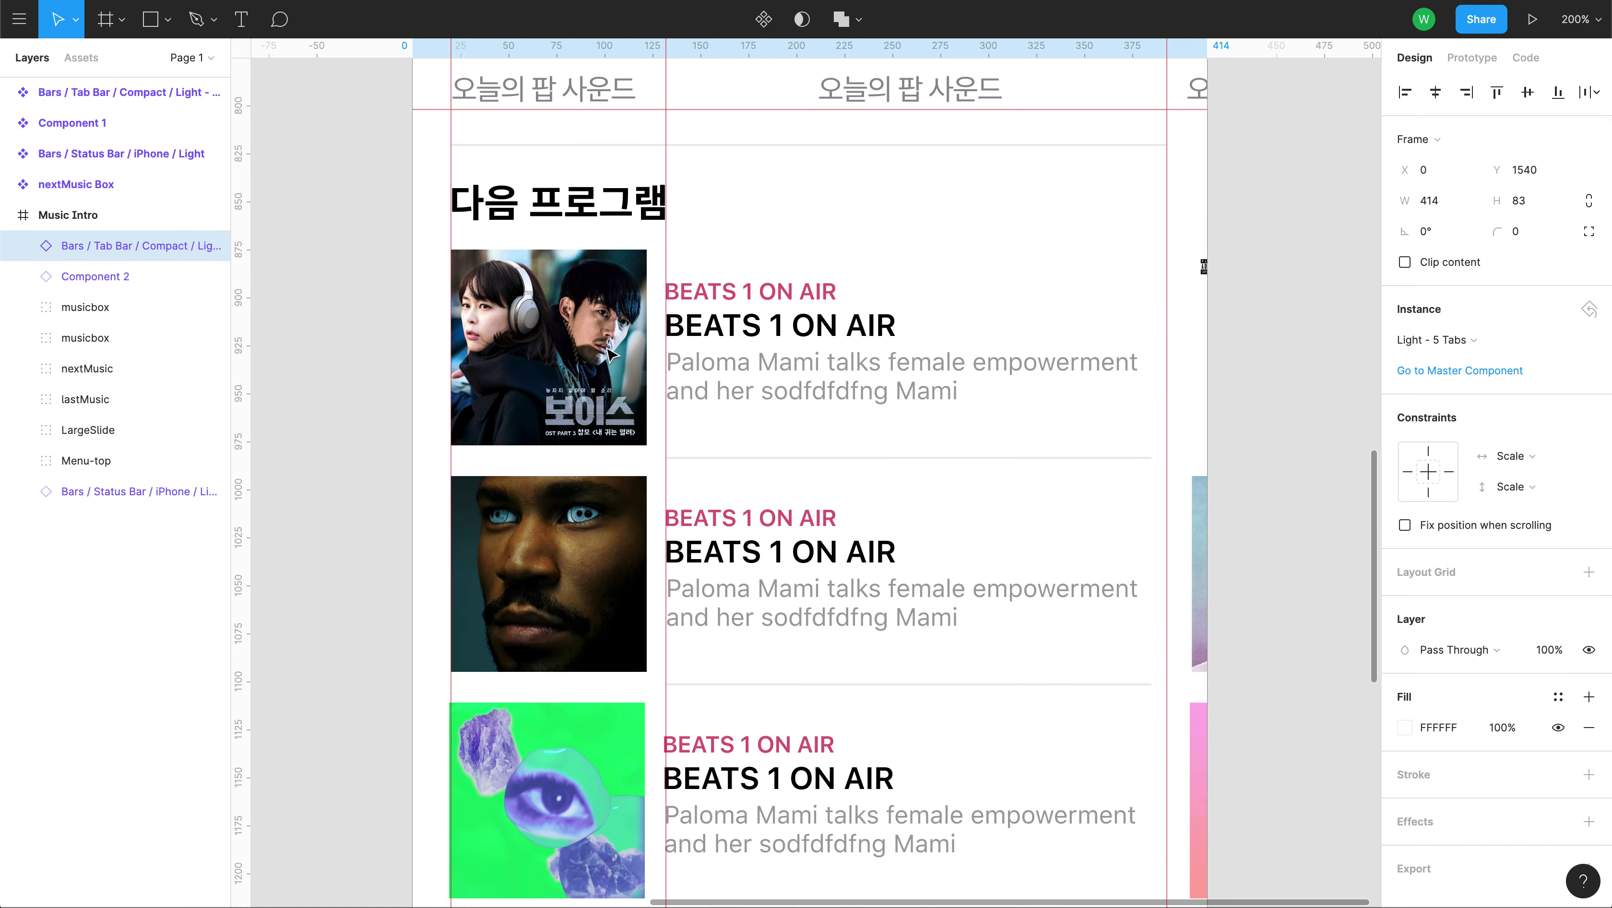
Start a new blank design file from the main menu.
{"action": "scroll", "coordinate": [612, 353], "scroll_direction": "up", "scroll_amount": 10}
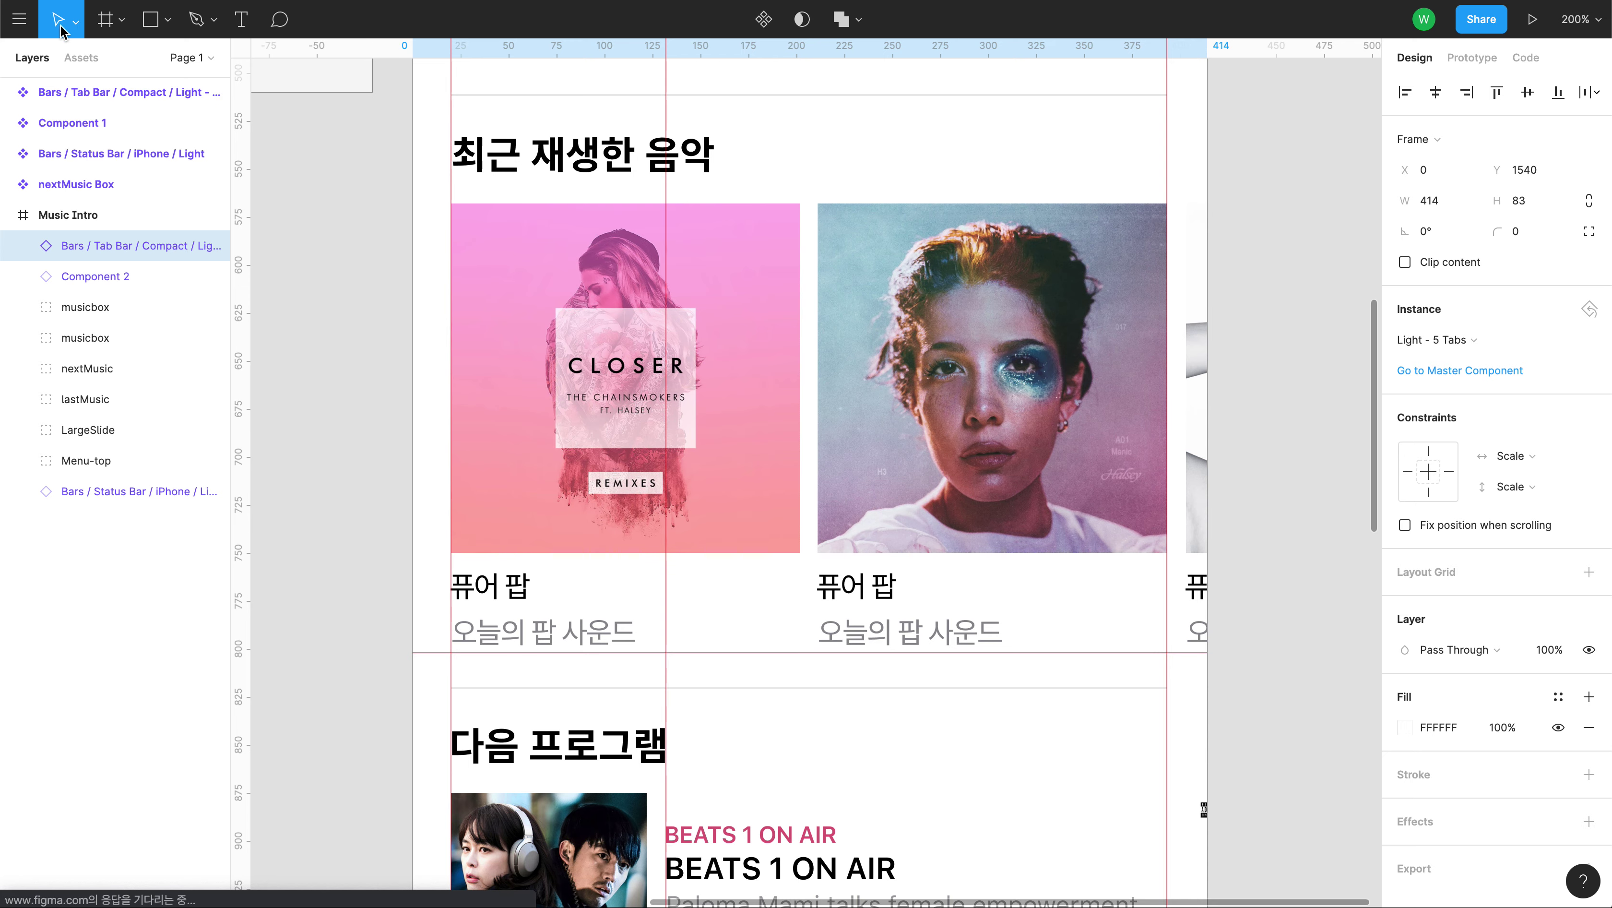
{"action": "left_click", "coordinate": [19, 20]}
{"action": "mouse_move", "coordinate": [50, 145]}
{"action": "left_click", "coordinate": [255, 145]}
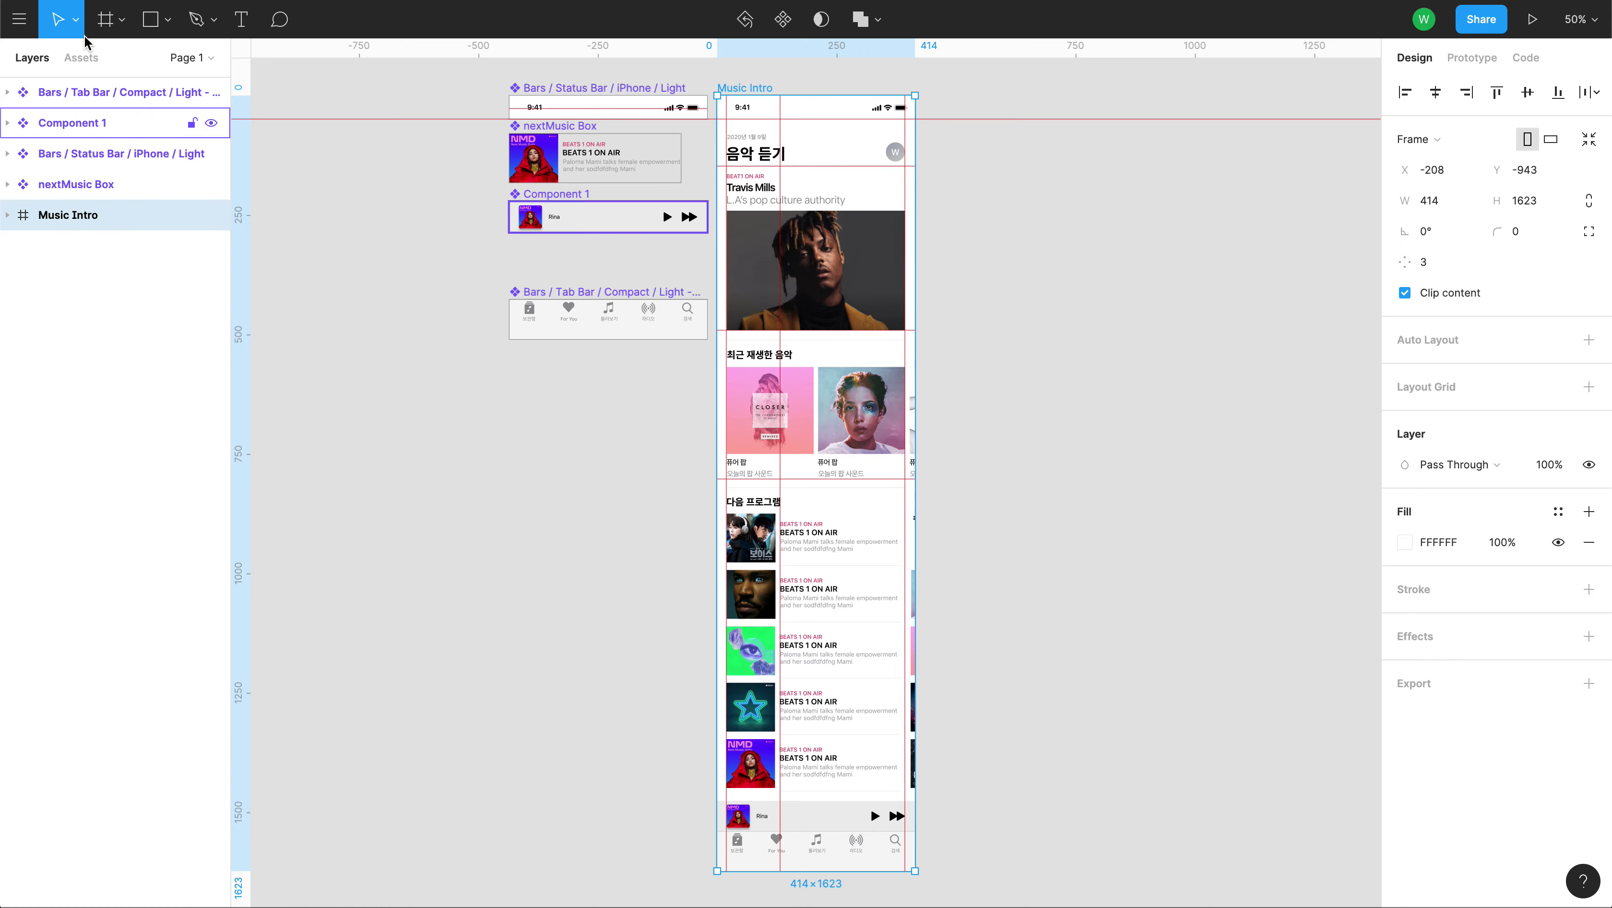
Place ran03.jpg into the third recently-played album slot and return to the prototype preview.
{"action": "left_click", "coordinate": [22, 19]}
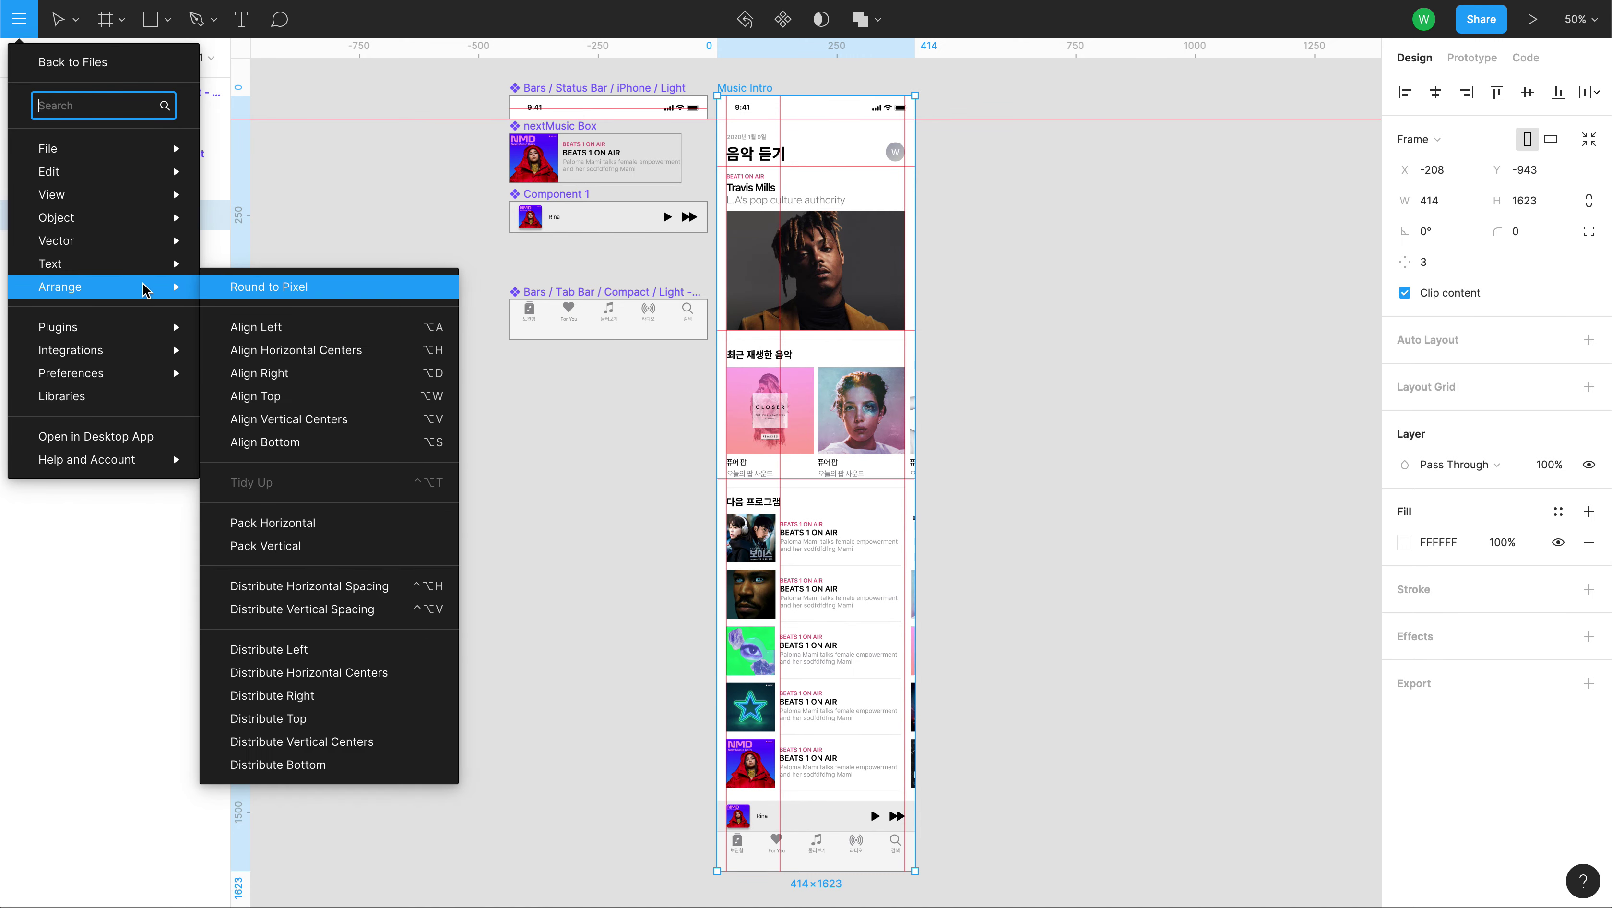
{"action": "mouse_move", "coordinate": [130, 193]}
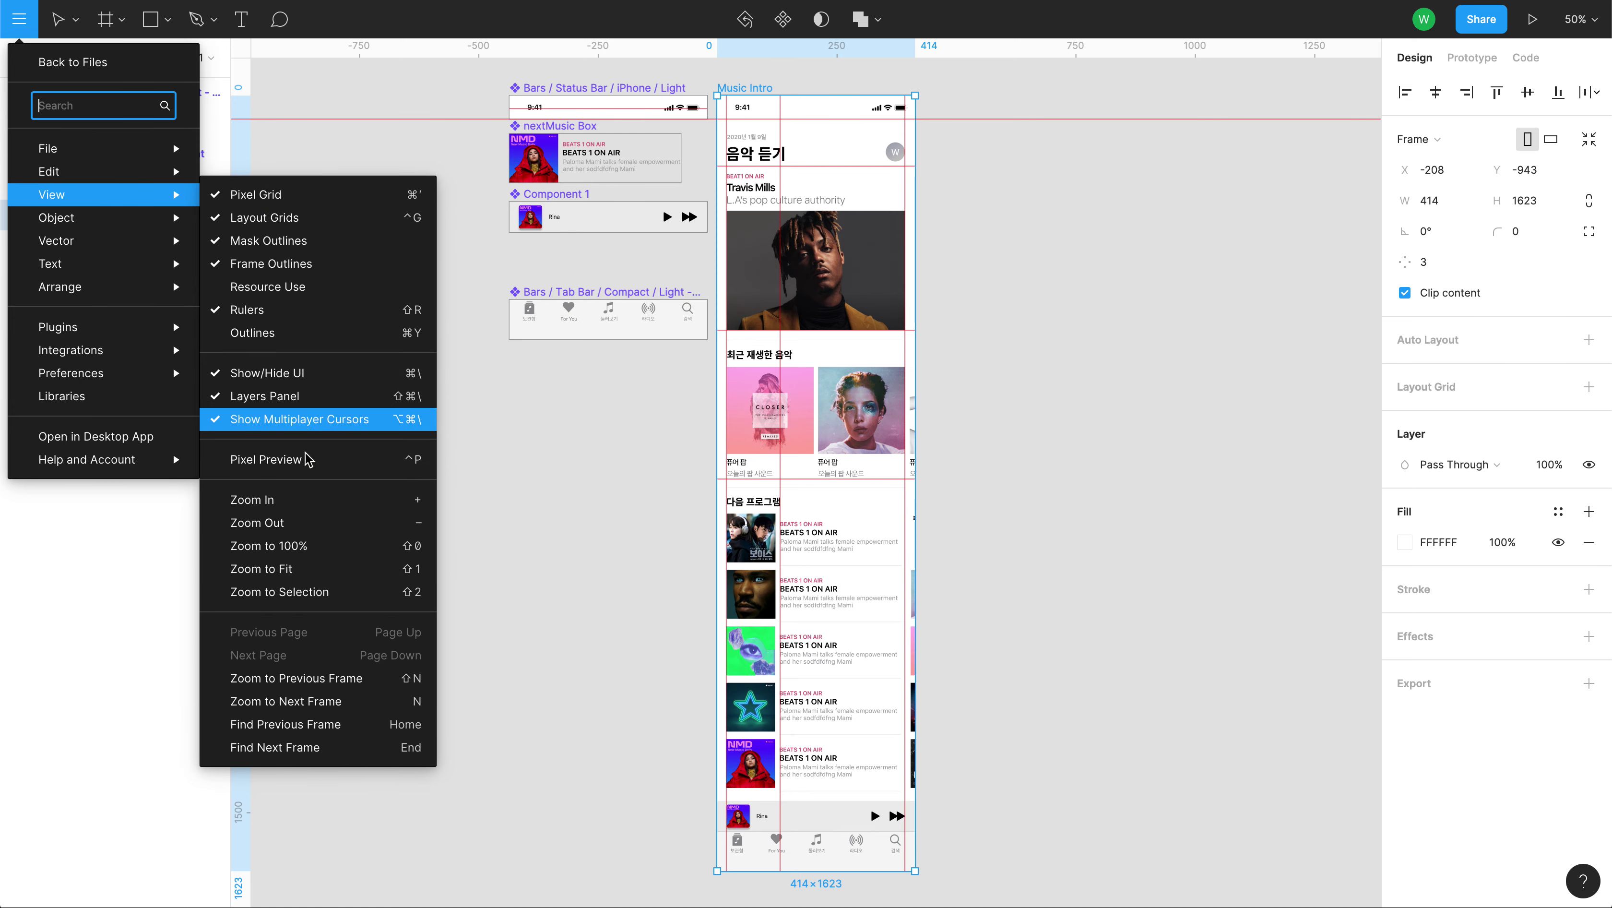
{"action": "mouse_move", "coordinate": [108, 148]}
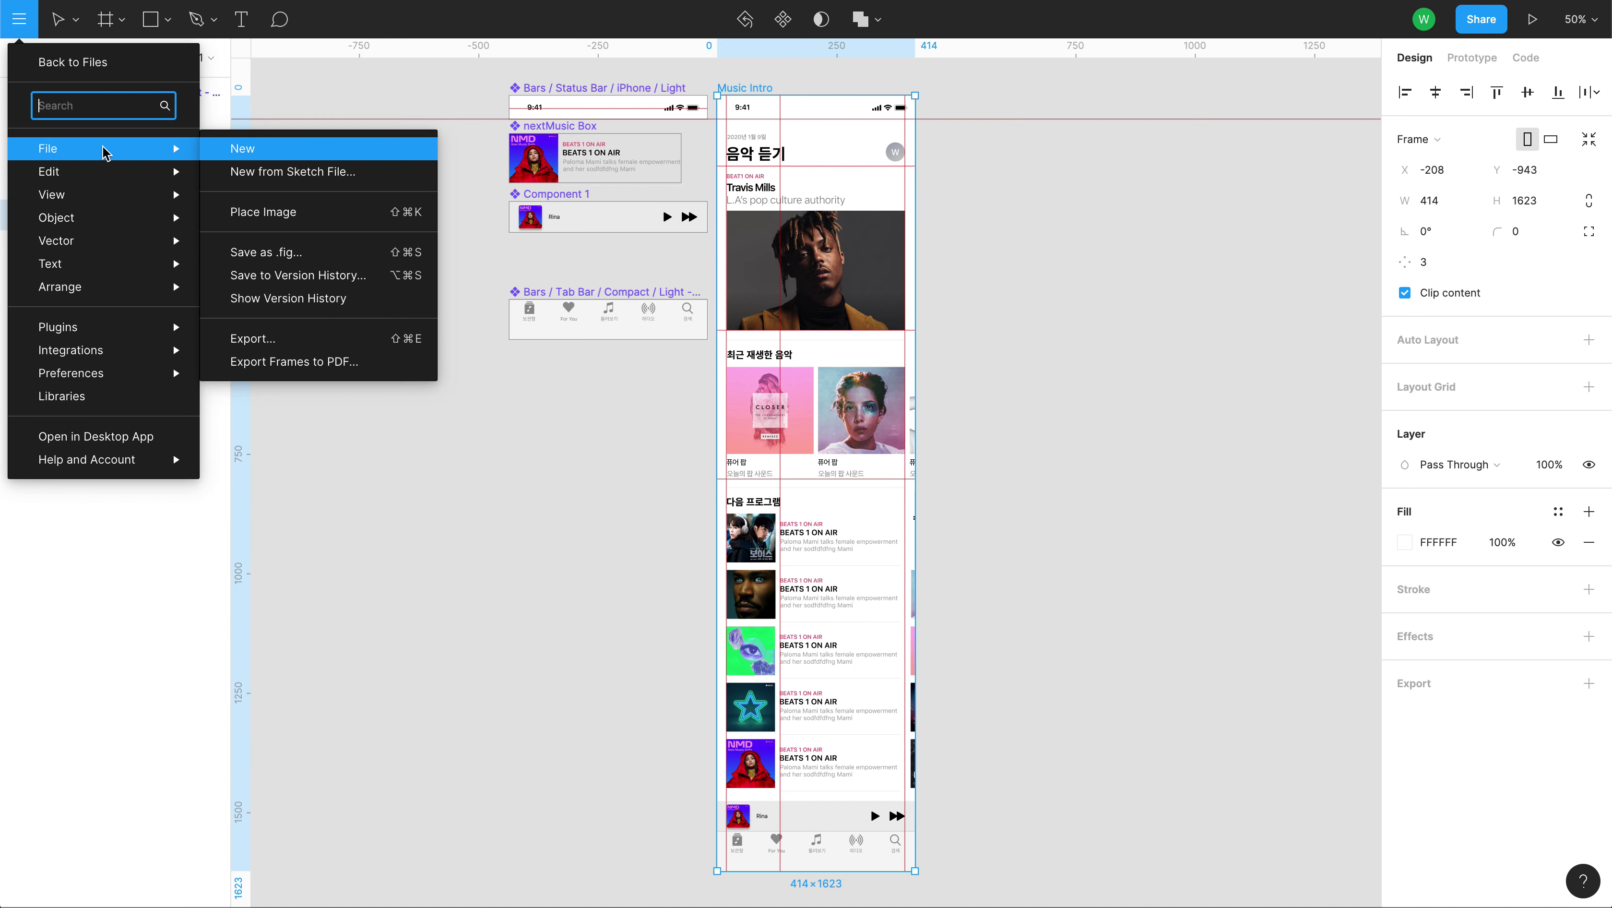
{"action": "left_click", "coordinate": [291, 217]}
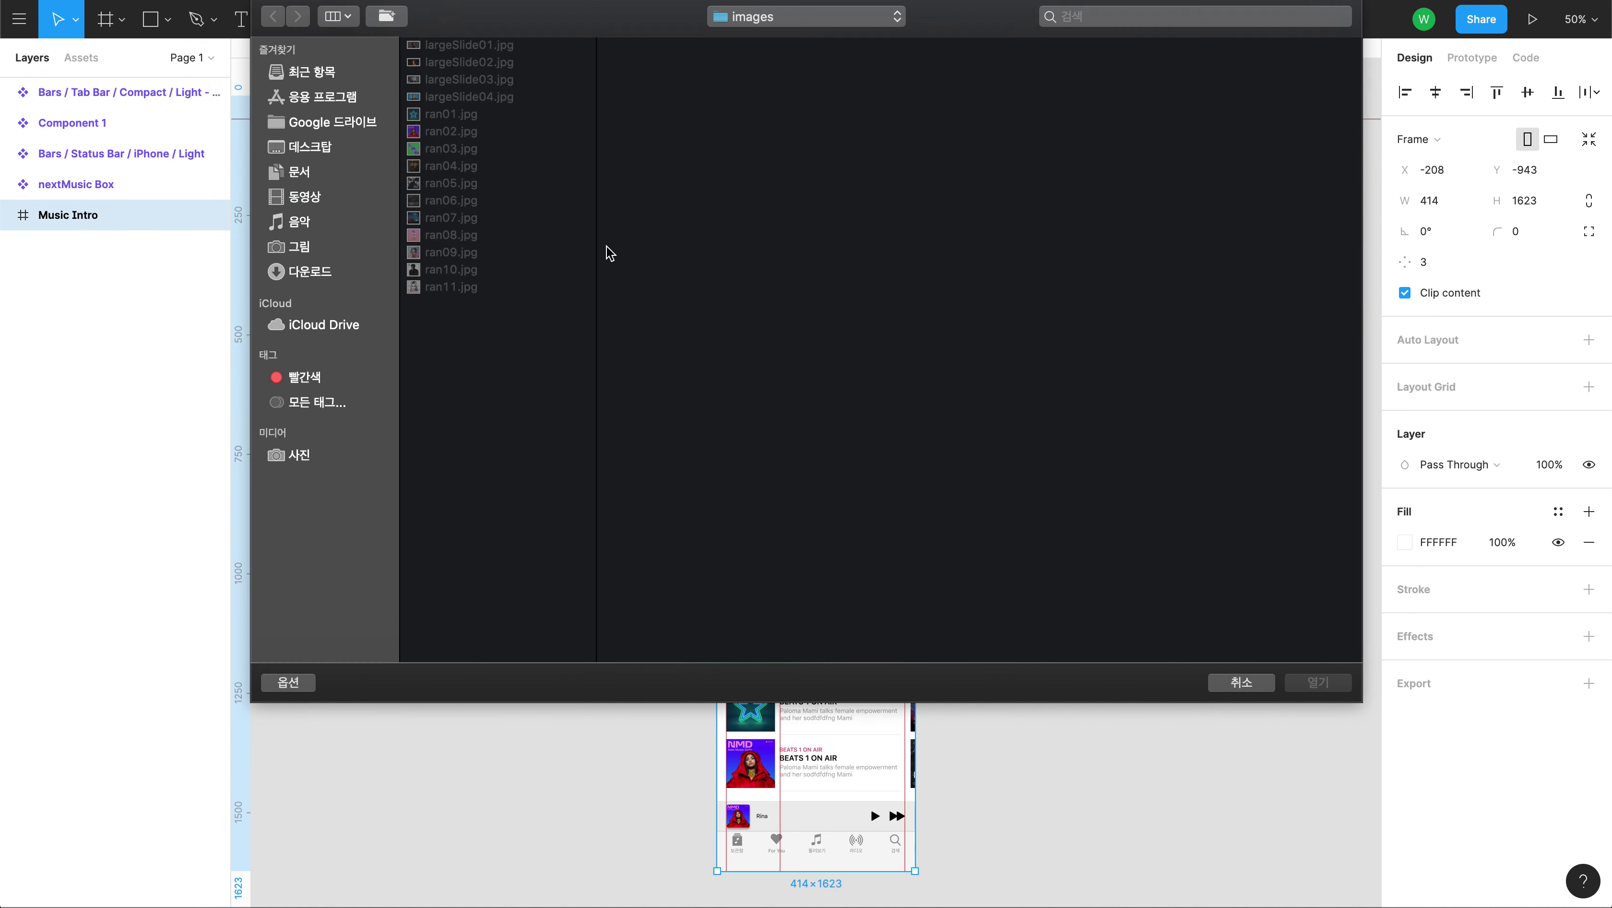
{"action": "left_click", "coordinate": [443, 153]}
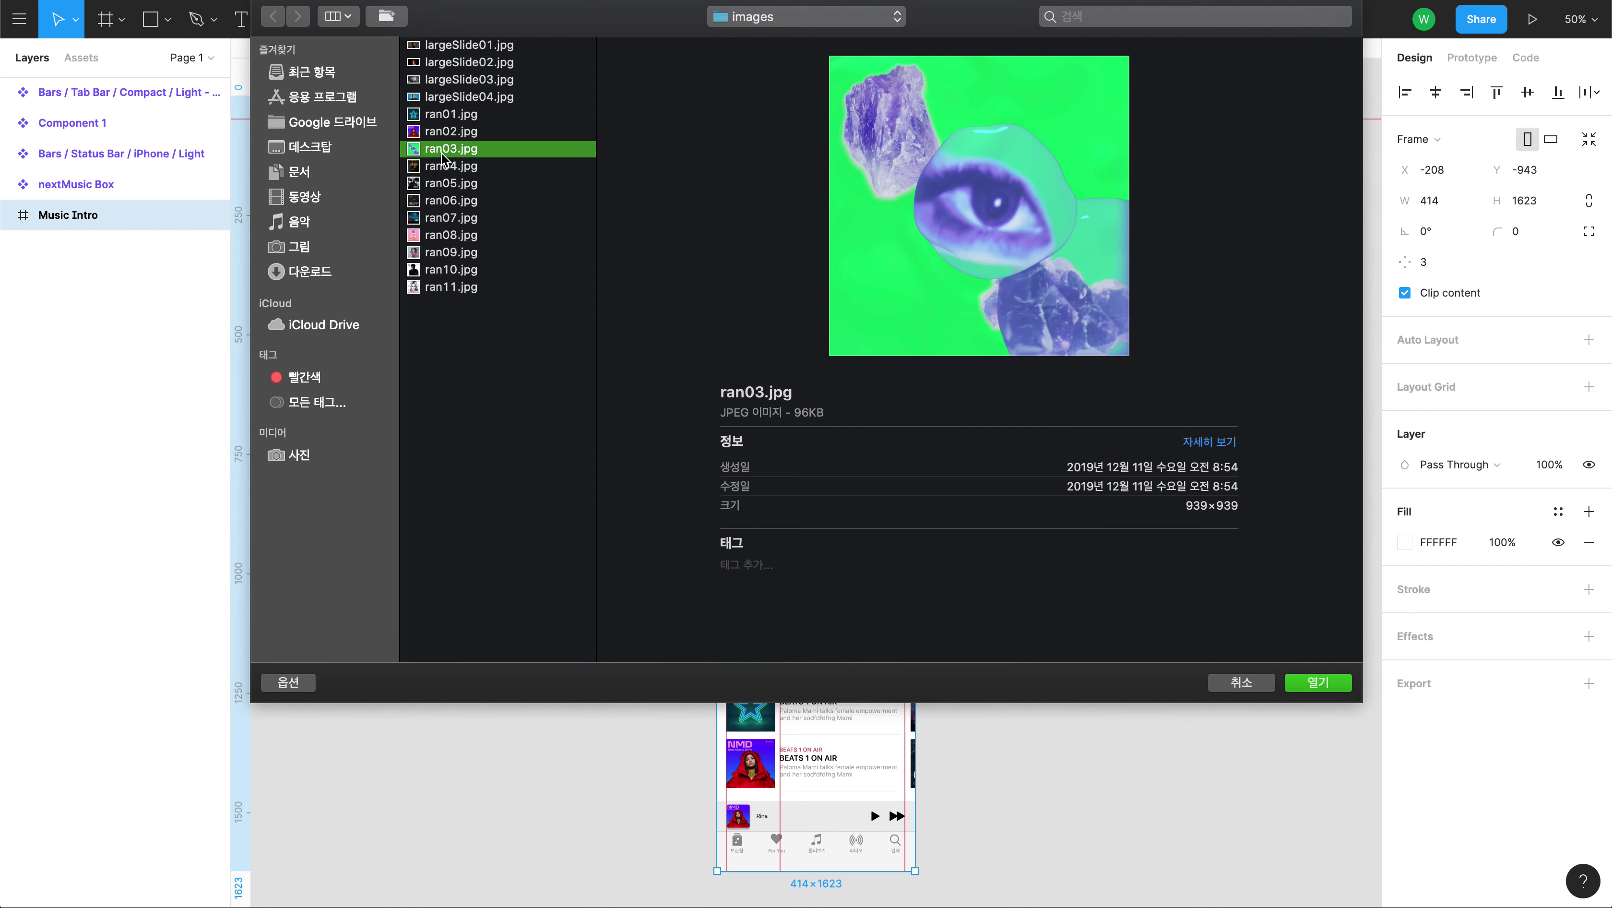
{"action": "left_click", "coordinate": [1314, 682]}
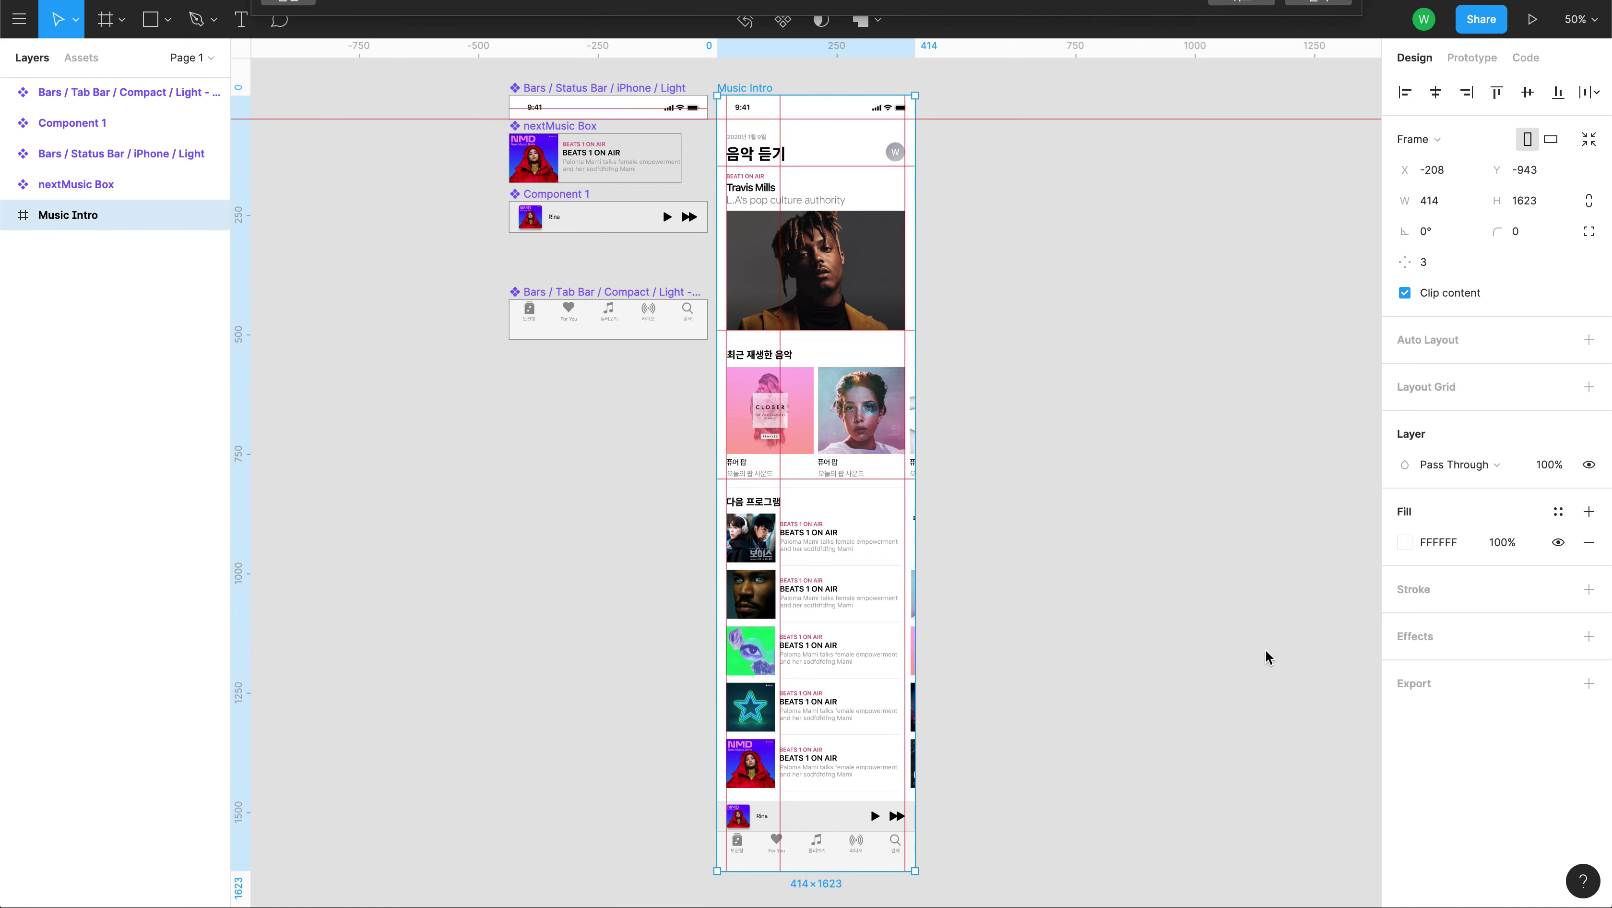
{"action": "left_click", "coordinate": [913, 431]}
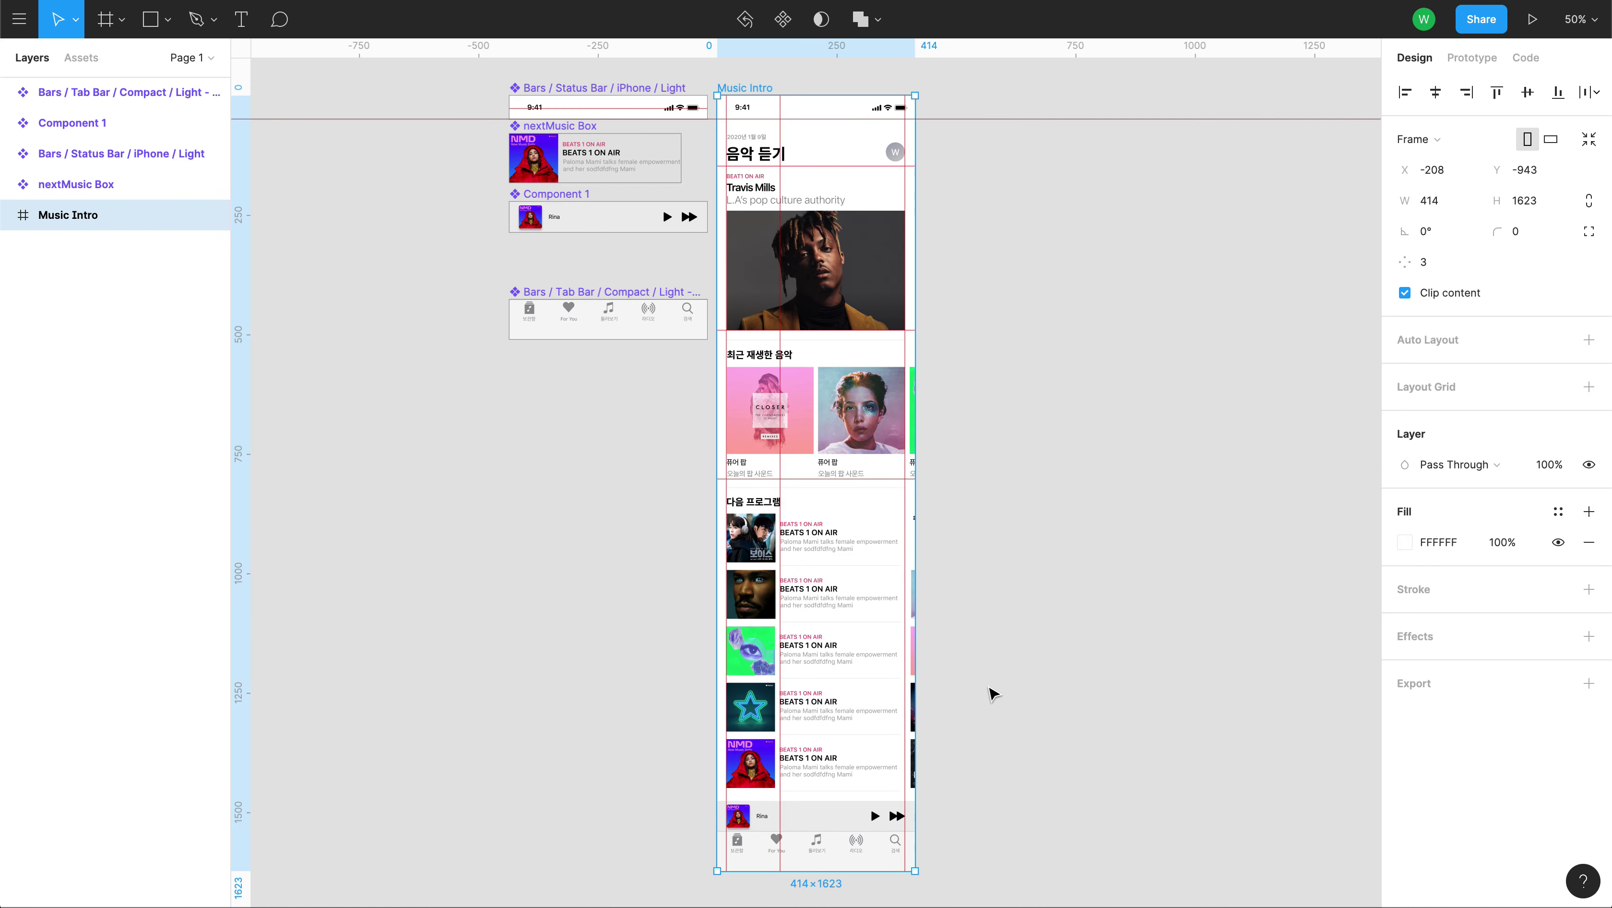
{"action": "left_click", "coordinate": [374, 254]}
{"action": "key", "text": "ctrl+Tab"}
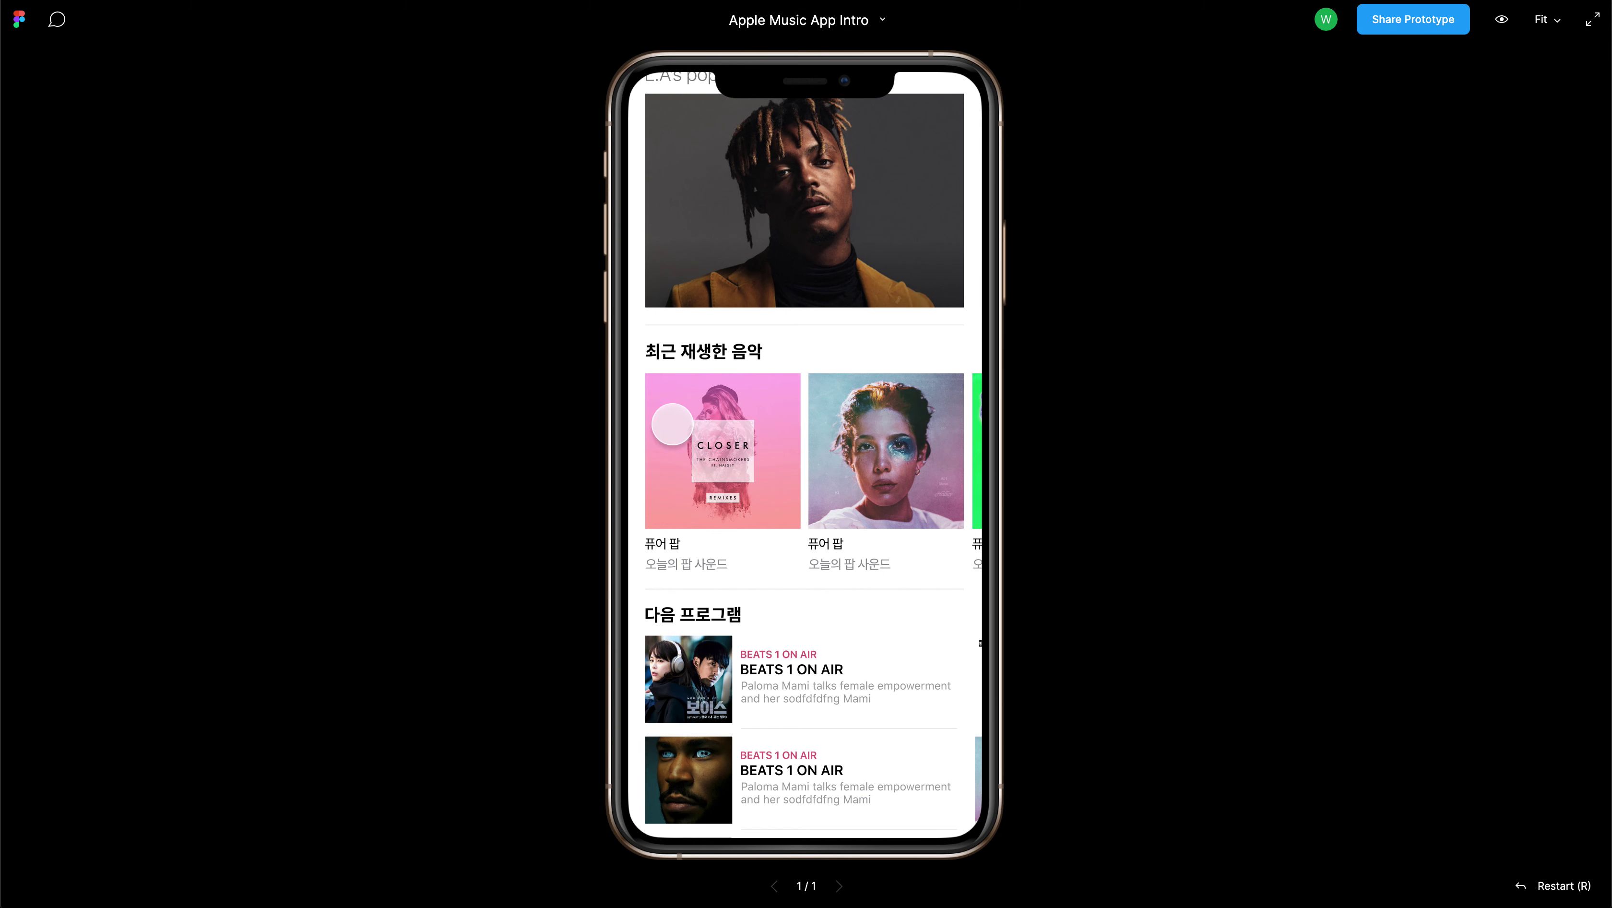
{"action": "scroll", "coordinate": [729, 440], "scroll_direction": "down", "scroll_amount": 5}
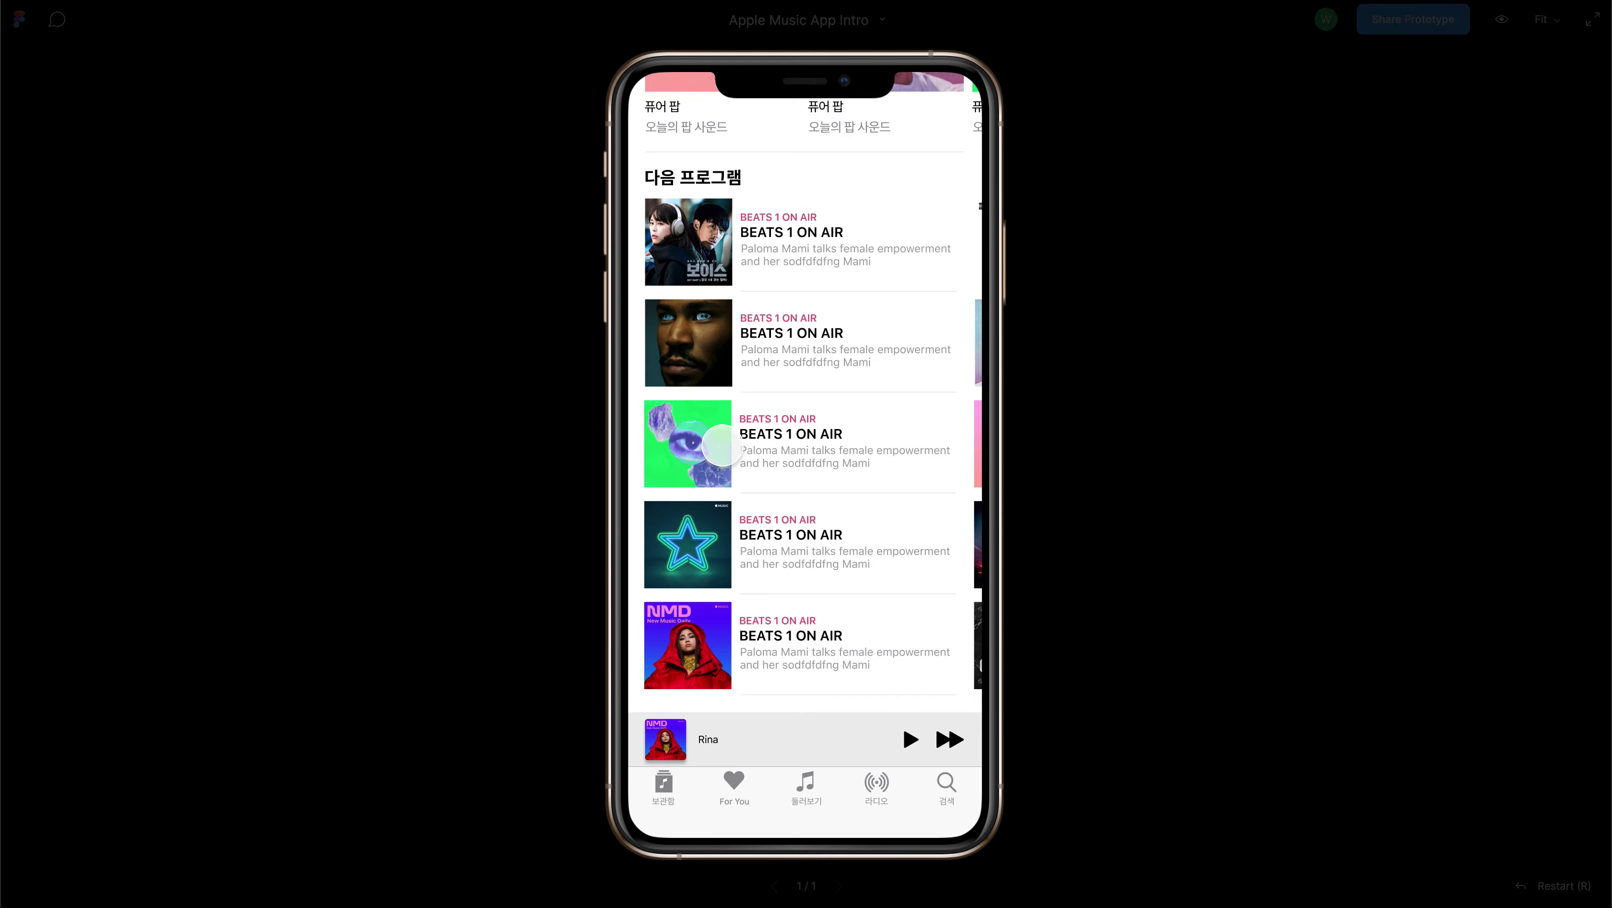
{"action": "scroll", "coordinate": [722, 444], "scroll_direction": "up", "scroll_amount": 10}
{"action": "scroll", "coordinate": [722, 444], "scroll_direction": "down", "scroll_amount": 5}
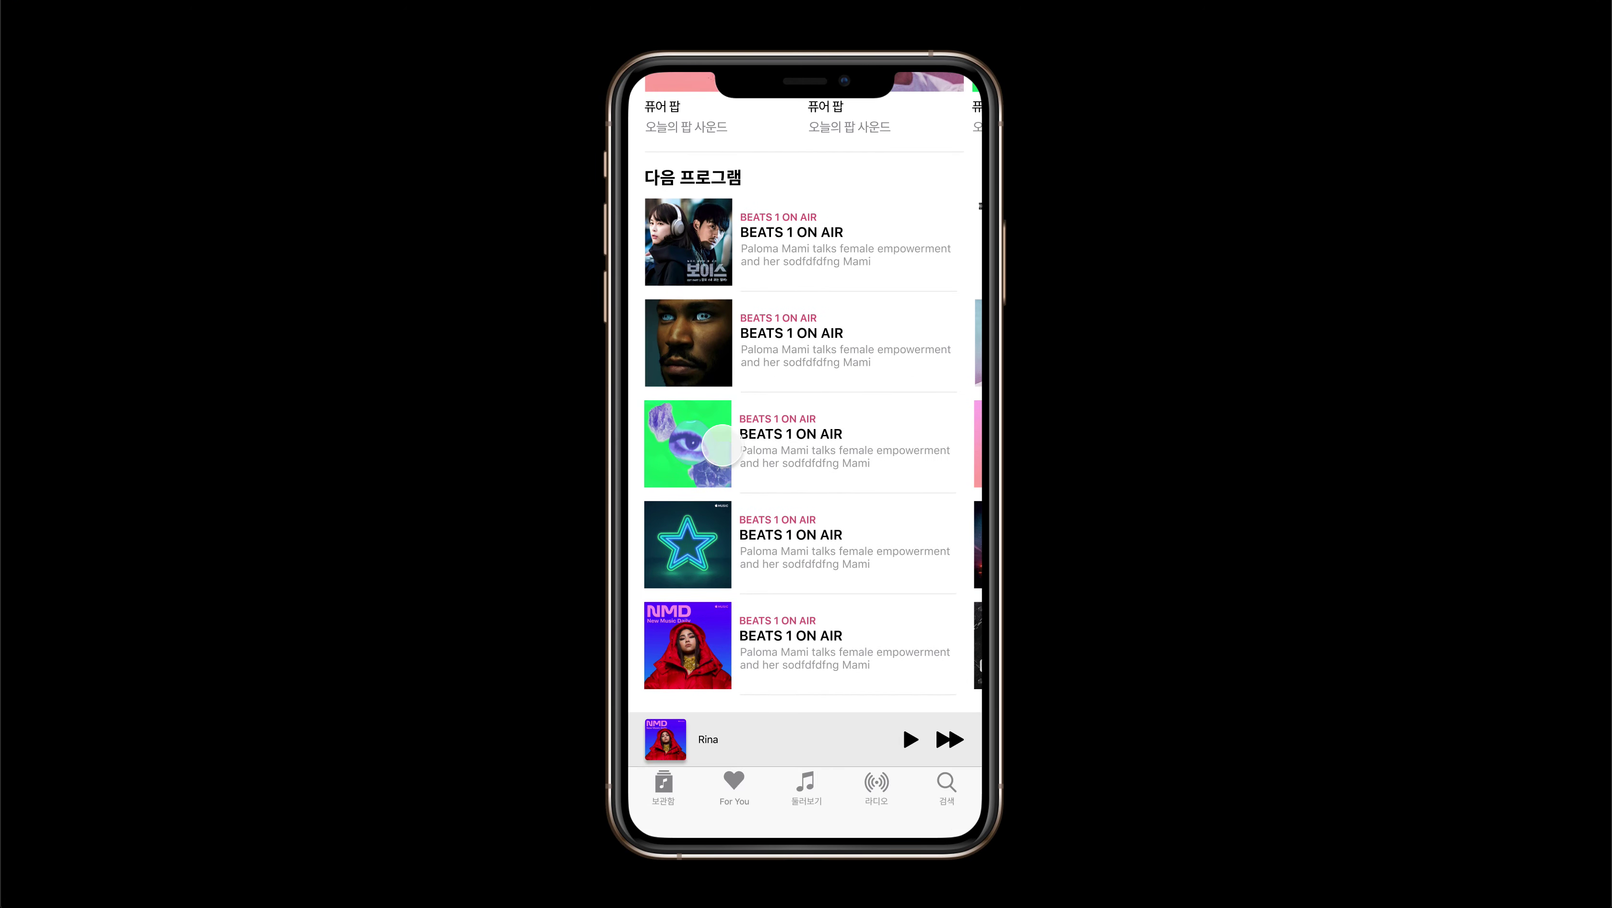
{"action": "scroll", "coordinate": [722, 445], "scroll_direction": "up", "scroll_amount": 5}
{"action": "scroll", "coordinate": [722, 445], "scroll_direction": "down", "scroll_amount": 5}
{"action": "scroll", "coordinate": [722, 445], "scroll_direction": "up", "scroll_amount": 5}
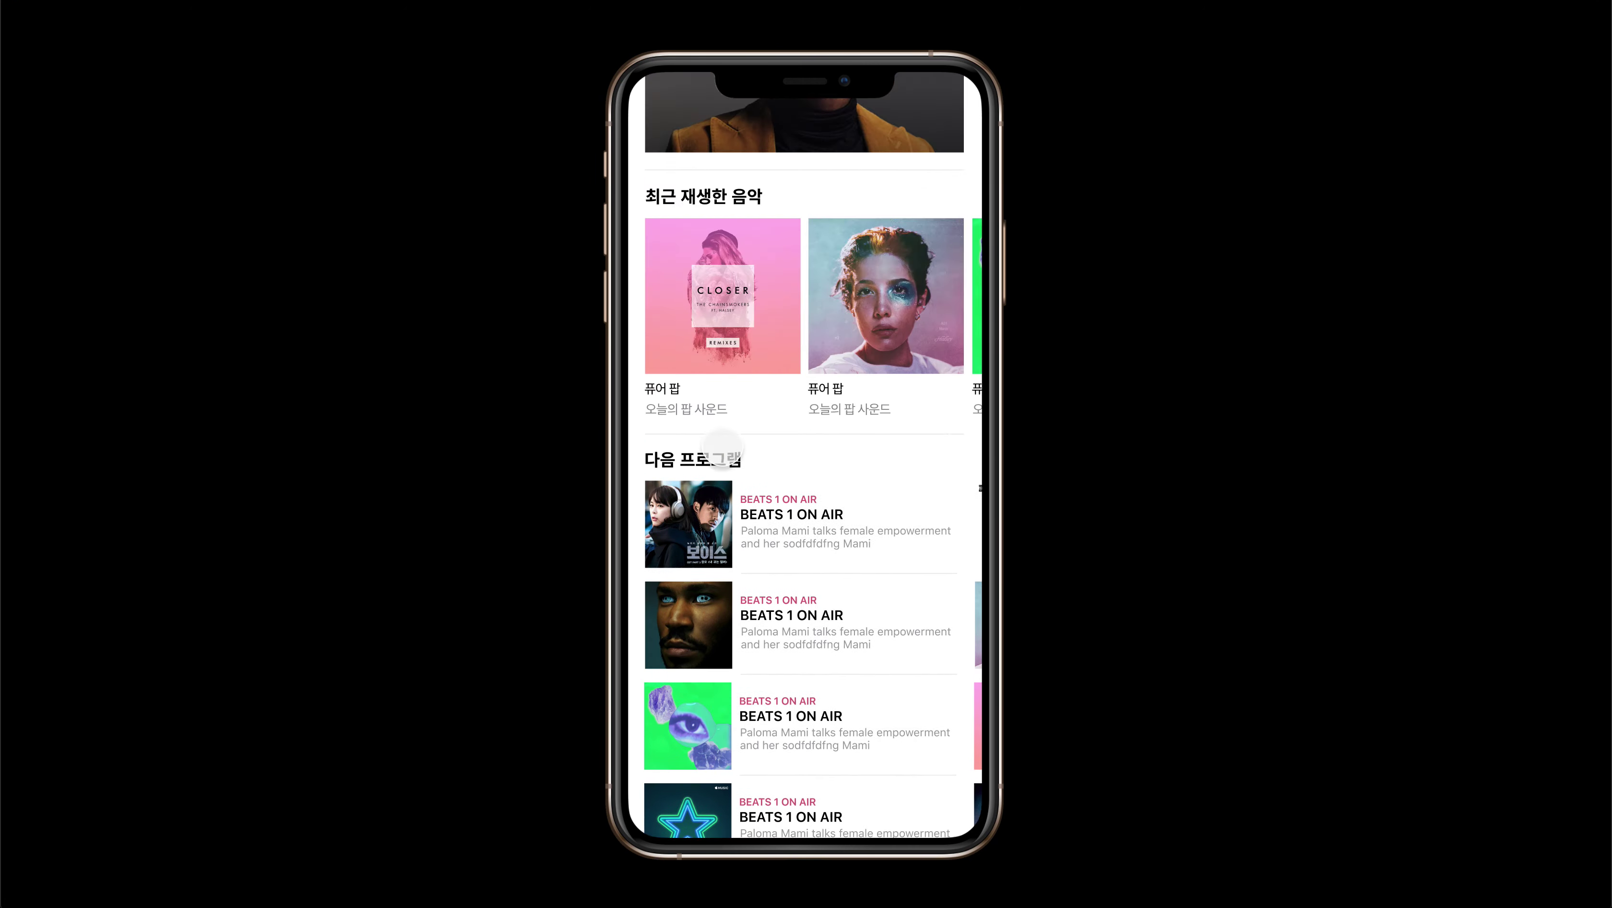
{"action": "scroll", "coordinate": [722, 445], "scroll_direction": "down", "scroll_amount": 4}
{"action": "scroll", "coordinate": [722, 445], "scroll_direction": "up", "scroll_amount": 4}
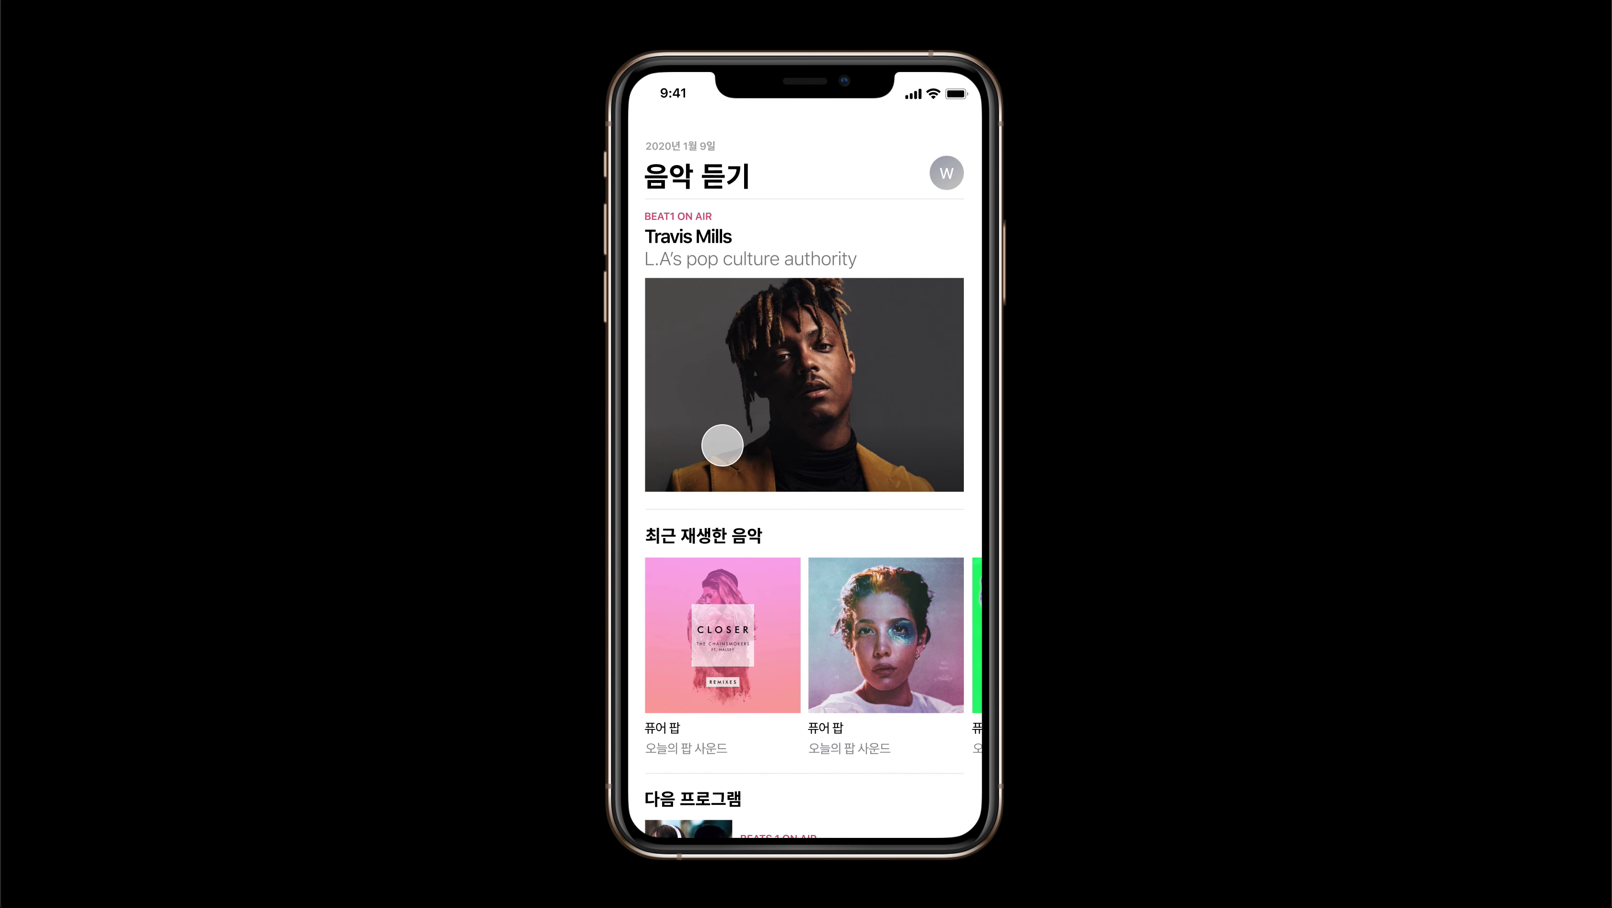
{"action": "scroll", "coordinate": [722, 445], "scroll_direction": "down", "scroll_amount": 5}
{"action": "scroll", "coordinate": [722, 444], "scroll_direction": "up", "scroll_amount": 5}
{"action": "scroll", "coordinate": [722, 655], "scroll_direction": "down", "scroll_amount": 4}
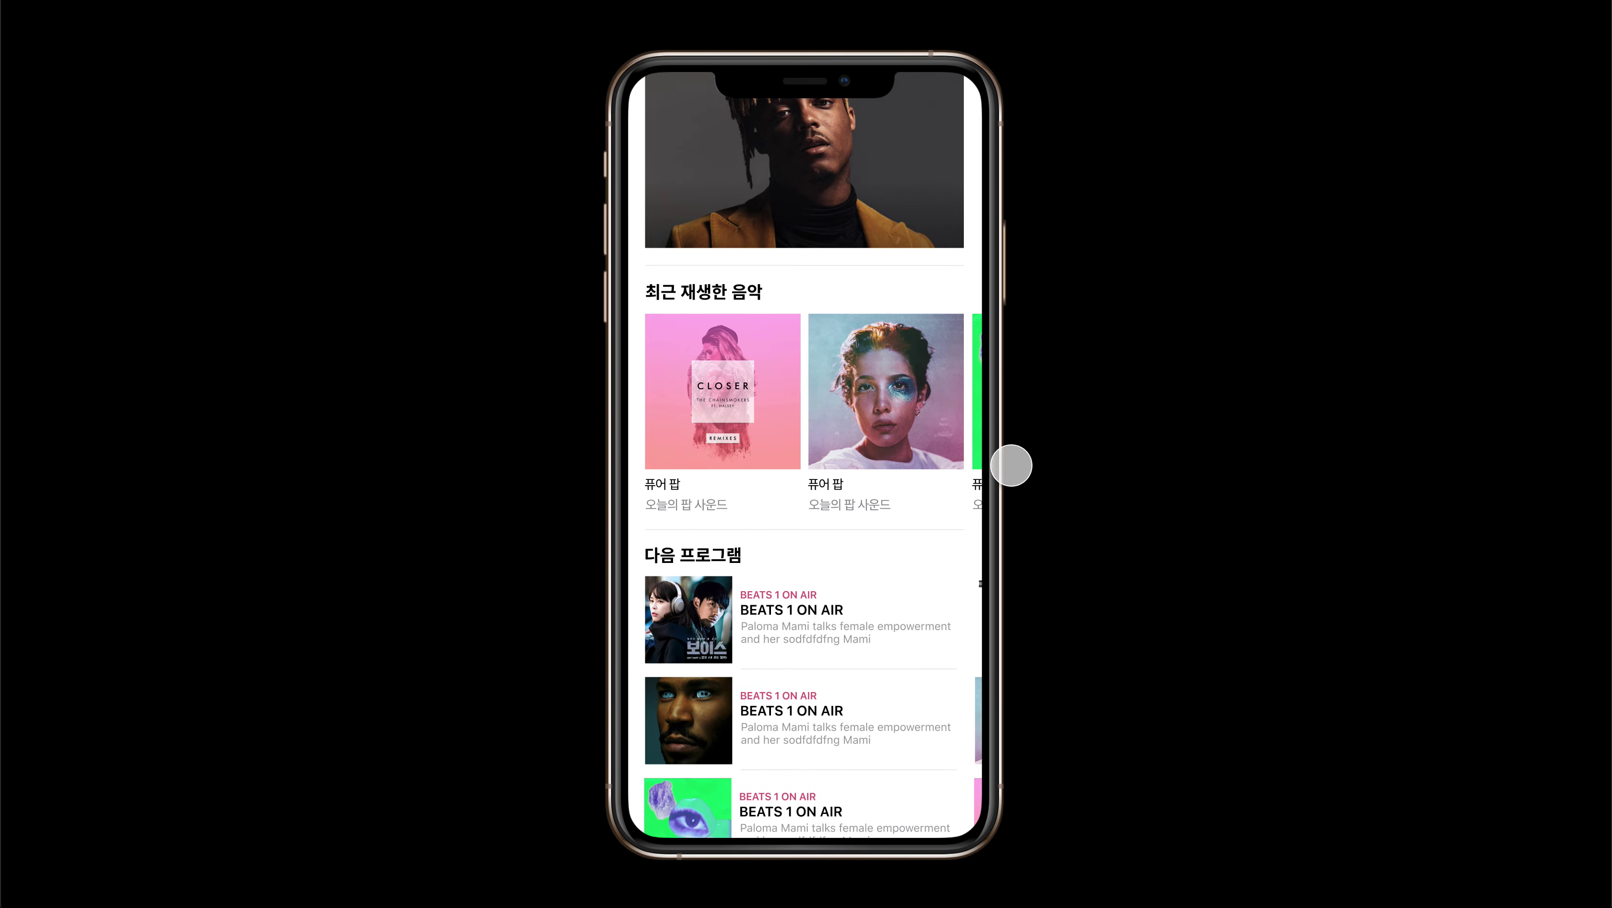
{"action": "scroll", "coordinate": [721, 492], "scroll_direction": "down", "scroll_amount": 6}
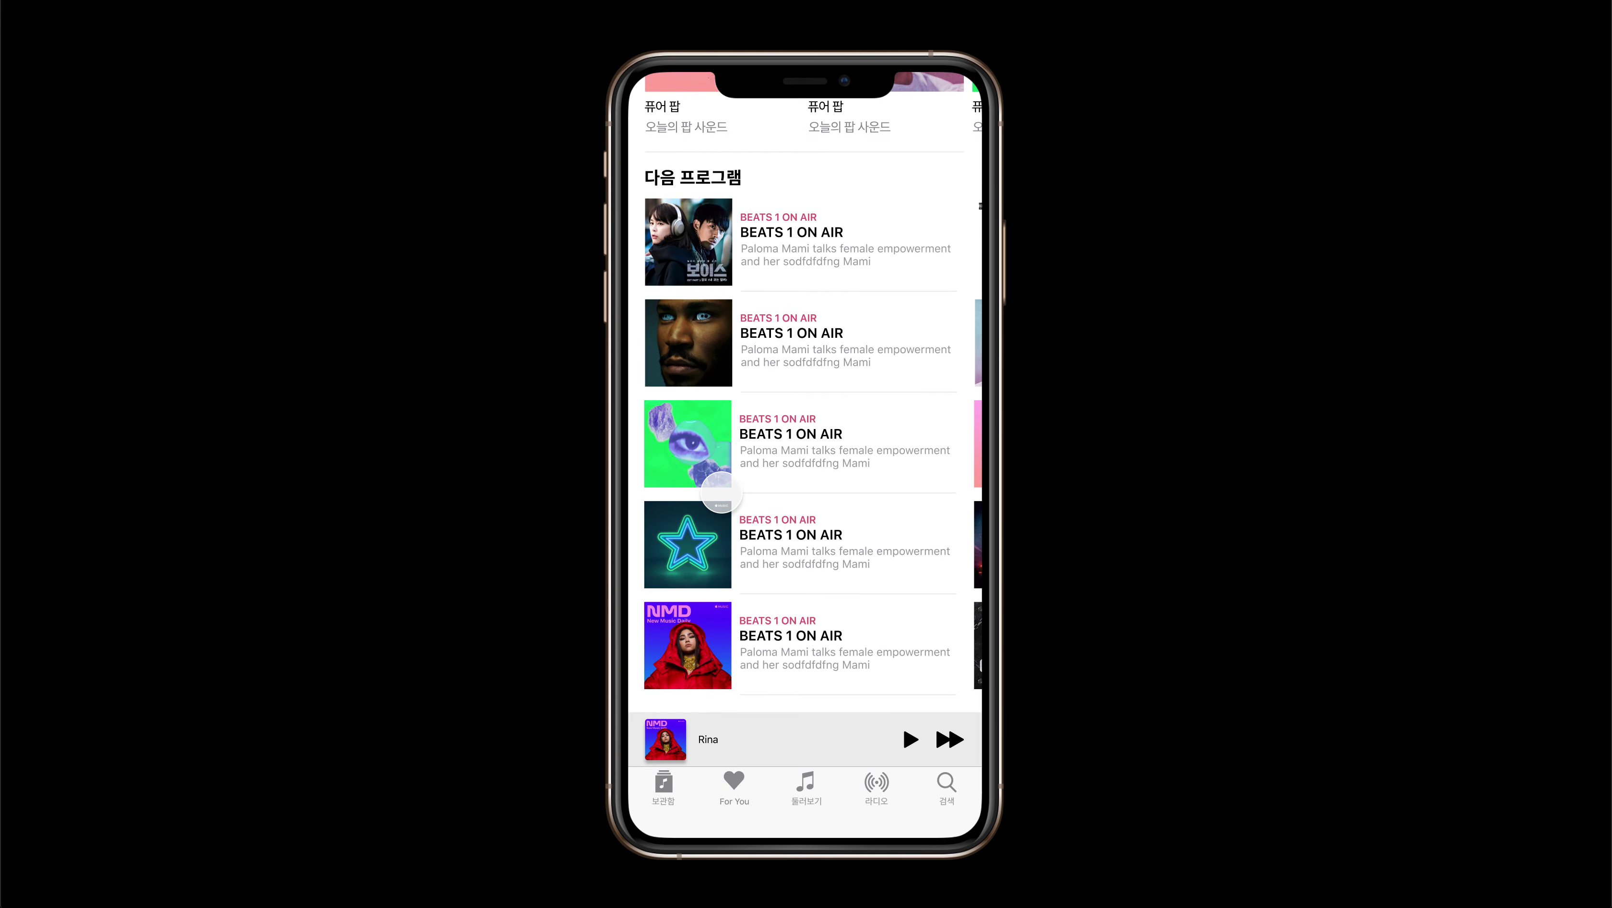
{"action": "scroll", "coordinate": [720, 492], "scroll_direction": "up", "scroll_amount": 10}
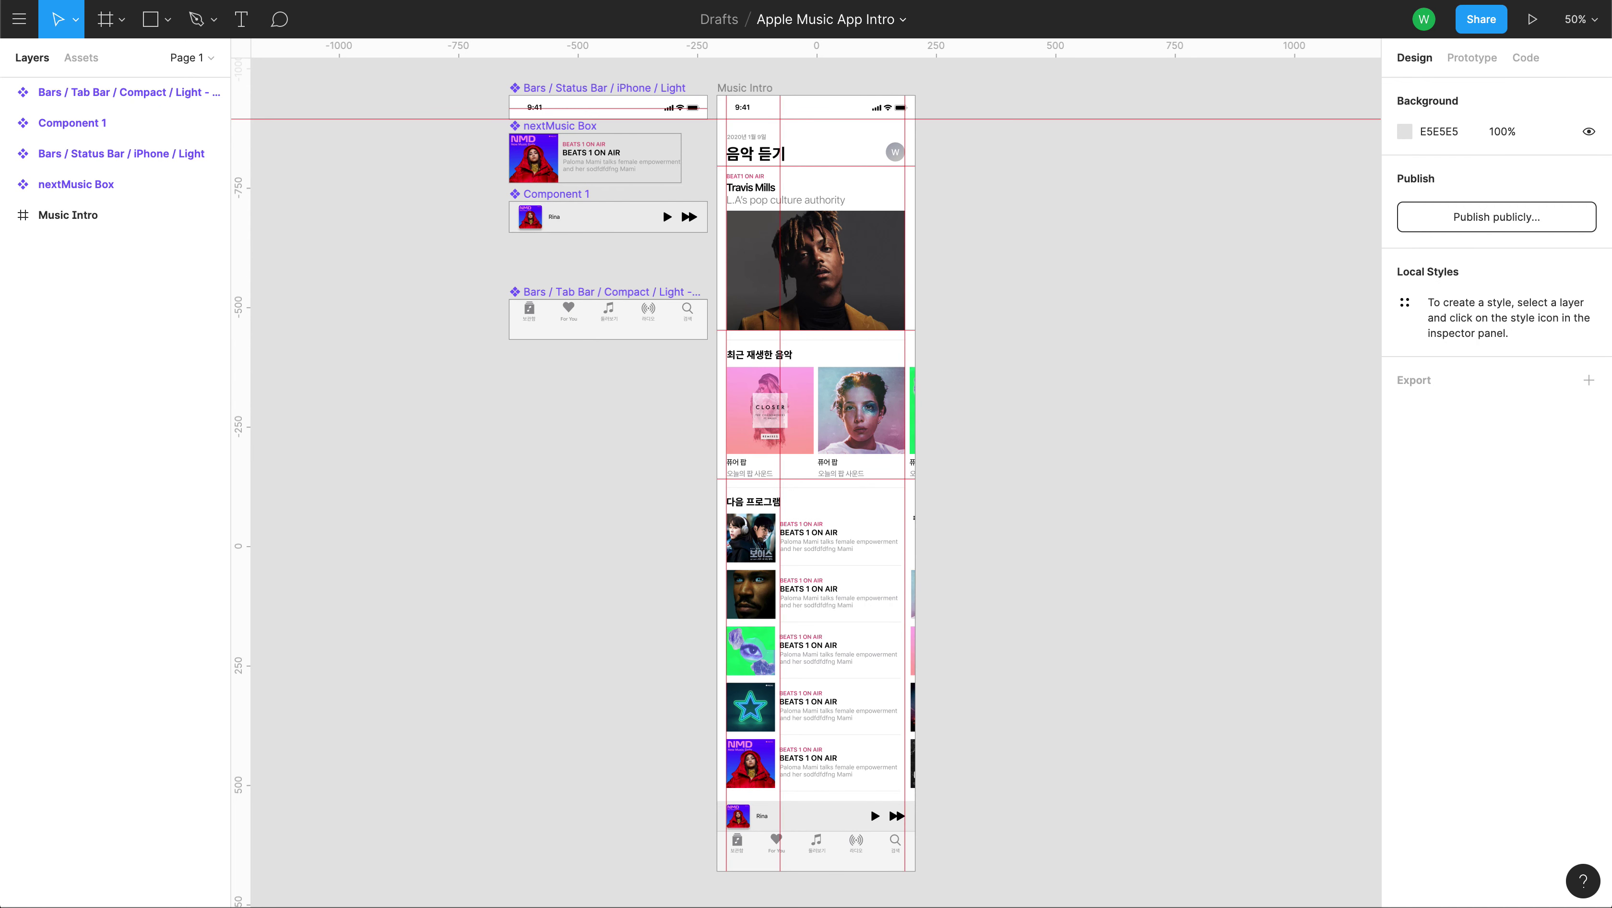
Move the Tab Bar component up directly under Component 1, then select the Music Intro frame.
{"action": "left_click_drag", "start_coordinate": [829, 343], "coordinate": [926, 44]}
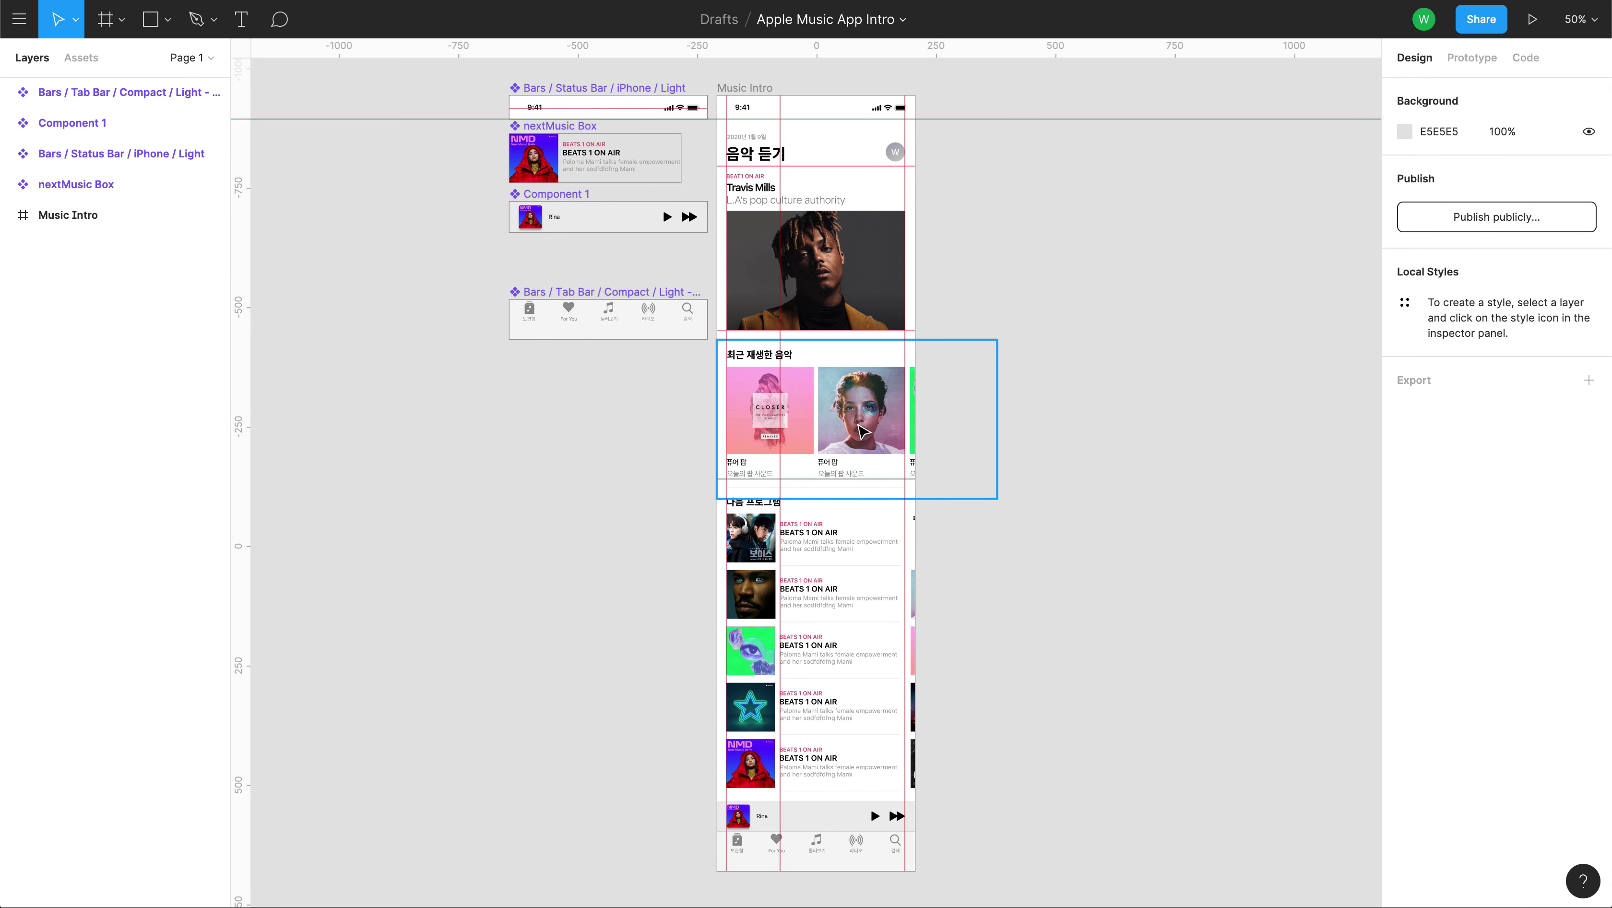
{"action": "left_click_drag", "start_coordinate": [561, 298], "coordinate": [558, 251]}
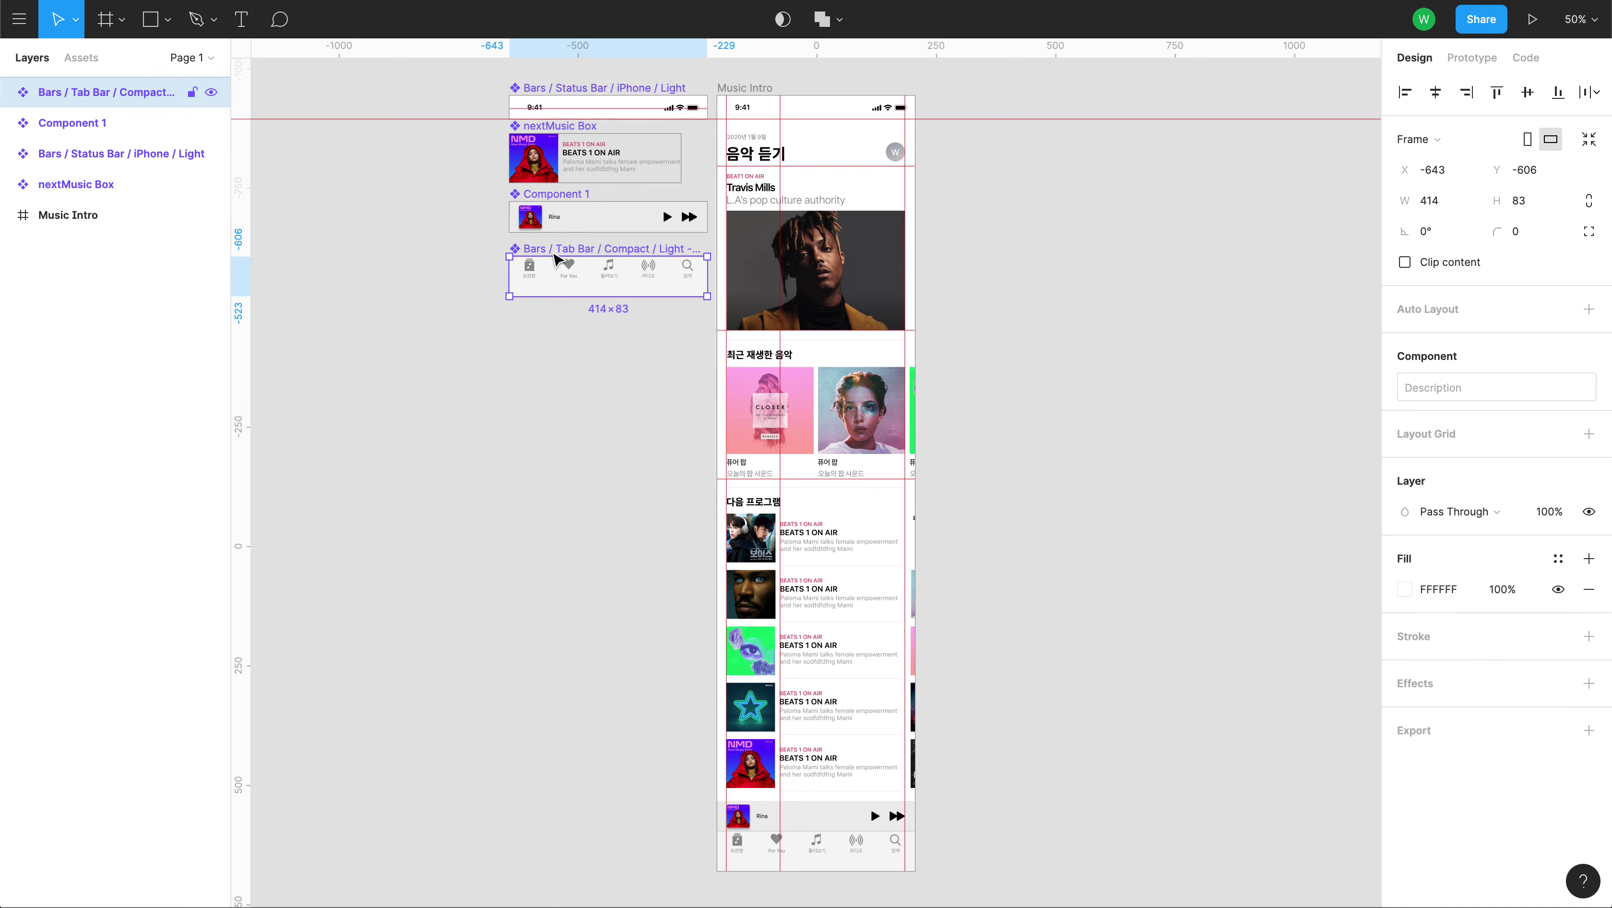
{"action": "left_click", "coordinate": [539, 425]}
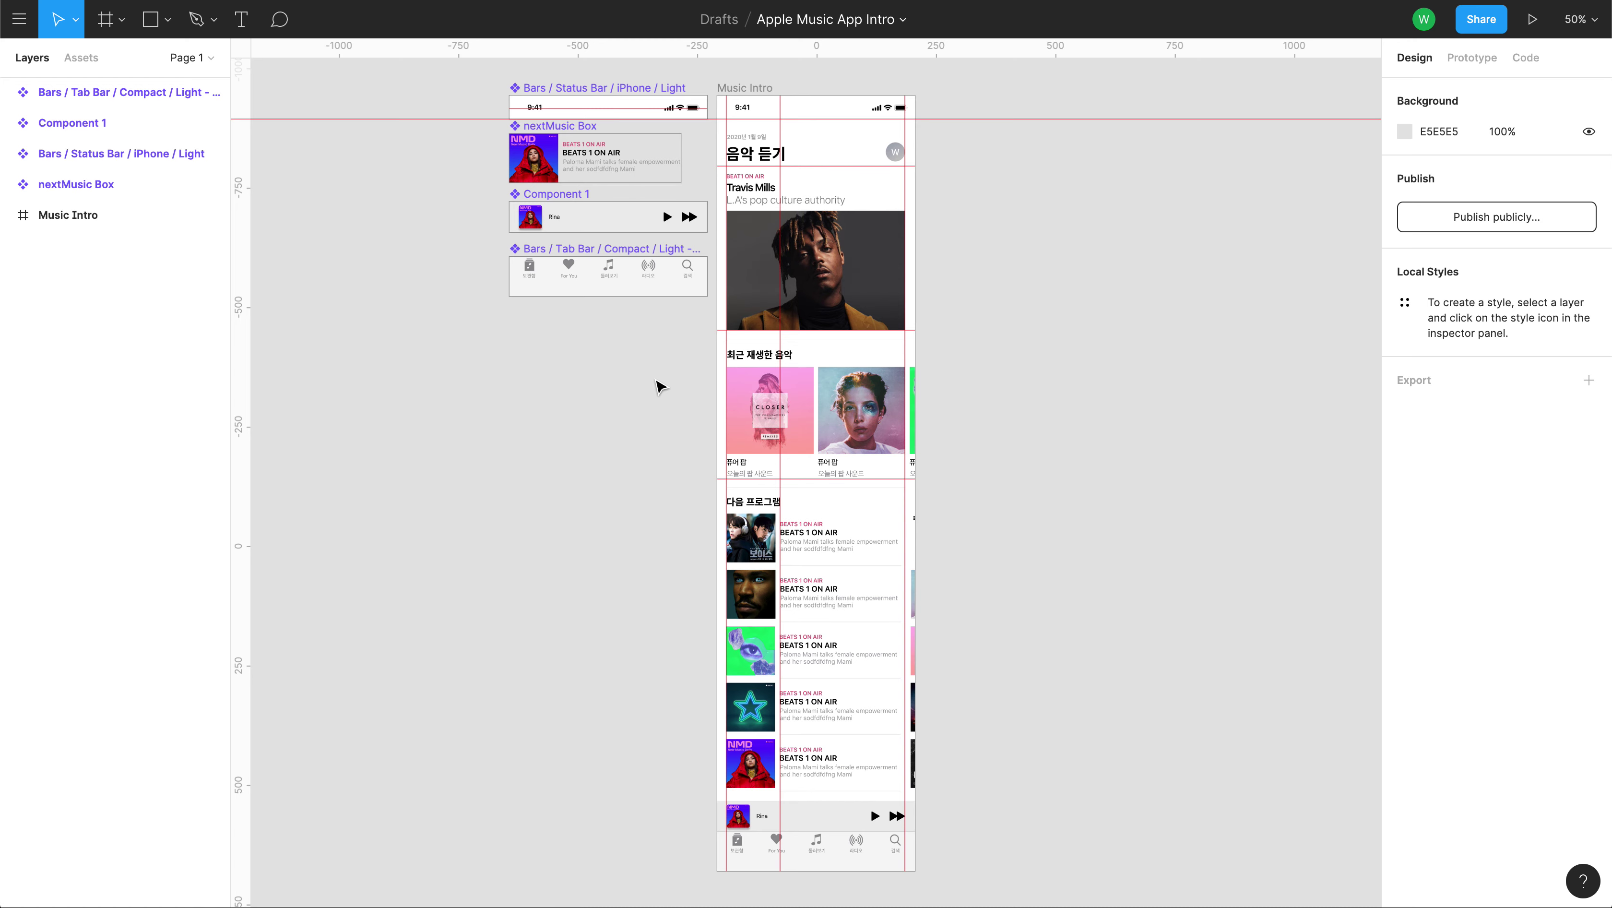
{"action": "left_click_drag", "start_coordinate": [1083, 435], "coordinate": [902, 430]}
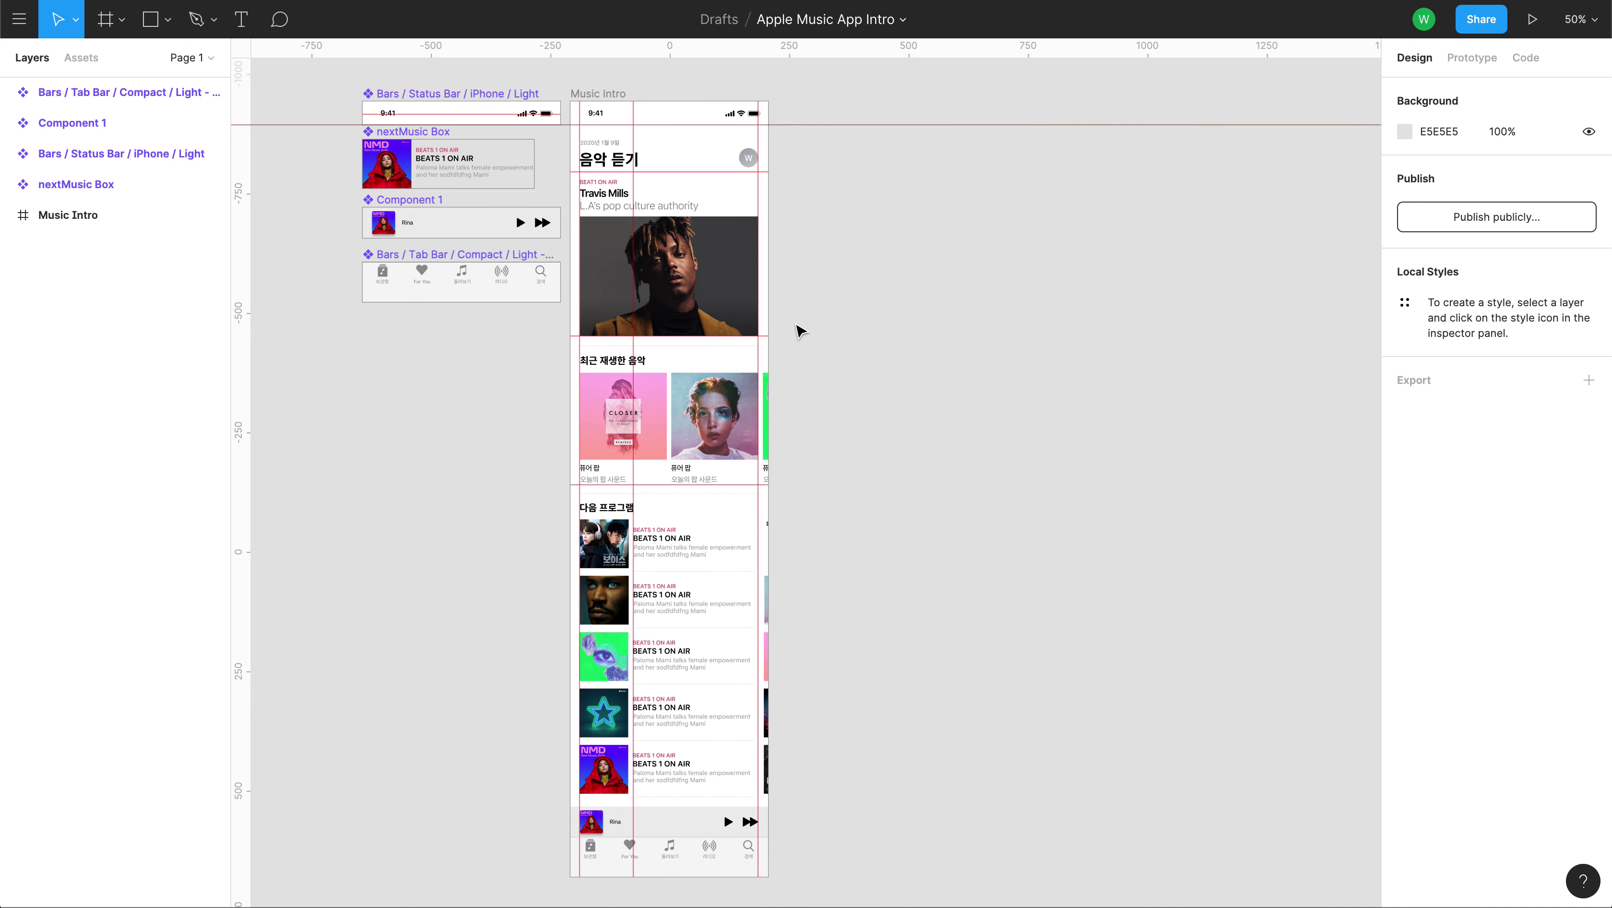
{"action": "key", "text": "space"}
{"action": "left_click_drag", "start_coordinate": [833, 398], "coordinate": [843, 386]}
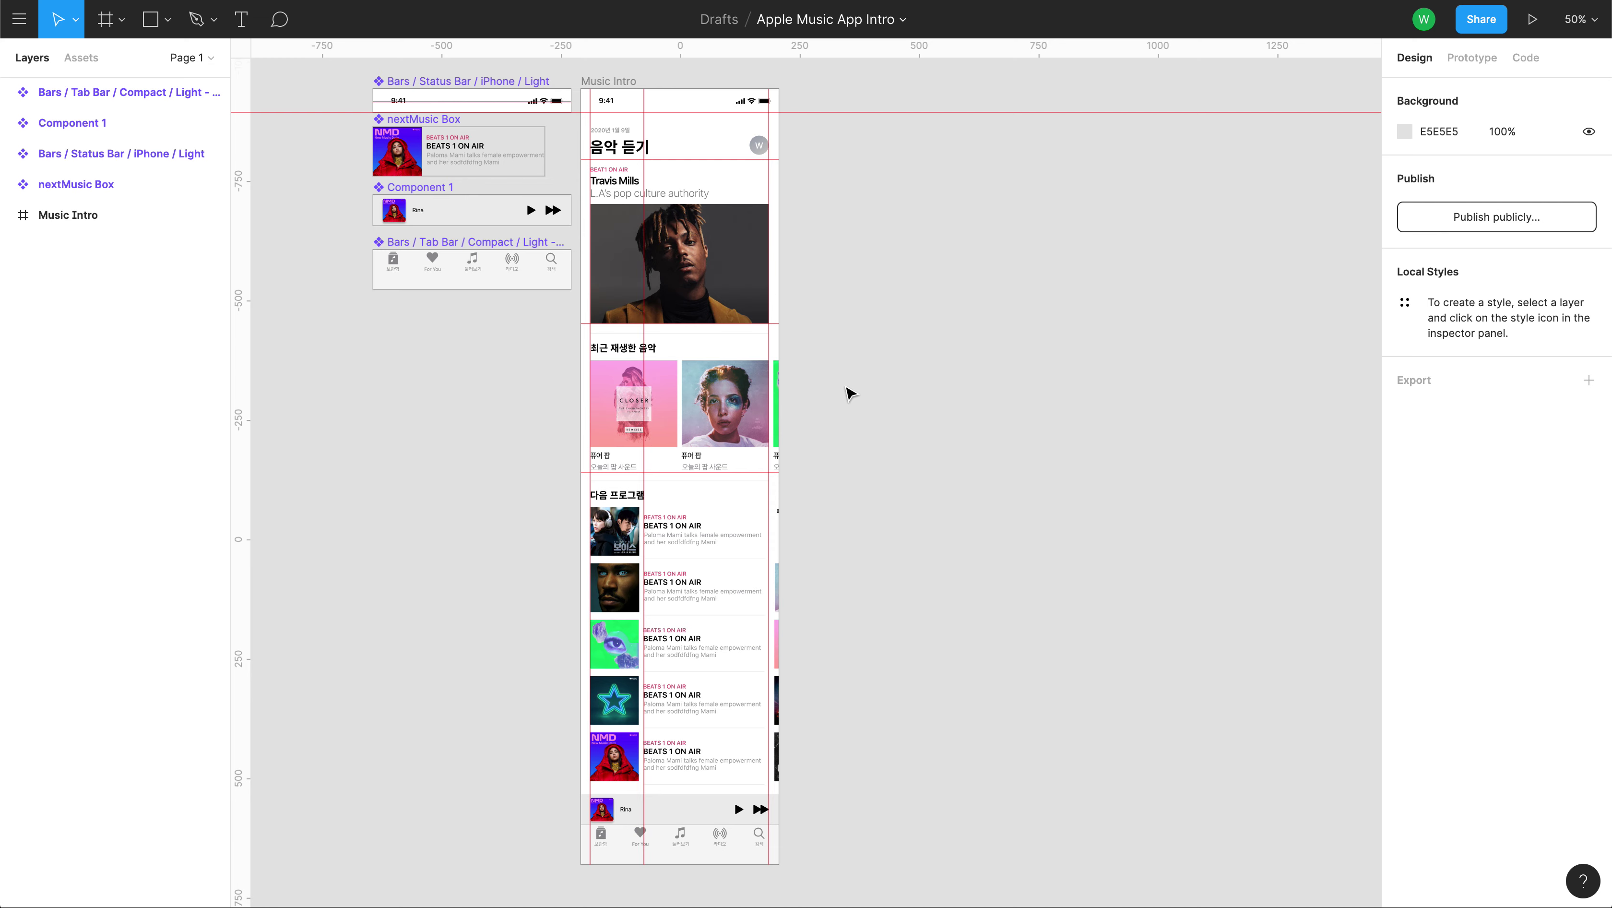
{"action": "left_click", "coordinate": [599, 83]}
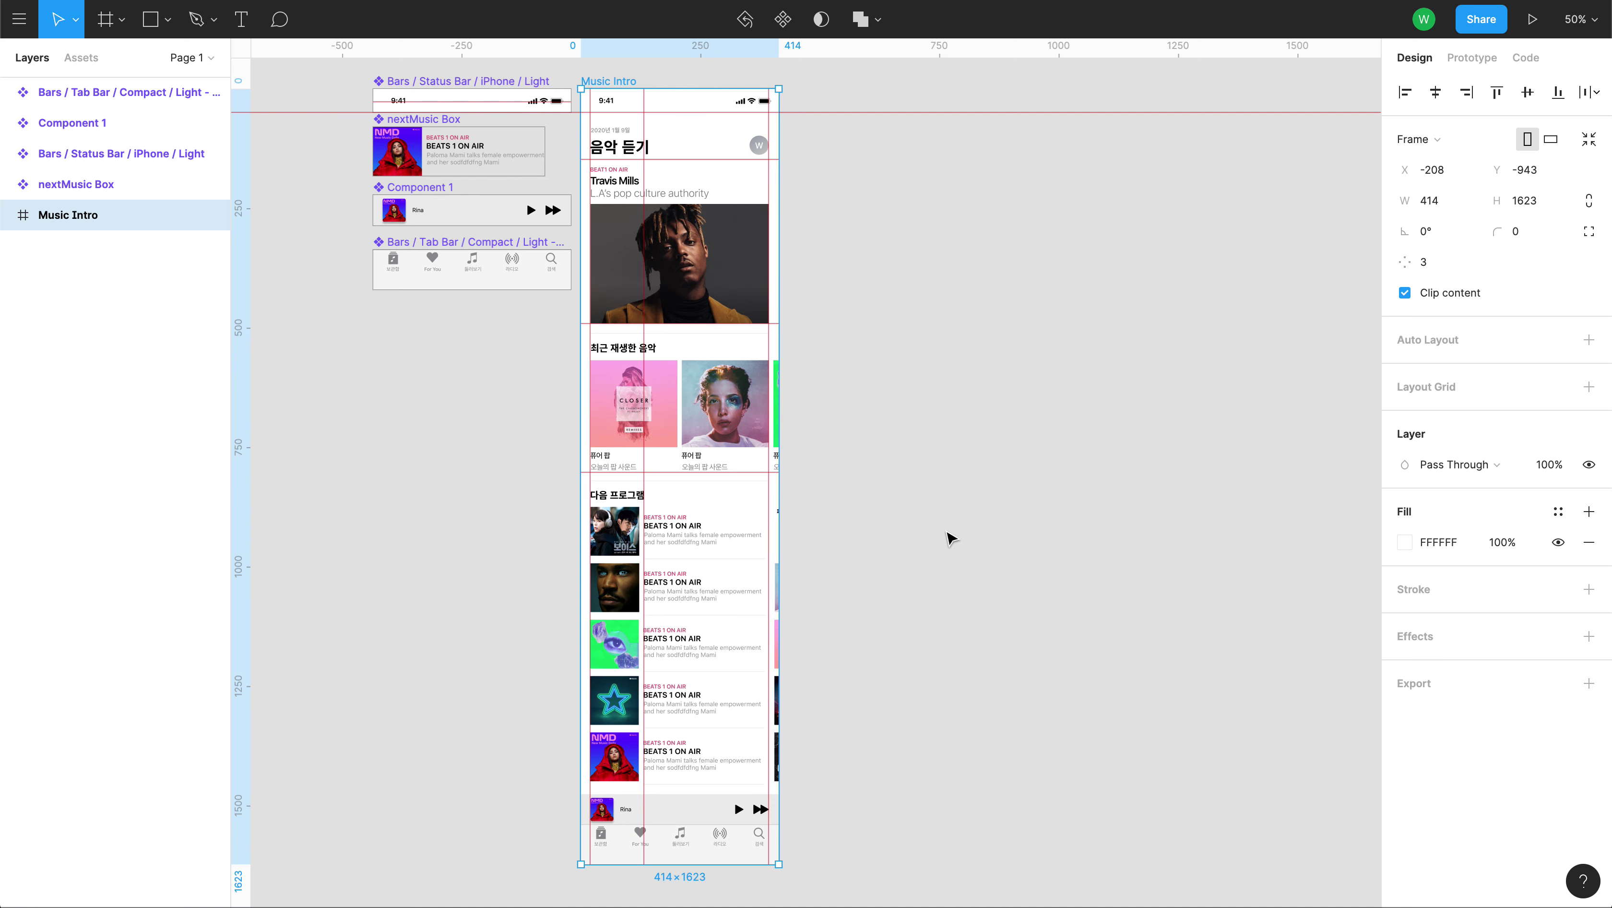
Inspect the Music Intro frame's CSS (414px wide, 1623px tall, #FFFFFF background), briefly toggling list view.
{"action": "scroll", "coordinate": [947, 536], "scroll_direction": "right", "scroll_amount": 1}
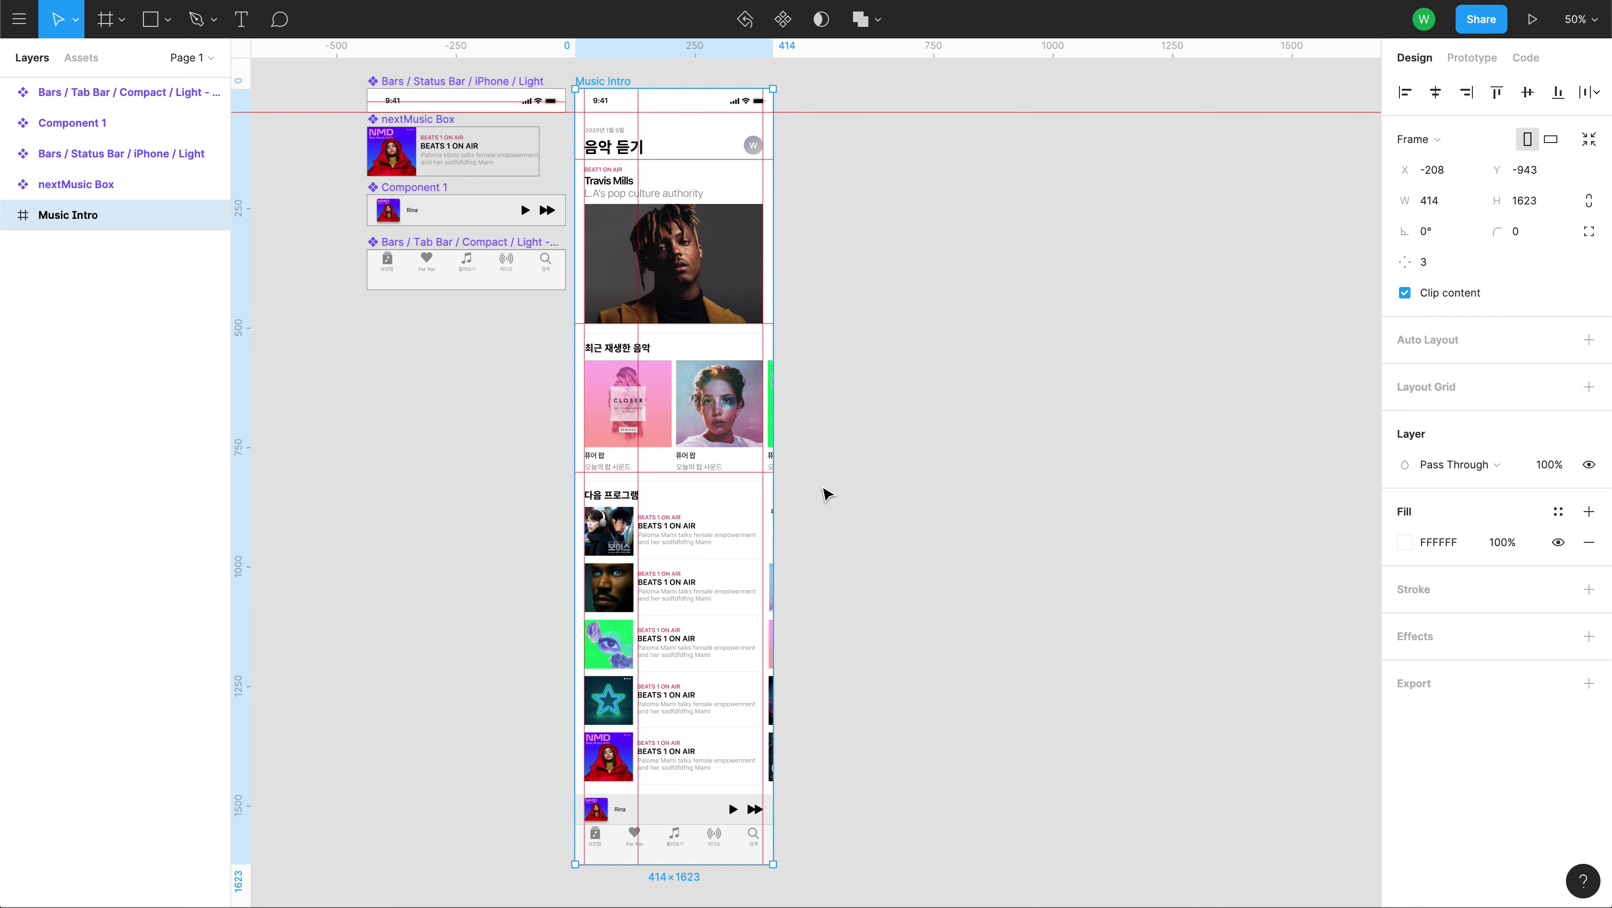
{"action": "scroll", "coordinate": [826, 494], "scroll_direction": "left", "scroll_amount": 5}
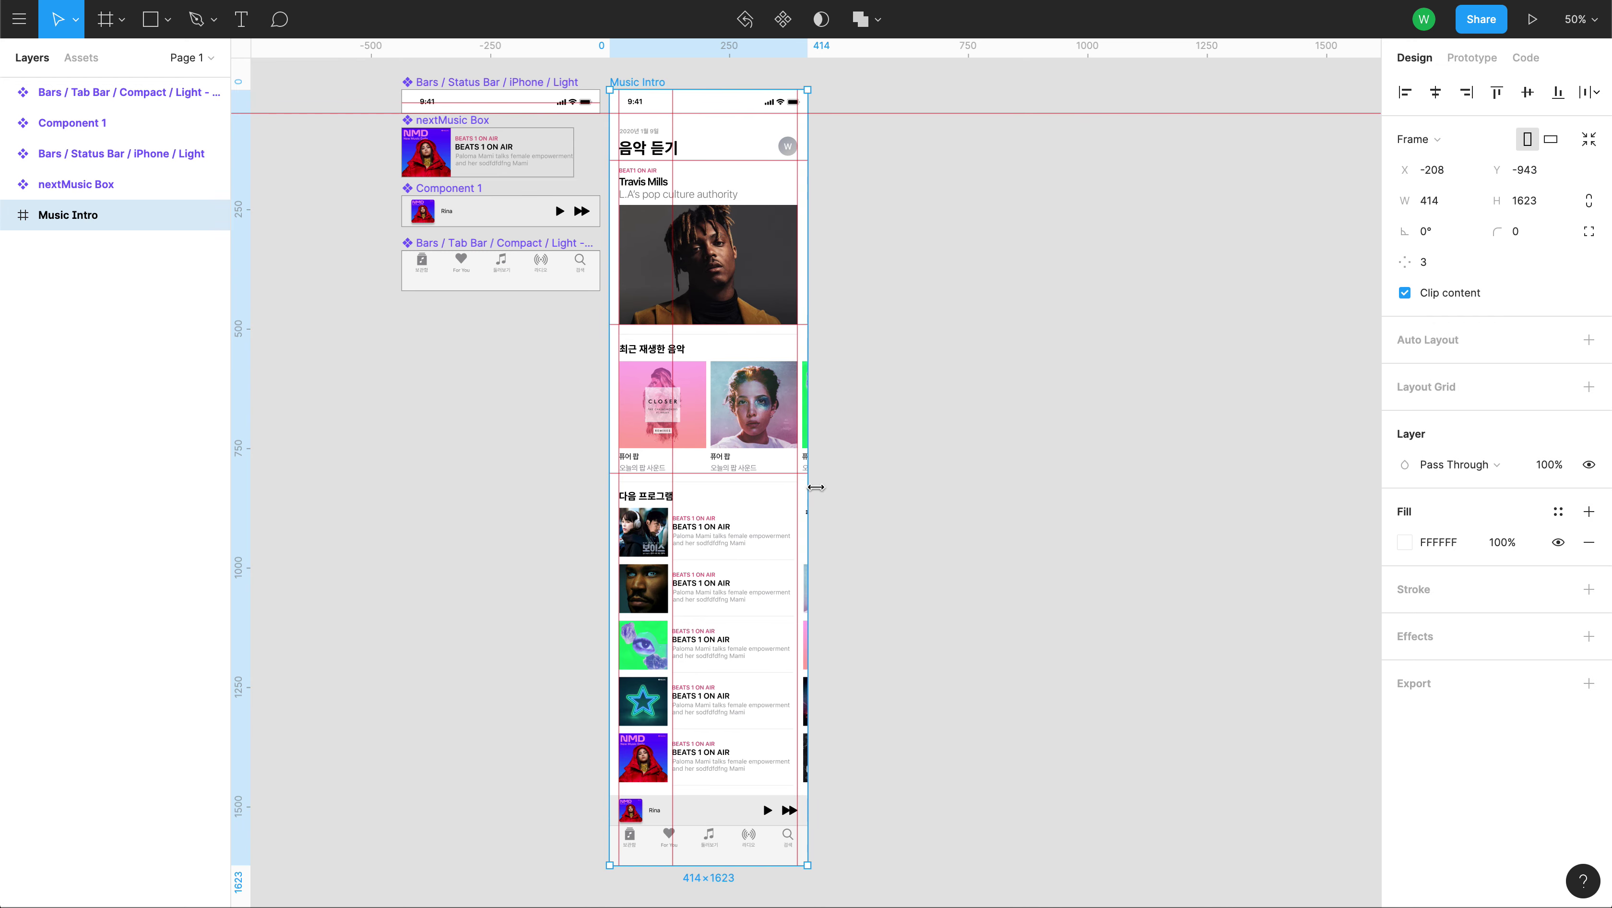
{"action": "left_click", "coordinate": [1458, 59]}
{"action": "left_click", "coordinate": [1531, 58]}
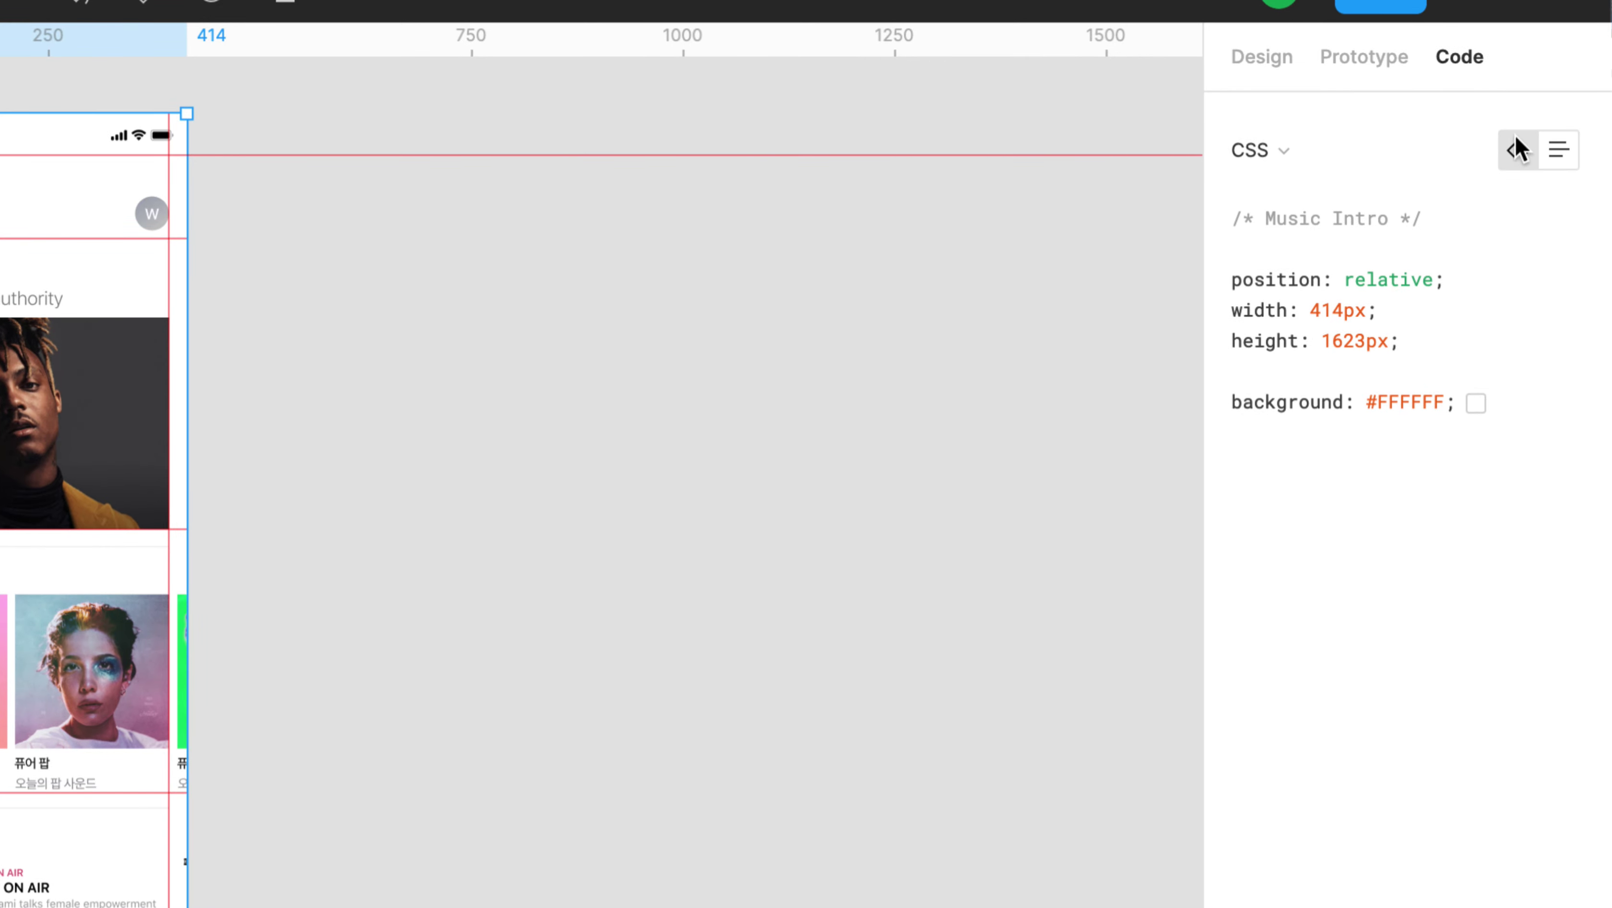
{"action": "left_click", "coordinate": [1551, 154]}
{"action": "left_click", "coordinate": [1516, 151]}
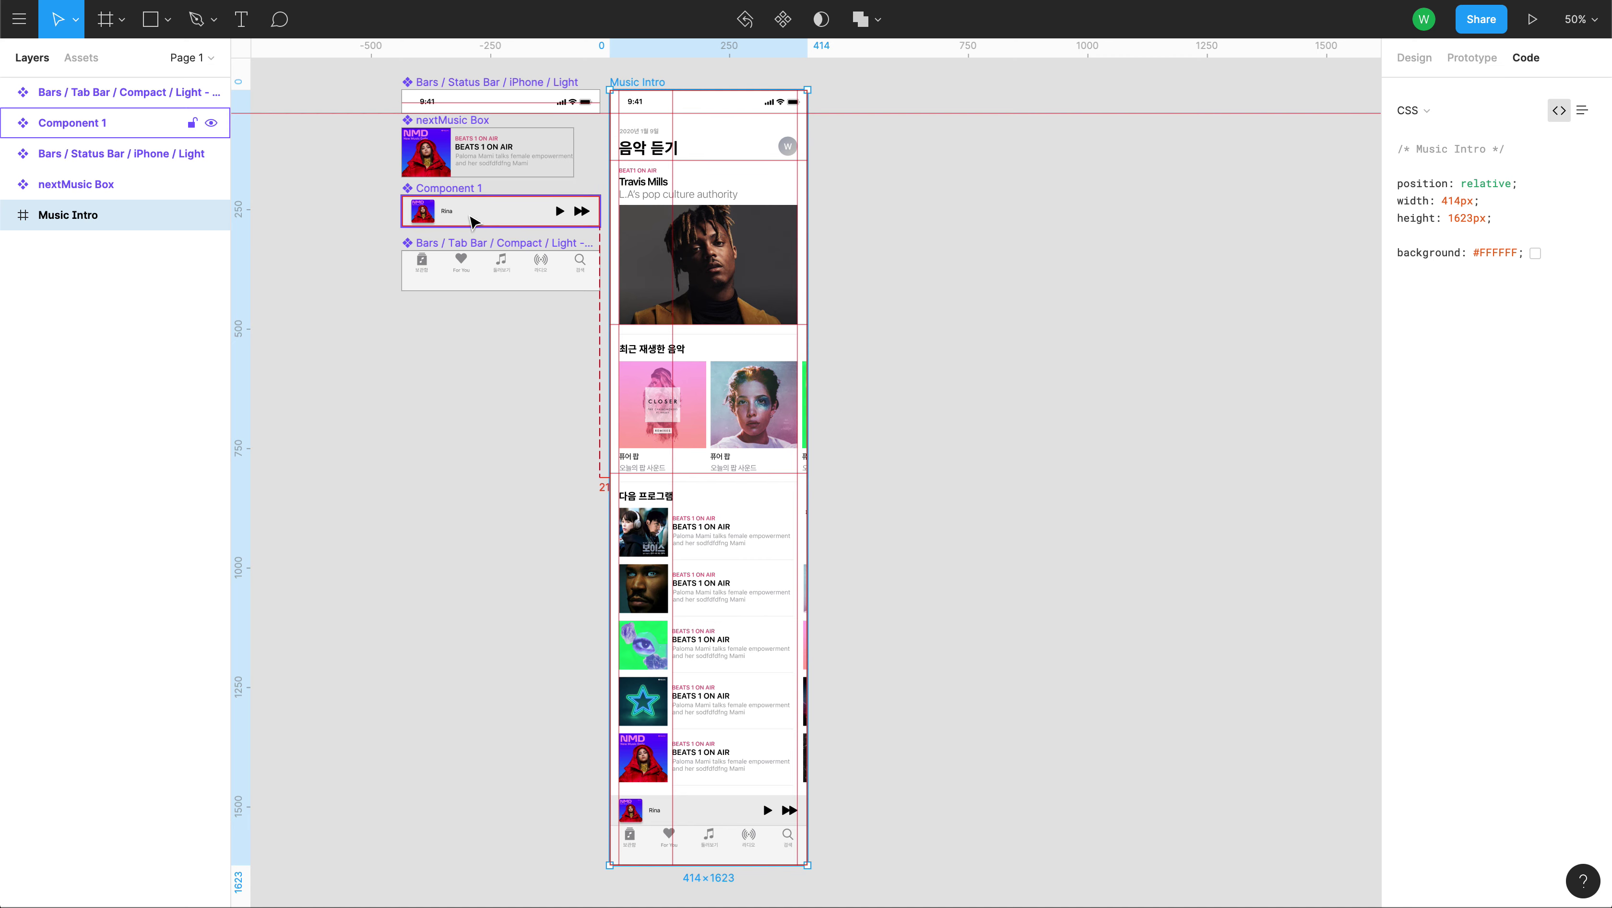
Enable the Zeplin integration from the main menu's Integrations submenu and dismiss its notice.
{"action": "left_click", "coordinate": [19, 19]}
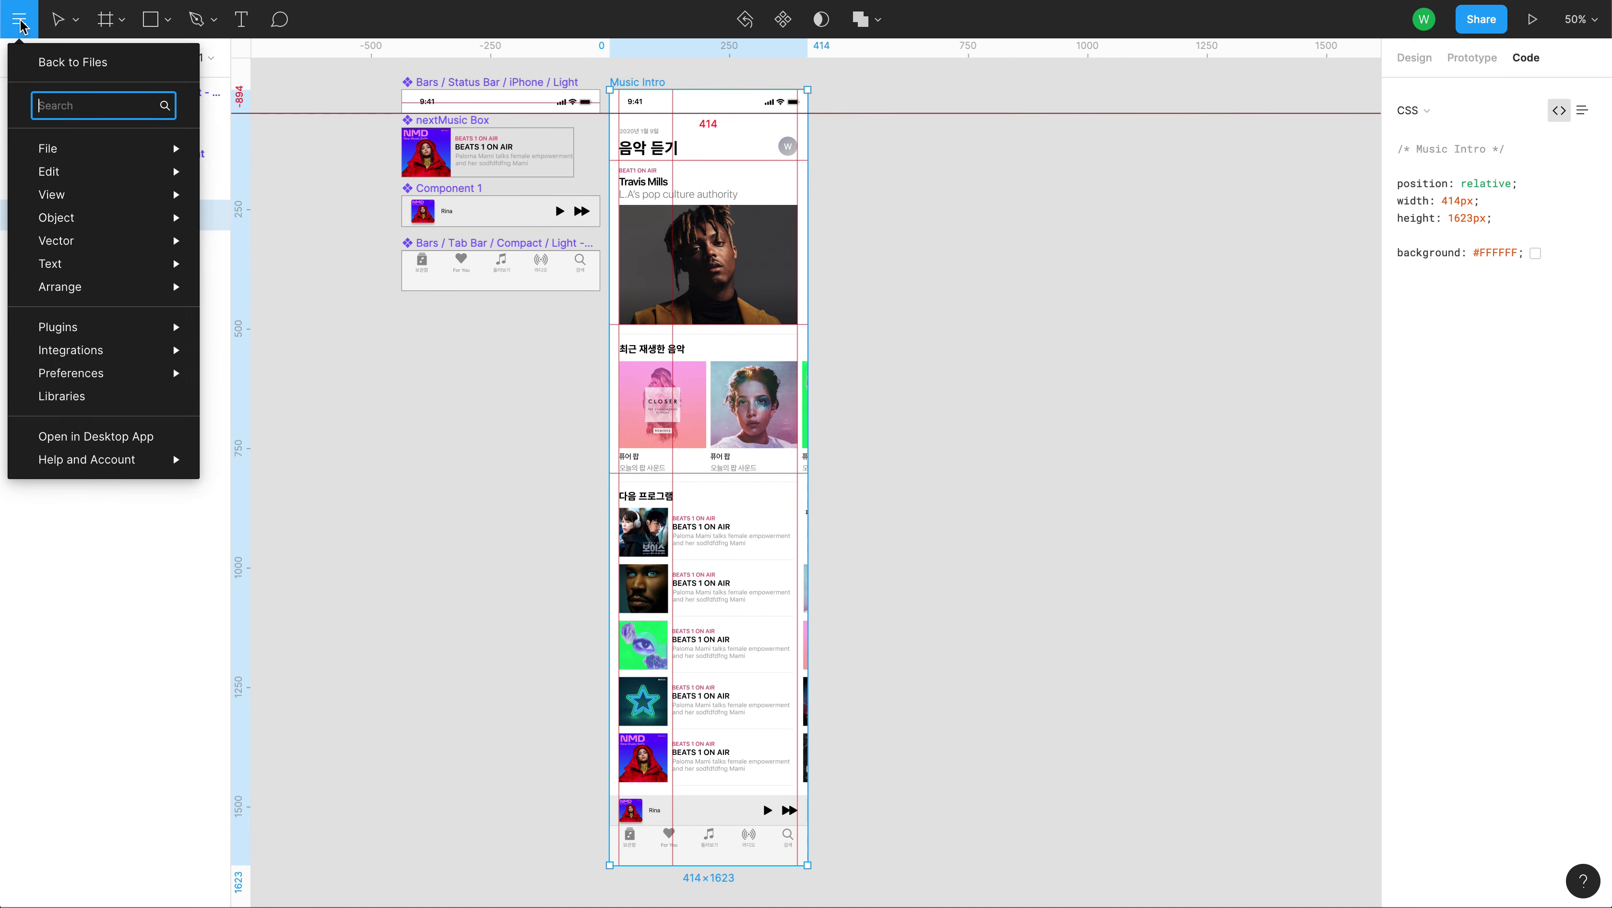
{"action": "mouse_move", "coordinate": [125, 328]}
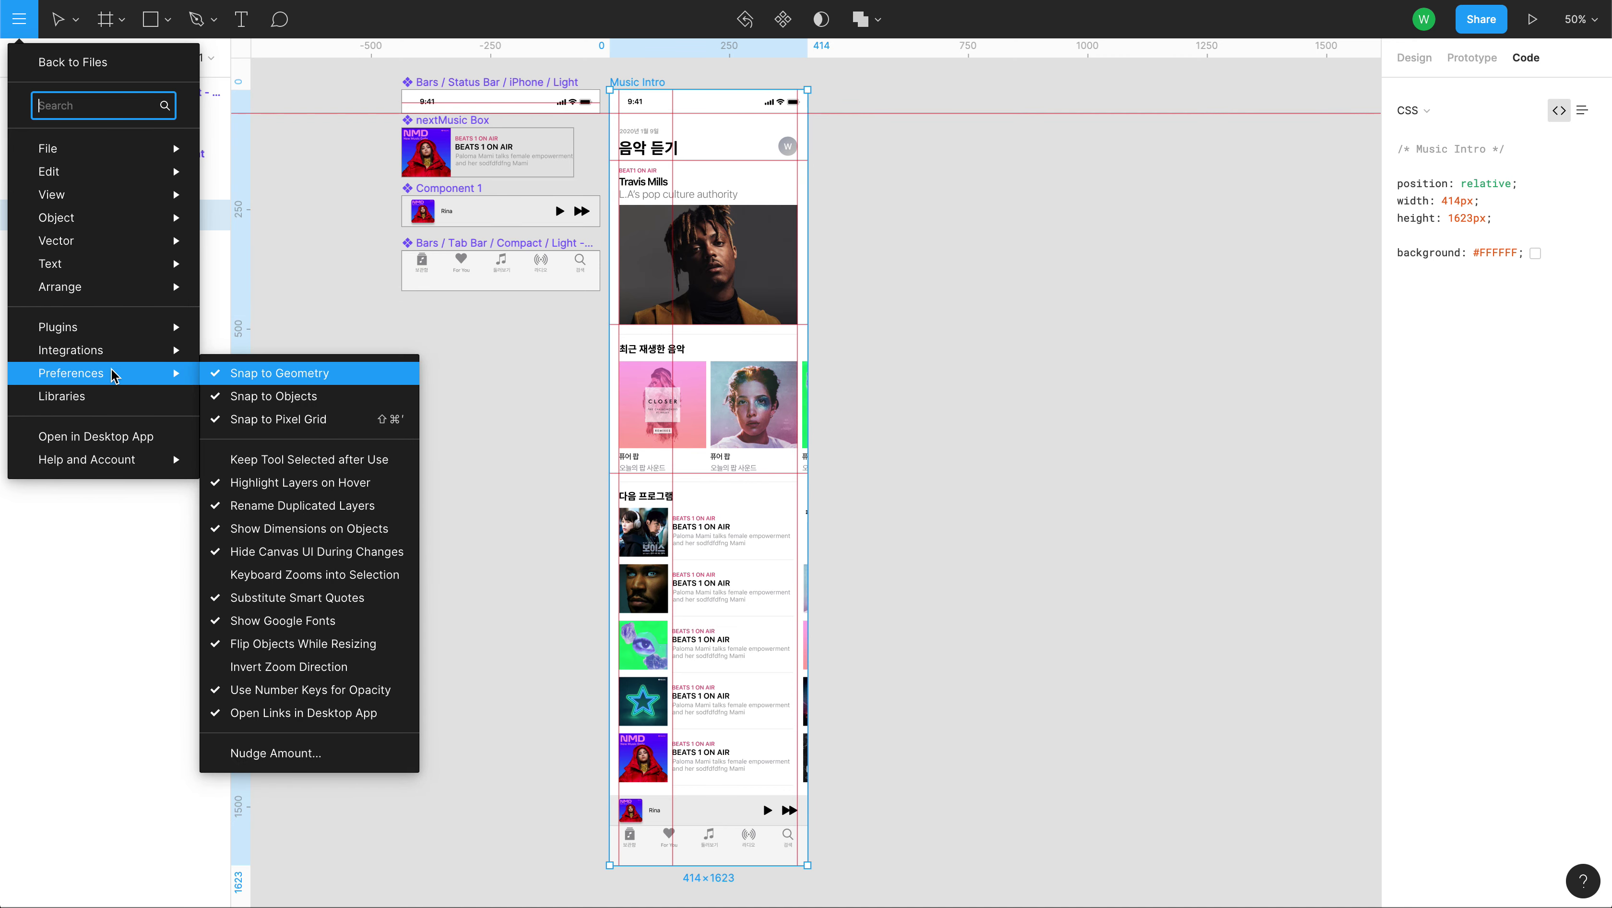
{"action": "mouse_move", "coordinate": [123, 361]}
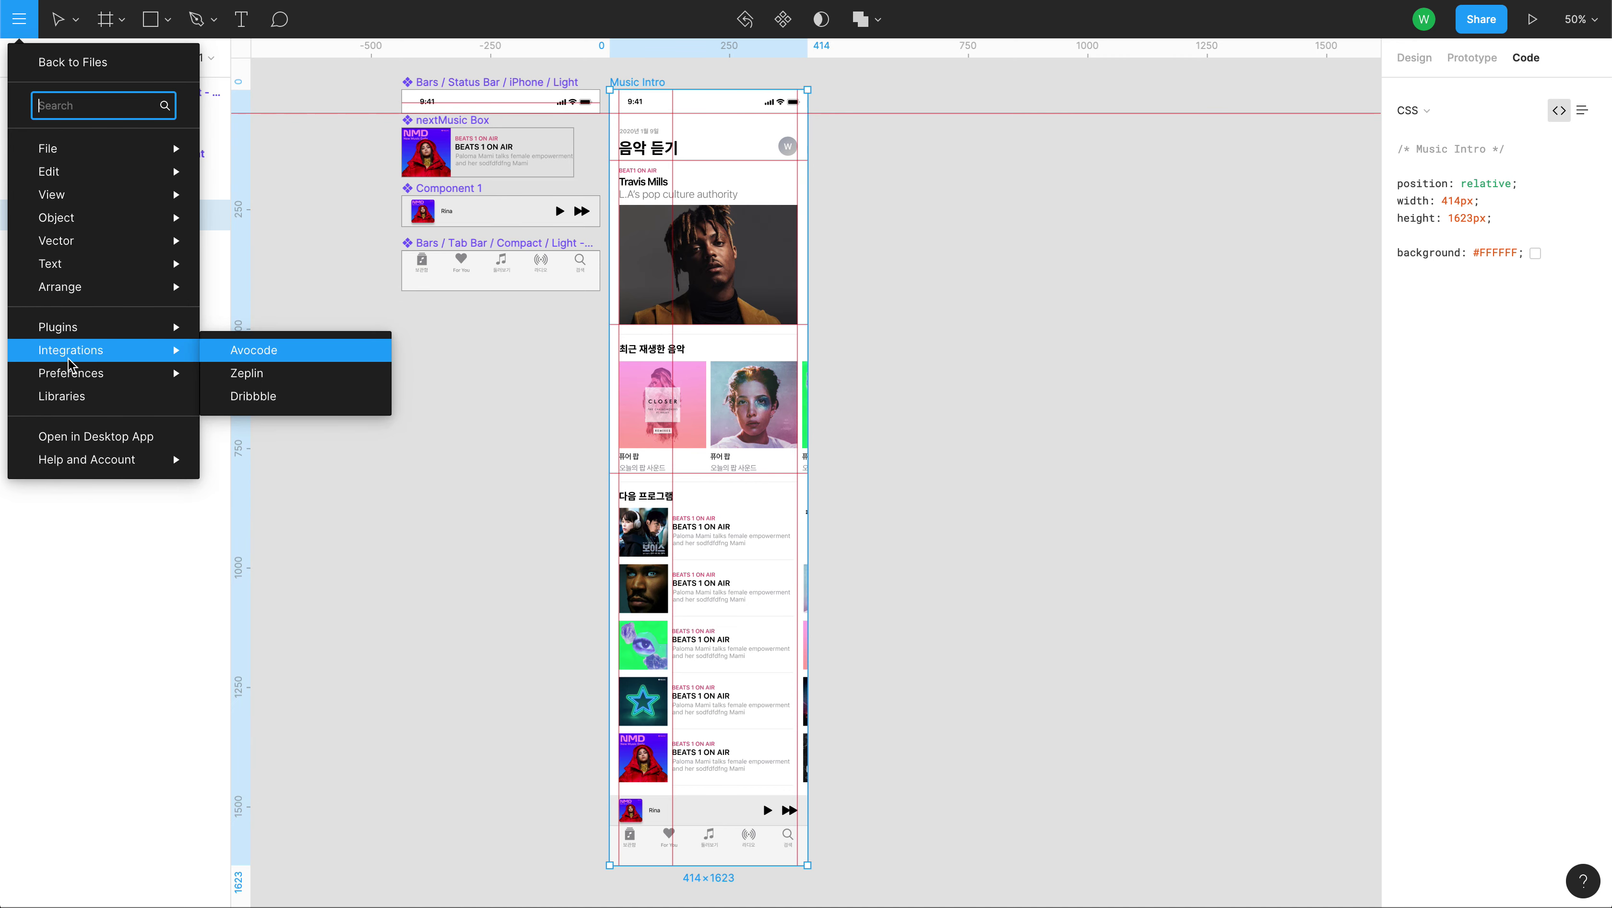
{"action": "left_click", "coordinate": [245, 373]}
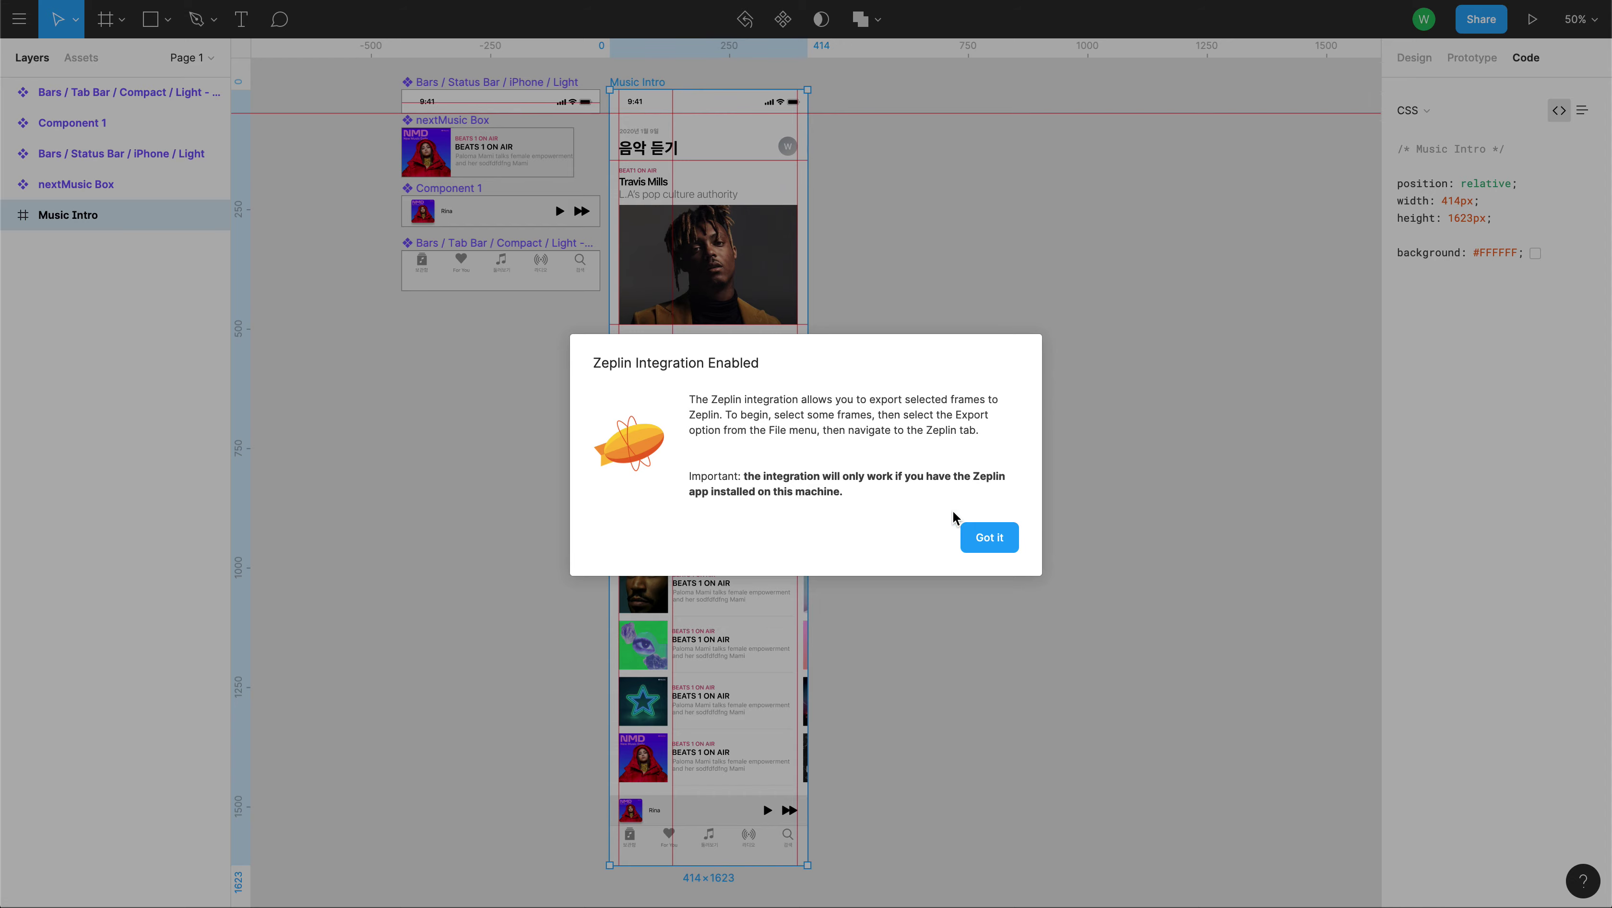
{"action": "left_click", "coordinate": [998, 544]}
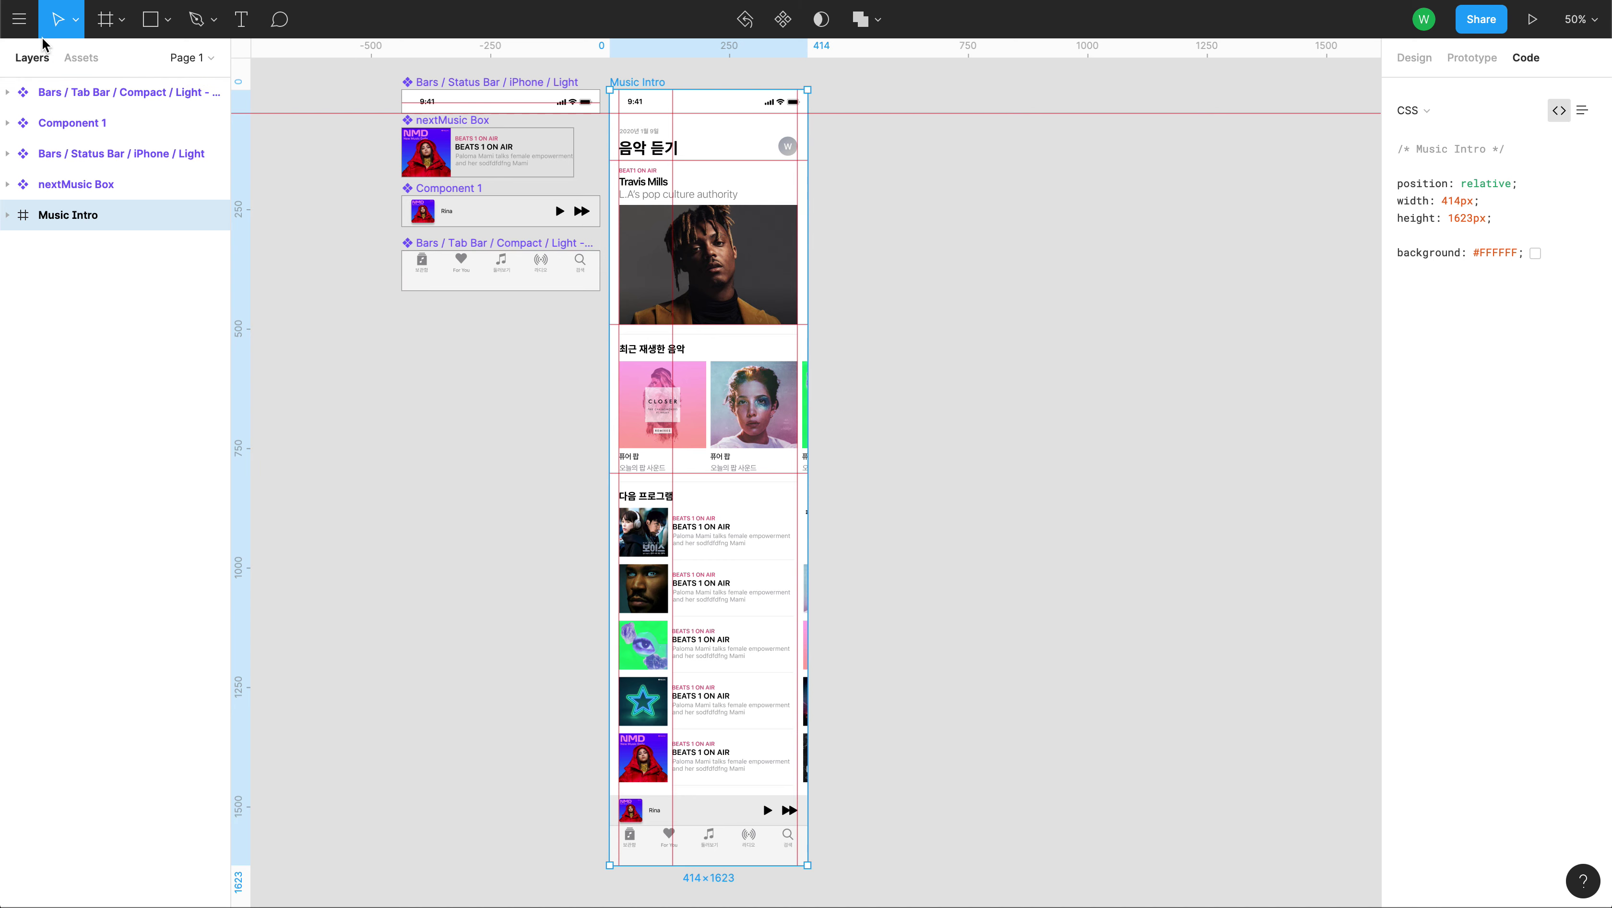
Browse the main menu again without choosing anything, then open the zoom and view options.
{"action": "left_click", "coordinate": [20, 19]}
{"action": "mouse_move", "coordinate": [65, 289]}
{"action": "mouse_move", "coordinate": [72, 327]}
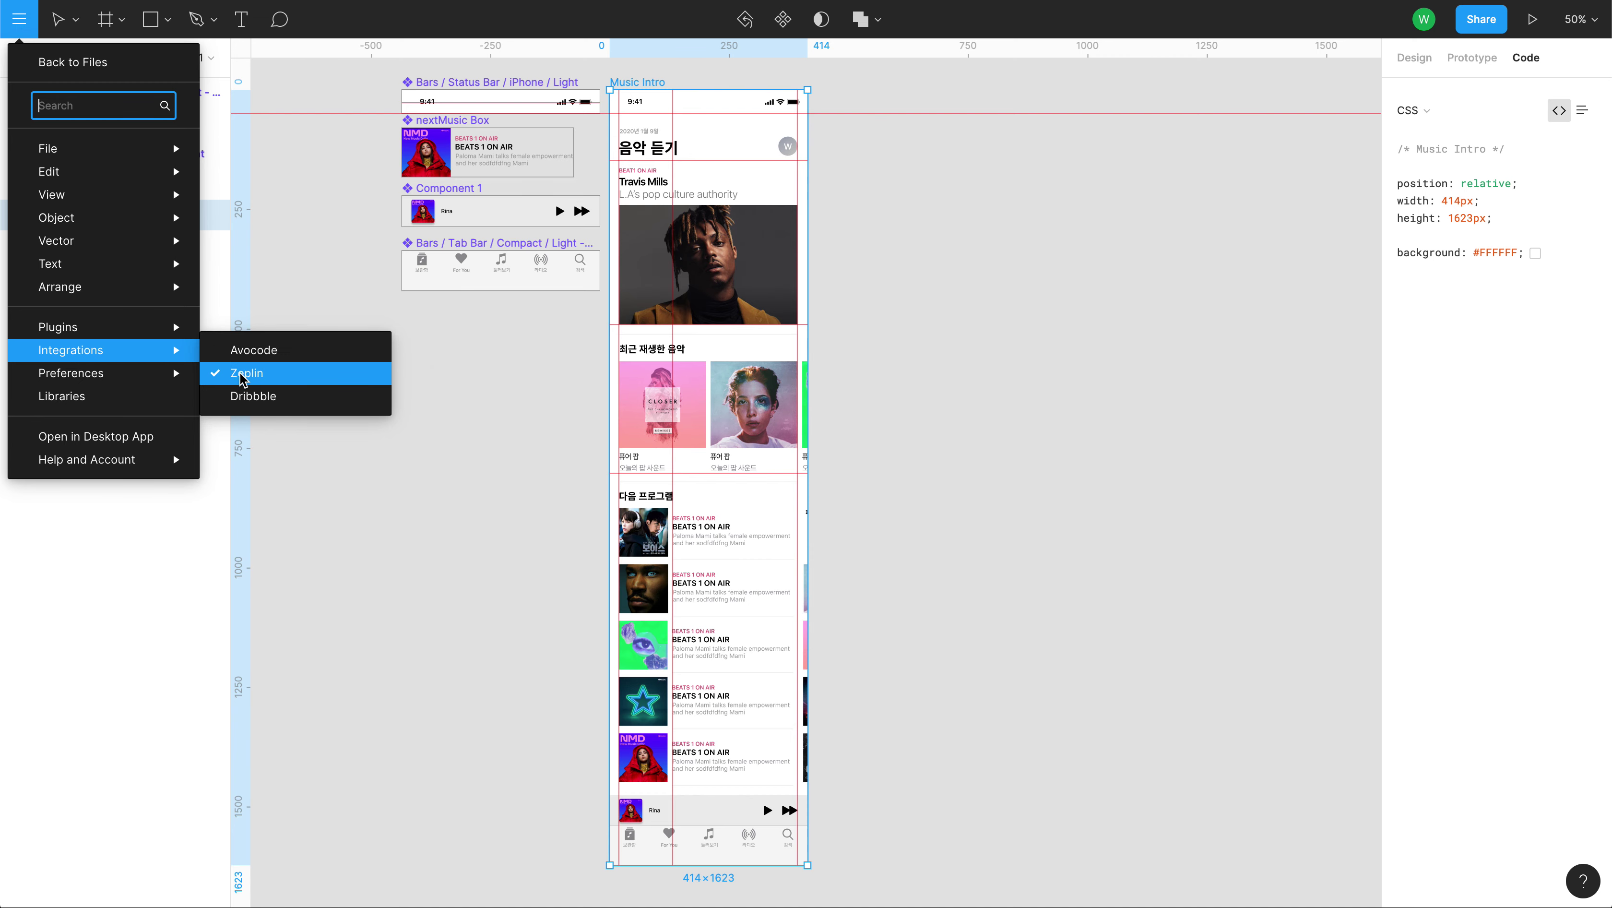
{"action": "left_click", "coordinate": [1045, 340]}
{"action": "left_click", "coordinate": [1594, 20]}
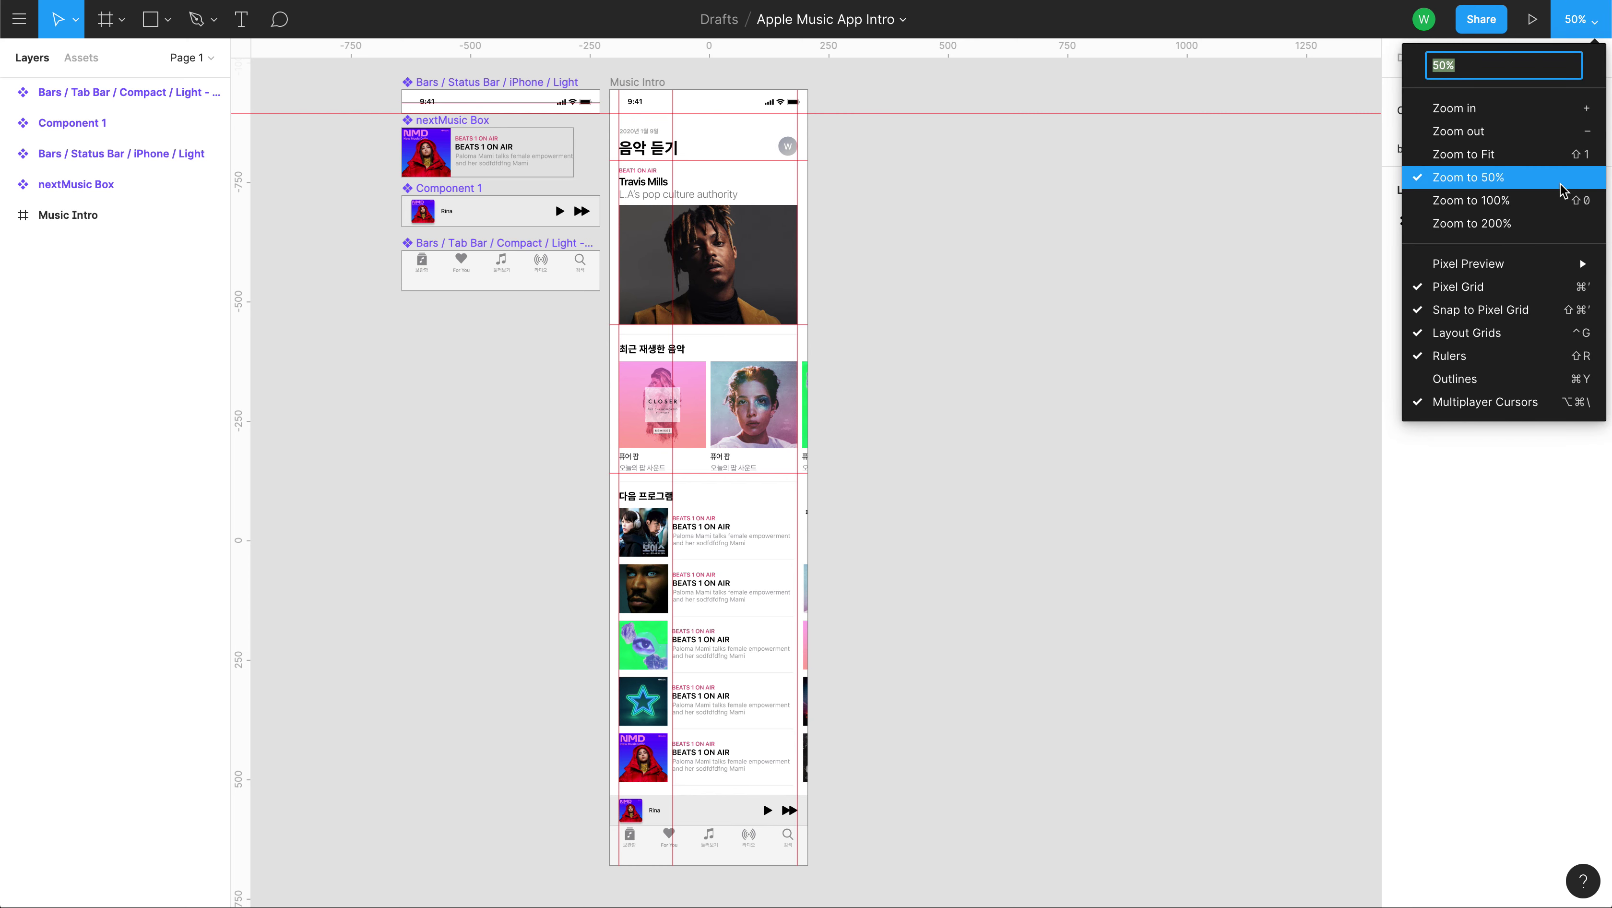
Close the zoom menu, view the page's prototype settings and browse the main menu.
{"action": "mouse_move", "coordinate": [1535, 264]}
{"action": "left_click", "coordinate": [1268, 203]}
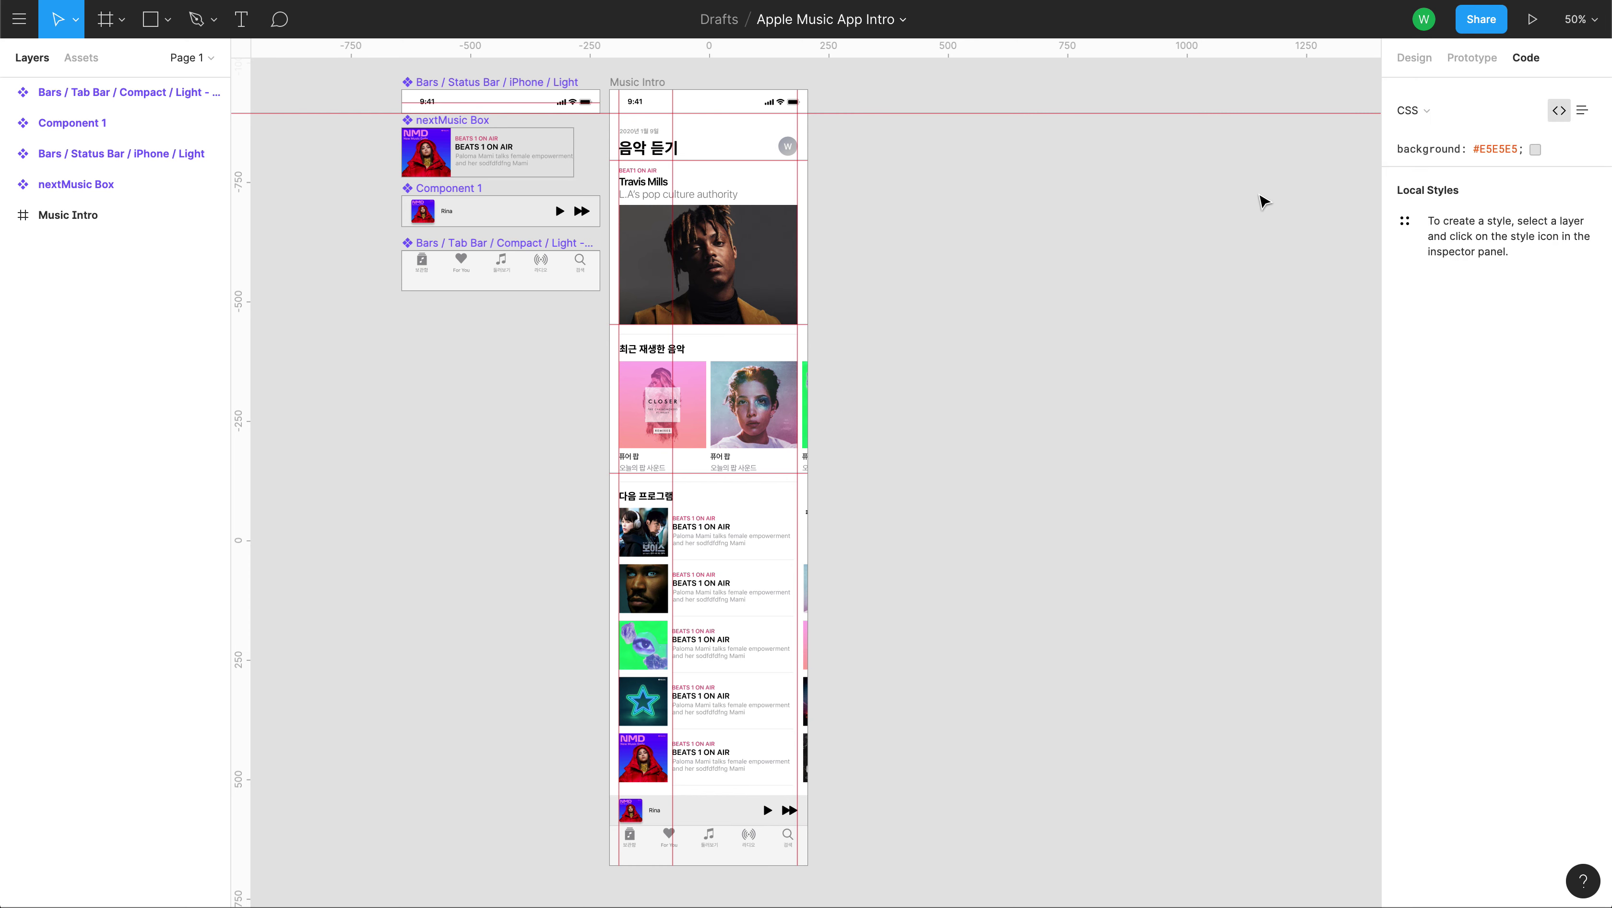
{"action": "left_click", "coordinate": [1467, 57]}
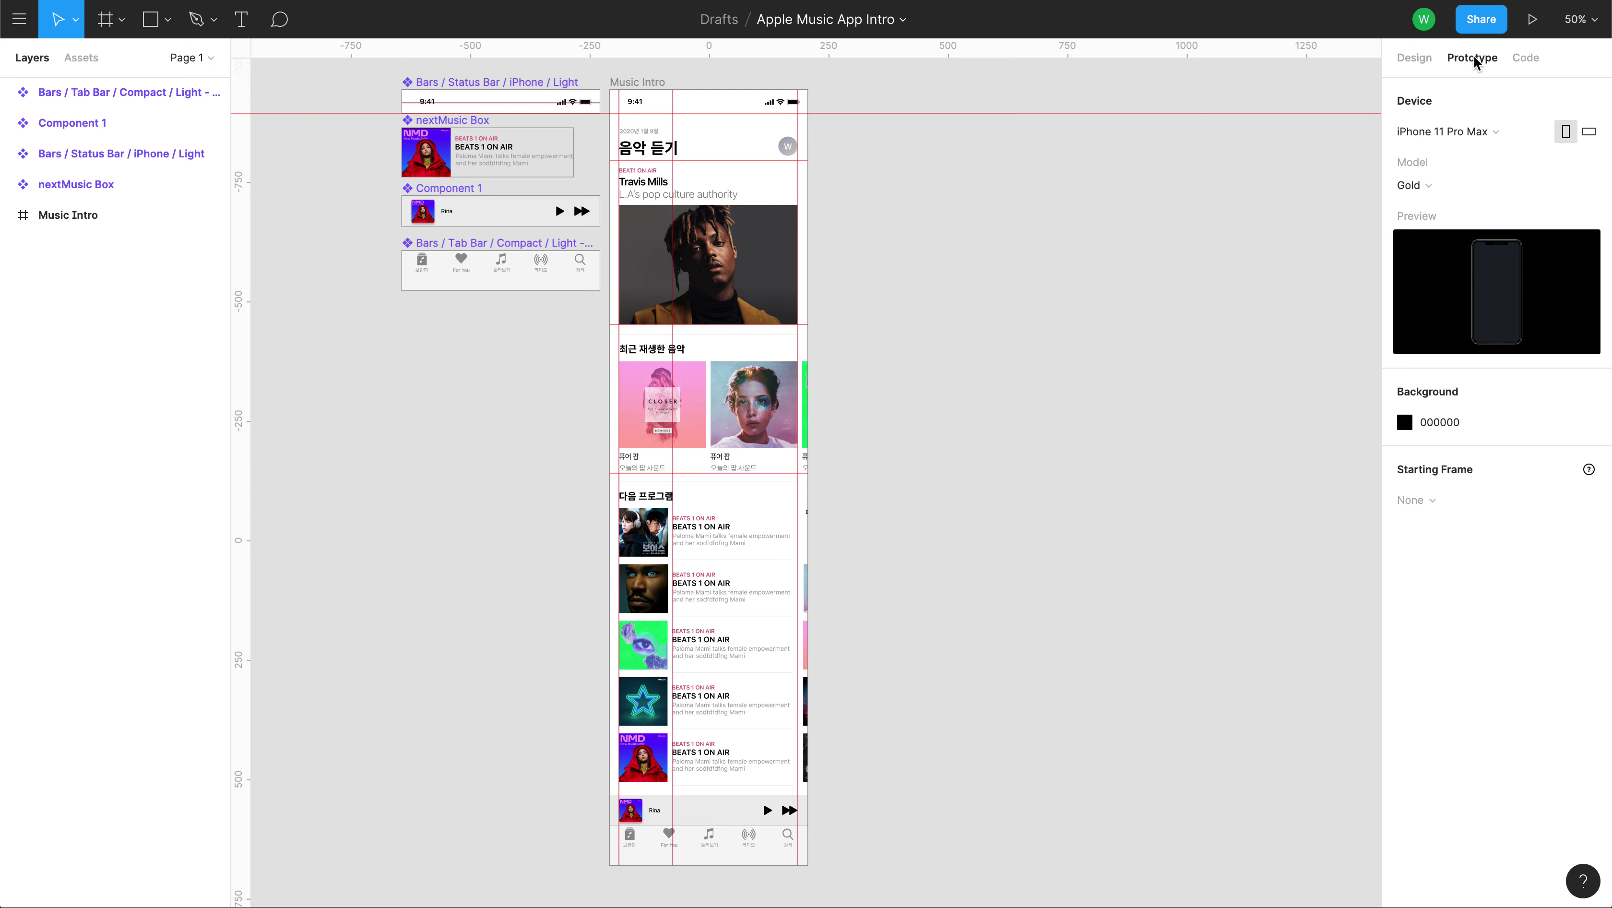
{"action": "left_click", "coordinate": [20, 19]}
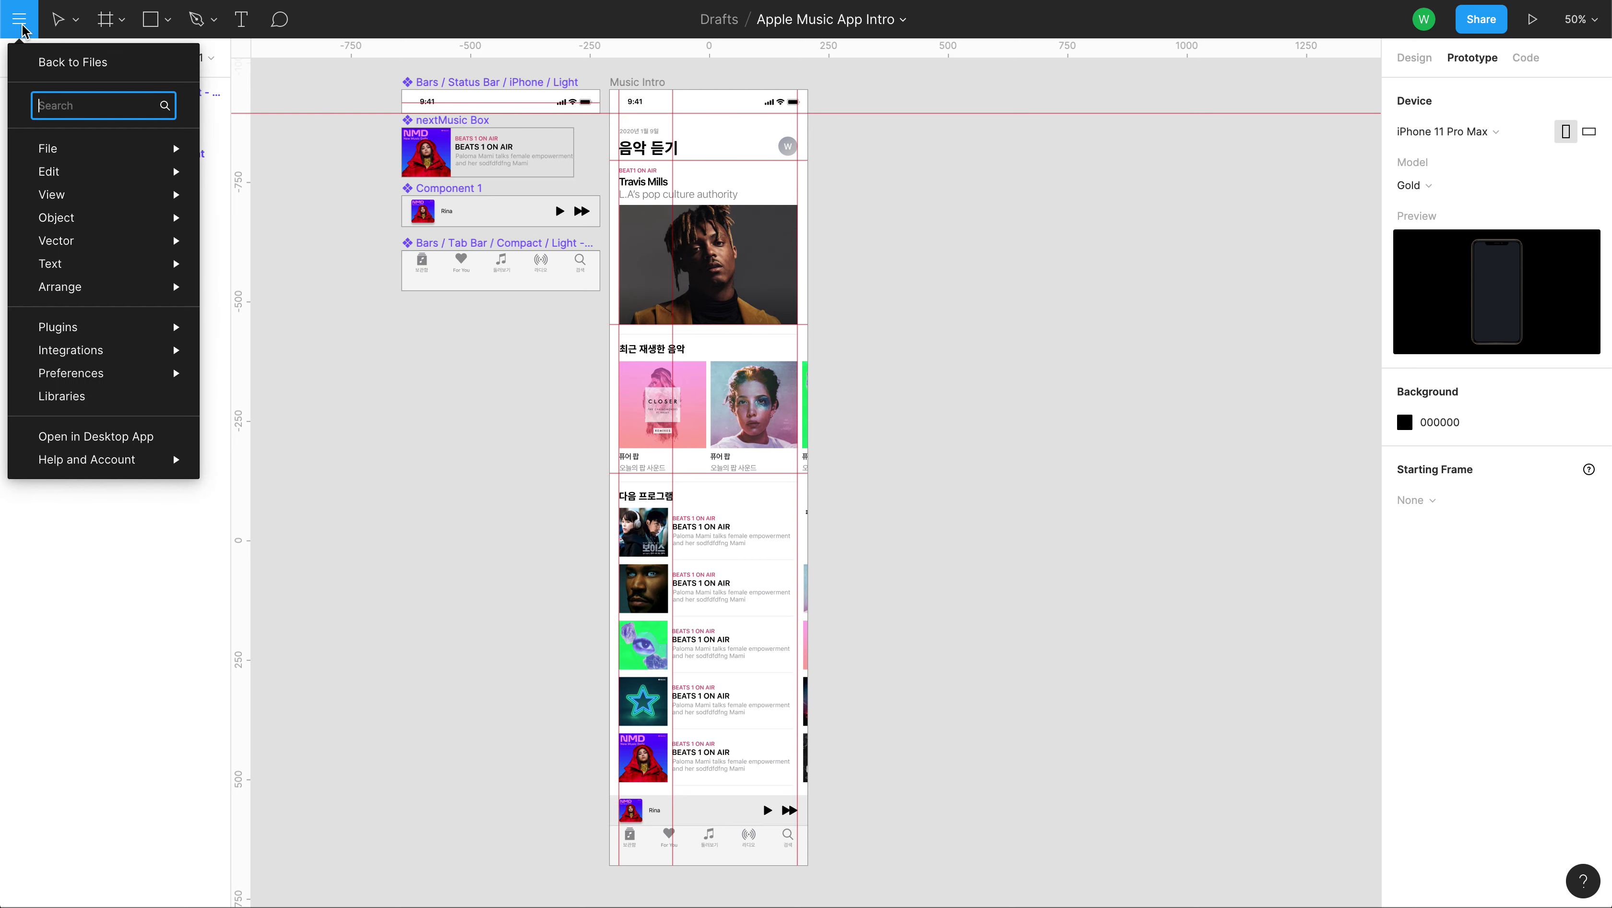
{"action": "mouse_move", "coordinate": [98, 377]}
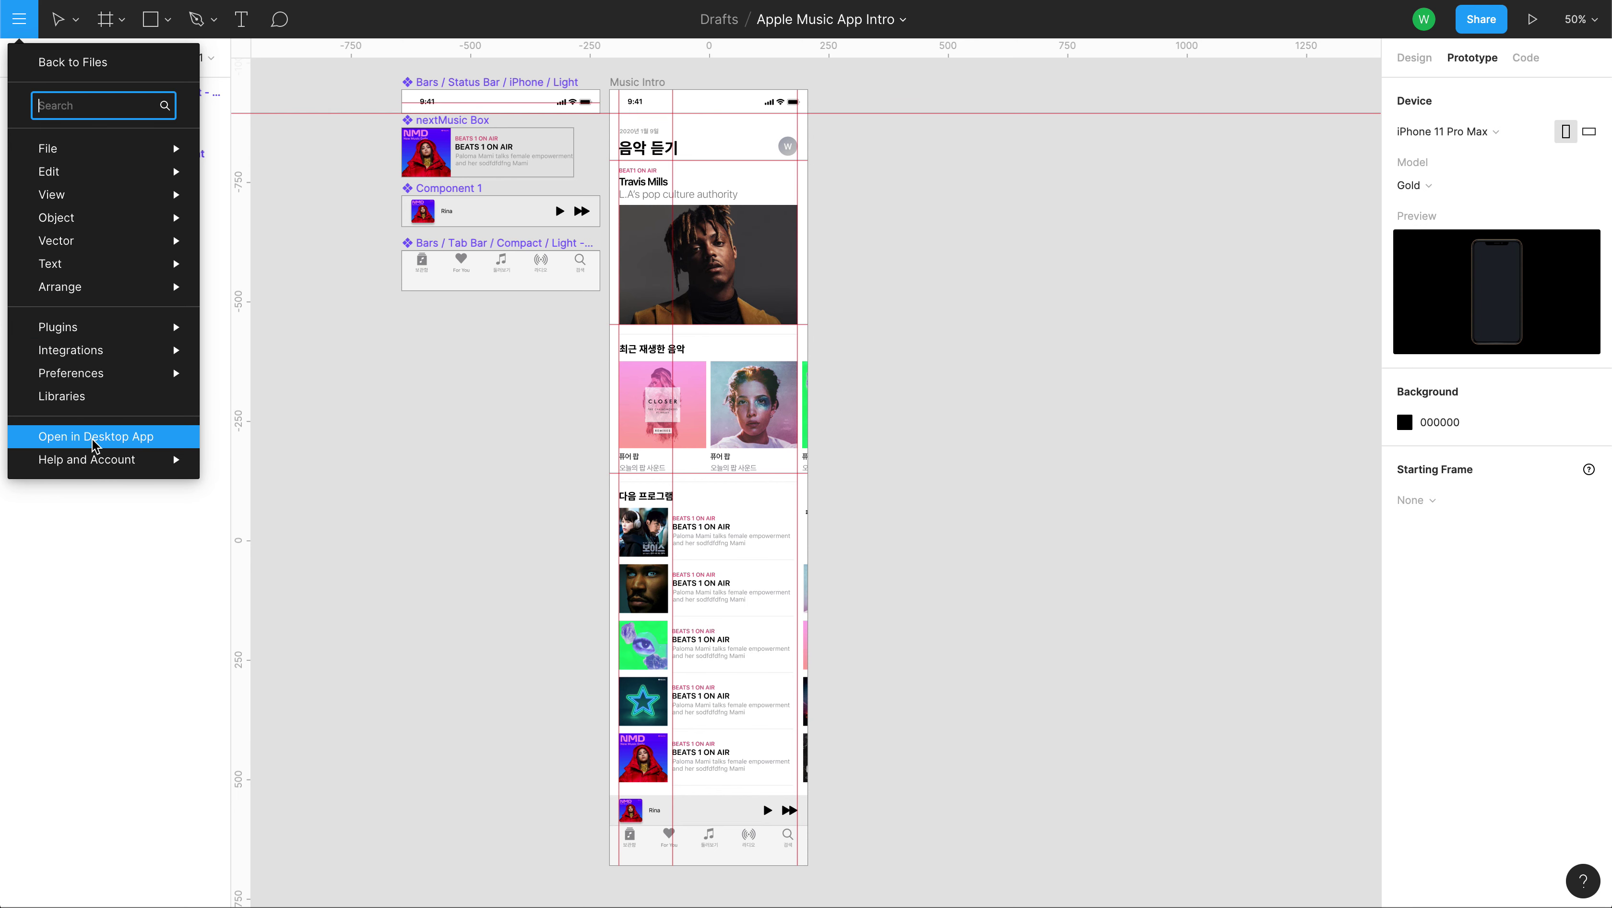
{"action": "mouse_move", "coordinate": [92, 466]}
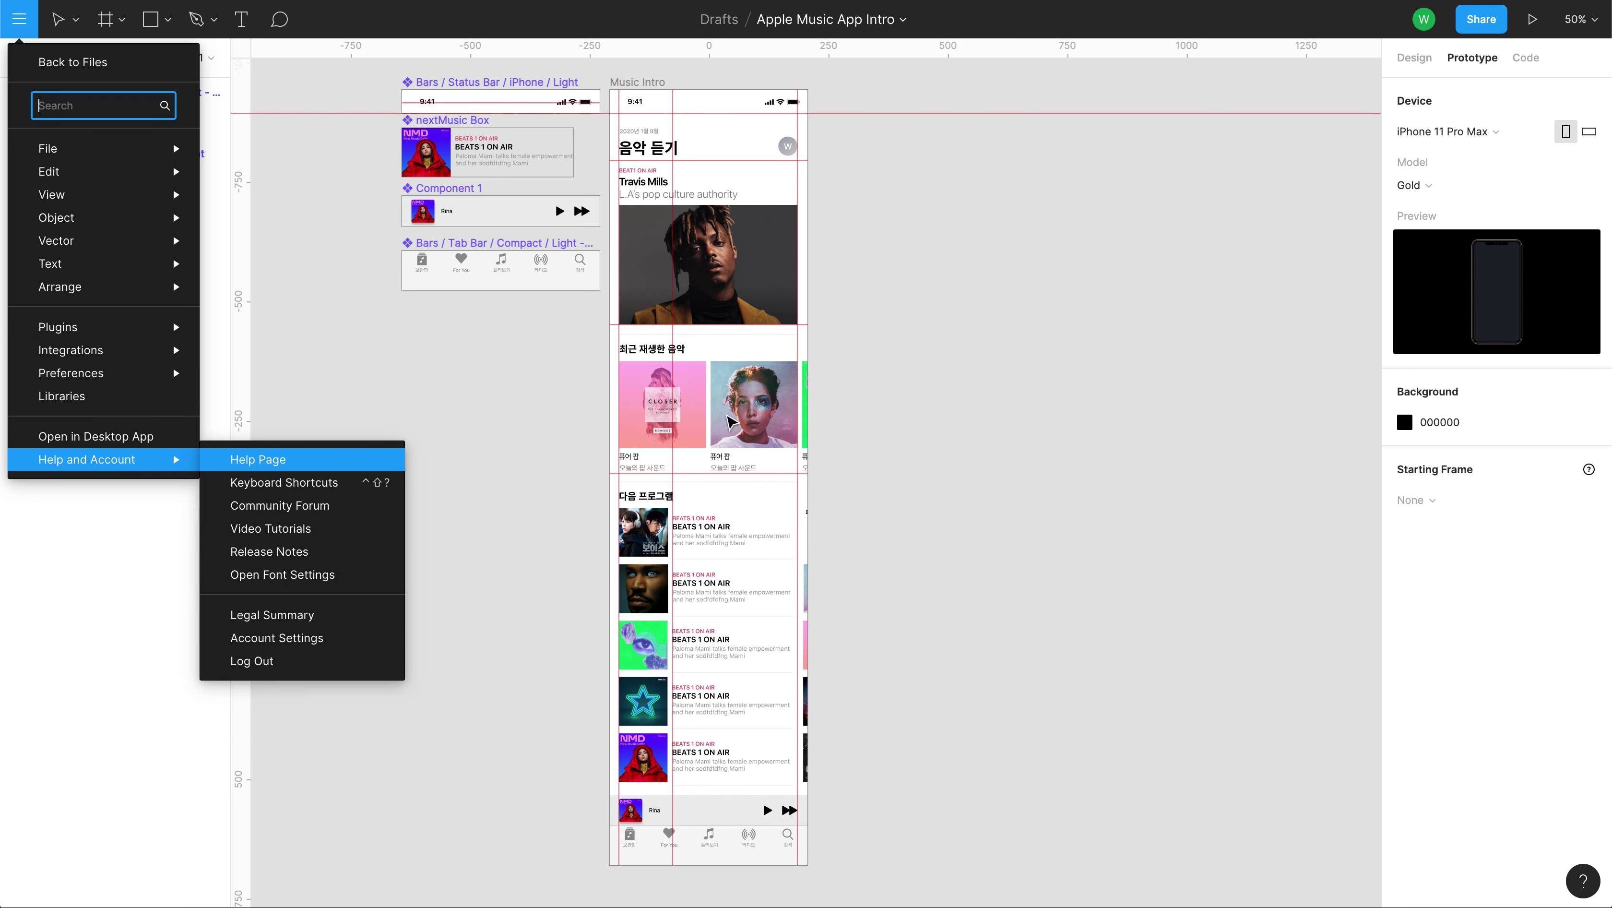
{"action": "left_click", "coordinate": [1215, 439]}
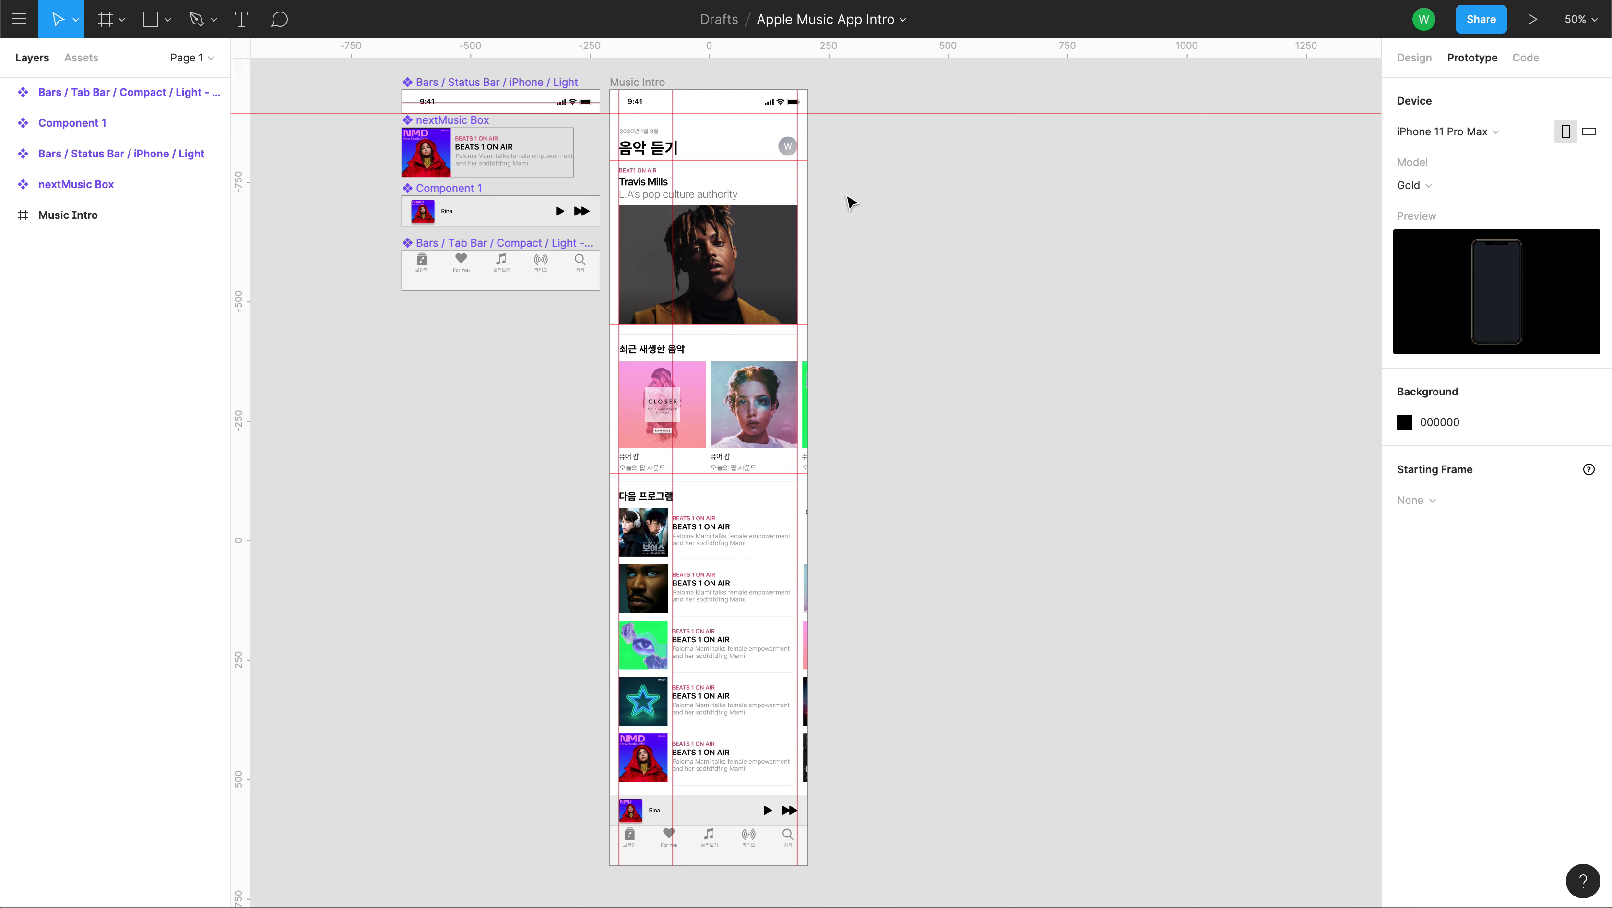
Present the prototype, exit back to the editor, and return to the page's design settings.
{"action": "left_click", "coordinate": [1530, 24]}
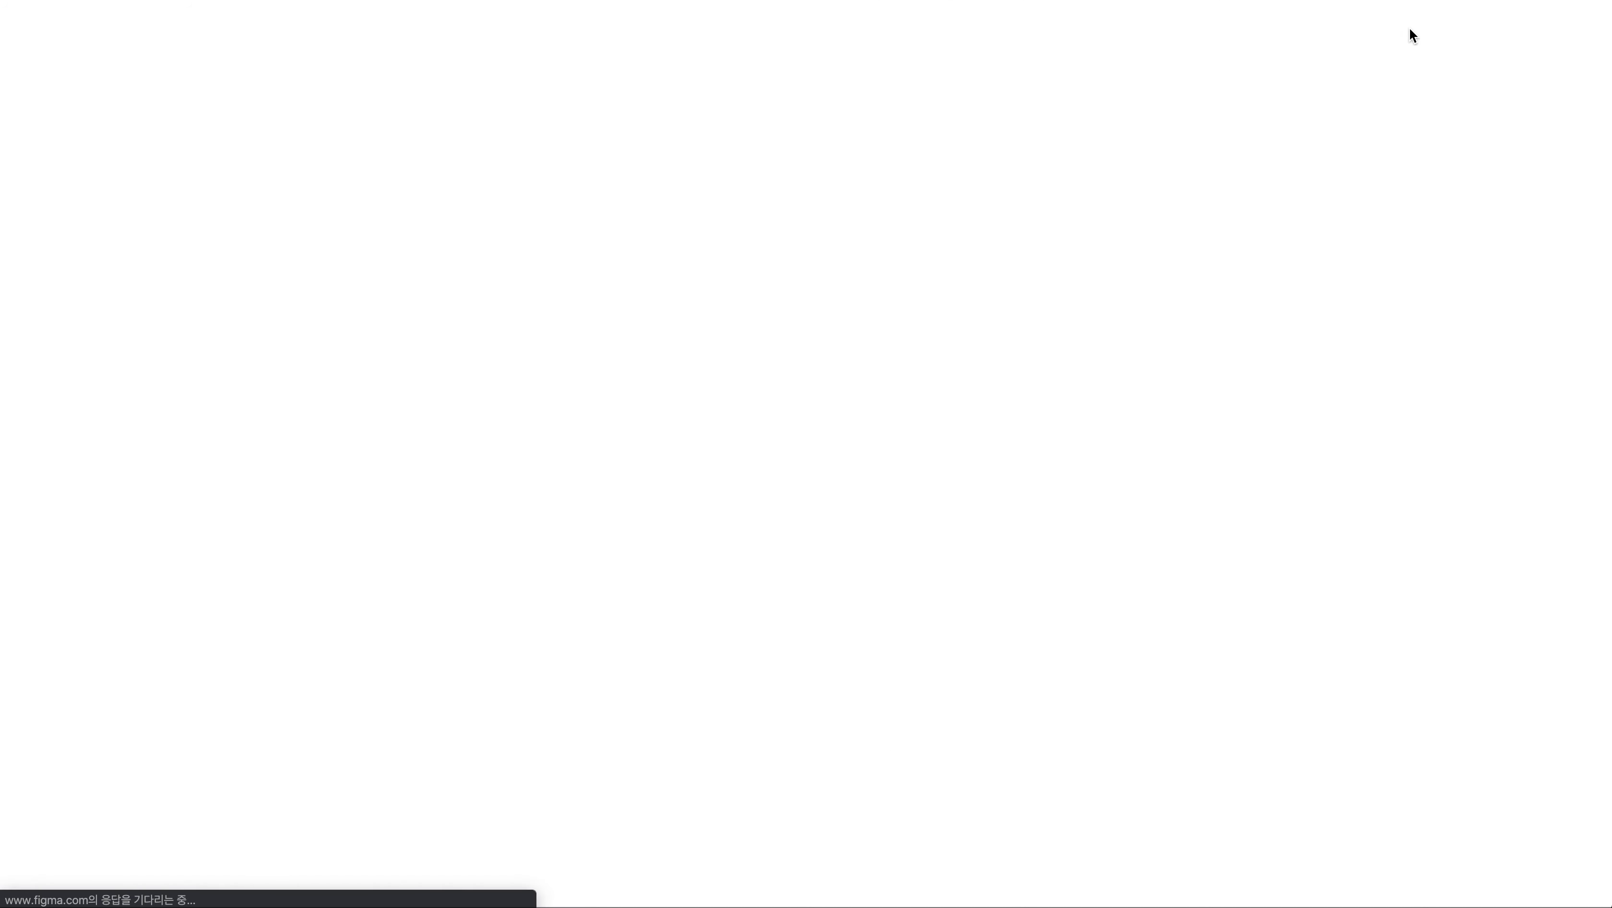
{"action": "key", "text": "super+w"}
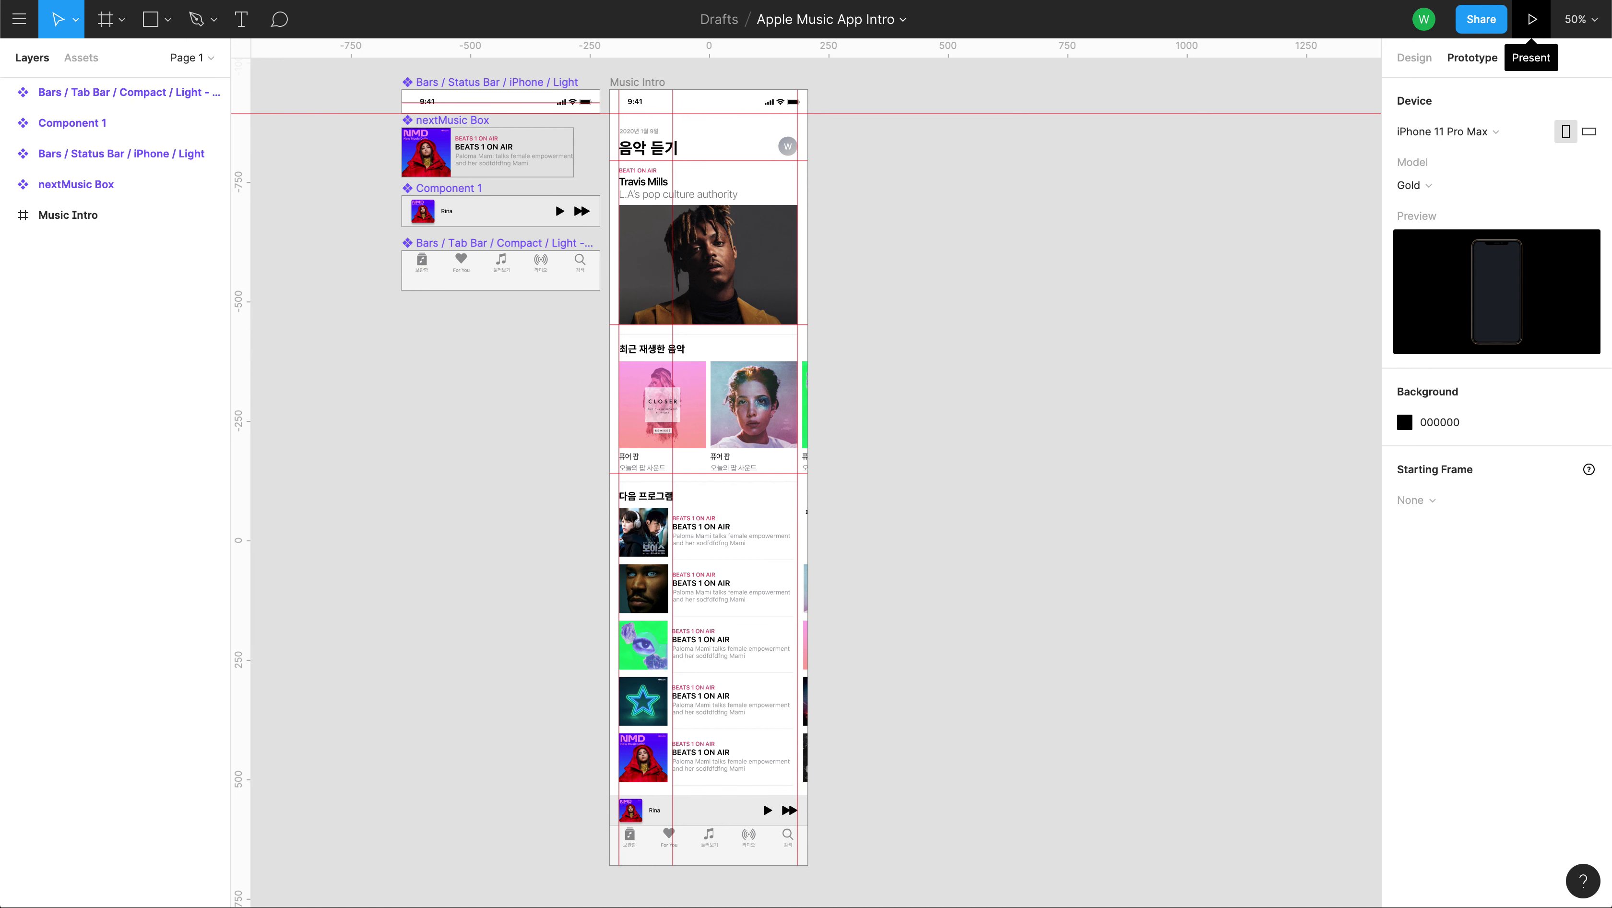
{"action": "left_click", "coordinate": [1596, 25]}
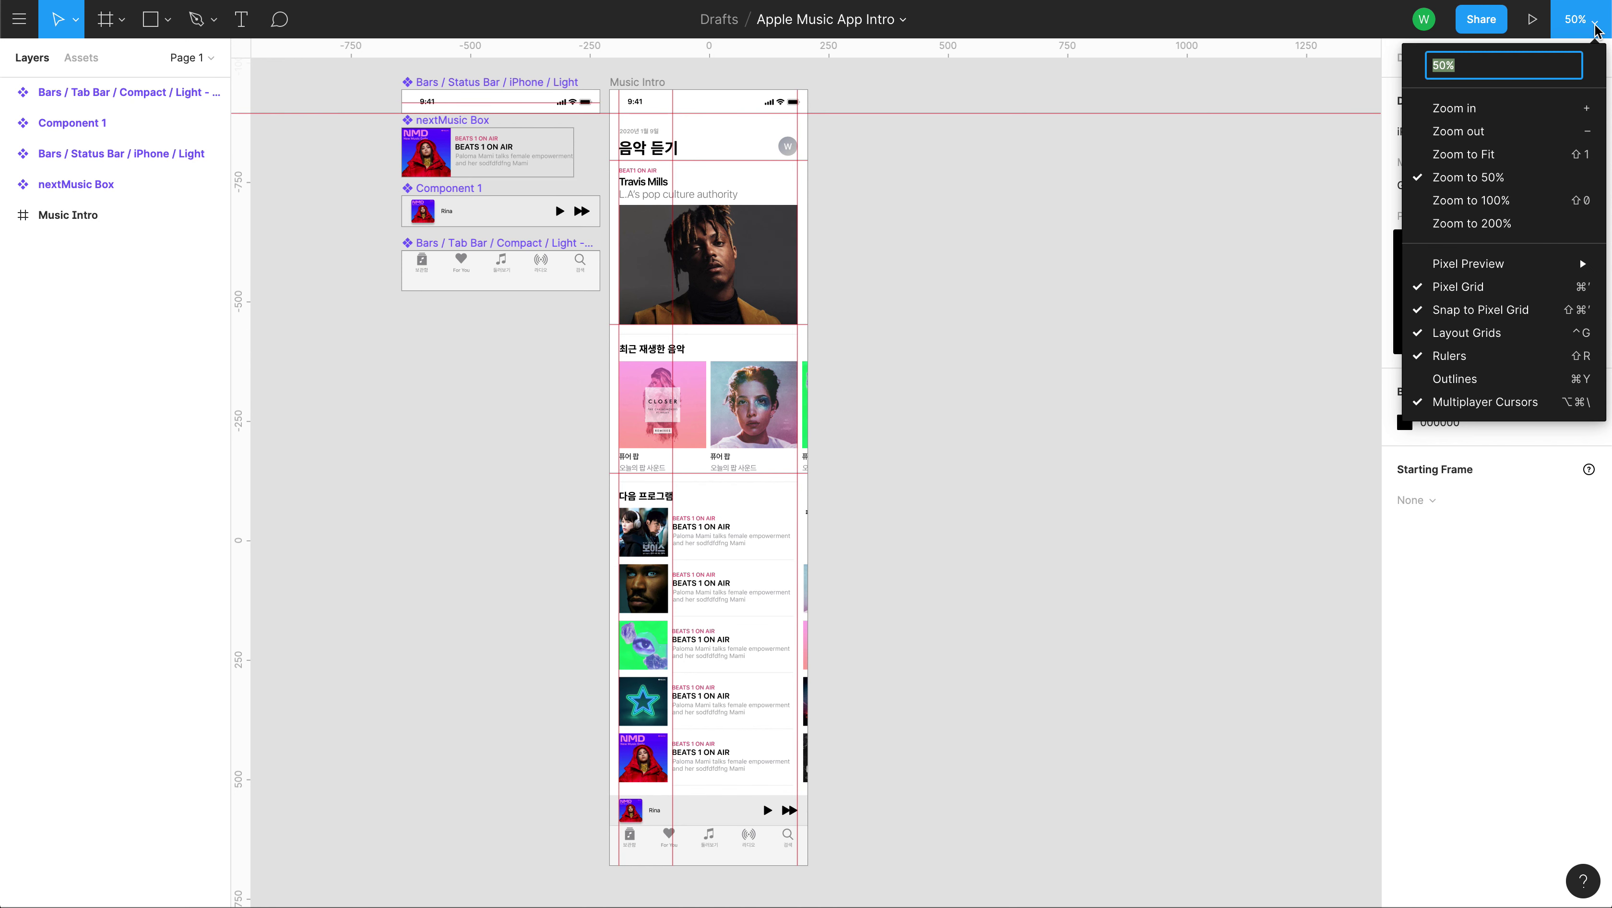
{"action": "mouse_move", "coordinate": [1524, 263]}
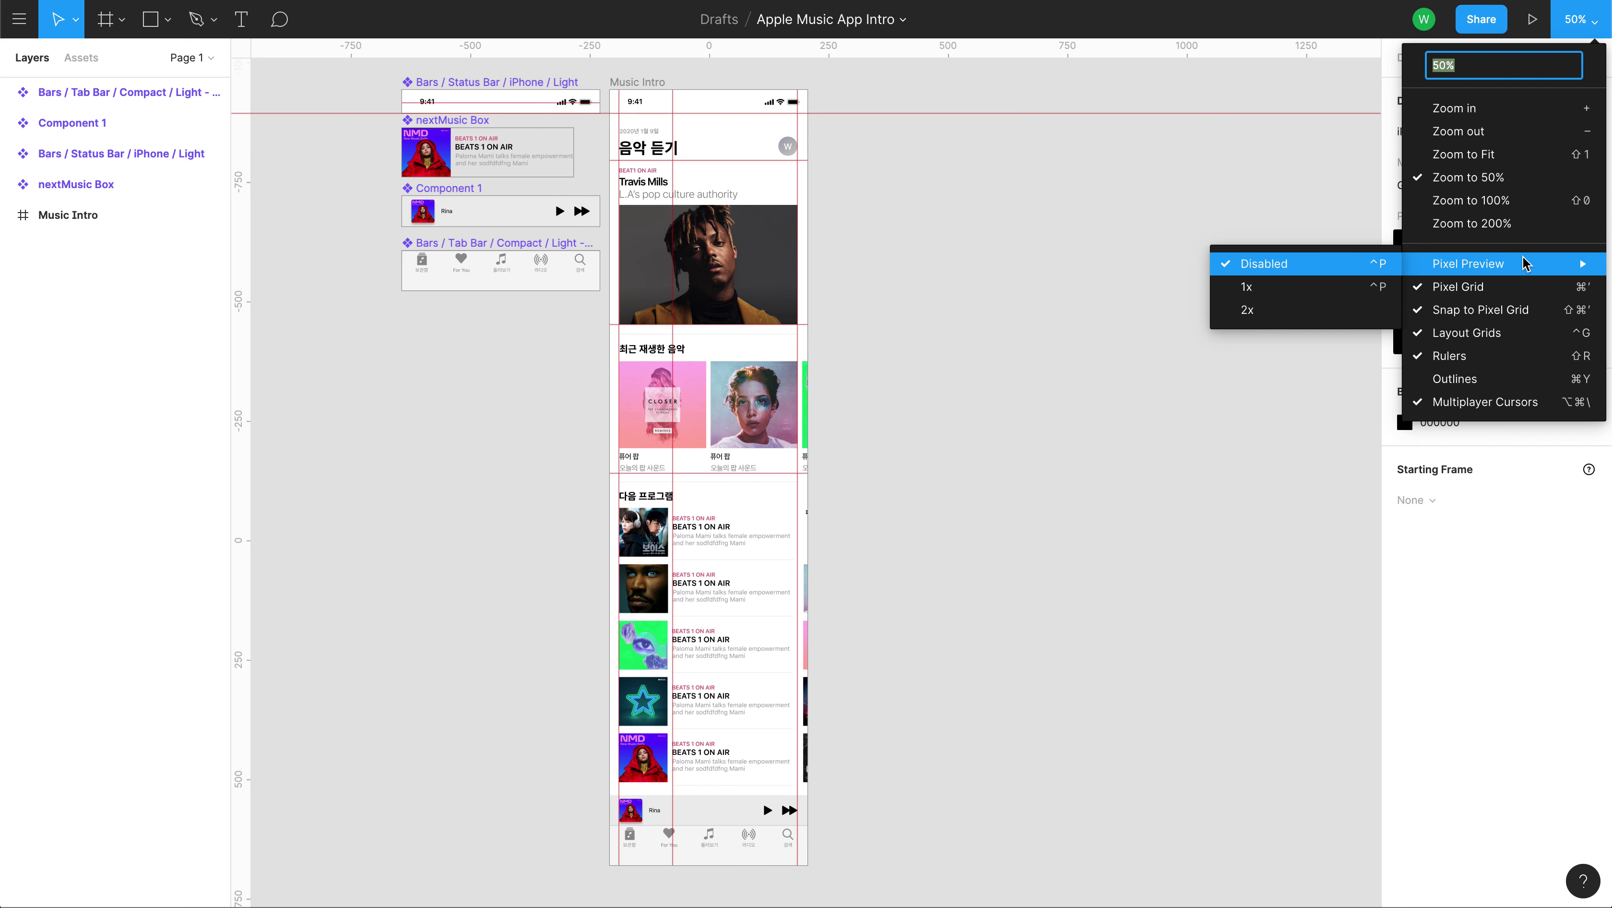
{"action": "left_click", "coordinate": [1148, 313]}
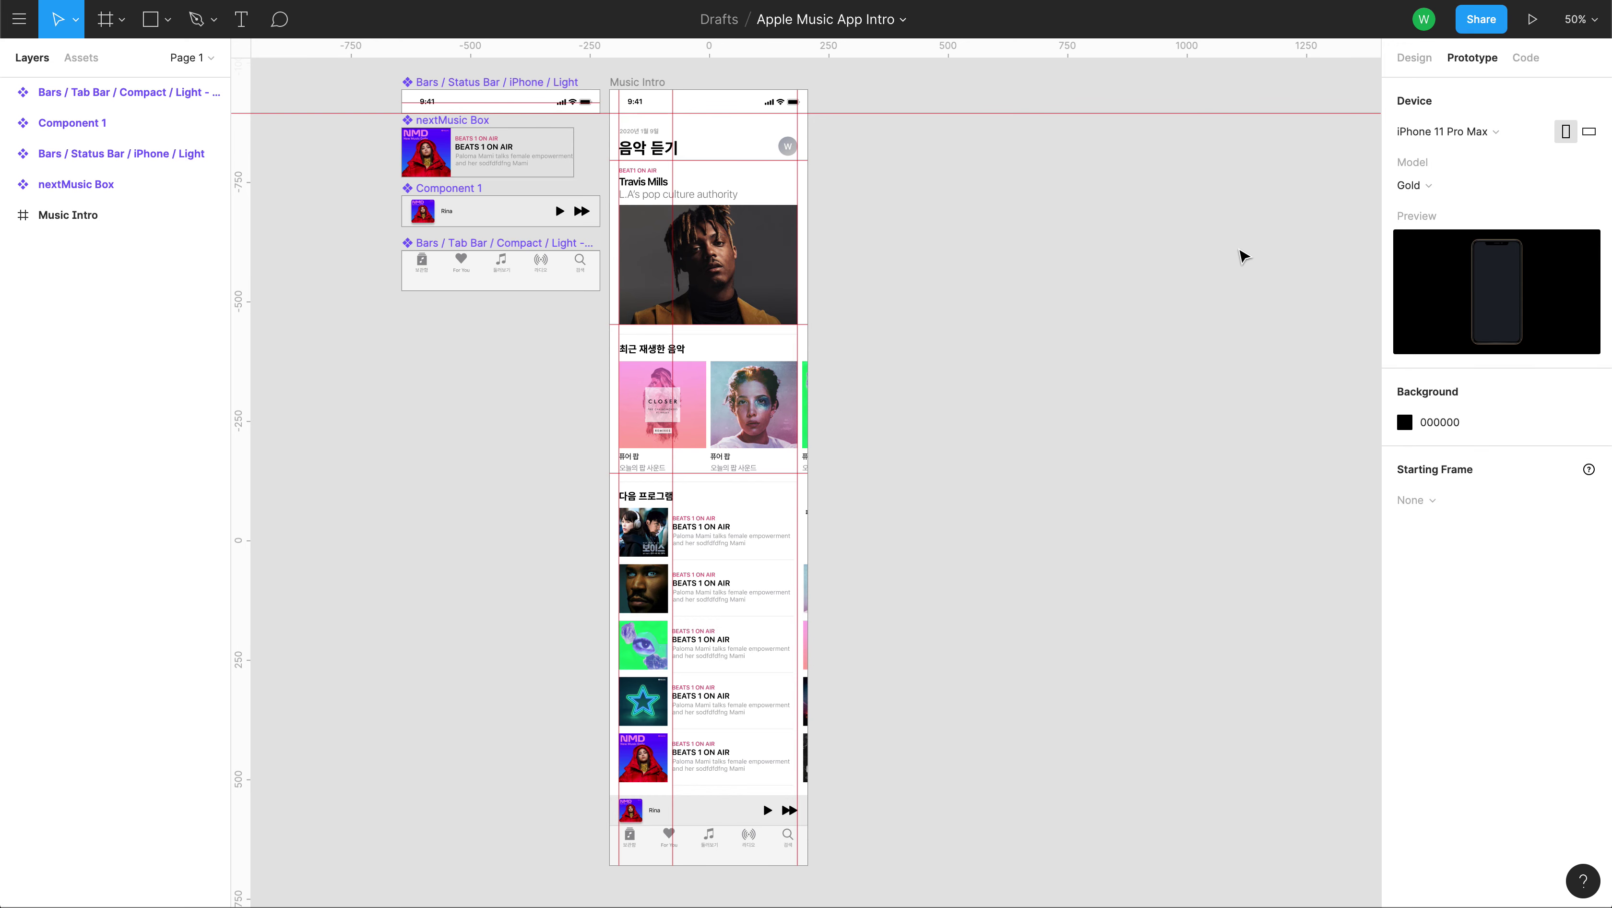
{"action": "left_click", "coordinate": [1417, 59]}
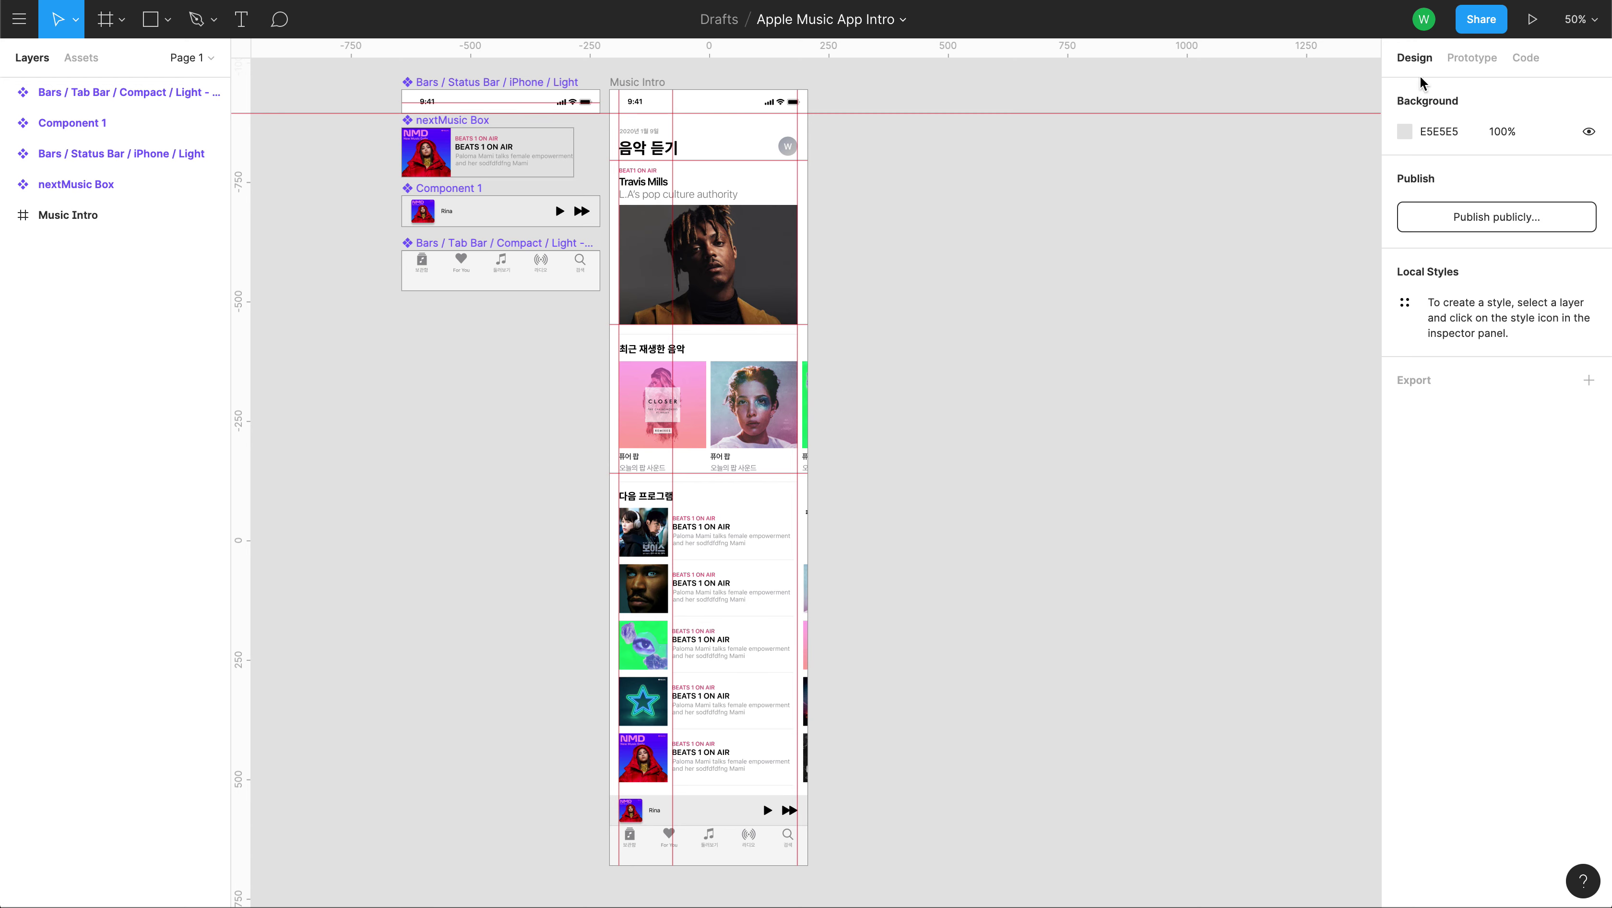
Cancel the publish-to-community settings, then add a 1x PNG export setting to the page.
{"action": "left_click", "coordinate": [1494, 219]}
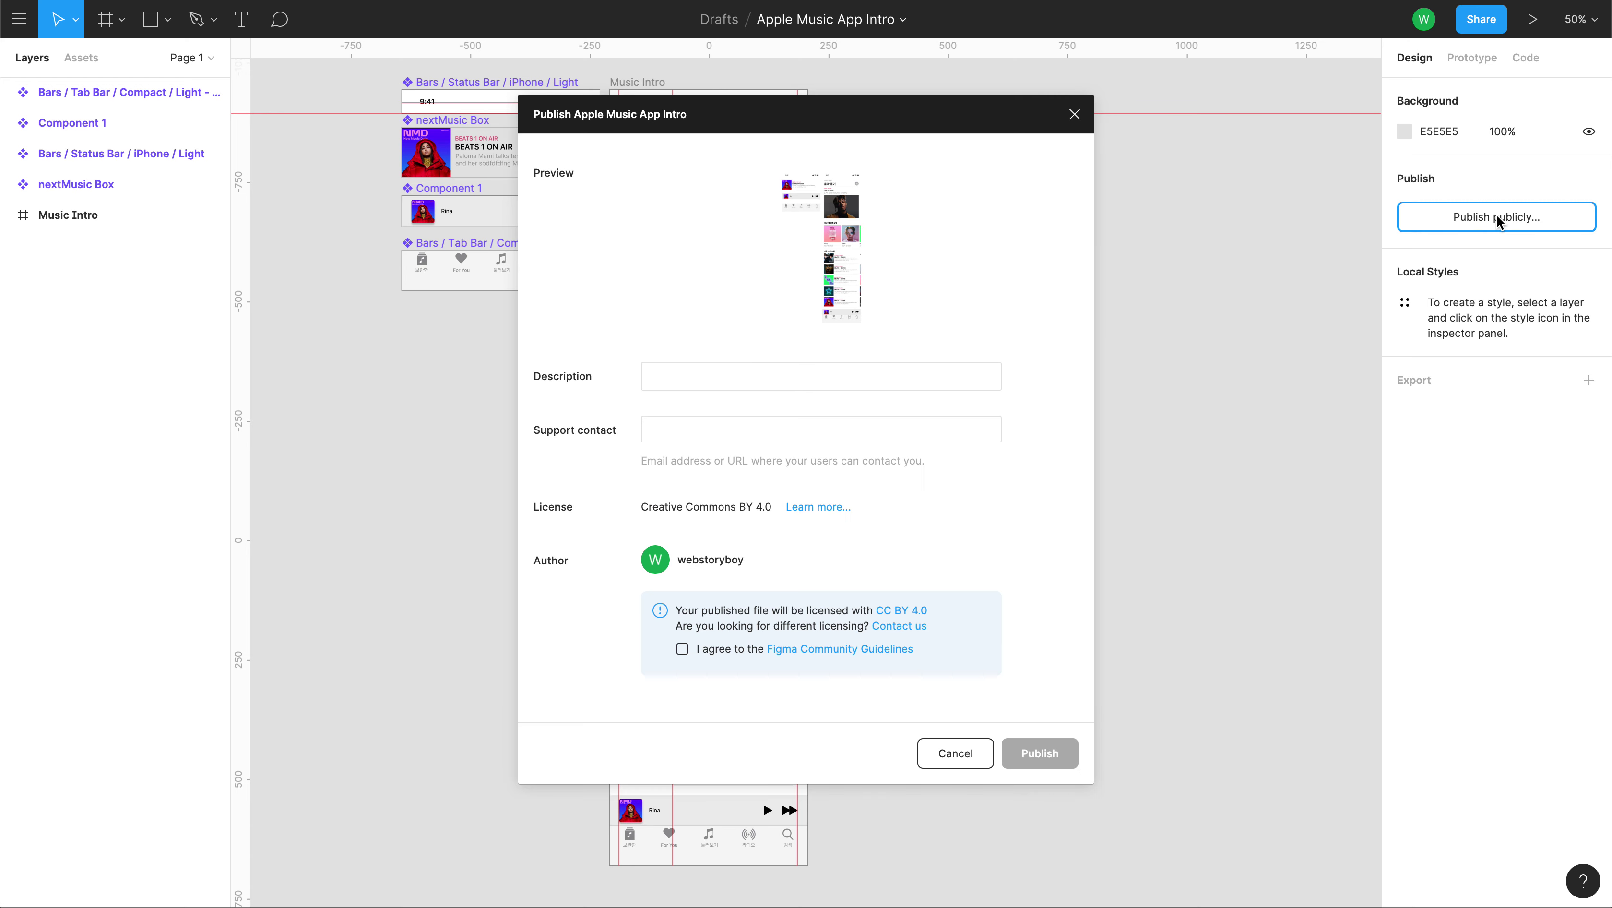
{"action": "left_click", "coordinate": [1073, 116]}
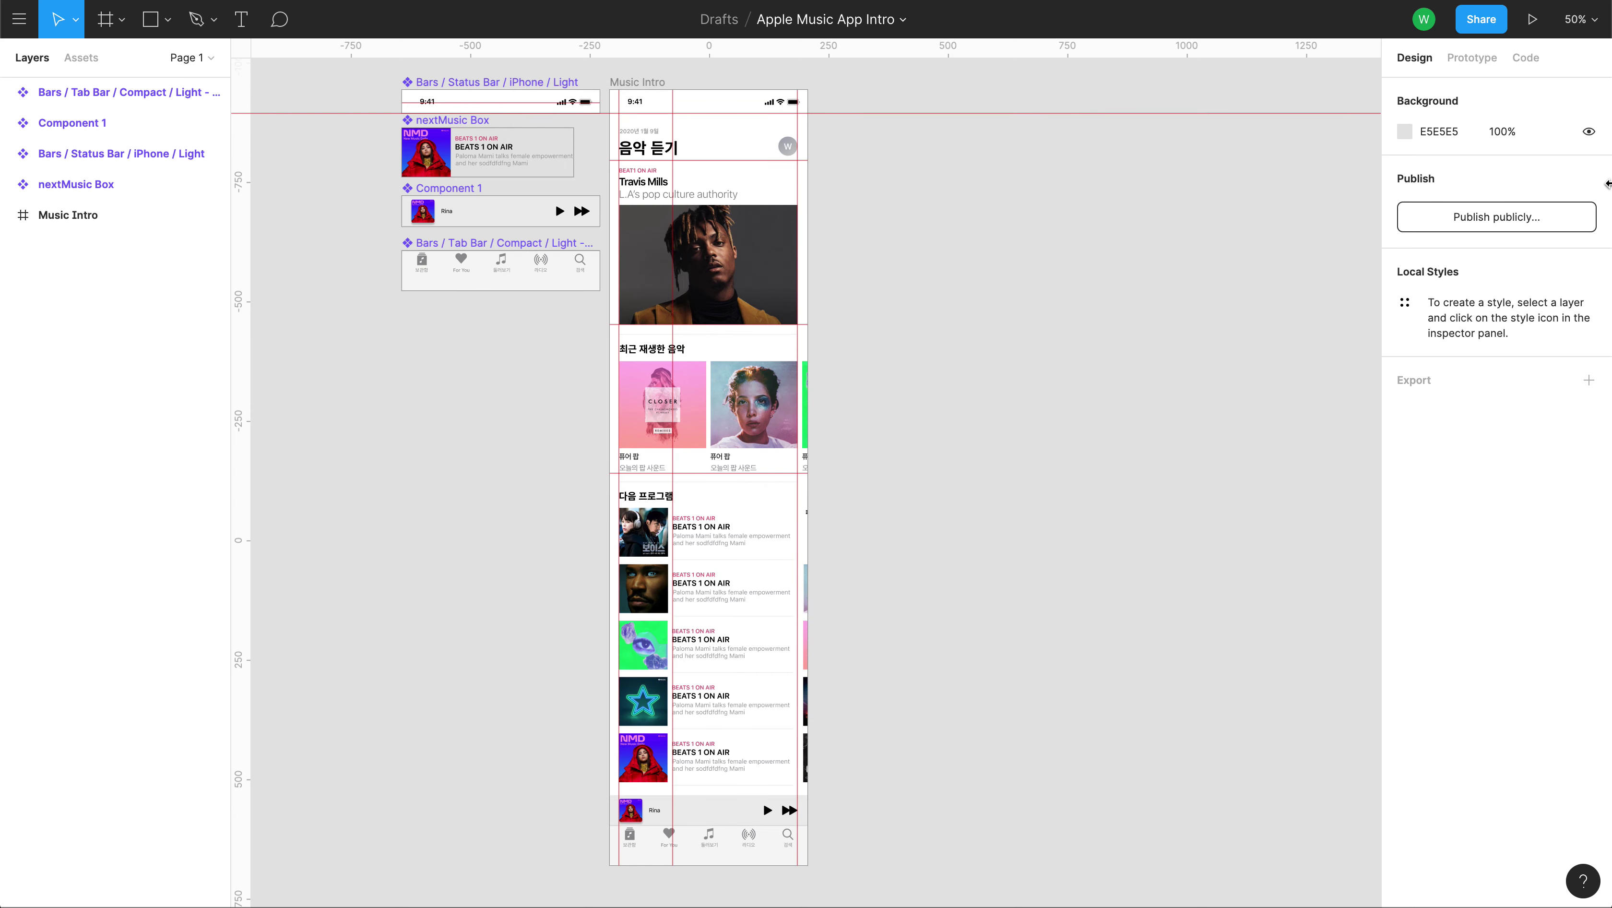
{"action": "left_click", "coordinate": [1422, 382]}
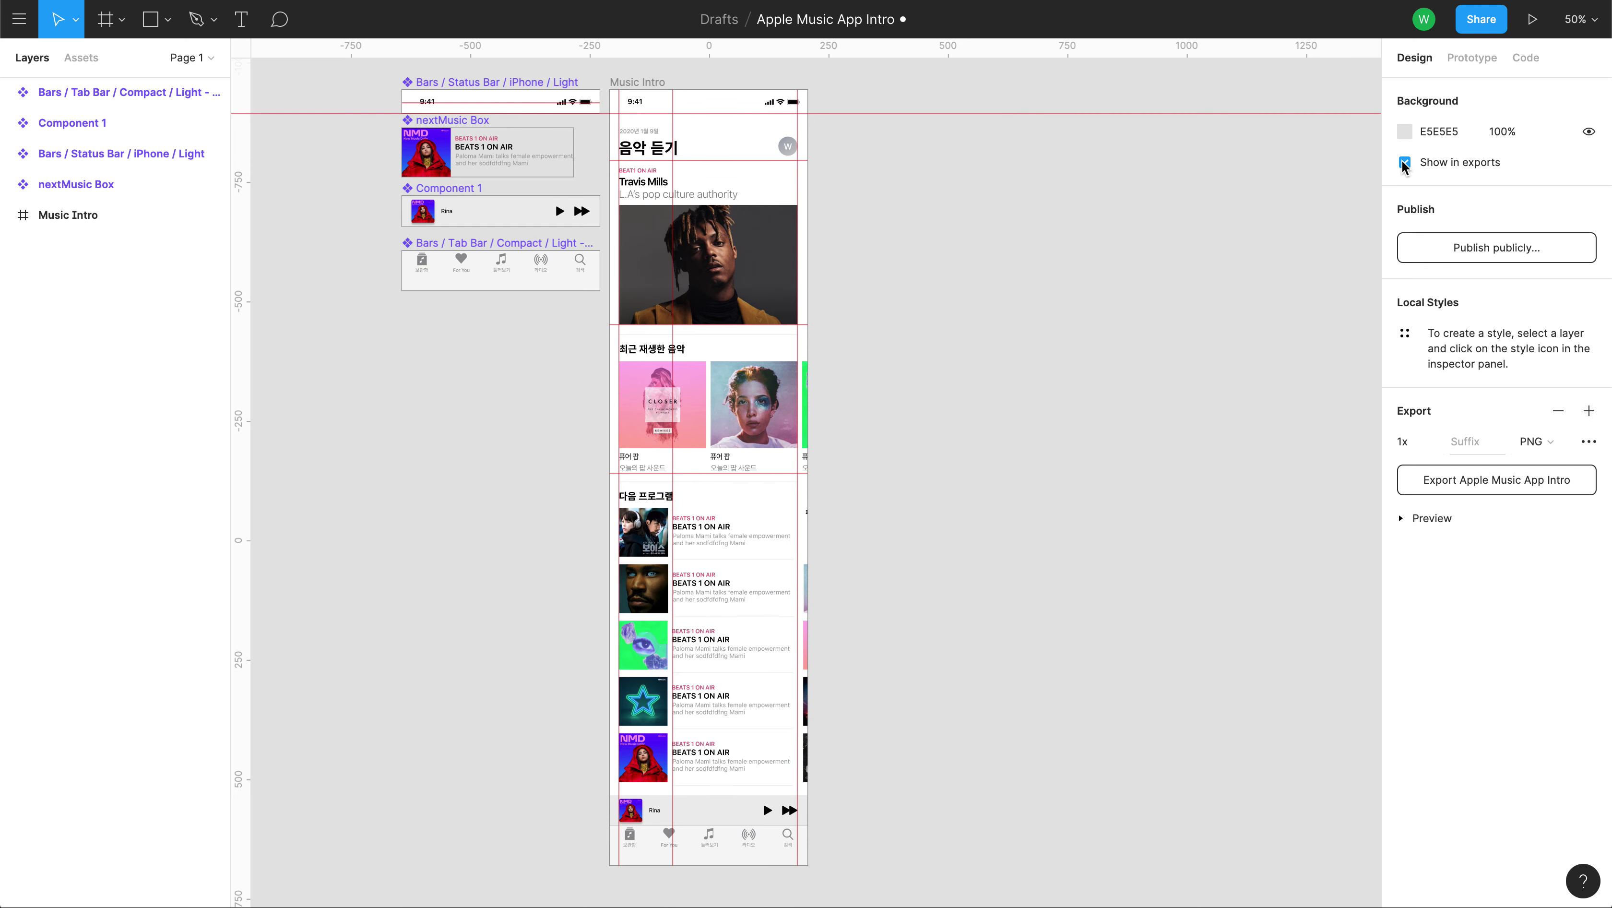
Check the page's CSS code and its iPhone 11 Pro Max (Gold) prototype settings.
{"action": "left_click", "coordinate": [1526, 59]}
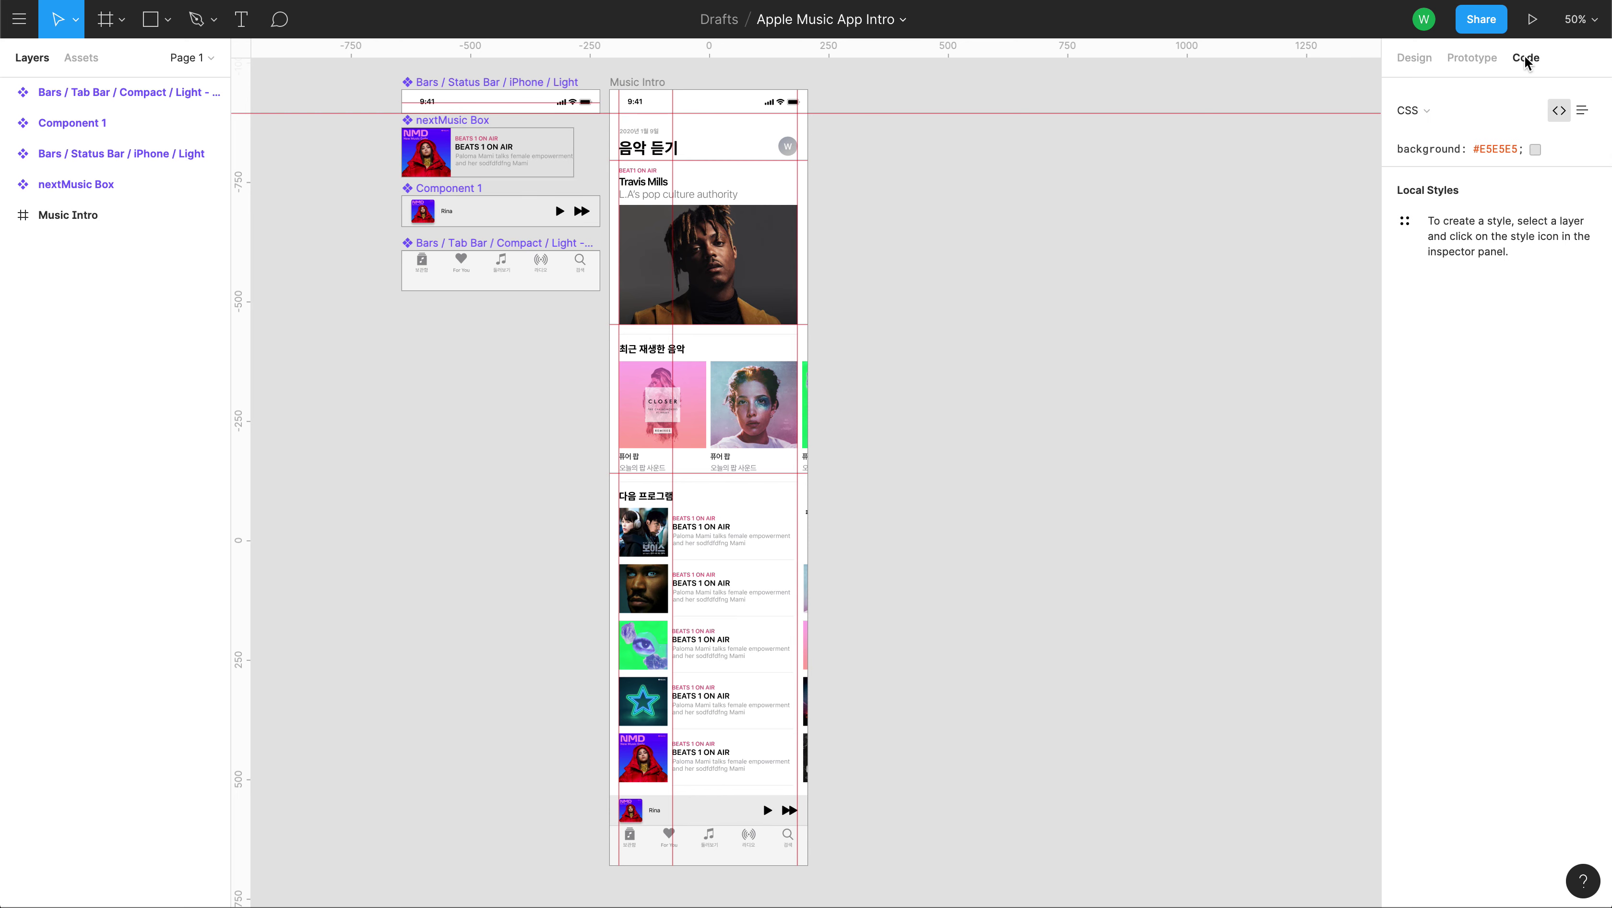
{"action": "left_click", "coordinate": [1487, 59]}
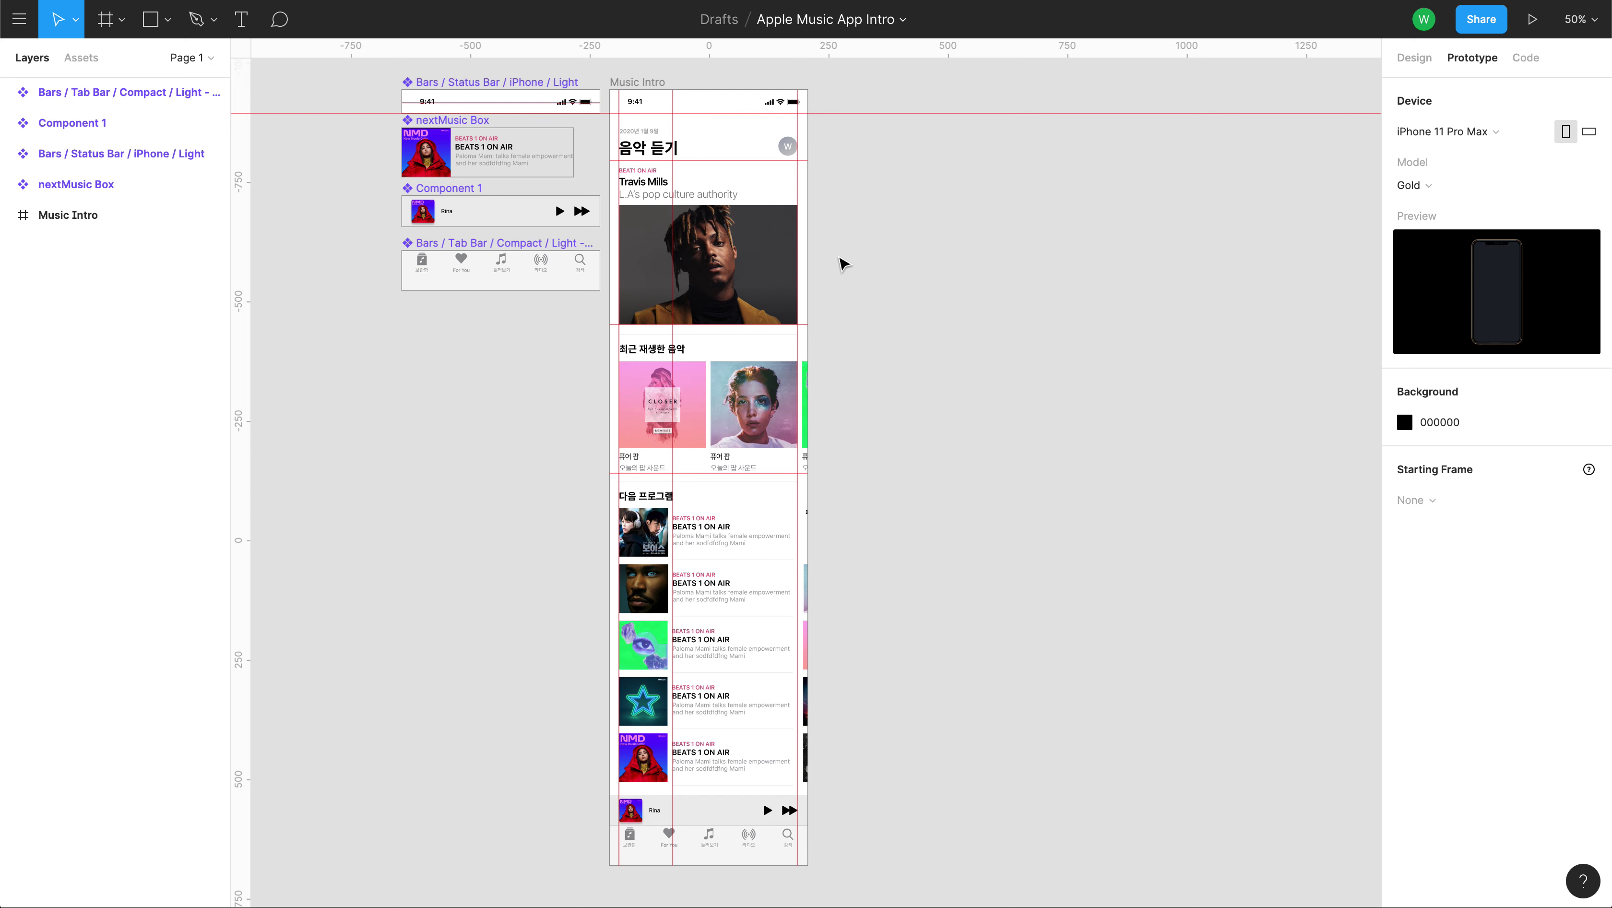
{"action": "mouse_move", "coordinate": [568, 189]}
{"action": "left_click", "coordinate": [19, 21]}
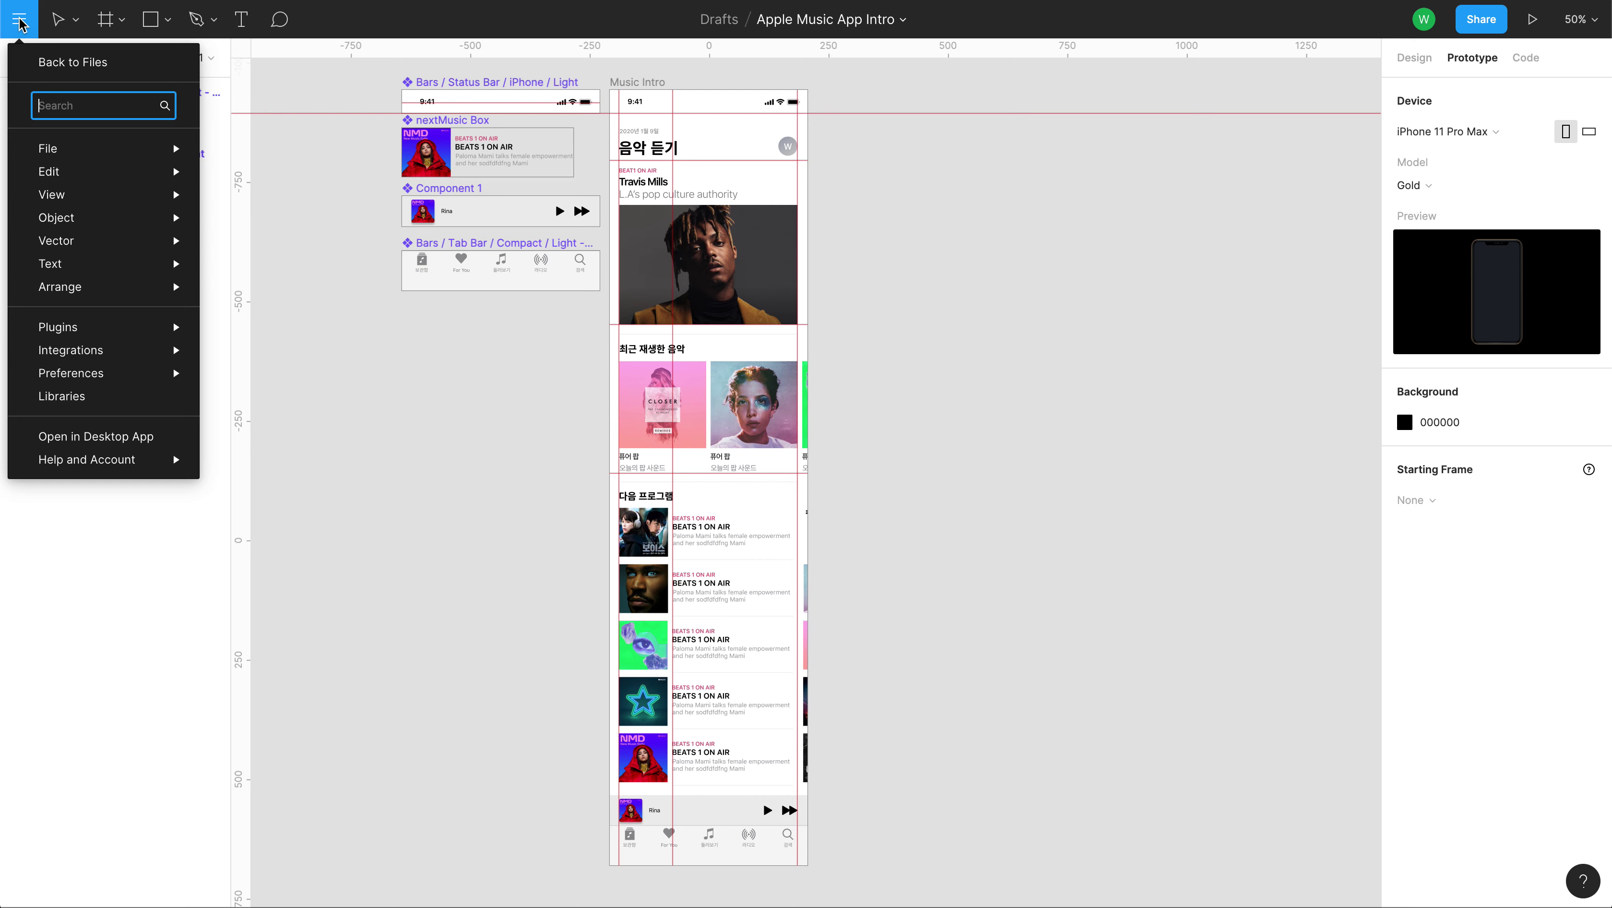
Export all 7 marked assets, including the page, icons and Rectangle 30, as a zip download.
{"action": "mouse_move", "coordinate": [119, 456]}
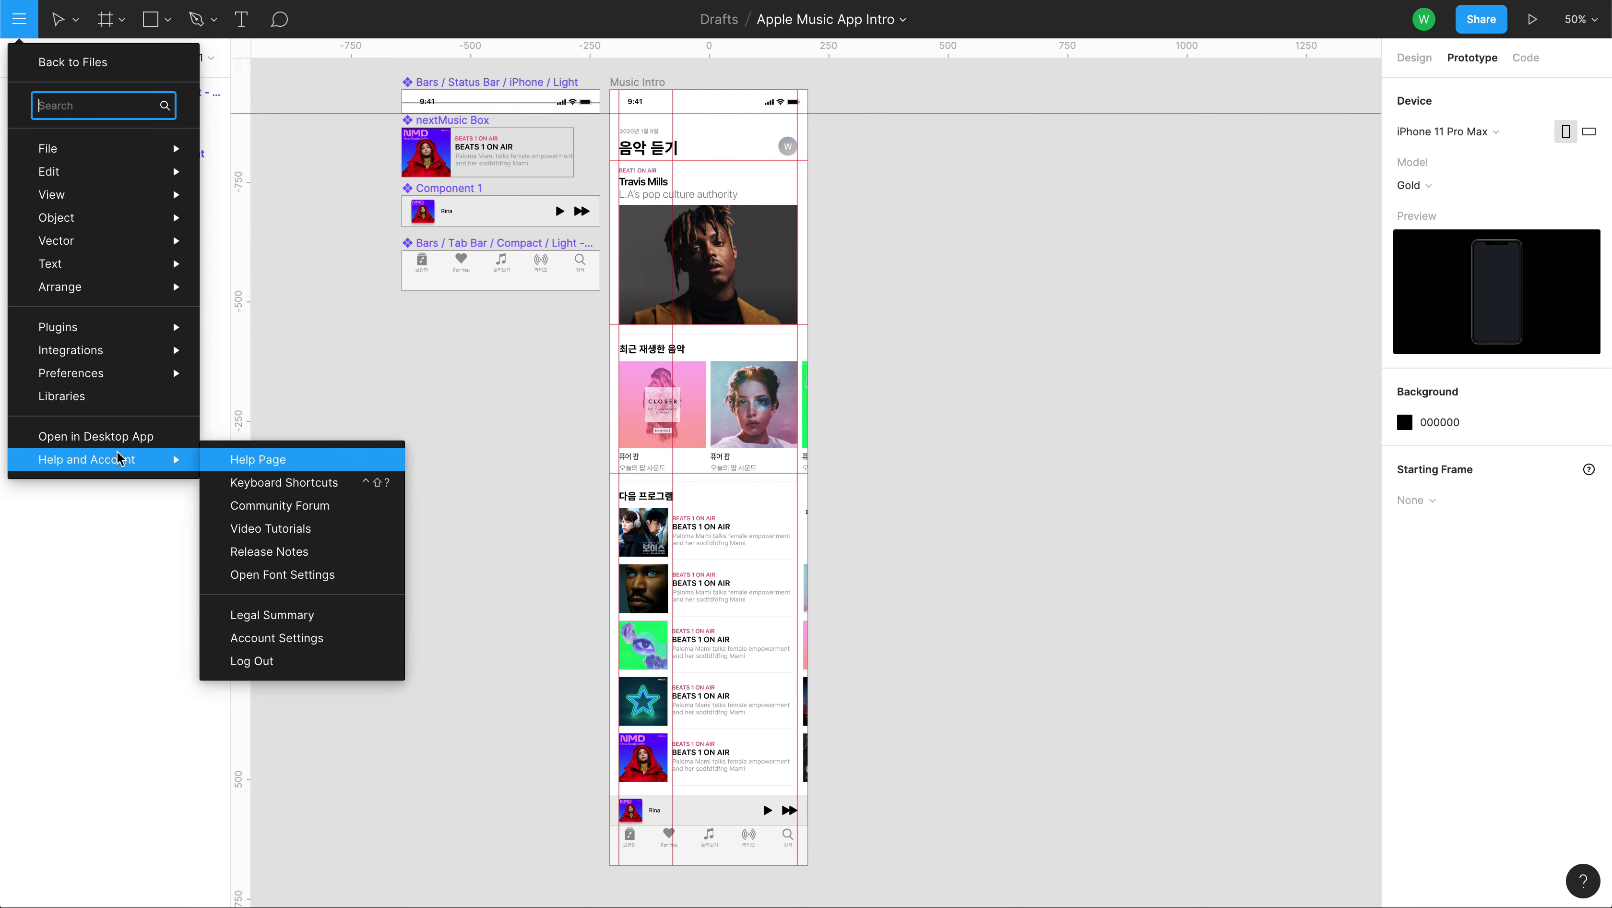
{"action": "mouse_move", "coordinate": [146, 295]}
{"action": "mouse_move", "coordinate": [149, 156]}
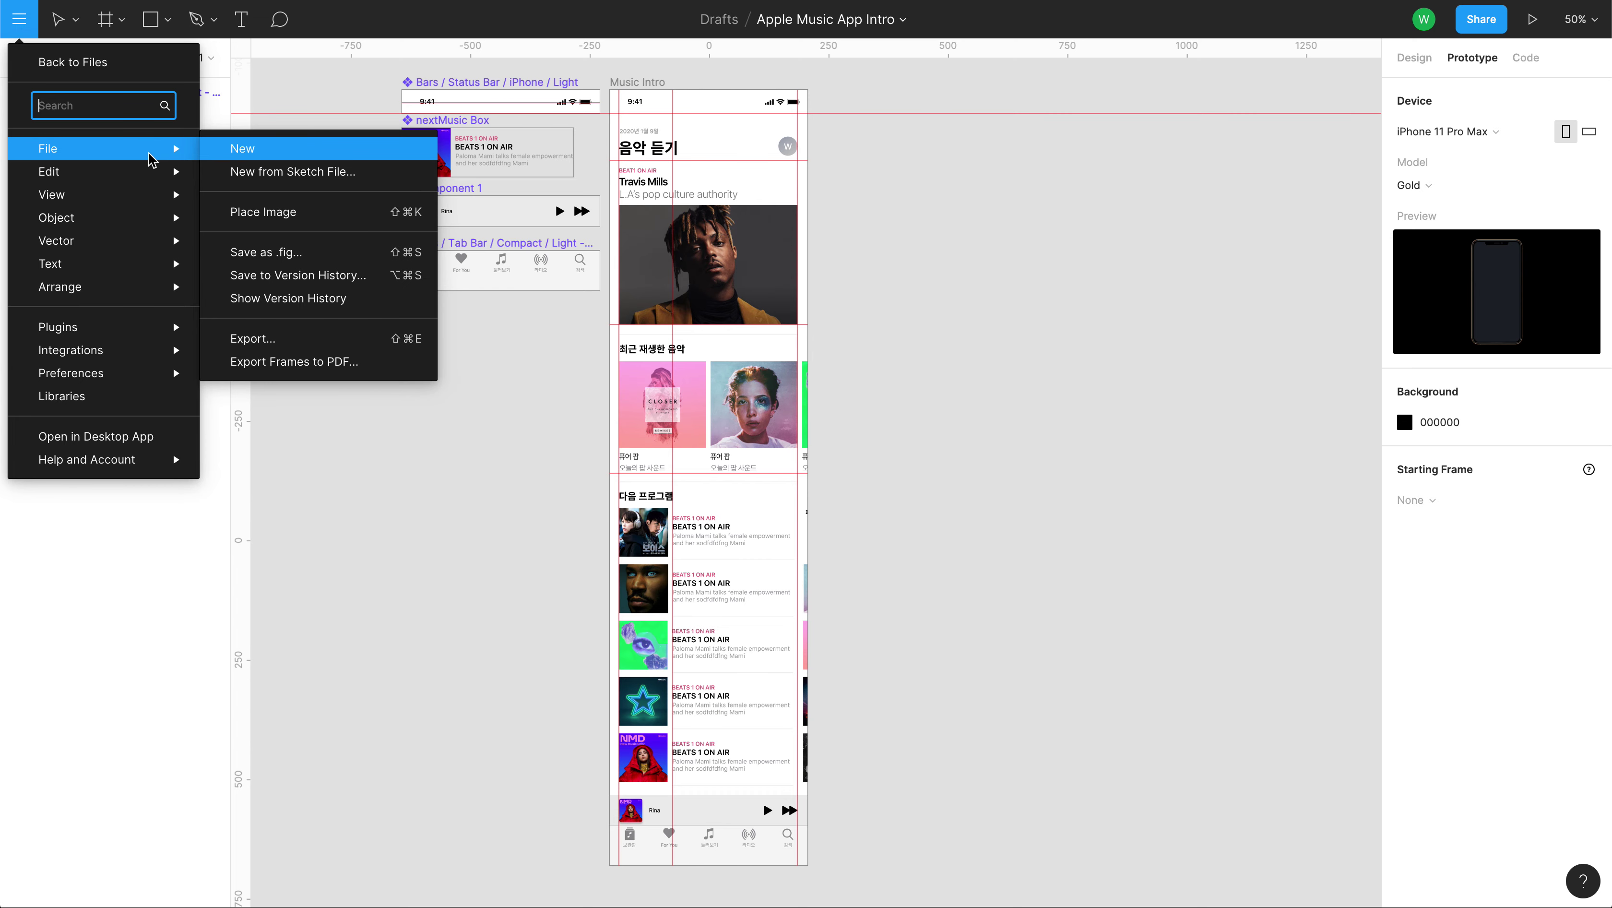
{"action": "left_click", "coordinate": [290, 343]}
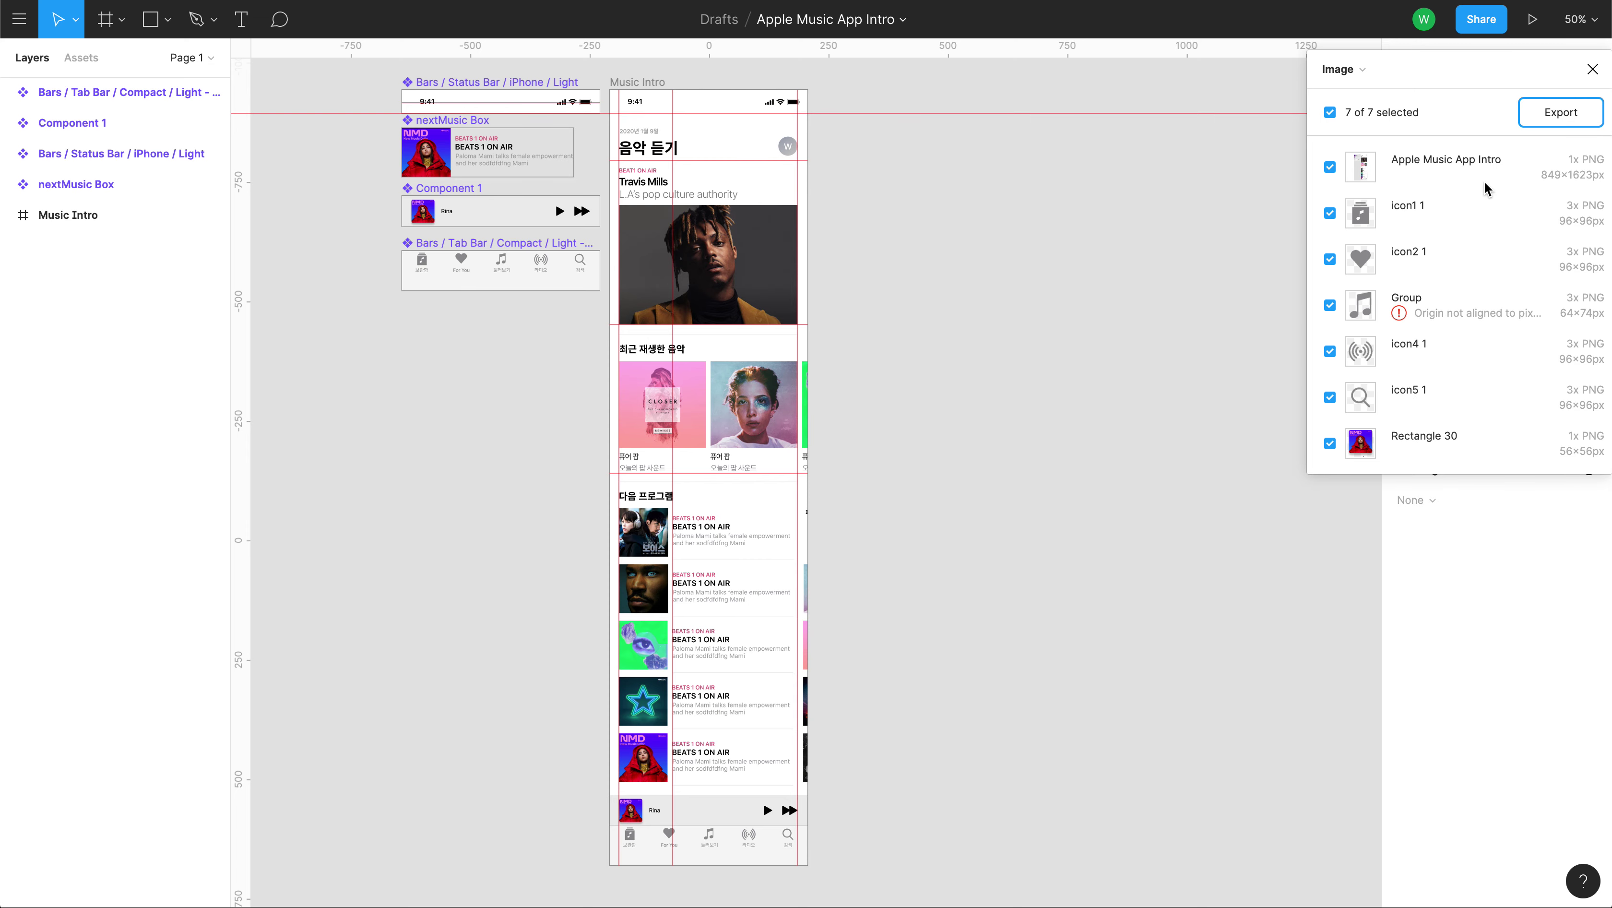
{"action": "left_click", "coordinate": [1549, 121]}
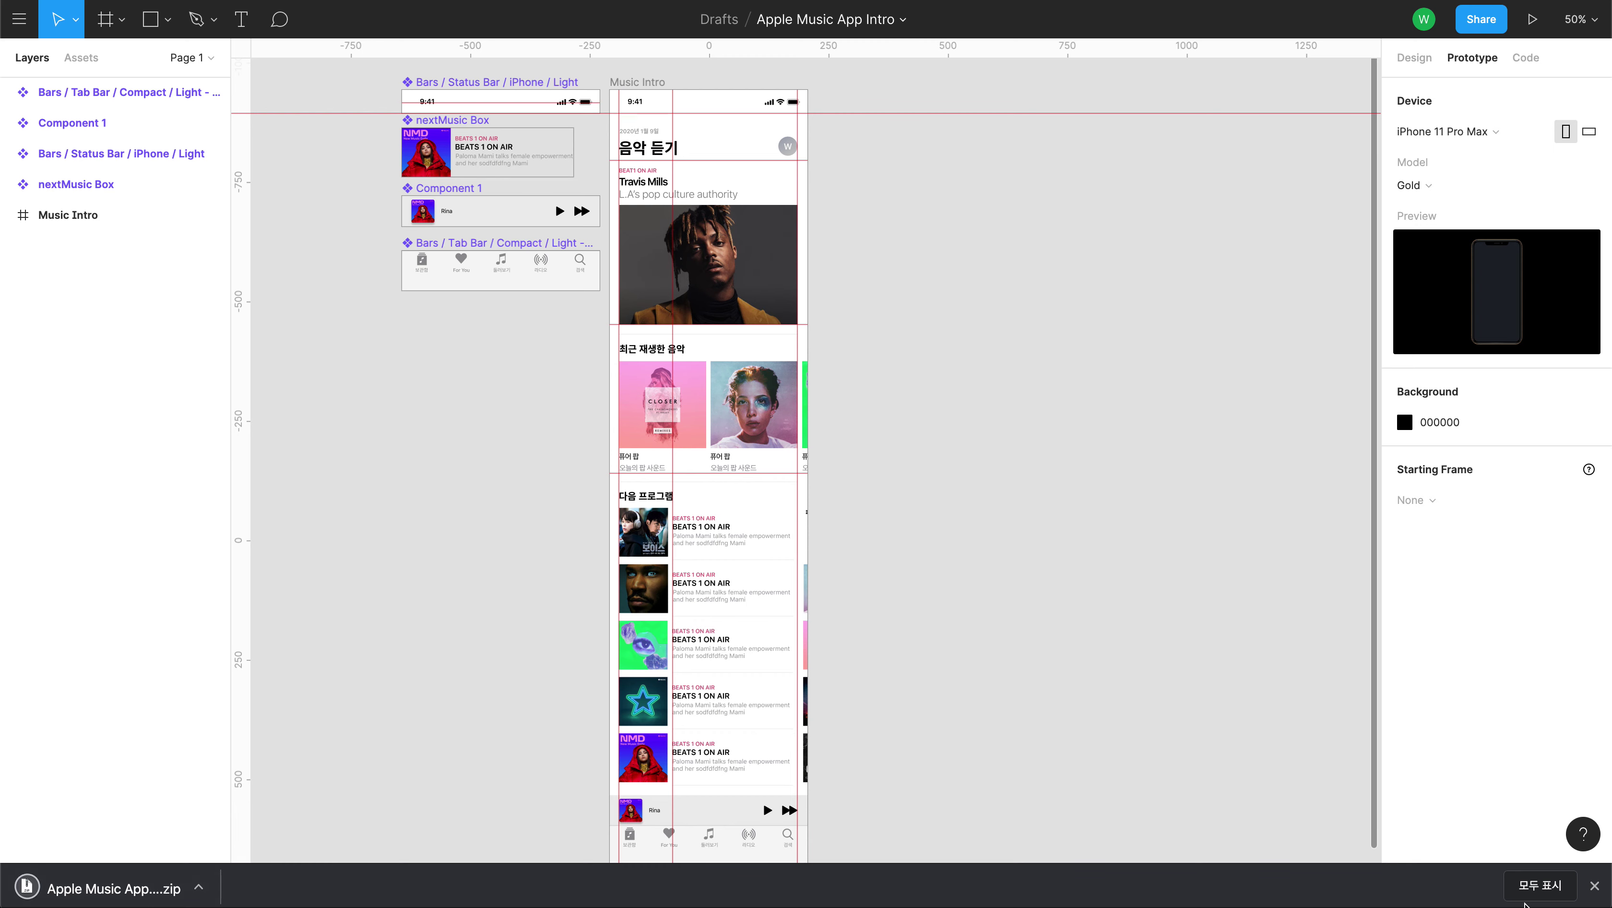
{"action": "left_click", "coordinate": [1594, 885]}
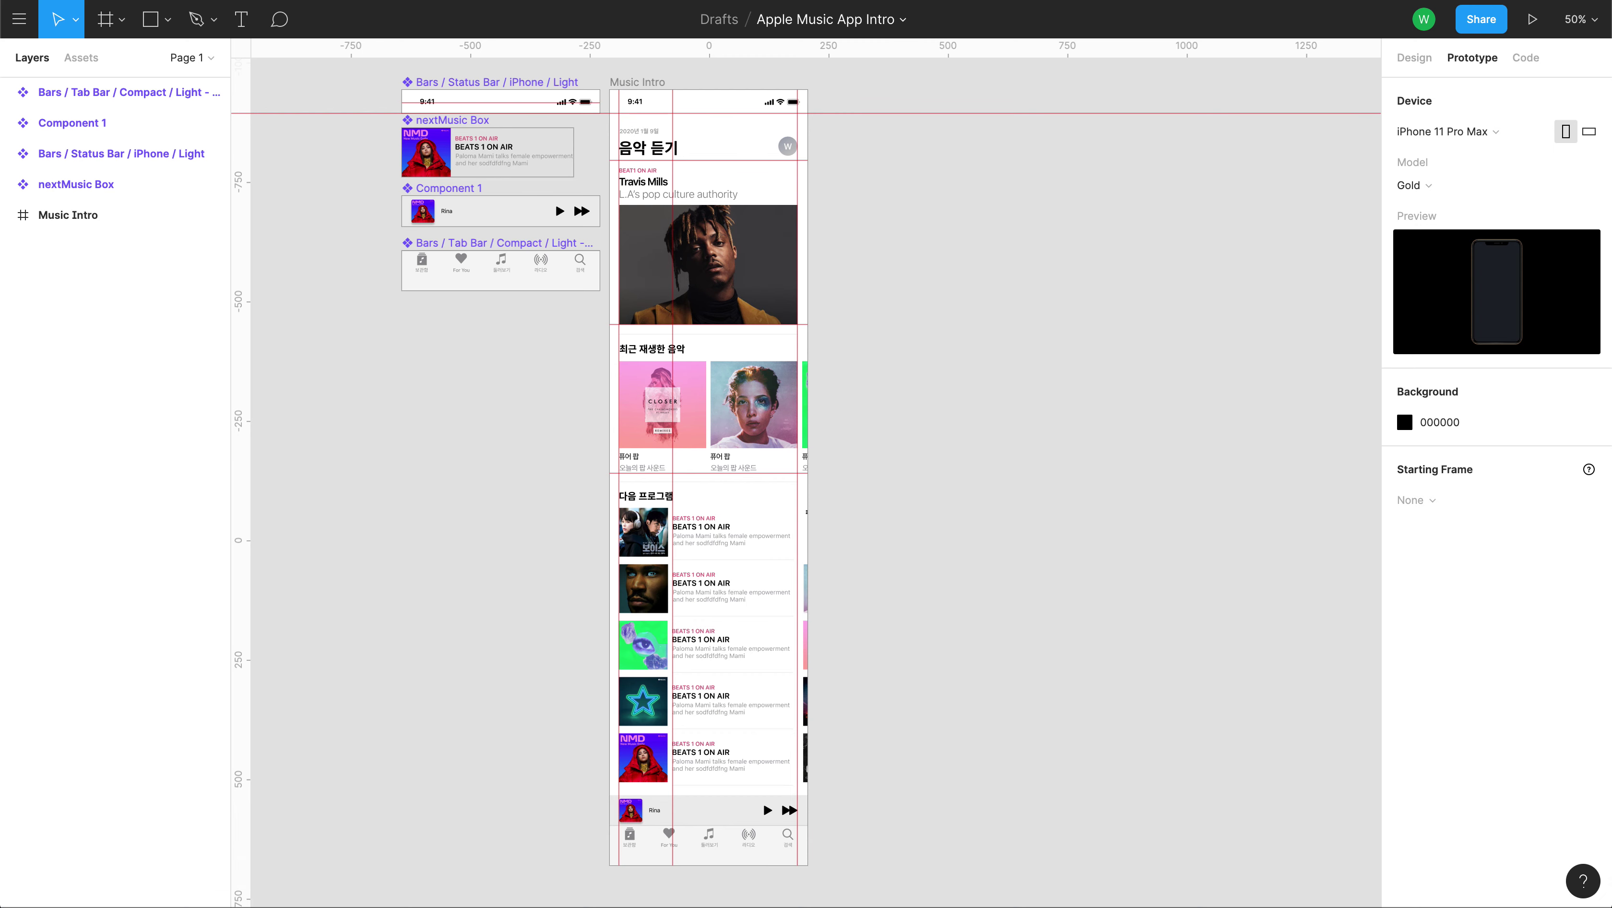
{"action": "left_click", "coordinate": [19, 19]}
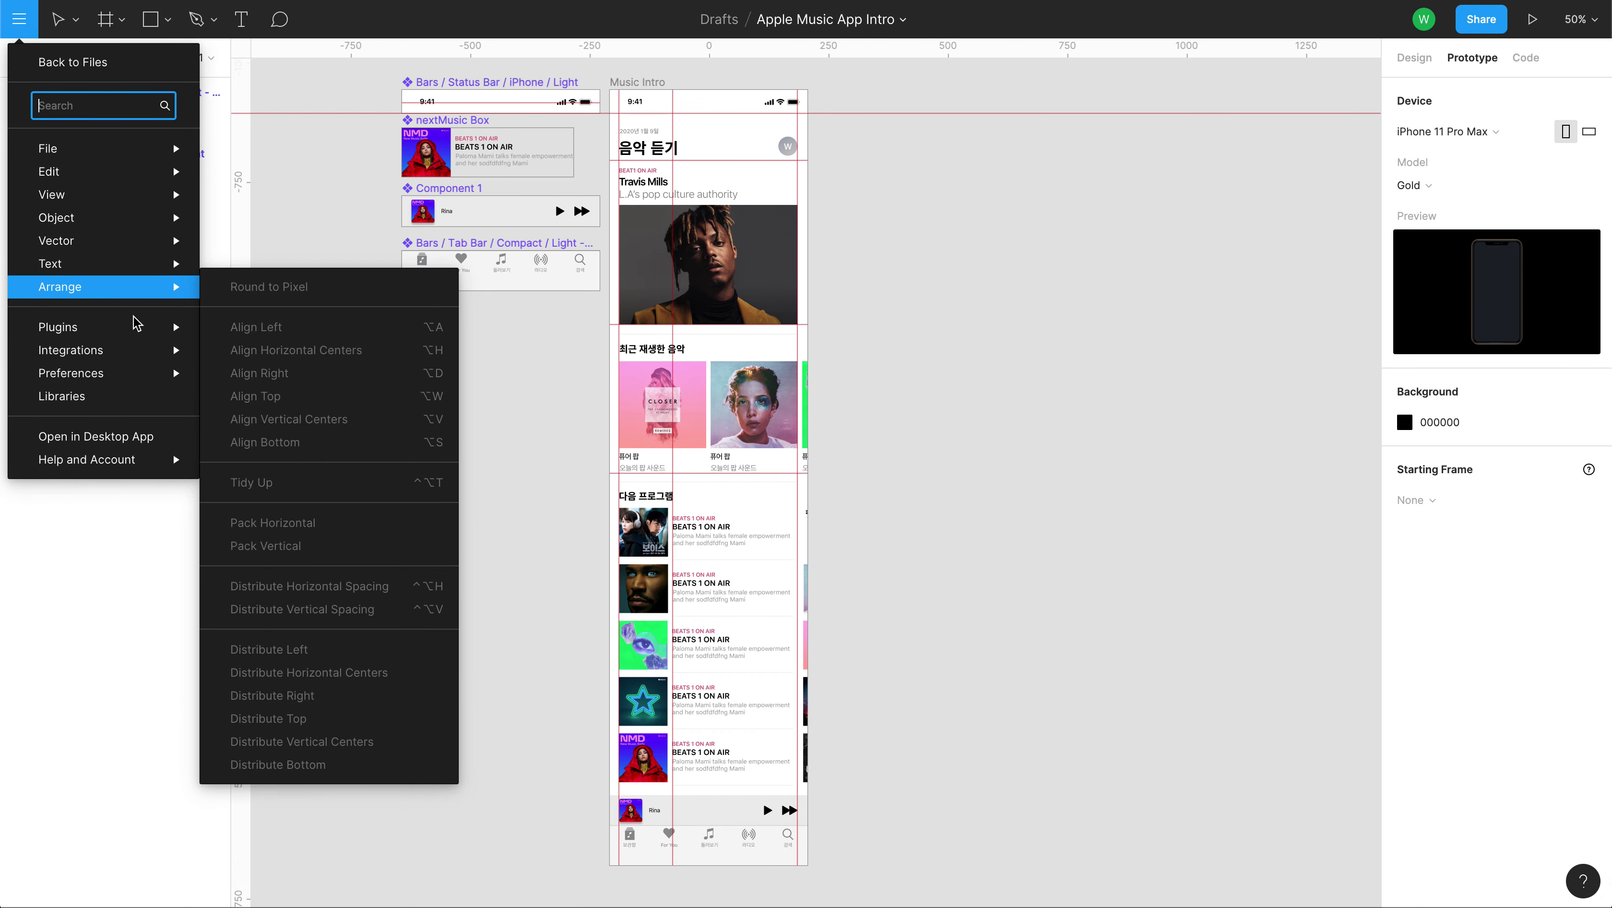
{"action": "mouse_move", "coordinate": [108, 352]}
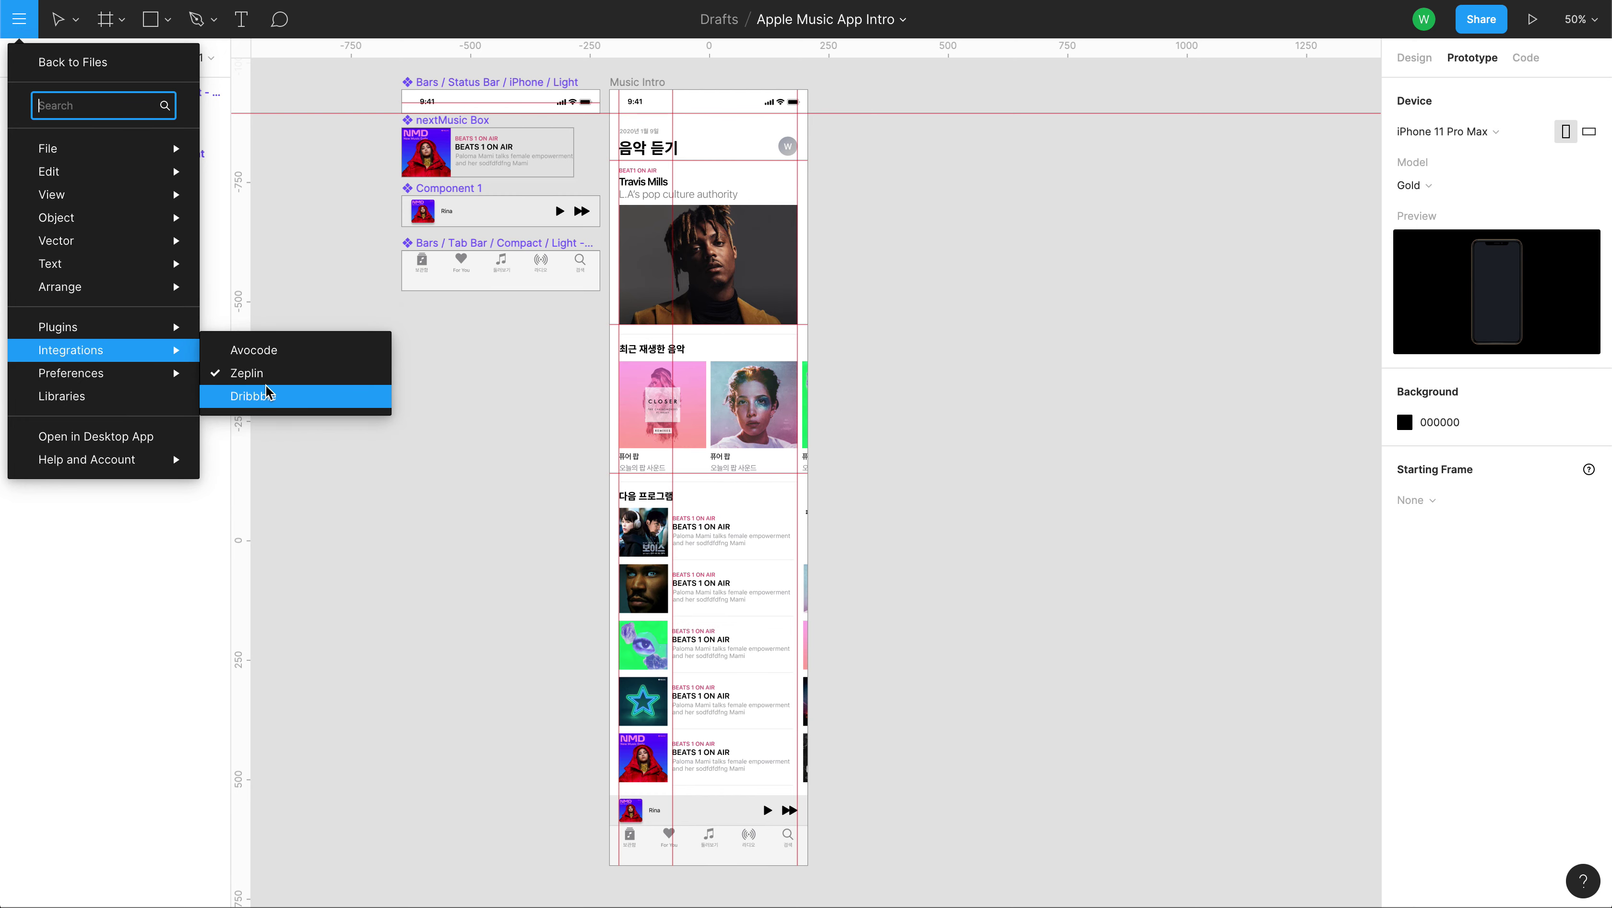
Export the five selected frames with Zeplin chosen as the destination instead of Images.
{"action": "mouse_move", "coordinate": [105, 158]}
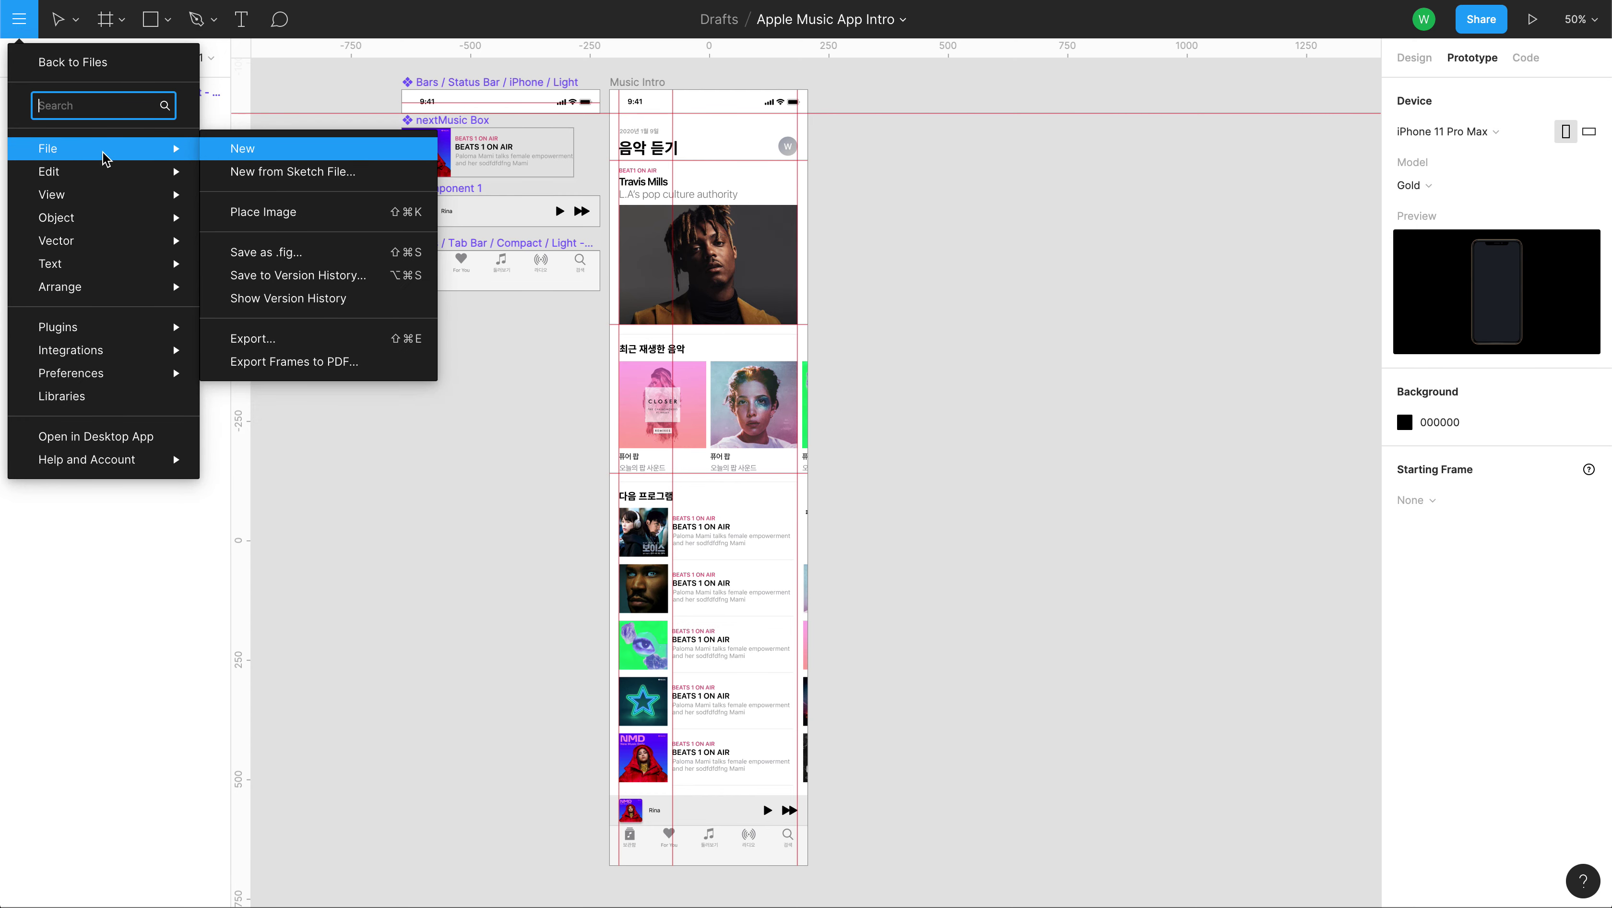
{"action": "left_click", "coordinate": [253, 349]}
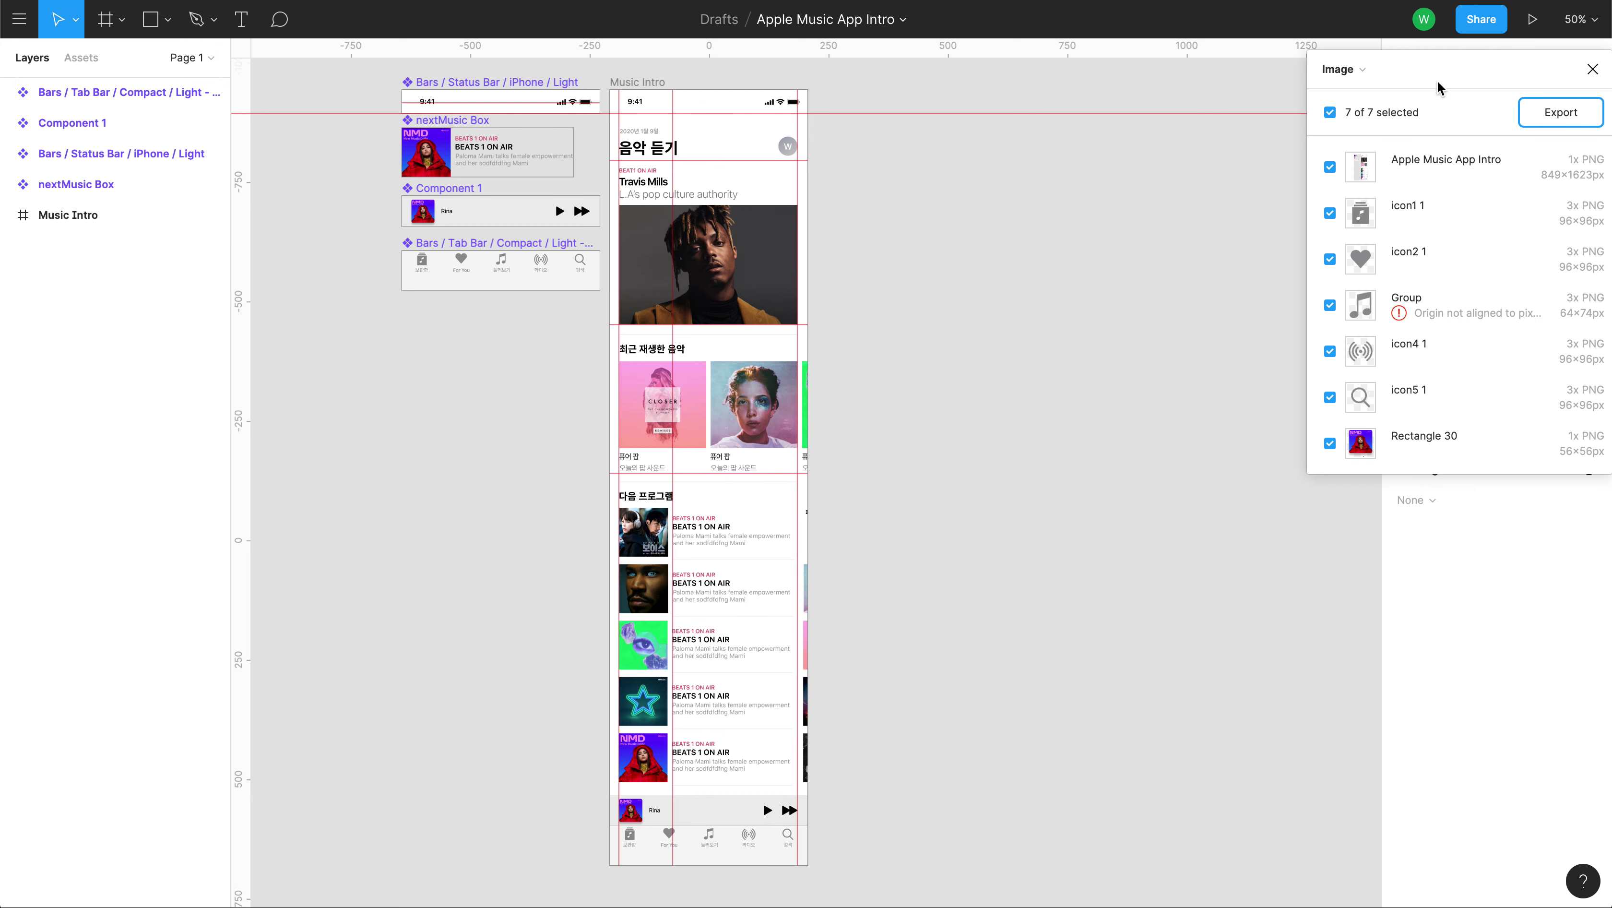
{"action": "left_click", "coordinate": [1351, 70]}
{"action": "left_click", "coordinate": [1350, 96]}
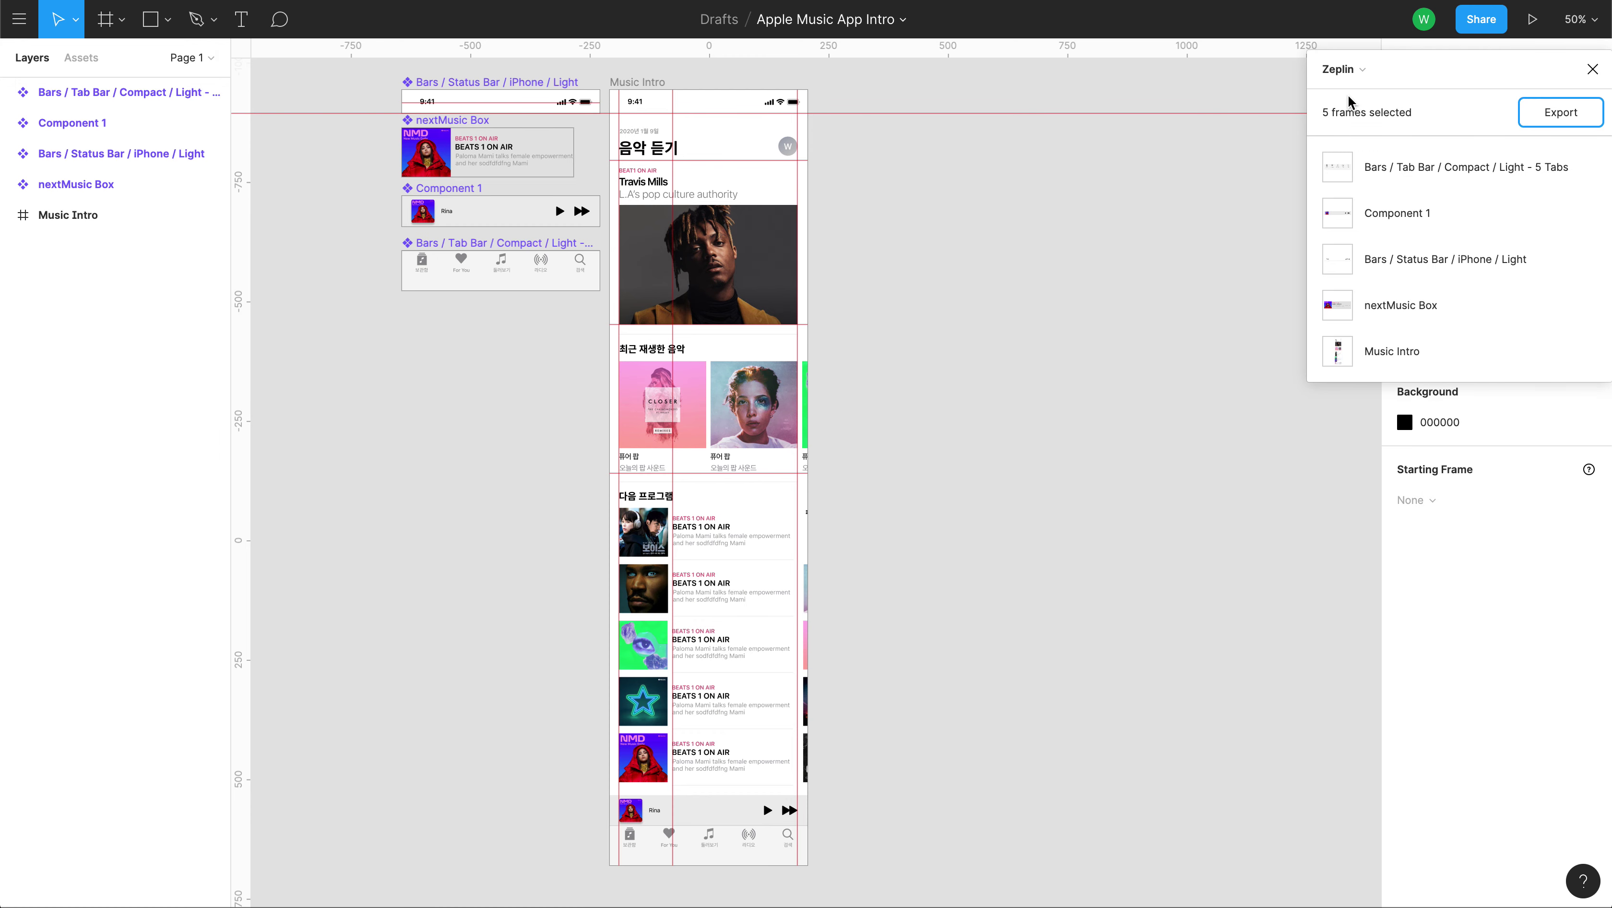
{"action": "left_click", "coordinate": [1565, 122]}
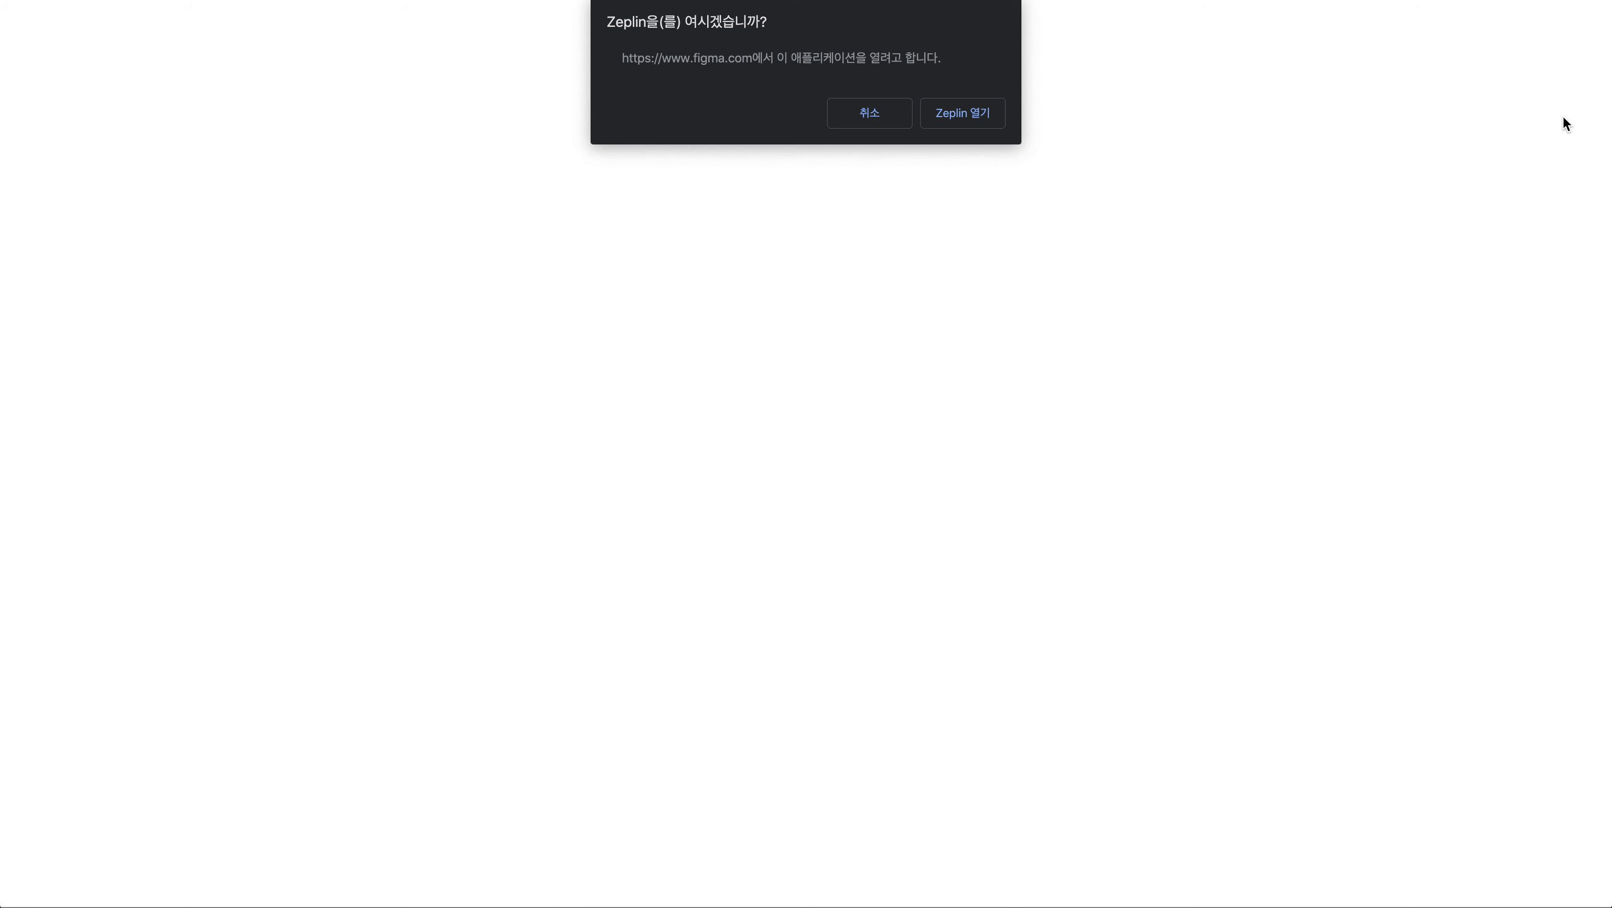
Open Zeplin from the browser, dismiss its folder prompt, and install the 2.8.1 update.
{"action": "left_click", "coordinate": [962, 114]}
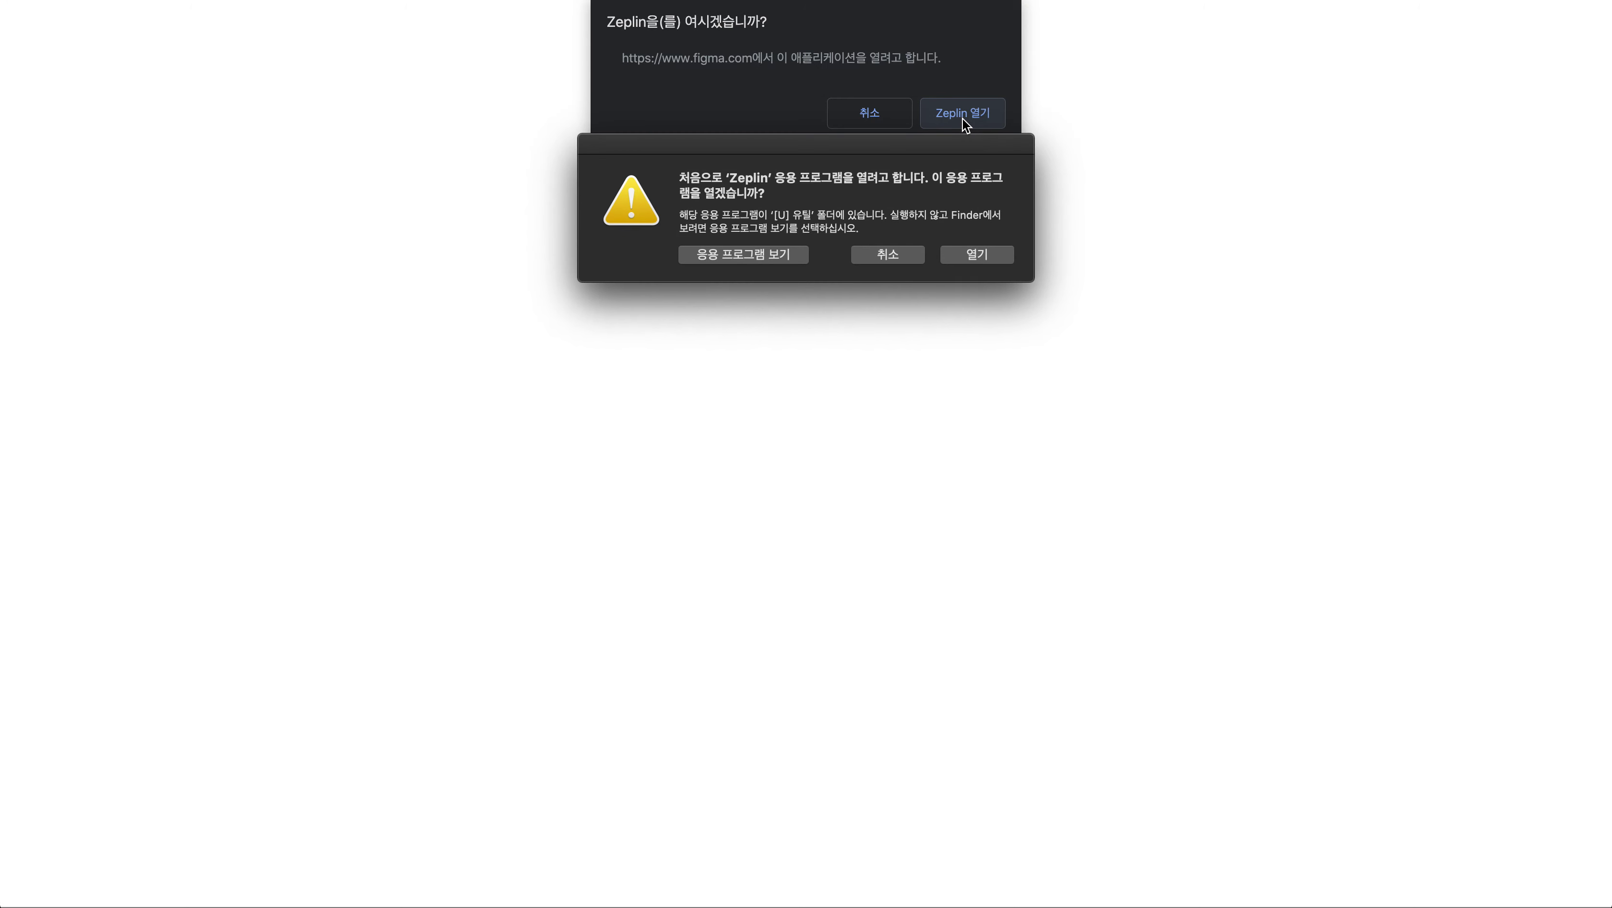
{"action": "left_click", "coordinate": [977, 254]}
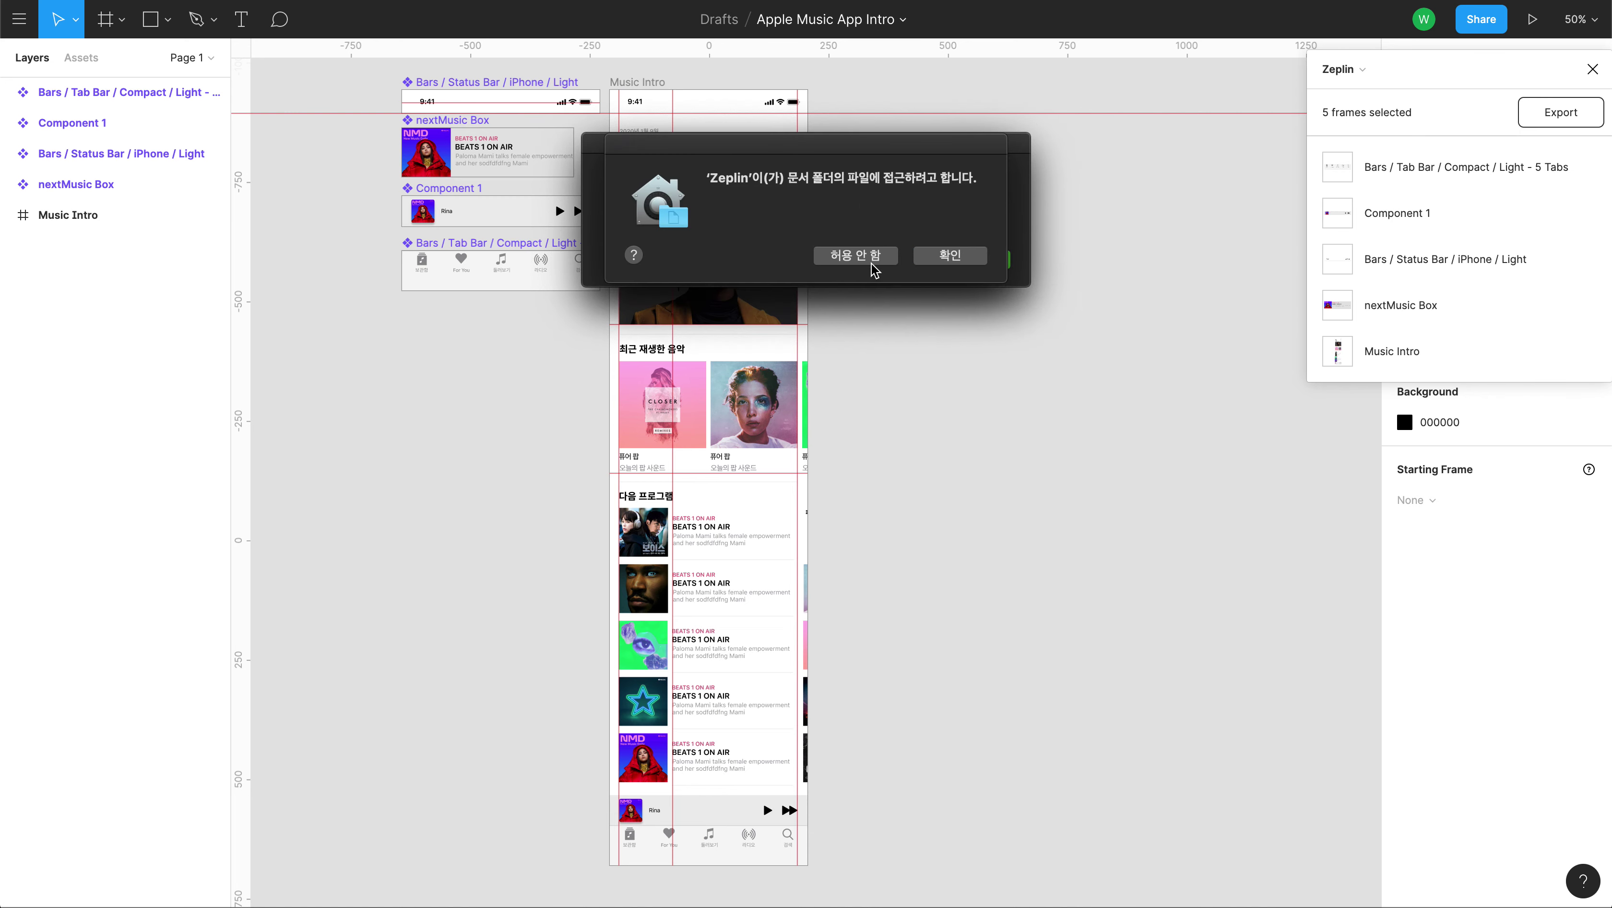
{"action": "left_click", "coordinate": [950, 257]}
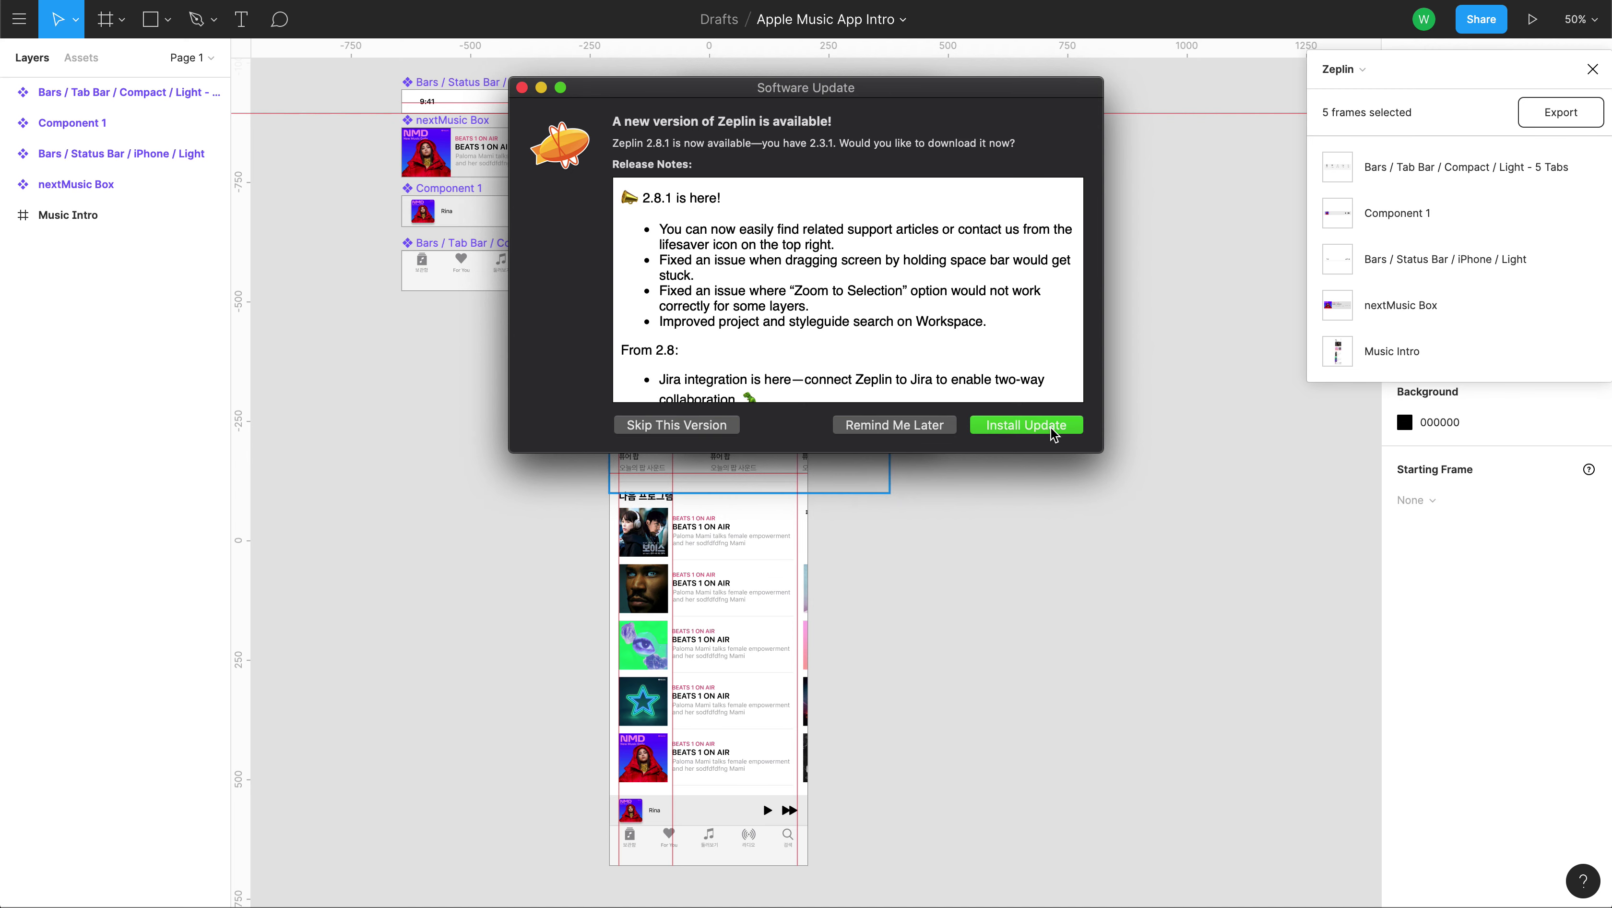
{"action": "left_click", "coordinate": [1048, 430]}
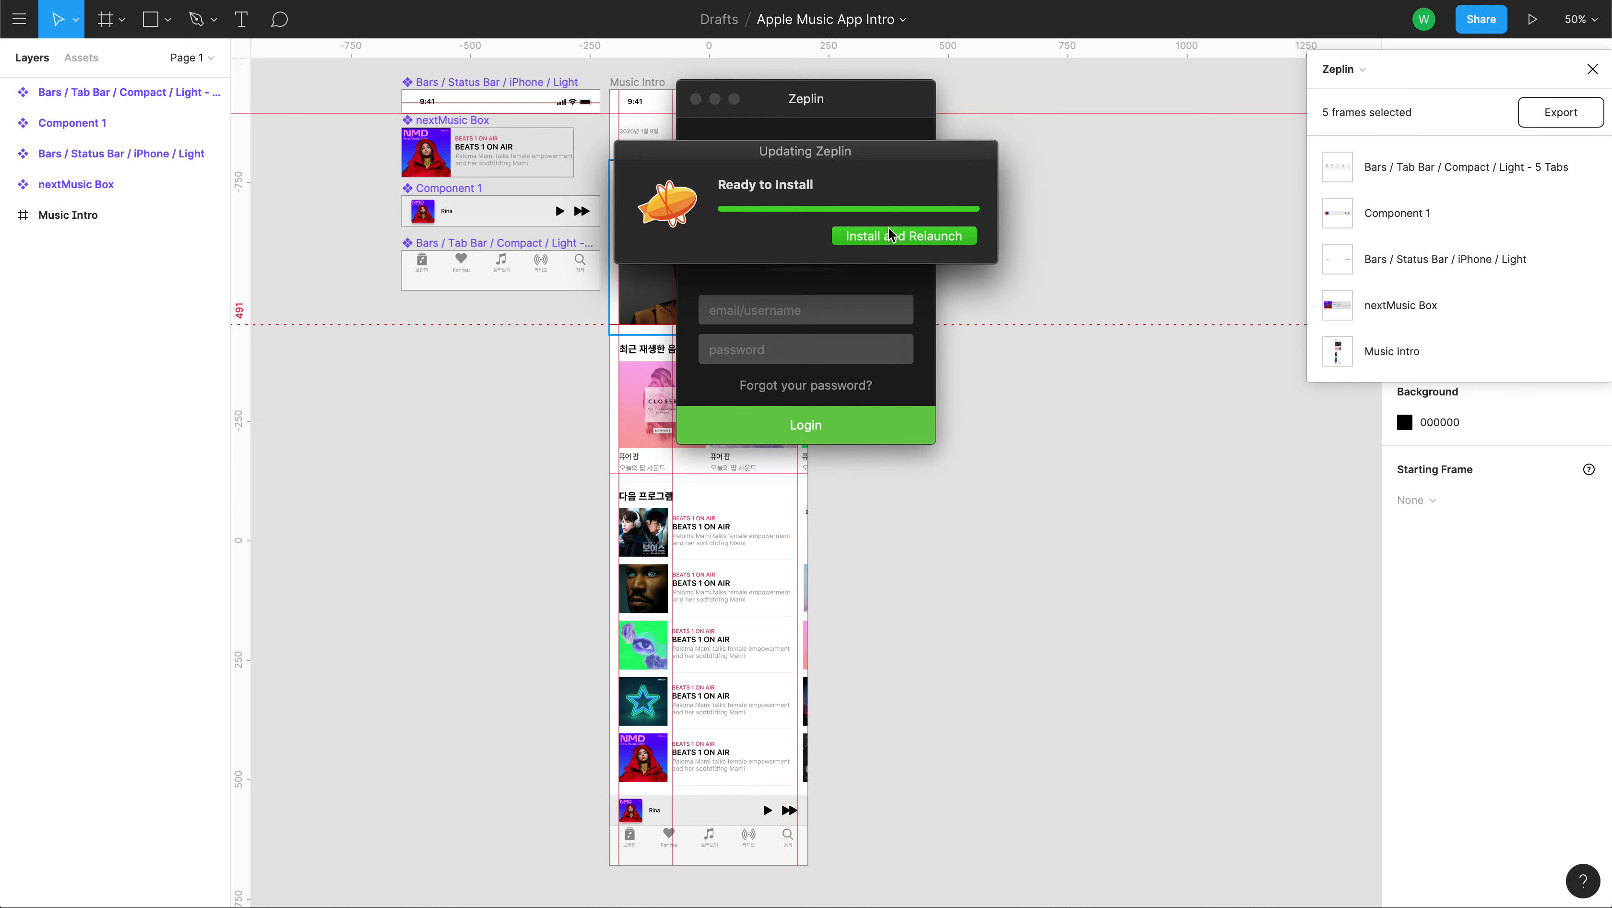
{"action": "left_click", "coordinate": [928, 236]}
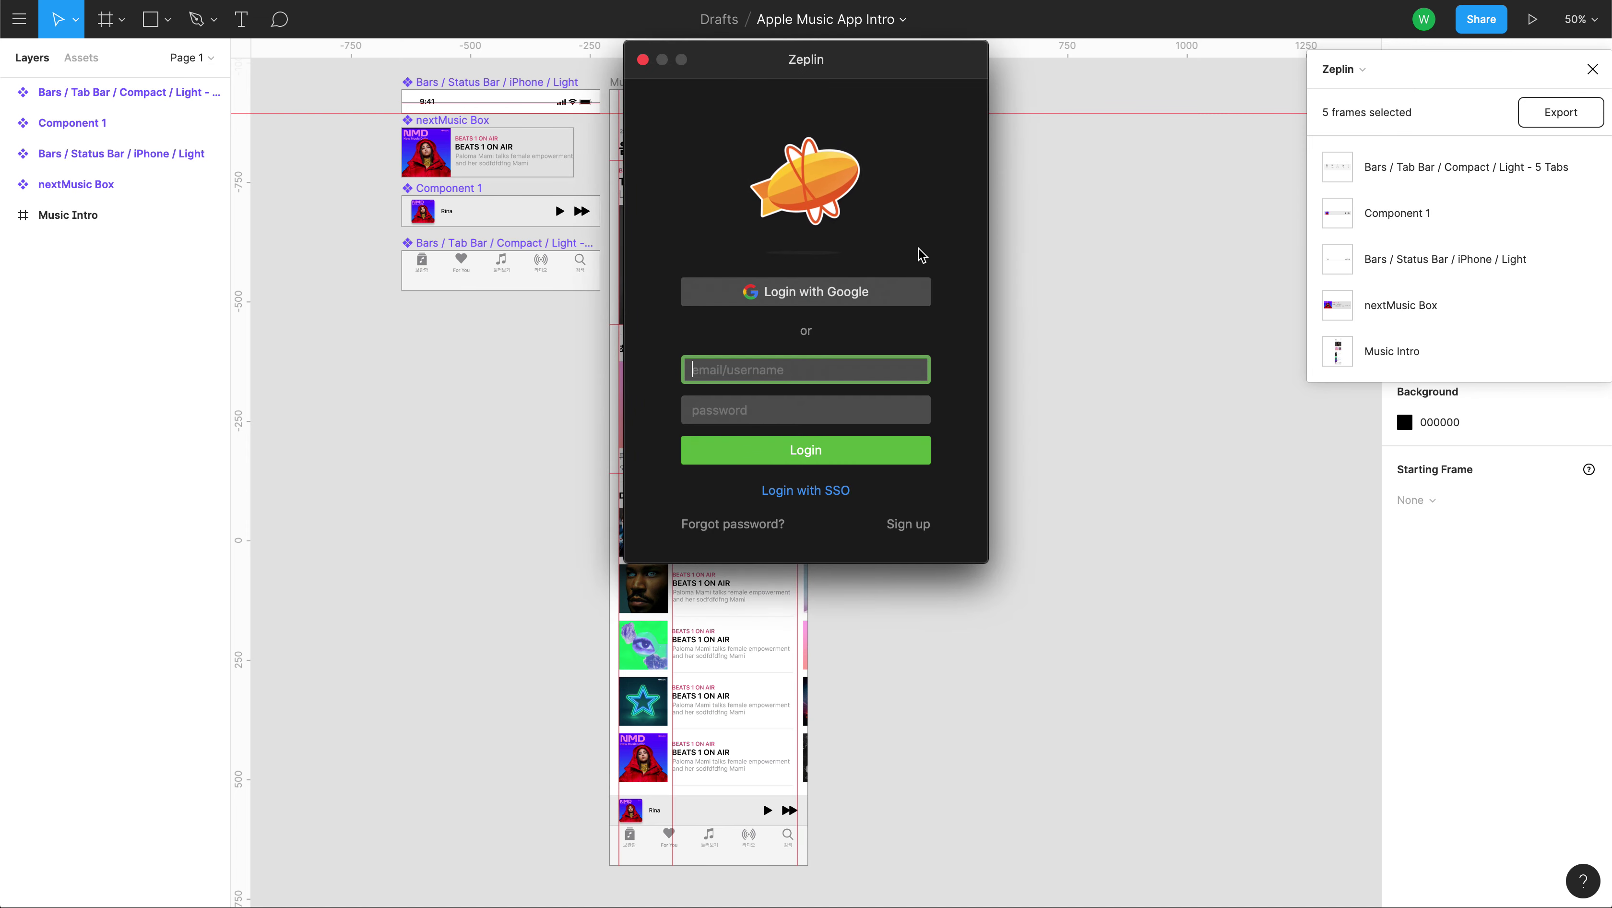
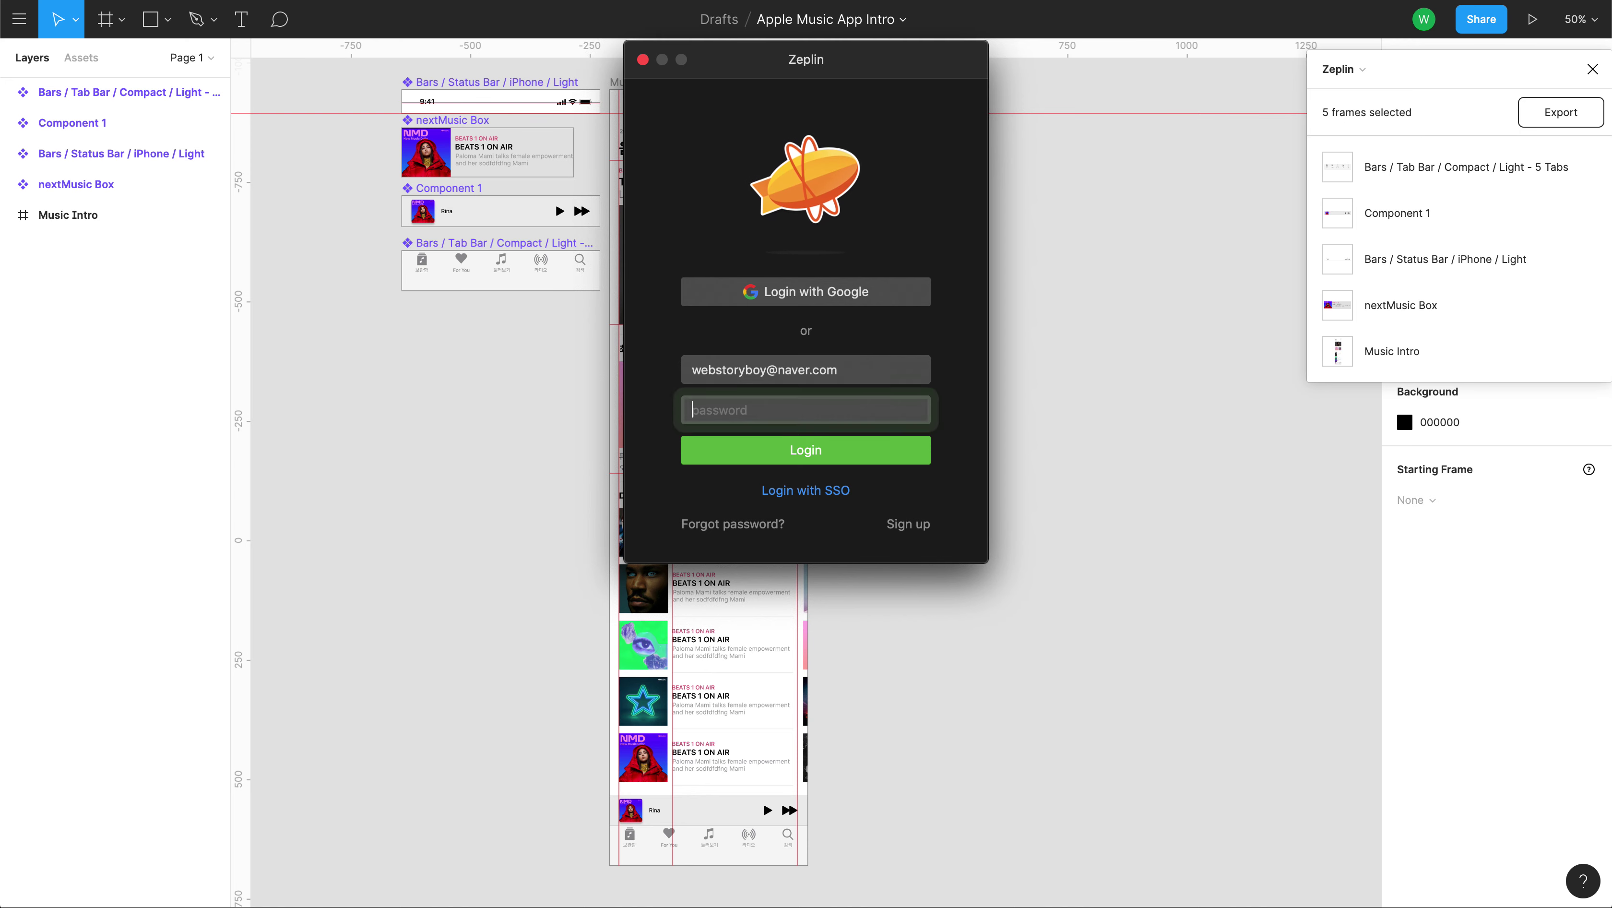
Attempt a Zeplin login with the account e-mail and password.
{"action": "key", "text": "Tab"}
{"action": "type", "text": "••••••••••"}
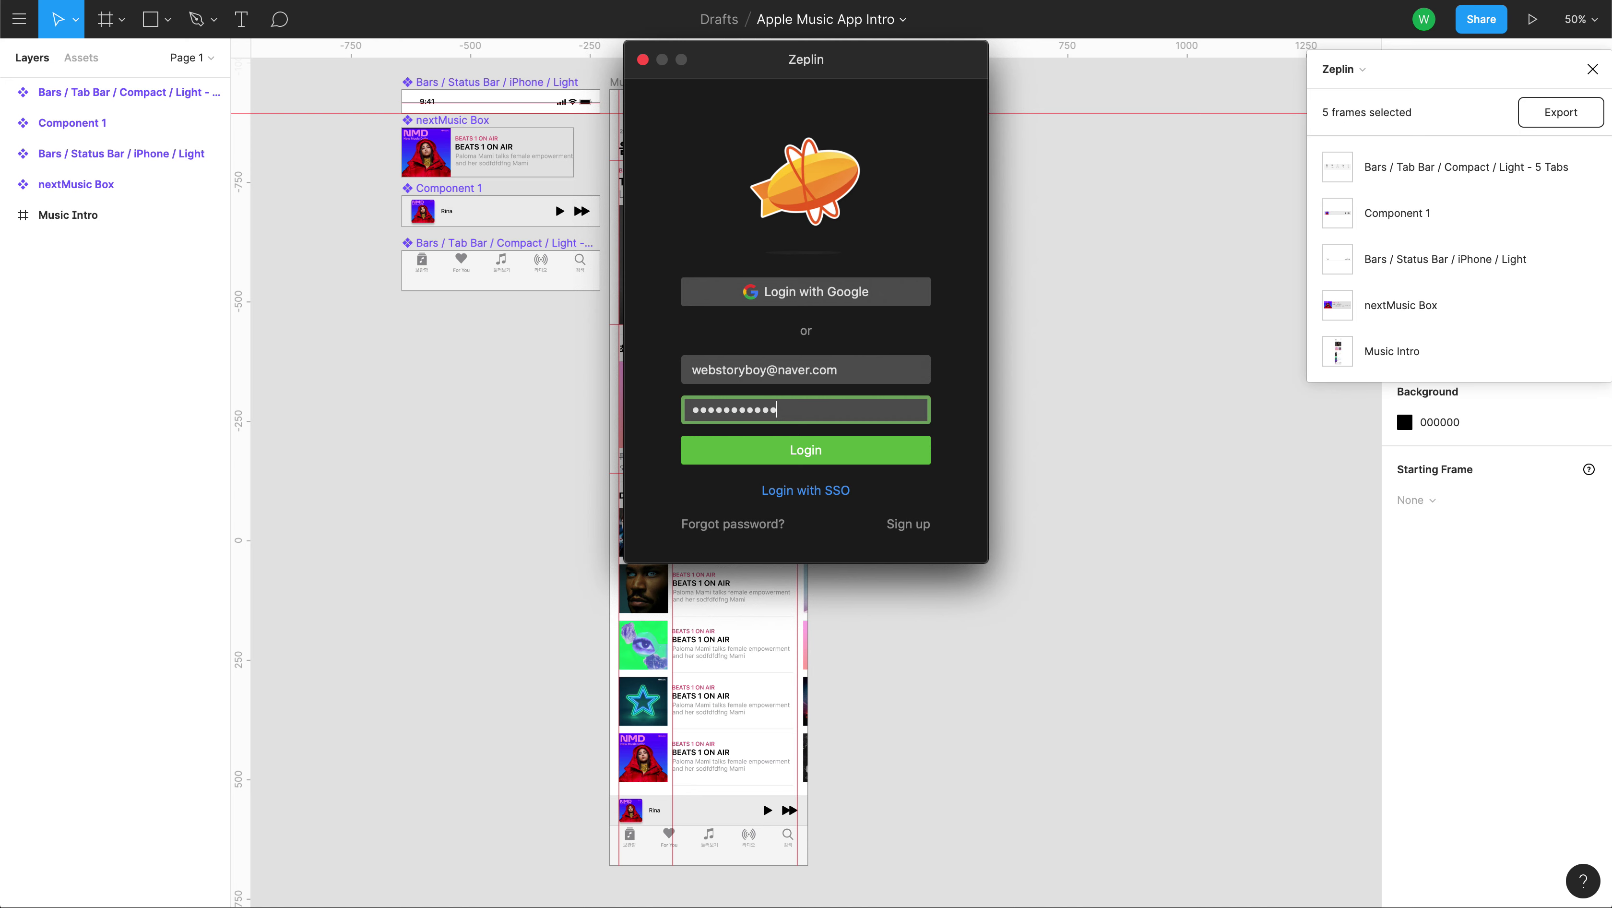
{"action": "type", "text": "•"}
{"action": "key", "text": "Return"}
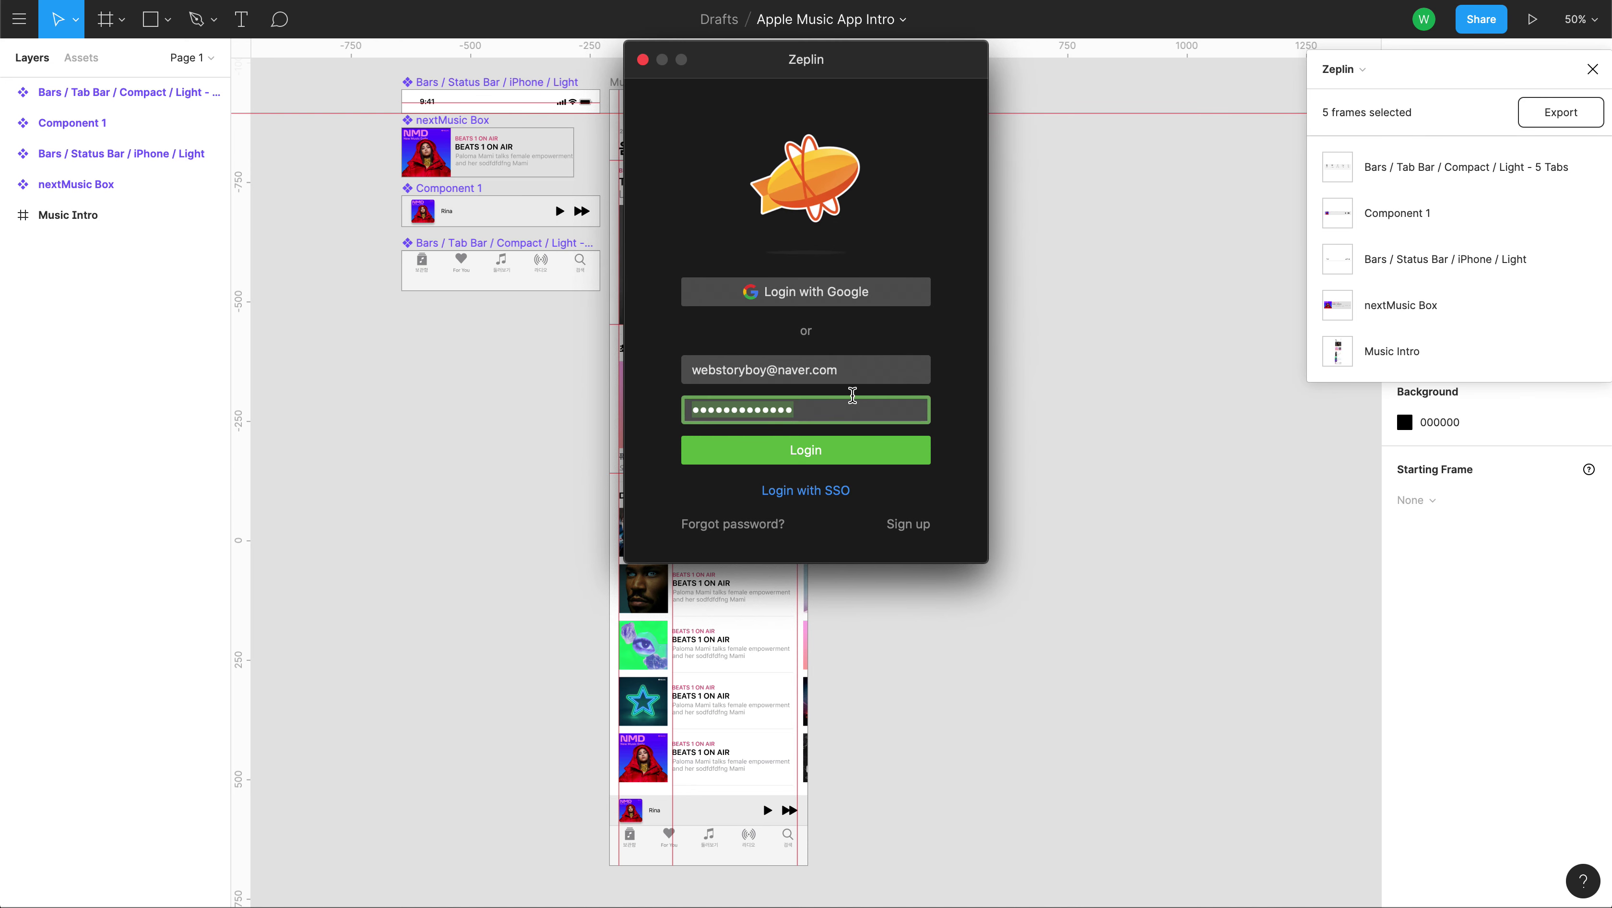
Back out of the incorrect-login error and close the Zeplin login window and export panel.
{"action": "left_click", "coordinate": [903, 368]}
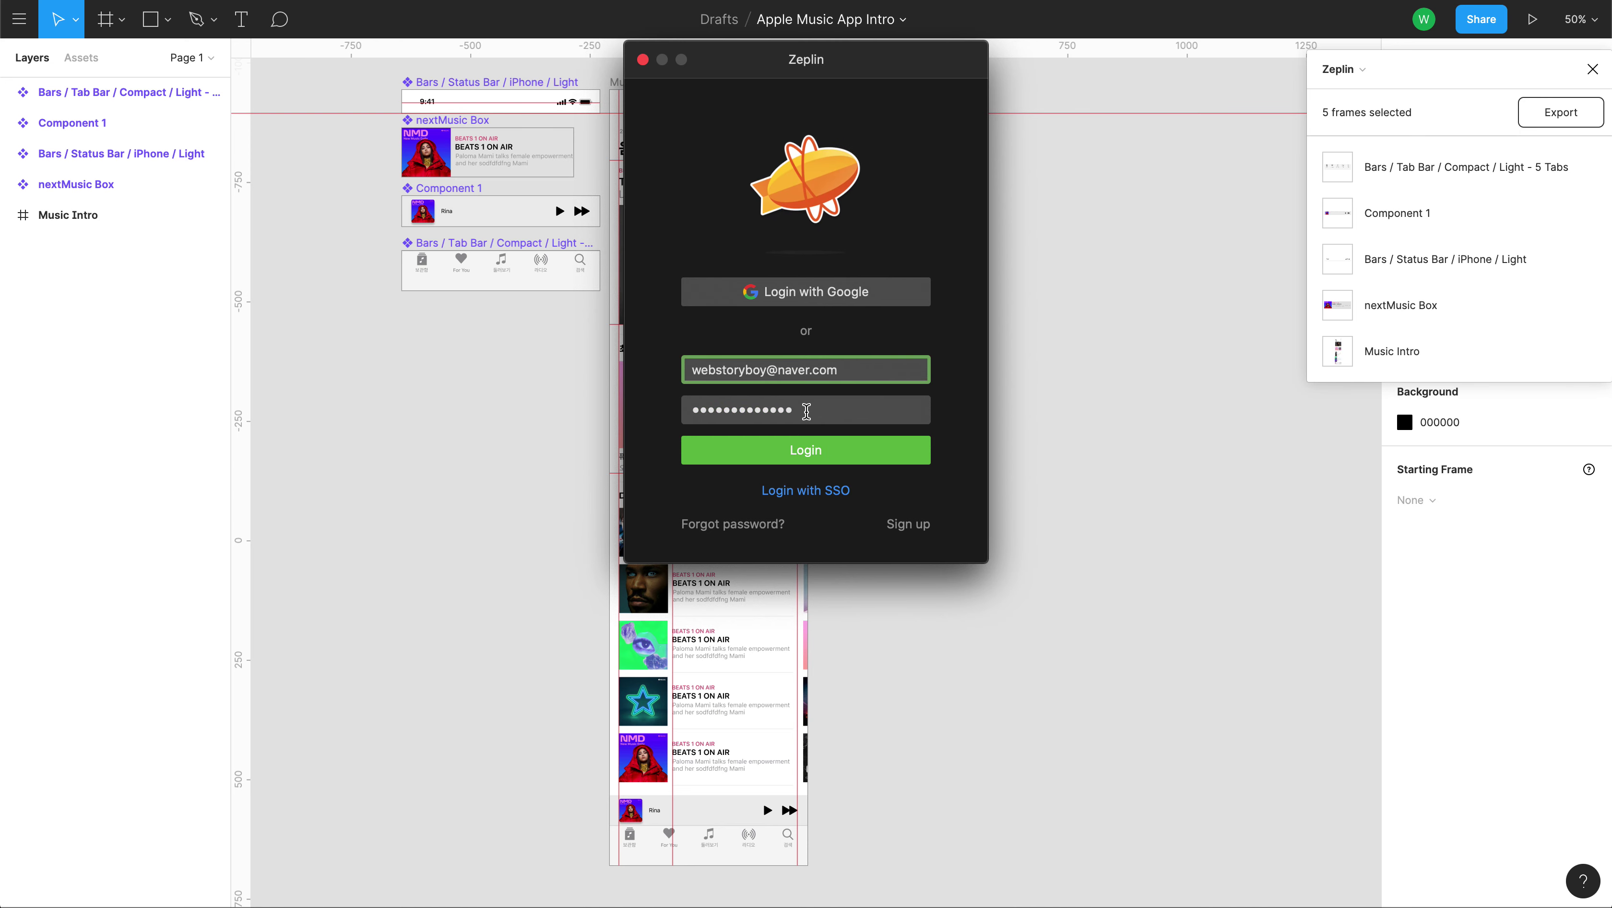
{"action": "left_click", "coordinate": [642, 60]}
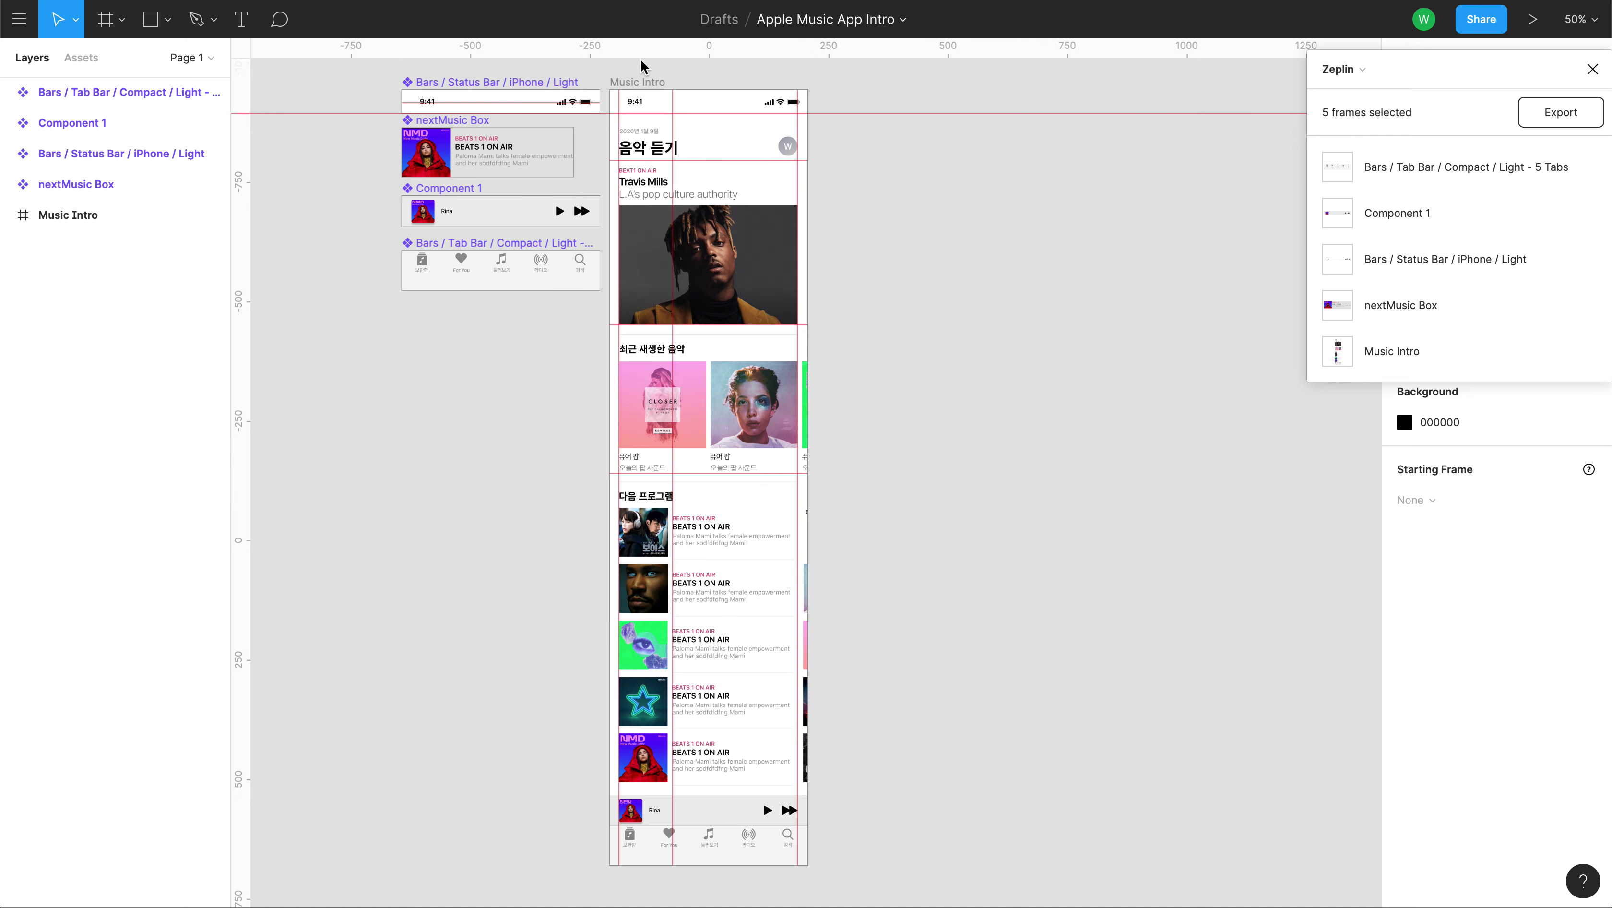
{"action": "left_click", "coordinate": [1593, 69]}
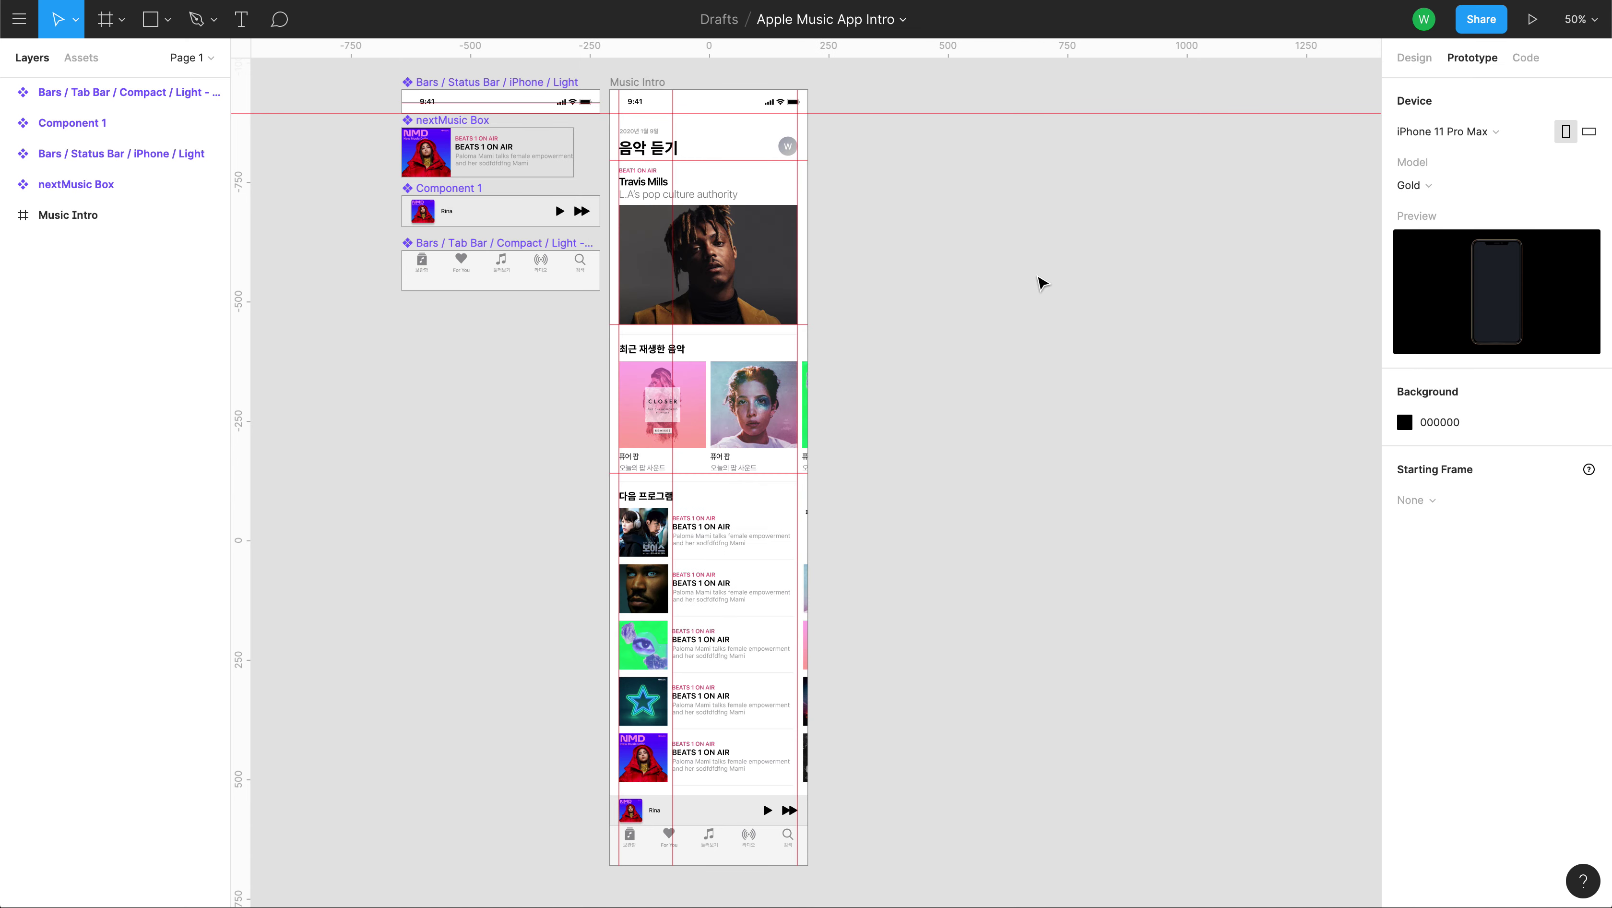
Widen the Music Intro frame to test resizing, then undo back to 414 width.
{"action": "scroll", "coordinate": [830, 359], "scroll_direction": "up", "scroll_amount": 1}
{"action": "left_click", "coordinate": [648, 82]}
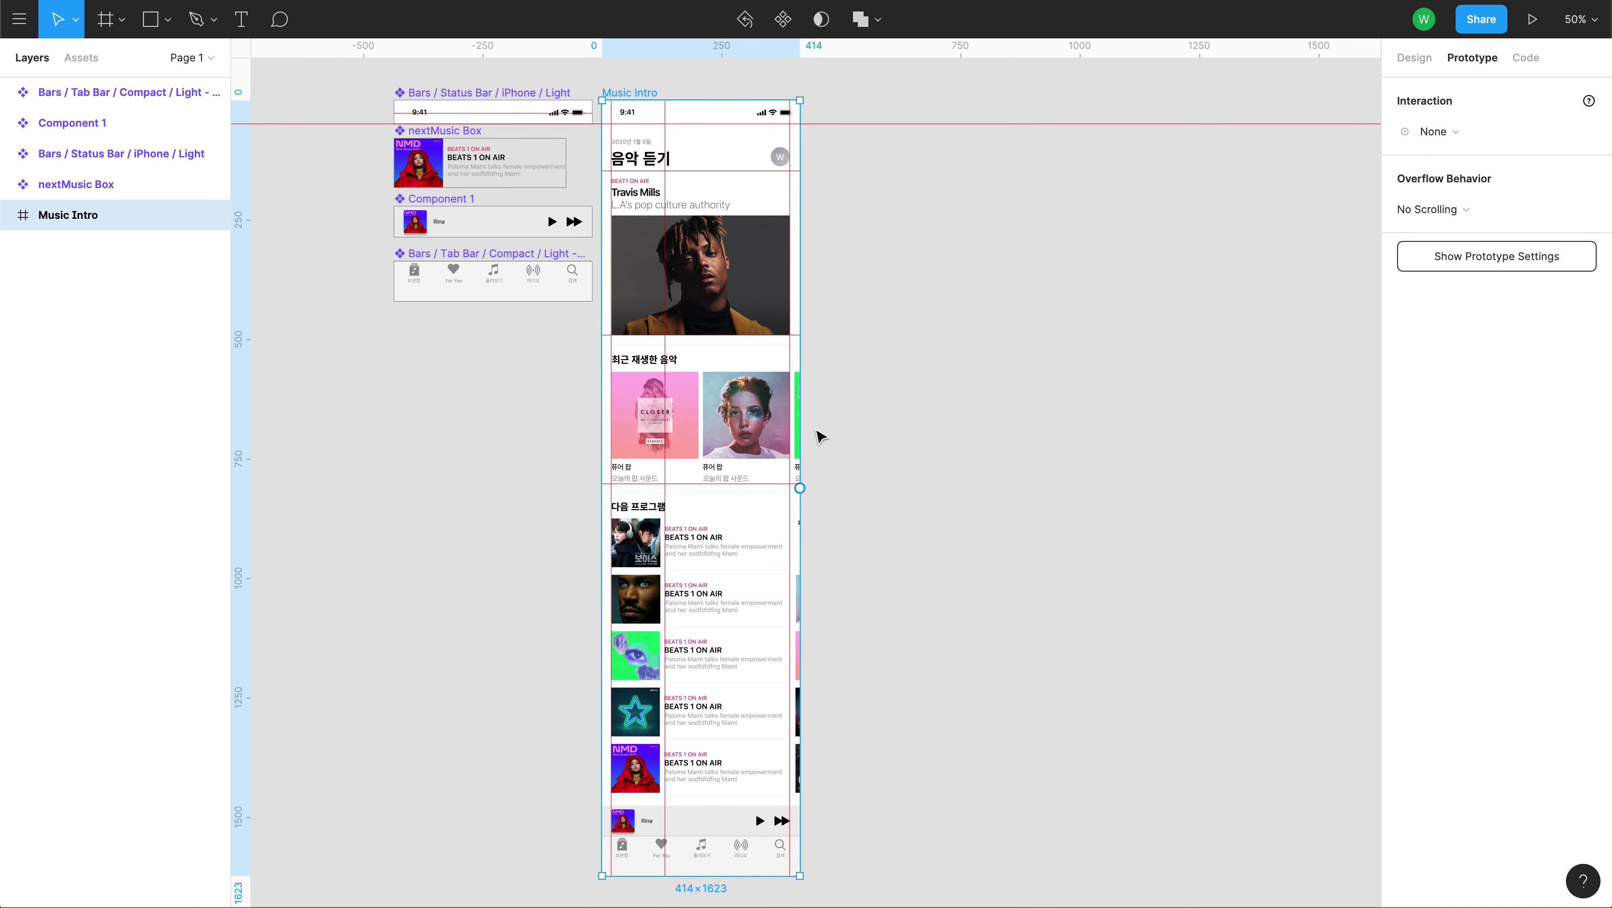
{"action": "left_click_drag", "start_coordinate": [805, 107], "coordinate": [1122, 135]}
{"action": "key", "text": "ctrl+z"}
Select the first tab's 보관함 label in the spare tab bar component beside the frame.
{"action": "scroll", "coordinate": [992, 340], "scroll_direction": "down", "scroll_amount": 5}
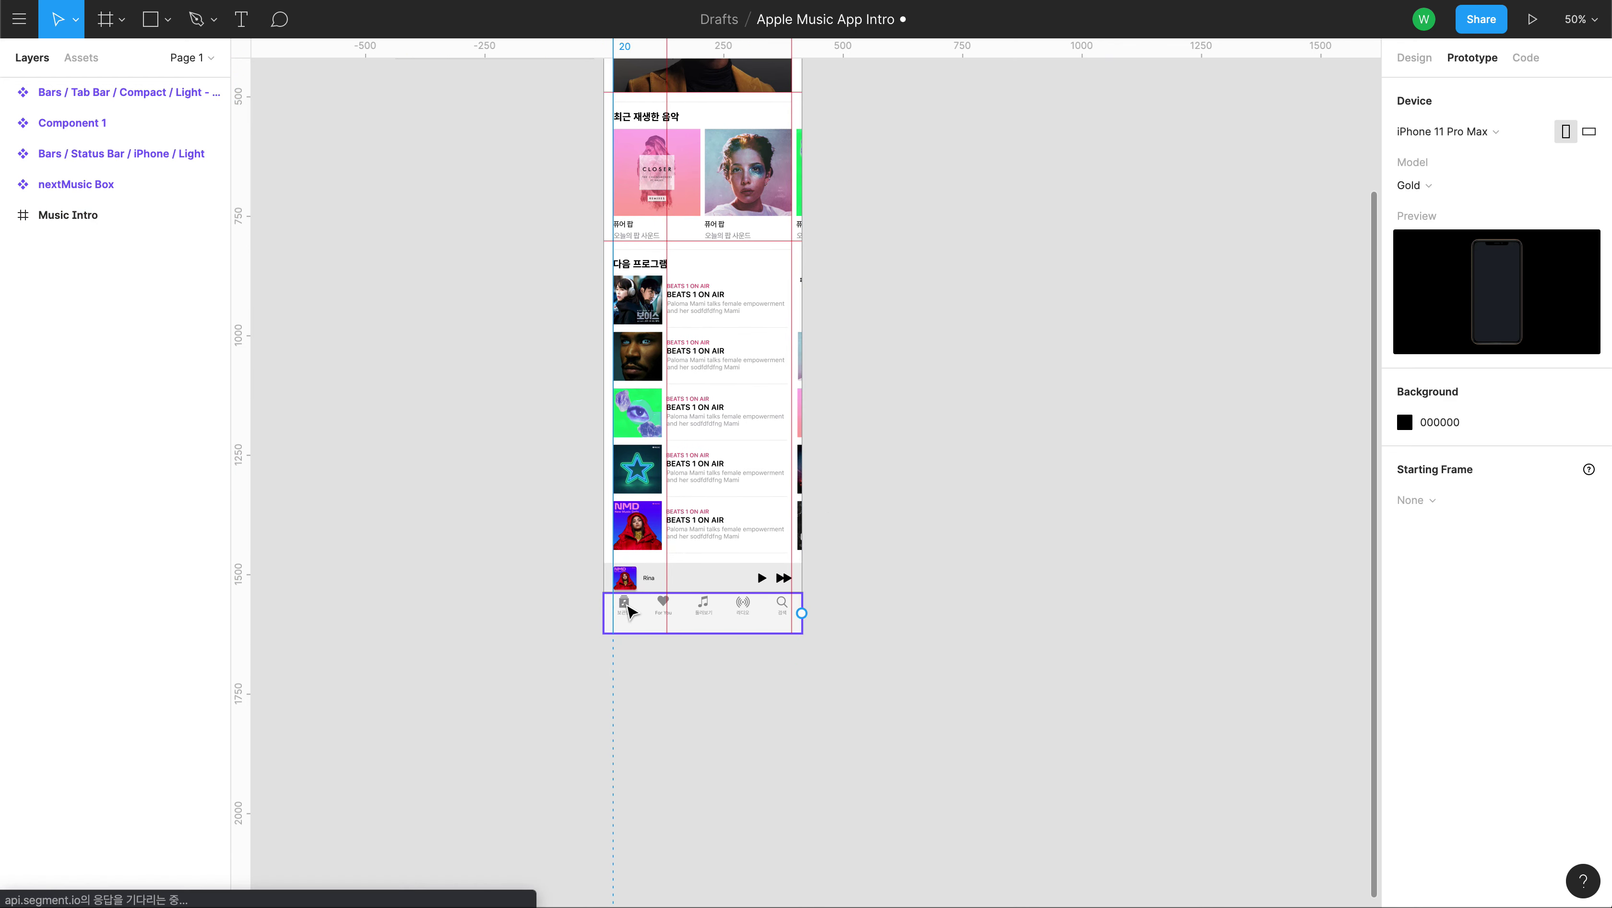
{"action": "left_click", "coordinate": [628, 609], "text": "ctrl"}
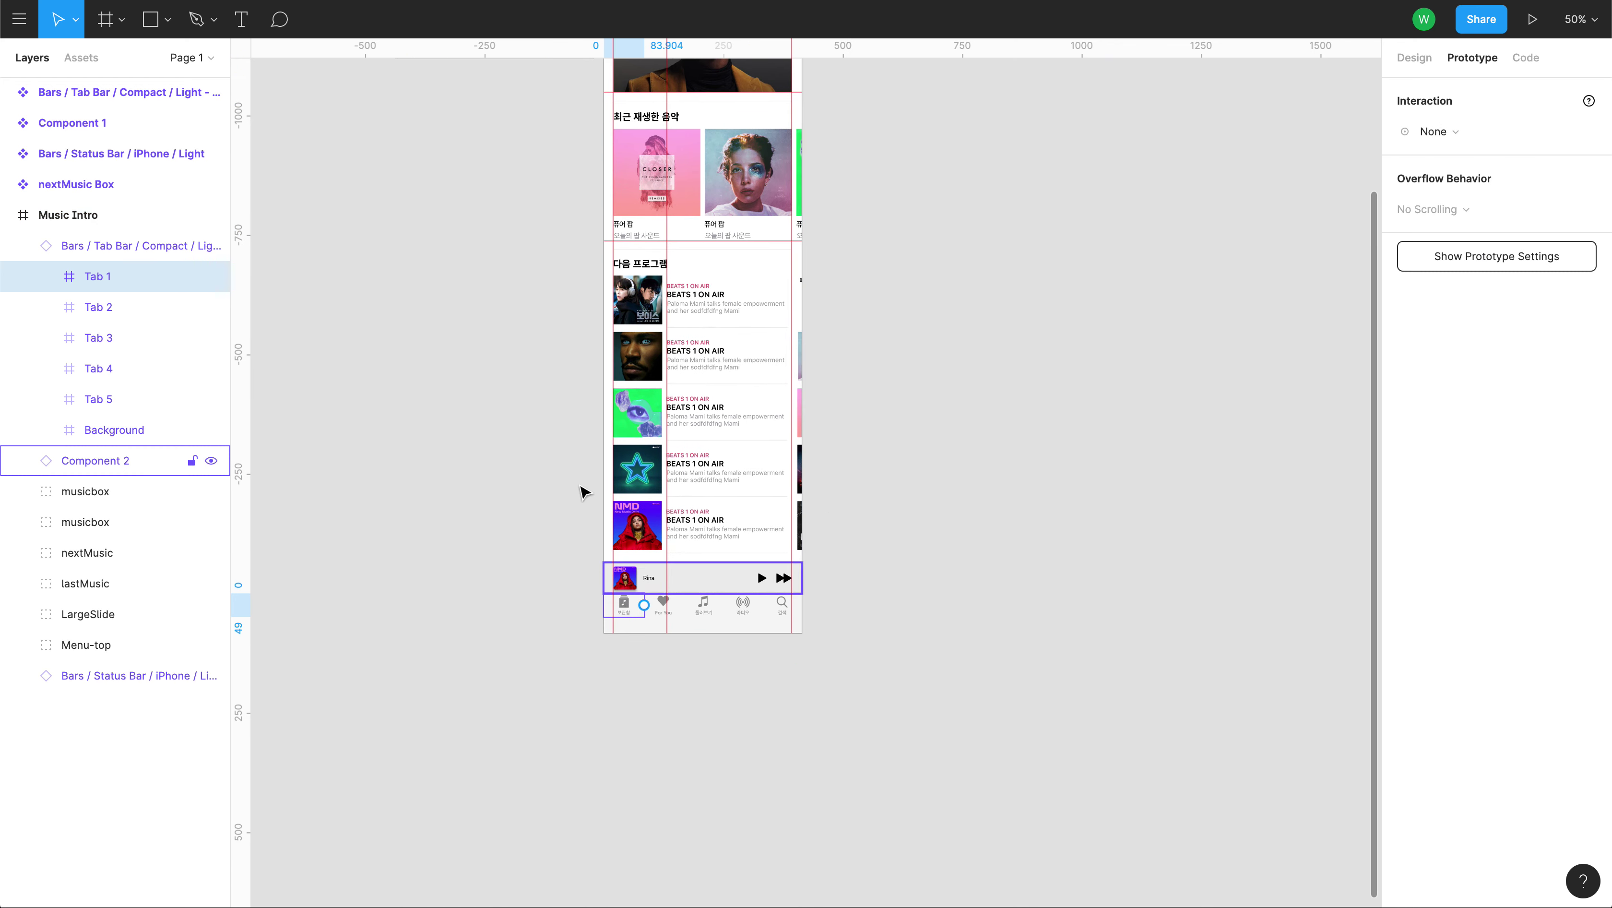
{"action": "left_click", "coordinate": [489, 374]}
{"action": "left_click_drag", "start_coordinate": [470, 256], "coordinate": [537, 522]}
{"action": "left_click", "coordinate": [485, 303]}
{"action": "left_click", "coordinate": [484, 304], "text": "ctrl"}
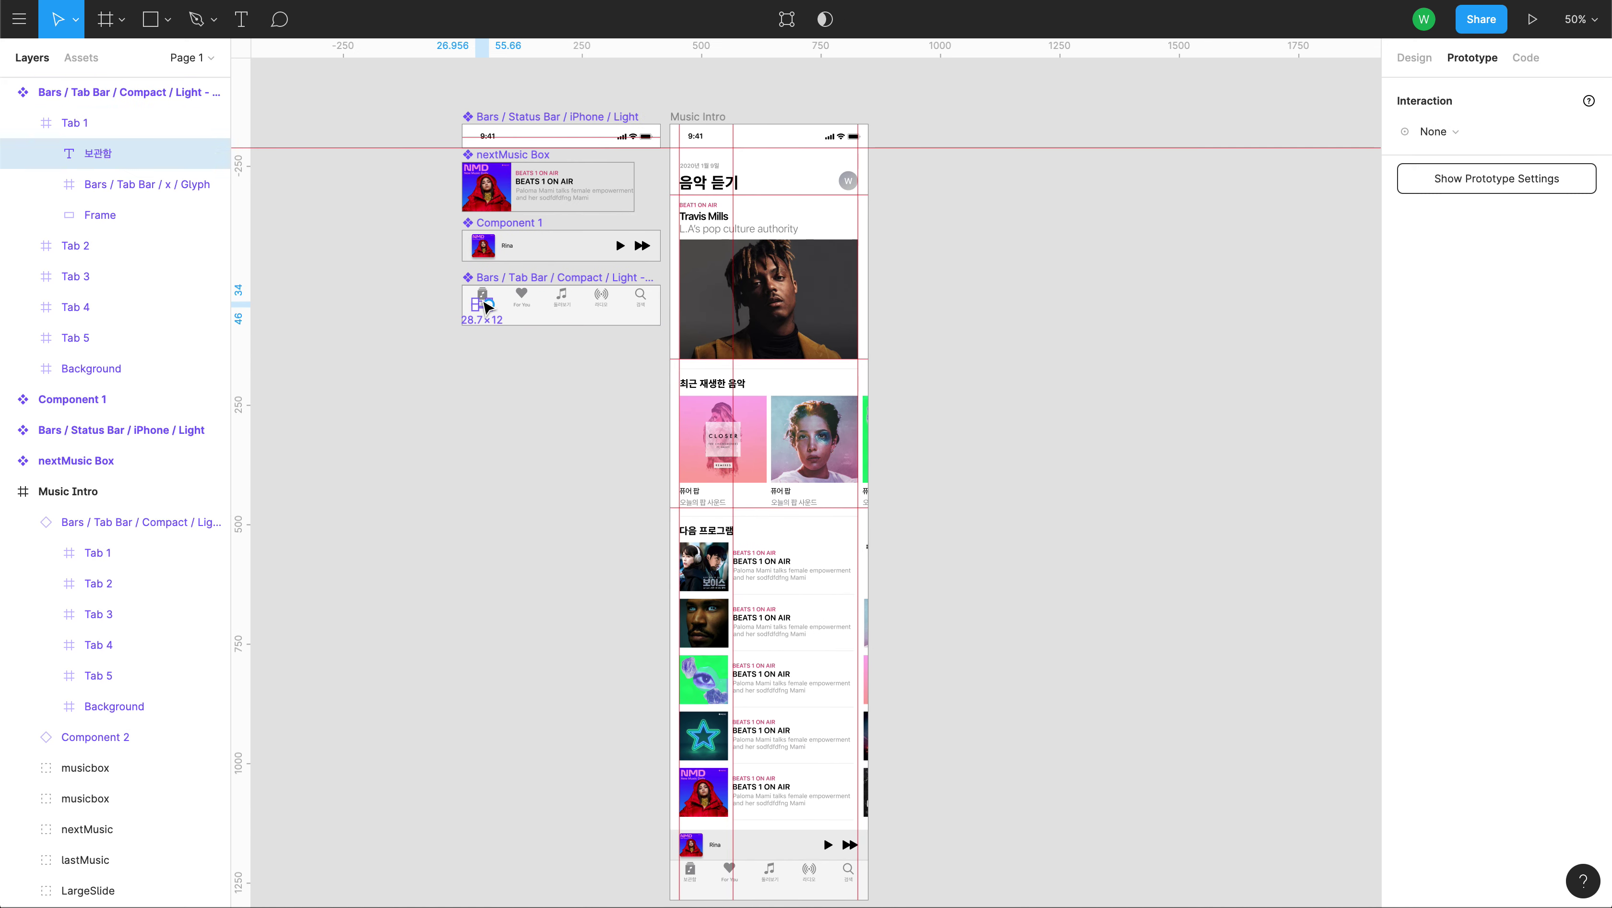
Select the For You tab (Tab 2) to show its Scale and Top constraints.
{"action": "key", "text": "shift+0"}
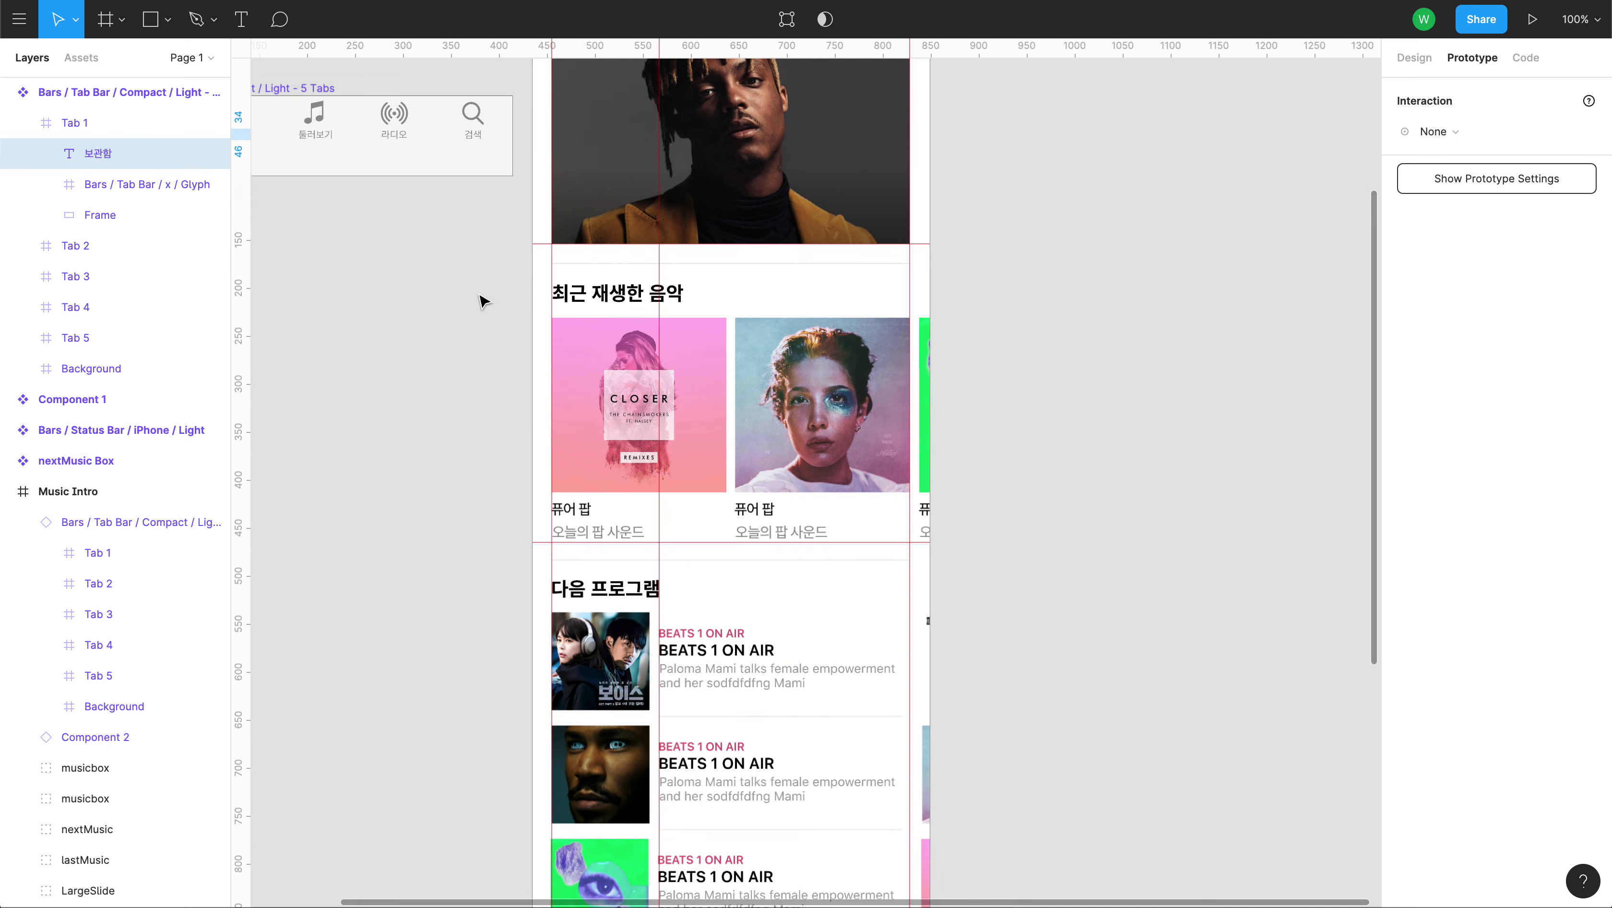
{"action": "left_click_drag", "start_coordinate": [648, 378], "coordinate": [883, 518]}
{"action": "scroll", "coordinate": [884, 518], "scroll_direction": "up", "scroll_amount": 2}
{"action": "scroll", "coordinate": [883, 518], "scroll_direction": "left", "scroll_amount": 5}
{"action": "left_click", "coordinate": [780, 389]}
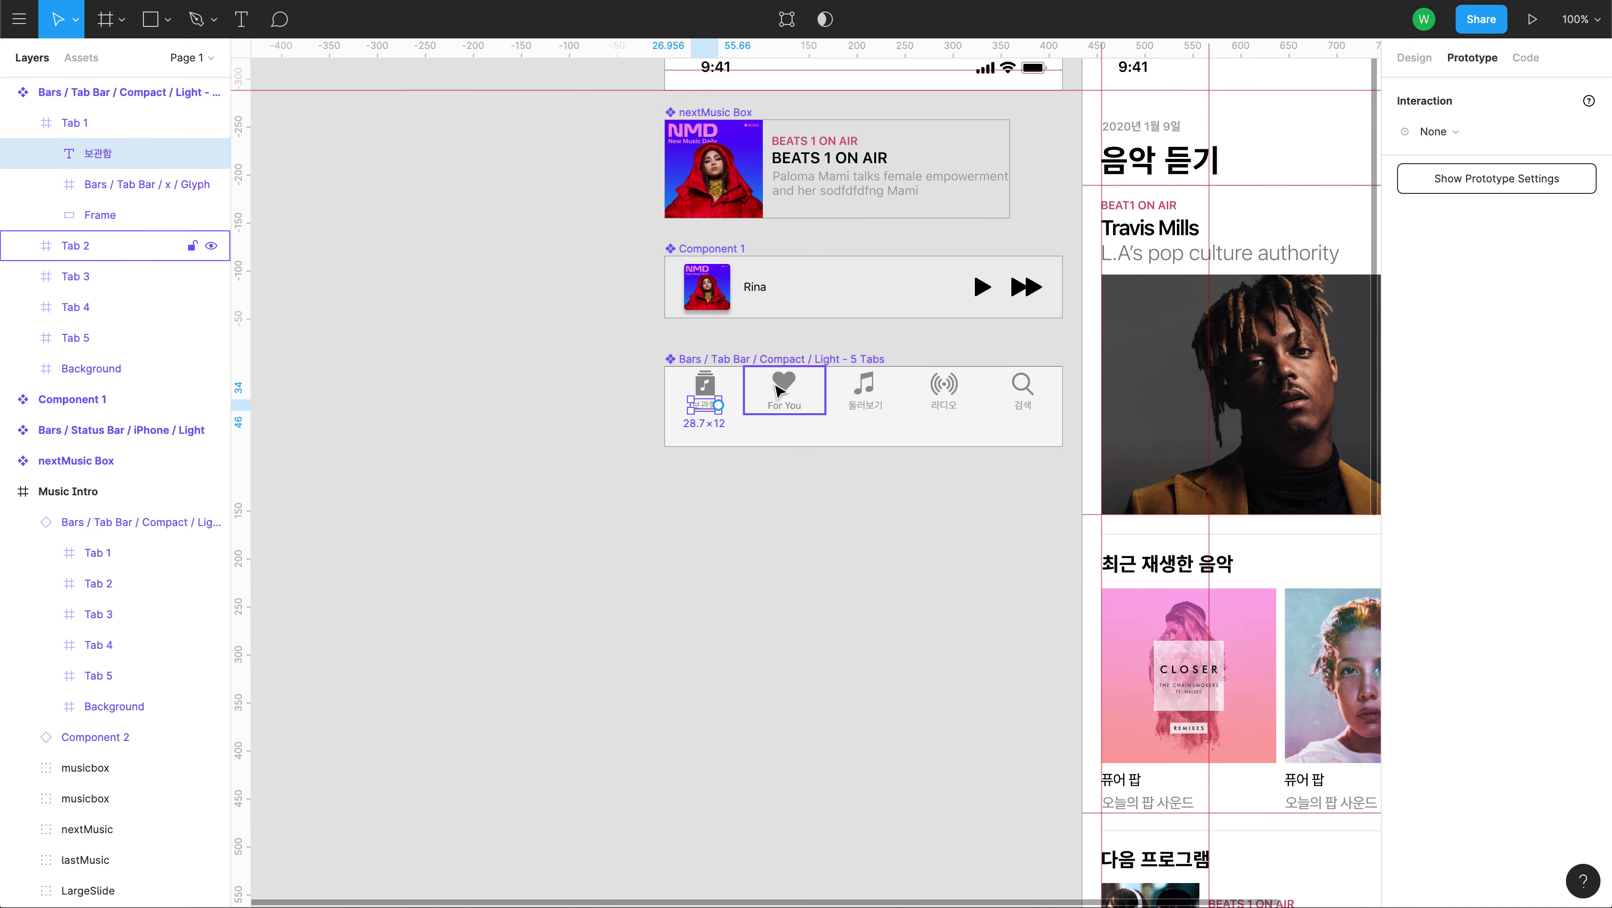
{"action": "left_click", "coordinate": [1413, 58]}
{"action": "left_click_drag", "start_coordinate": [987, 590], "coordinate": [487, 362]}
{"action": "key", "text": "minus"}
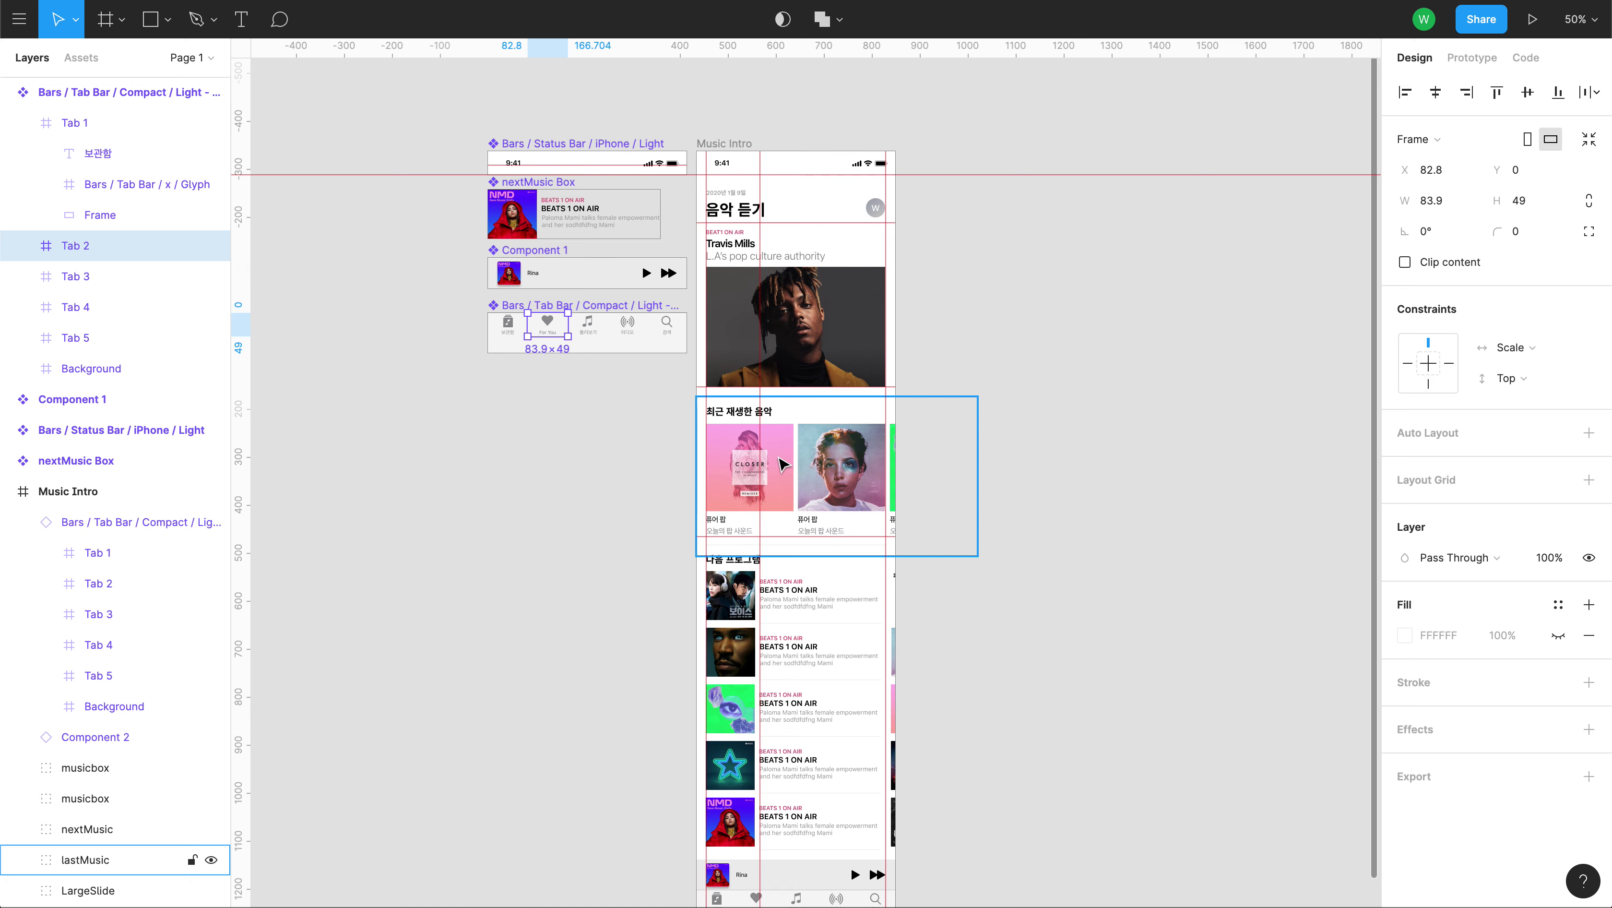
{"action": "left_click", "coordinate": [795, 154]}
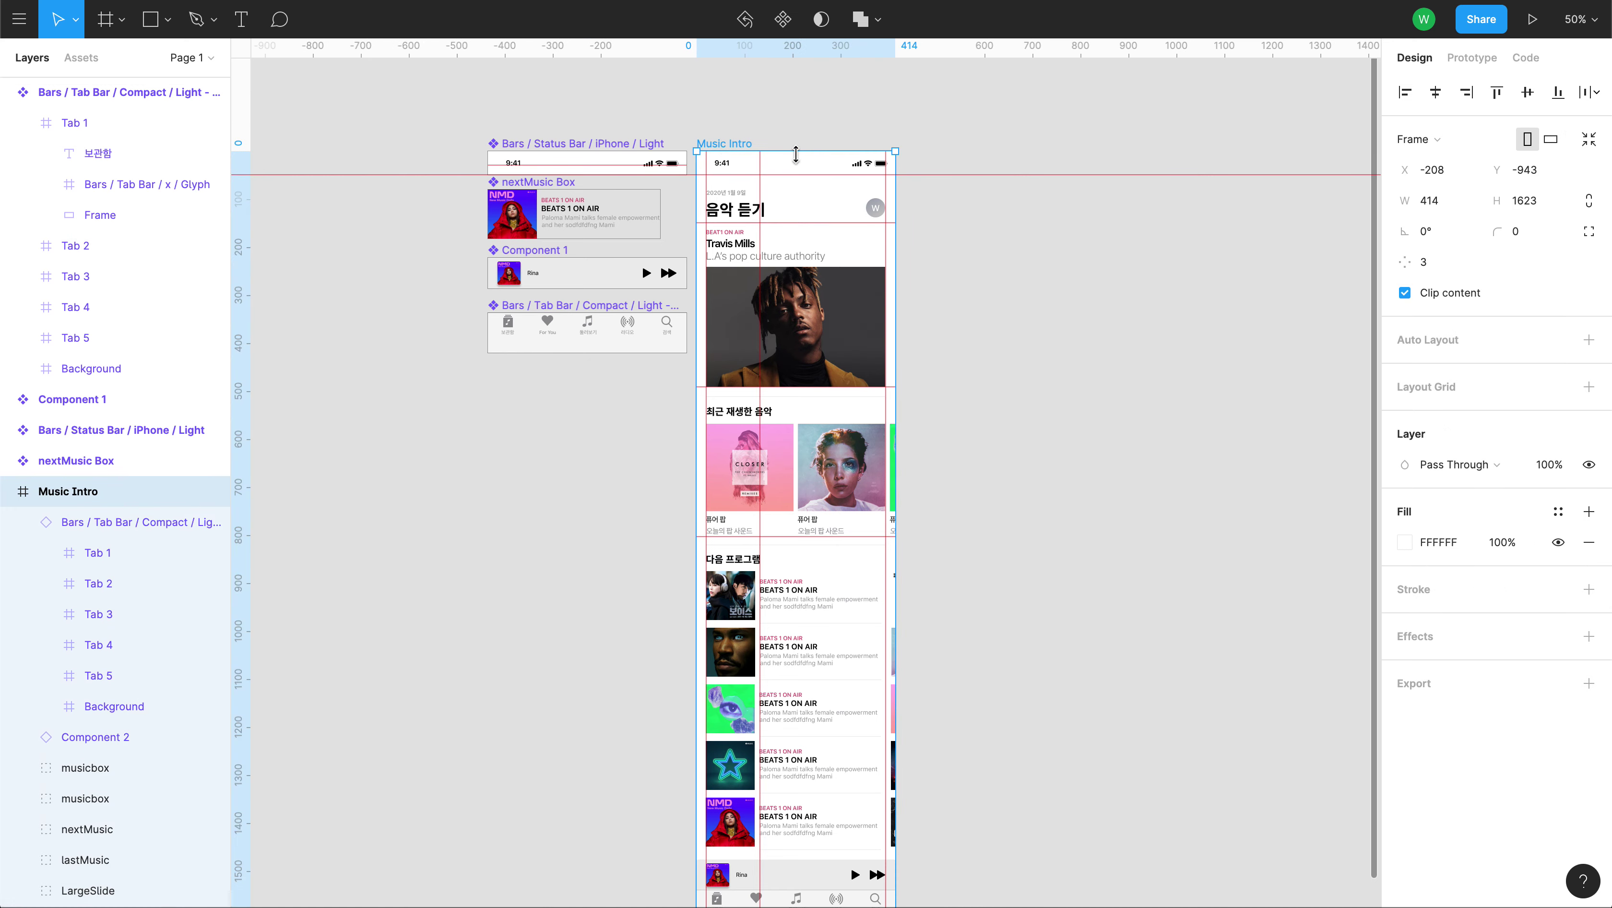
{"action": "mouse_move", "coordinate": [905, 181]}
{"action": "left_mouse_down"}
{"action": "mouse_move", "coordinate": [1024, 185]}
{"action": "mouse_move", "coordinate": [896, 189]}
{"action": "left_mouse_up"}
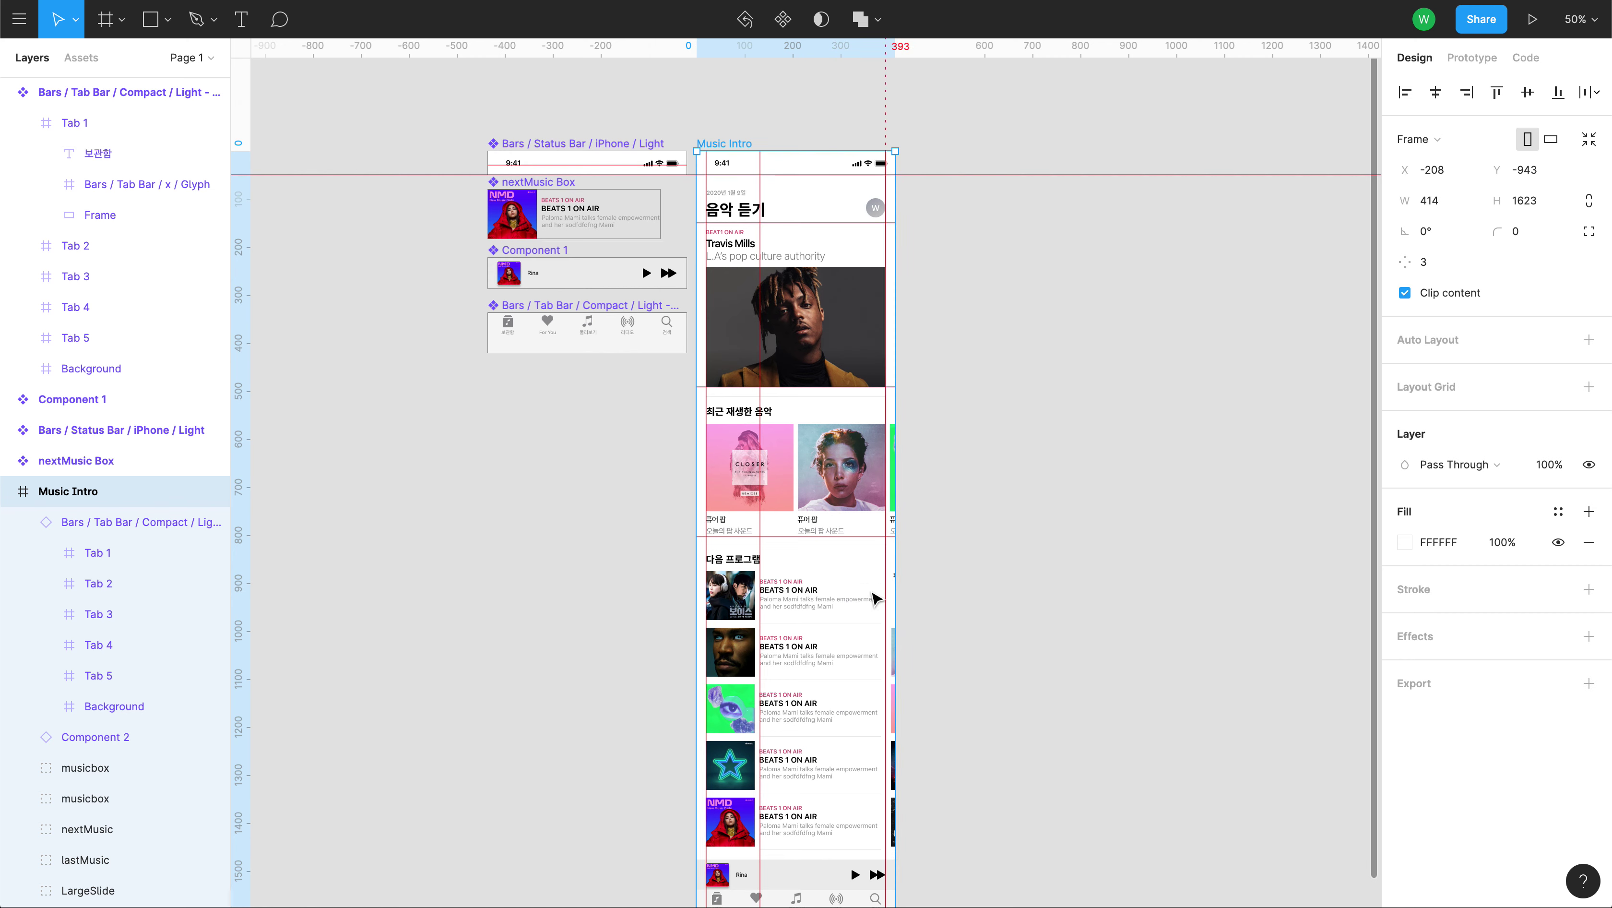
{"action": "left_click_drag", "start_coordinate": [954, 611], "coordinate": [964, 312]}
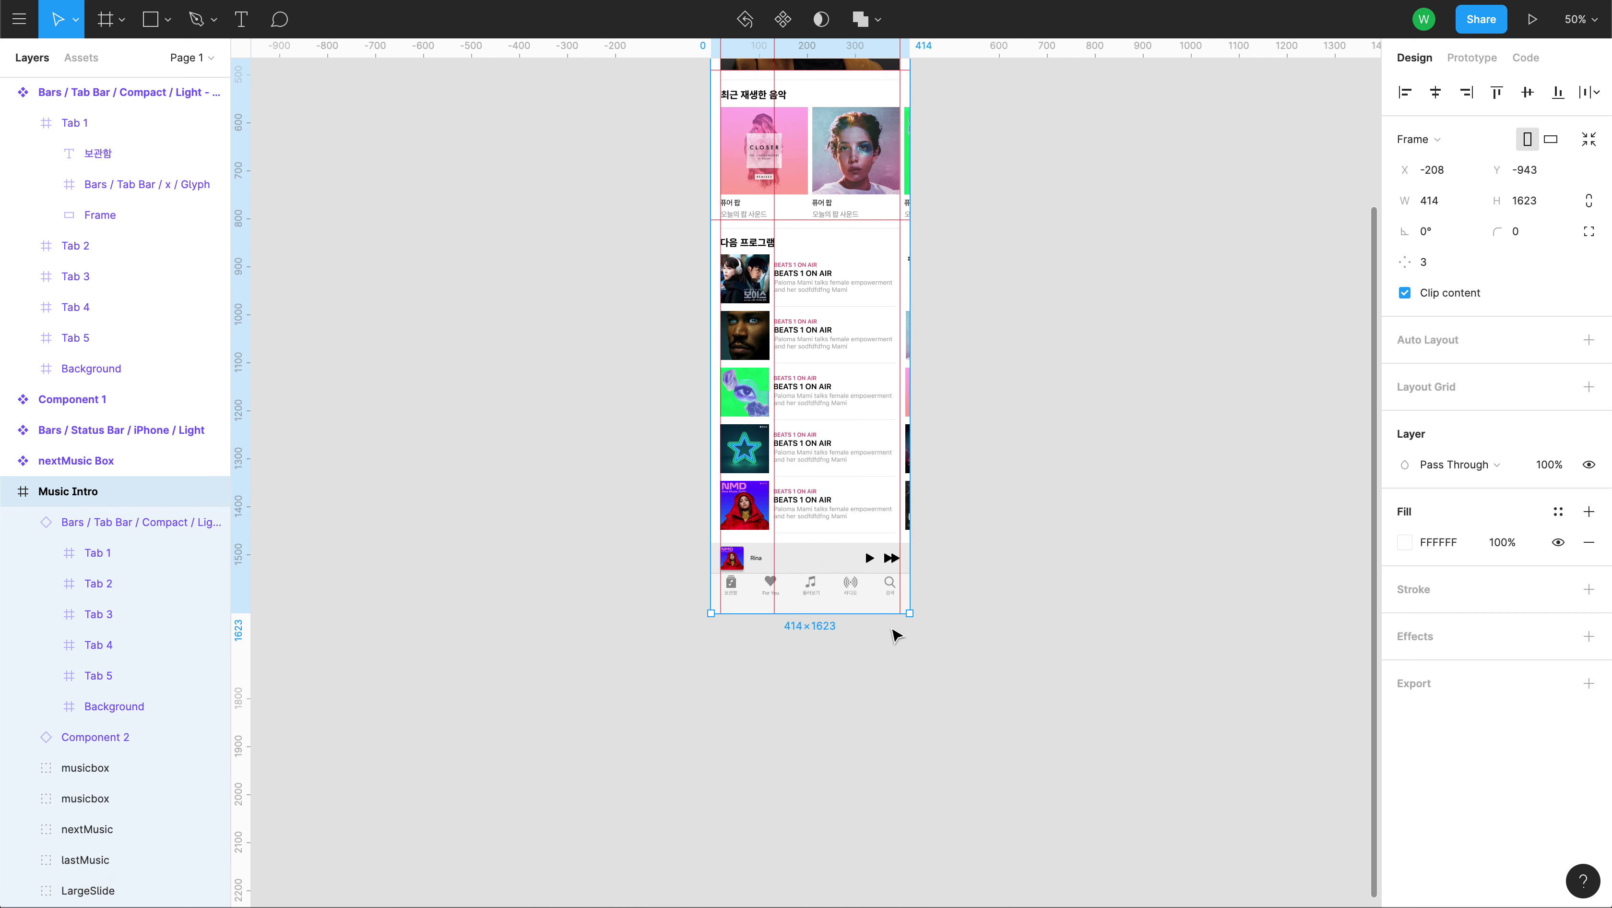
{"action": "left_click_drag", "start_coordinate": [910, 601], "coordinate": [1052, 604]}
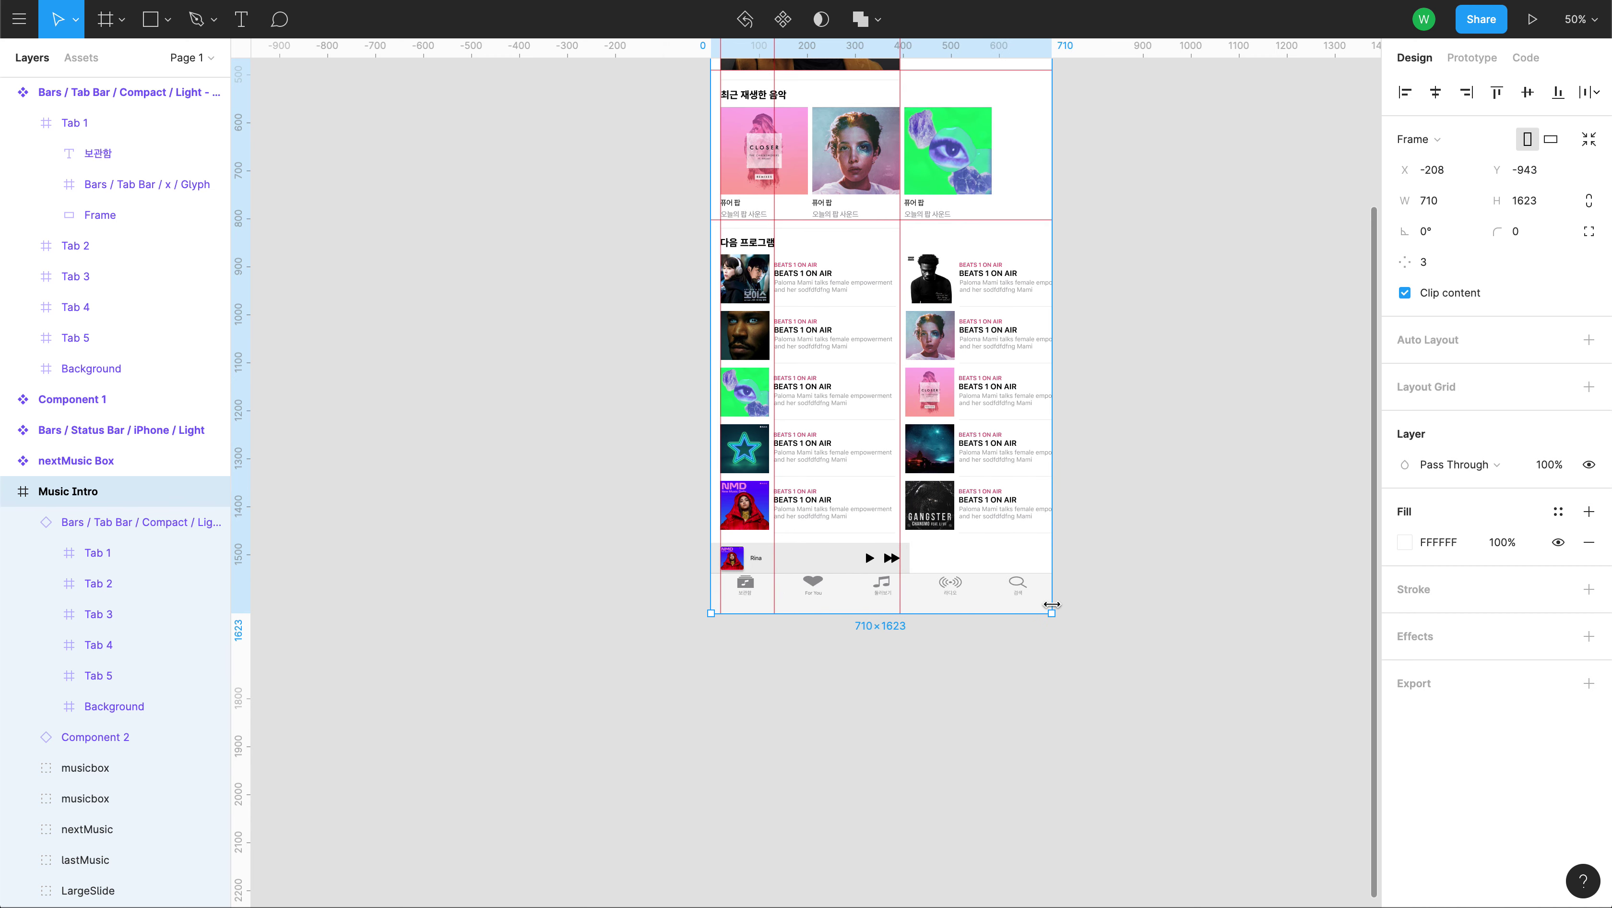
{"action": "key", "text": "ctrl+z"}
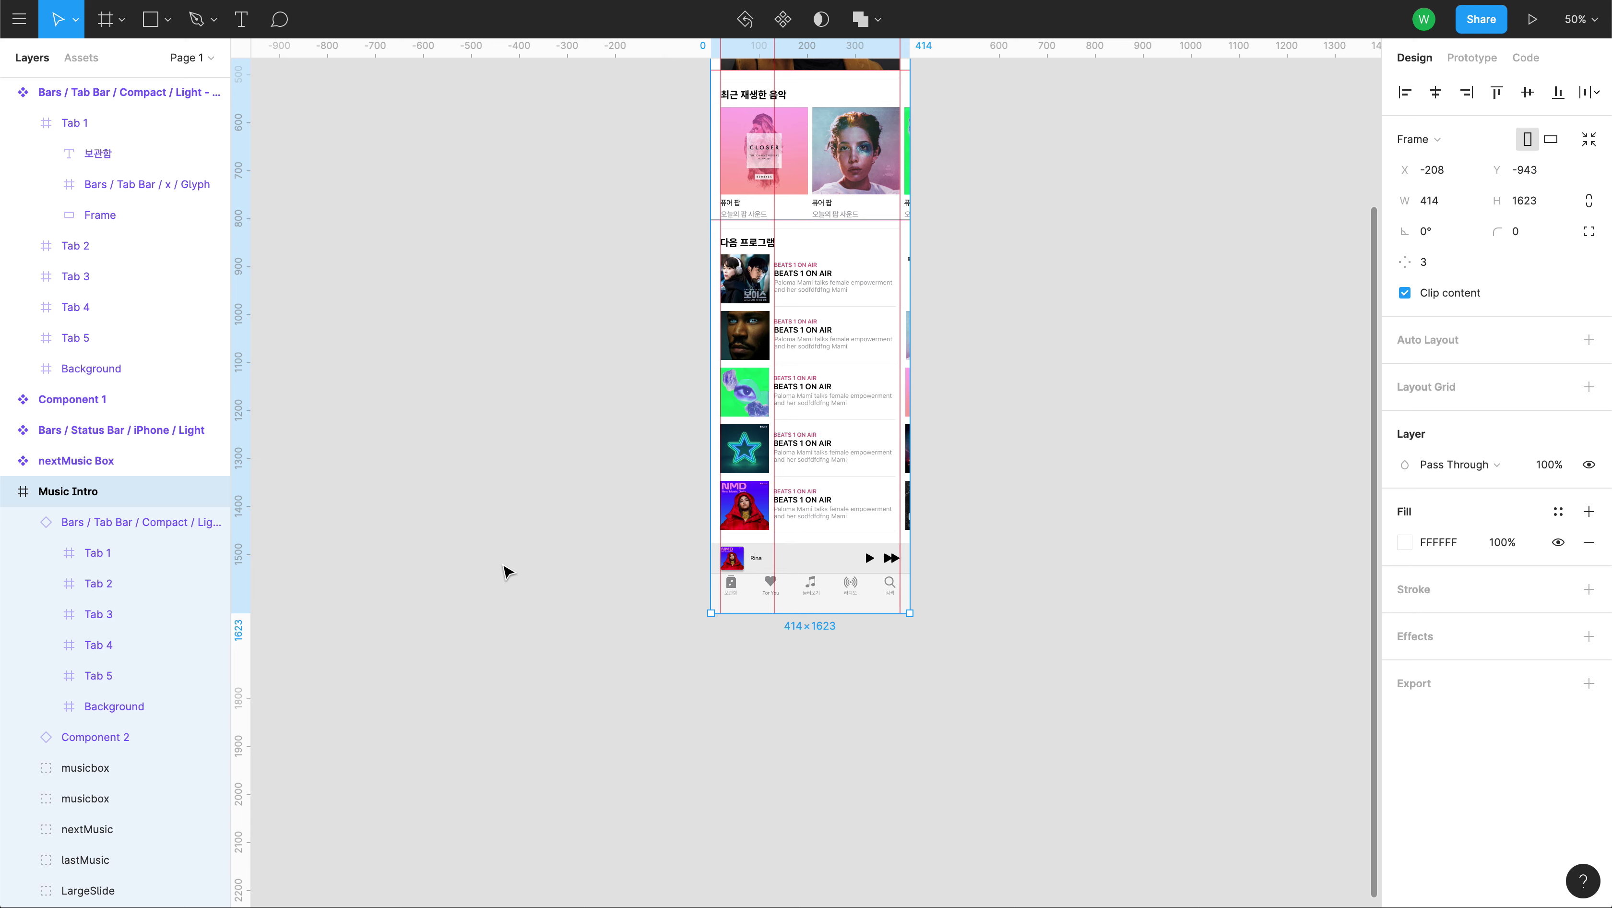
{"action": "left_click_drag", "start_coordinate": [496, 342], "coordinate": [507, 842]}
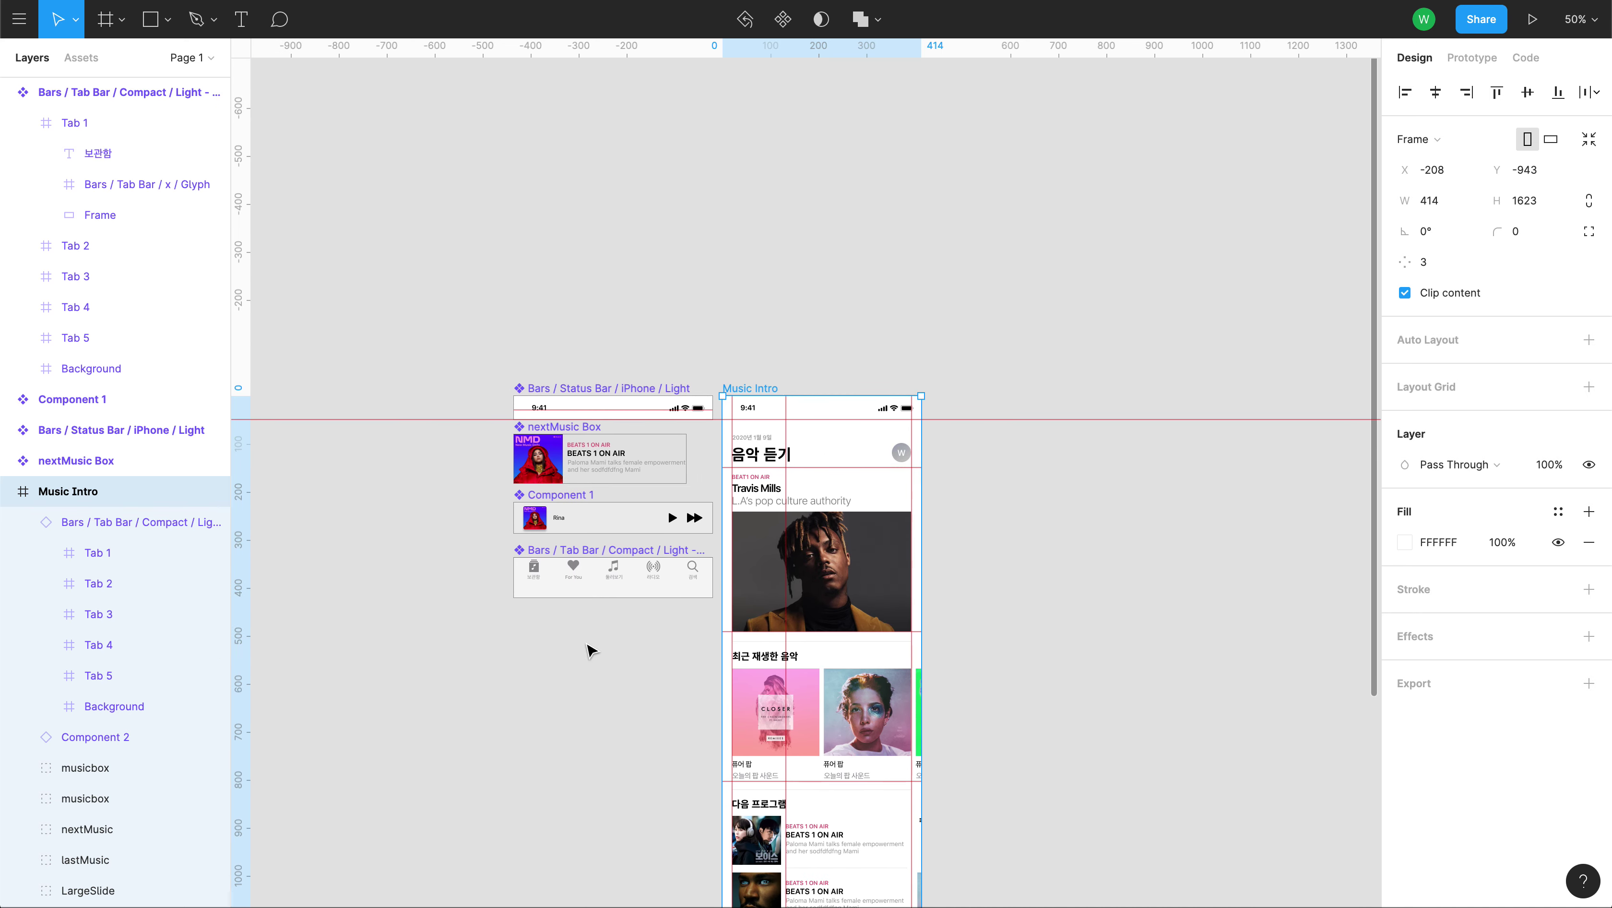
{"action": "key", "text": "shift+0"}
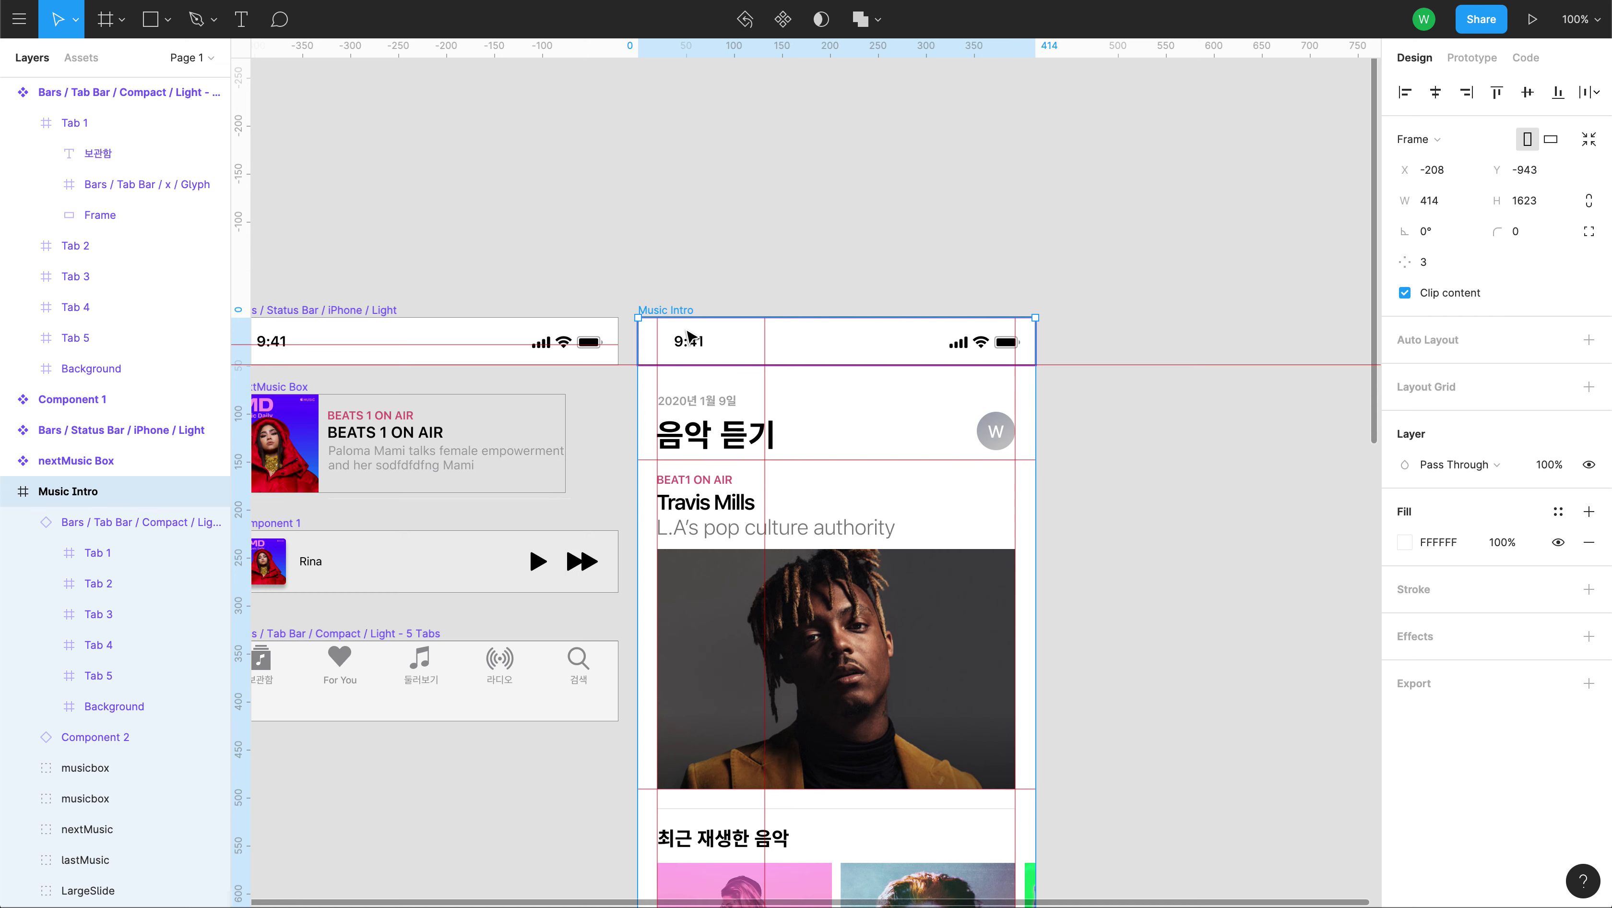
{"action": "left_click_drag", "start_coordinate": [538, 532], "coordinate": [723, 403]}
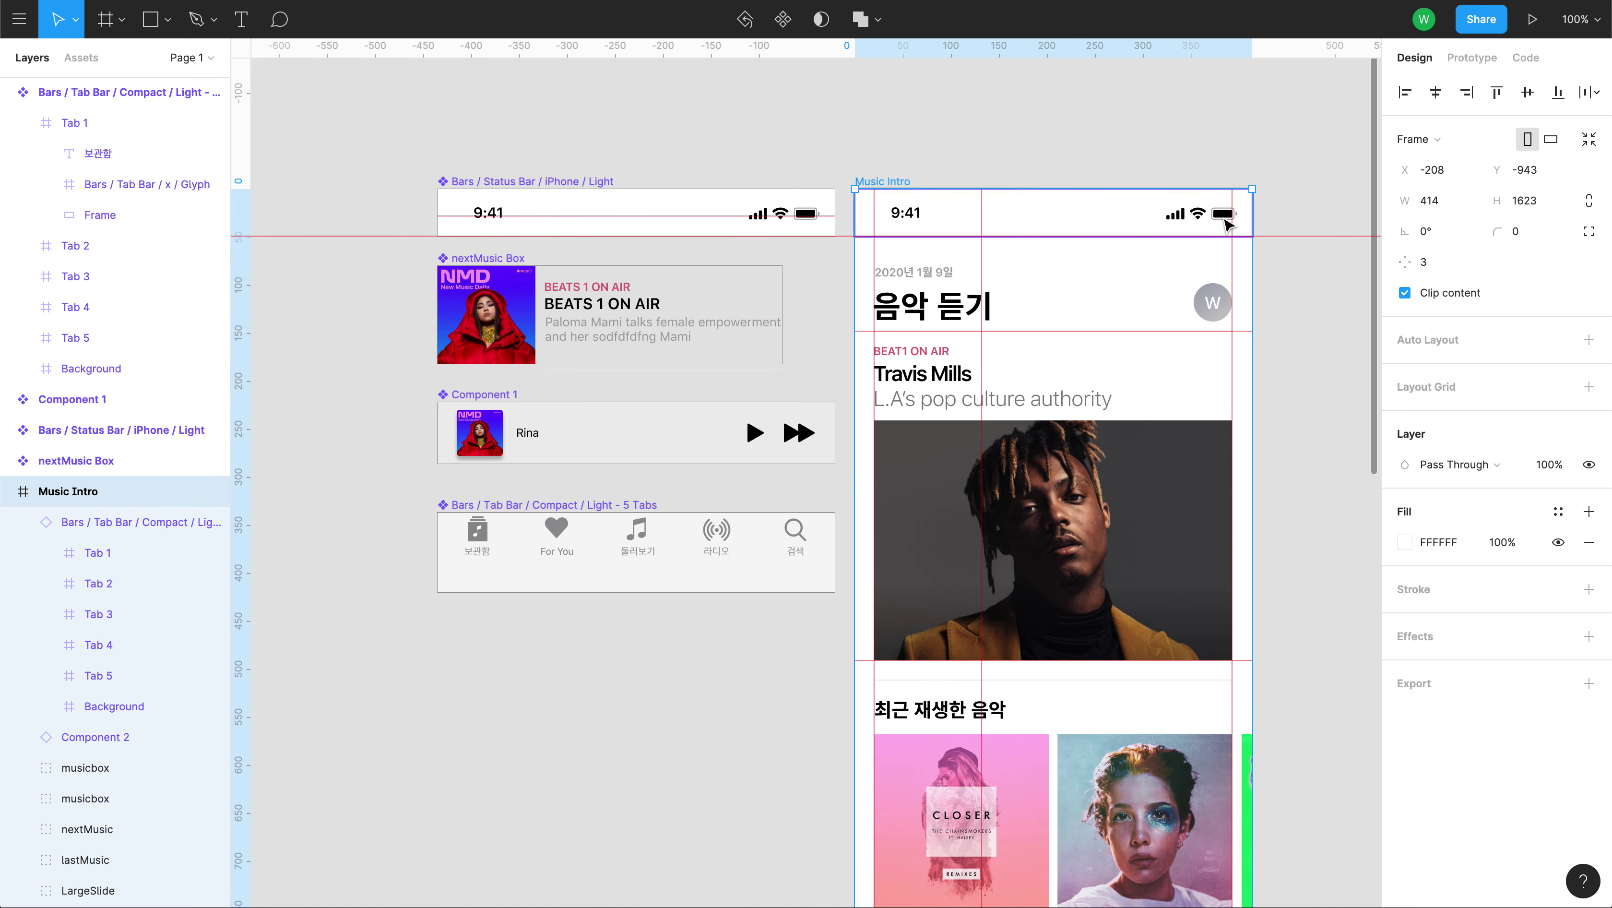
Set horizontal Center constraints on the first tab and the For You tab.
{"action": "left_click", "coordinate": [471, 539]}
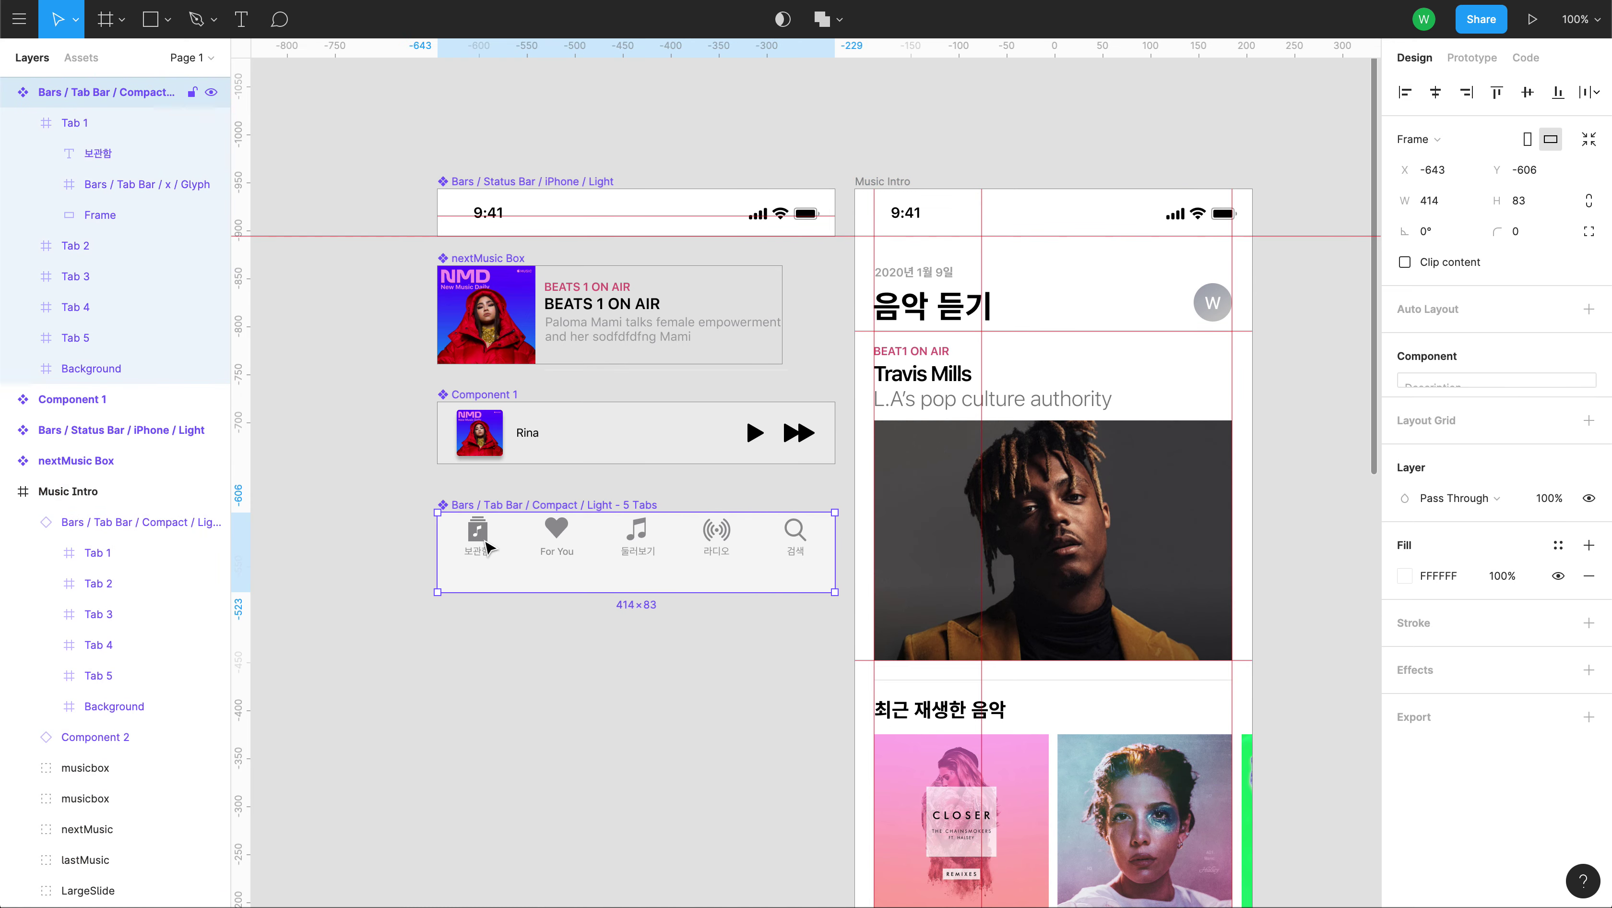
{"action": "left_click", "coordinate": [481, 540]}
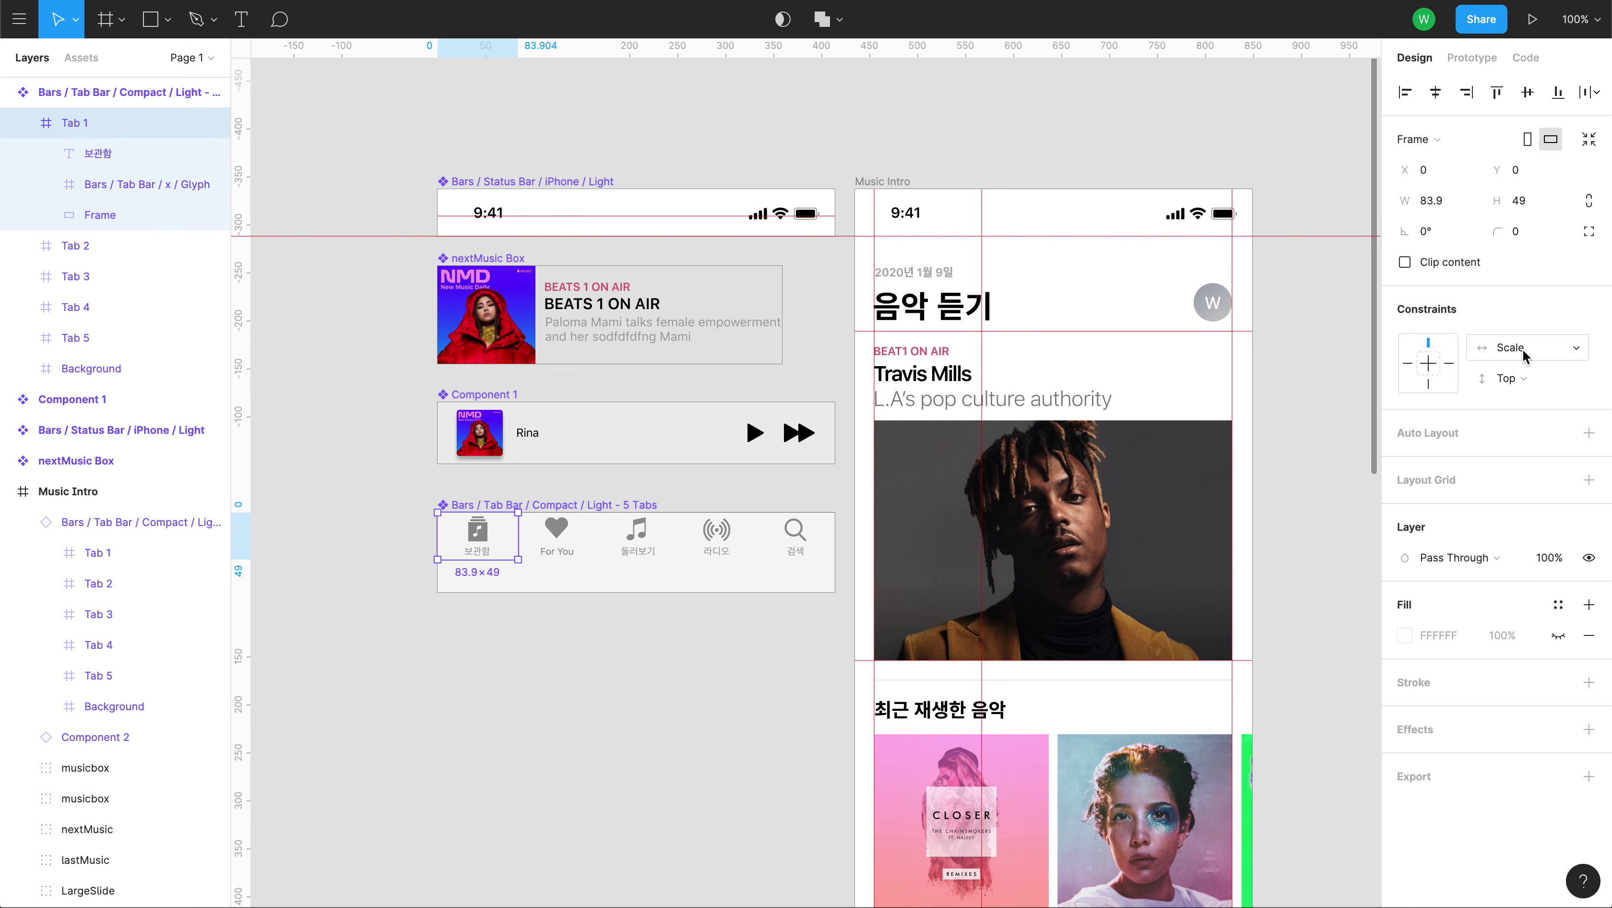
{"action": "left_click", "coordinate": [1541, 357]}
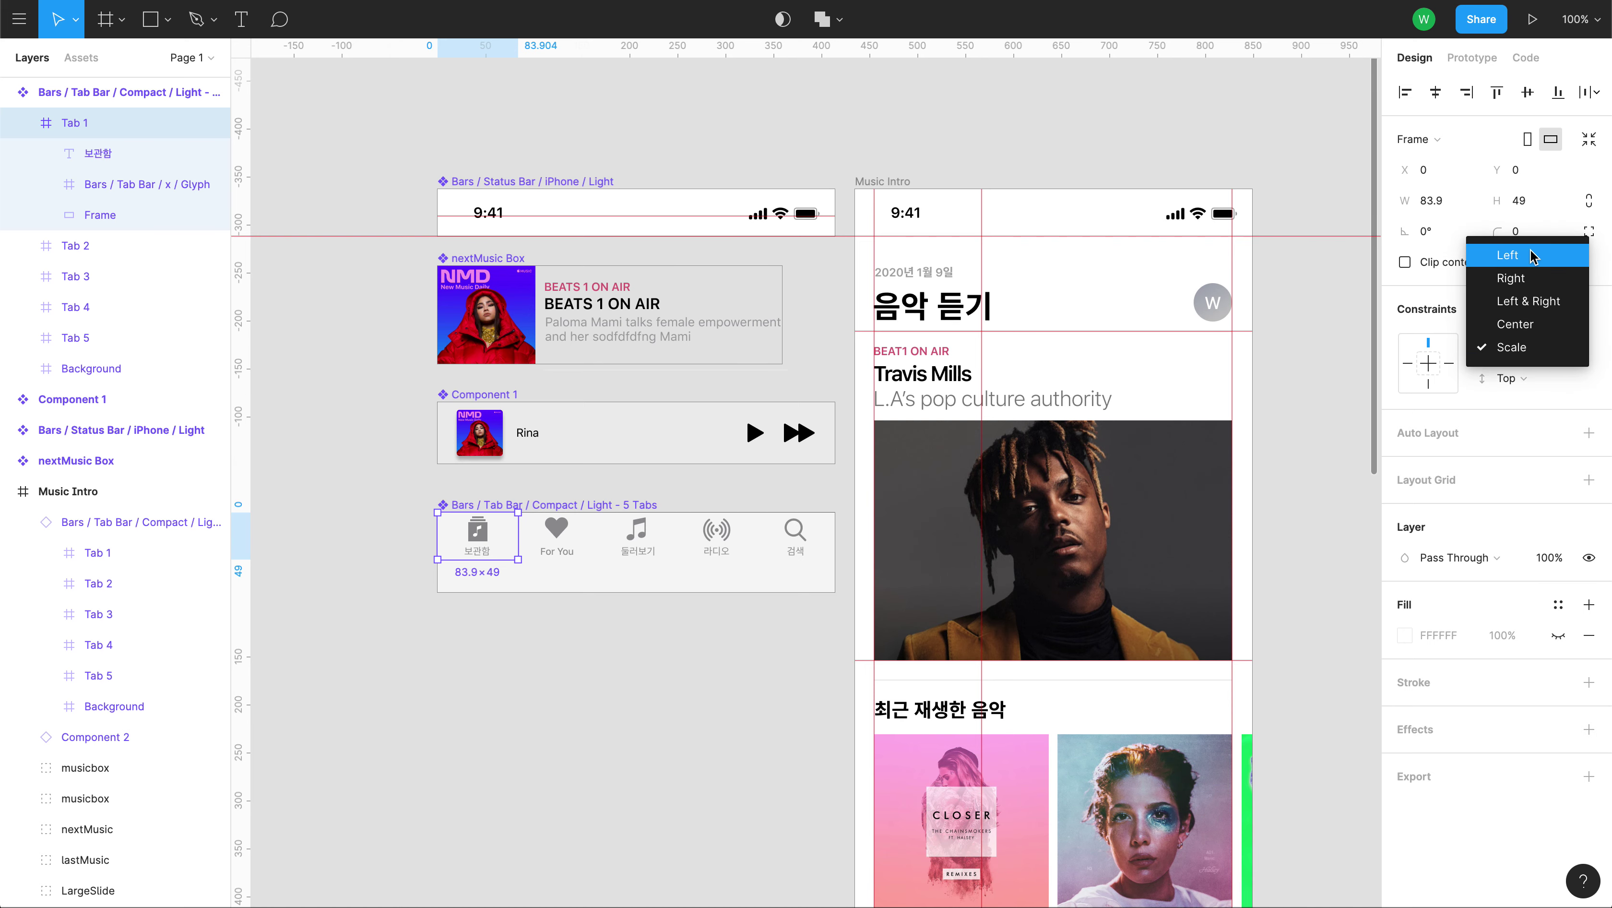
{"action": "left_click", "coordinate": [1535, 325]}
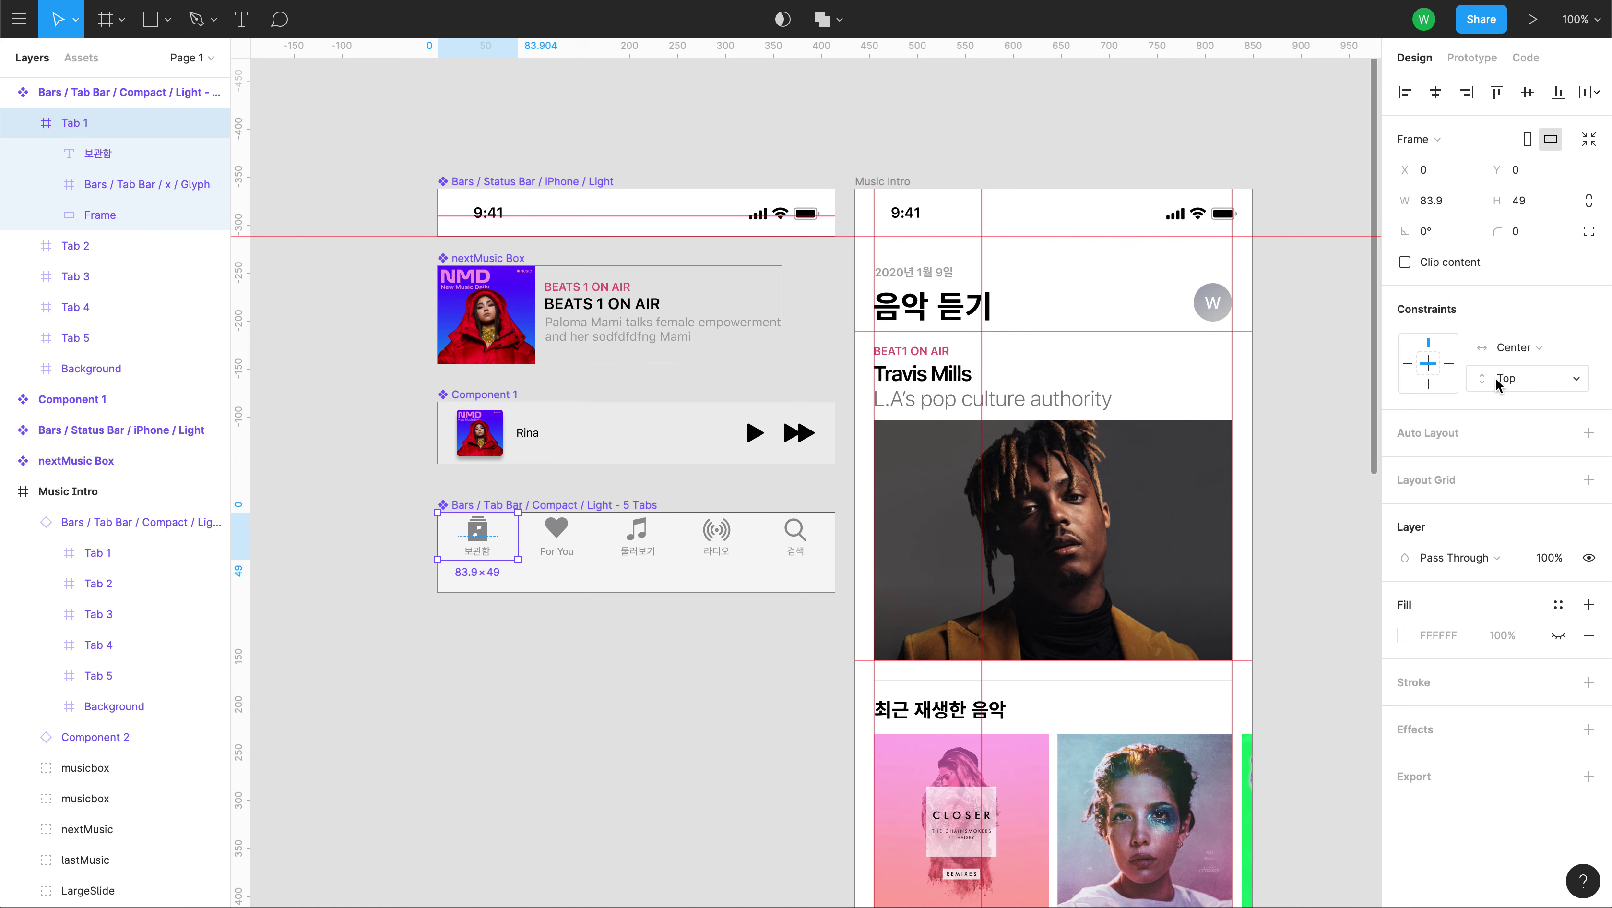
{"action": "left_click", "coordinate": [557, 539]}
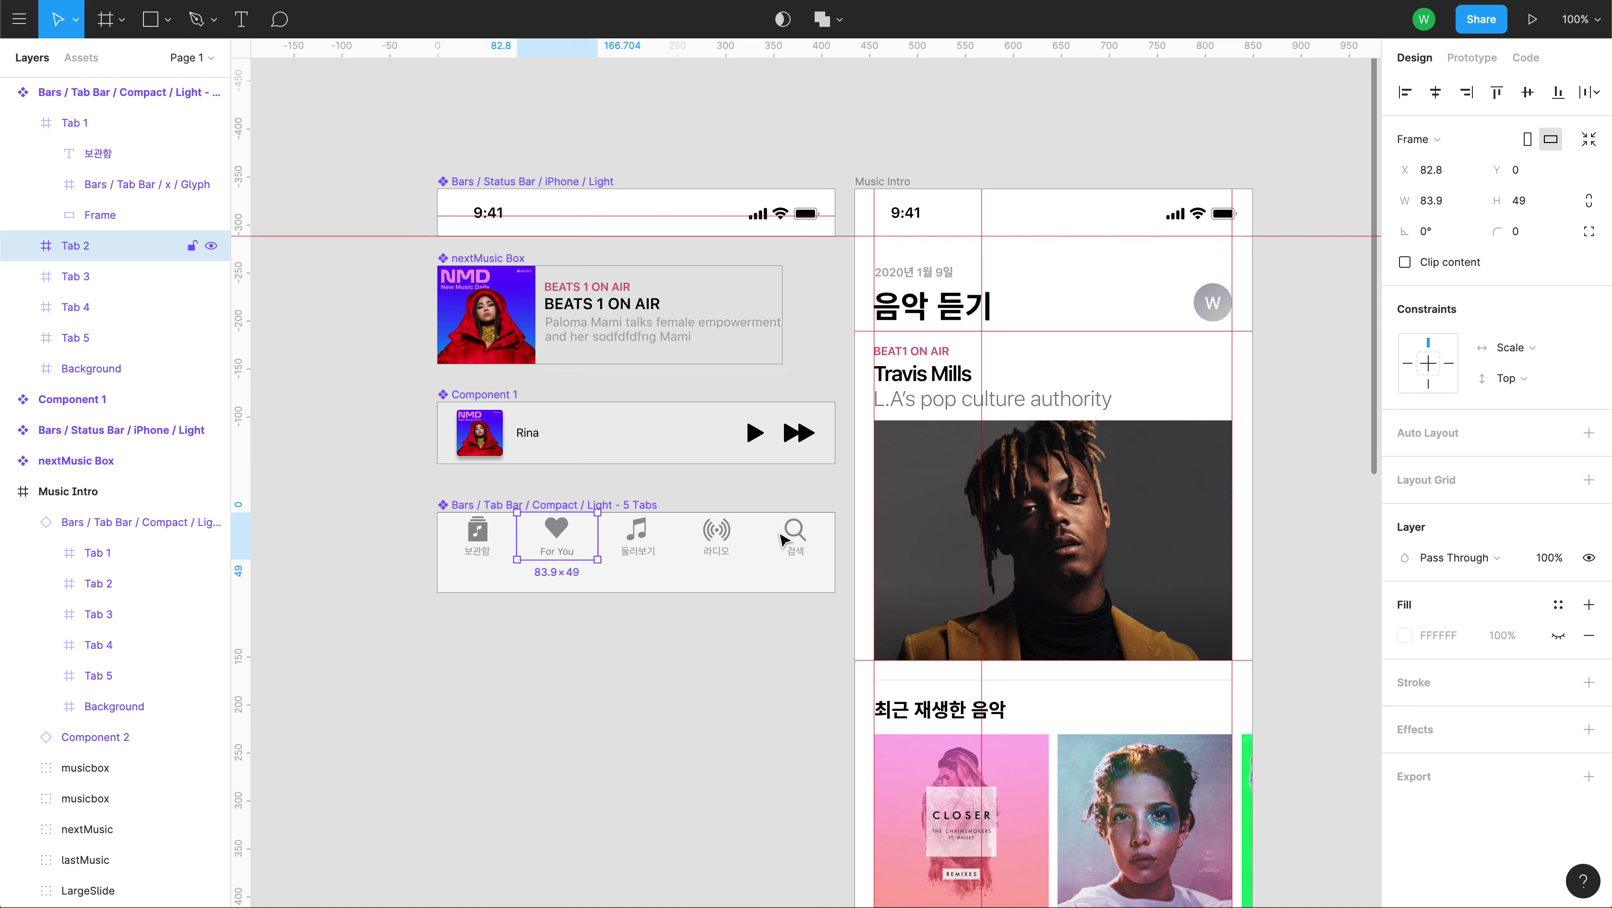
{"action": "left_click", "coordinate": [1512, 349]}
{"action": "left_click", "coordinate": [1514, 324]}
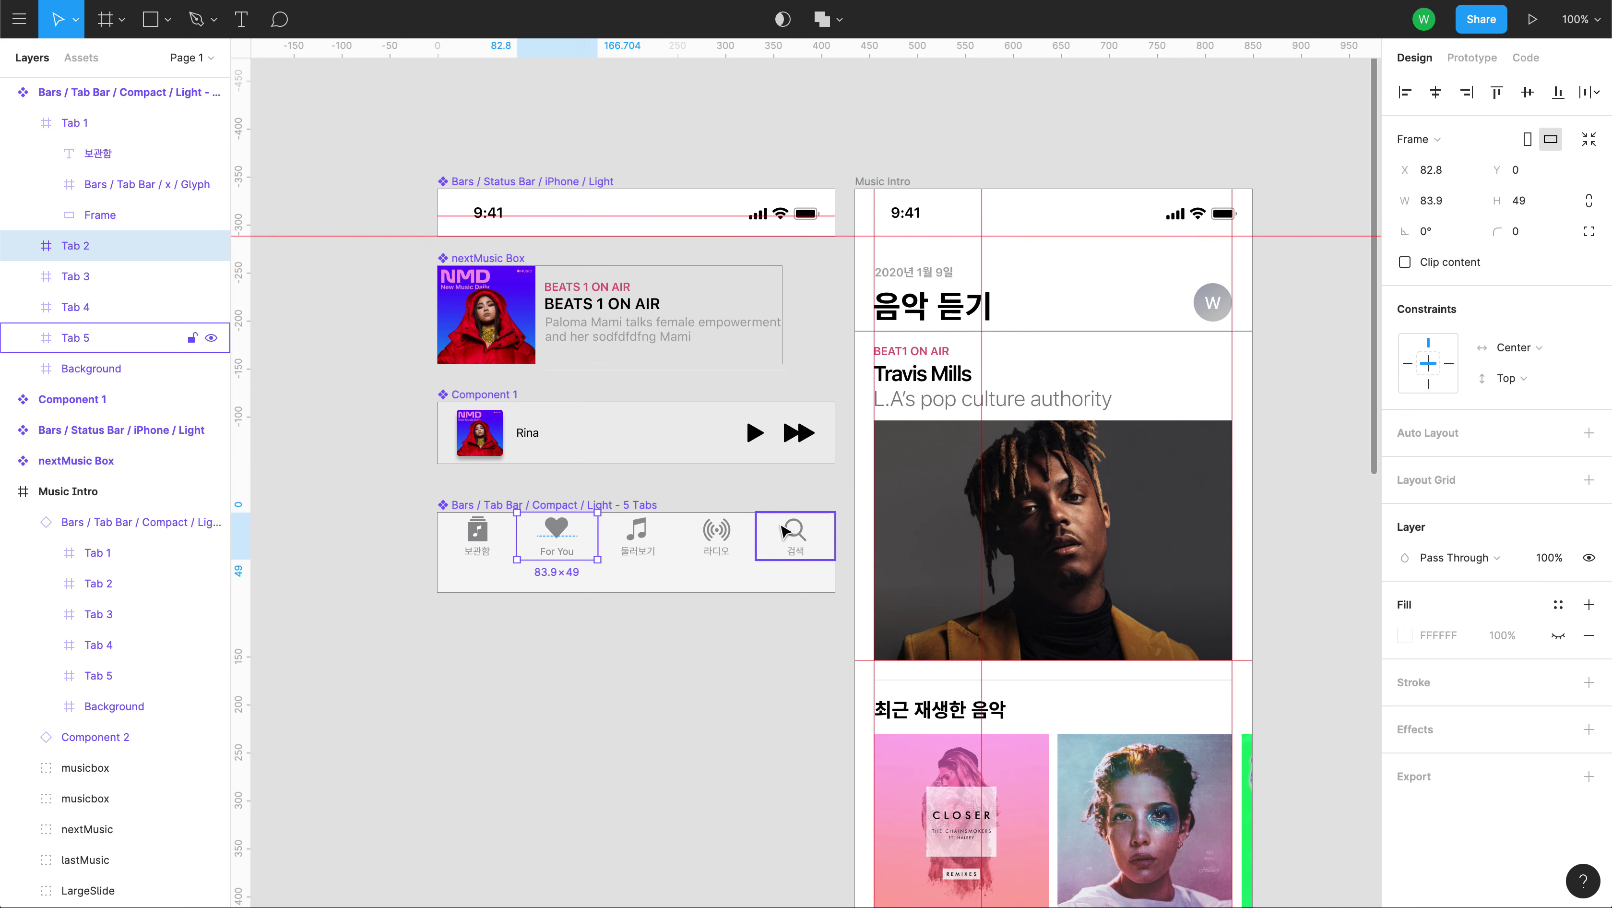
Set the third, fourth (라디오) and fifth (검색) tabs' horizontal constraints to Center.
{"action": "left_click", "coordinate": [661, 542]}
{"action": "left_click", "coordinate": [1516, 348]}
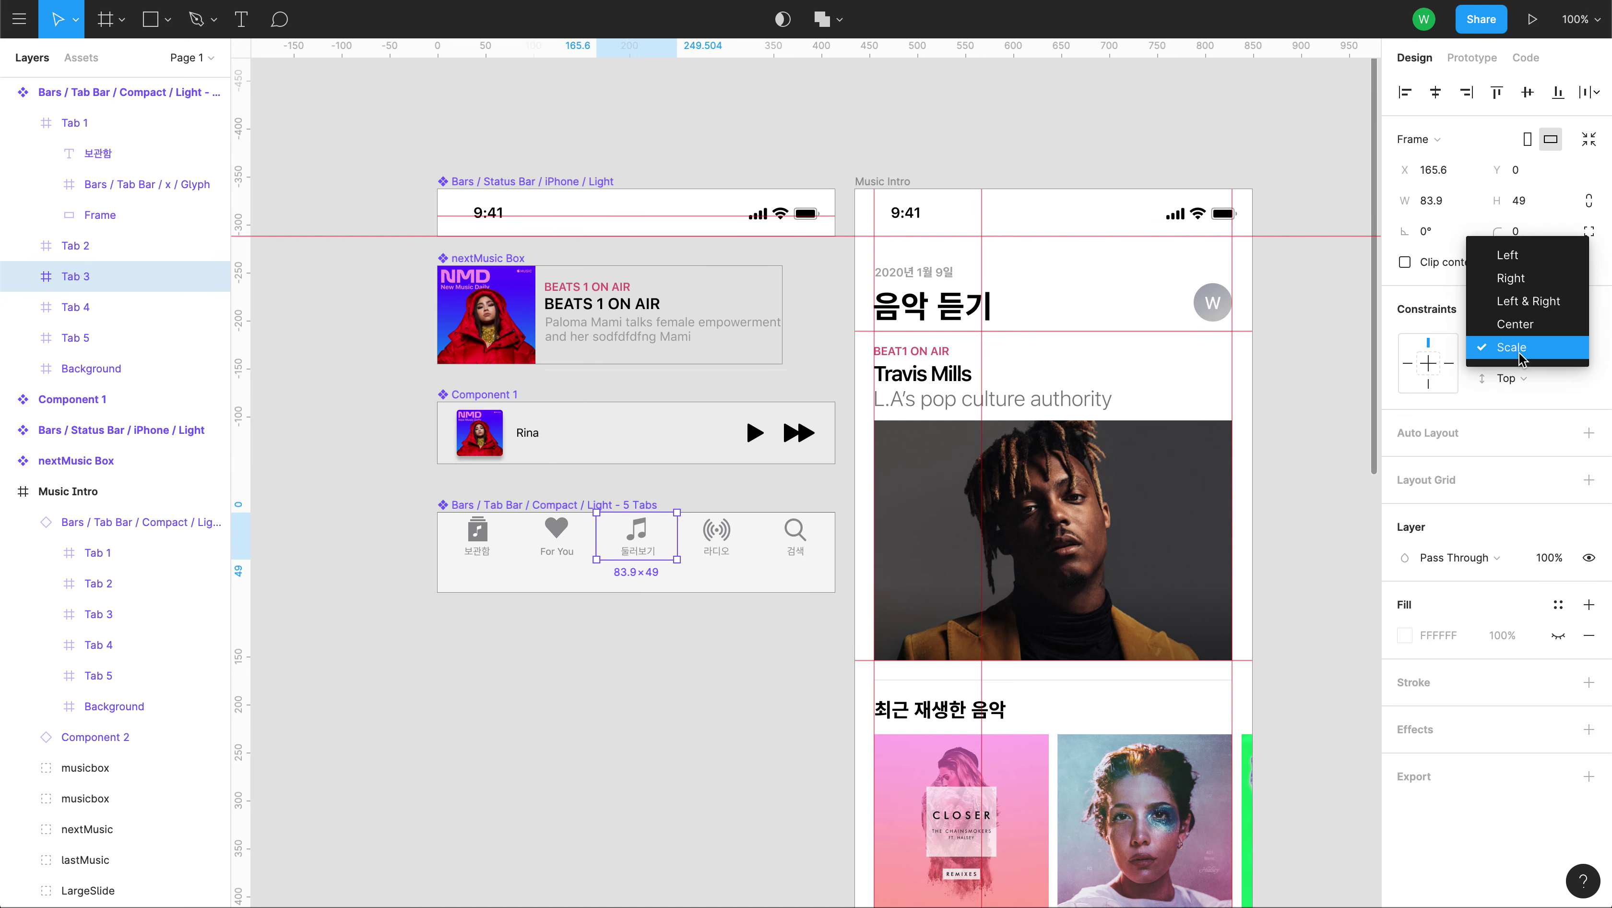
{"action": "left_click", "coordinate": [1526, 301]}
{"action": "left_click", "coordinate": [716, 540]}
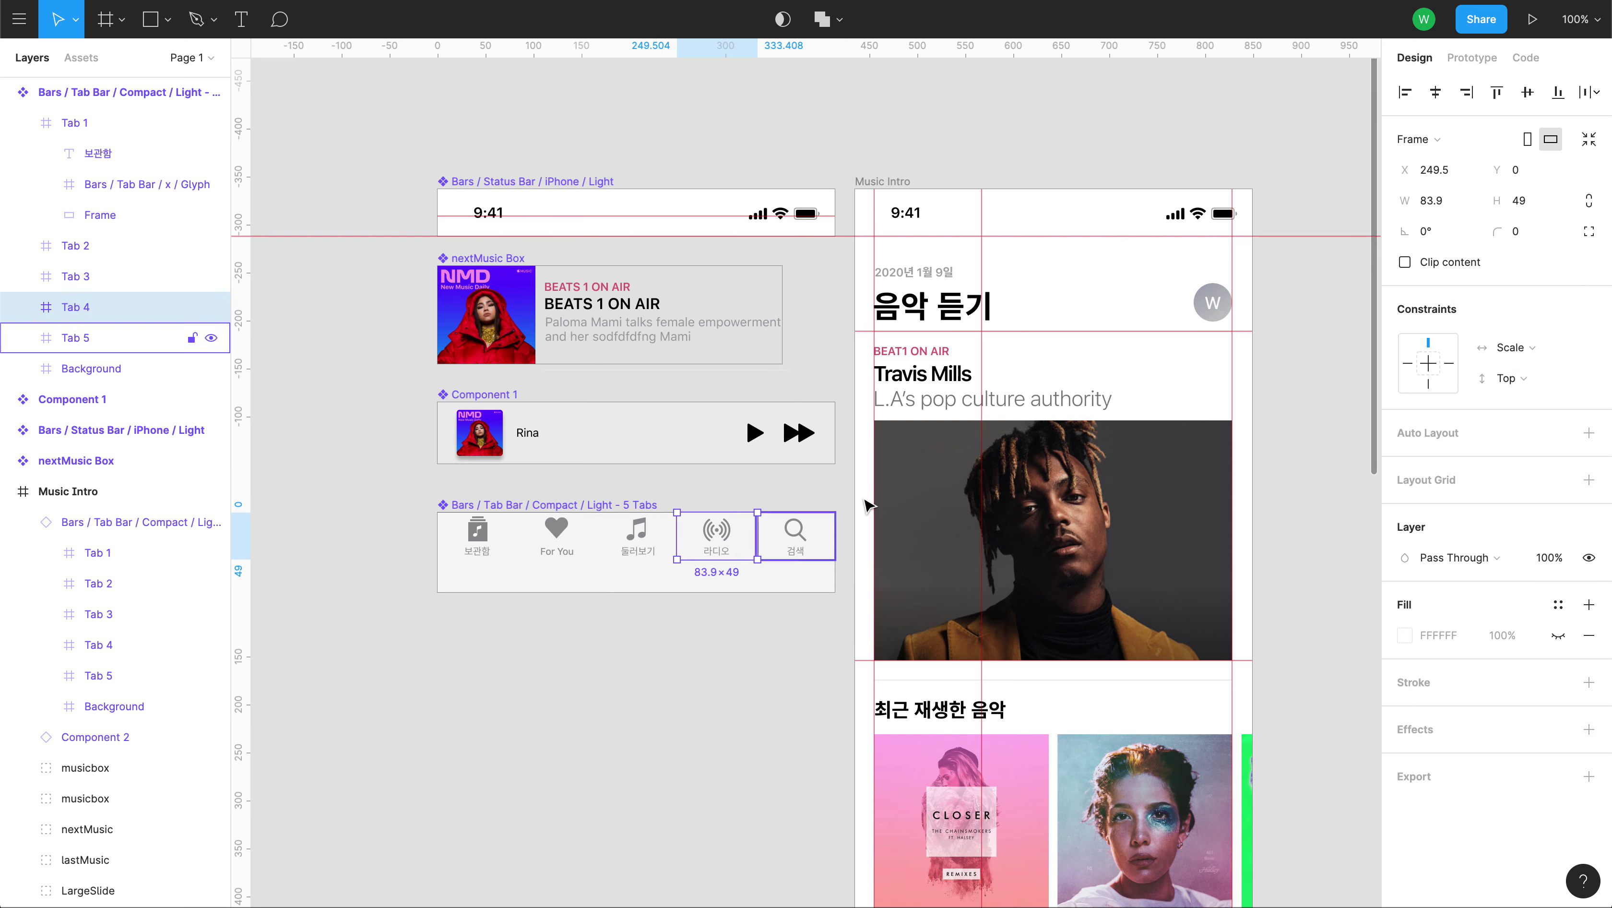
{"action": "left_click", "coordinate": [1503, 355]}
{"action": "left_click", "coordinate": [1520, 321]}
{"action": "left_click", "coordinate": [794, 538]}
{"action": "left_click", "coordinate": [1514, 348]}
{"action": "left_click", "coordinate": [1520, 321]}
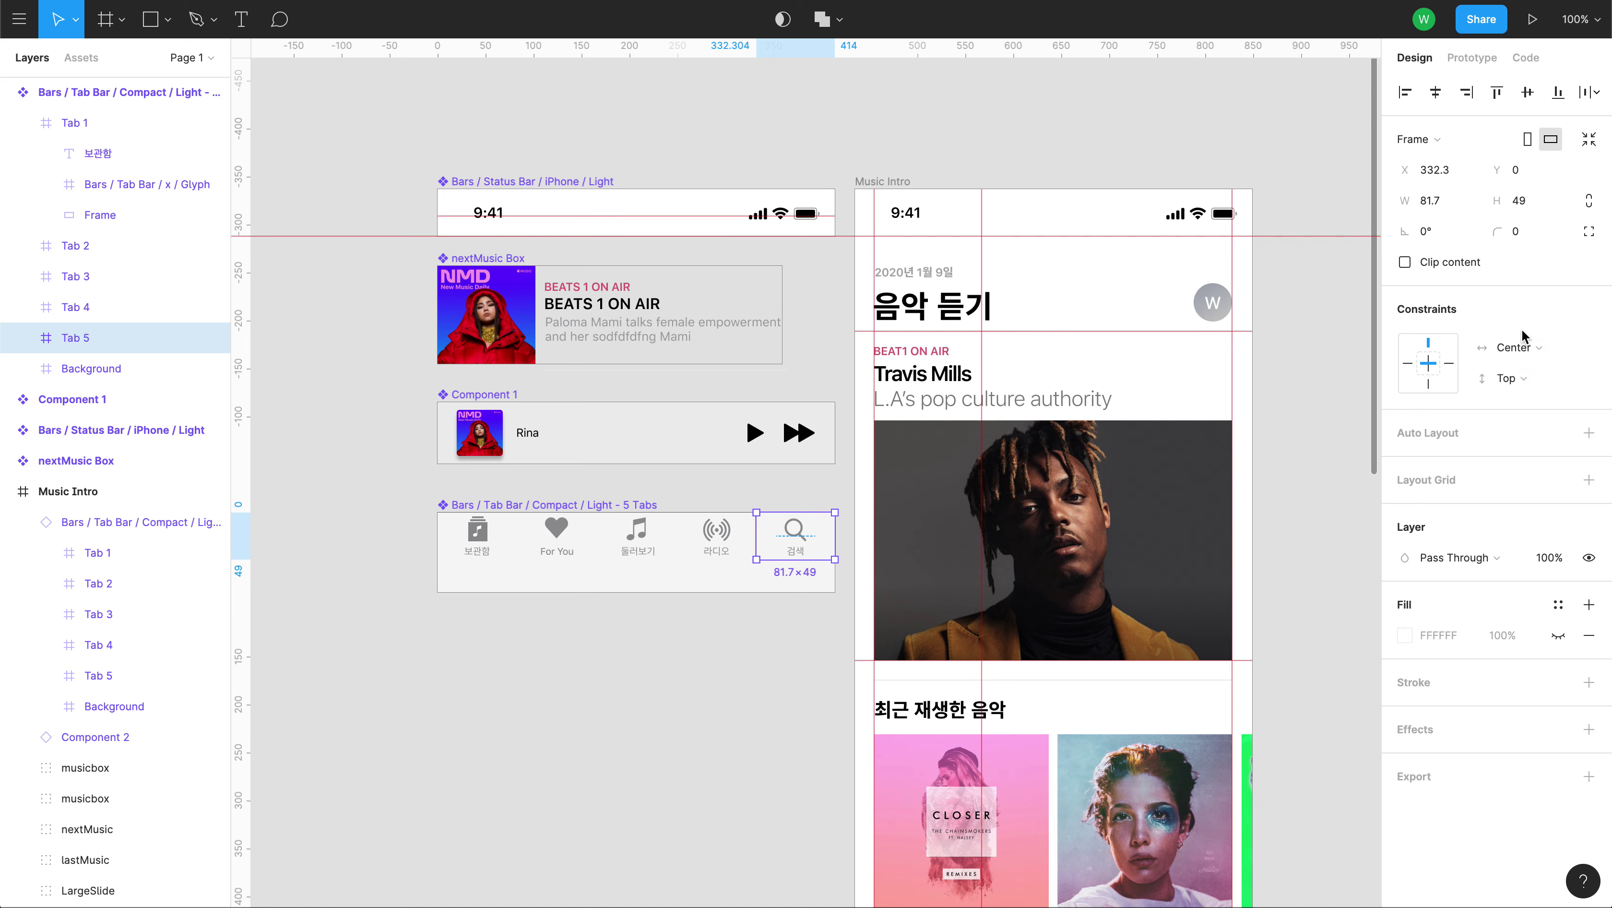
Drag the Music Intro frame's edge to test how the tabs resize.
{"action": "scroll", "coordinate": [1042, 528], "scroll_direction": "down", "scroll_amount": 15}
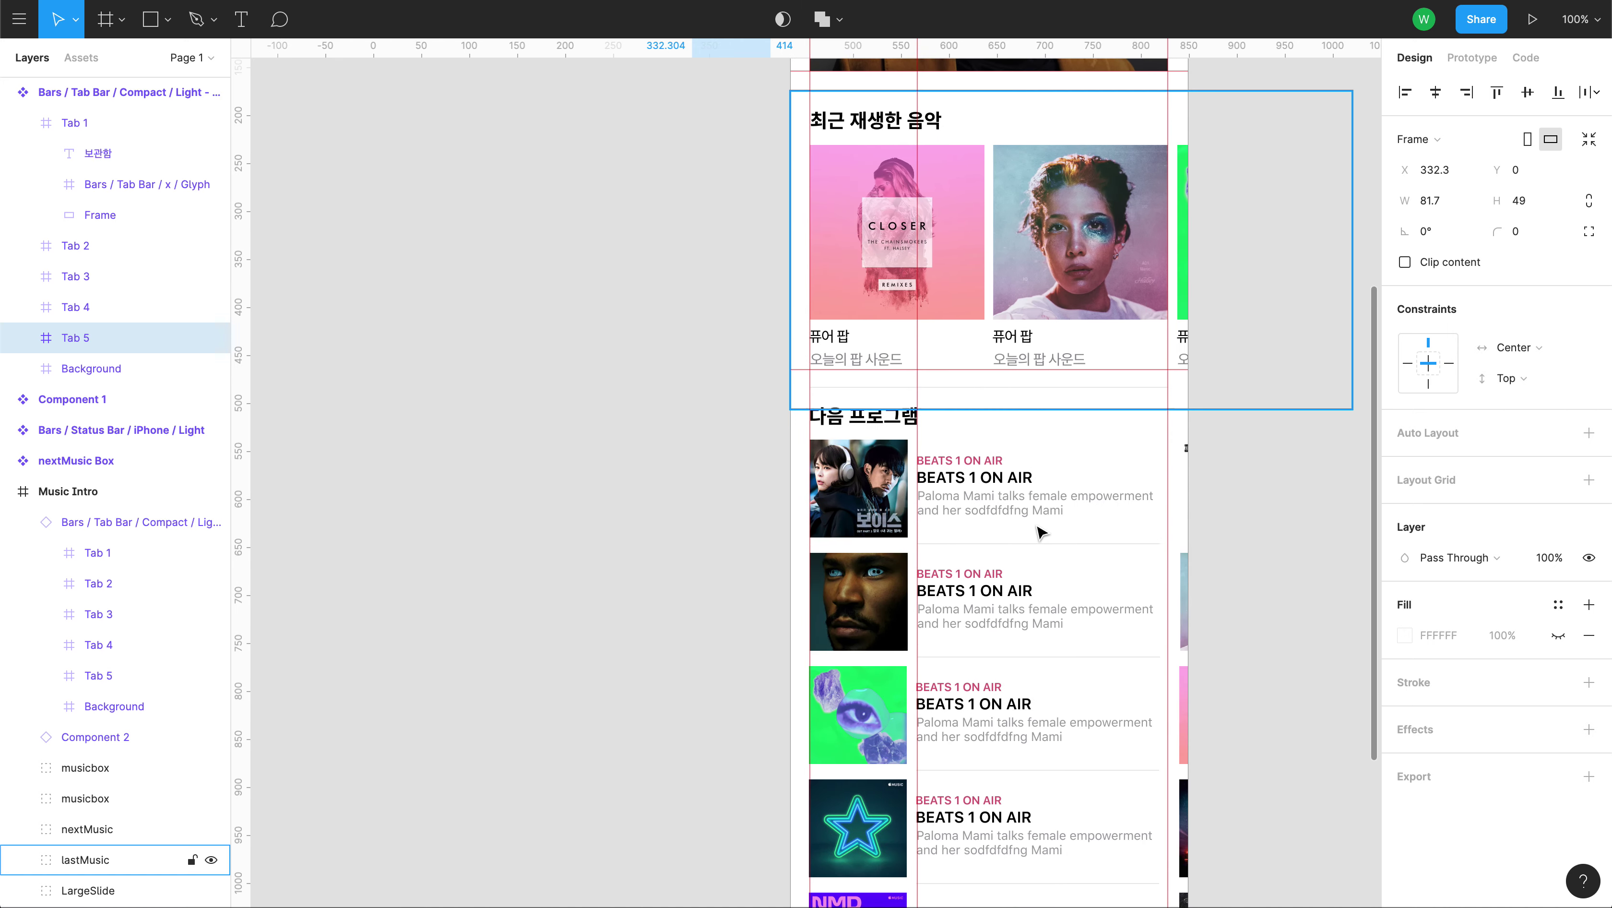
{"action": "left_click", "coordinate": [45, 495]}
{"action": "mouse_move", "coordinate": [1076, 570]}
{"action": "left_mouse_down"}
{"action": "mouse_move", "coordinate": [1296, 569]}
{"action": "mouse_move", "coordinate": [1062, 558]}
{"action": "left_mouse_up"}
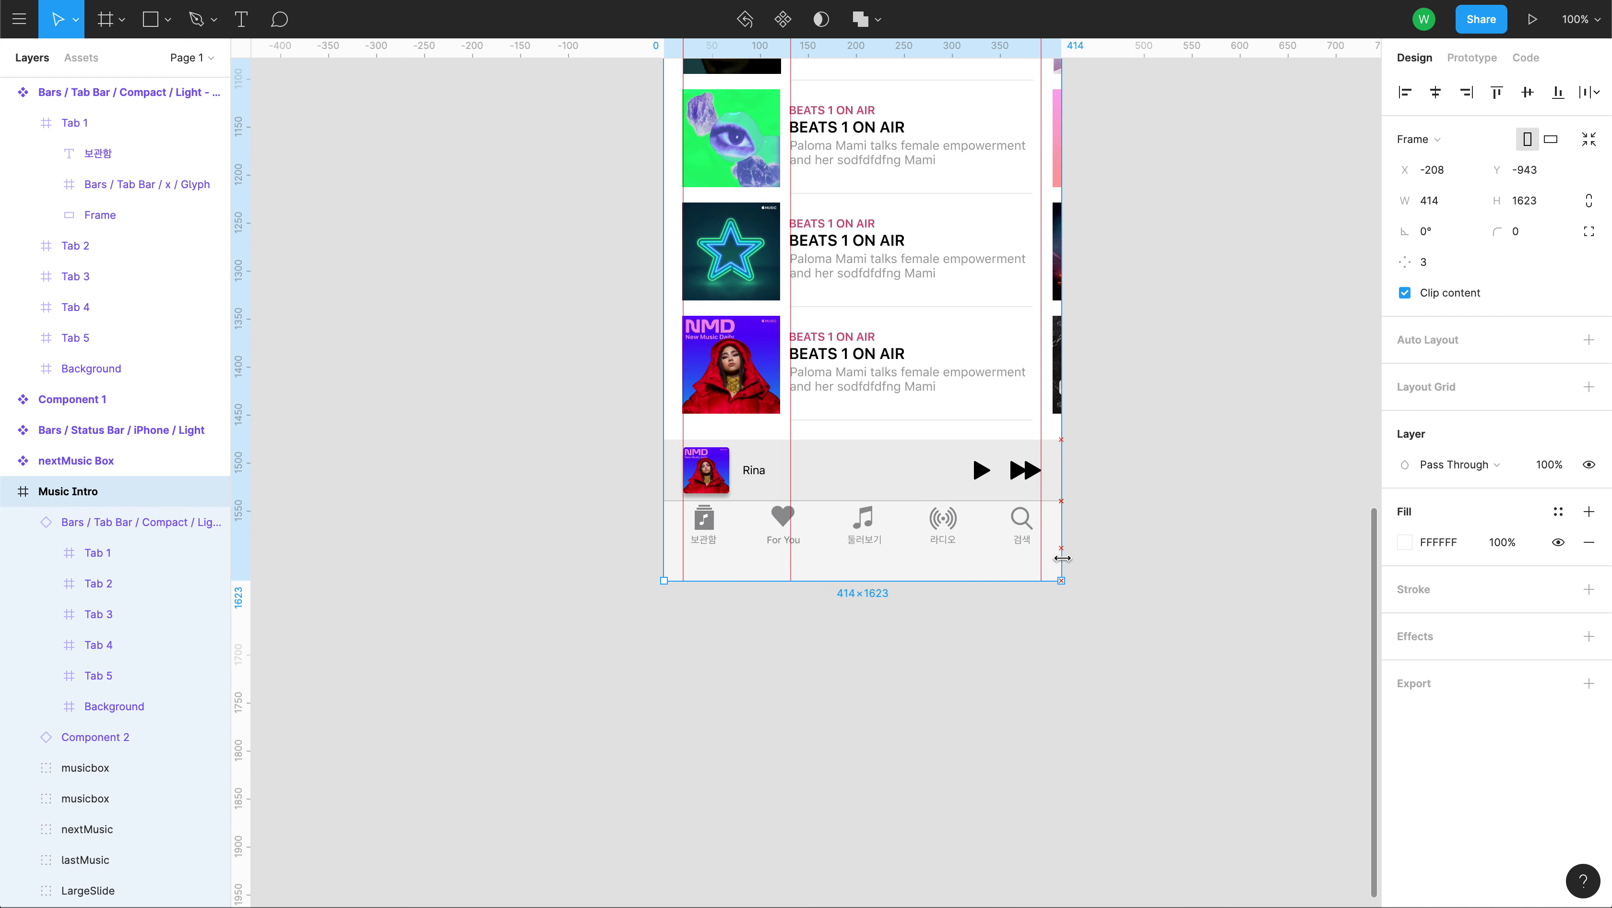
Set the first tab's vertical constraint to Center.
{"action": "left_click_drag", "start_coordinate": [572, 359], "coordinate": [713, 883]}
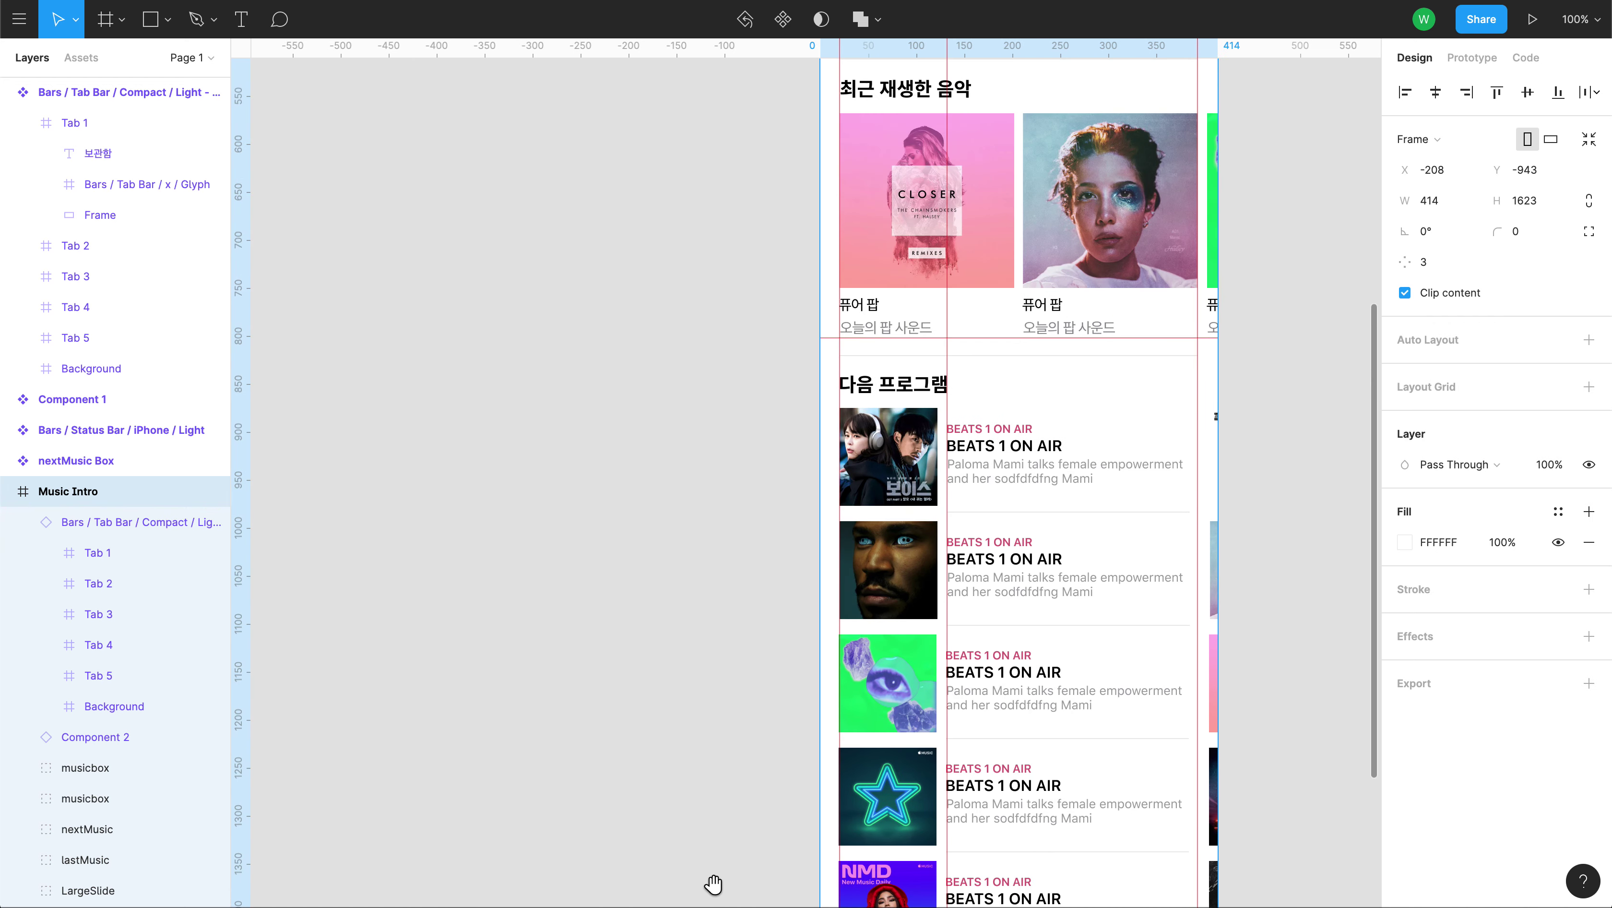
{"action": "left_click_drag", "start_coordinate": [713, 395], "coordinate": [730, 907]}
{"action": "left_click", "coordinate": [482, 448]}
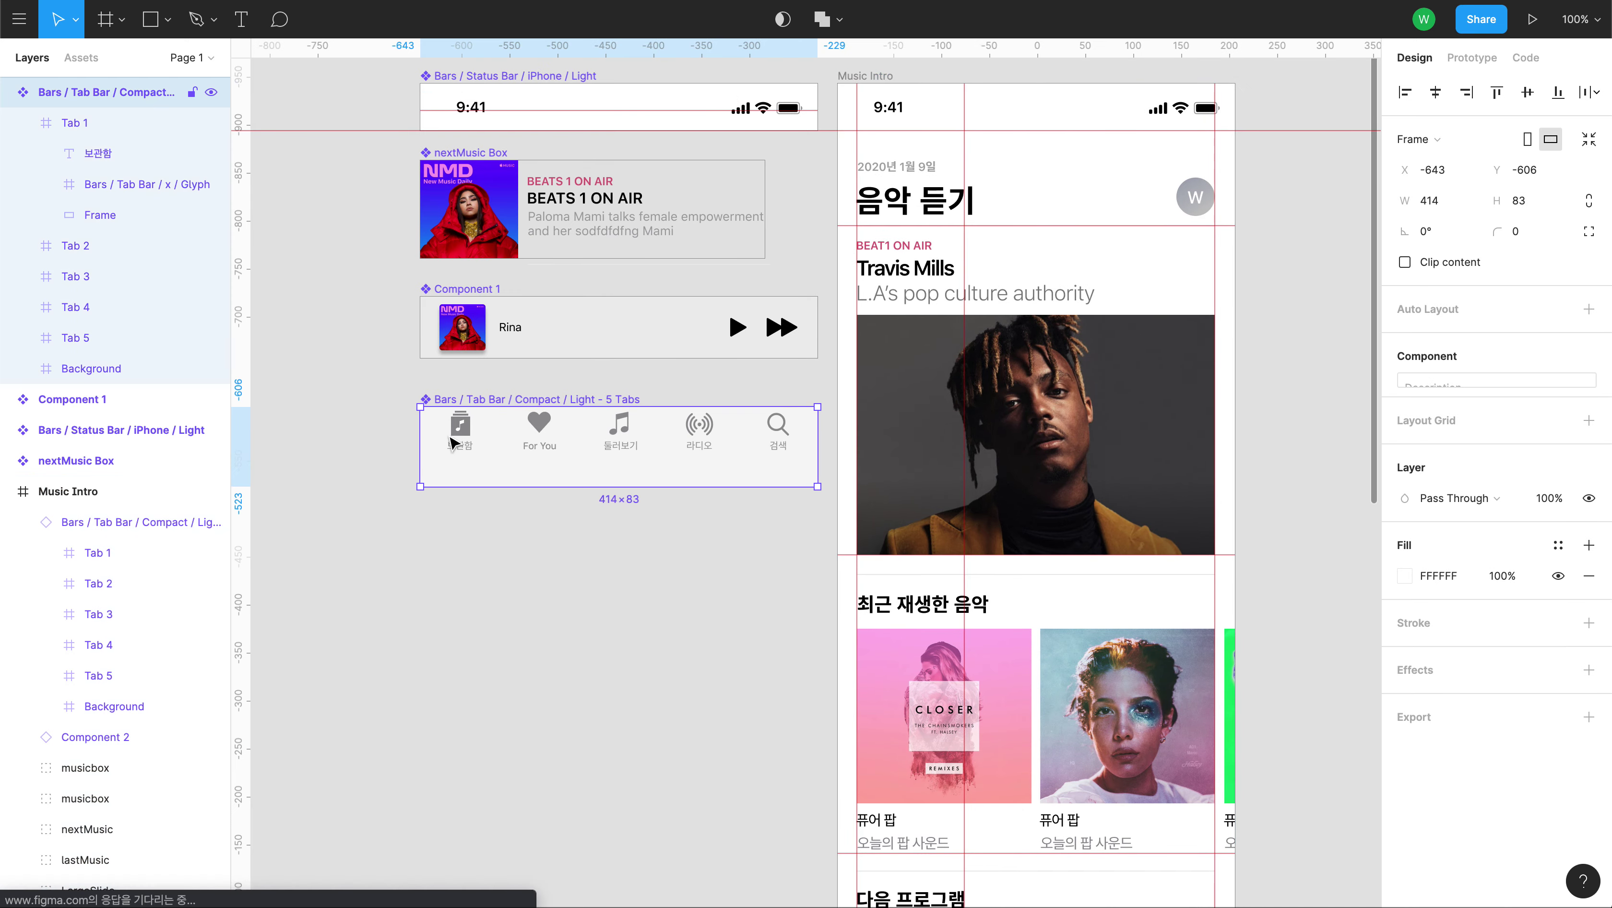
{"action": "double_click", "coordinate": [459, 438]}
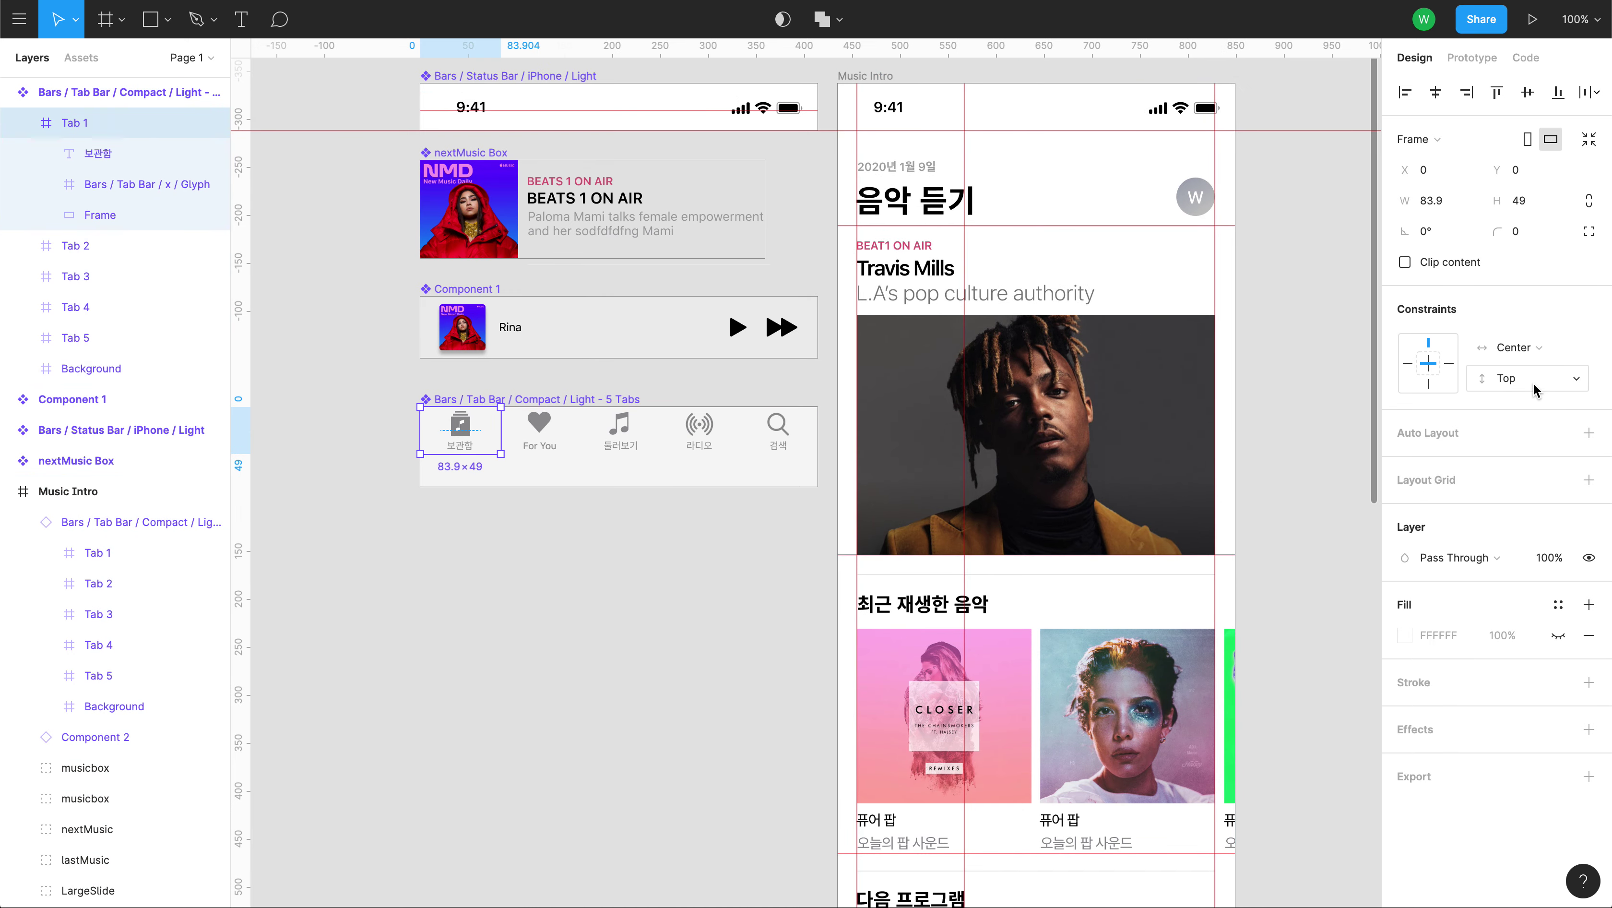
{"action": "left_click", "coordinate": [1518, 381]}
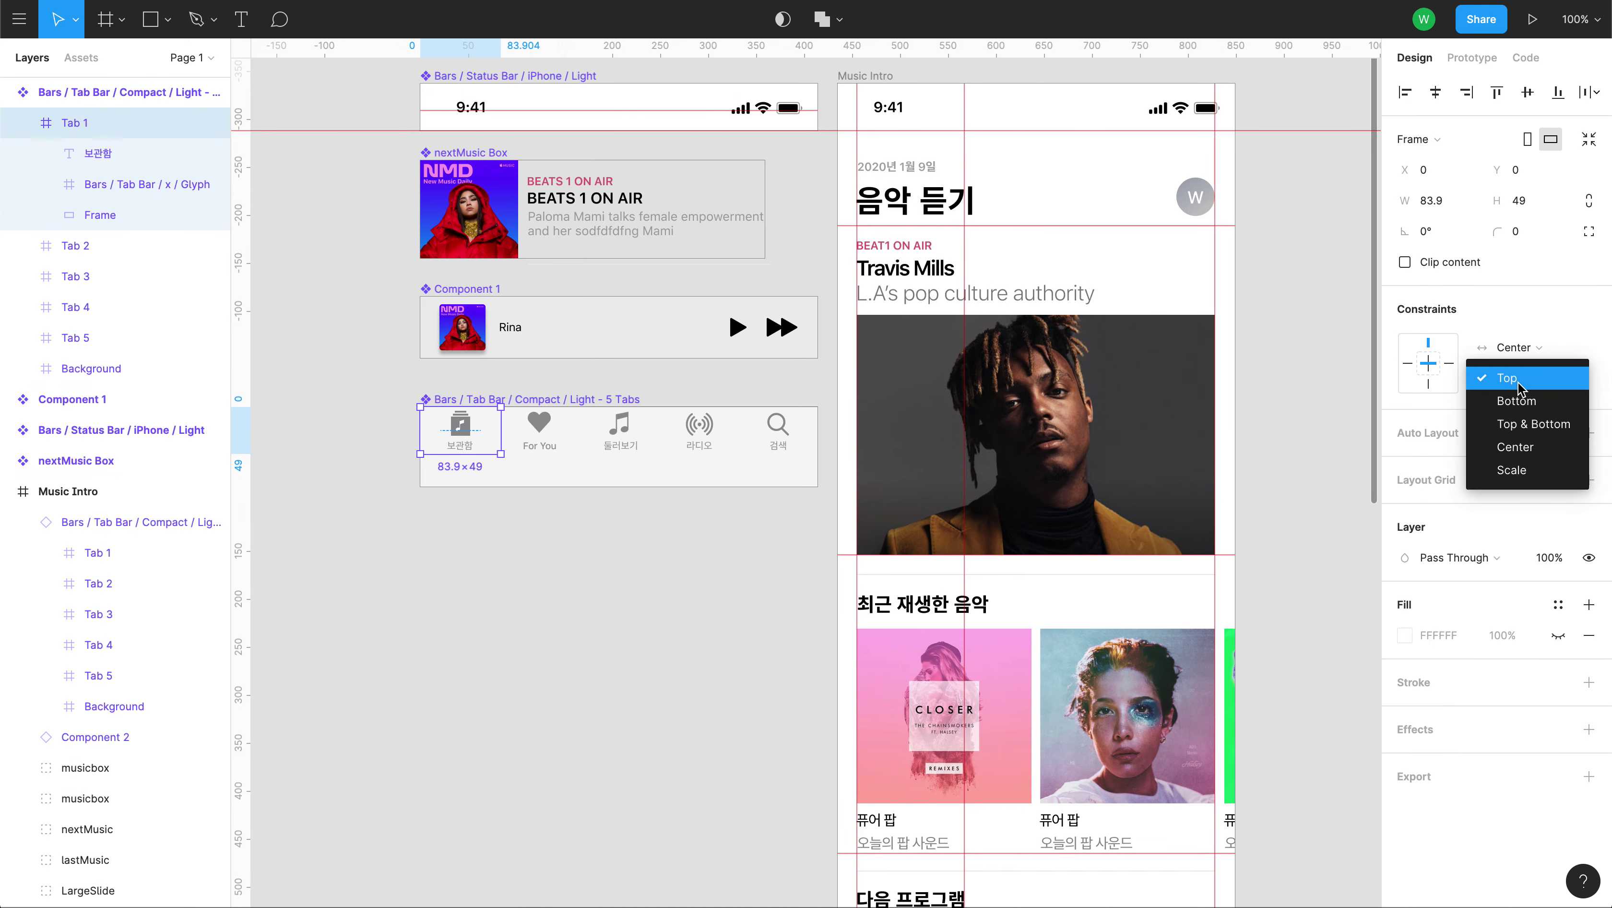
{"action": "left_click", "coordinate": [1530, 456]}
Set tabs two to five together to a vertical Center constraint.
{"action": "left_click", "coordinate": [538, 427]}
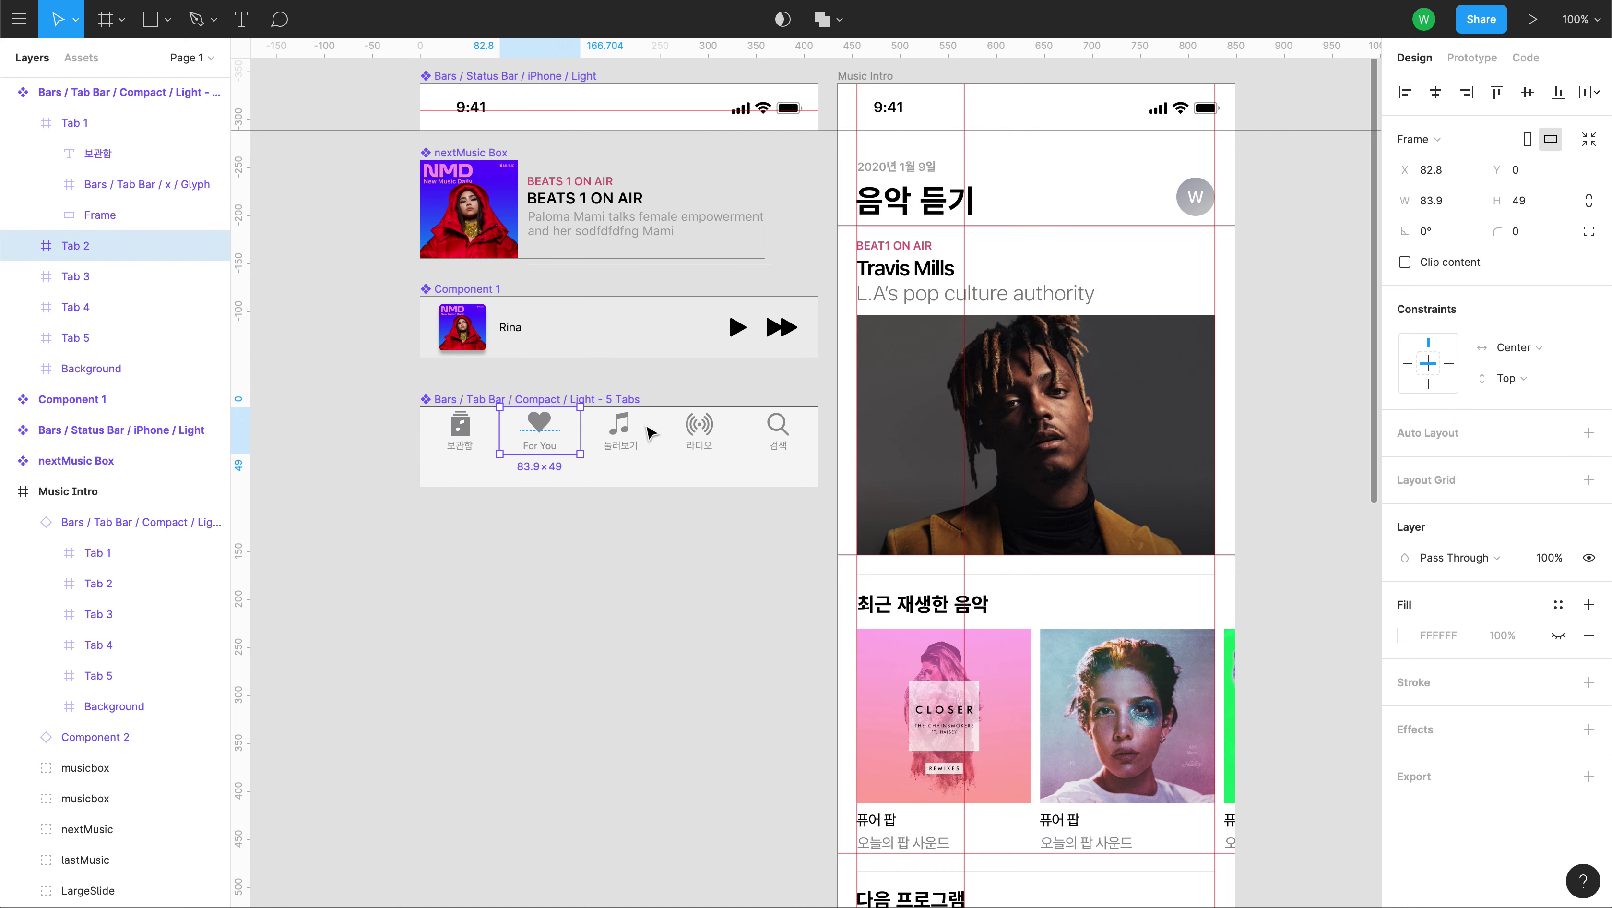
{"action": "left_click", "coordinate": [625, 434], "text": "shift"}
{"action": "left_click", "coordinate": [700, 430], "text": "shift"}
{"action": "left_click", "coordinate": [775, 430], "text": "shift"}
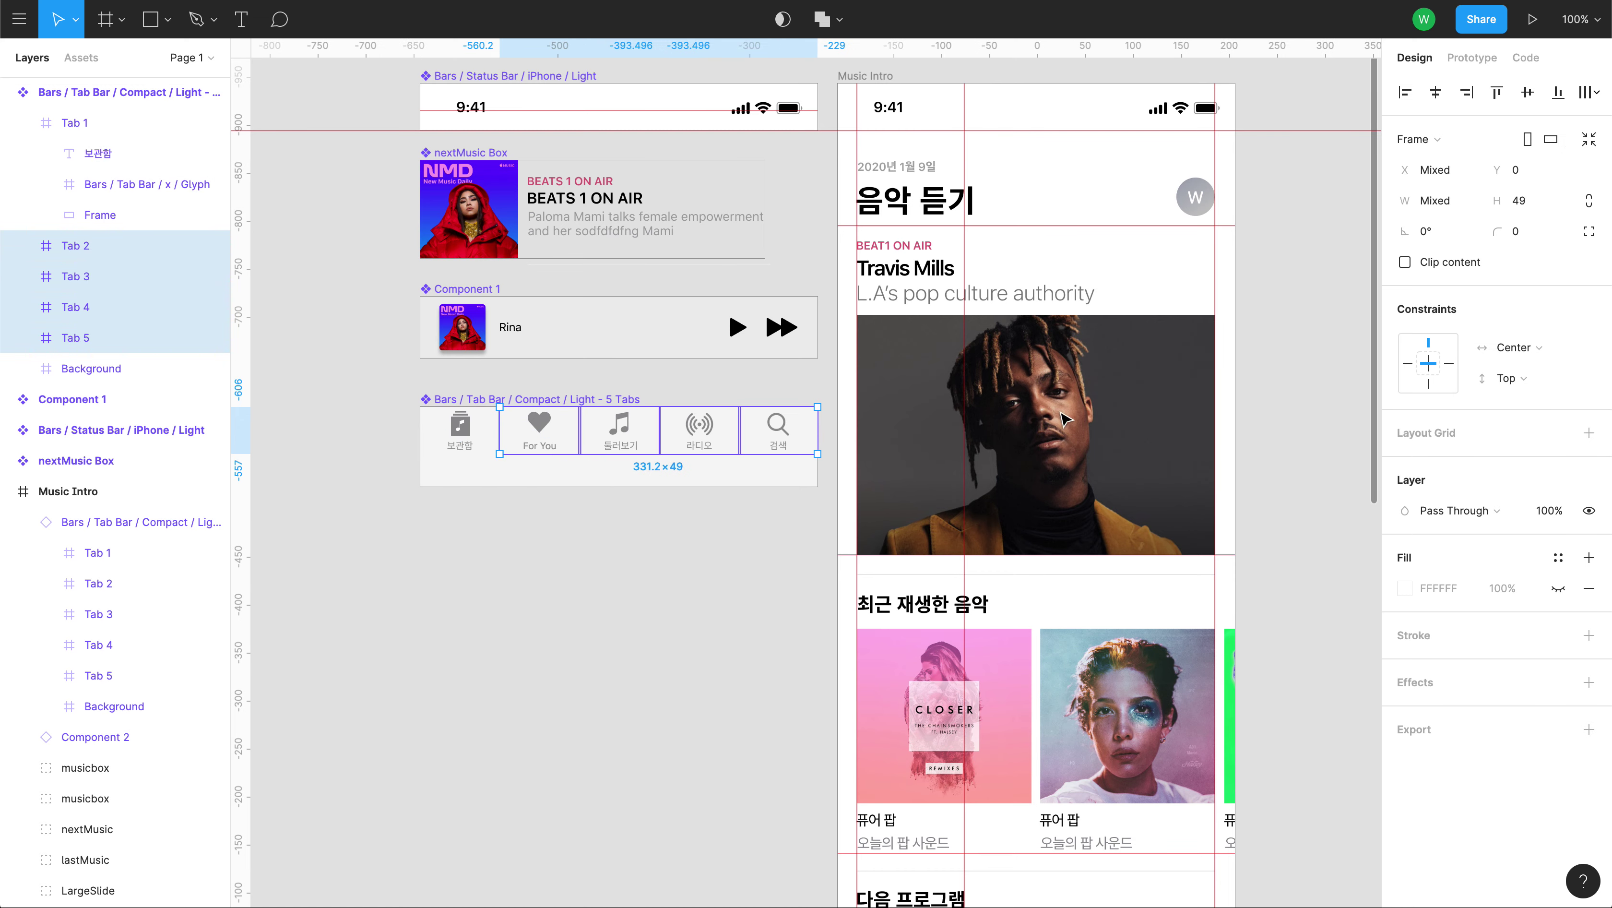
{"action": "left_click", "coordinate": [1512, 381]}
{"action": "left_click", "coordinate": [1520, 455]}
{"action": "left_click", "coordinate": [1263, 537]}
{"action": "scroll", "coordinate": [1265, 559], "scroll_direction": "down", "scroll_amount": 15}
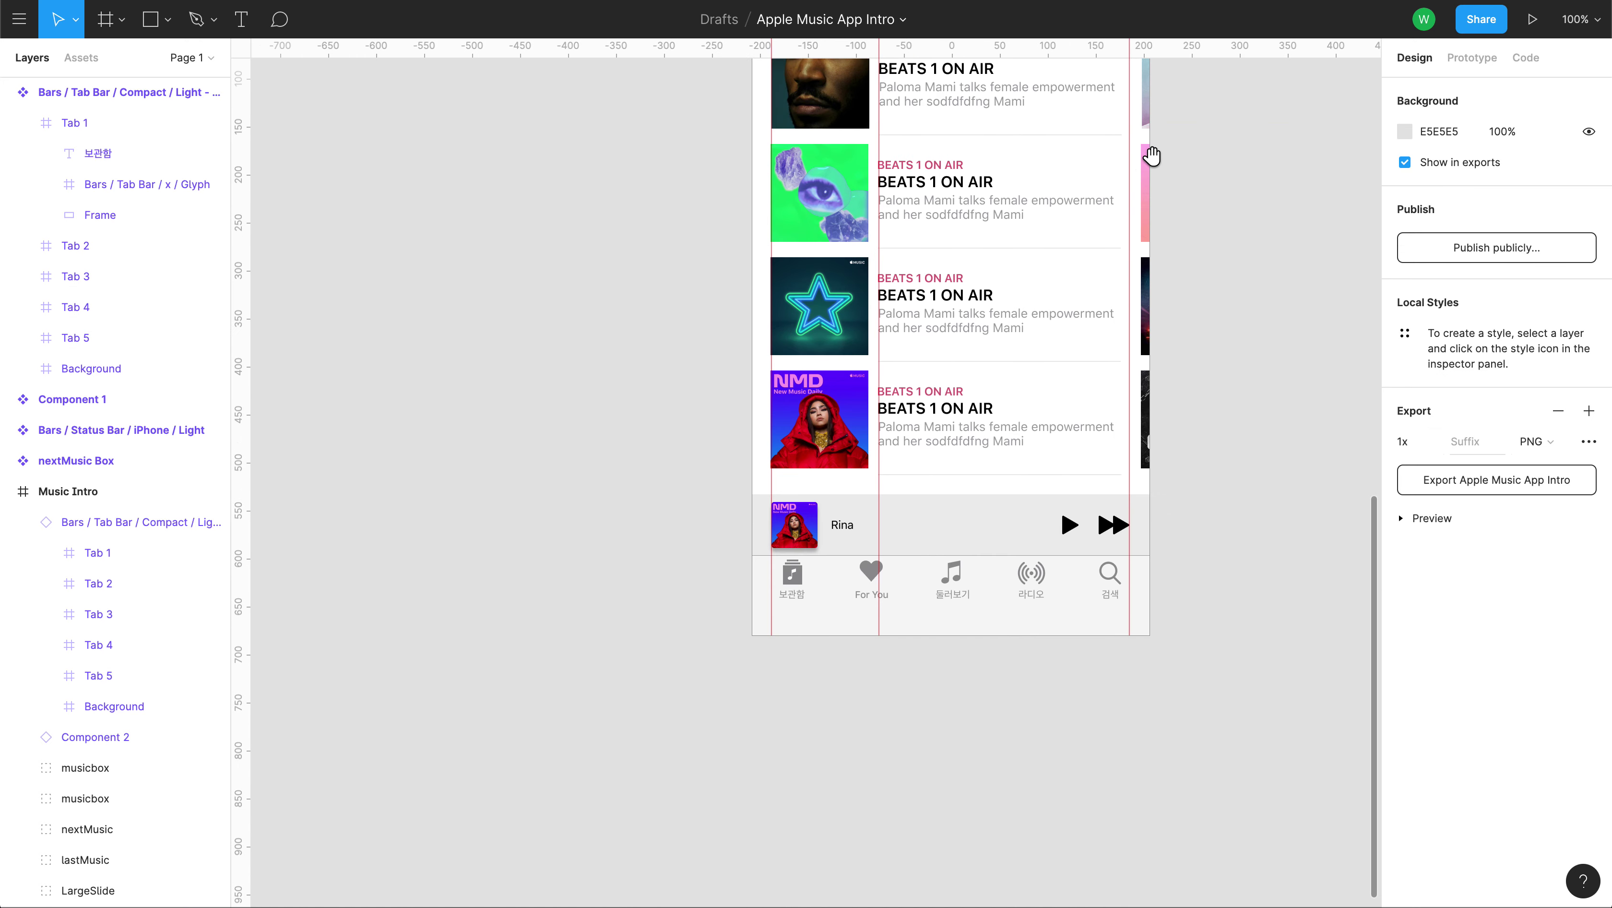
Test-widen the Music Intro frame, then undo back to its 414 width.
{"action": "left_click", "coordinate": [120, 493]}
{"action": "left_click_drag", "start_coordinate": [1150, 612], "coordinate": [1193, 604]}
{"action": "key", "text": "ctrl+z"}
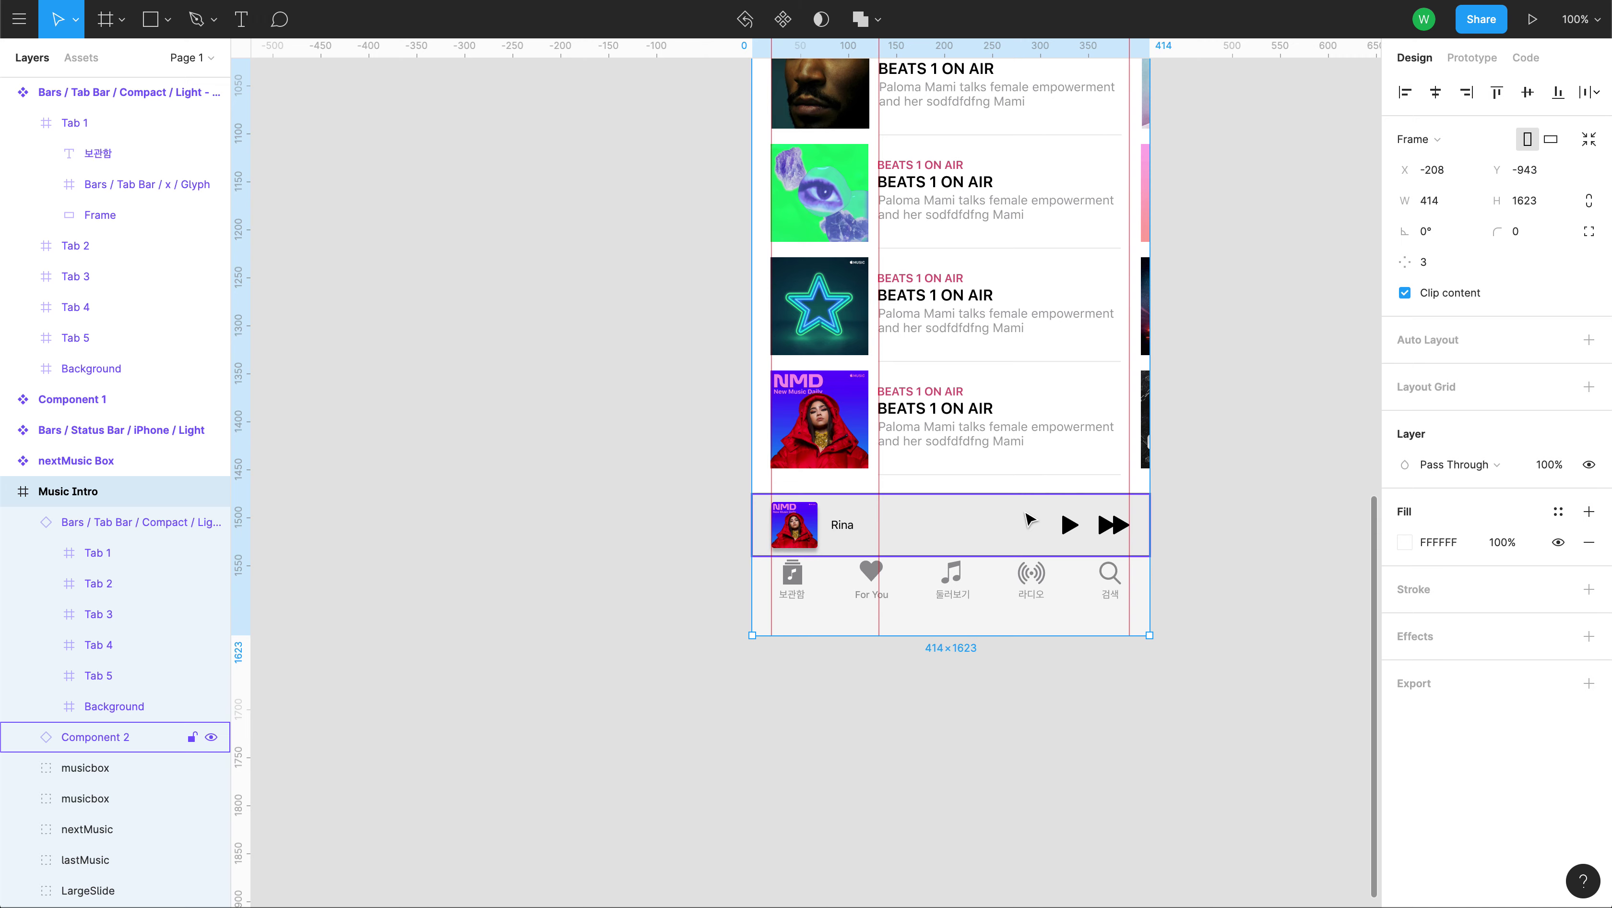
Give Component 1's play and fast-forward icons Top vertical and Right horizontal constraints.
{"action": "left_click", "coordinate": [1026, 524]}
{"action": "left_click_drag", "start_coordinate": [512, 223], "coordinate": [630, 806]}
{"action": "left_click_drag", "start_coordinate": [623, 270], "coordinate": [677, 795]}
{"action": "left_click", "coordinate": [733, 460]}
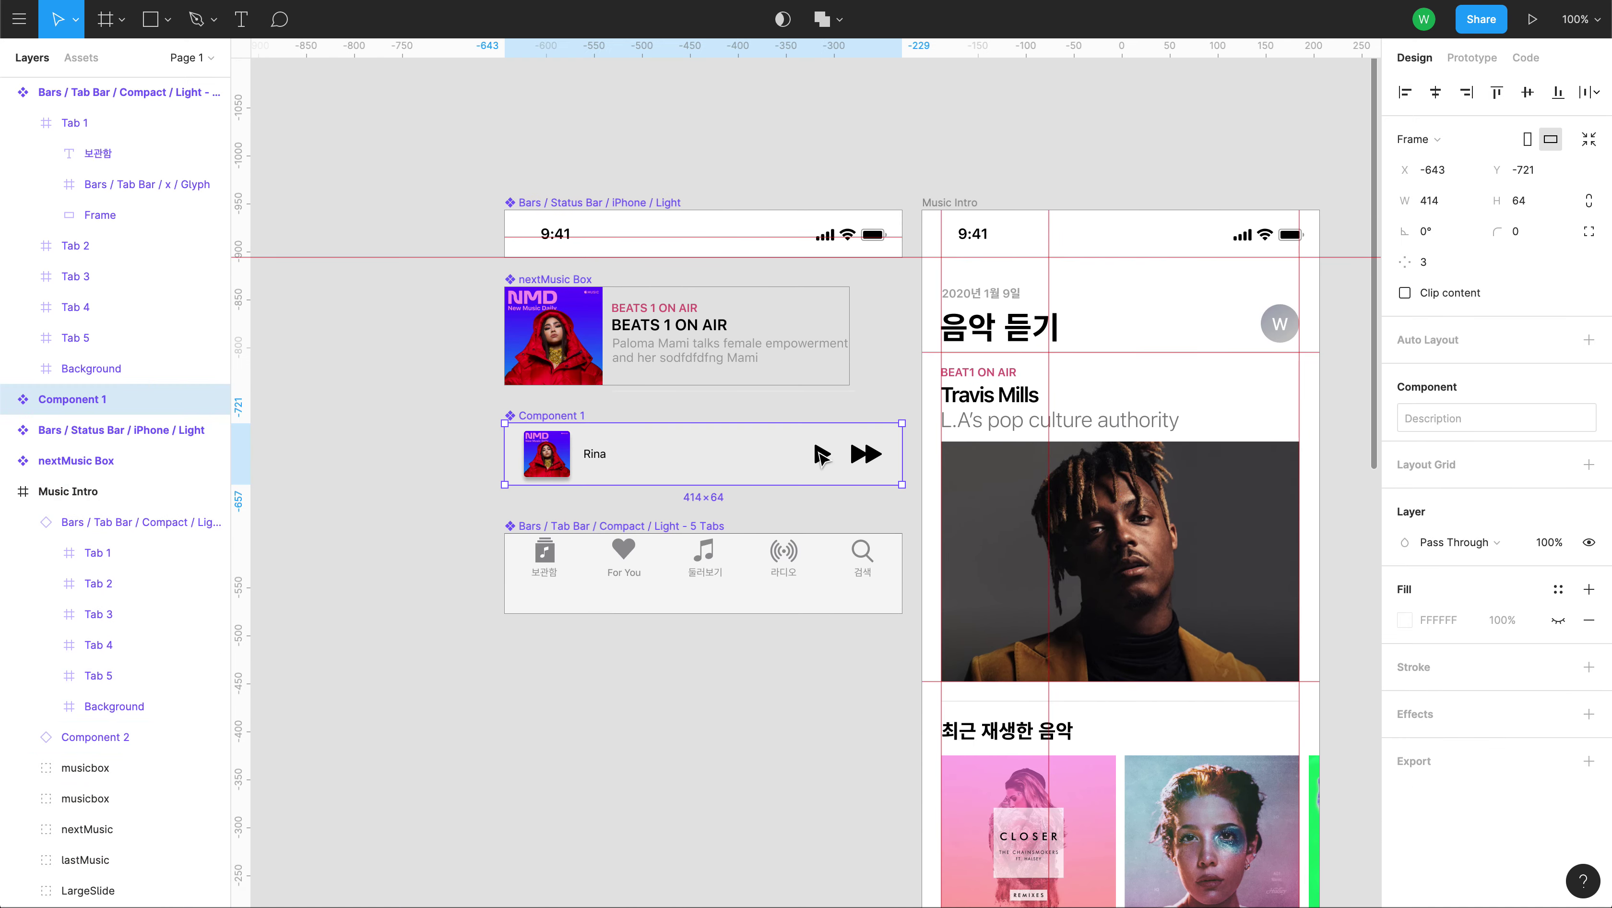
{"action": "double_click", "coordinate": [822, 455]}
{"action": "left_click", "coordinate": [866, 454], "text": "shift"}
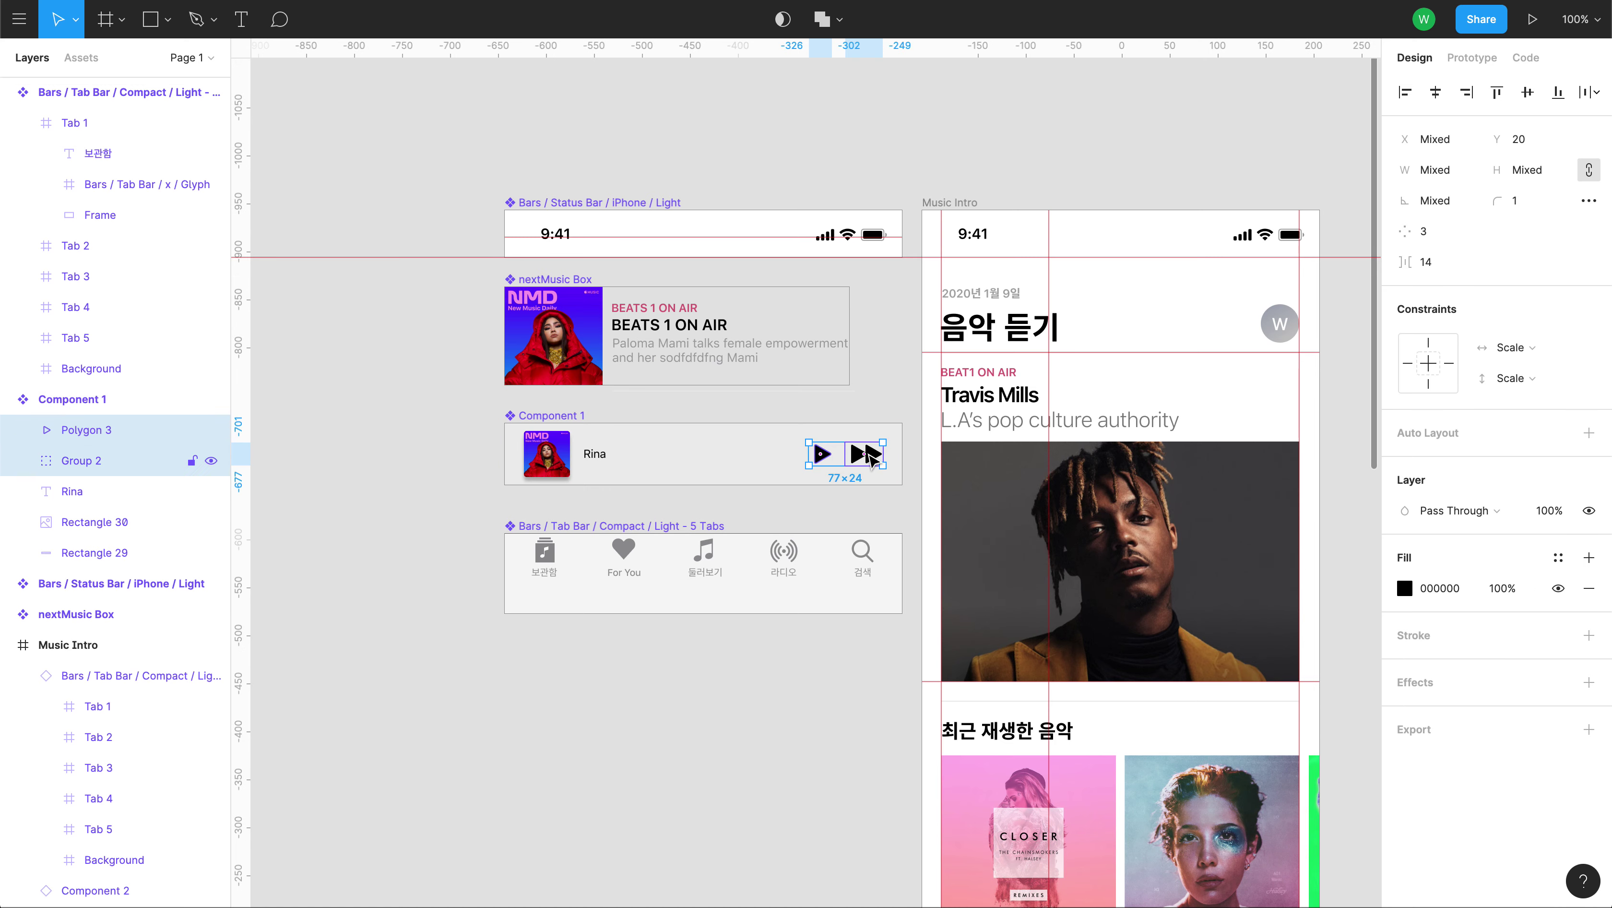
{"action": "left_click", "coordinate": [1543, 381]}
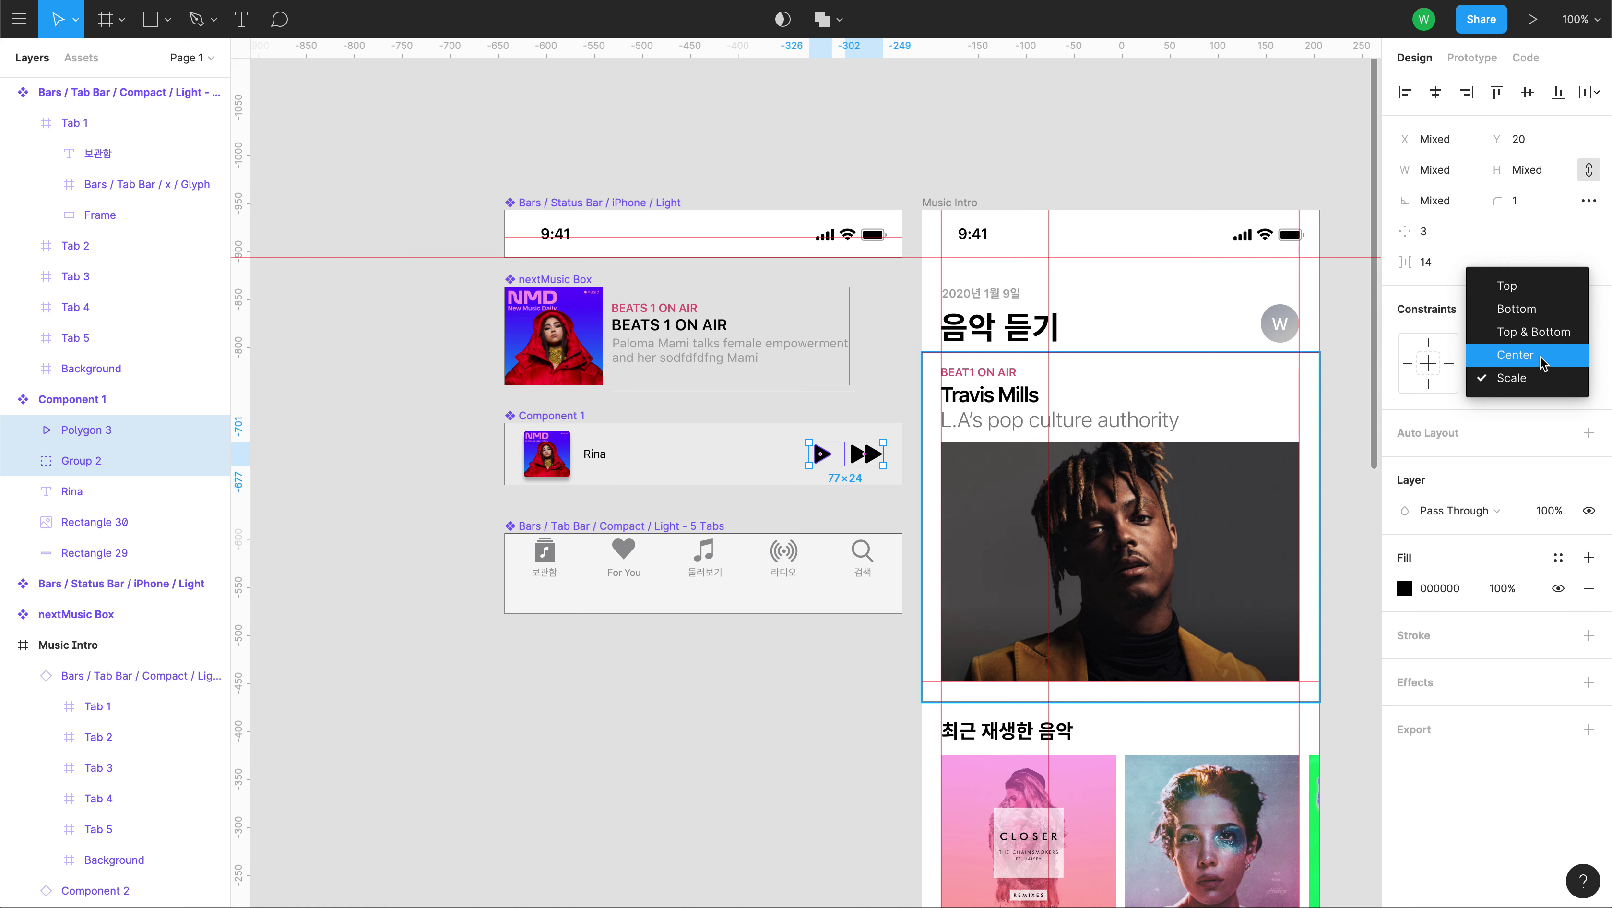
{"action": "left_click", "coordinate": [1543, 294]}
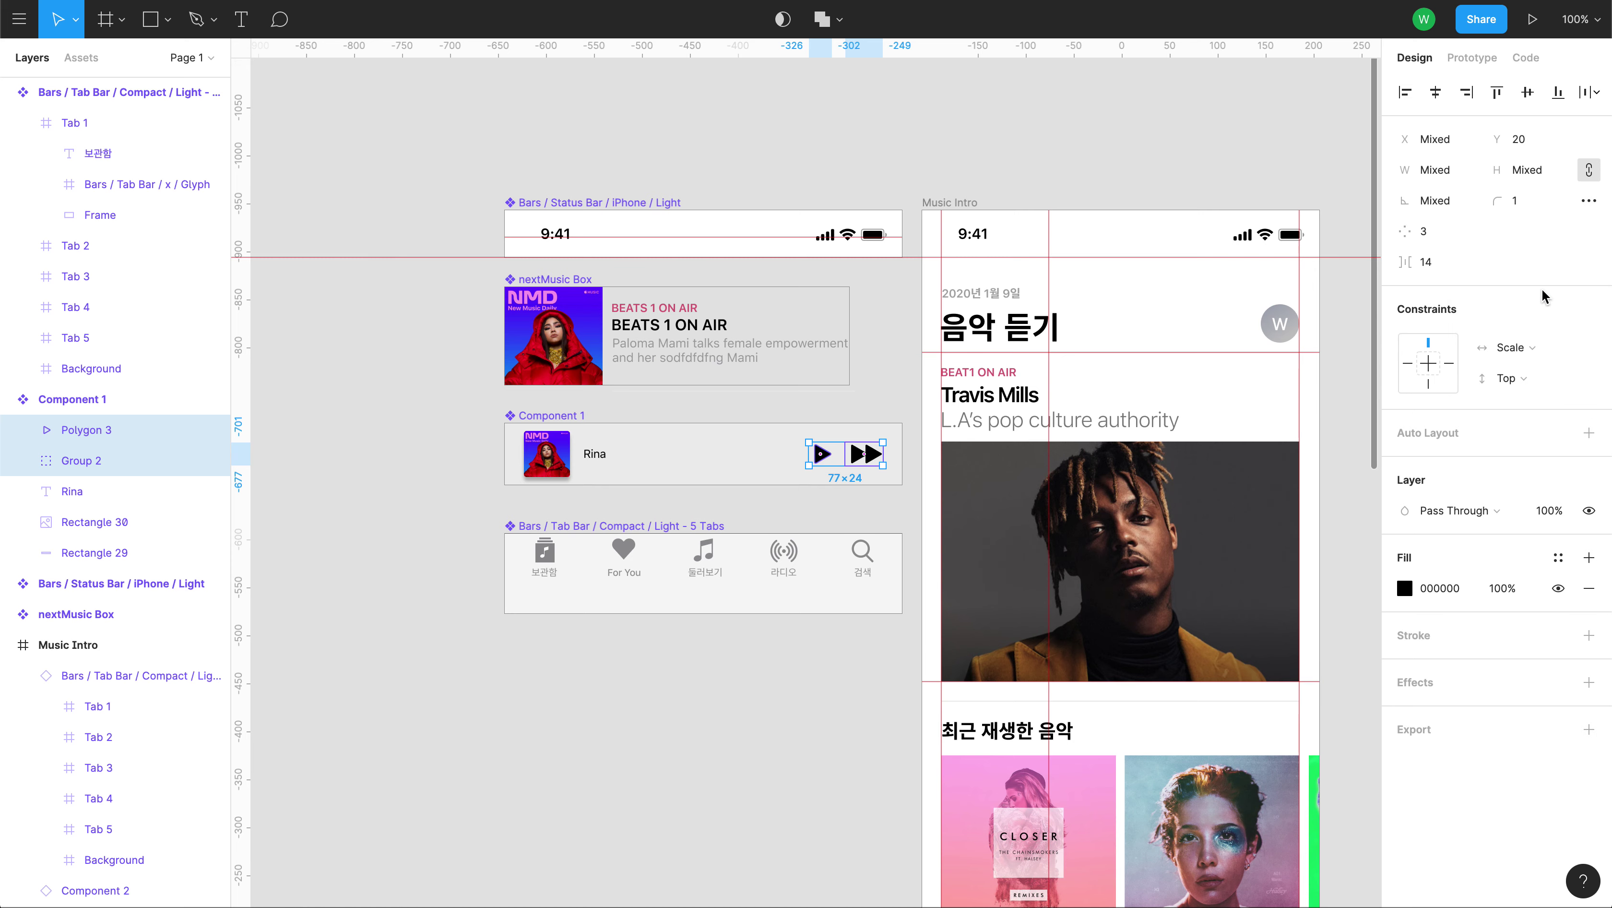
{"action": "left_click", "coordinate": [1518, 348]}
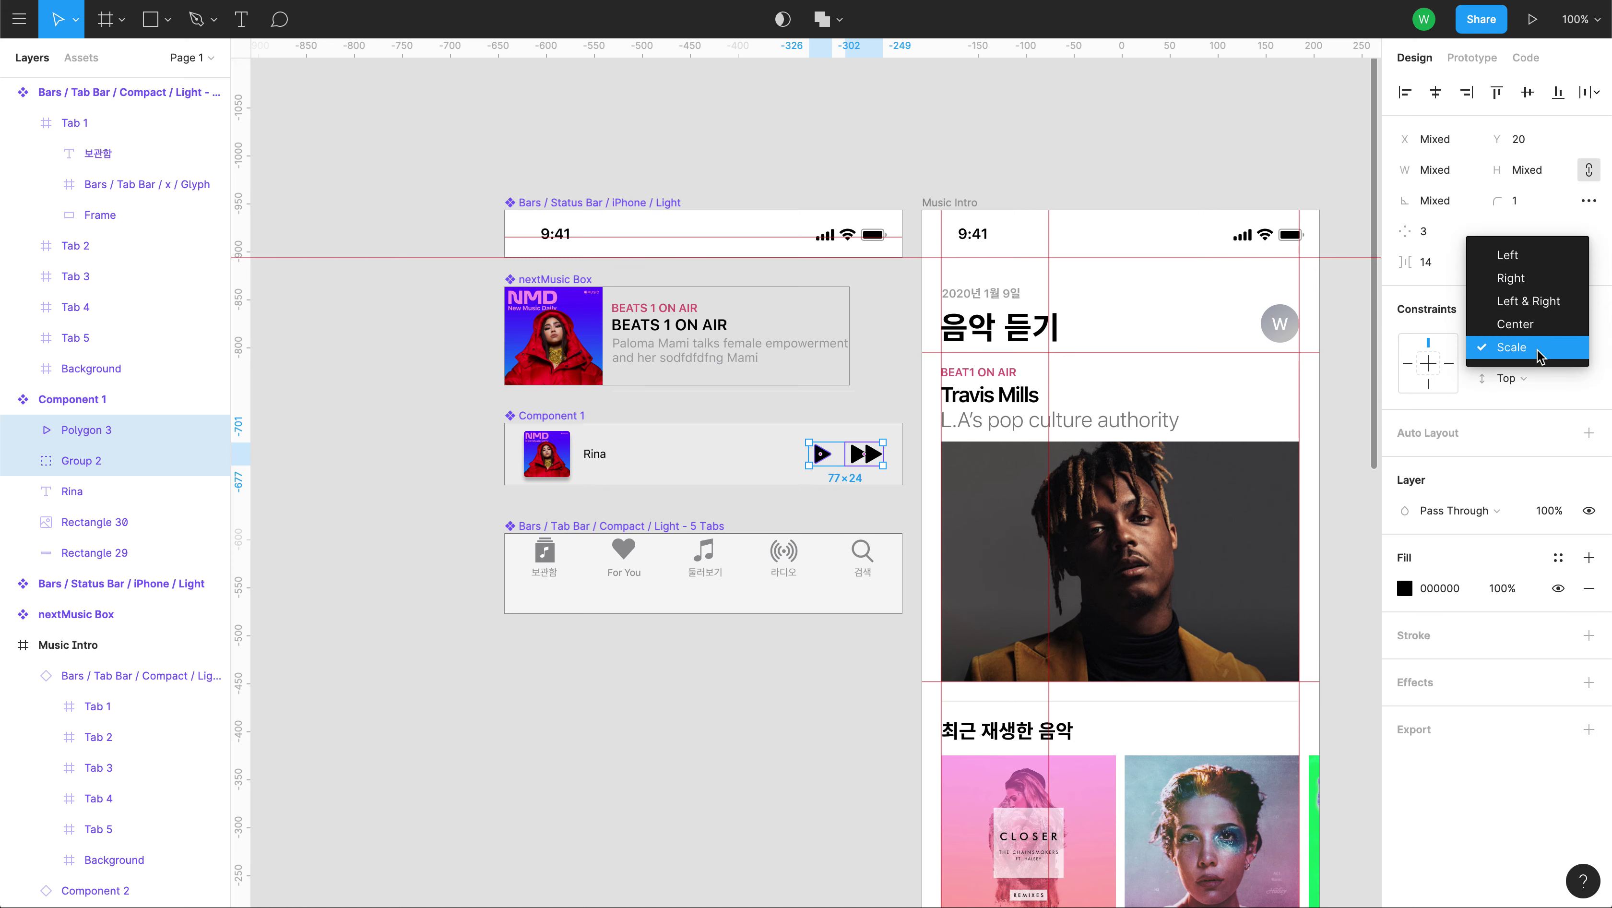
{"action": "left_click", "coordinate": [1538, 283]}
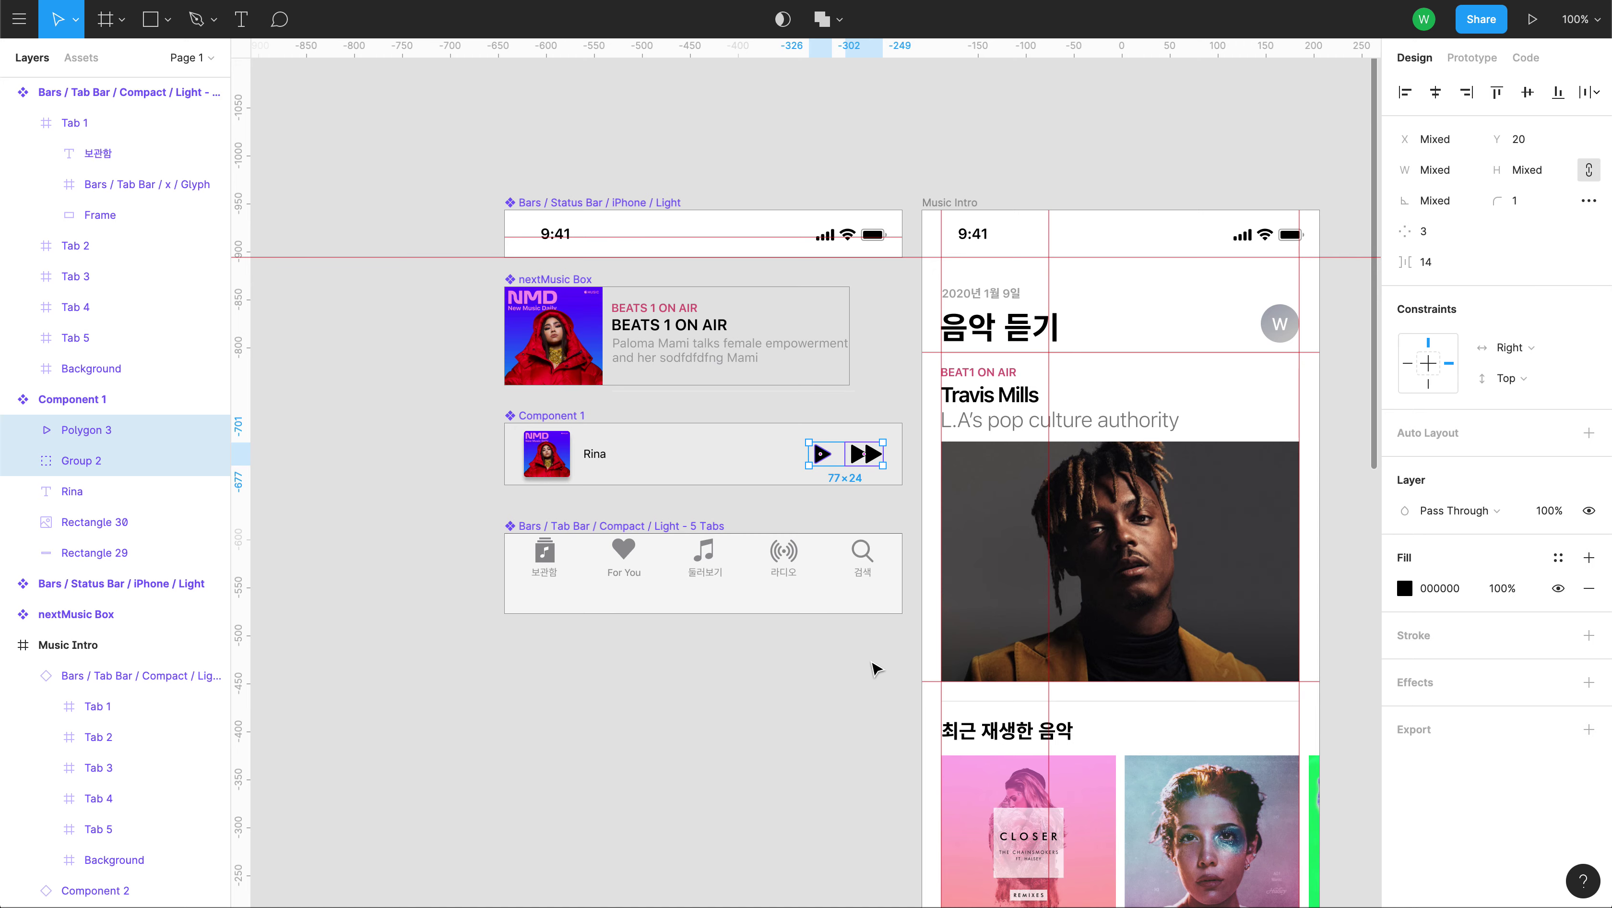
{"action": "left_click", "coordinate": [874, 667]}
Test-widen the Music Intro frame and revert it to 414 width.
{"action": "left_click_drag", "start_coordinate": [1133, 765], "coordinate": [877, 188]}
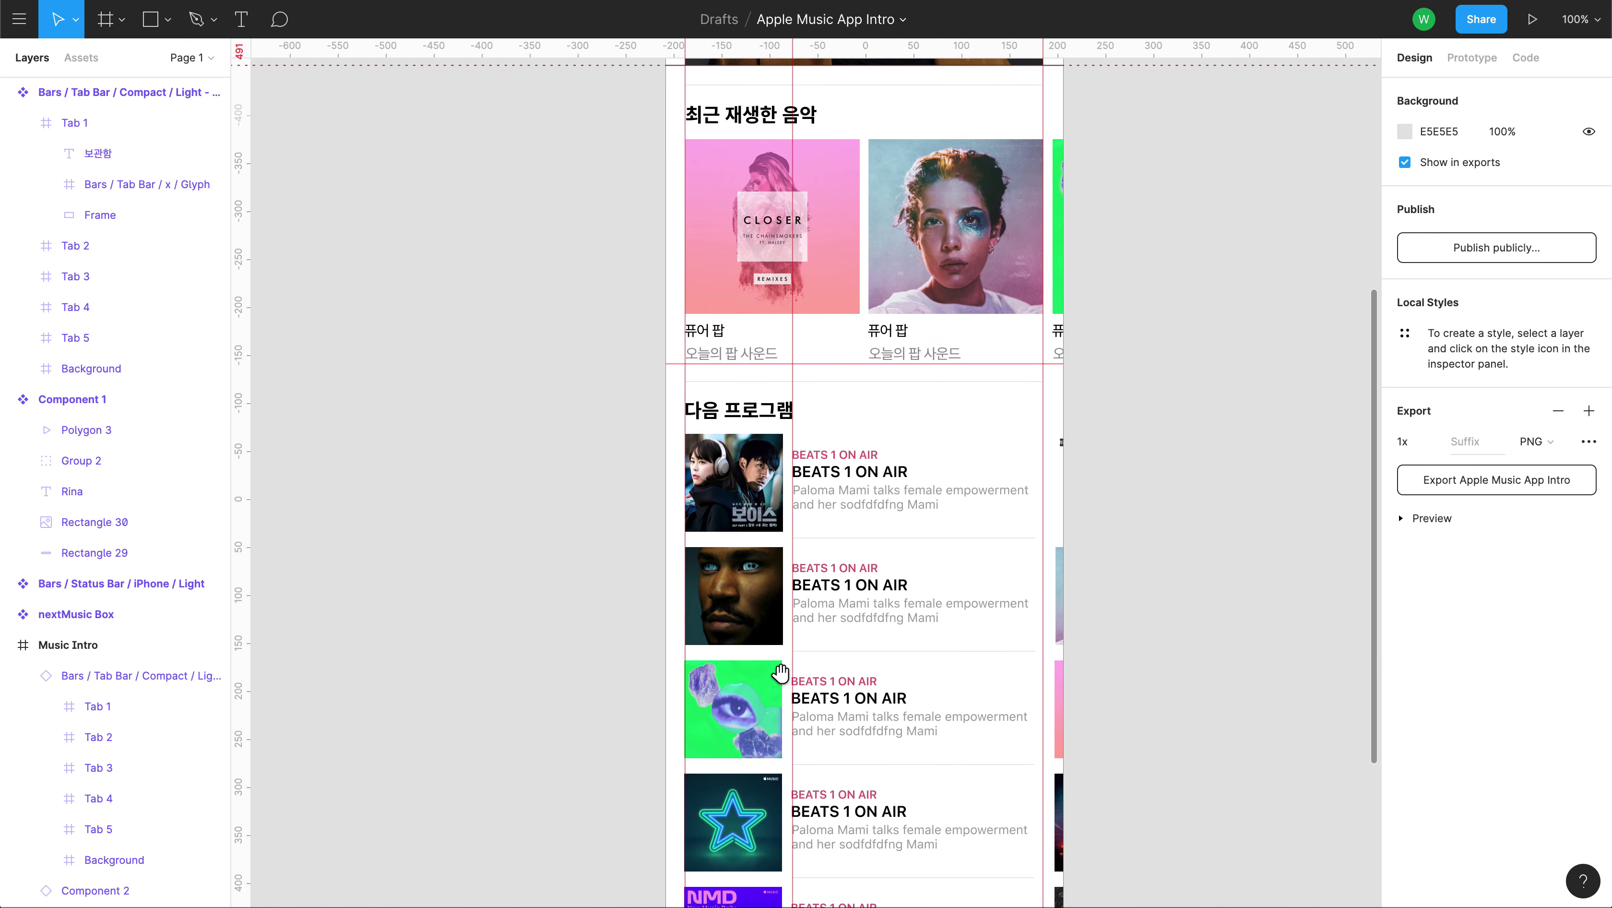
{"action": "scroll", "coordinate": [778, 675], "scroll_direction": "down", "scroll_amount": 5}
{"action": "left_click", "coordinate": [67, 645]}
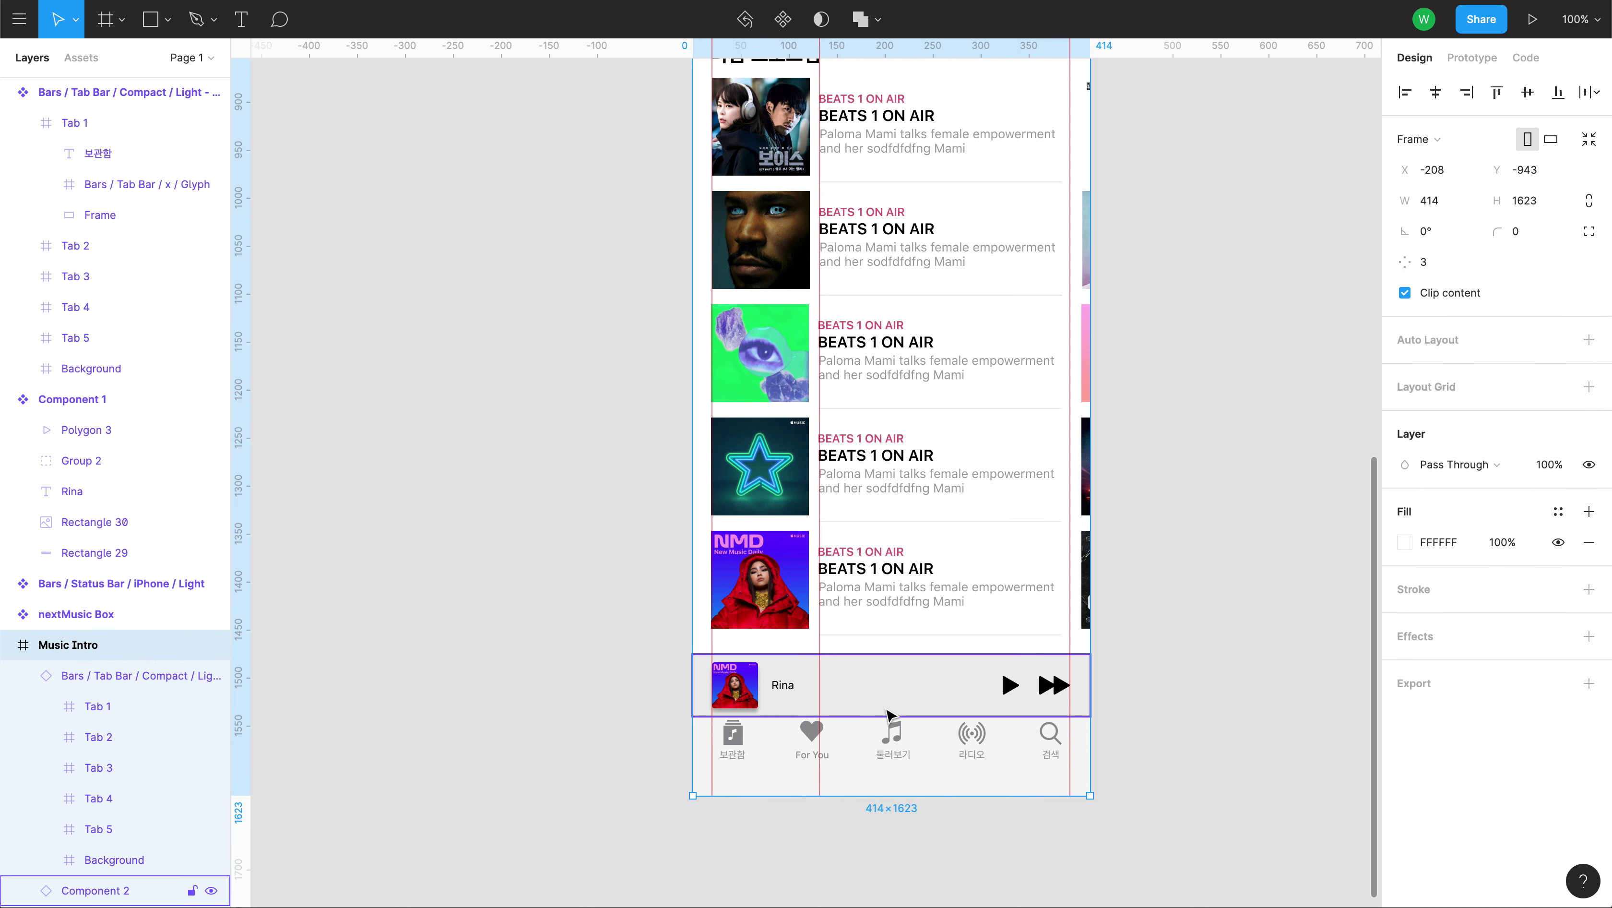
{"action": "left_click_drag", "start_coordinate": [1093, 777], "coordinate": [1243, 776]}
{"action": "key", "text": "ctrl+z"}
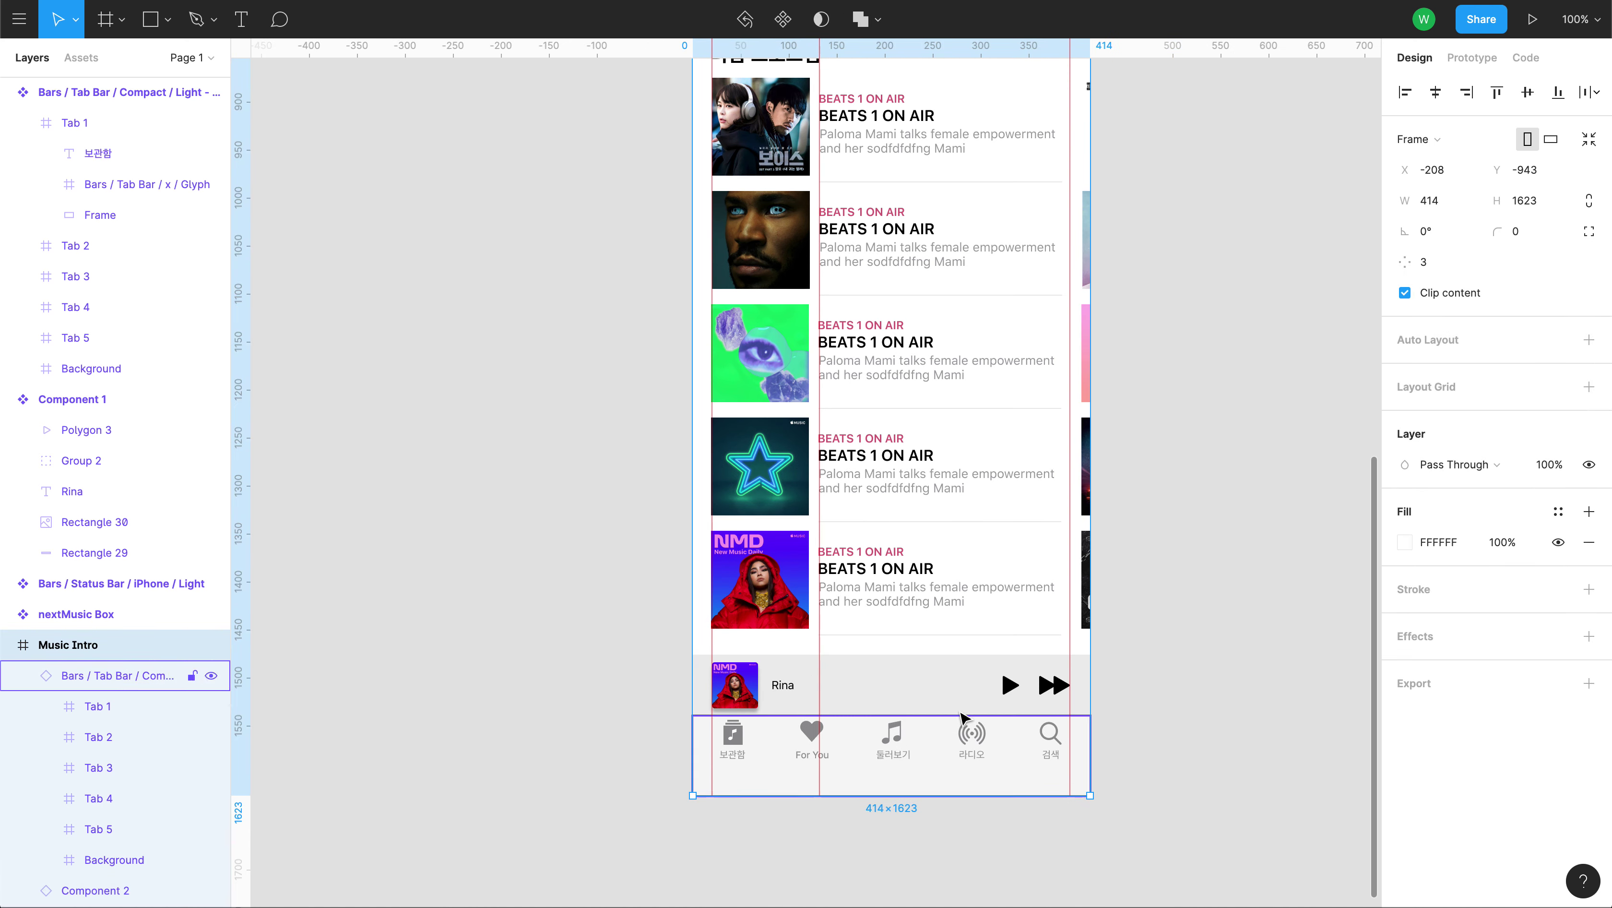
Set the mini-player instance's constraints to Center both vertically and horizontally.
{"action": "left_click", "coordinate": [860, 691]}
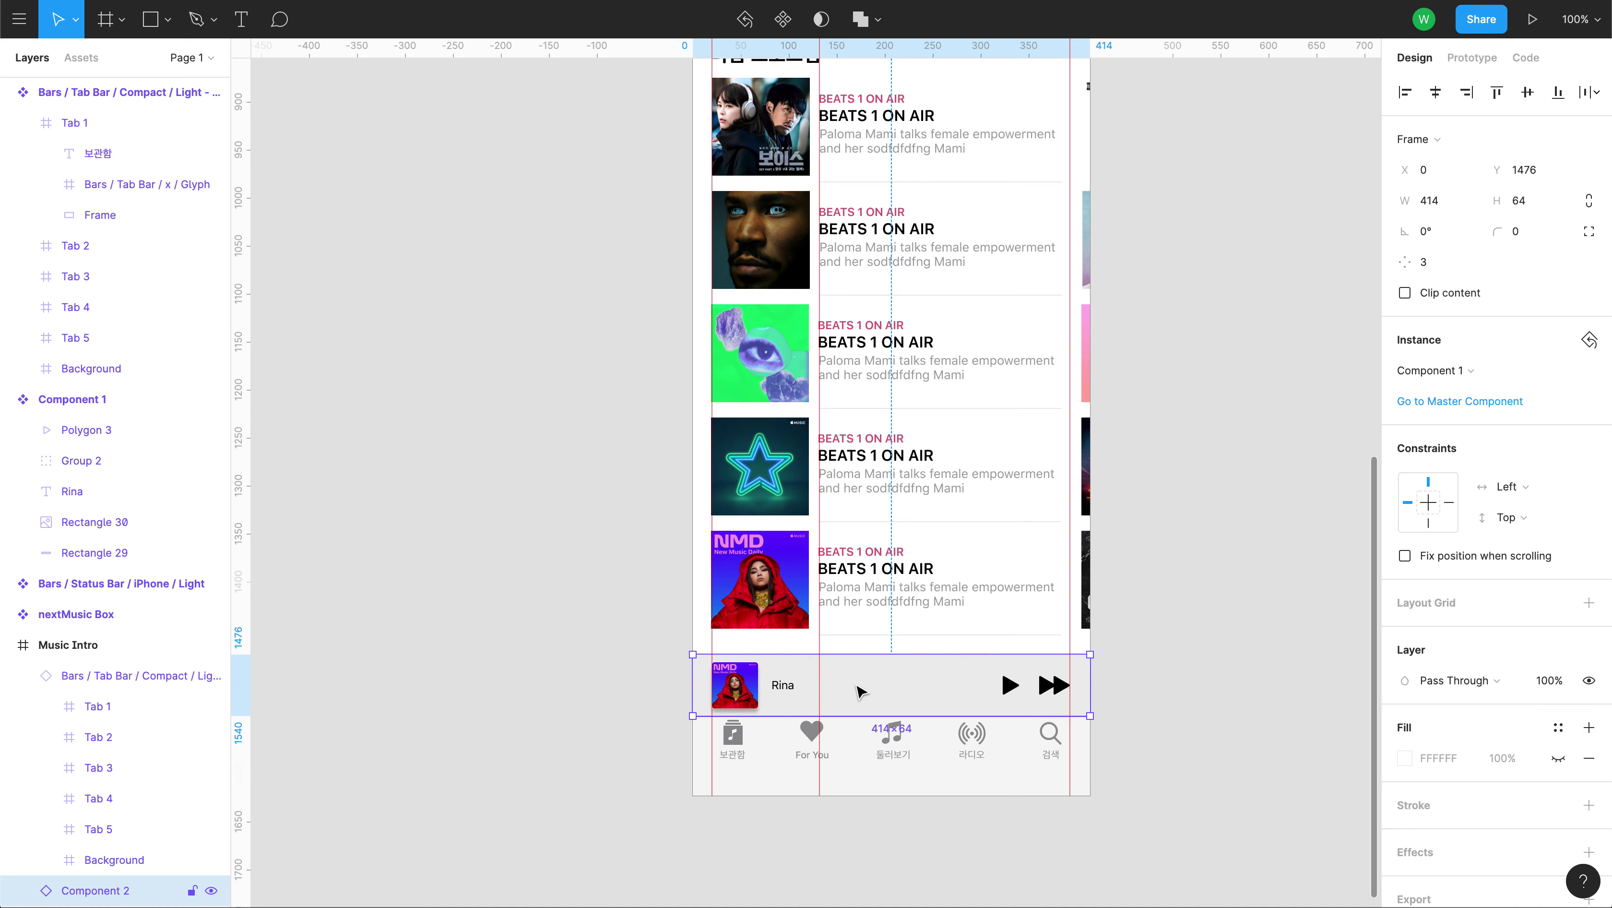
{"action": "left_click", "coordinate": [1553, 377]}
{"action": "left_click", "coordinate": [1552, 377]}
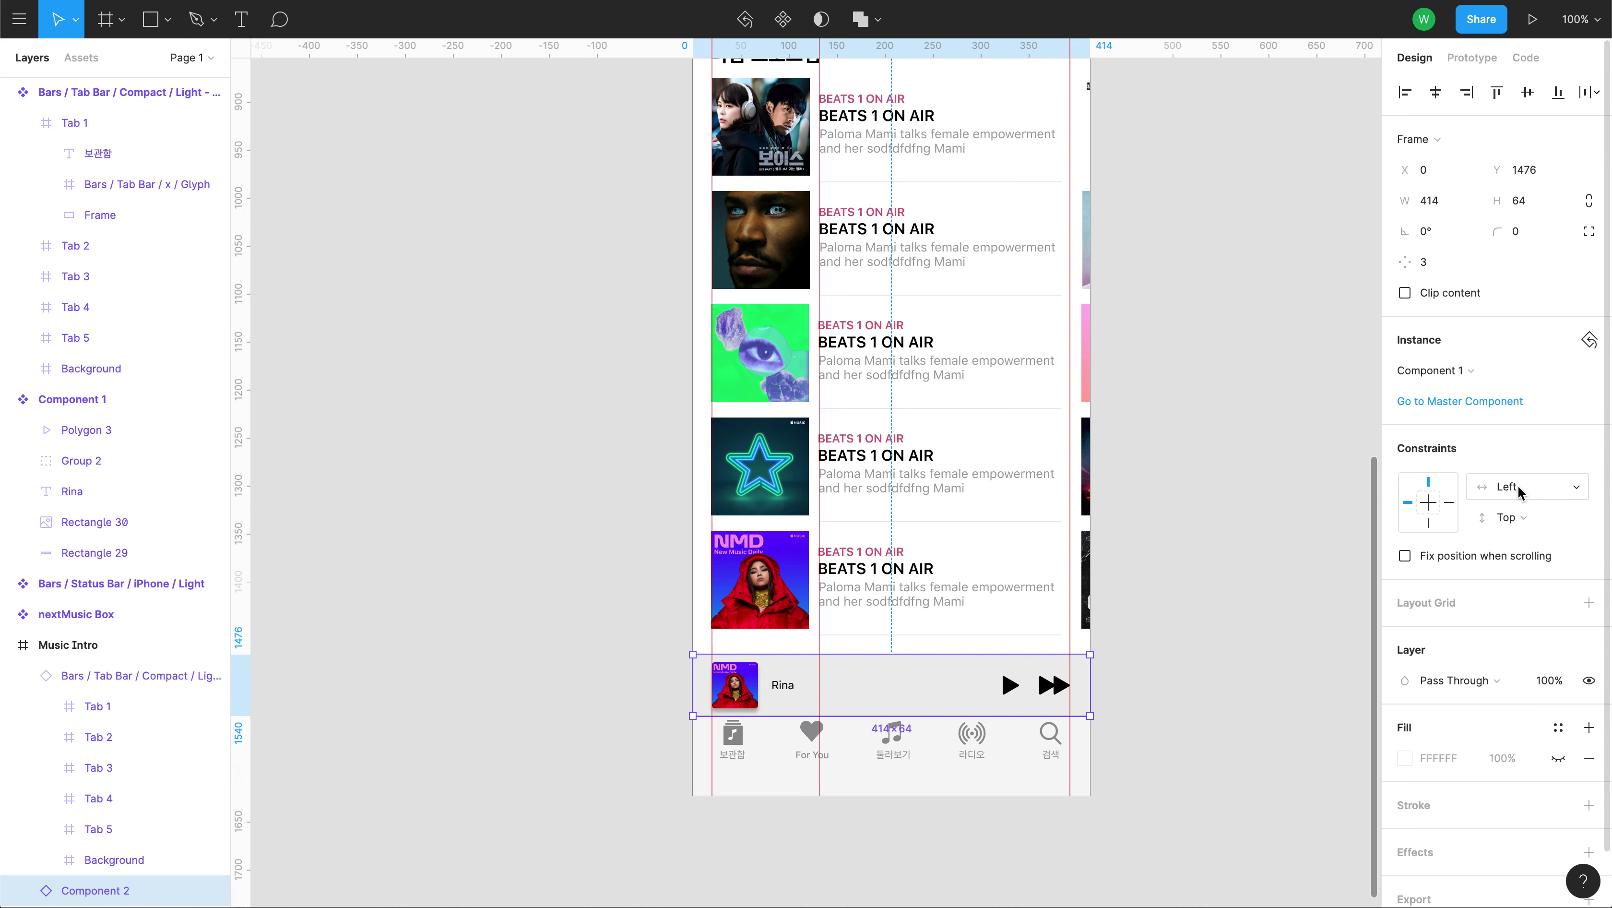
{"action": "left_click", "coordinate": [1547, 493]}
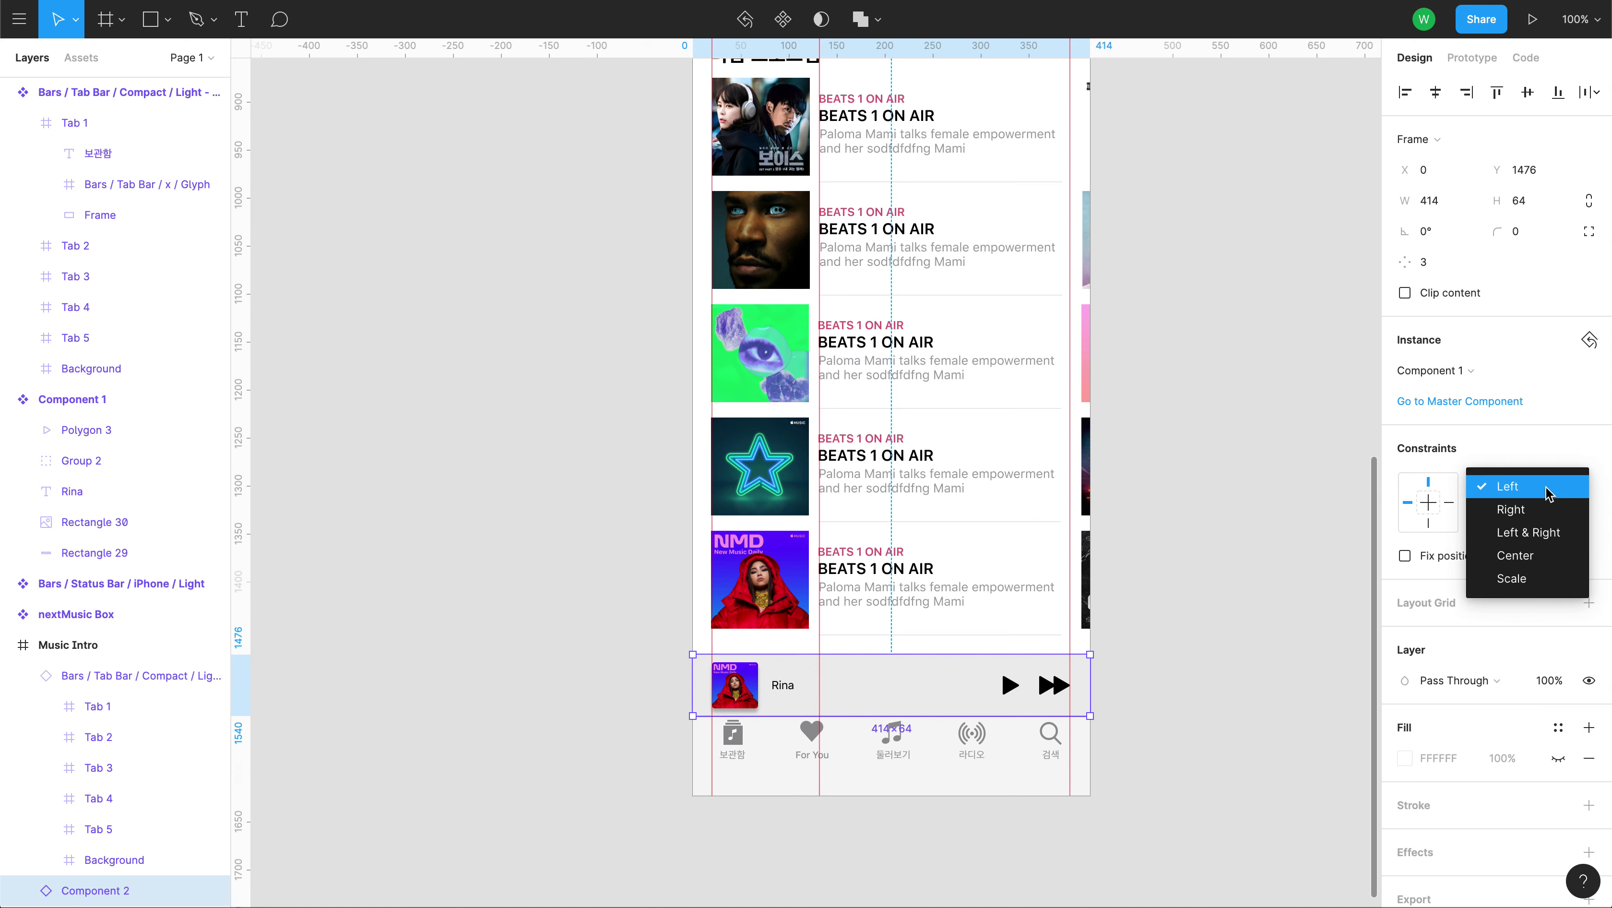
{"action": "left_click", "coordinate": [1547, 489]}
{"action": "left_click", "coordinate": [1518, 521]}
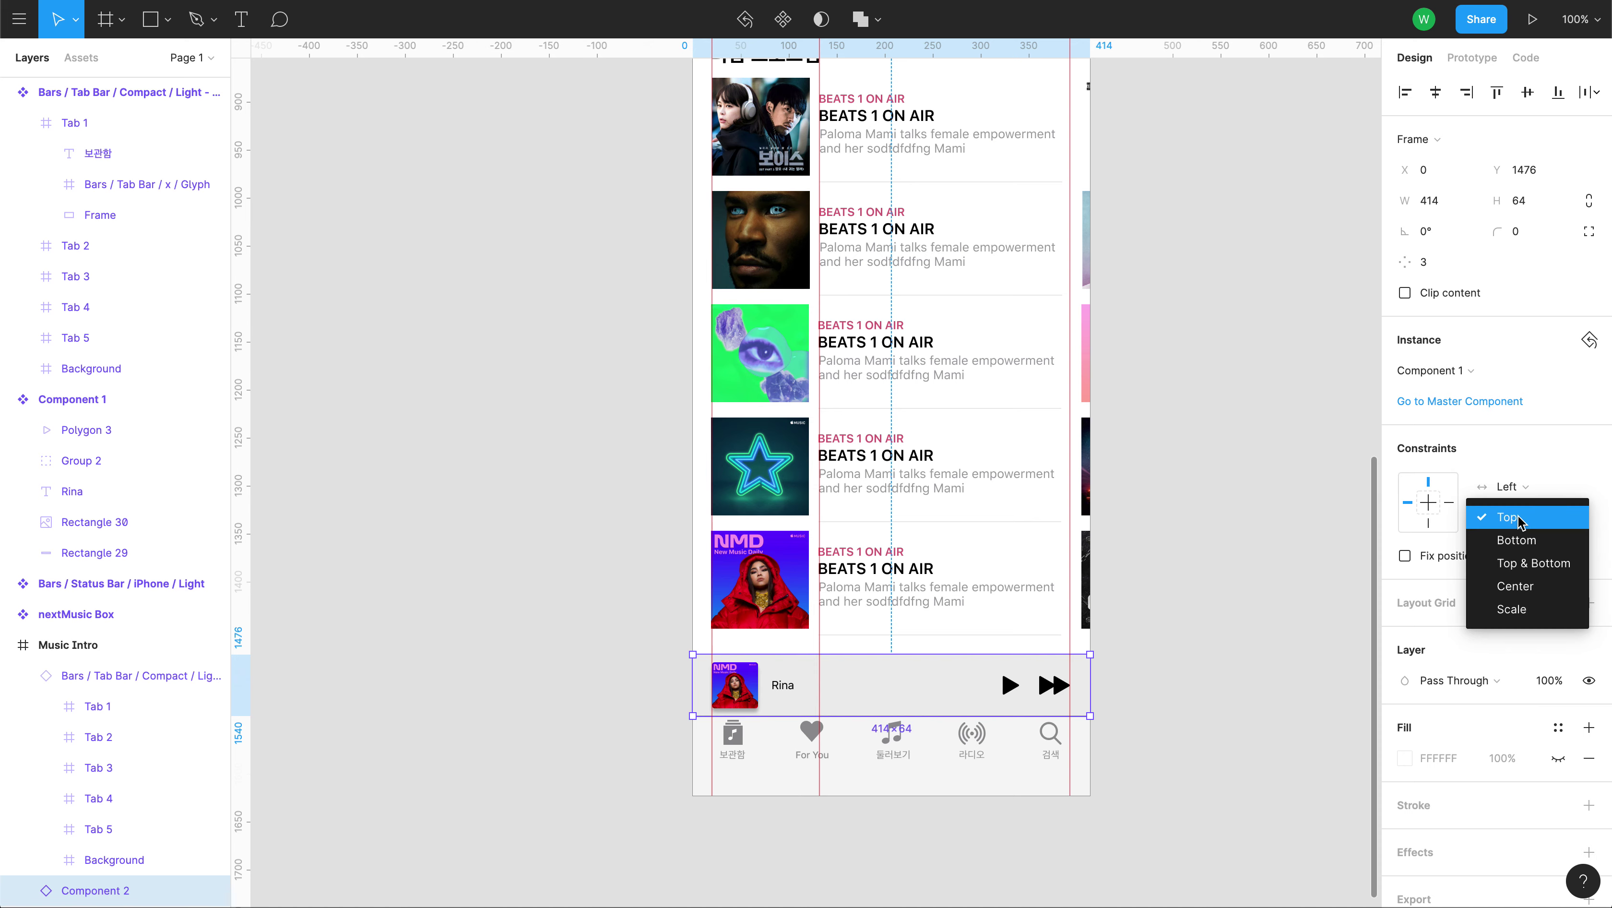
{"action": "left_click", "coordinate": [1537, 588]}
{"action": "left_click", "coordinate": [1523, 488]}
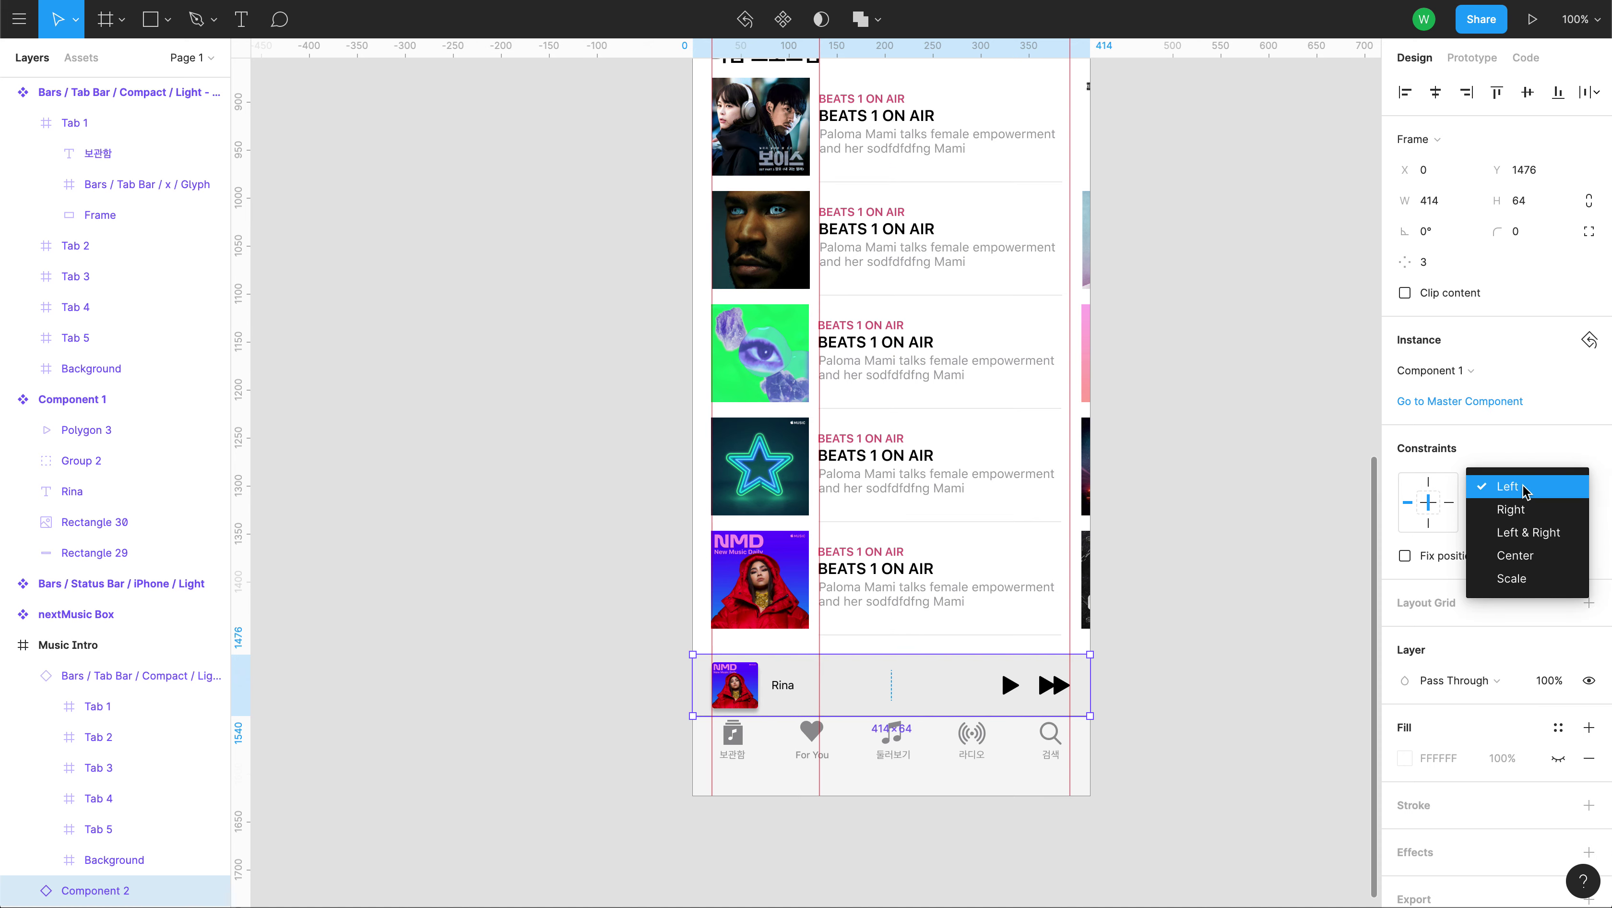
{"action": "left_click", "coordinate": [1532, 558]}
{"action": "left_click", "coordinate": [1167, 716]}
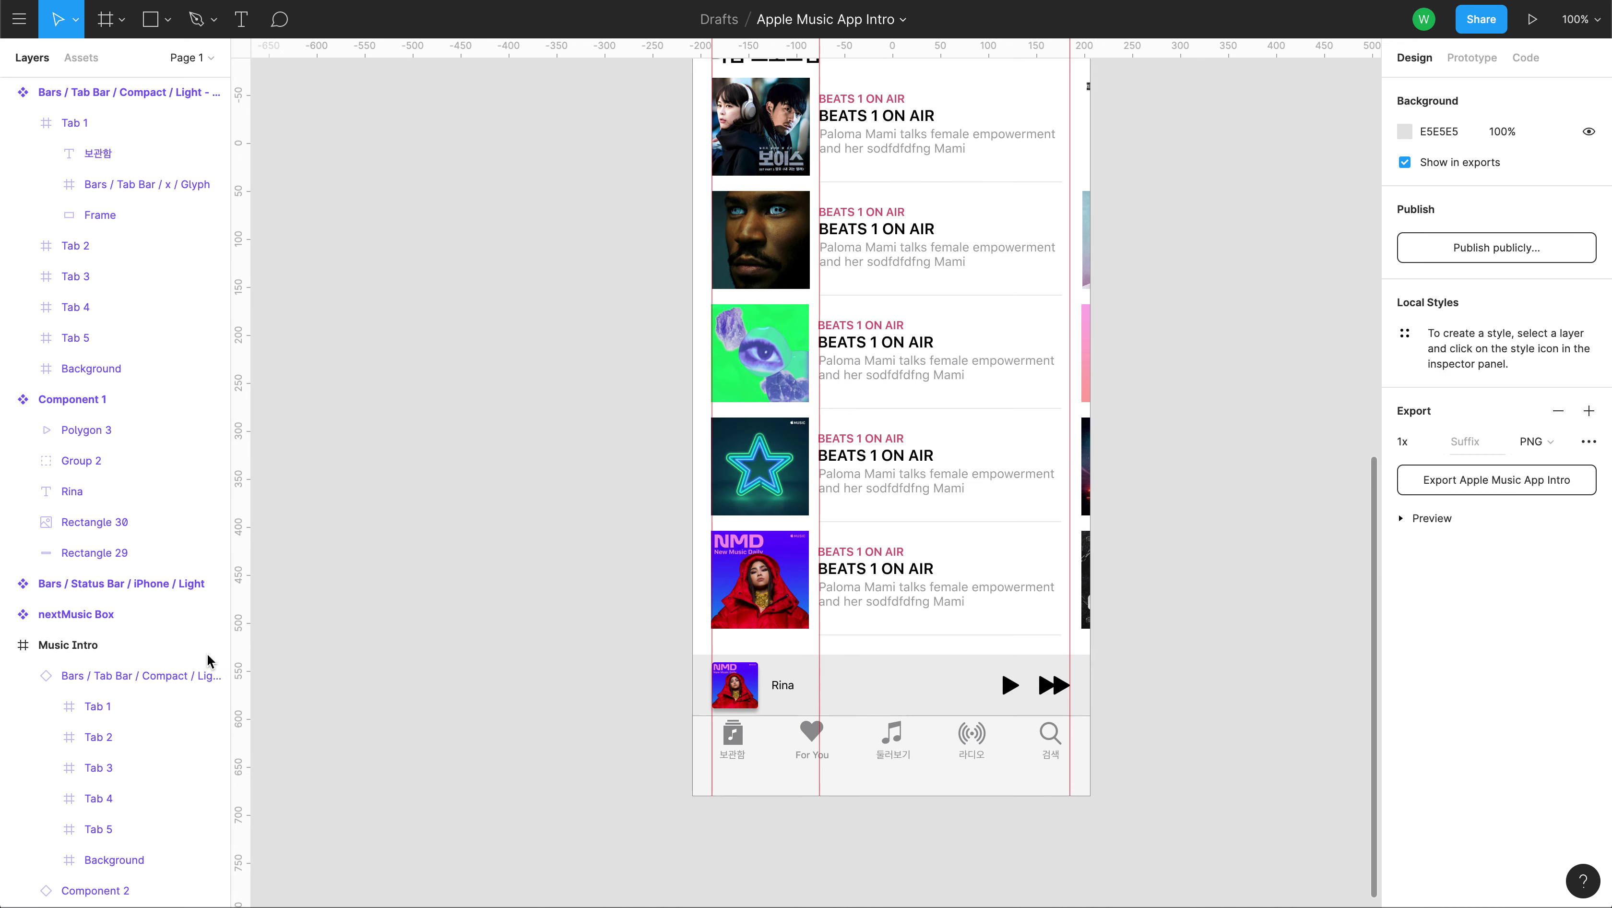
Test-widen the Music Intro frame to 547 px, then revert to 414 px.
{"action": "left_click", "coordinate": [111, 646]}
{"action": "mouse_move", "coordinate": [1089, 702]}
{"action": "left_mouse_down"}
{"action": "mouse_move", "coordinate": [1299, 701]}
{"action": "mouse_move", "coordinate": [1089, 699]}
{"action": "left_mouse_up"}
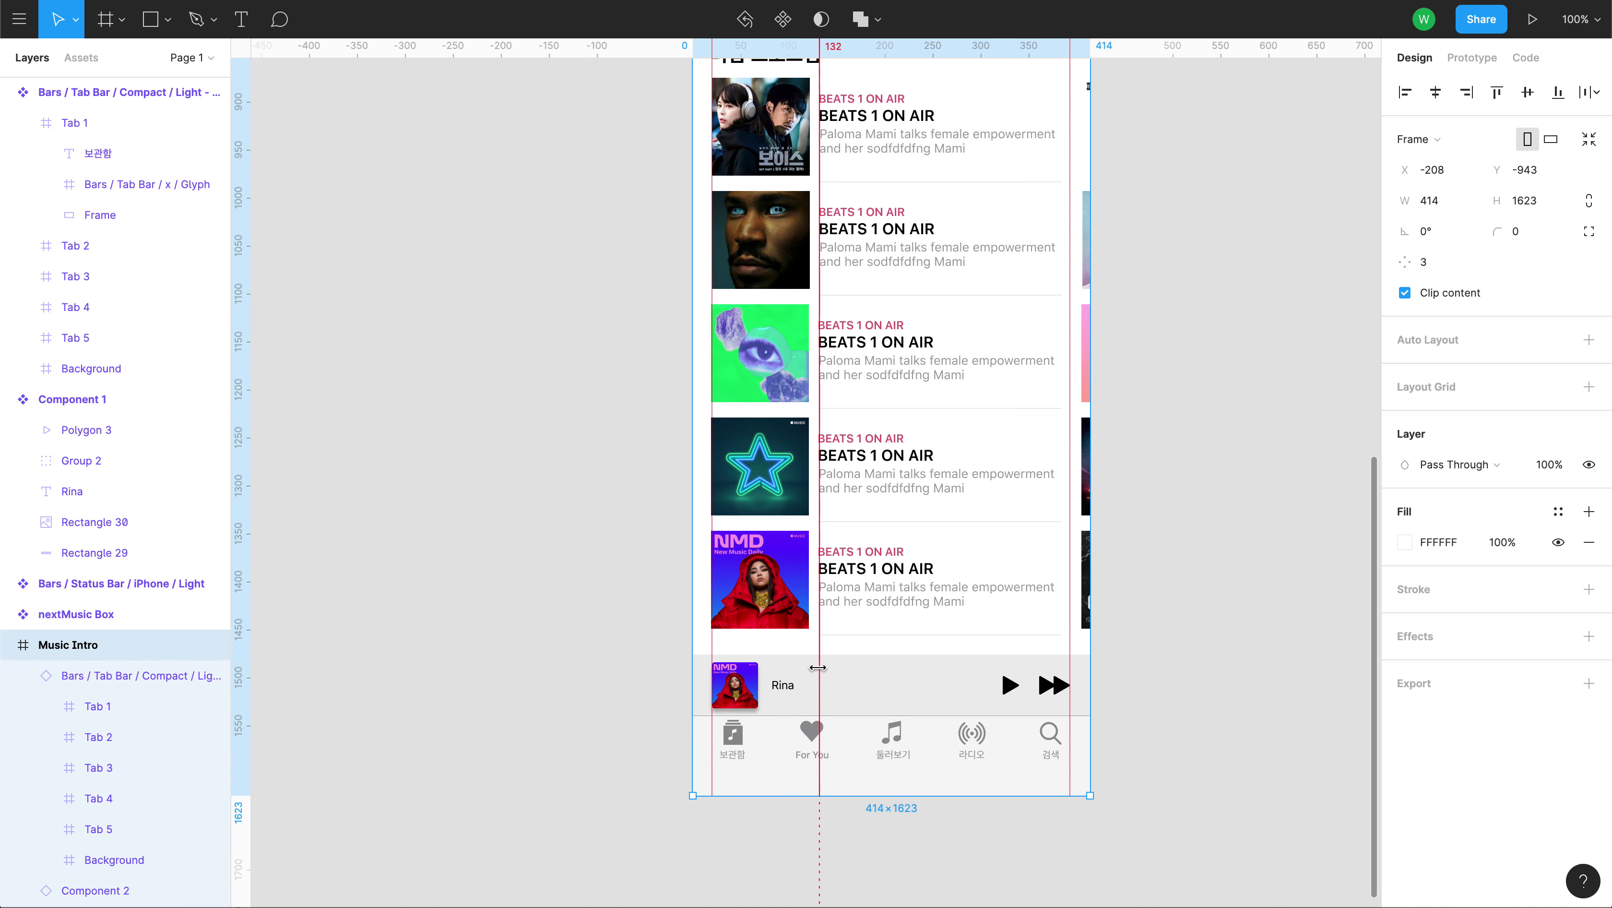
{"action": "key", "text": "Escape"}
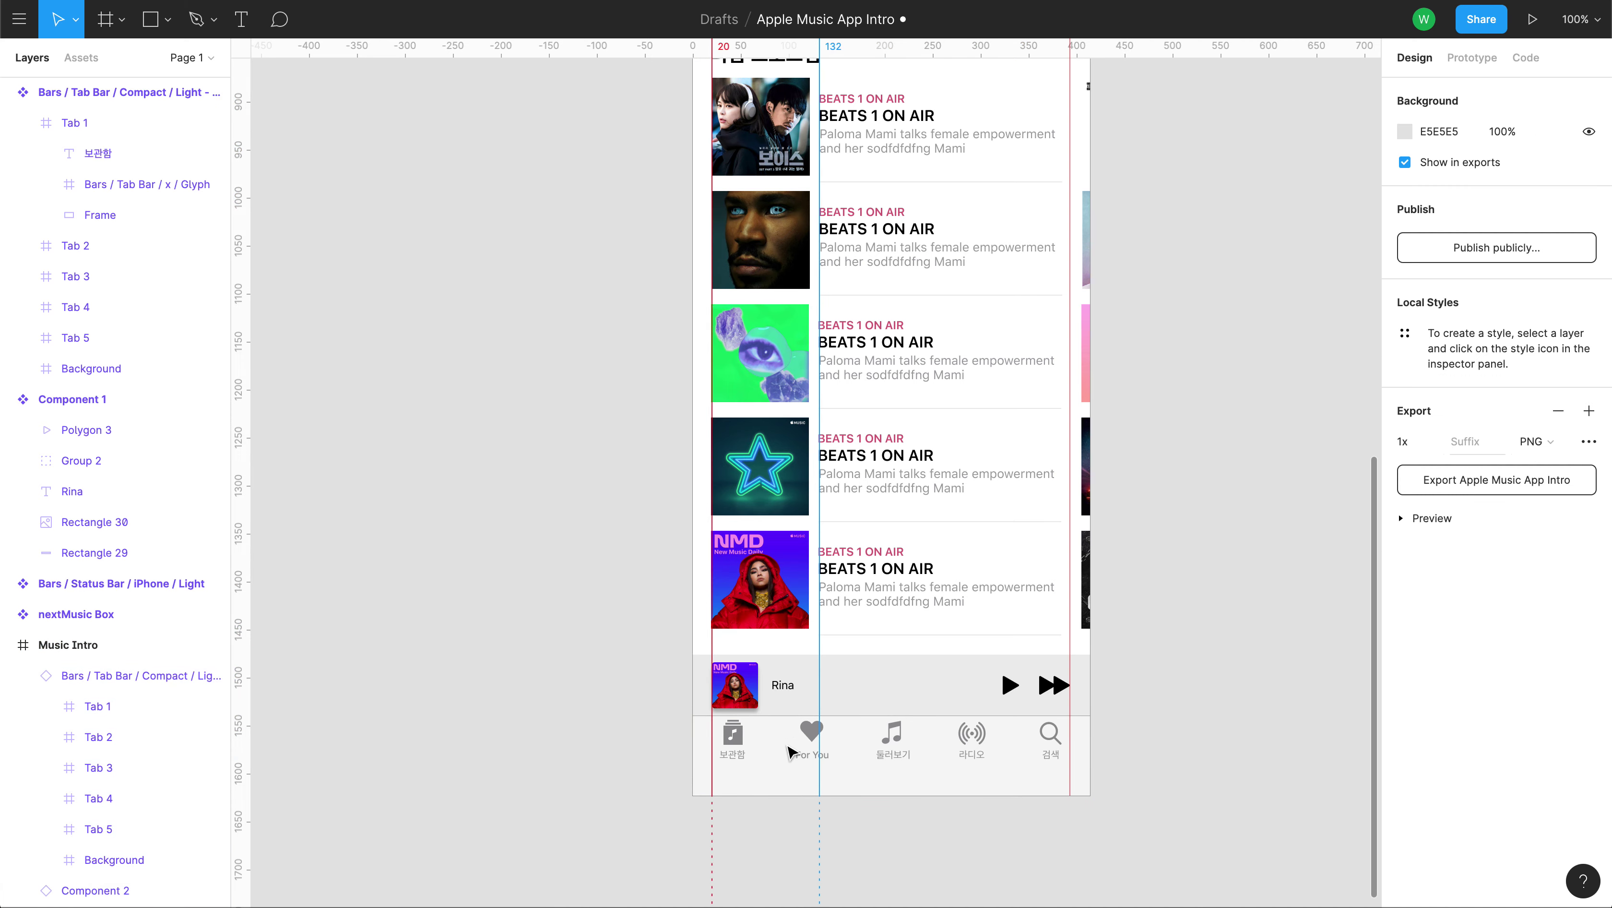
{"action": "left_click", "coordinate": [802, 782]}
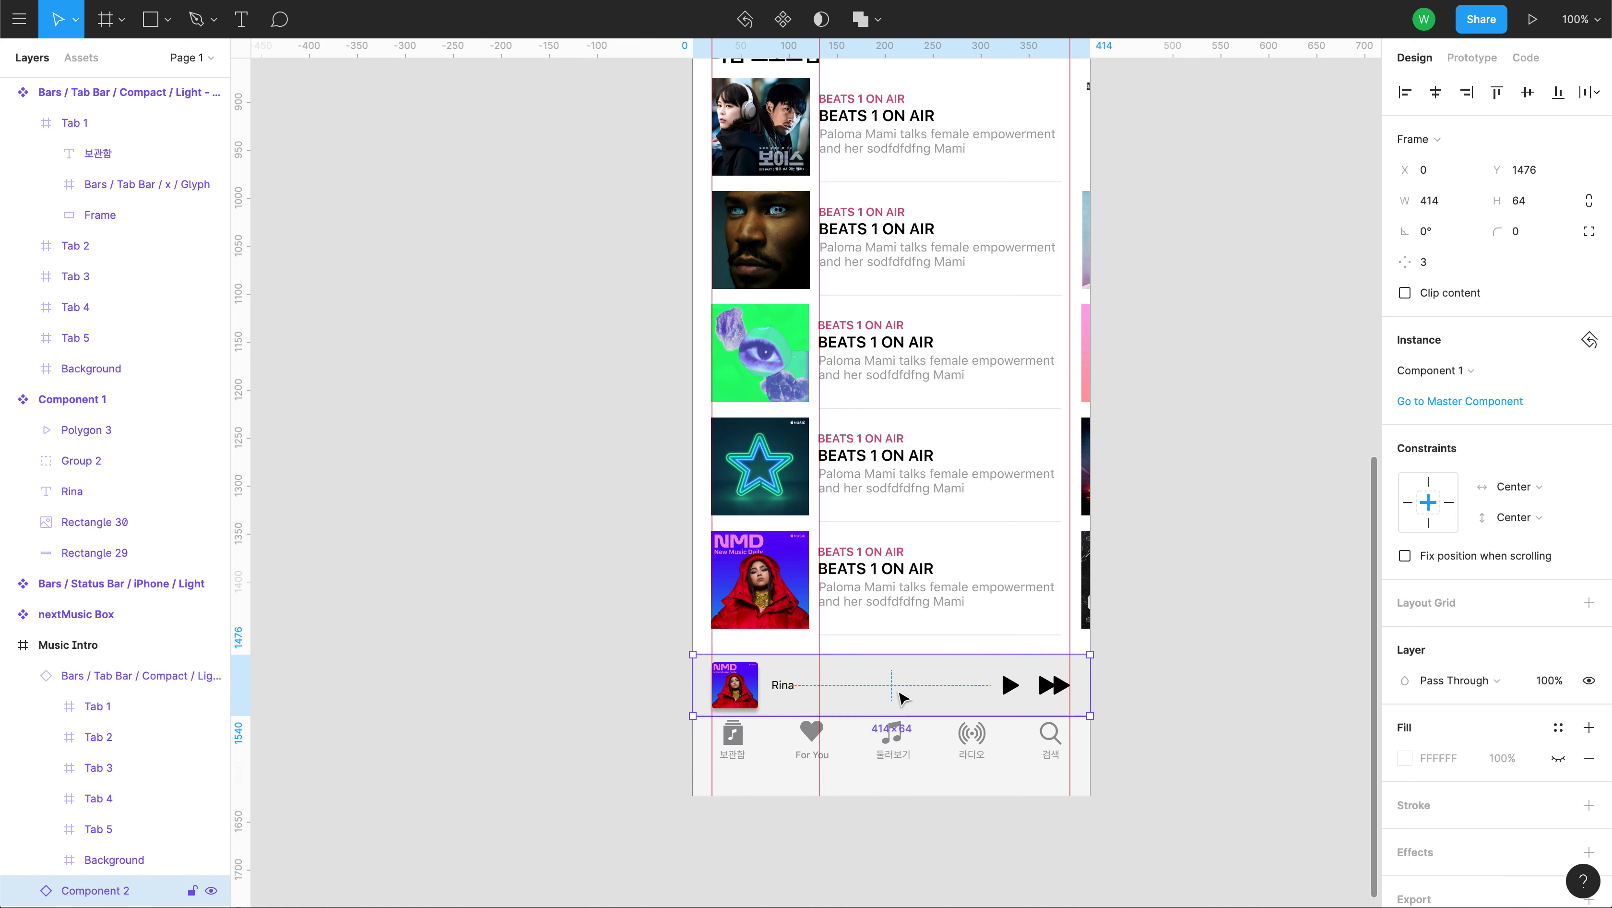
{"action": "left_click", "coordinate": [86, 645]}
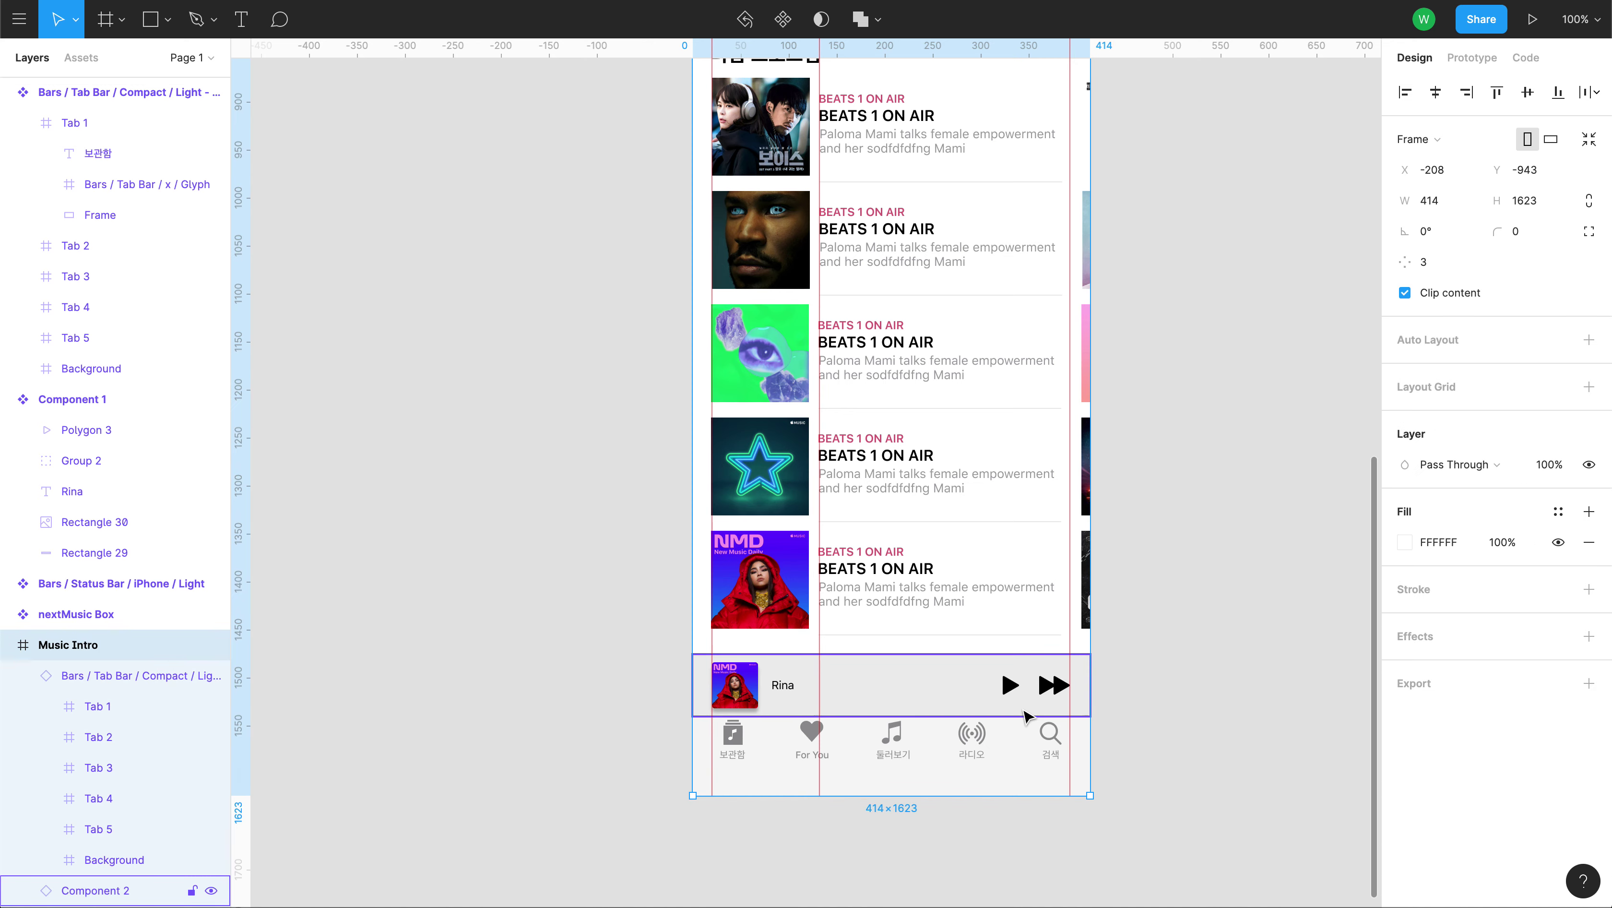
{"action": "left_click_drag", "start_coordinate": [1090, 707], "coordinate": [1217, 707]}
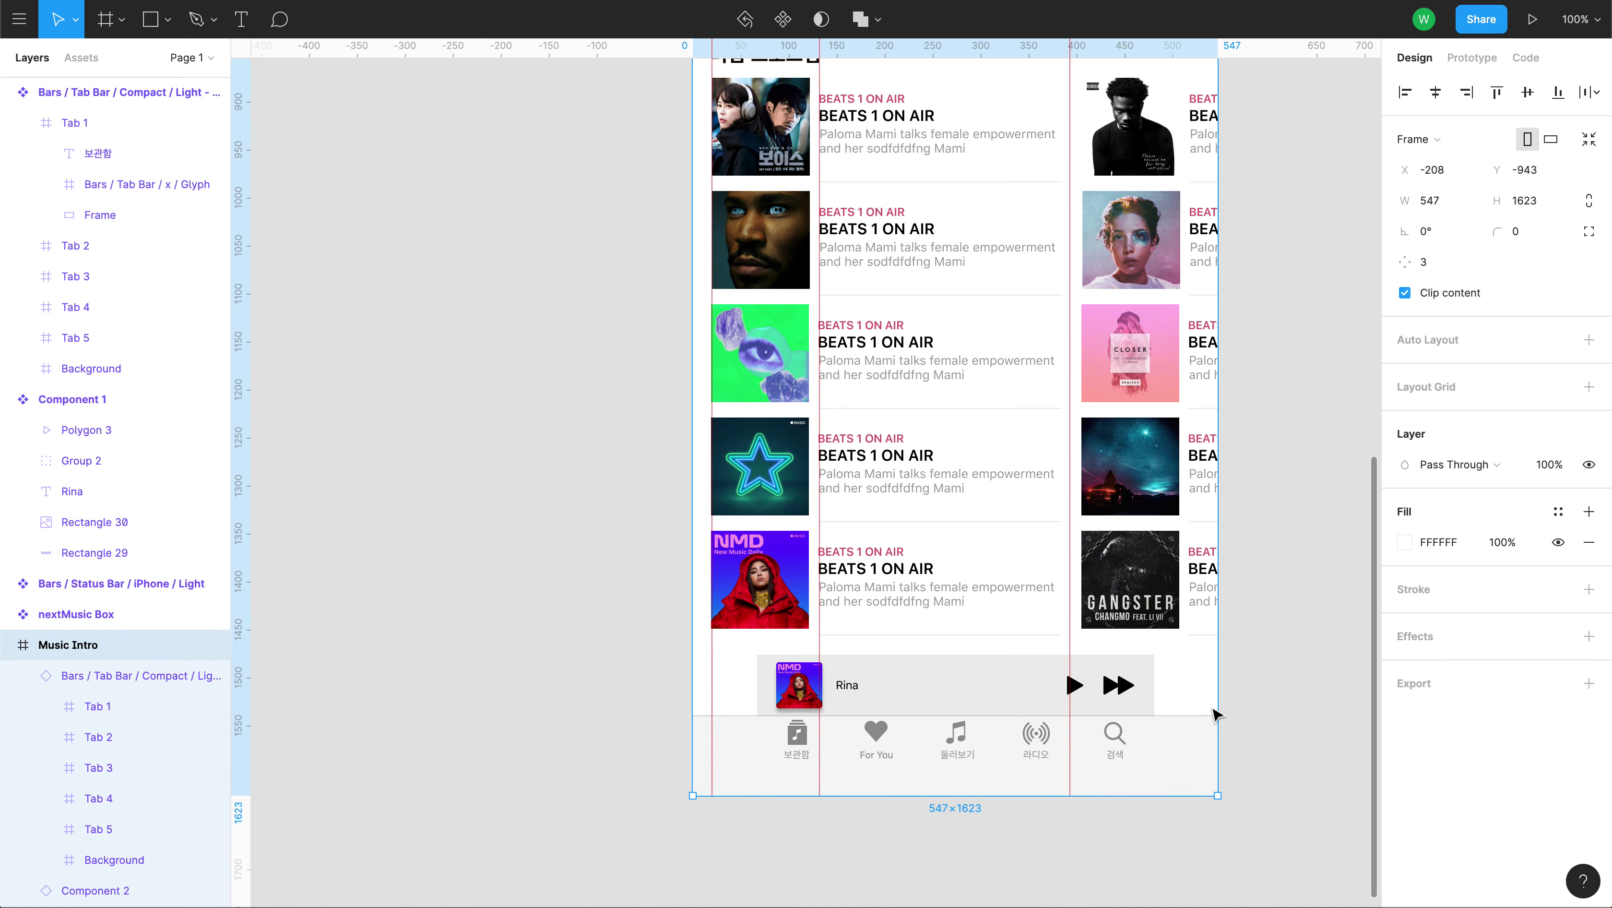
{"action": "key", "text": "ctrl+z"}
Change the mini-player instance's constraints to Scale vertically and horizontally.
{"action": "left_click", "coordinate": [902, 693]}
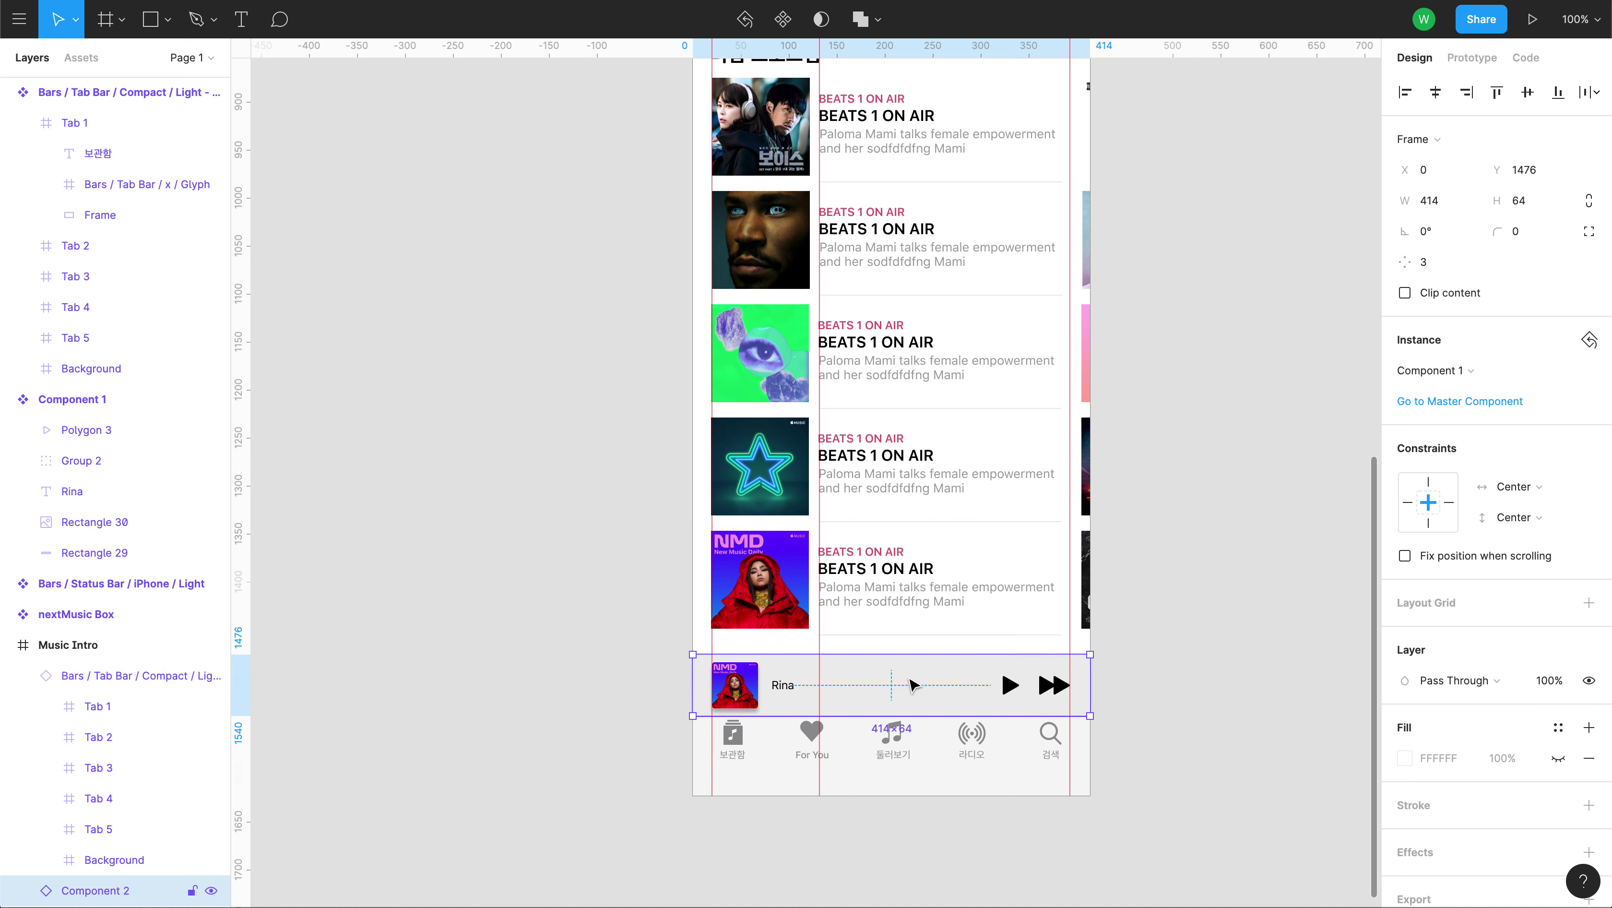
{"action": "left_click", "coordinate": [1537, 524]}
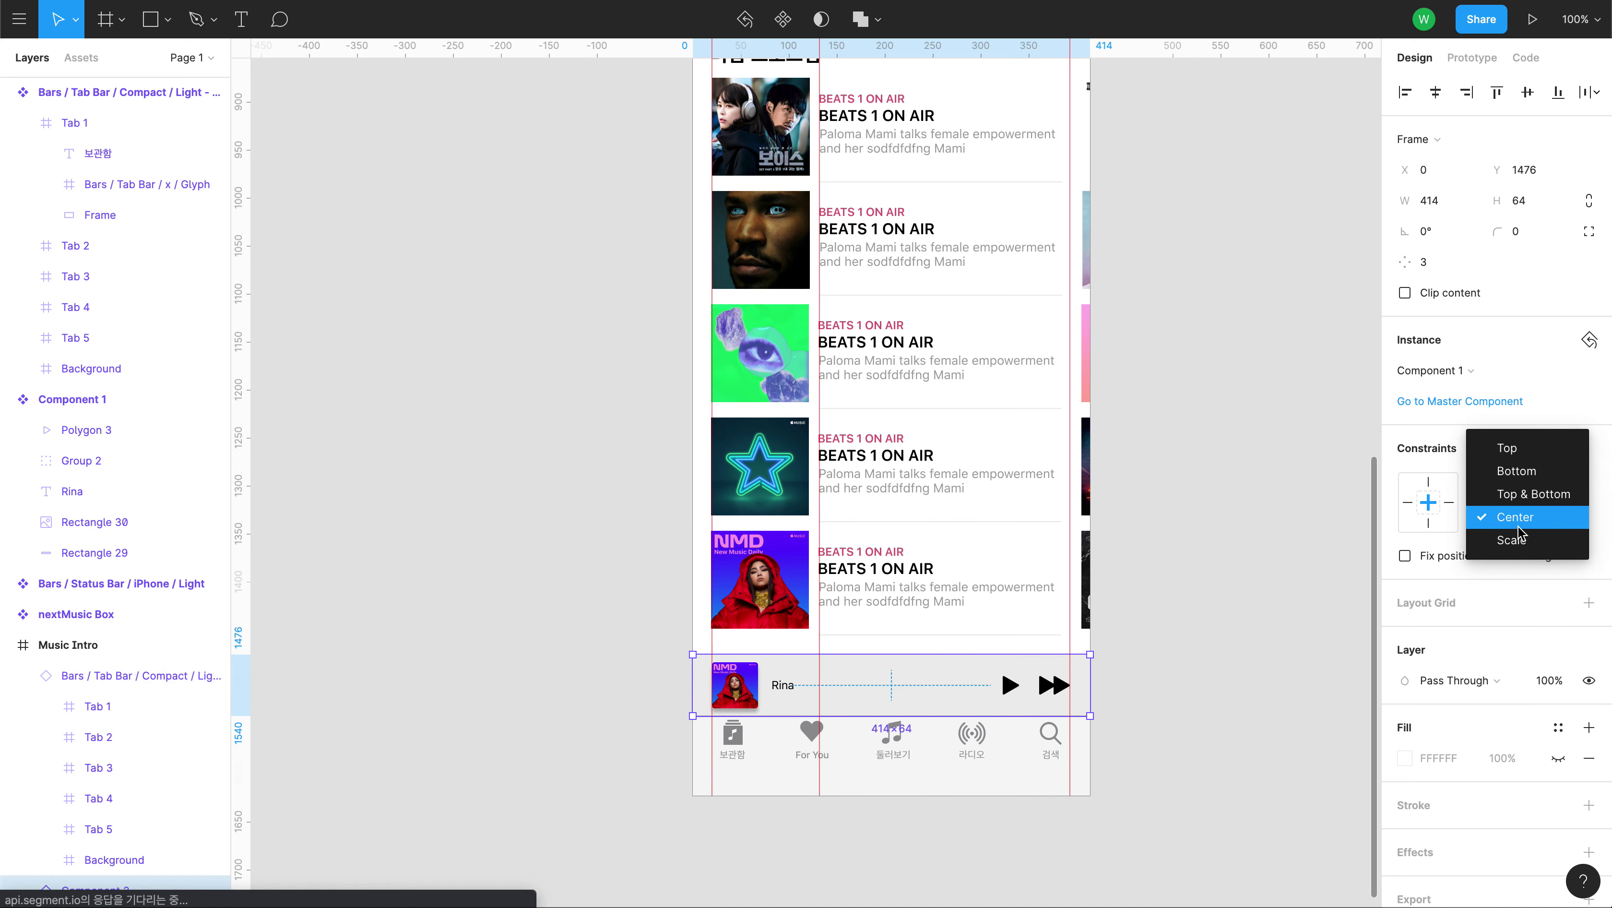
{"action": "left_click", "coordinate": [1519, 542]}
{"action": "left_click", "coordinate": [1516, 487]}
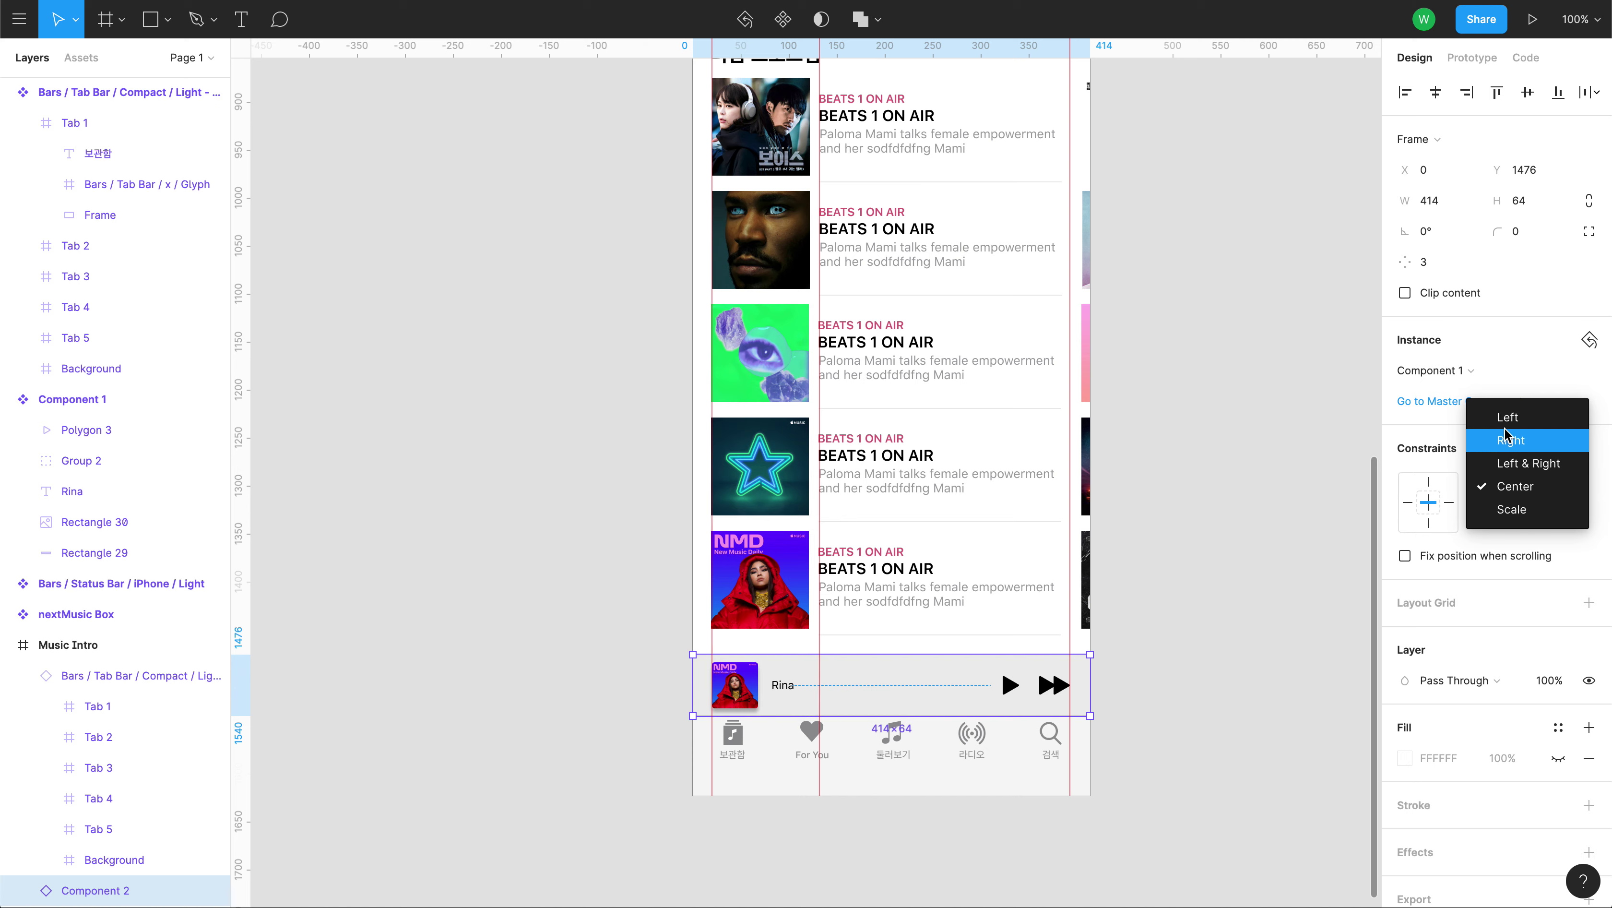
{"action": "left_click", "coordinate": [1522, 511]}
{"action": "left_click", "coordinate": [549, 573]}
Stretch the Music Intro frame to check the scaling, then revert to 414 px.
{"action": "left_click", "coordinate": [119, 644]}
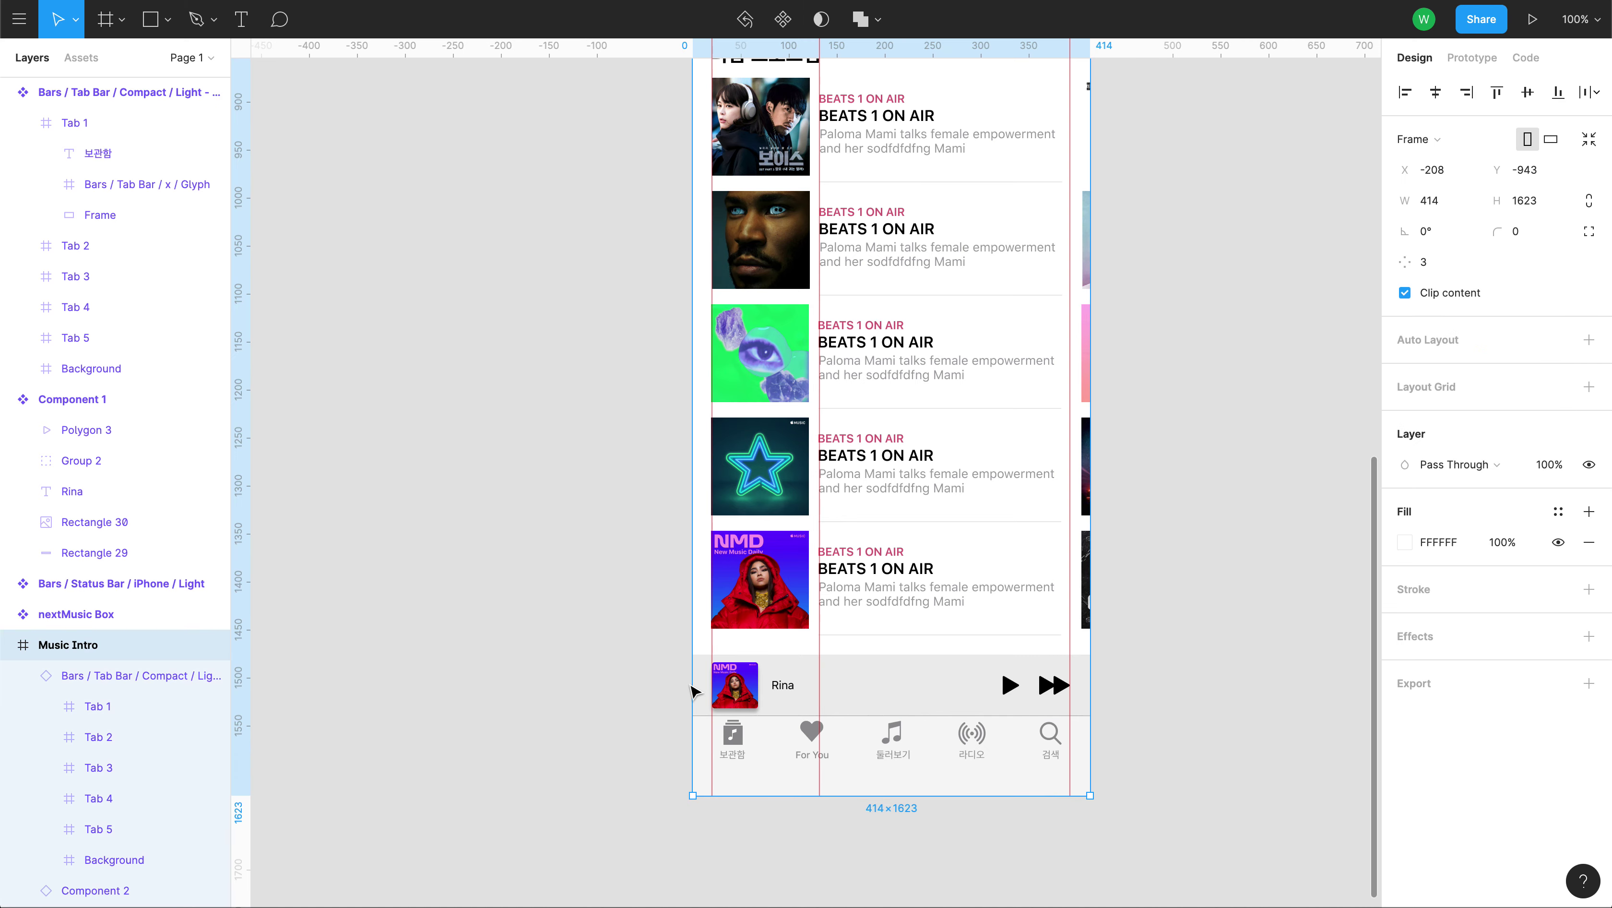
{"action": "left_click_drag", "start_coordinate": [1088, 744], "coordinate": [1195, 736]}
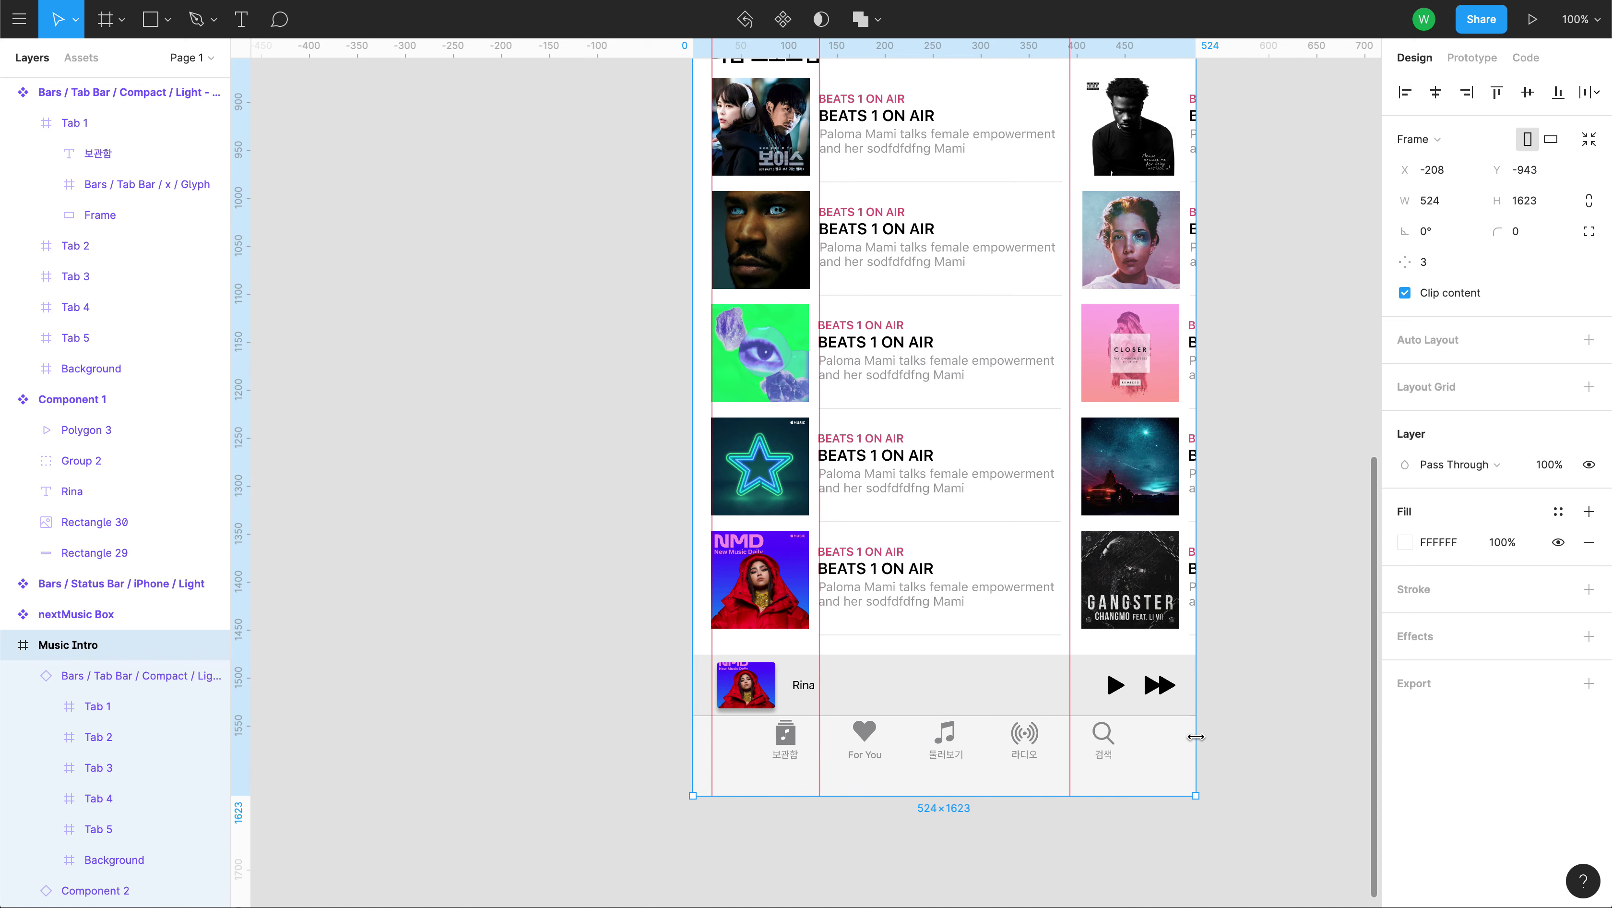
{"action": "key", "text": "ctrl+z"}
{"action": "left_click", "coordinate": [759, 693]}
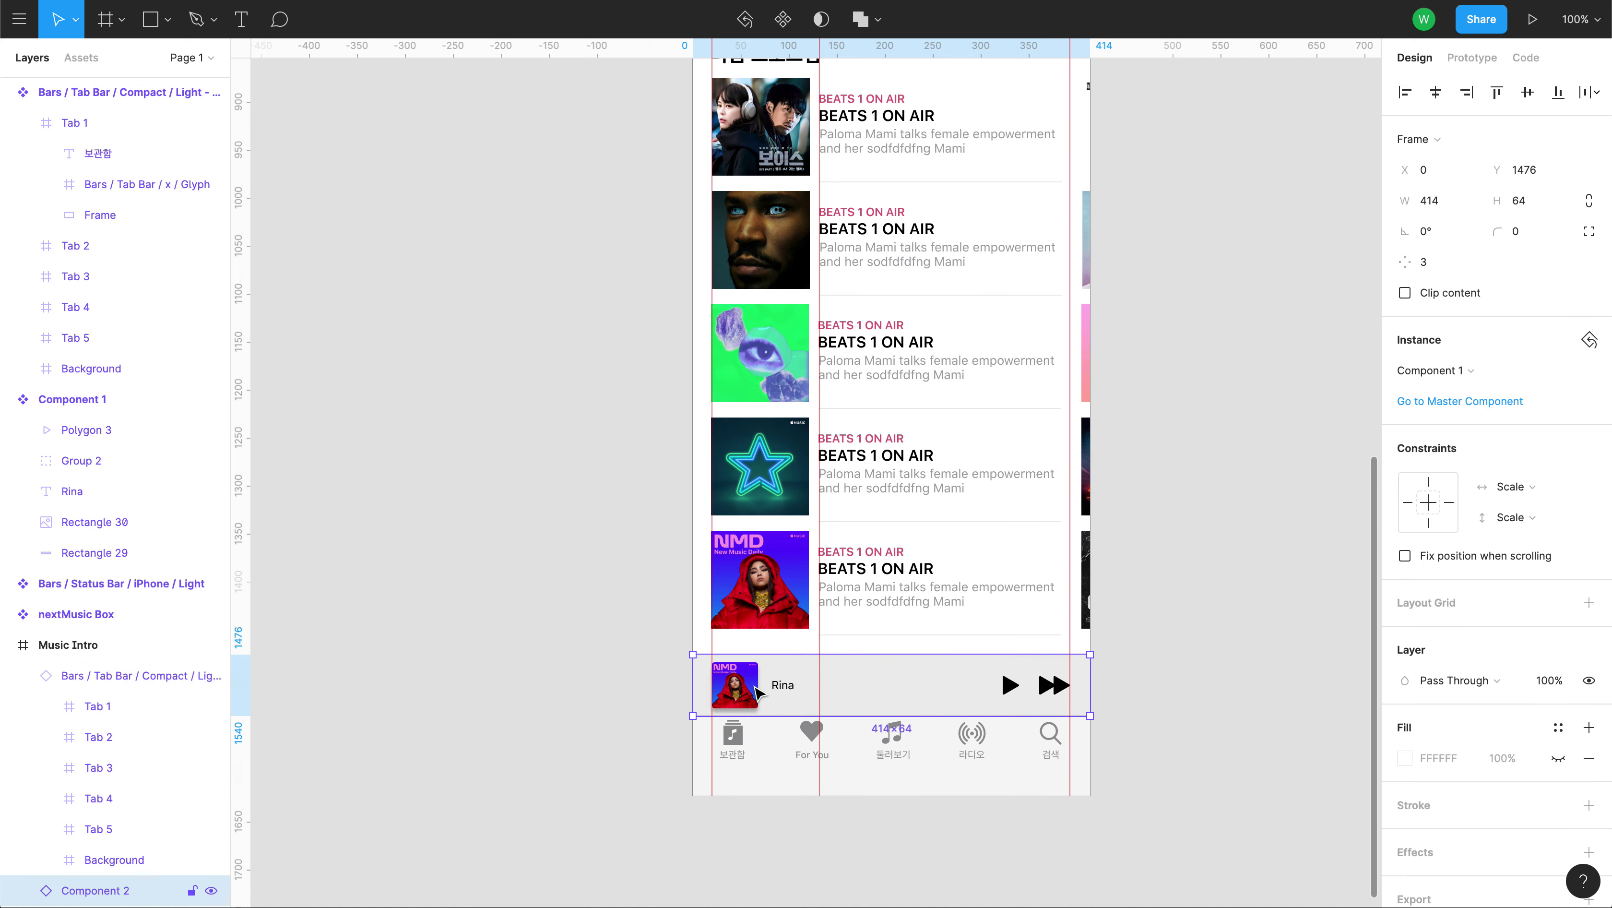
Inspect the album thumbnail's image fill in the mockup's mini-player, then close it.
{"action": "double_click", "coordinate": [752, 693]}
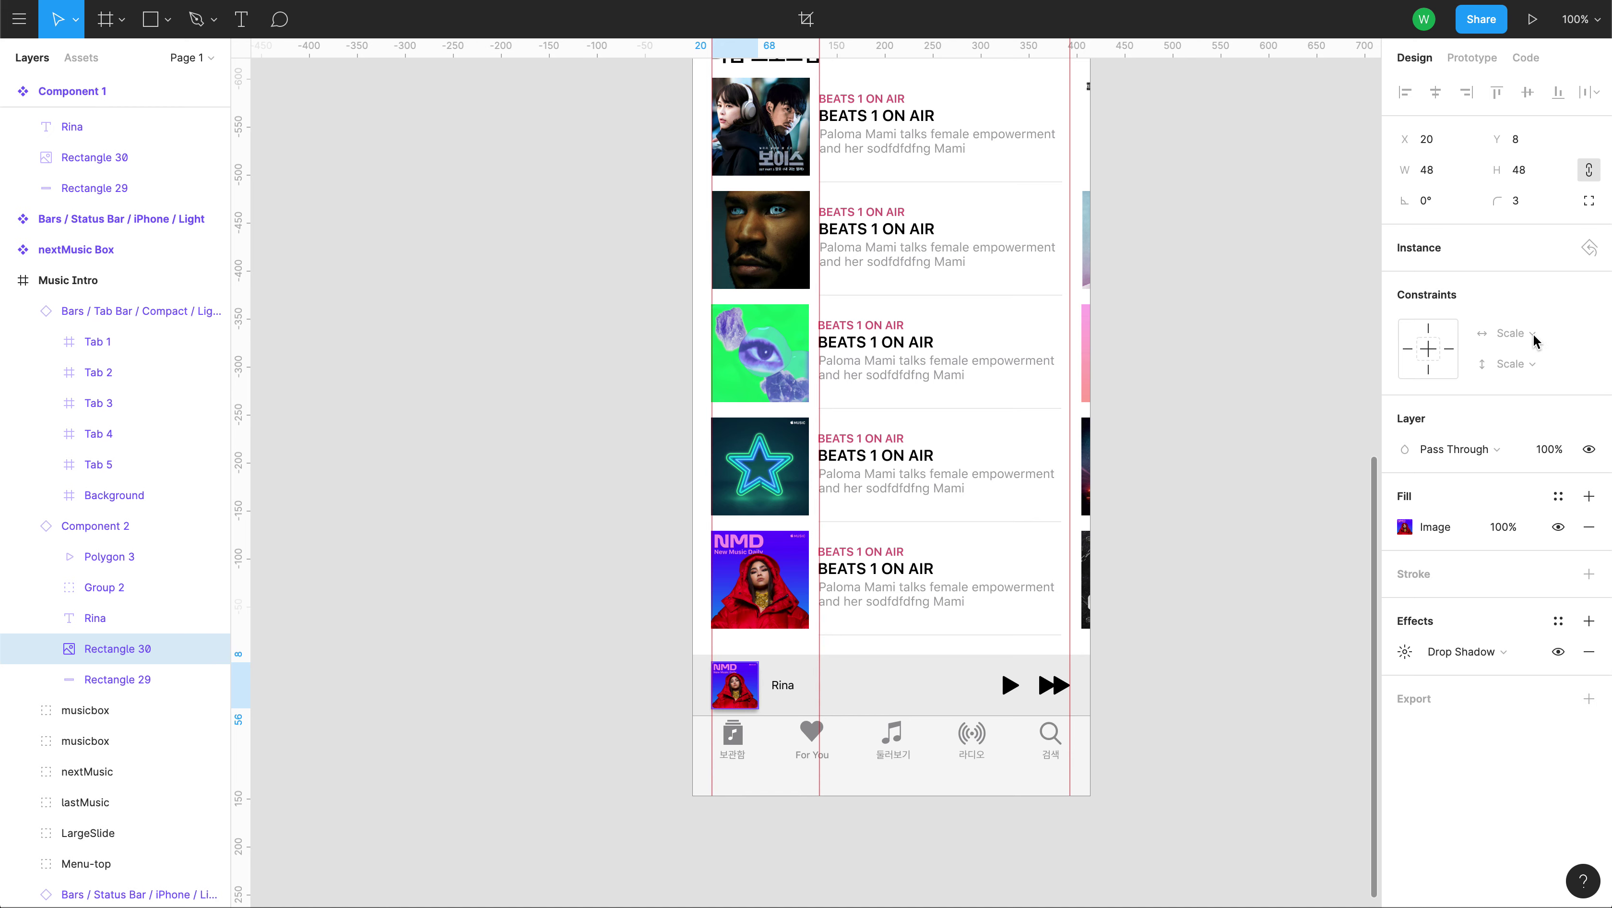
{"action": "double_click", "coordinate": [753, 687]}
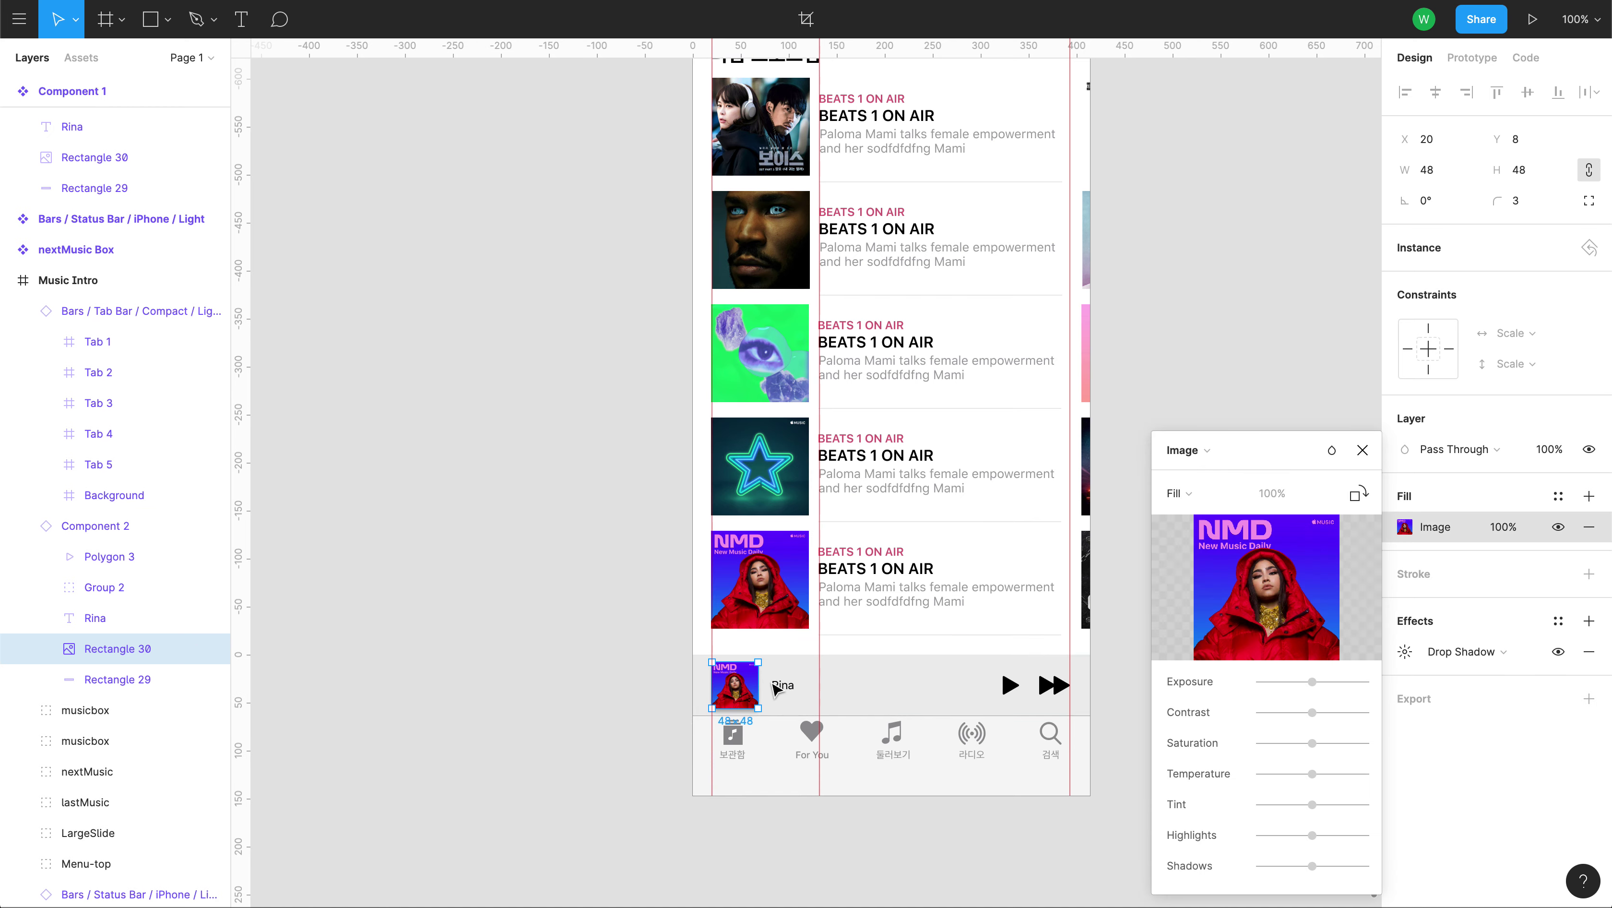
{"action": "left_click", "coordinate": [1362, 449]}
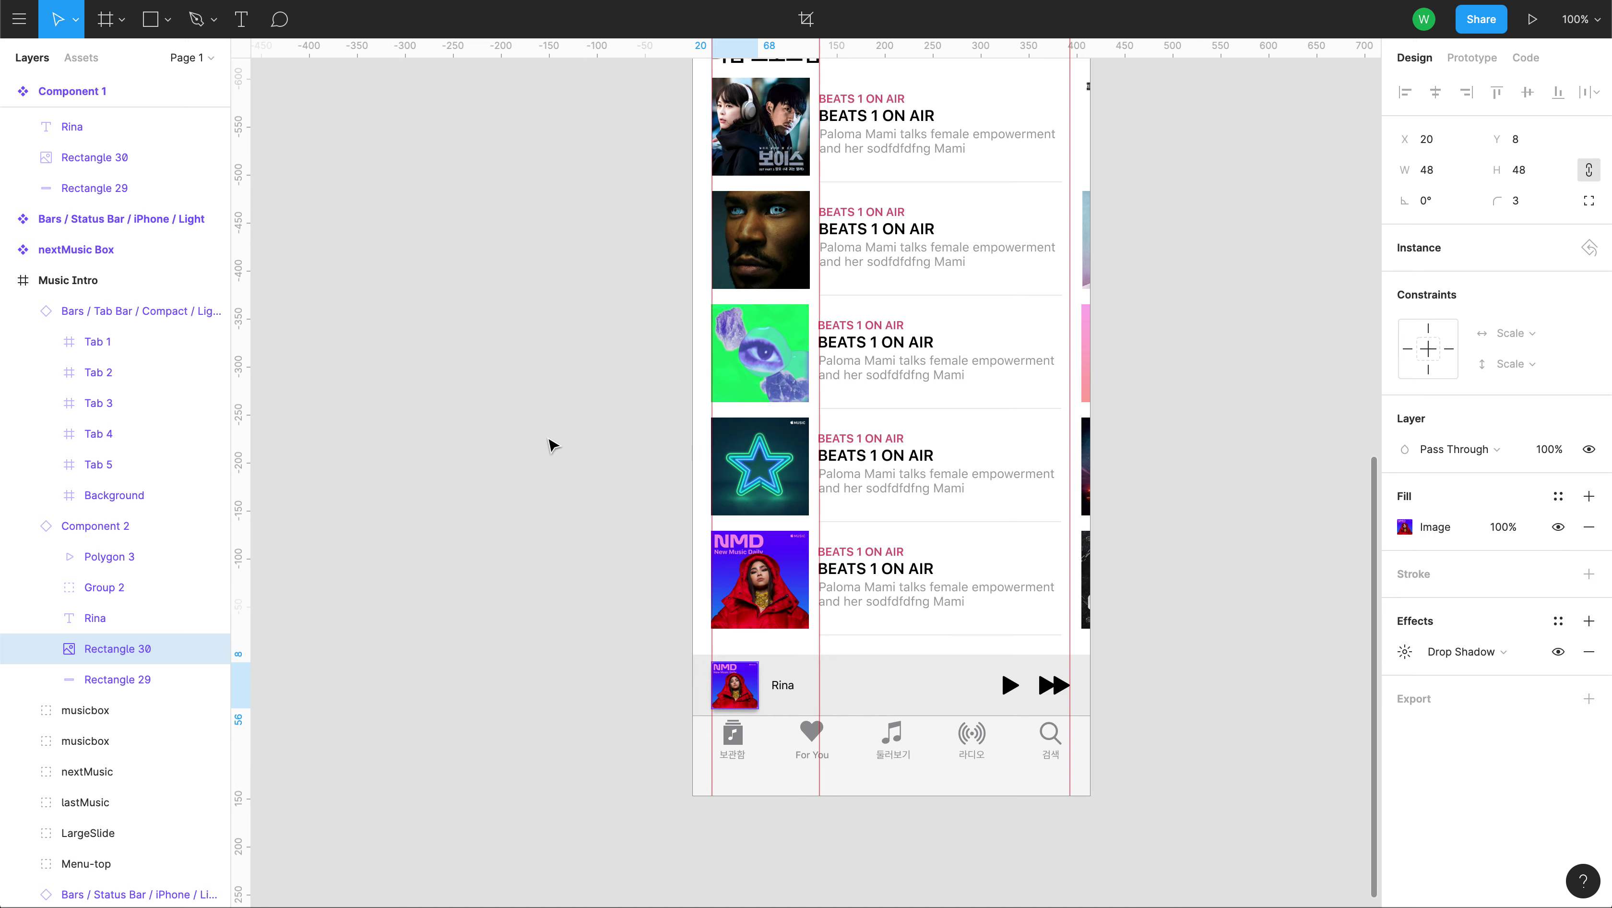
{"action": "left_click", "coordinate": [532, 302]}
Give Rectangle 30 in Component 1 a Left horizontal constraint and change its vertical constraint.
{"action": "left_click_drag", "start_coordinate": [533, 302], "coordinate": [795, 856]}
{"action": "scroll", "coordinate": [743, 463], "scroll_direction": "up", "scroll_amount": 6}
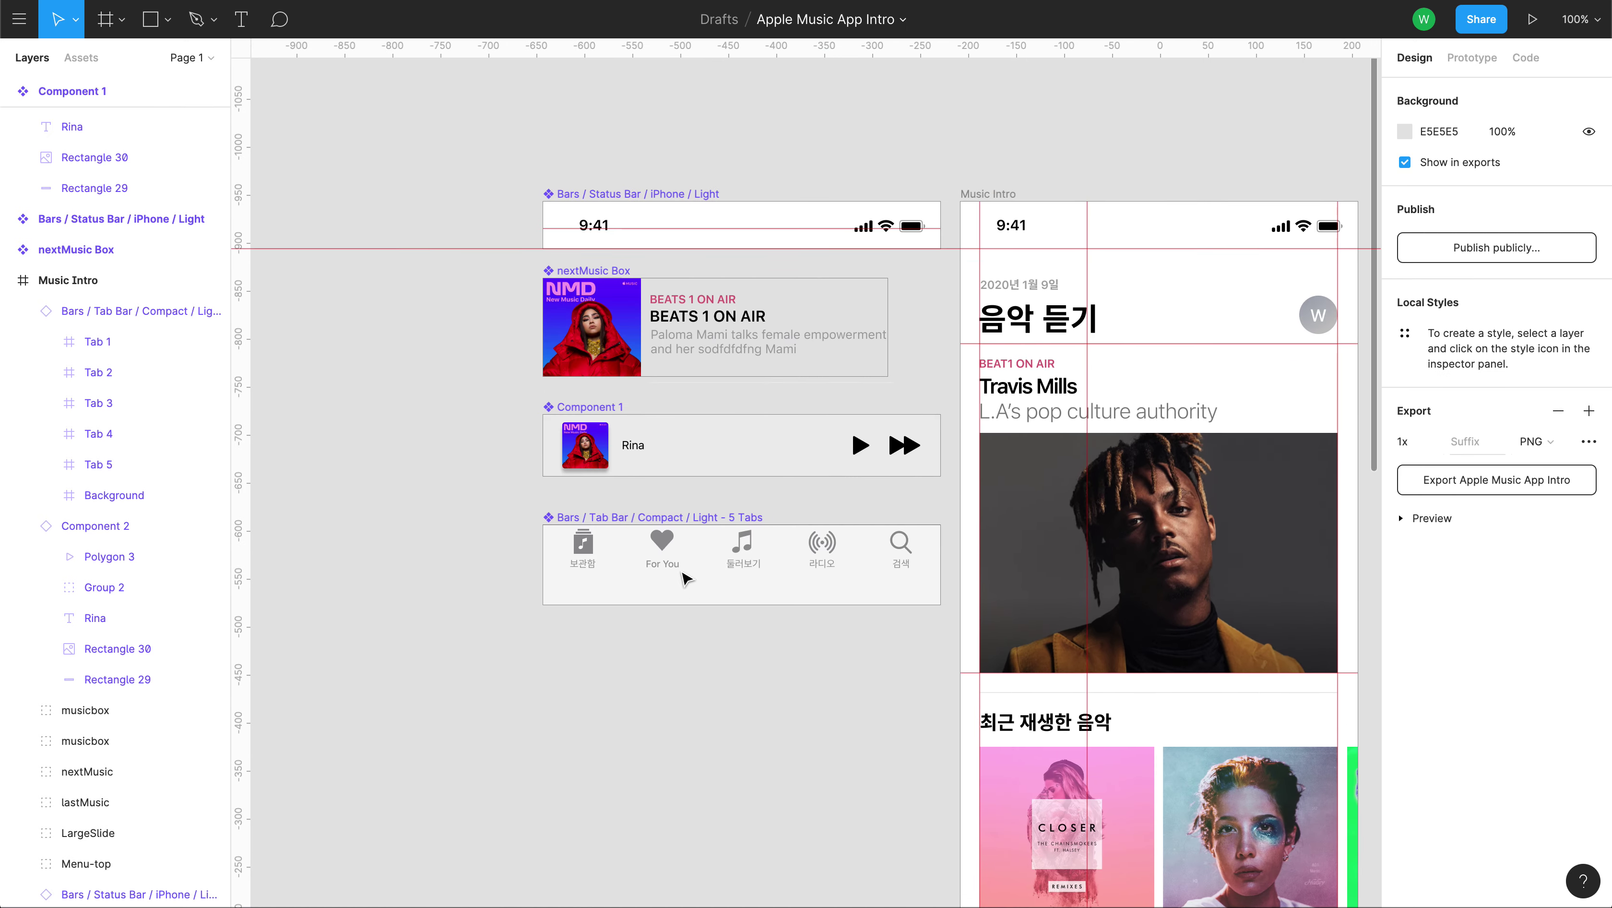
{"action": "double_click", "coordinate": [599, 460]}
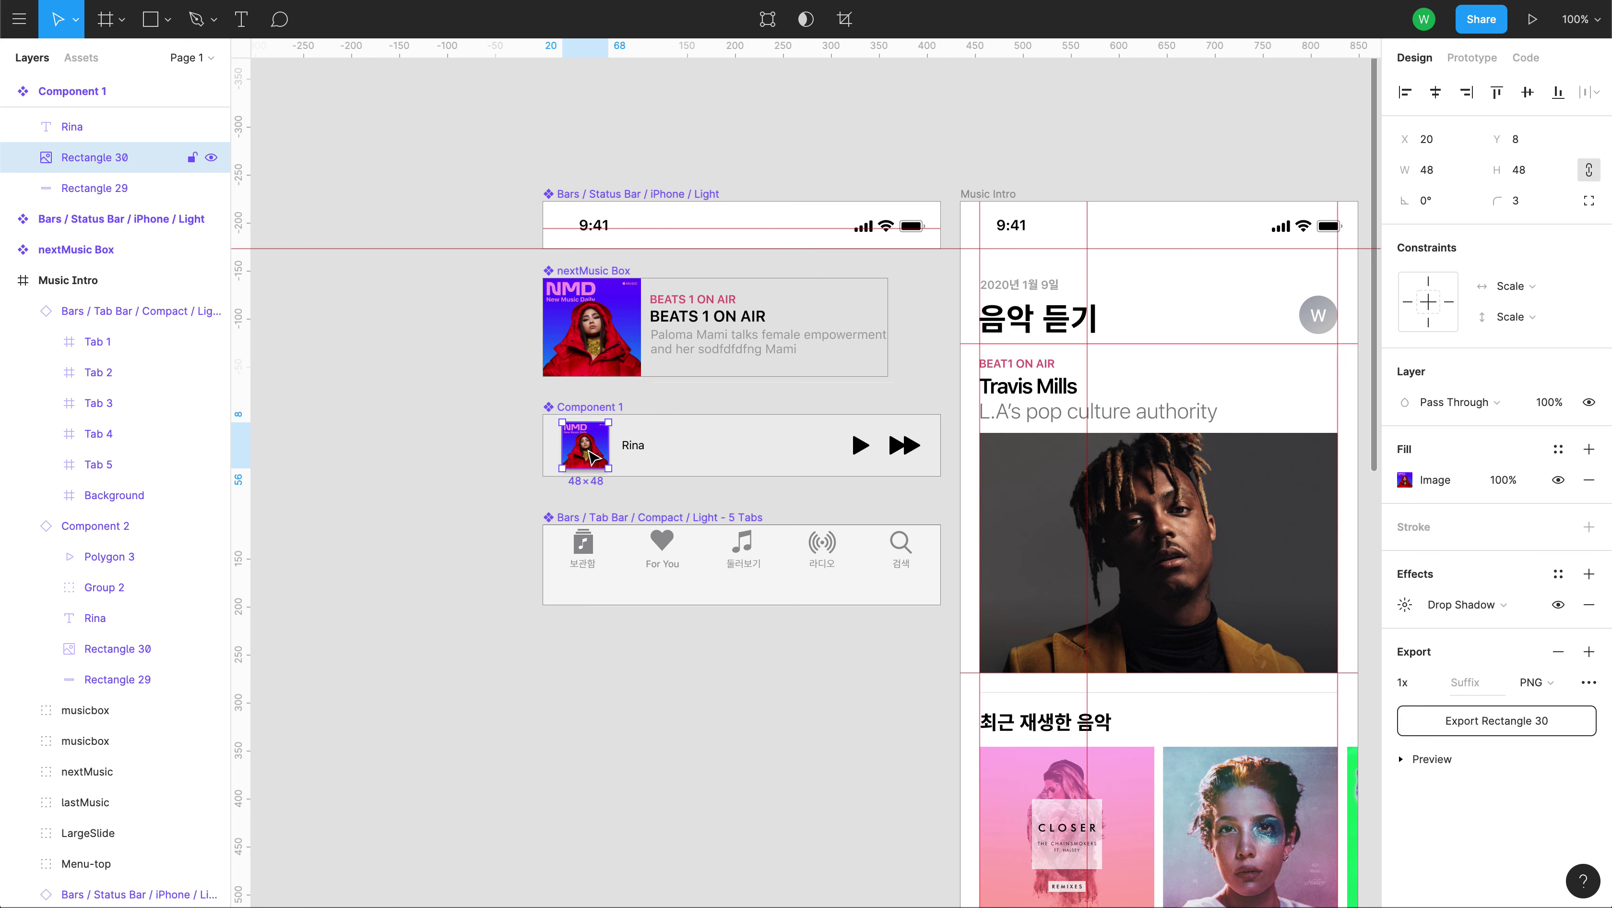
{"action": "left_click", "coordinate": [1535, 292]}
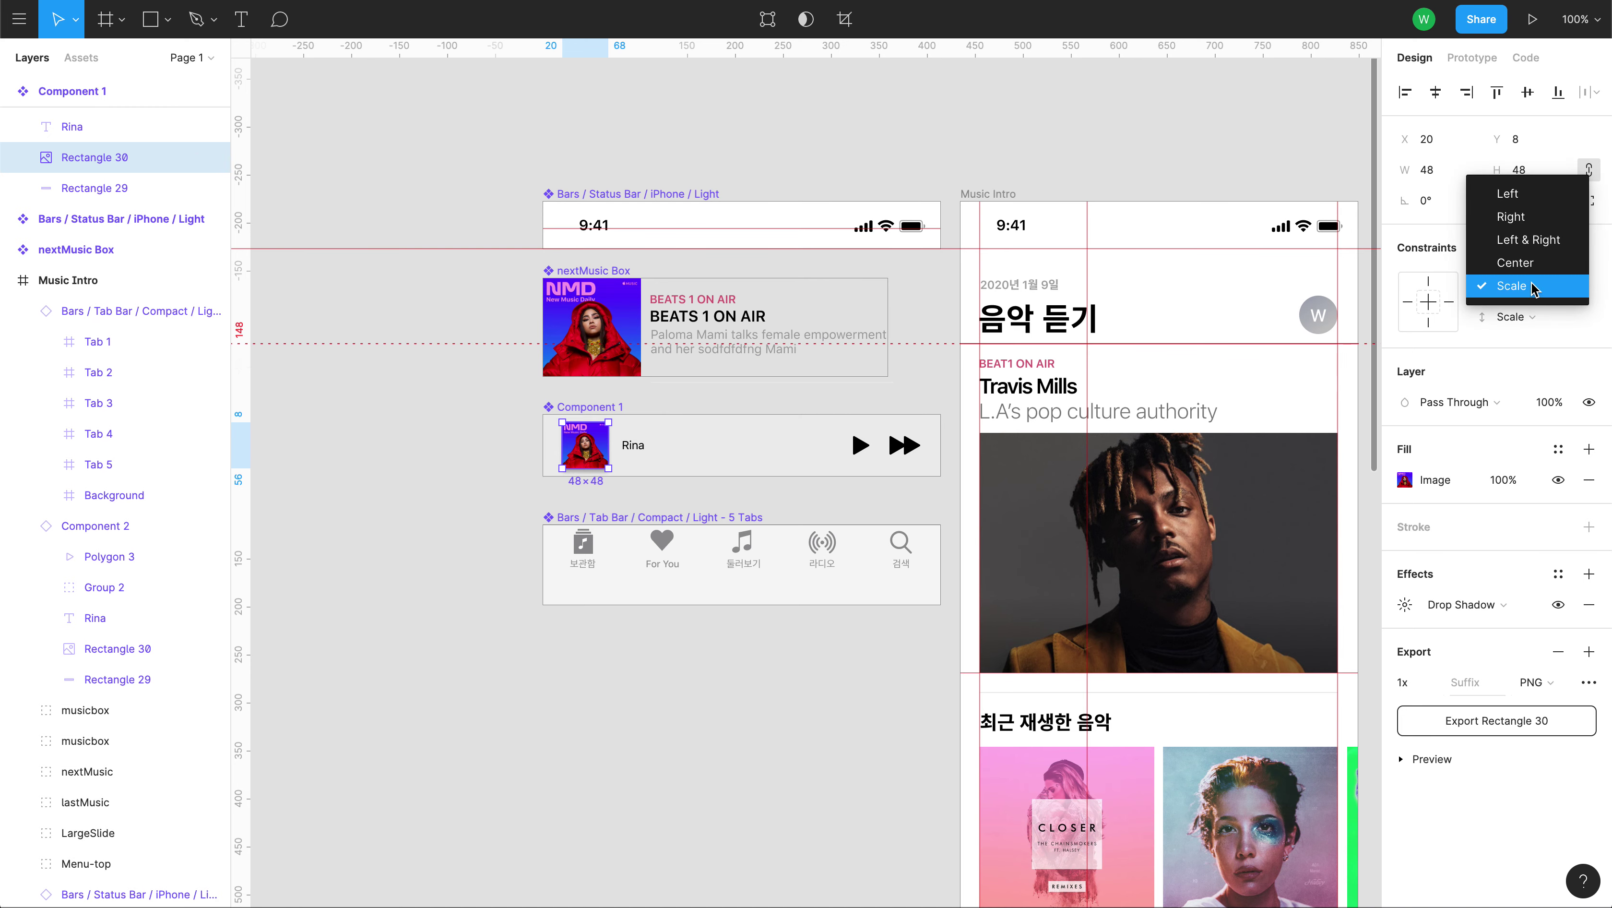
{"action": "left_click", "coordinate": [1503, 197]}
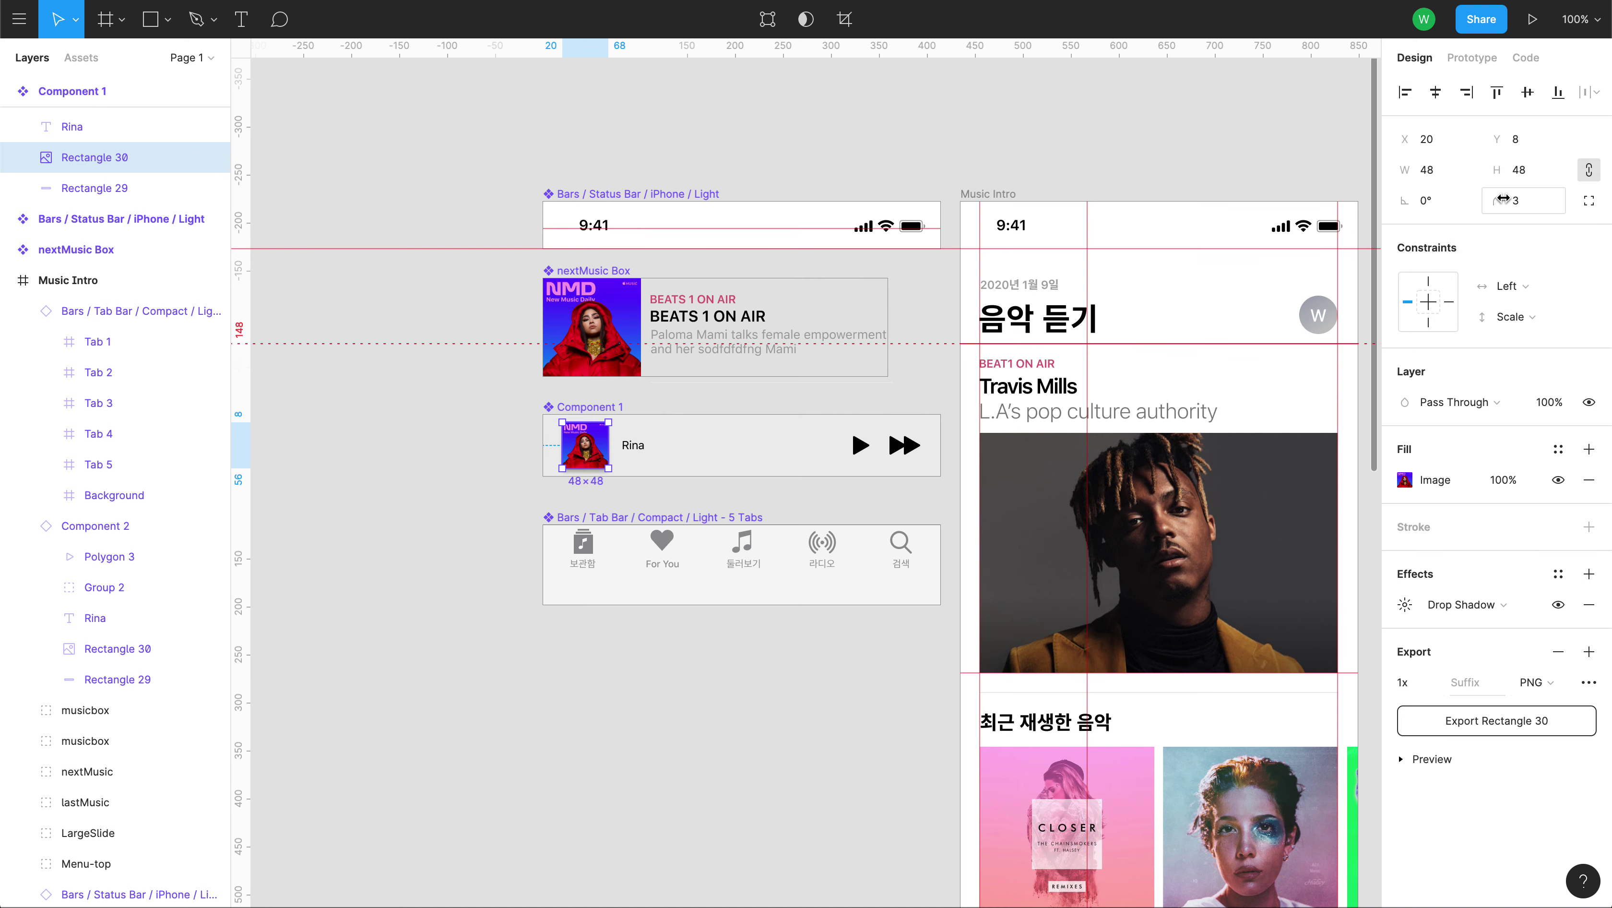
{"action": "left_click", "coordinate": [1518, 320]}
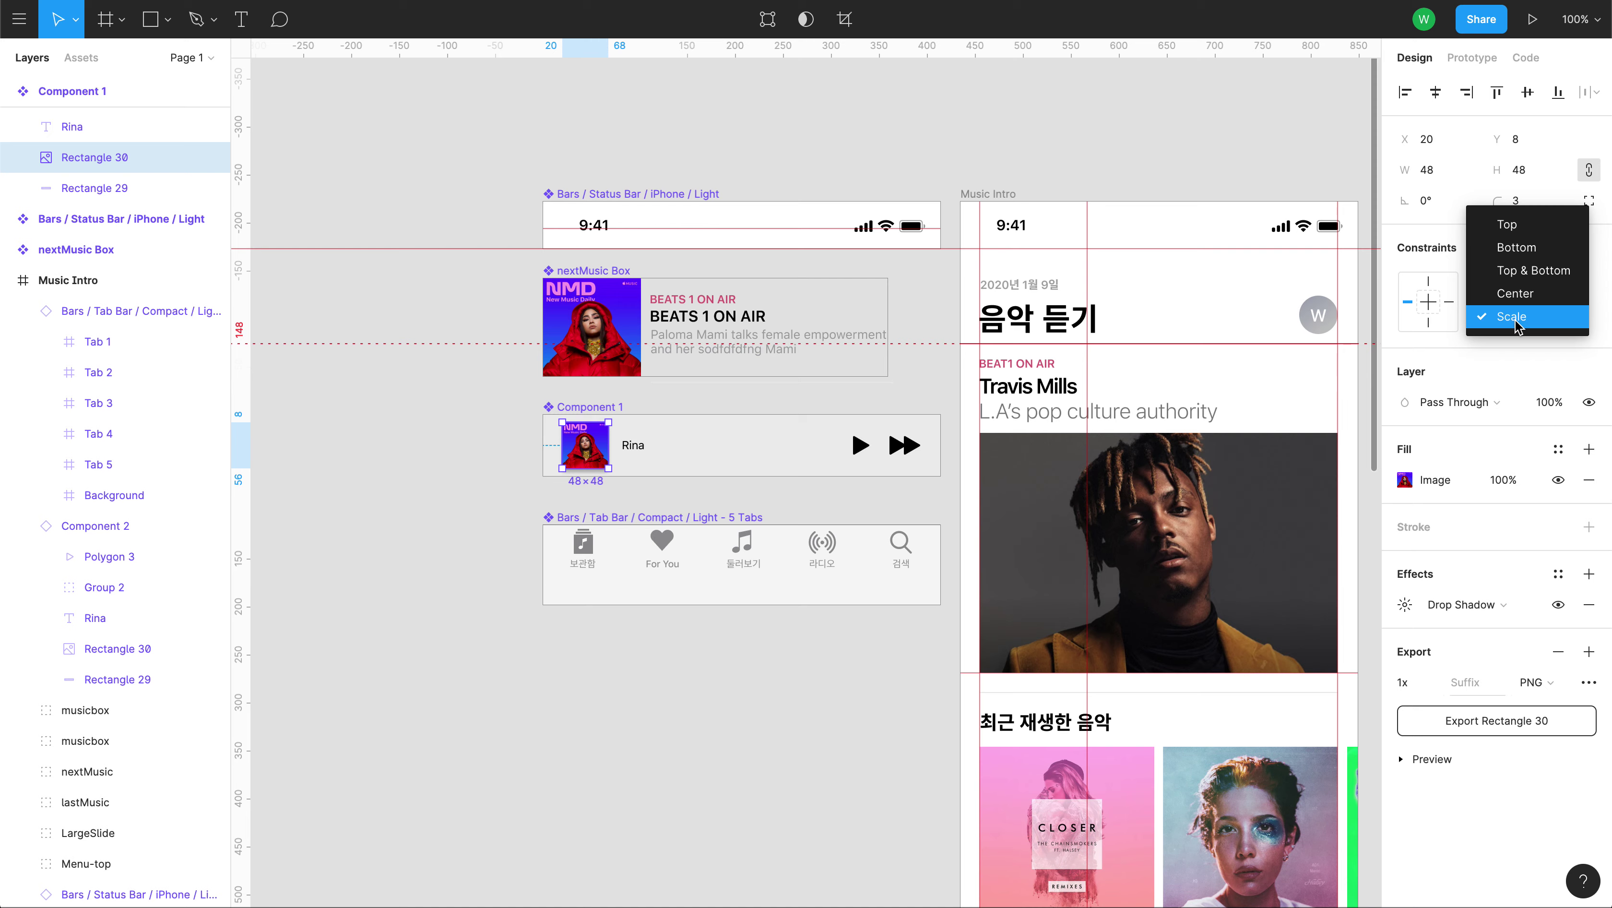
{"action": "left_click", "coordinate": [1515, 293]}
{"action": "left_click", "coordinate": [706, 737]}
{"action": "scroll", "coordinate": [773, 692], "scroll_direction": "down", "scroll_amount": 1}
{"action": "scroll", "coordinate": [773, 693], "scroll_direction": "down", "scroll_amount": 8}
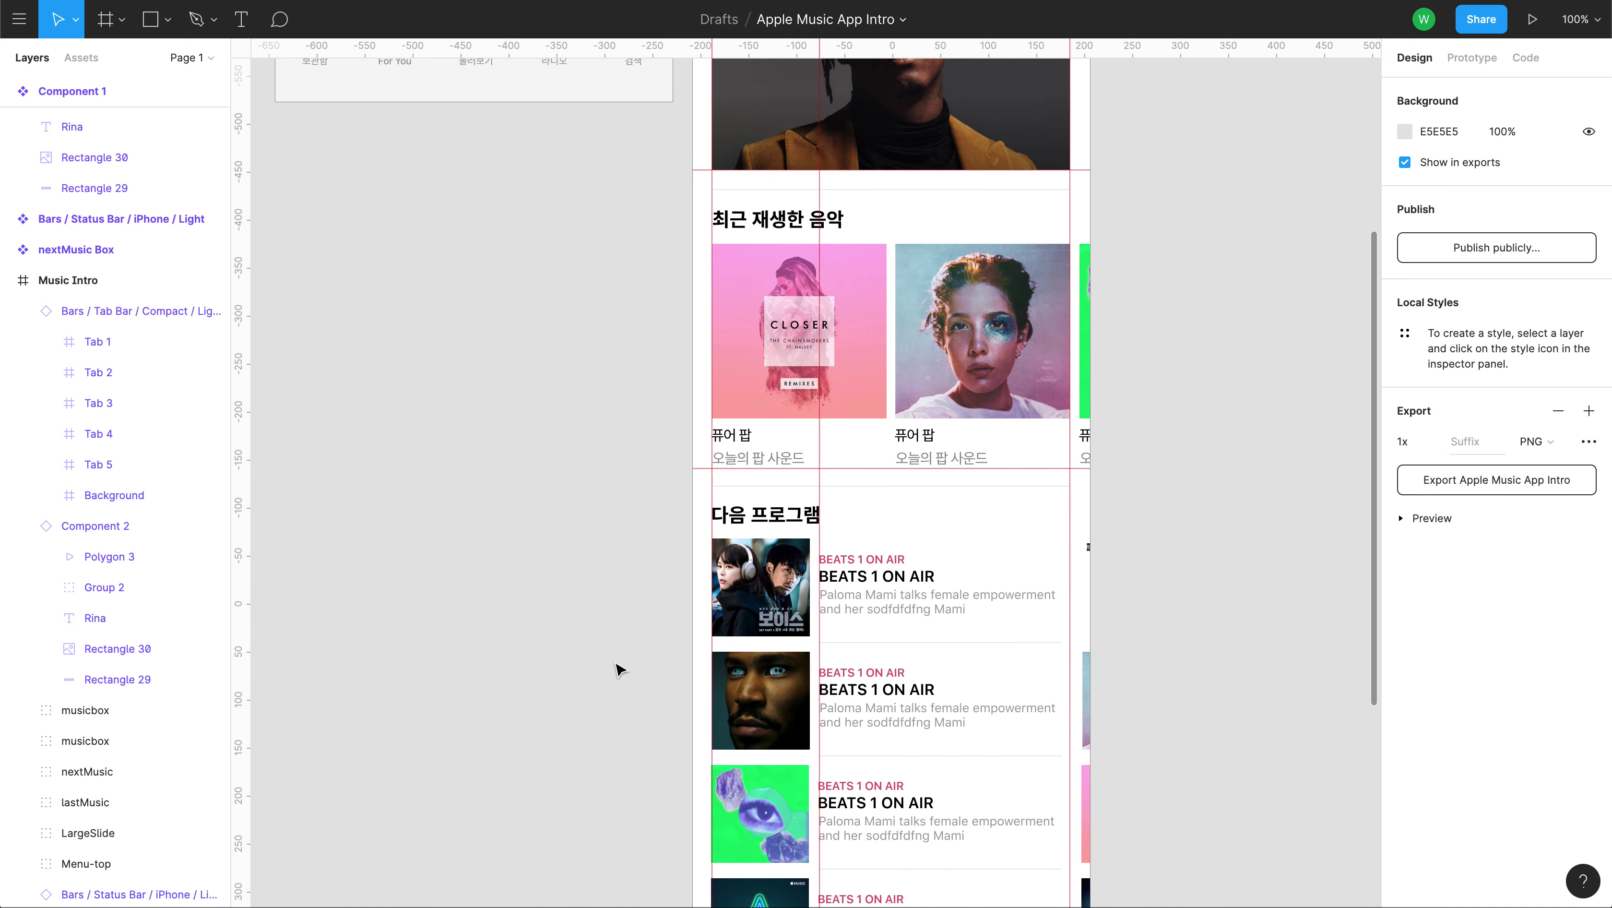
{"action": "scroll", "coordinate": [585, 313], "scroll_direction": "down", "scroll_amount": 7}
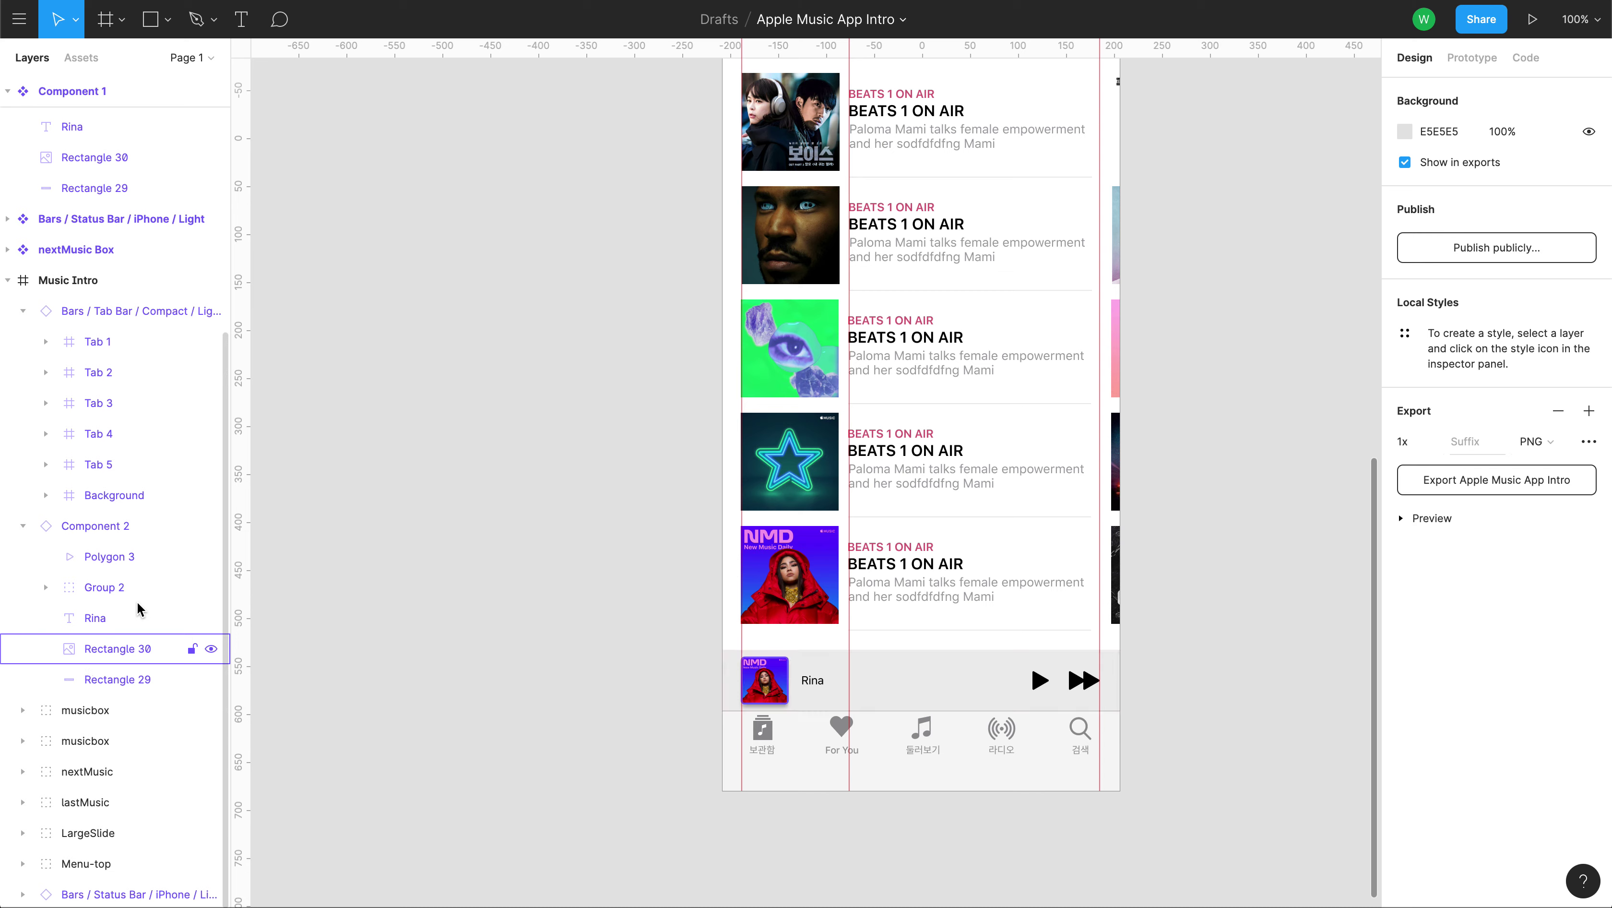
{"action": "left_click", "coordinate": [97, 280]}
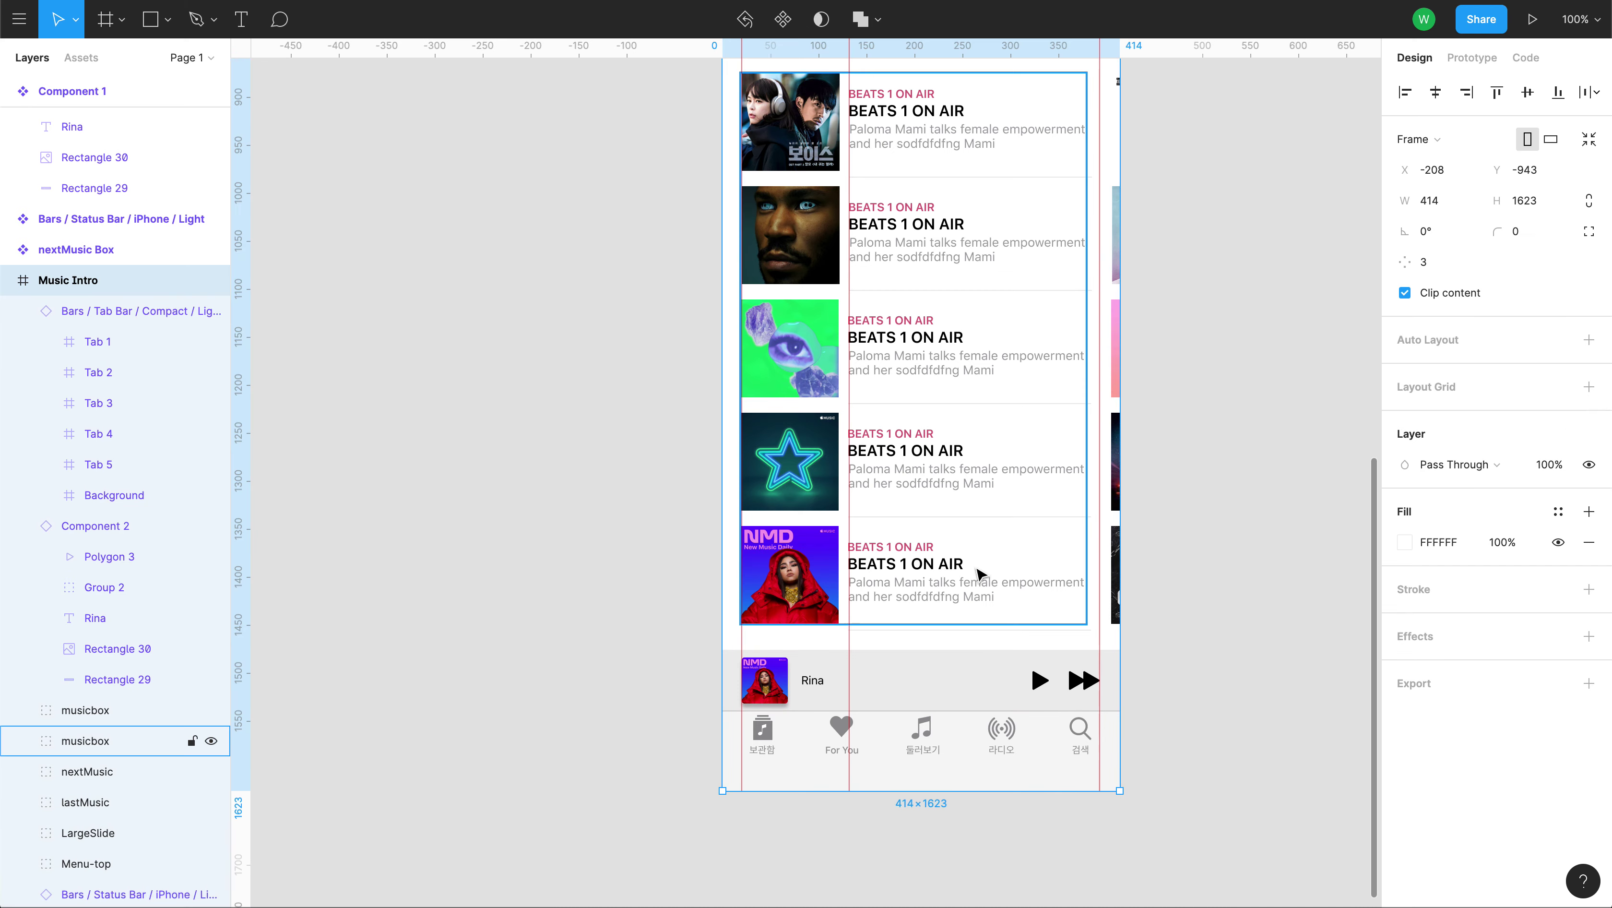
{"action": "left_click_drag", "start_coordinate": [1119, 629], "coordinate": [836, 612]}
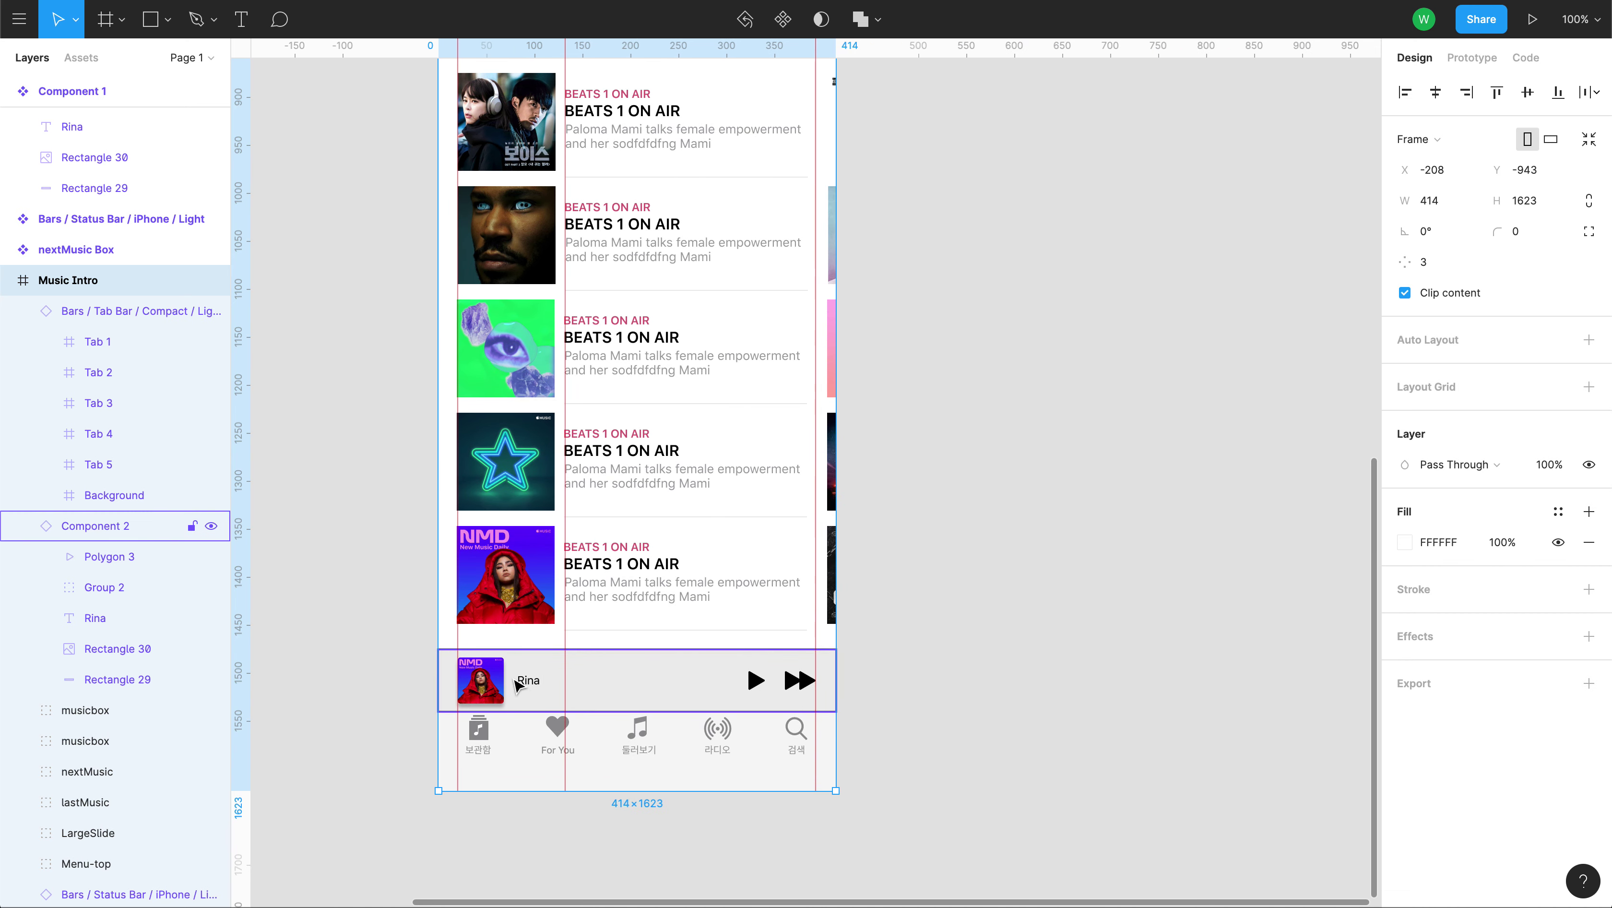
{"action": "scroll", "coordinate": [387, 423], "scroll_direction": "up", "scroll_amount": 10}
{"action": "scroll", "coordinate": [388, 423], "scroll_direction": "left", "scroll_amount": 7}
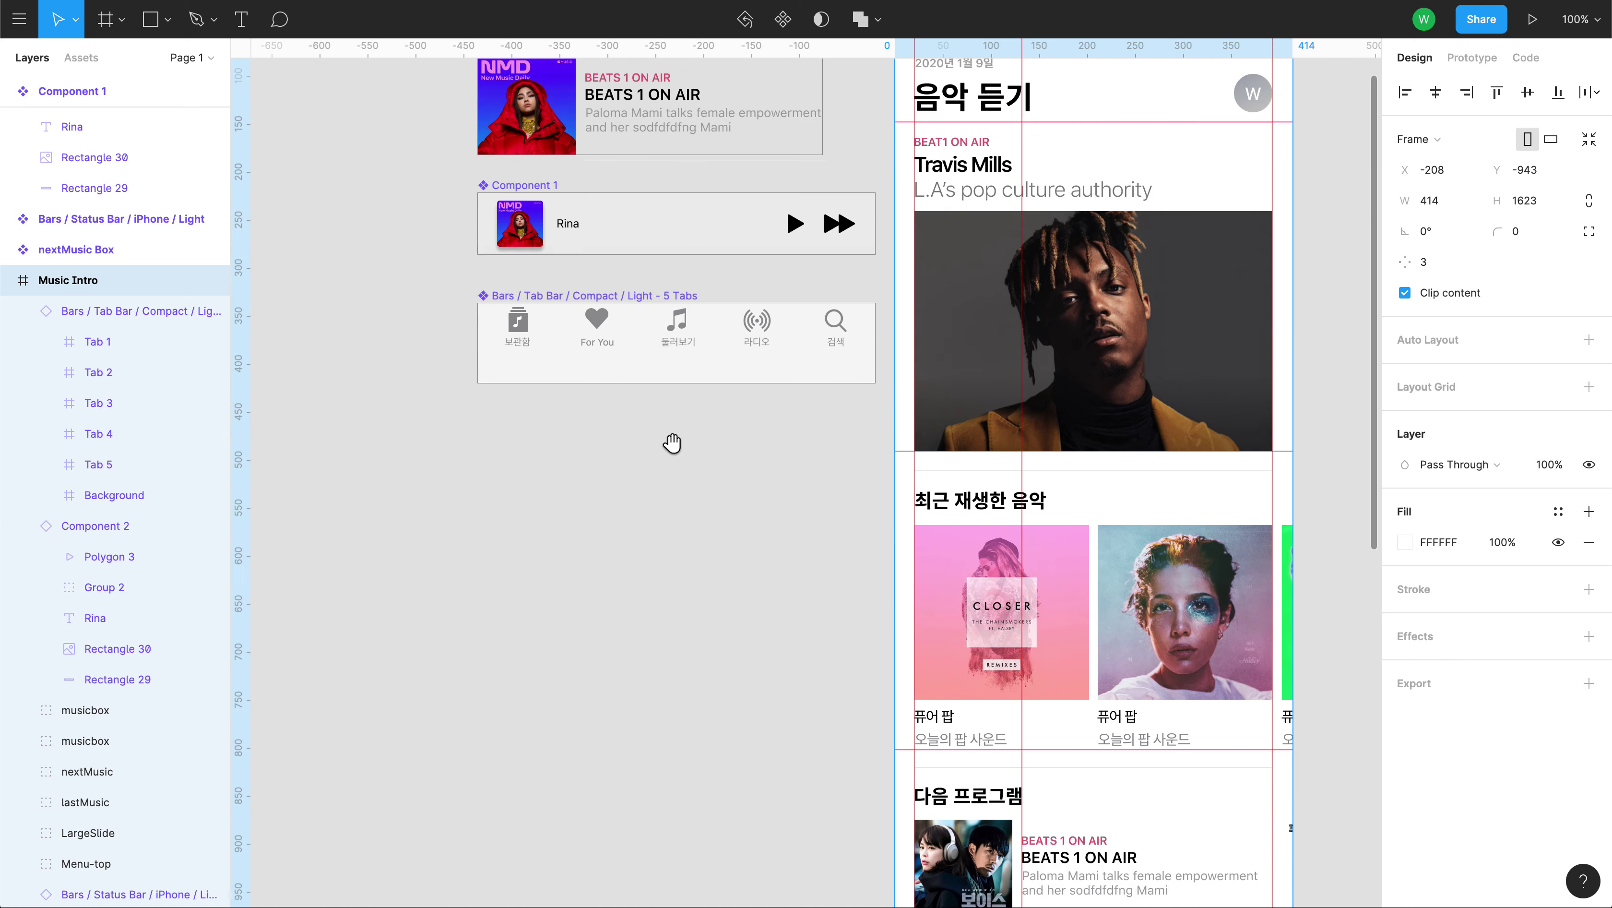
Set the Rina title in Component 1 to a Left horizontal constraint.
{"action": "left_click", "coordinate": [569, 234]}
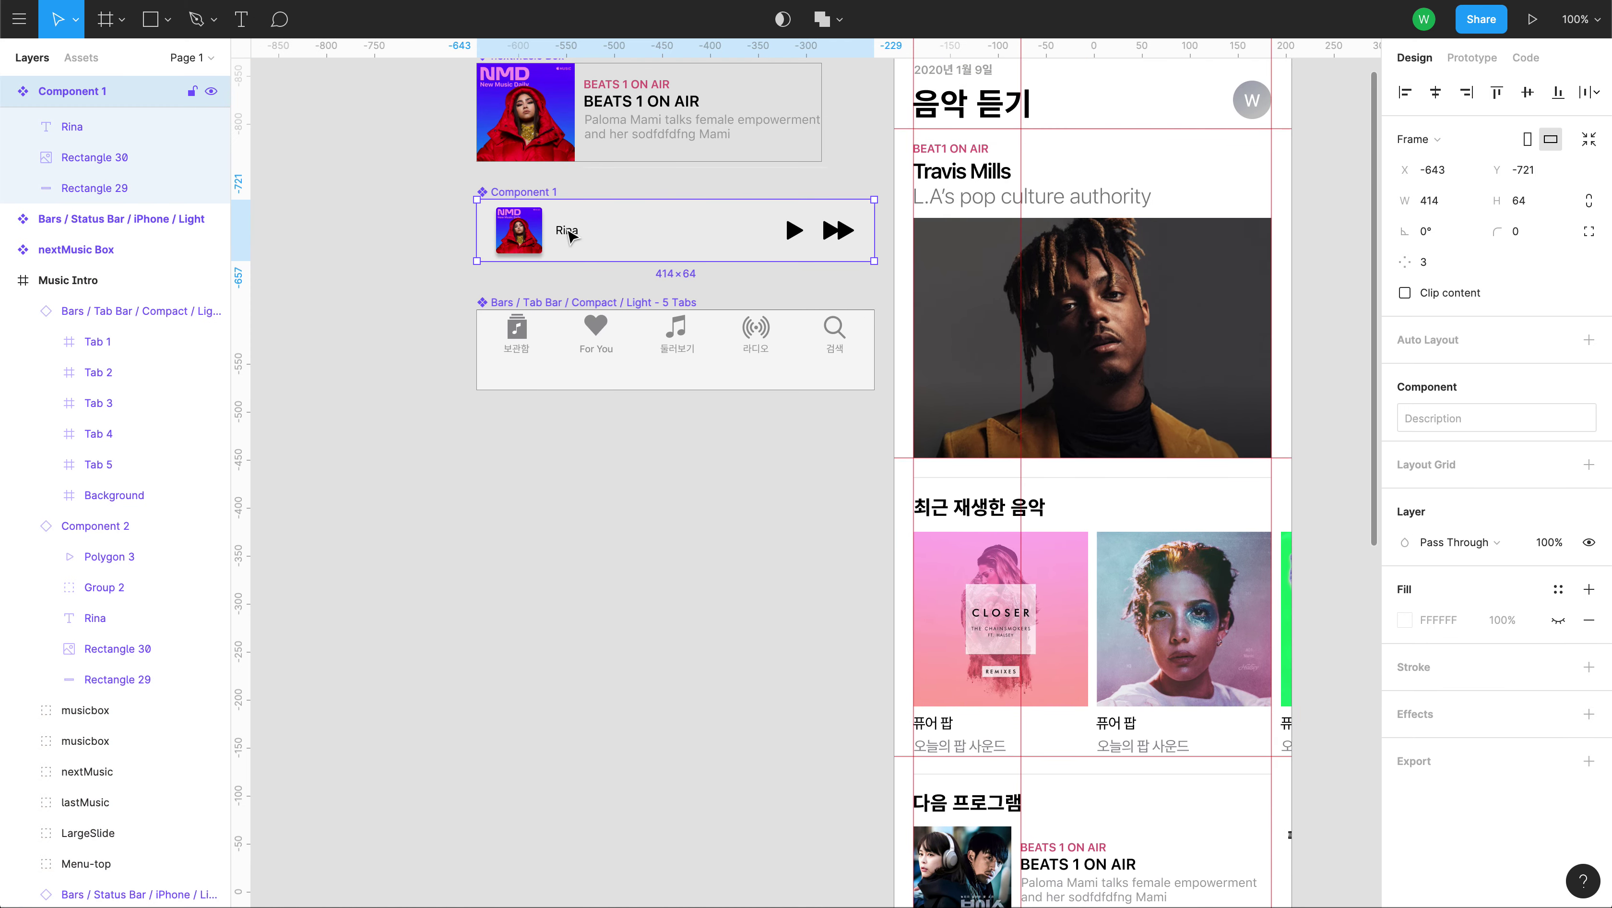
{"action": "double_click", "coordinate": [569, 234]}
{"action": "left_click", "coordinate": [1547, 289]}
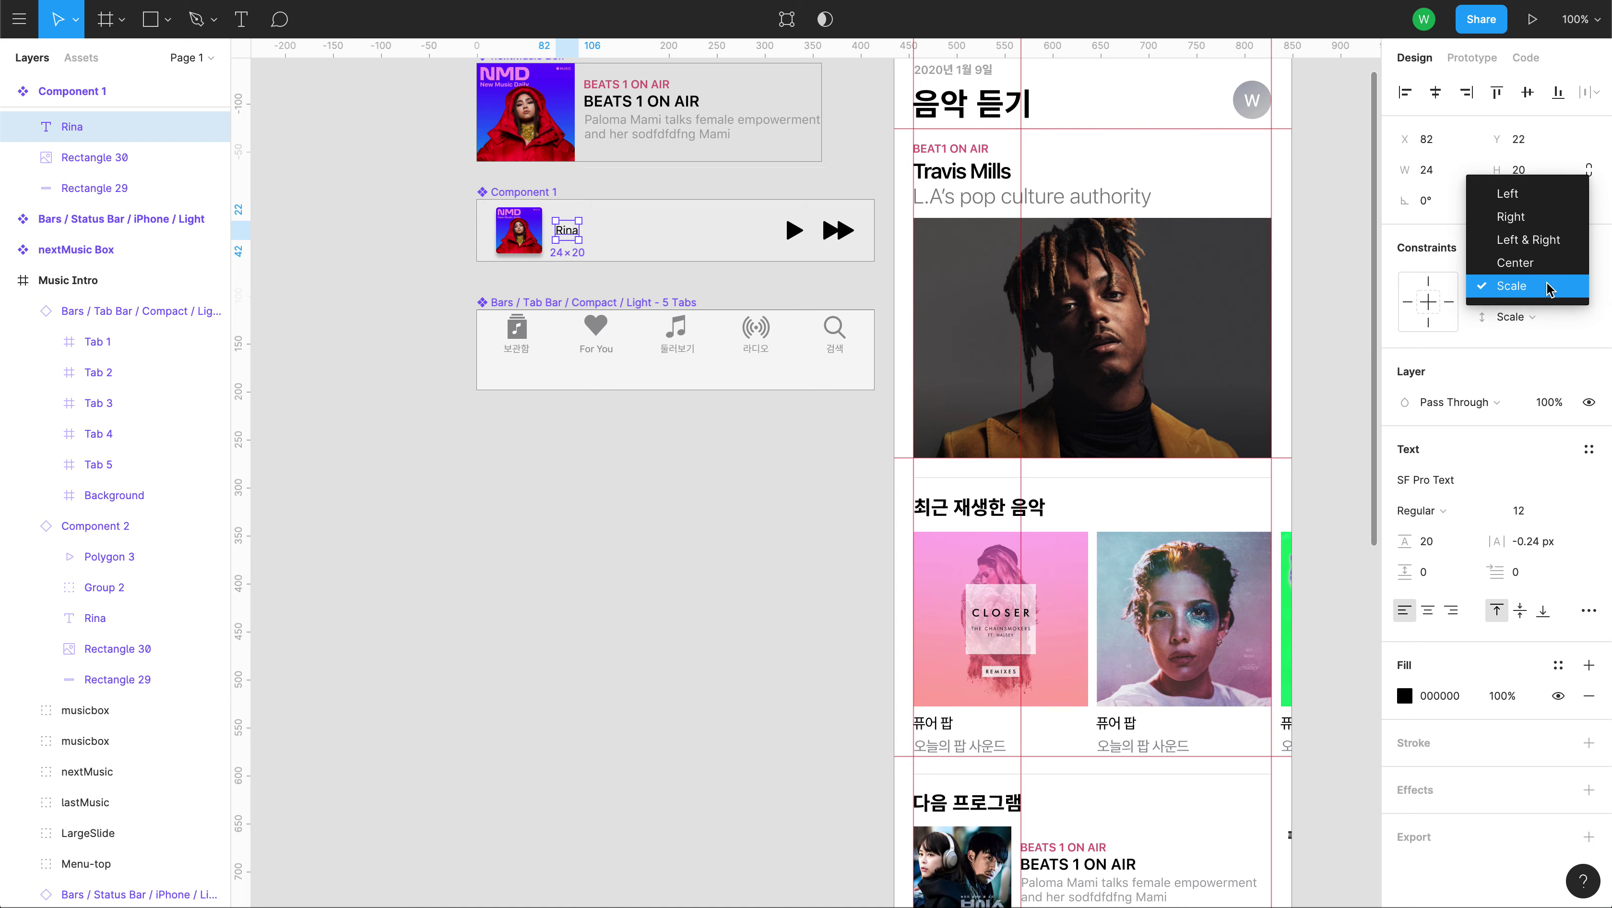
{"action": "left_click", "coordinate": [1506, 192]}
{"action": "left_click", "coordinate": [731, 614]}
Test-widen the Music Intro frame to 524 px to check the mini-player.
{"action": "left_click_drag", "start_coordinate": [839, 709], "coordinate": [684, 28]}
{"action": "left_click", "coordinate": [58, 289]}
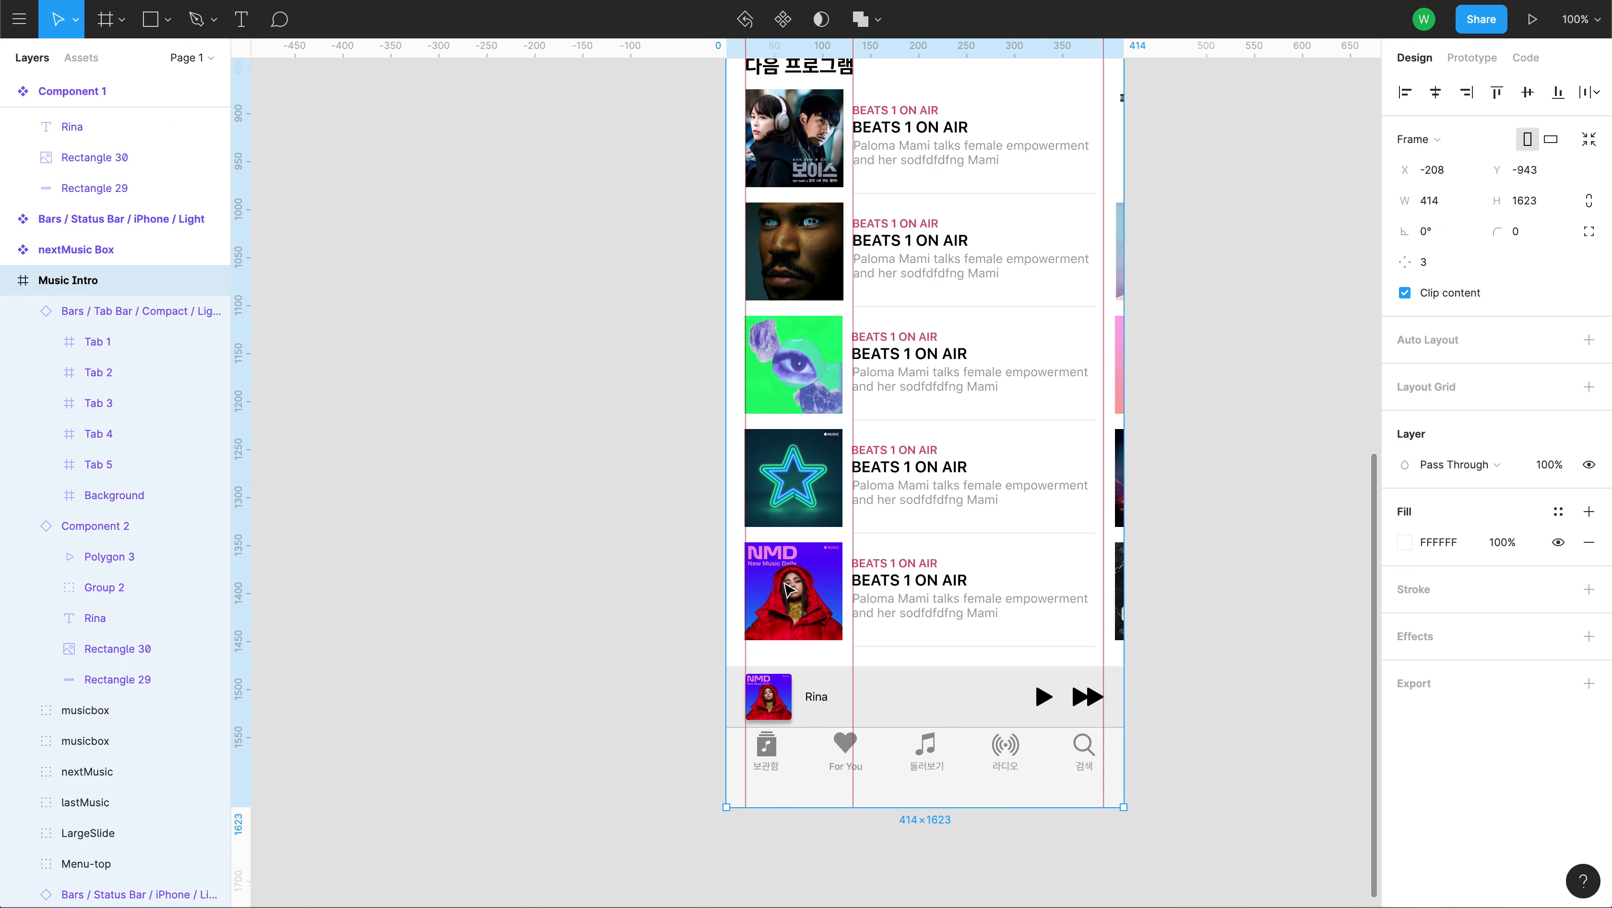
{"action": "mouse_move", "coordinate": [1123, 726]}
{"action": "left_mouse_down"}
{"action": "mouse_move", "coordinate": [1324, 716]}
{"action": "mouse_move", "coordinate": [1125, 713]}
{"action": "left_mouse_up"}
{"action": "scroll", "coordinate": [659, 609], "scroll_direction": "up", "scroll_amount": 10}
{"action": "scroll", "coordinate": [659, 608], "scroll_direction": "left", "scroll_amount": 3}
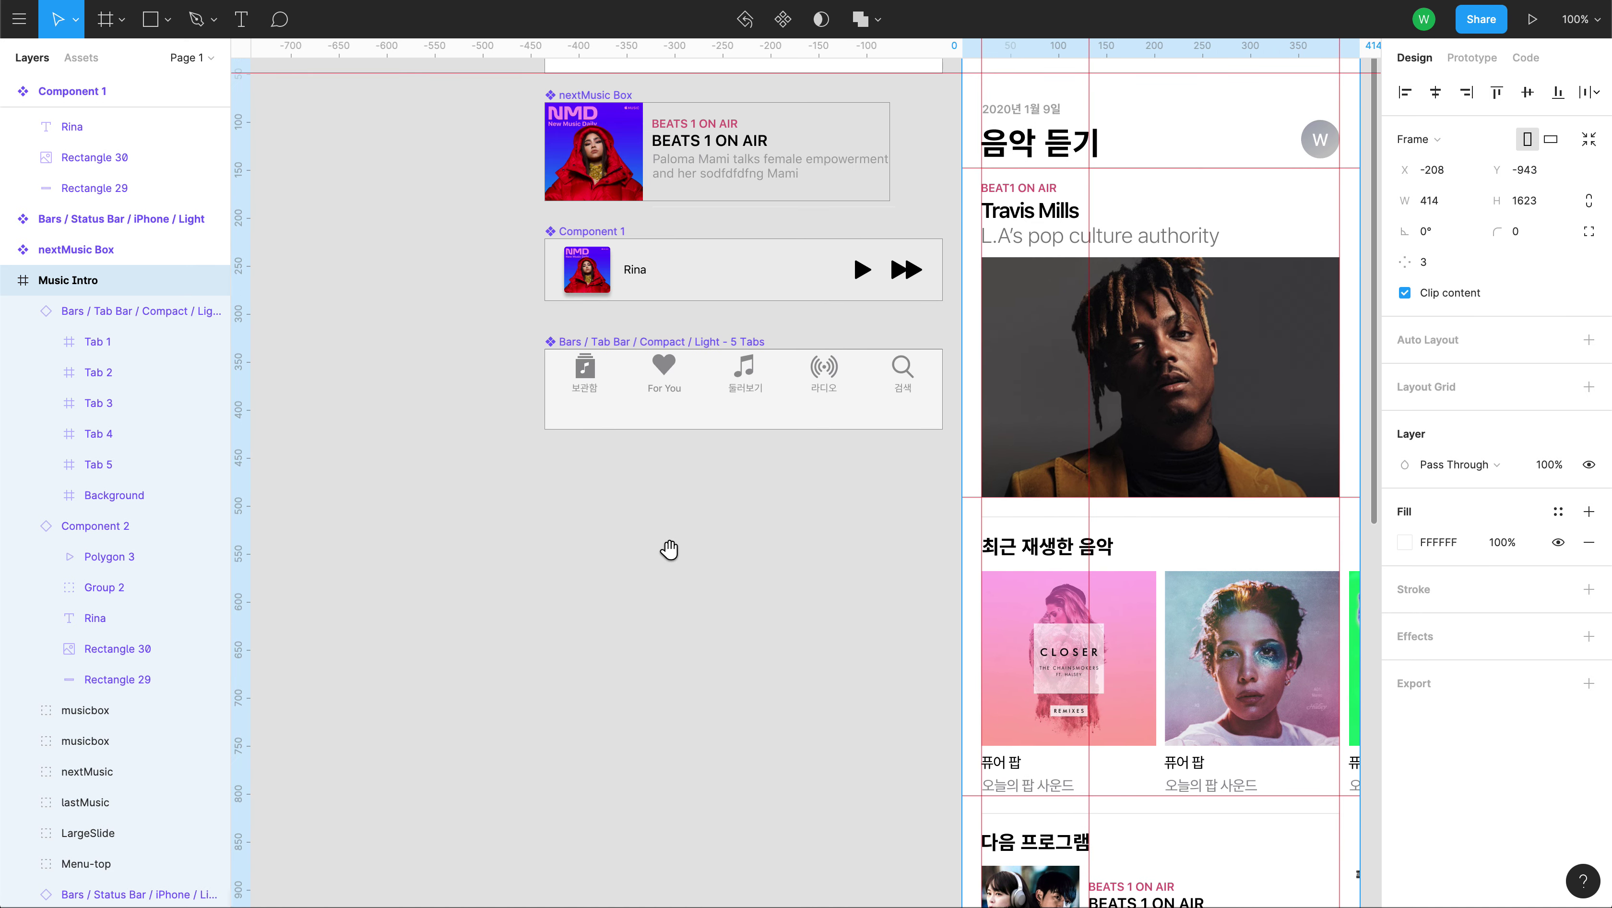
Set Tab 1's horizontal constraint in the tab bar to Scale.
{"action": "left_click", "coordinate": [619, 418]}
{"action": "double_click", "coordinate": [616, 379]}
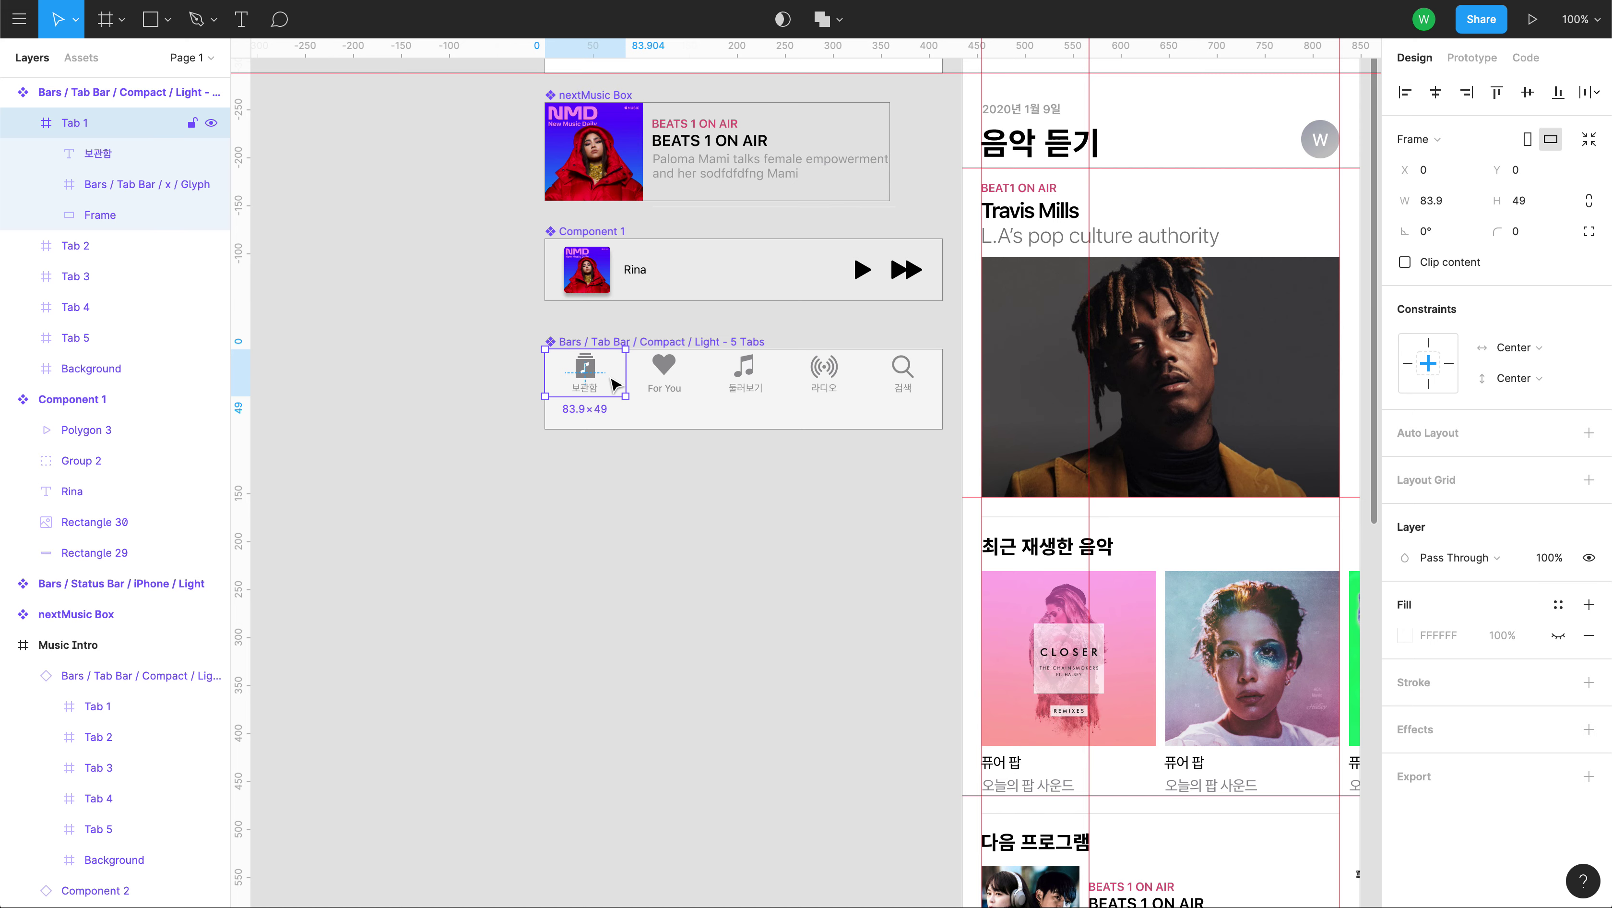
{"action": "left_click", "coordinate": [1540, 353]}
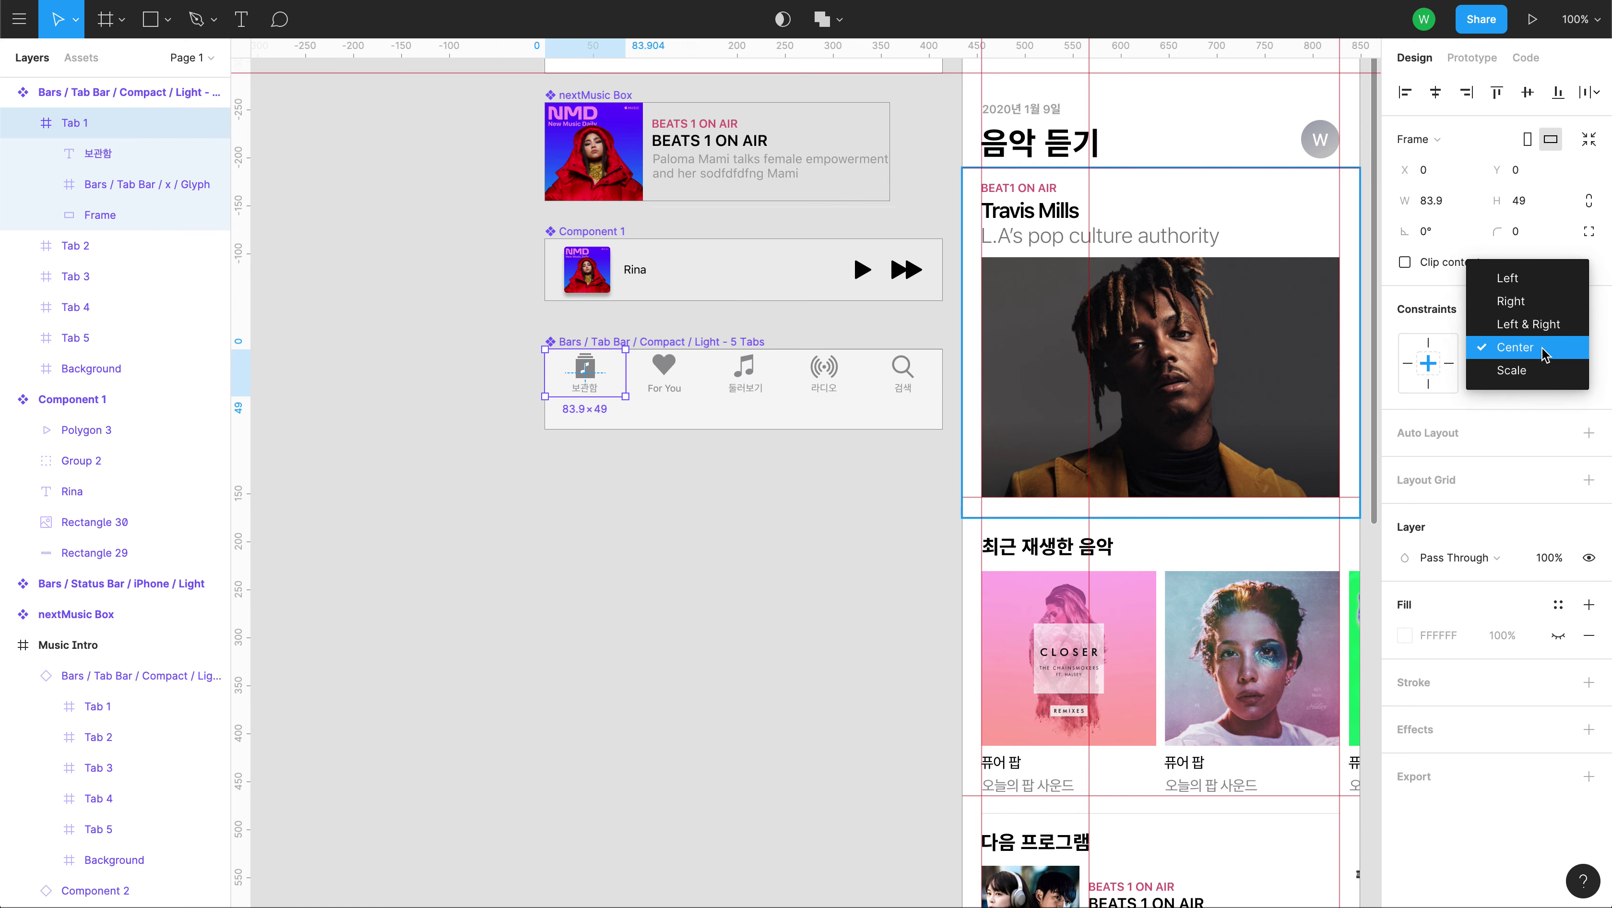
{"action": "left_click", "coordinate": [1542, 374]}
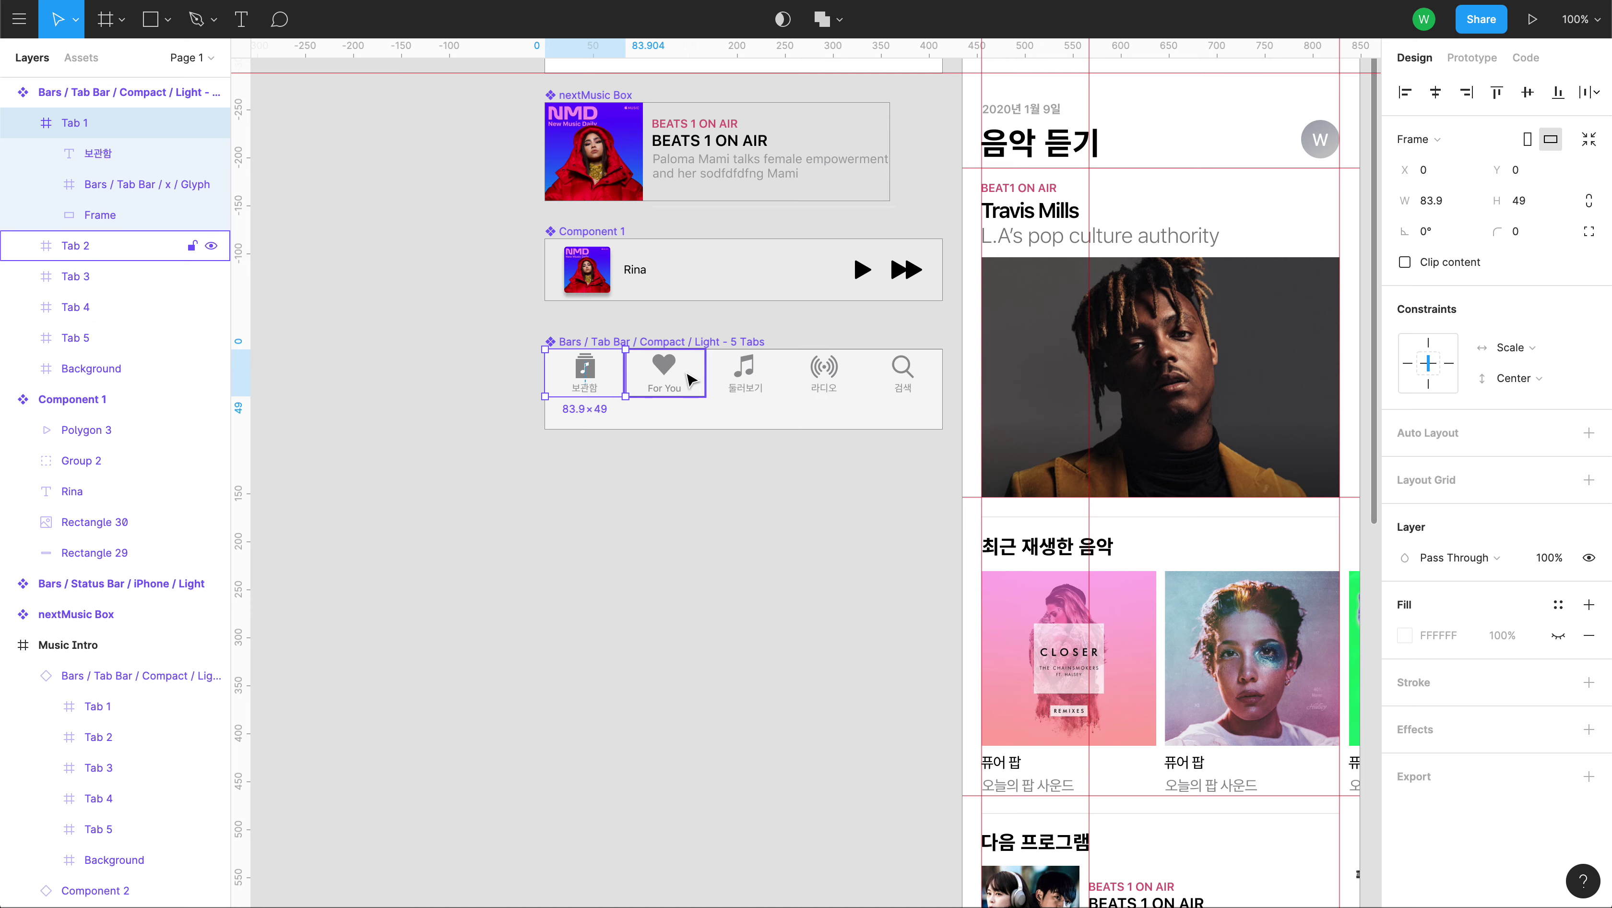
Explore the tab bar's nested layers, selecting the For You and music tabs and icons.
{"action": "left_click", "coordinate": [666, 374]}
{"action": "double_click", "coordinate": [748, 380]}
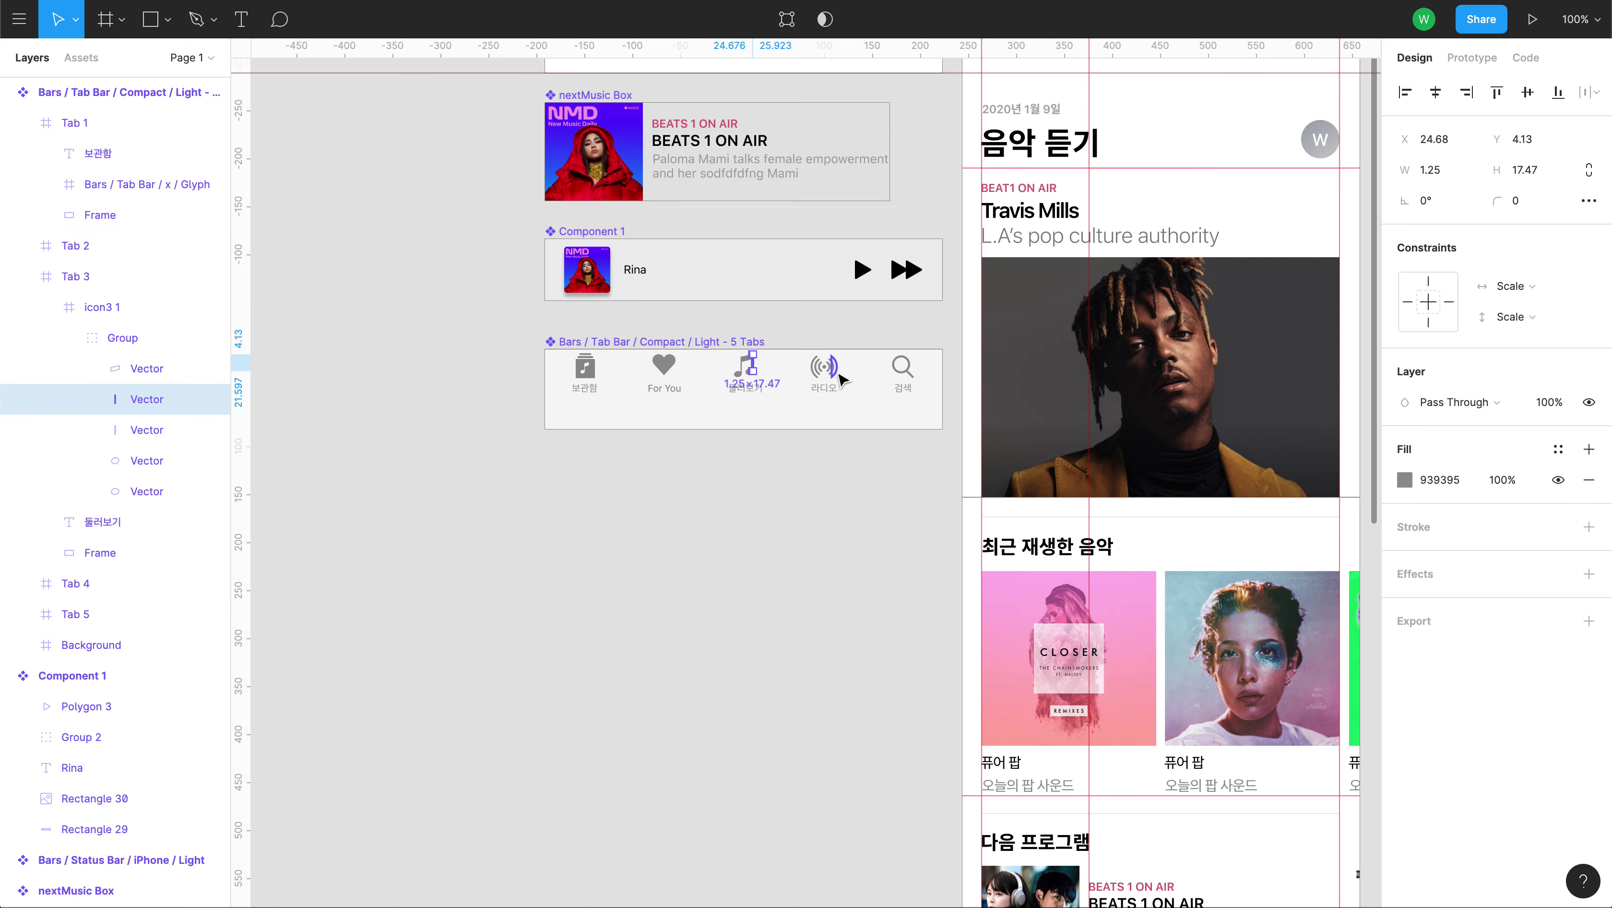
{"action": "key", "text": "Escape"}
{"action": "left_click", "coordinate": [663, 372]}
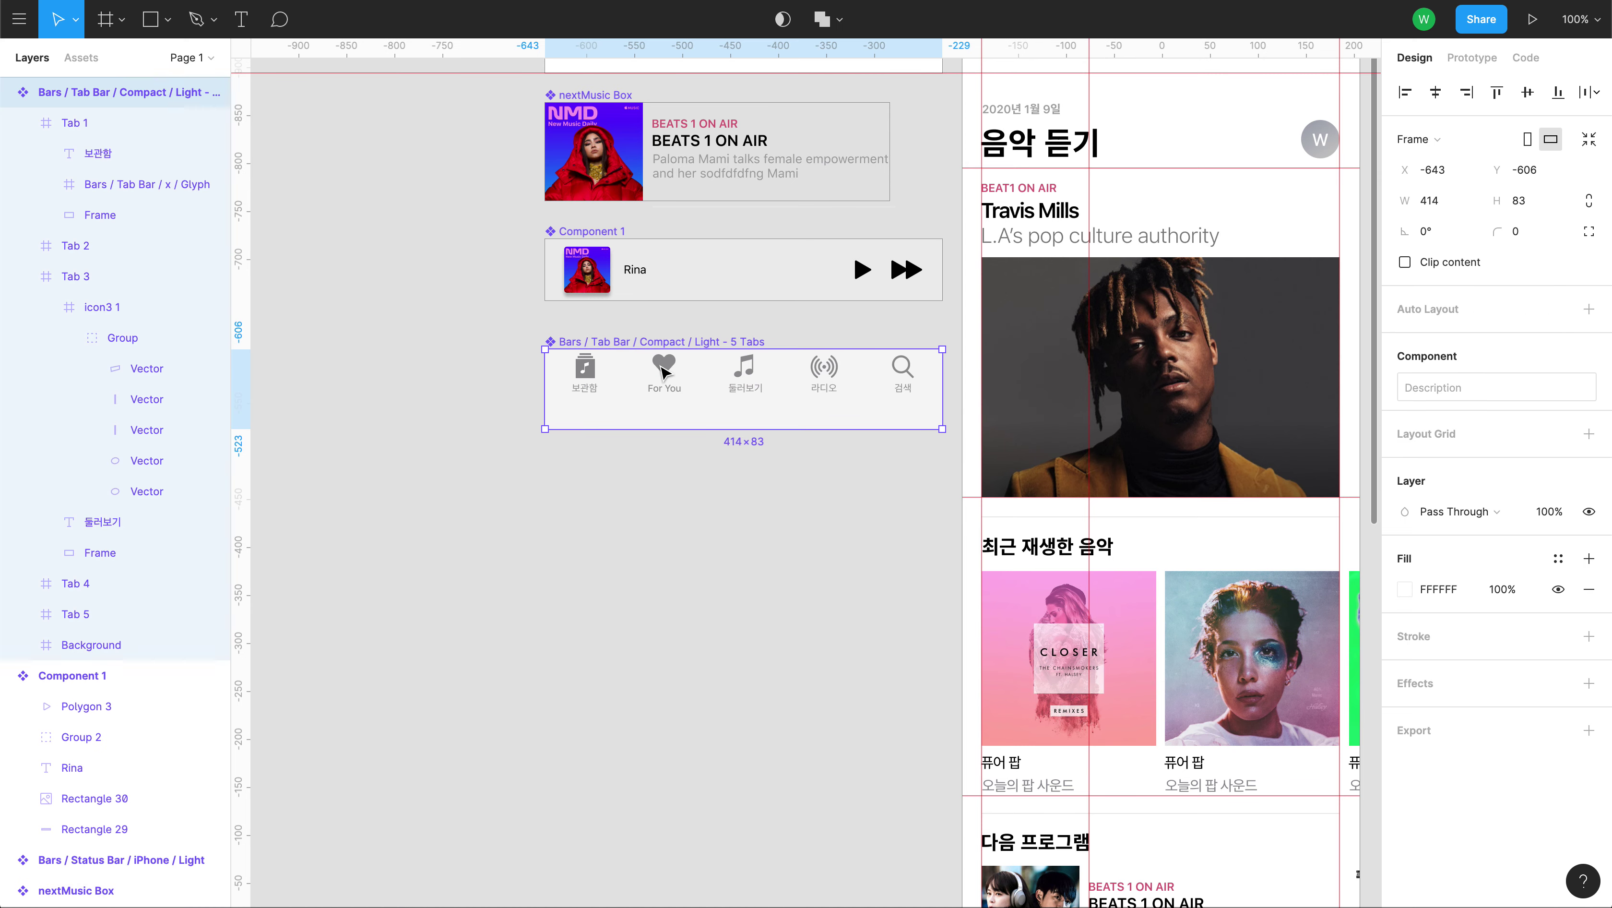
{"action": "left_click", "coordinate": [752, 378]}
{"action": "double_click", "coordinate": [659, 366]}
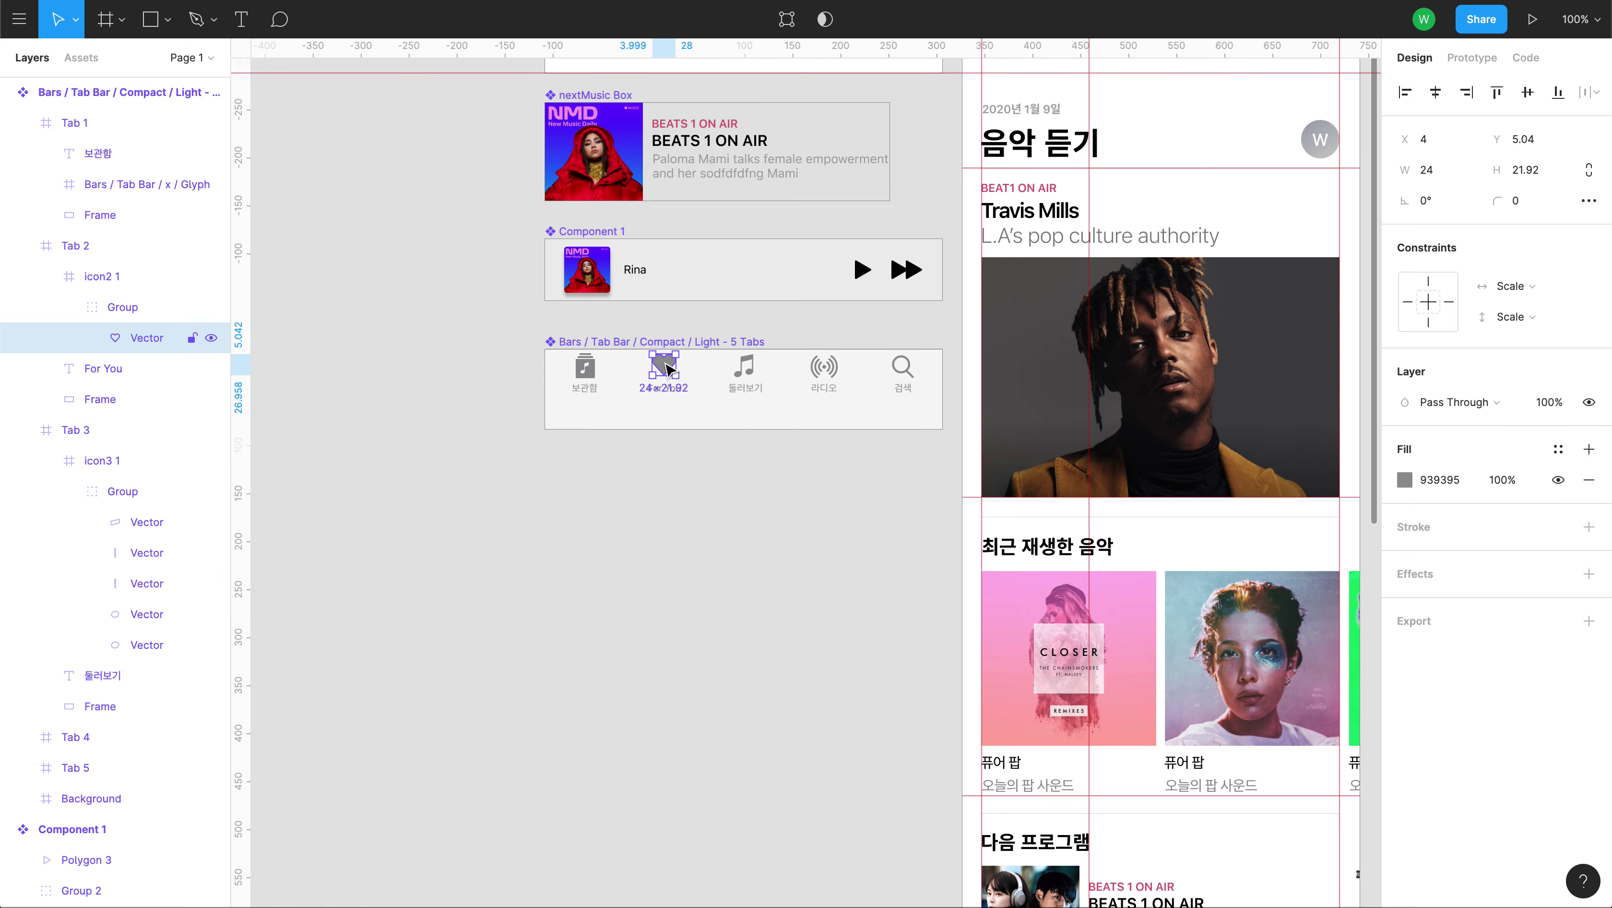
{"action": "key", "text": "Escape"}
{"action": "left_click", "coordinate": [681, 374]}
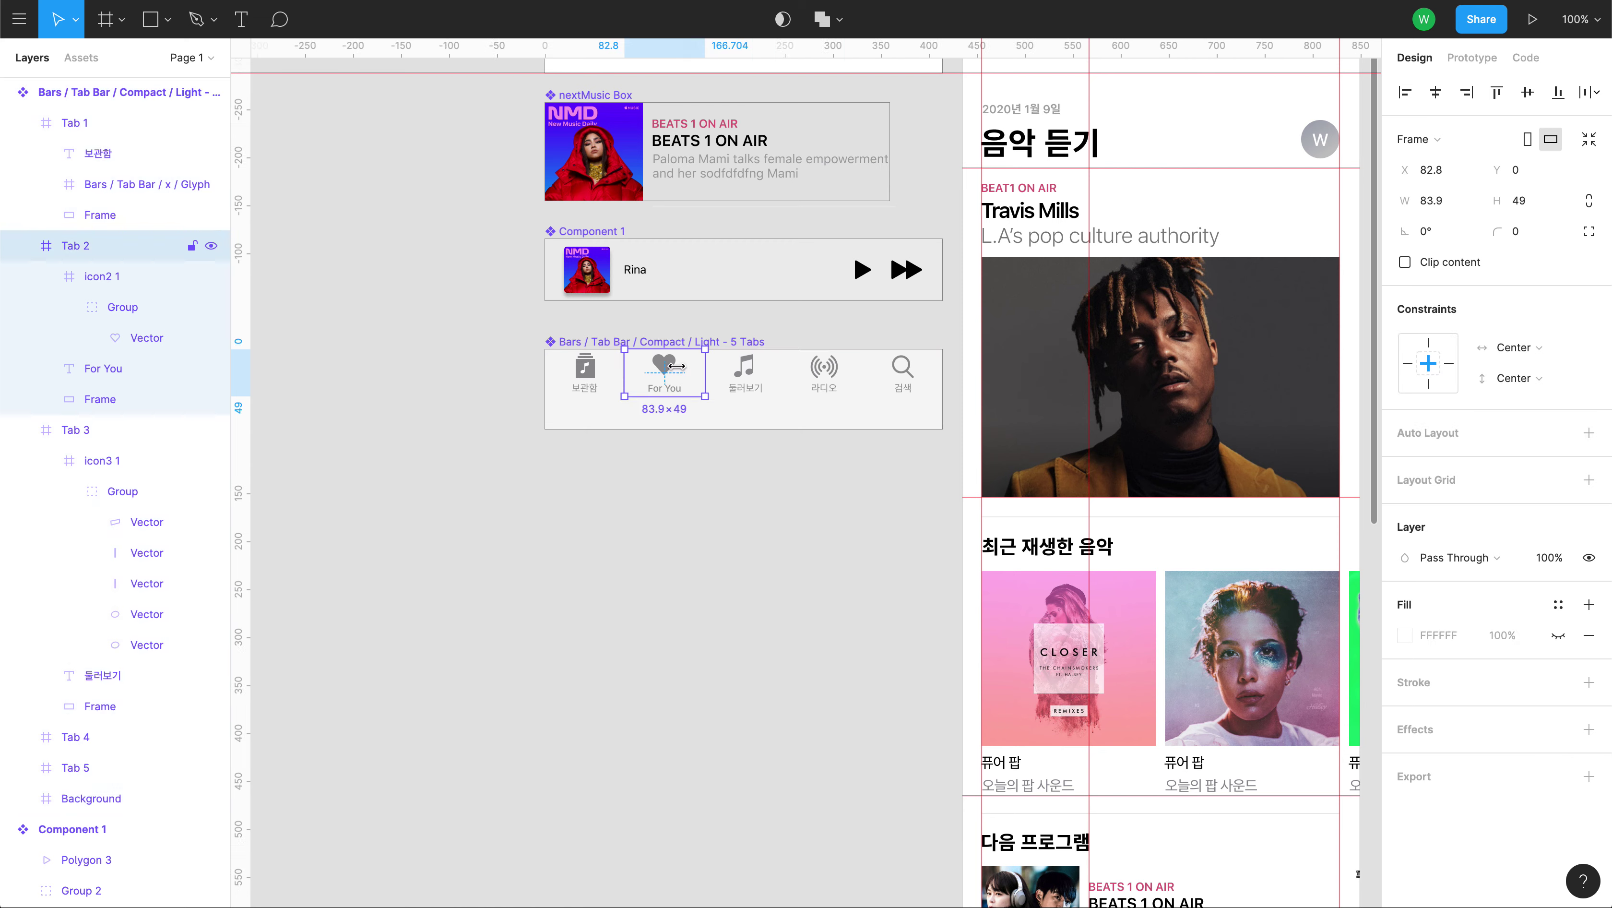
{"action": "double_click", "coordinate": [679, 368]}
{"action": "key", "text": "Escape"}
{"action": "left_click", "coordinate": [681, 394]}
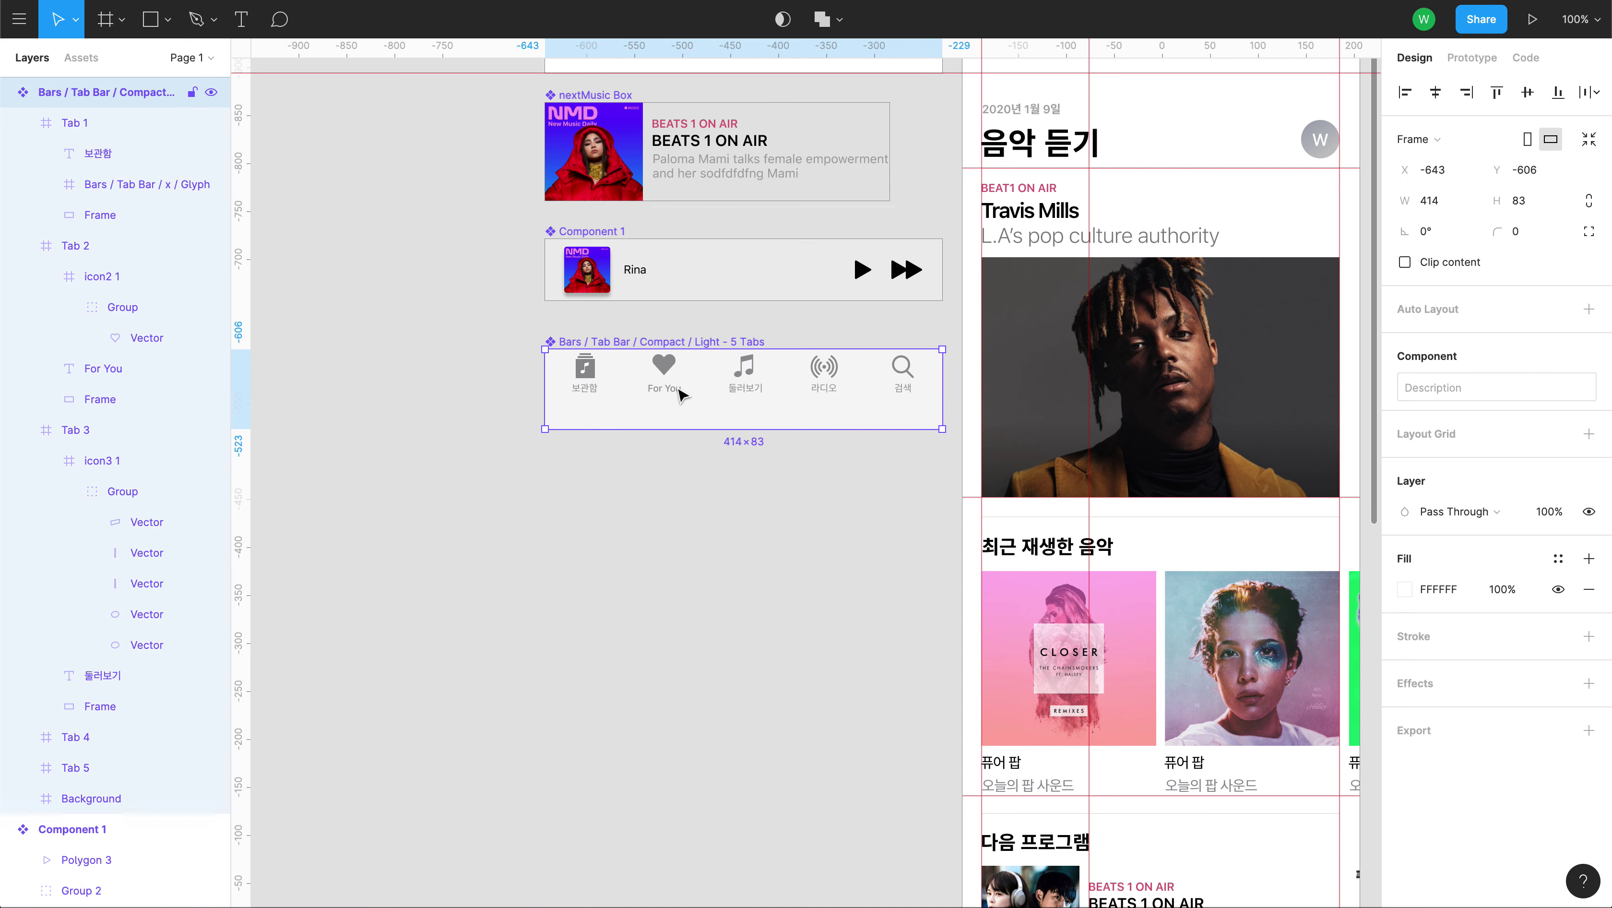
{"action": "double_click", "coordinate": [664, 387]}
{"action": "left_click", "coordinate": [674, 366]}
{"action": "double_click", "coordinate": [674, 368]}
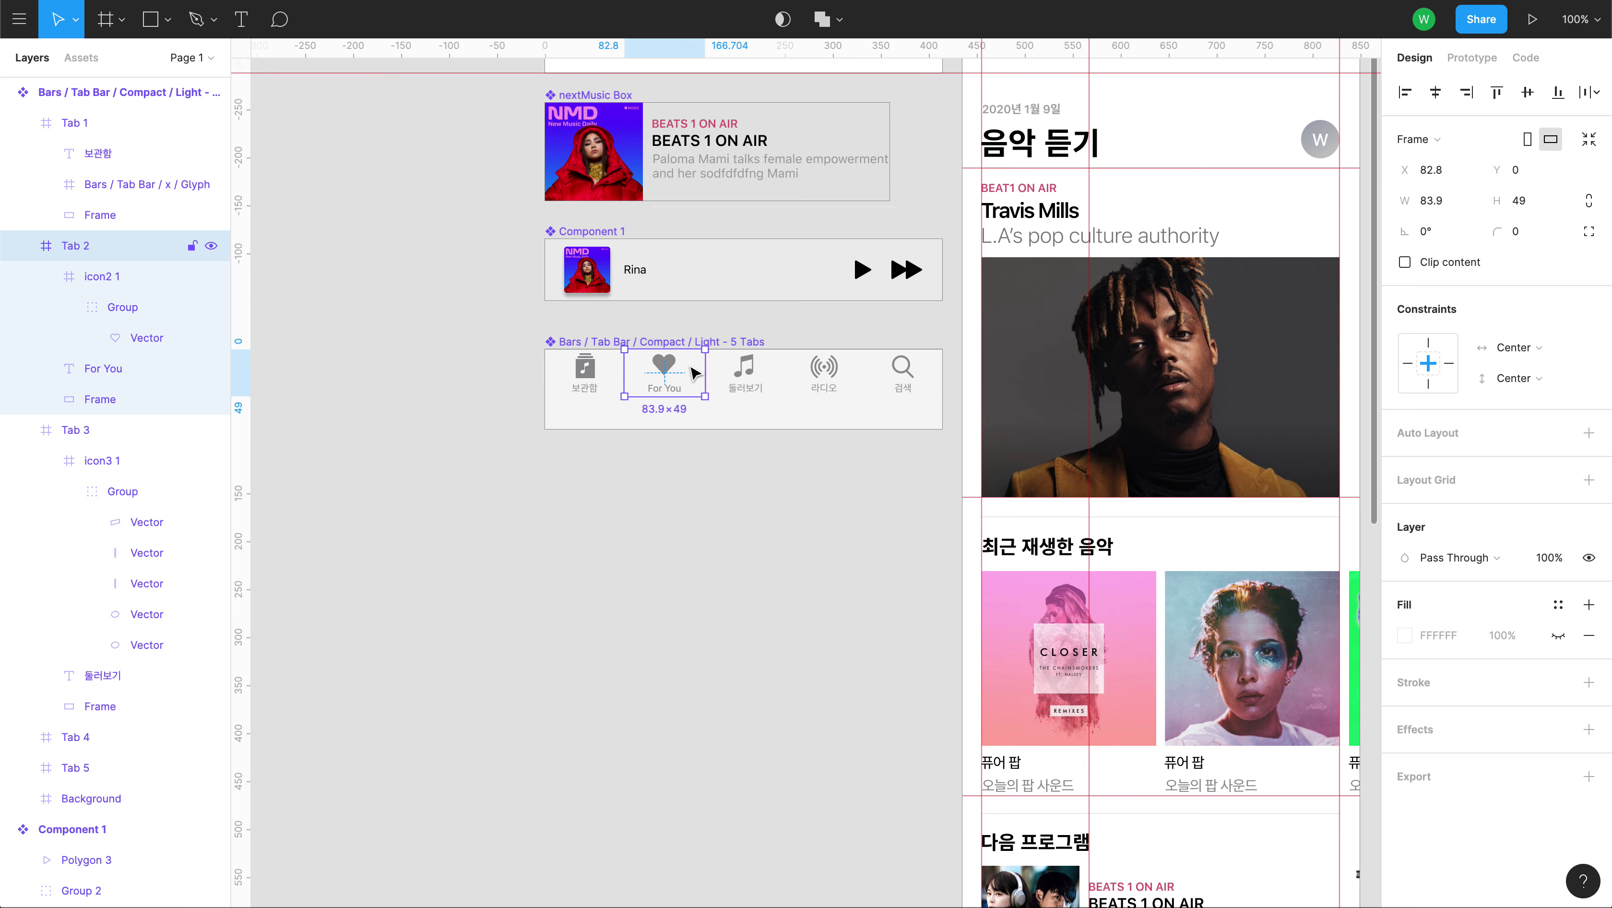
Select Tabs 2–5 in Layers and set their vertical constraint to Scale.
{"action": "left_click", "coordinate": [143, 614]}
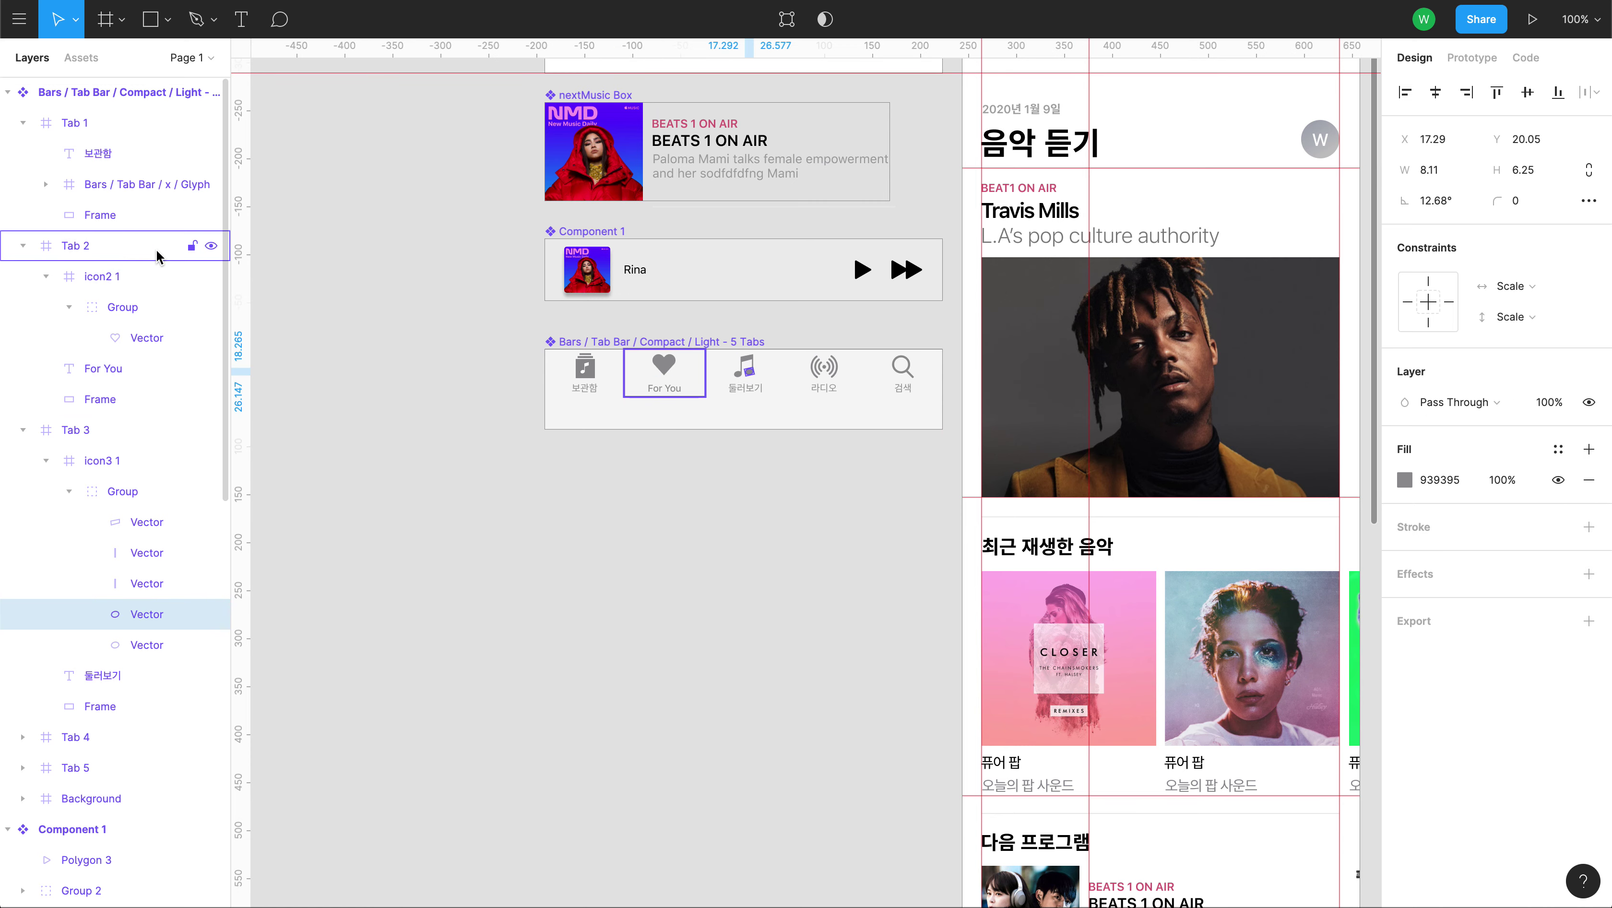
{"action": "left_click", "coordinate": [141, 254]}
{"action": "left_click", "coordinate": [23, 245]}
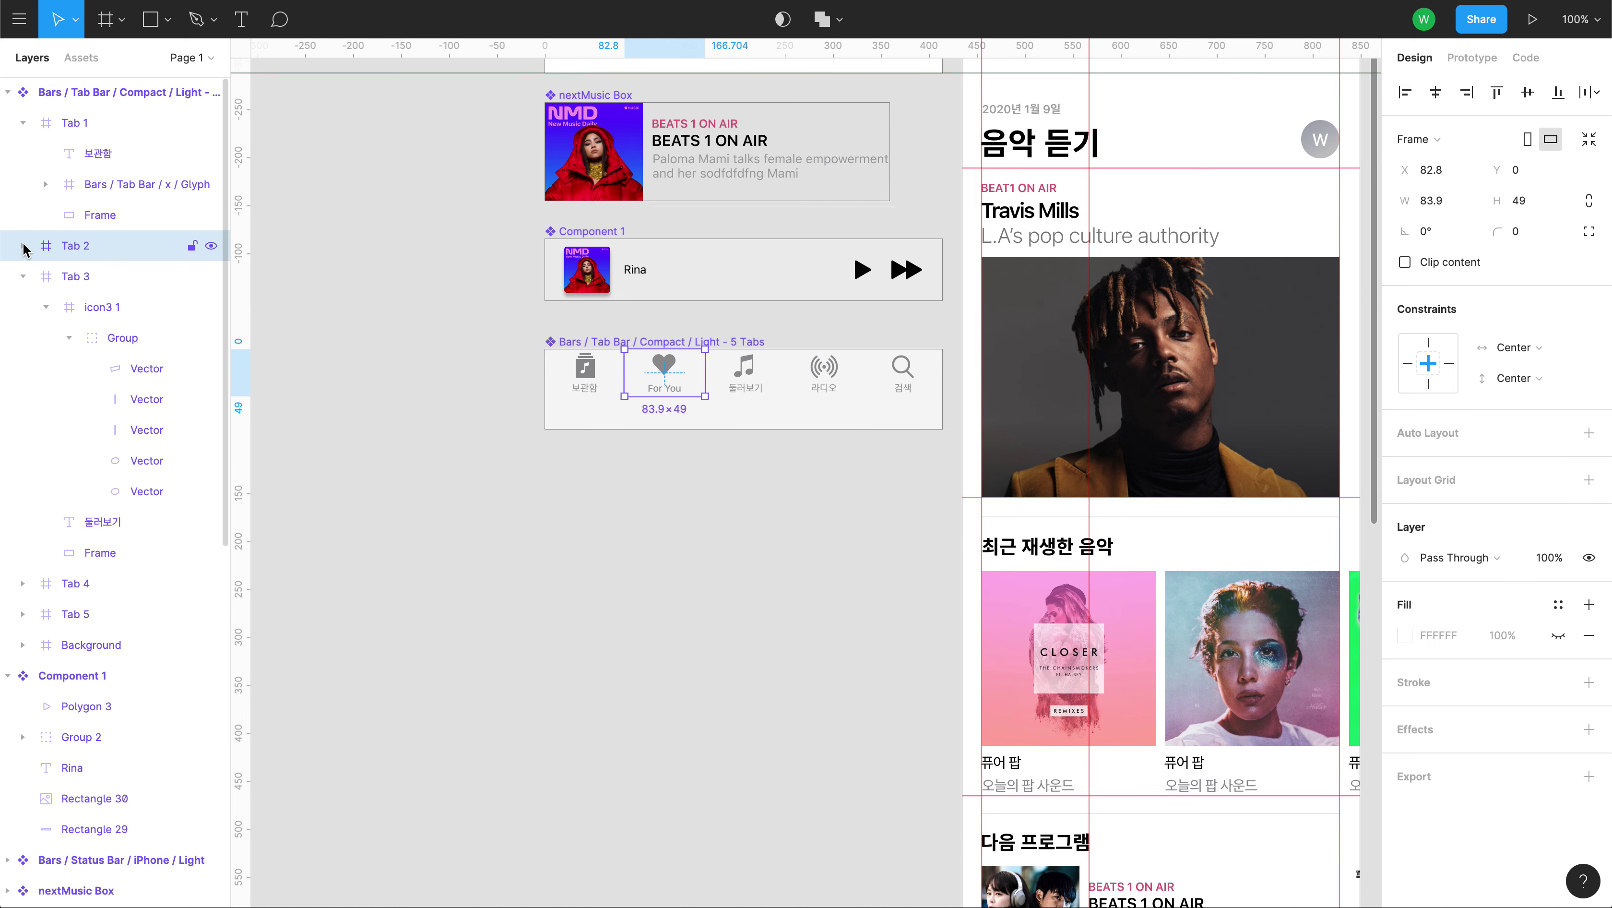
{"action": "left_click", "coordinate": [23, 276]}
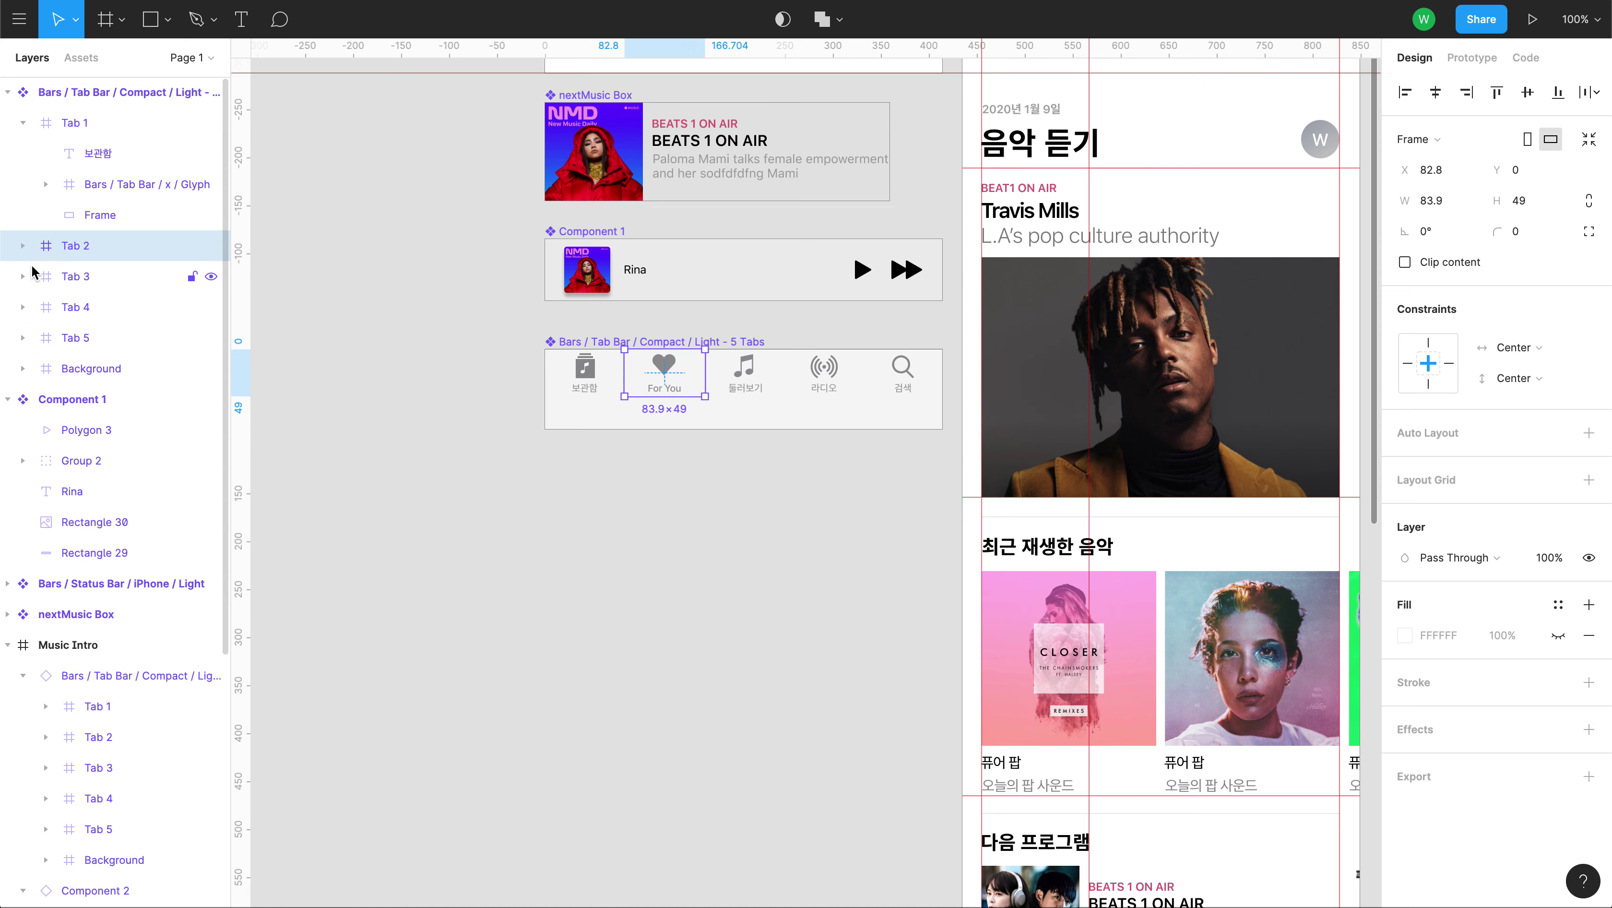
{"action": "left_click", "coordinate": [102, 338], "text": "shift"}
{"action": "left_click", "coordinate": [1535, 381]}
{"action": "left_click", "coordinate": [1528, 403]}
{"action": "left_click", "coordinate": [743, 576]}
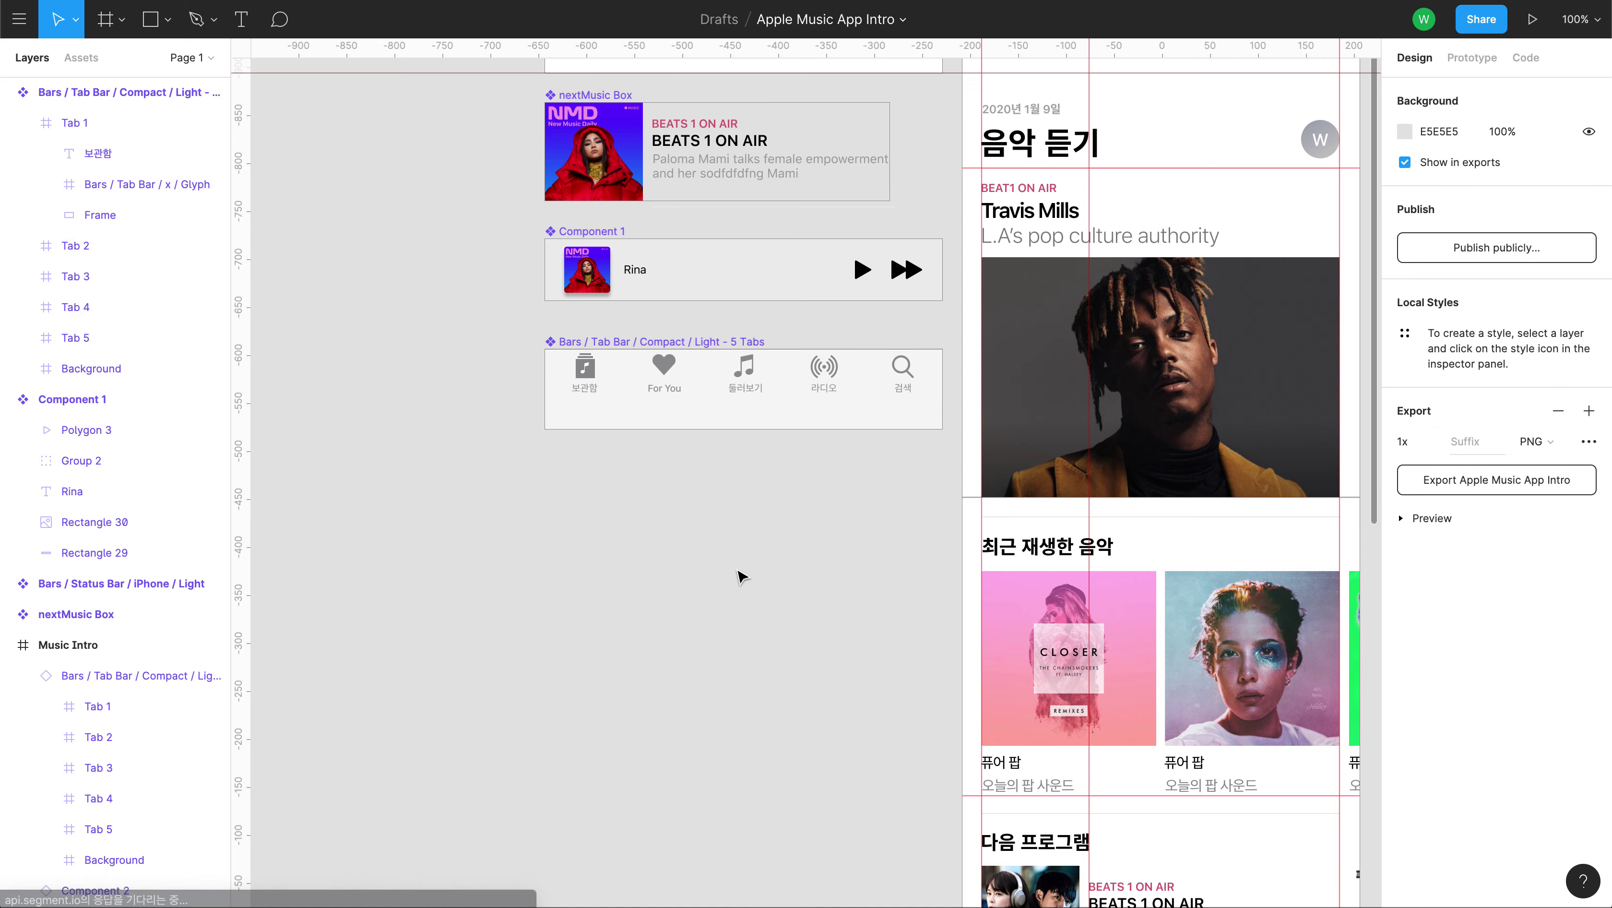
{"action": "scroll", "coordinate": [1068, 763], "scroll_direction": "down", "scroll_amount": 15}
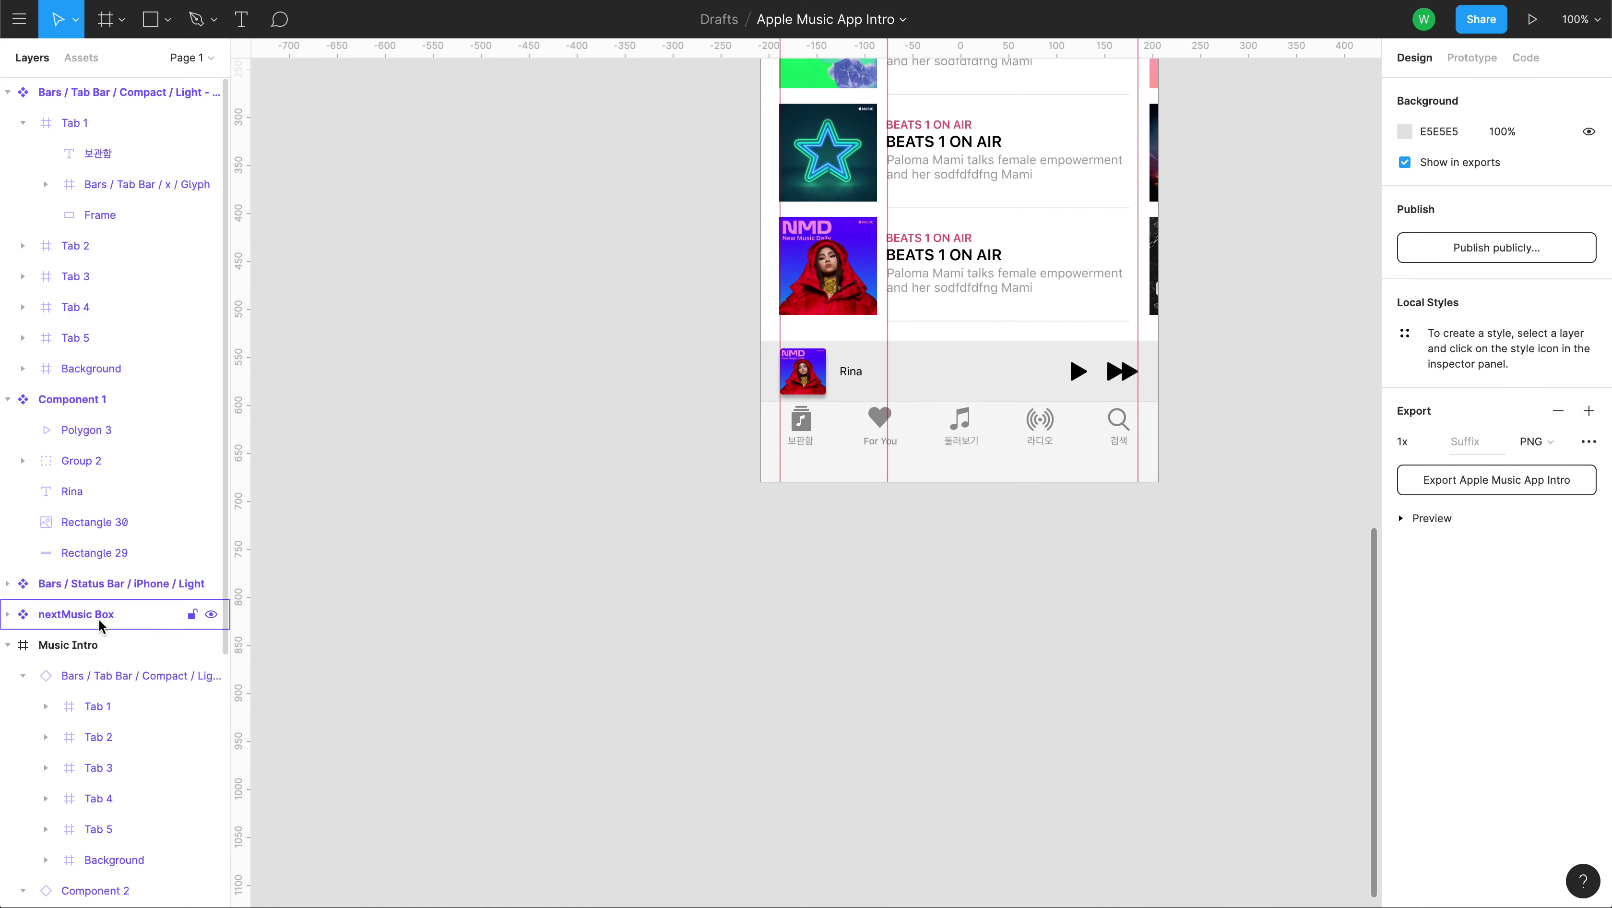
{"action": "left_click", "coordinate": [93, 644]}
{"action": "left_click_drag", "start_coordinate": [1154, 452], "coordinate": [1320, 445]}
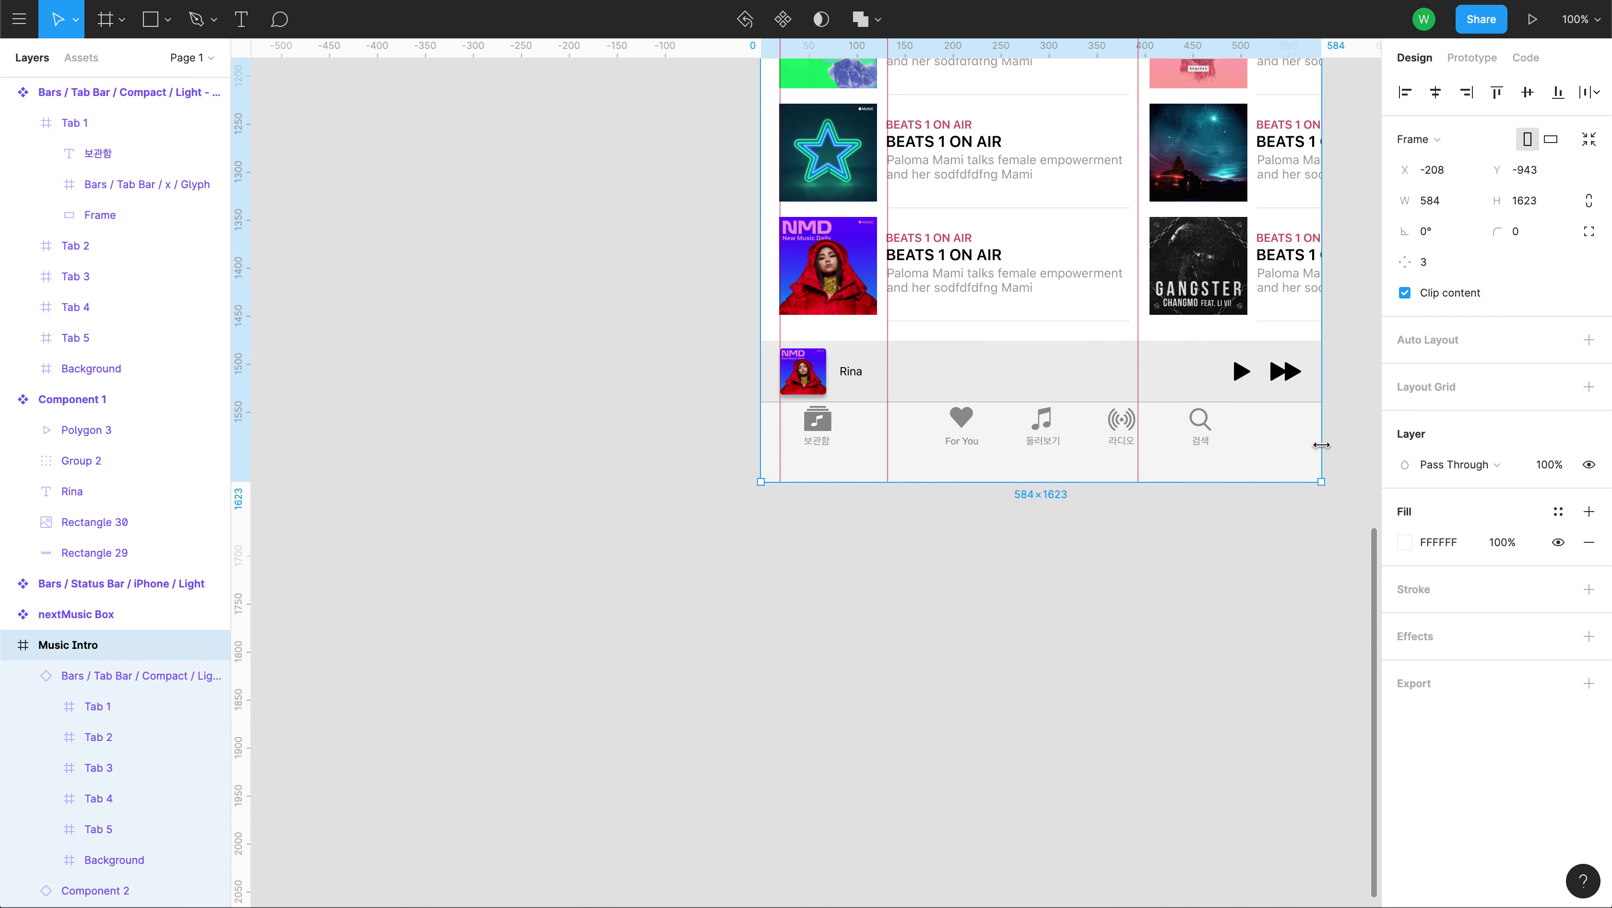
{"action": "key", "text": "ctrl+z"}
{"action": "scroll", "coordinate": [497, 249], "scroll_direction": "up", "scroll_amount": 5}
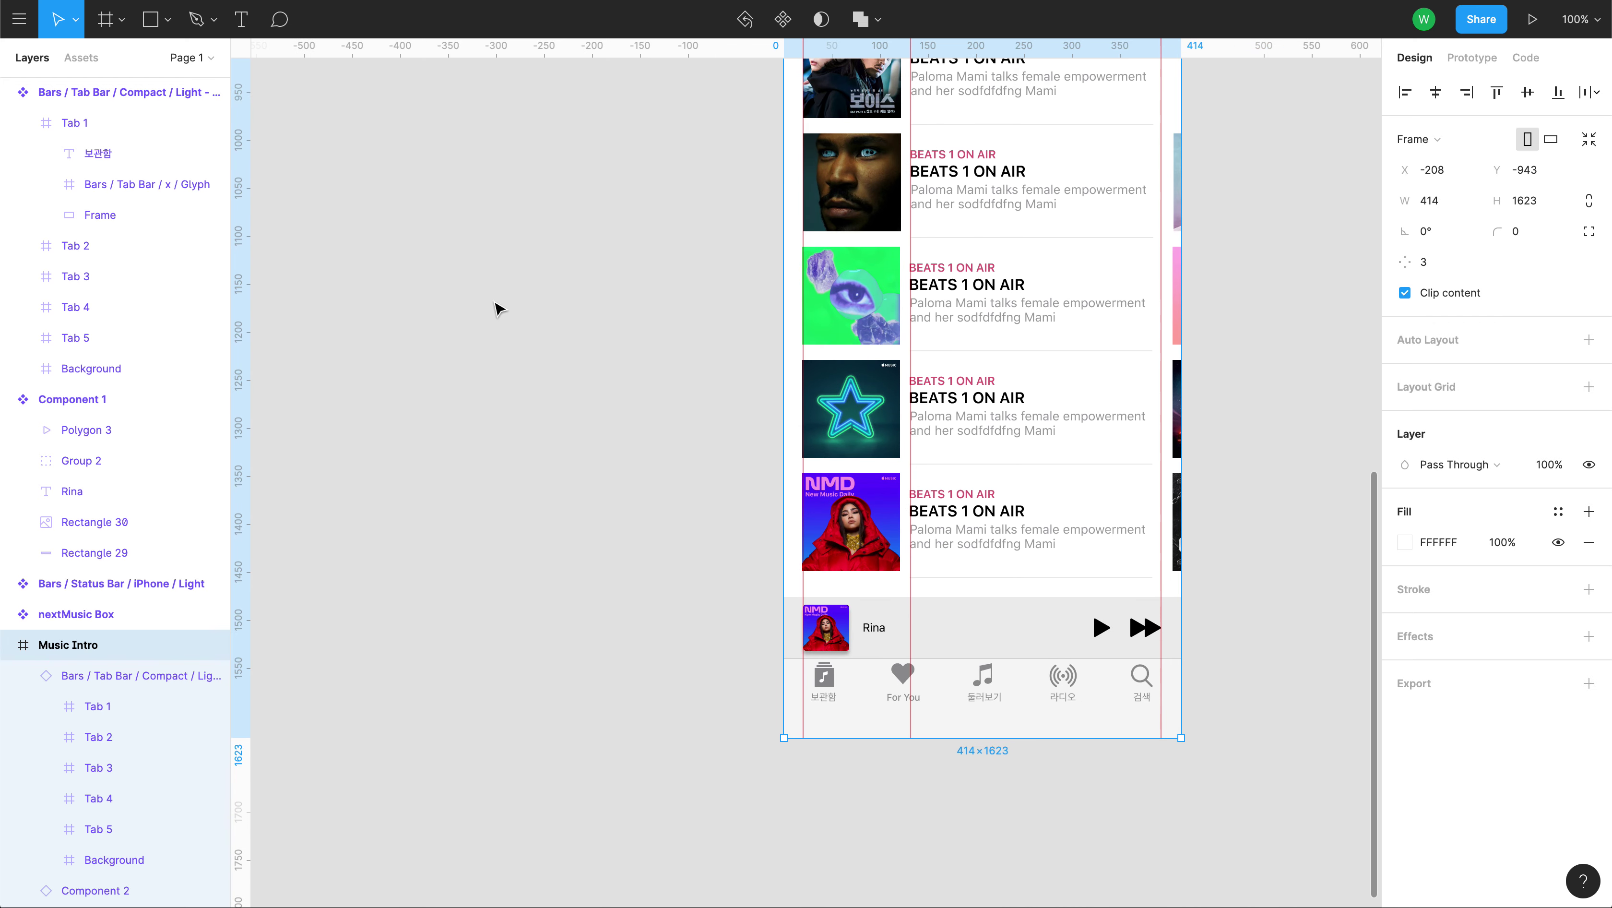
{"action": "scroll", "coordinate": [479, 345], "scroll_direction": "up", "scroll_amount": 8}
{"action": "scroll", "coordinate": [499, 208], "scroll_direction": "up", "scroll_amount": 10}
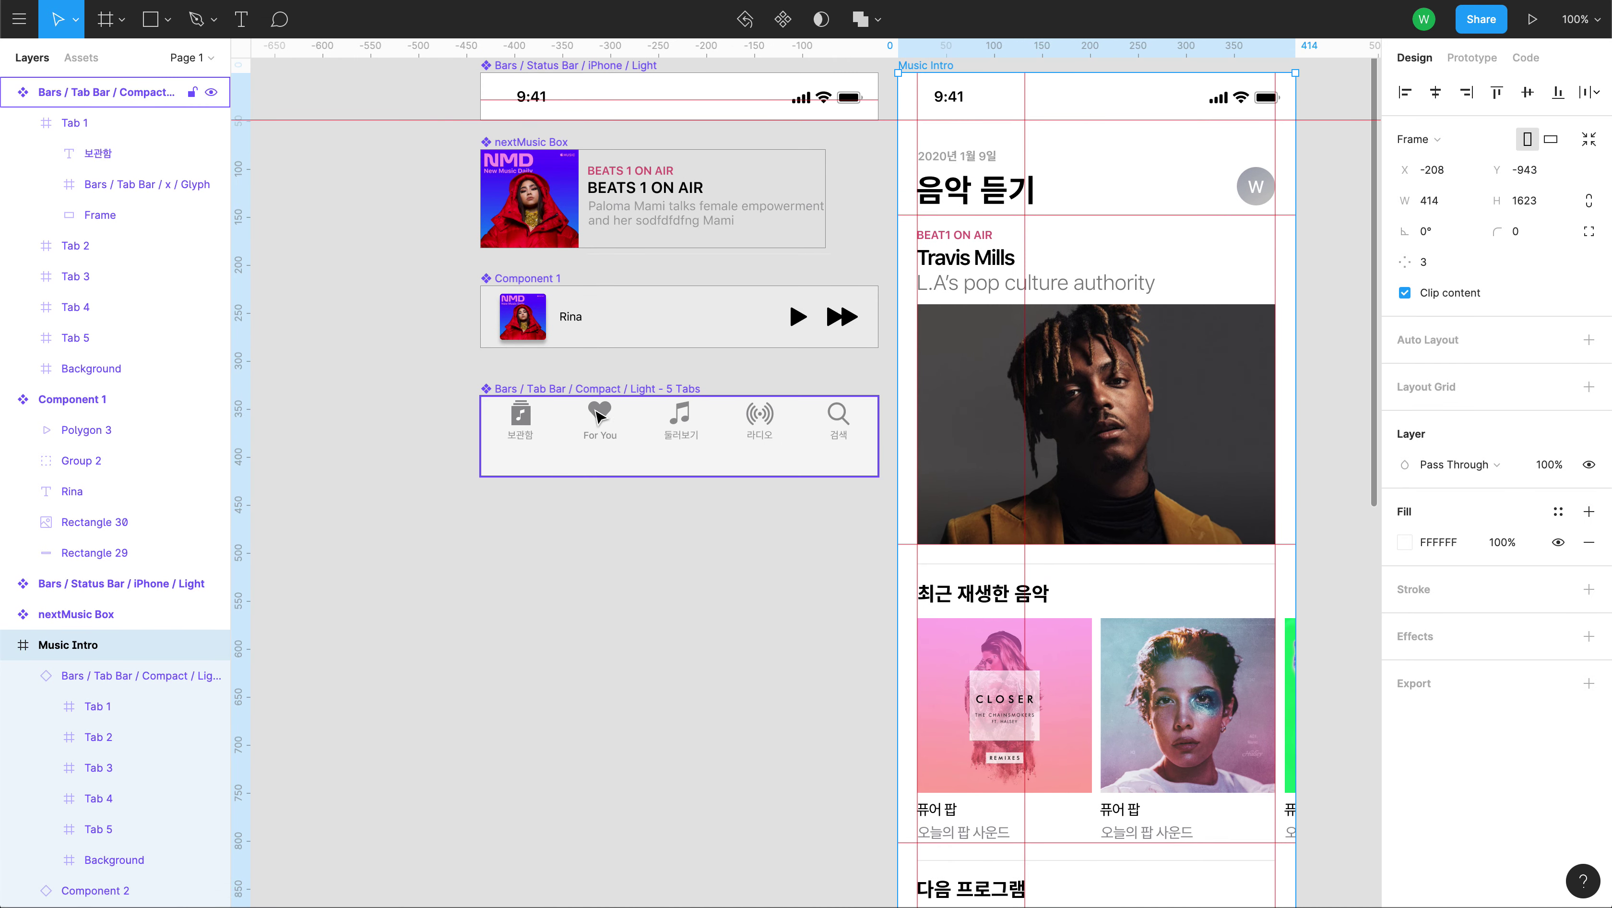
Set Tab 1's horizontal constraint to Left & Right.
{"action": "left_click", "coordinate": [521, 427]}
{"action": "left_click", "coordinate": [537, 437]}
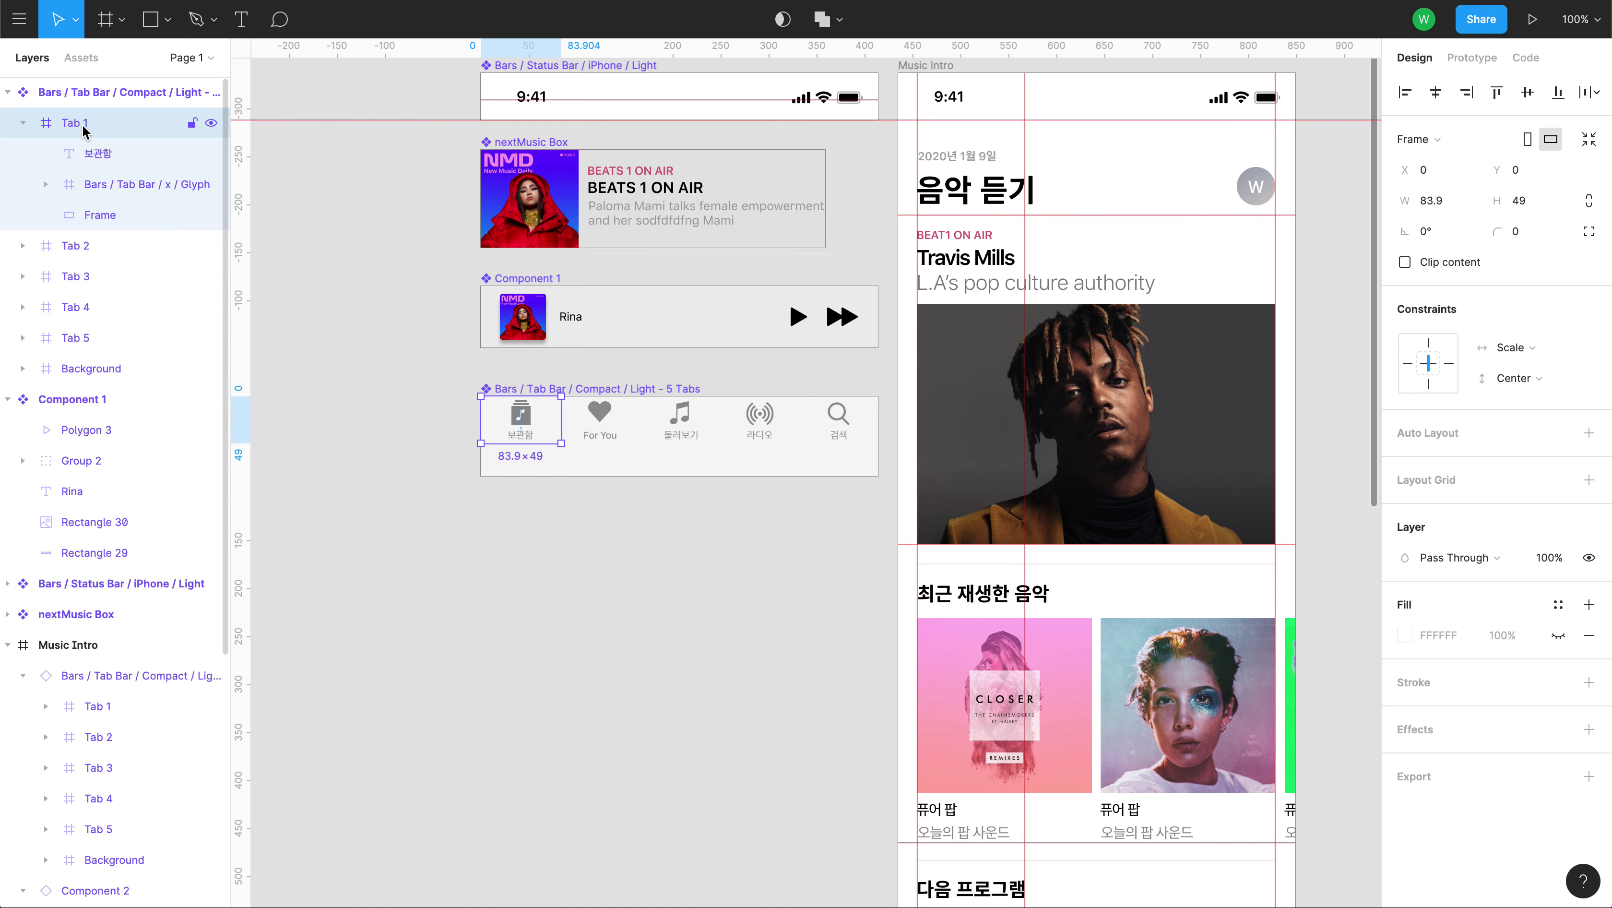
{"action": "left_click", "coordinate": [1541, 351]}
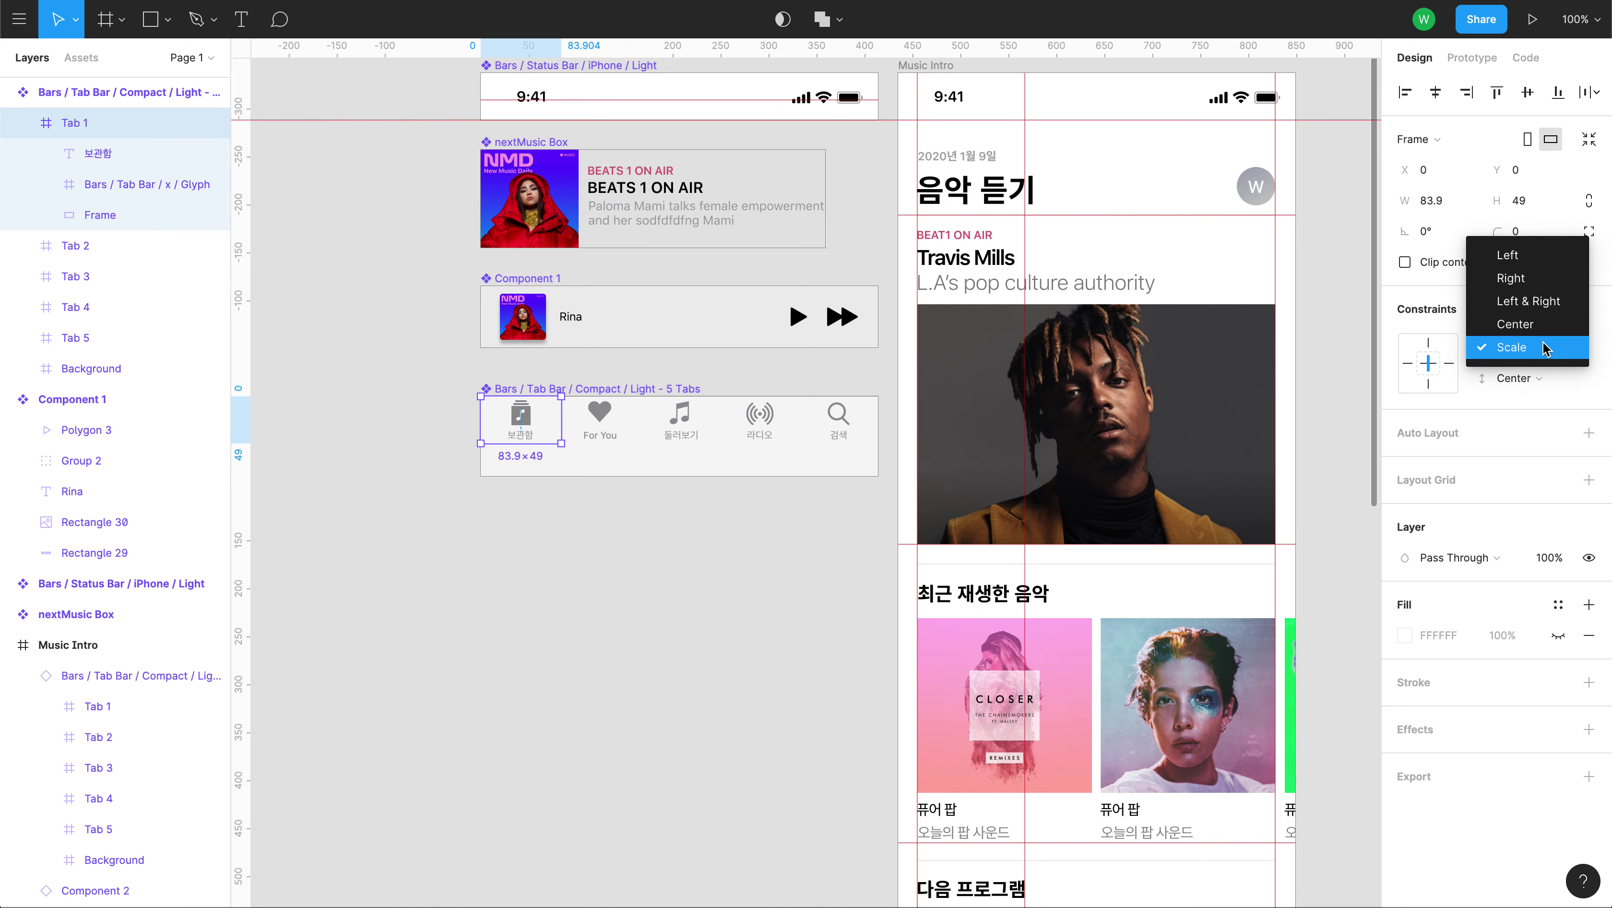
{"action": "left_click", "coordinate": [1543, 302]}
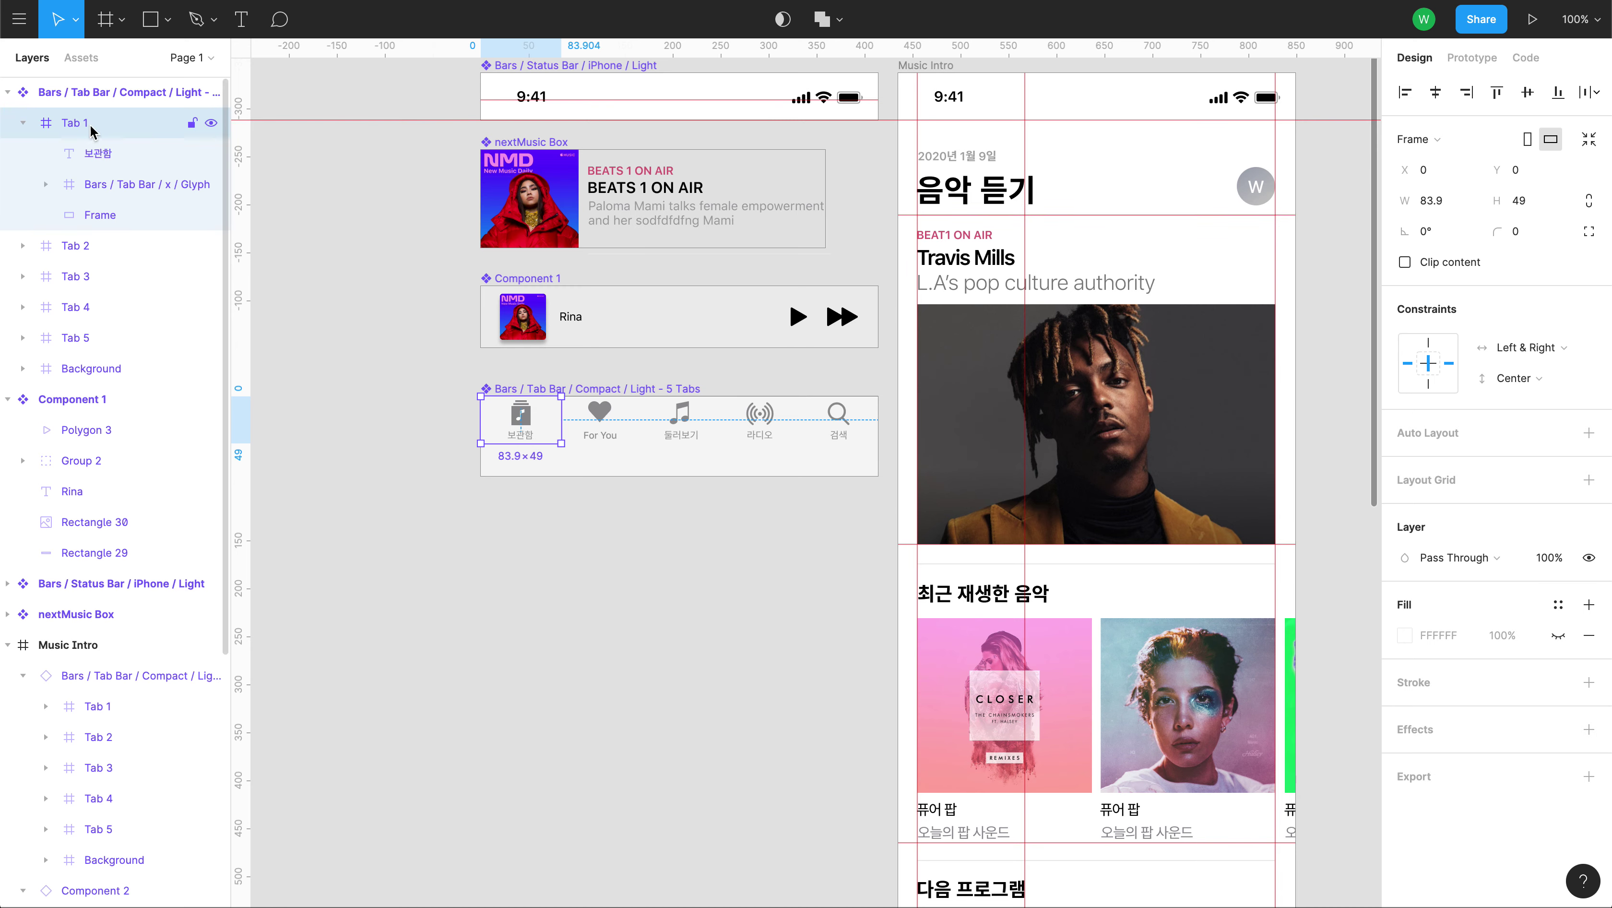
Give Tabs 1–5 Left & Right horizontal and Top vertical constraints.
{"action": "left_click", "coordinate": [23, 123]}
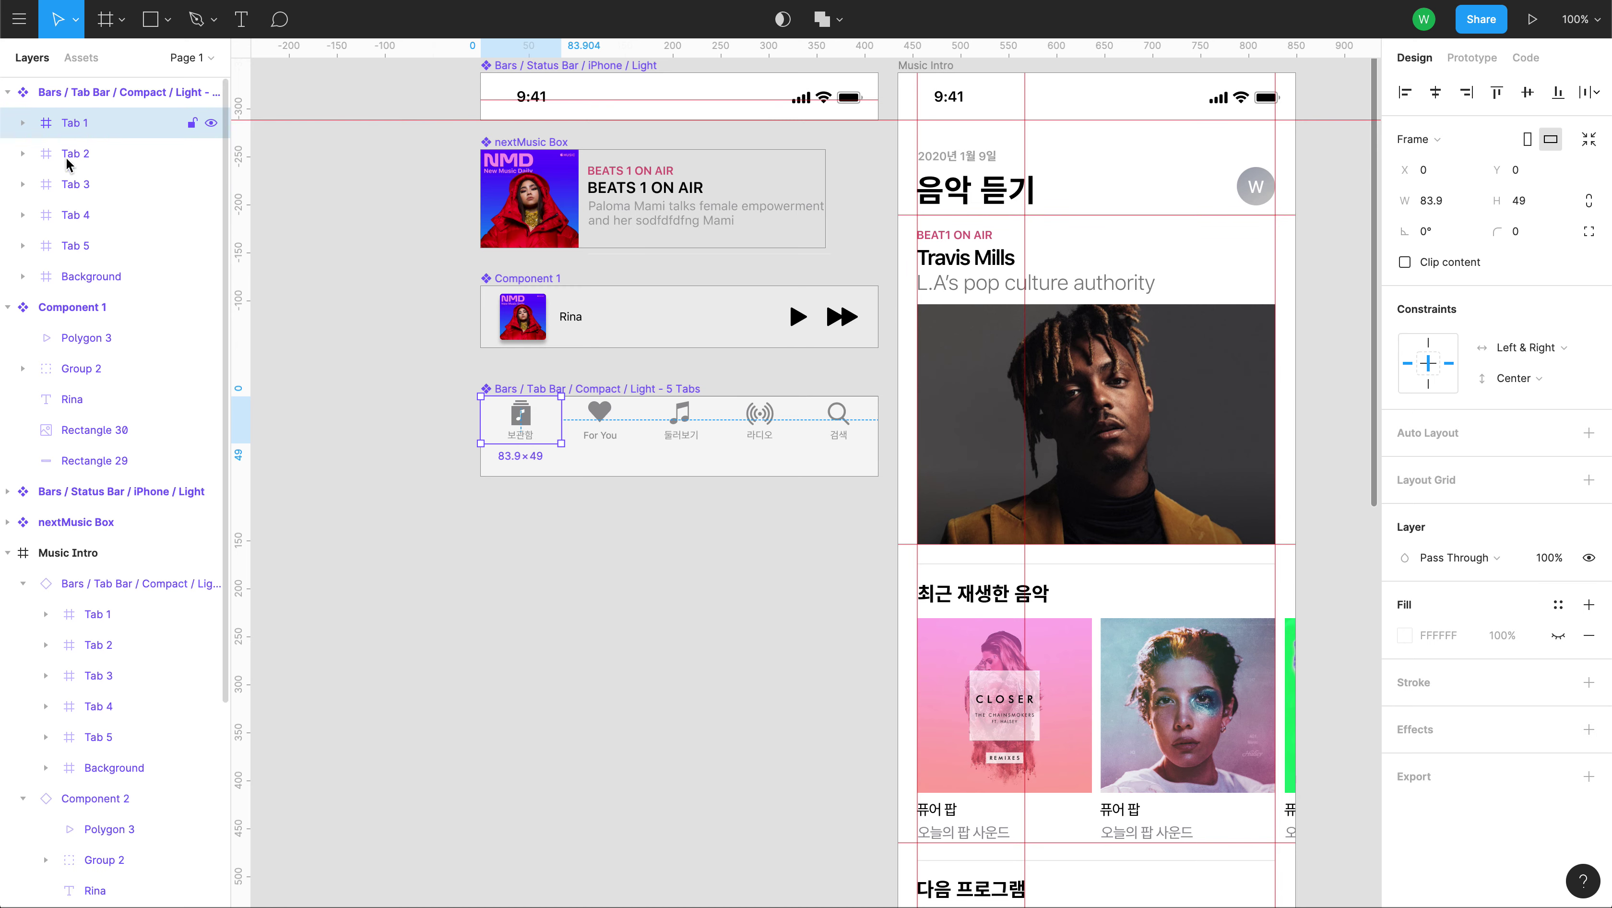
{"action": "left_click", "coordinate": [79, 246], "text": "shift"}
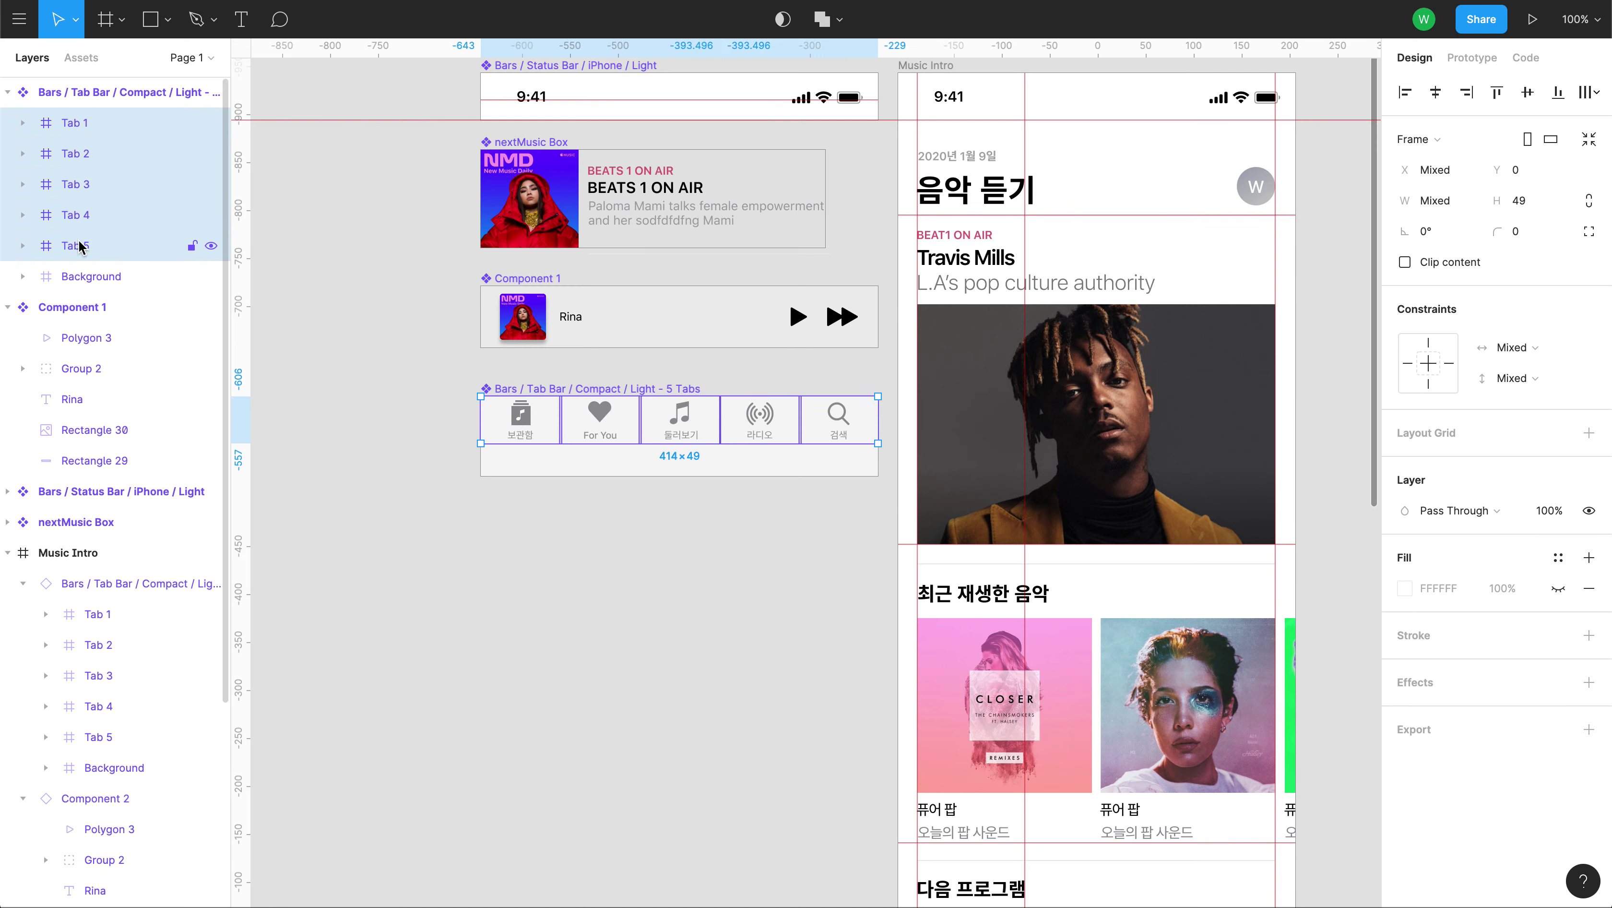
{"action": "left_click", "coordinate": [1567, 351]}
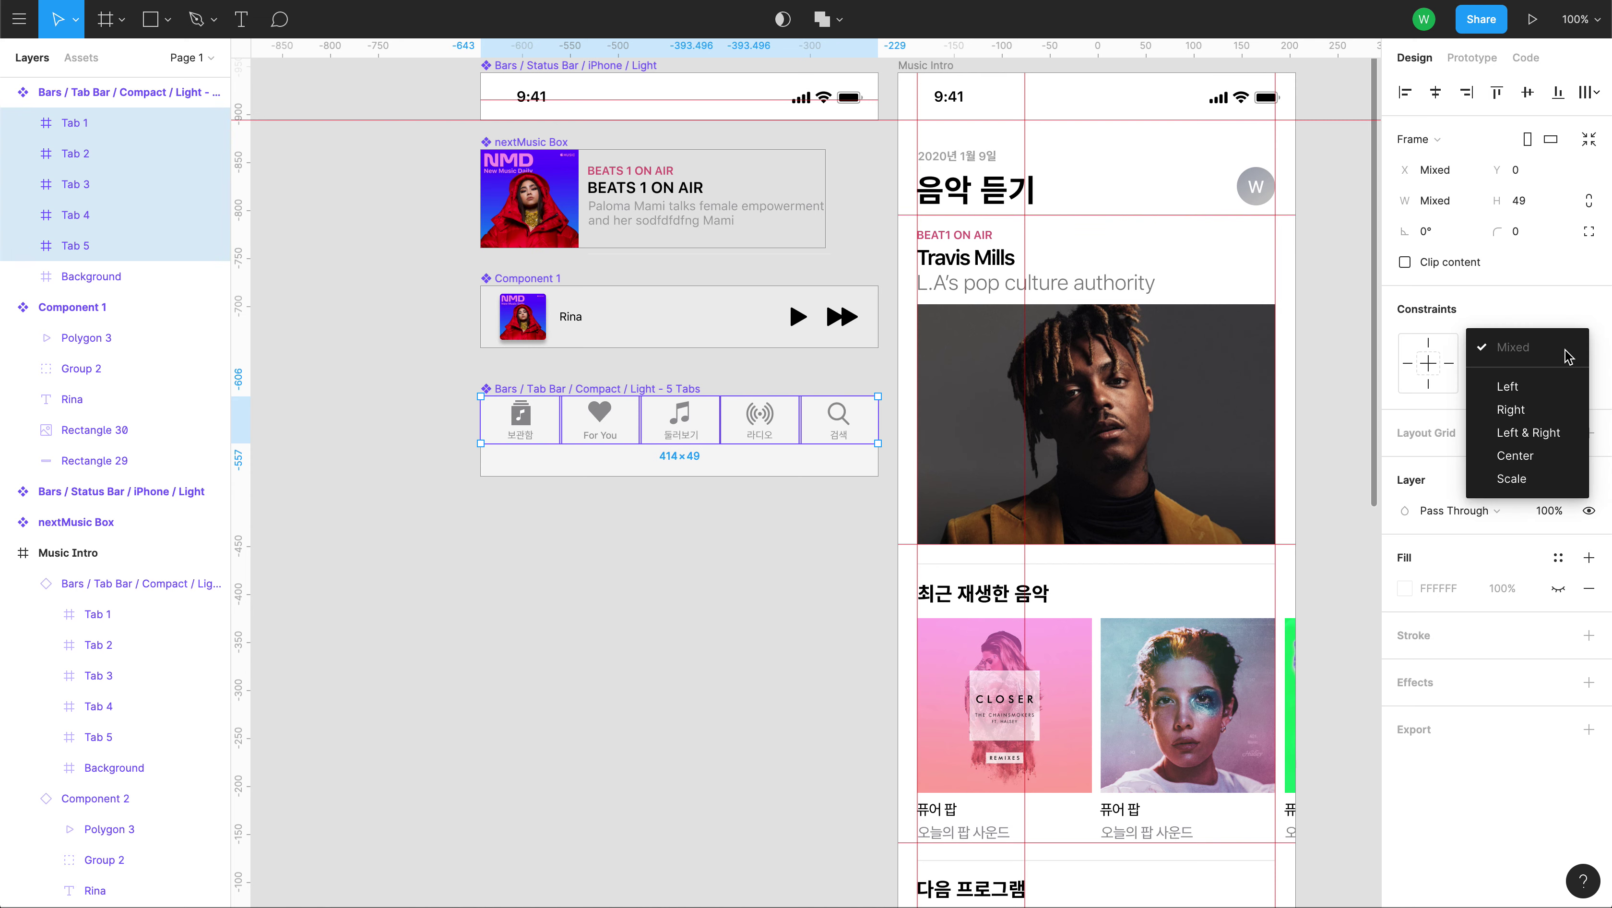
{"action": "left_click", "coordinate": [1551, 433]}
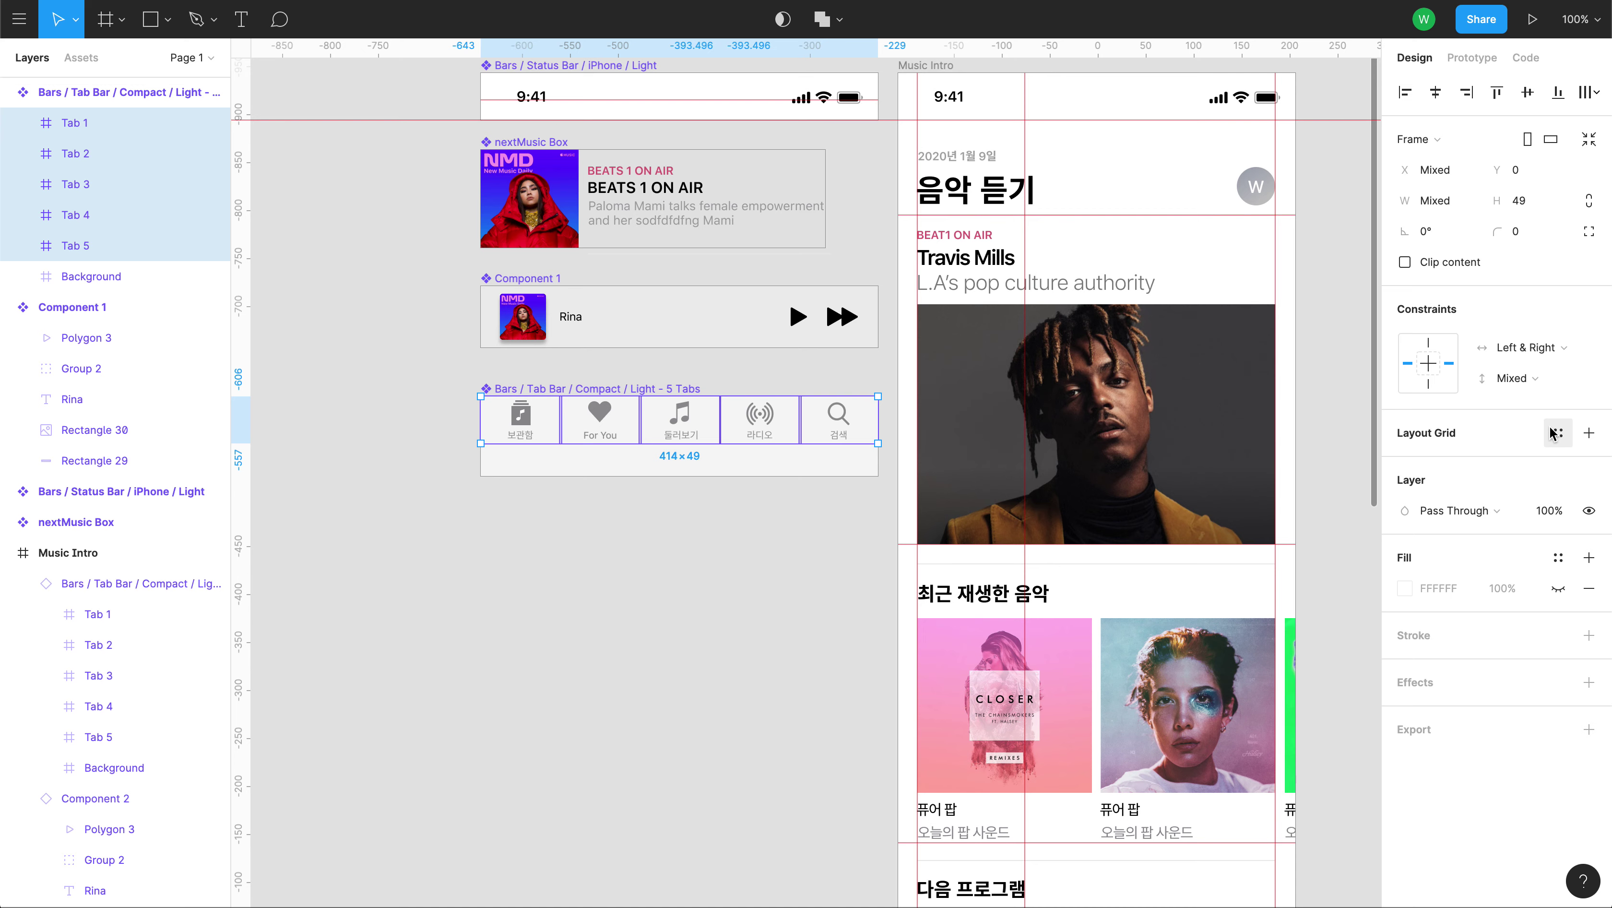
{"action": "left_click", "coordinate": [1536, 384]}
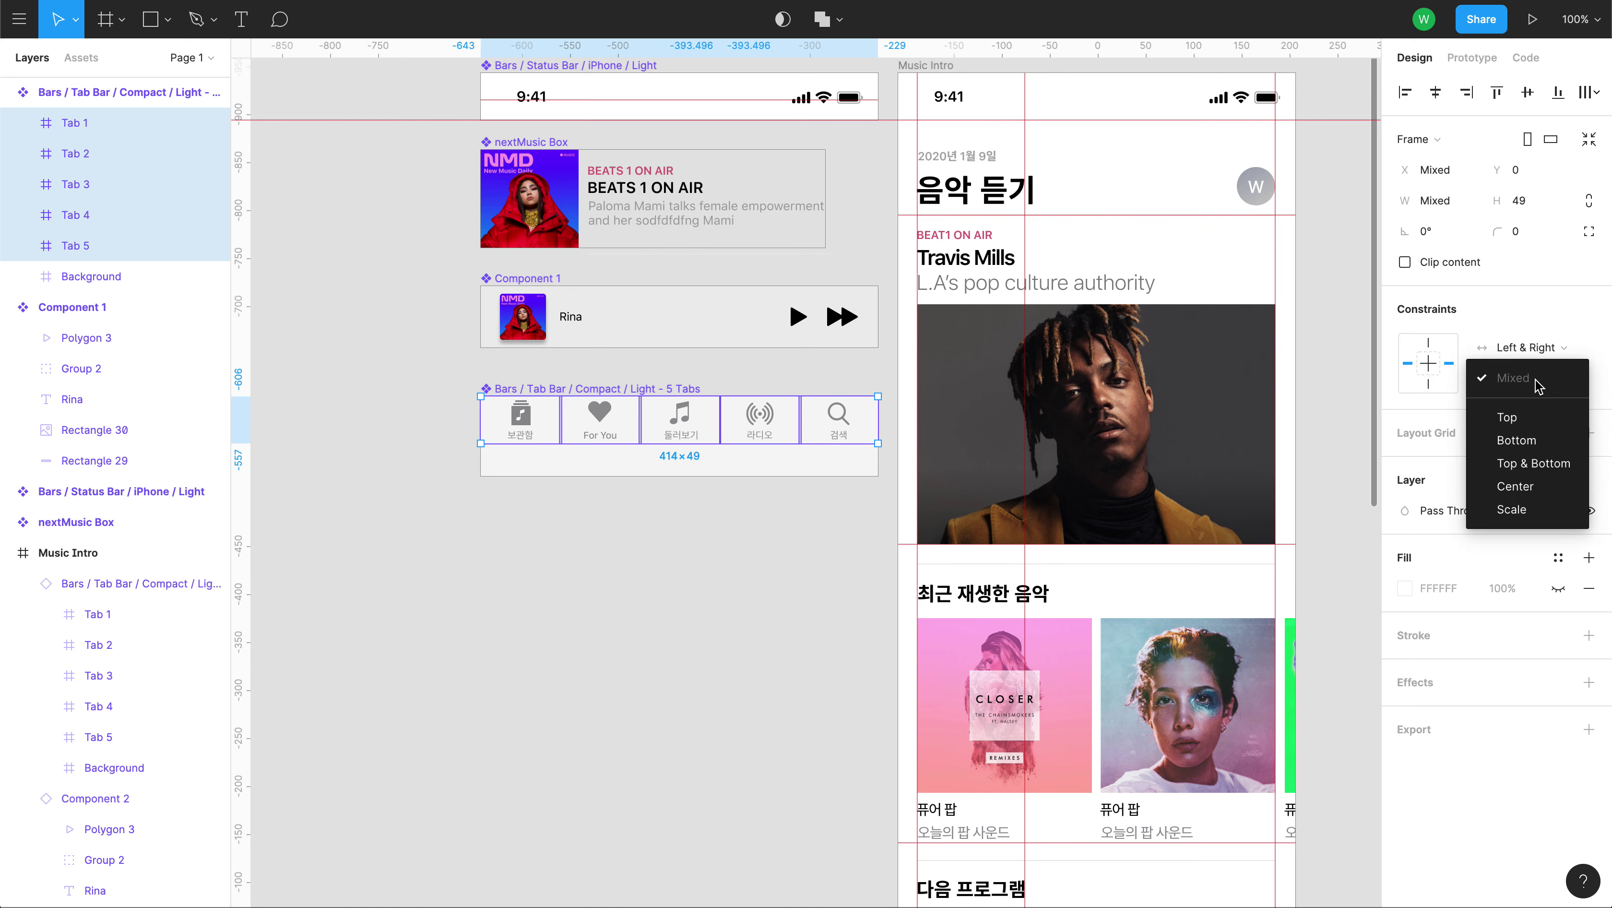
{"action": "left_click", "coordinate": [1524, 417]}
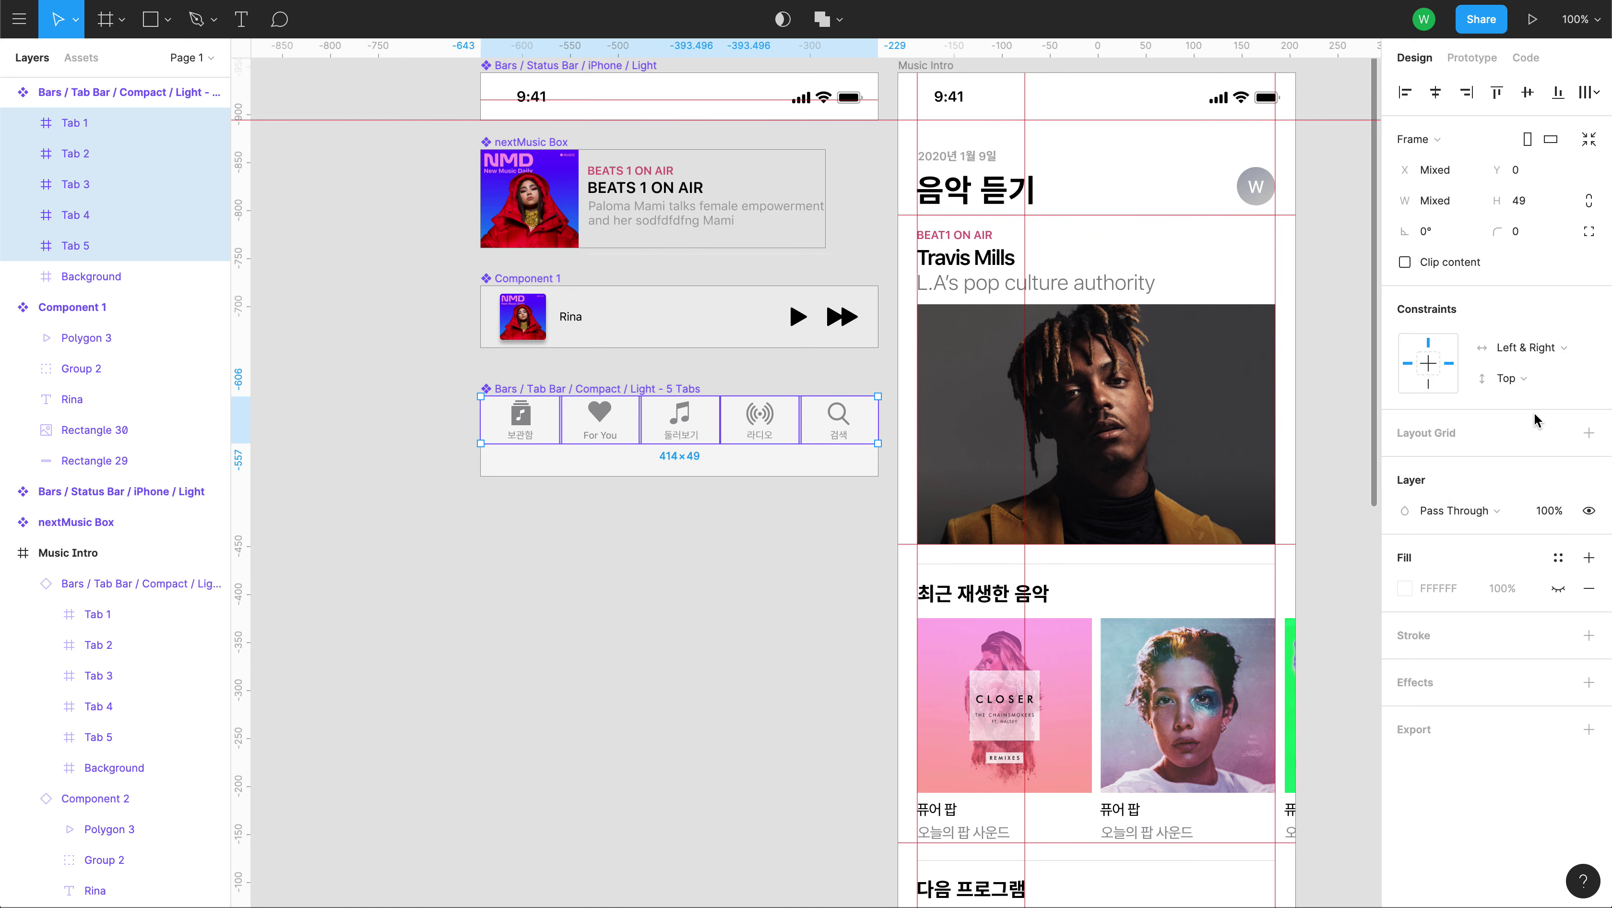
{"action": "left_click", "coordinate": [780, 580]}
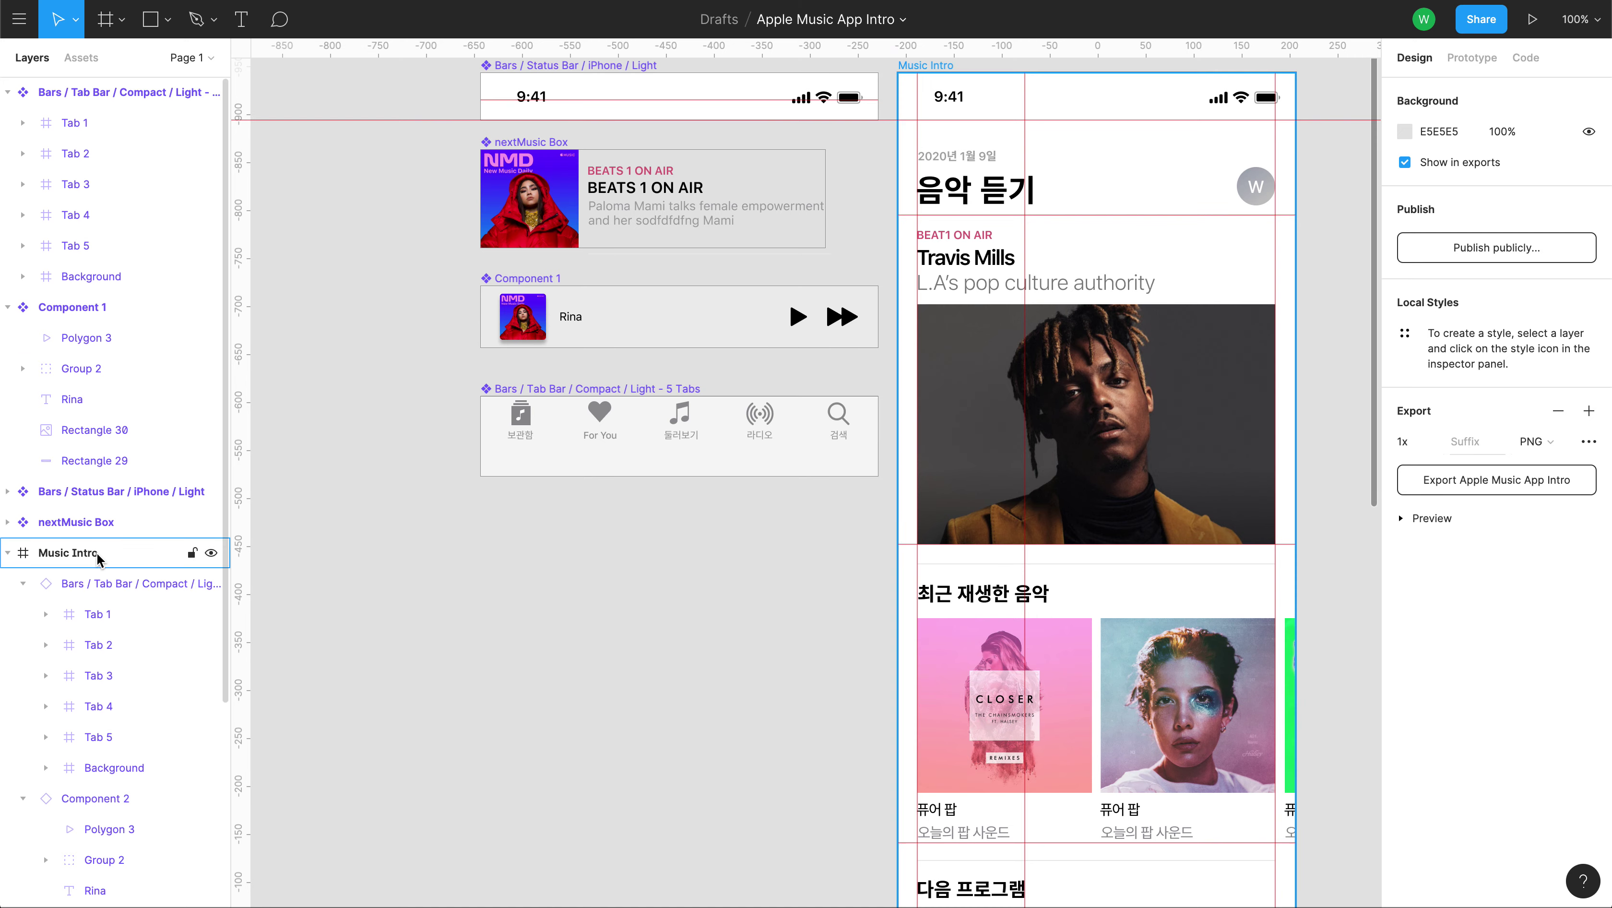
Test-widen the Music Intro frame, then undo the width change.
{"action": "left_click", "coordinate": [97, 558]}
{"action": "scroll", "coordinate": [566, 691], "scroll_direction": "down", "scroll_amount": 15}
{"action": "scroll", "coordinate": [613, 369], "scroll_direction": "down", "scroll_amount": 3}
{"action": "left_click_drag", "start_coordinate": [1064, 548], "coordinate": [1281, 544]}
{"action": "key", "text": "ctrl+z"}
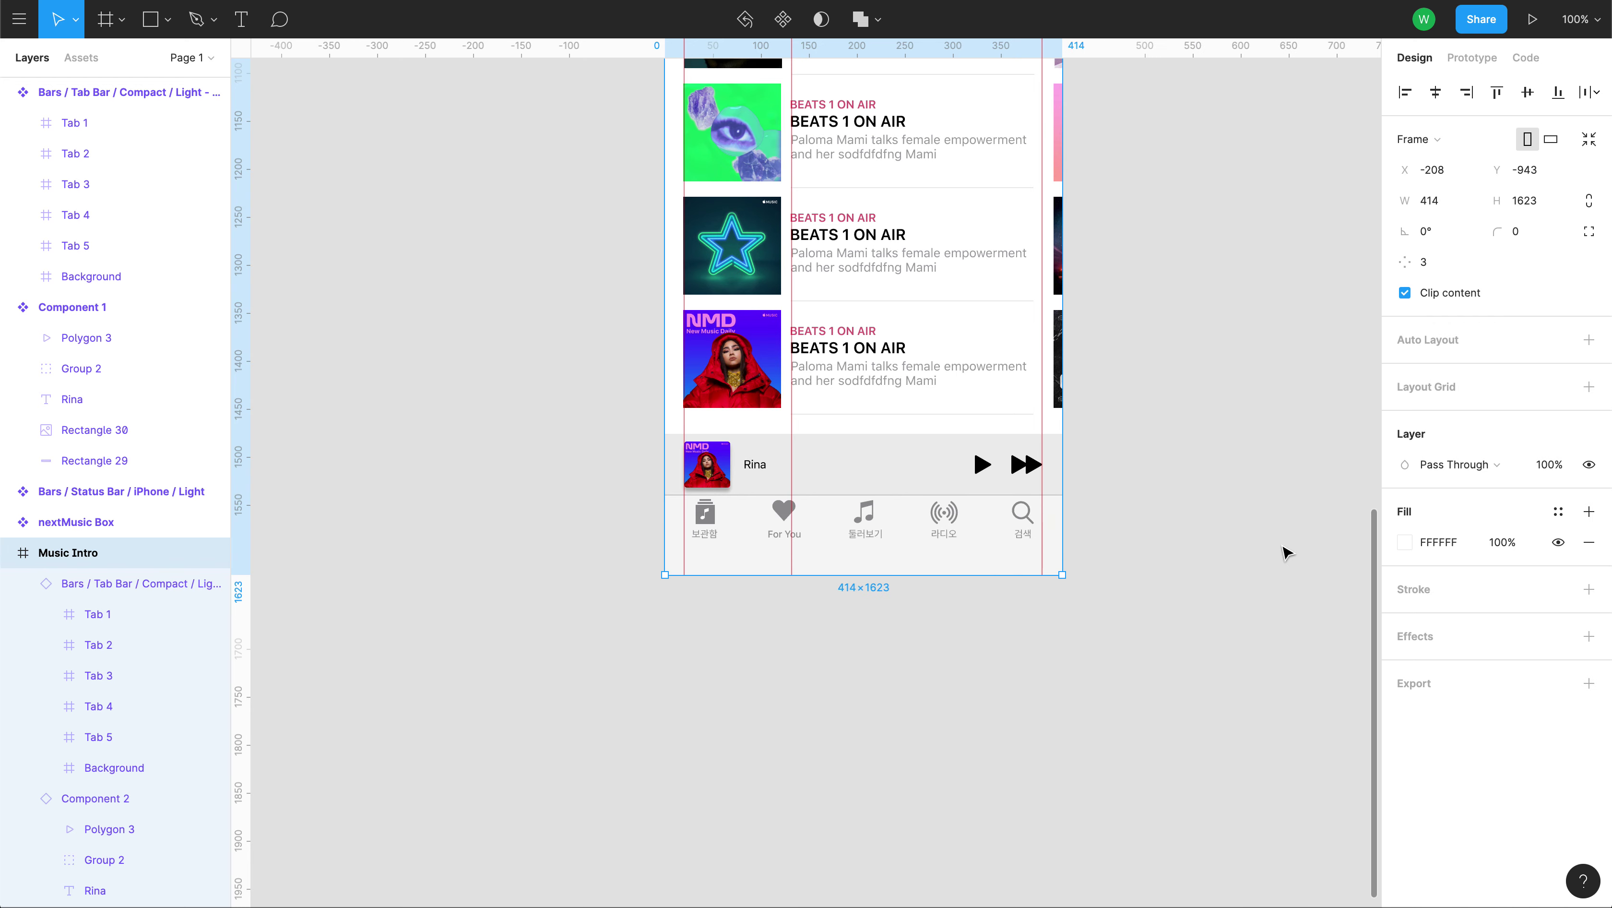
{"action": "scroll", "coordinate": [461, 370], "scroll_direction": "up", "scroll_amount": 5}
Set Tabs 1–5 to Center constraints both vertically and horizontally.
{"action": "left_click", "coordinate": [121, 122]}
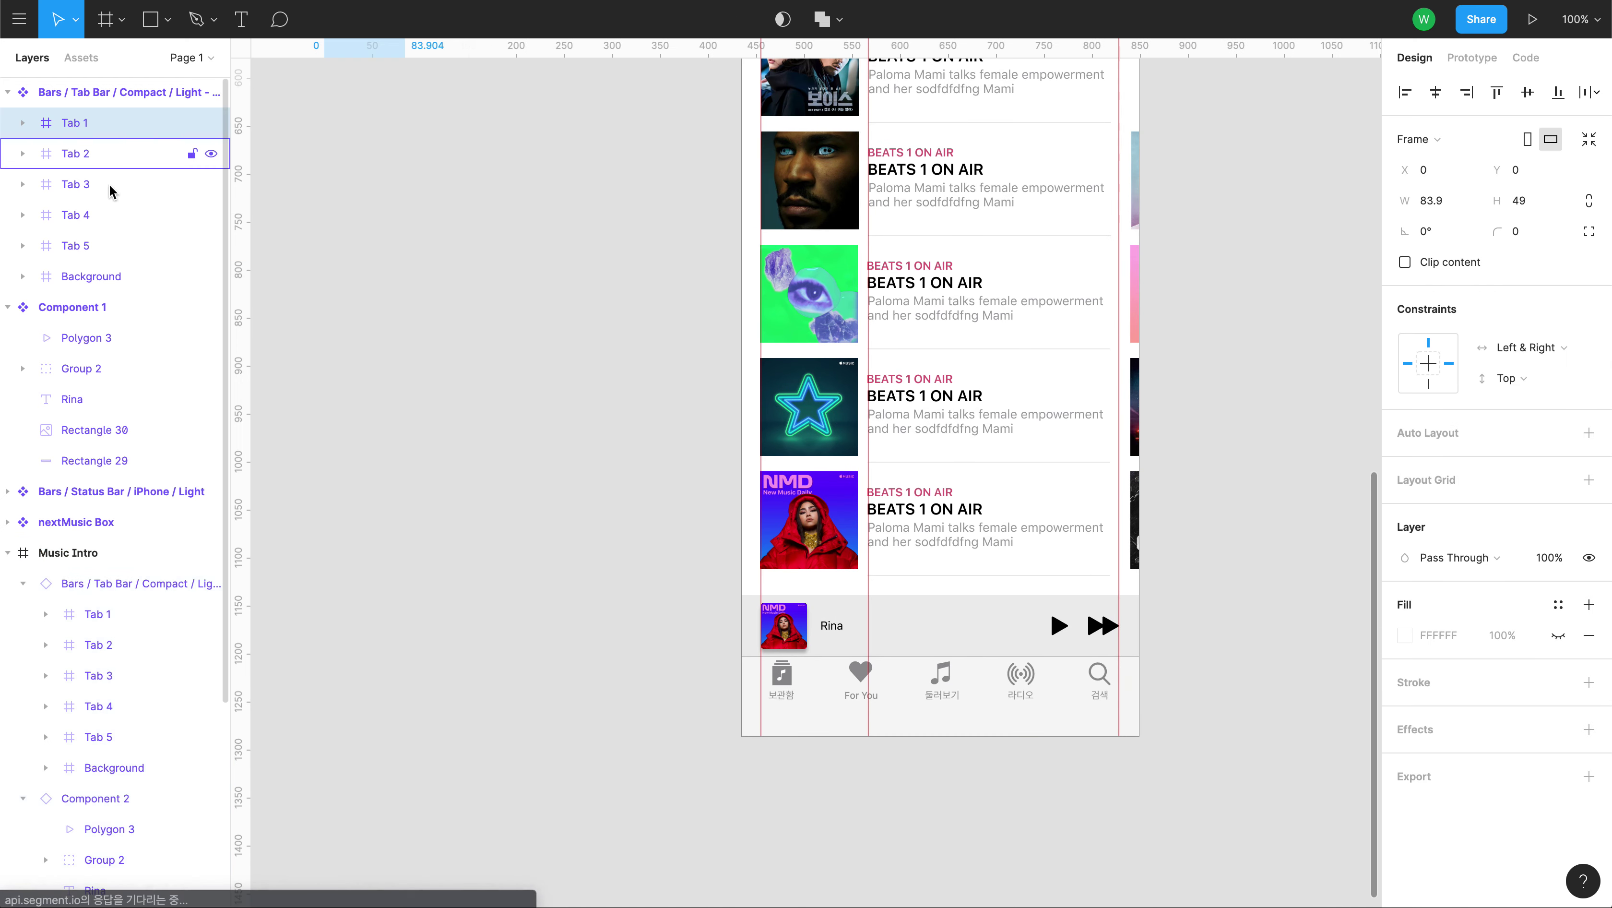
{"action": "left_click", "coordinate": [108, 246], "text": "shift"}
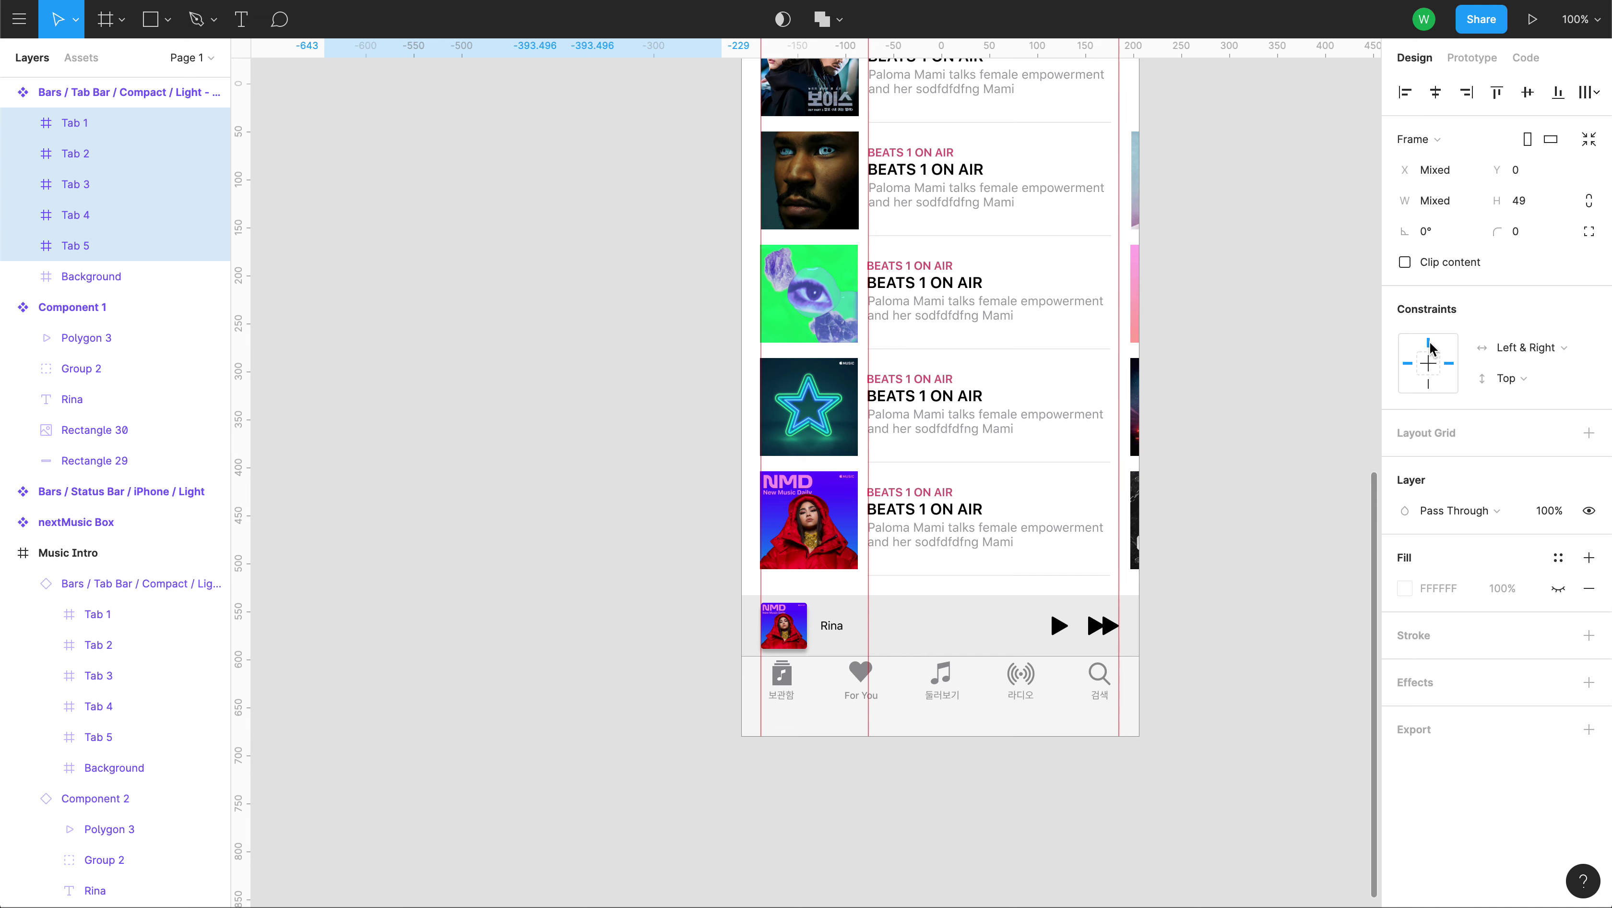
{"action": "left_click", "coordinate": [1508, 378]}
{"action": "left_click", "coordinate": [1519, 445]}
{"action": "left_click", "coordinate": [1521, 357]}
{"action": "left_click", "coordinate": [1517, 369]}
Widen the Music Intro frame to check tab resizing, then select Tab 1.
{"action": "left_click", "coordinate": [125, 551]}
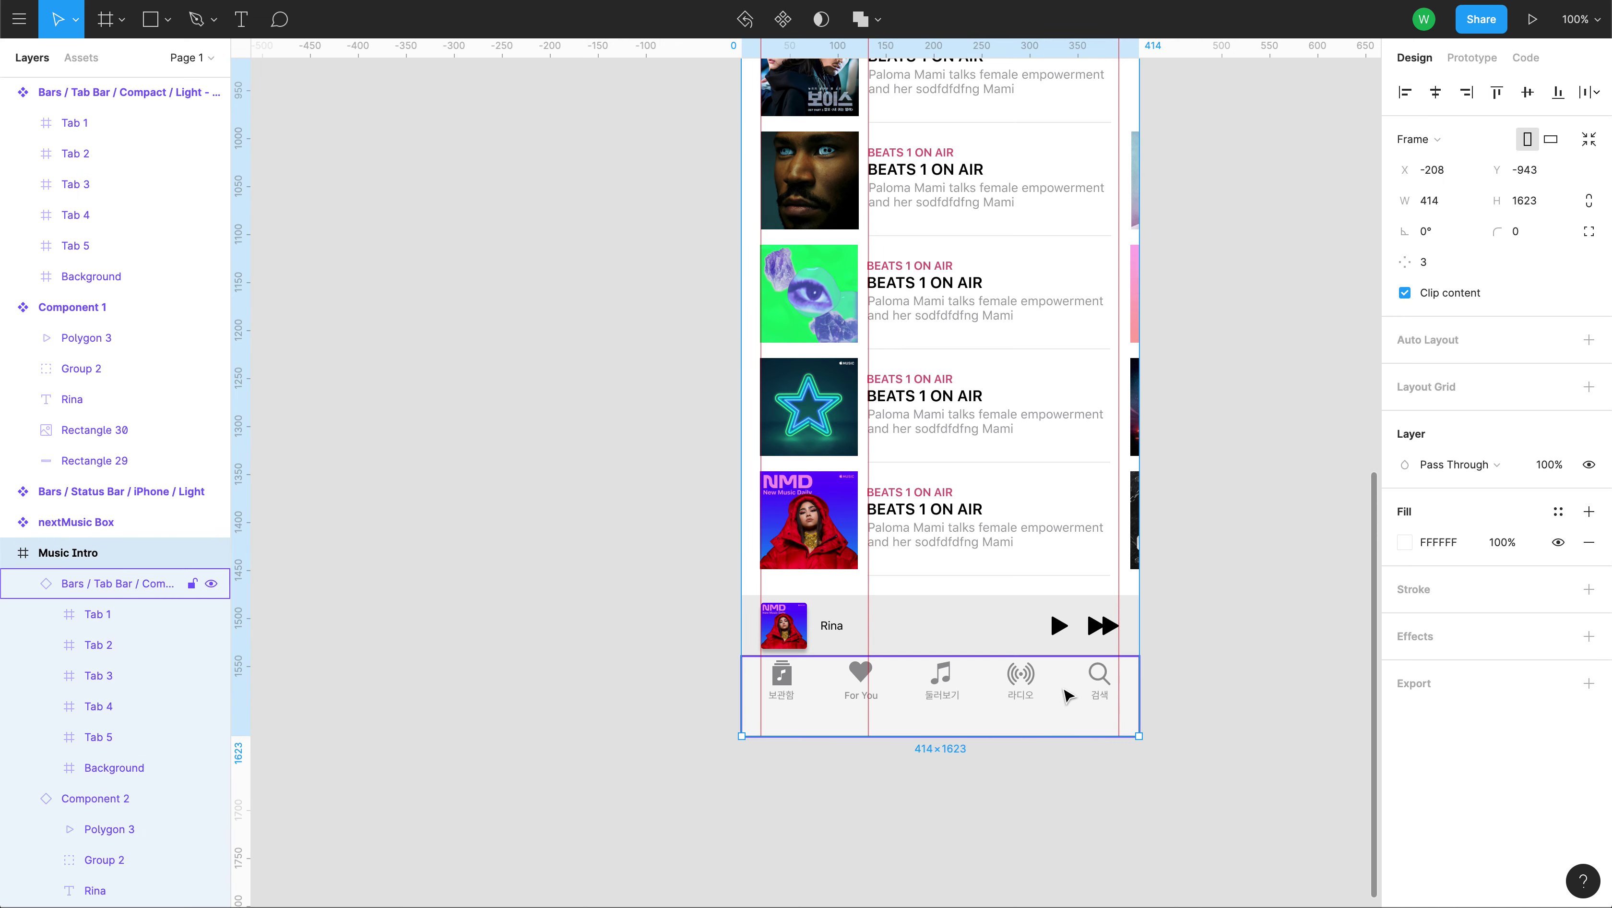
{"action": "mouse_move", "coordinate": [1134, 650]}
{"action": "left_mouse_down"}
{"action": "mouse_move", "coordinate": [1296, 653]}
{"action": "mouse_move", "coordinate": [1277, 641]}
{"action": "mouse_move", "coordinate": [1324, 638]}
{"action": "mouse_move", "coordinate": [1183, 634]}
{"action": "mouse_move", "coordinate": [1355, 629]}
{"action": "mouse_move", "coordinate": [1139, 625]}
{"action": "left_mouse_up"}
{"action": "scroll", "coordinate": [619, 708], "scroll_direction": "up", "scroll_amount": 15}
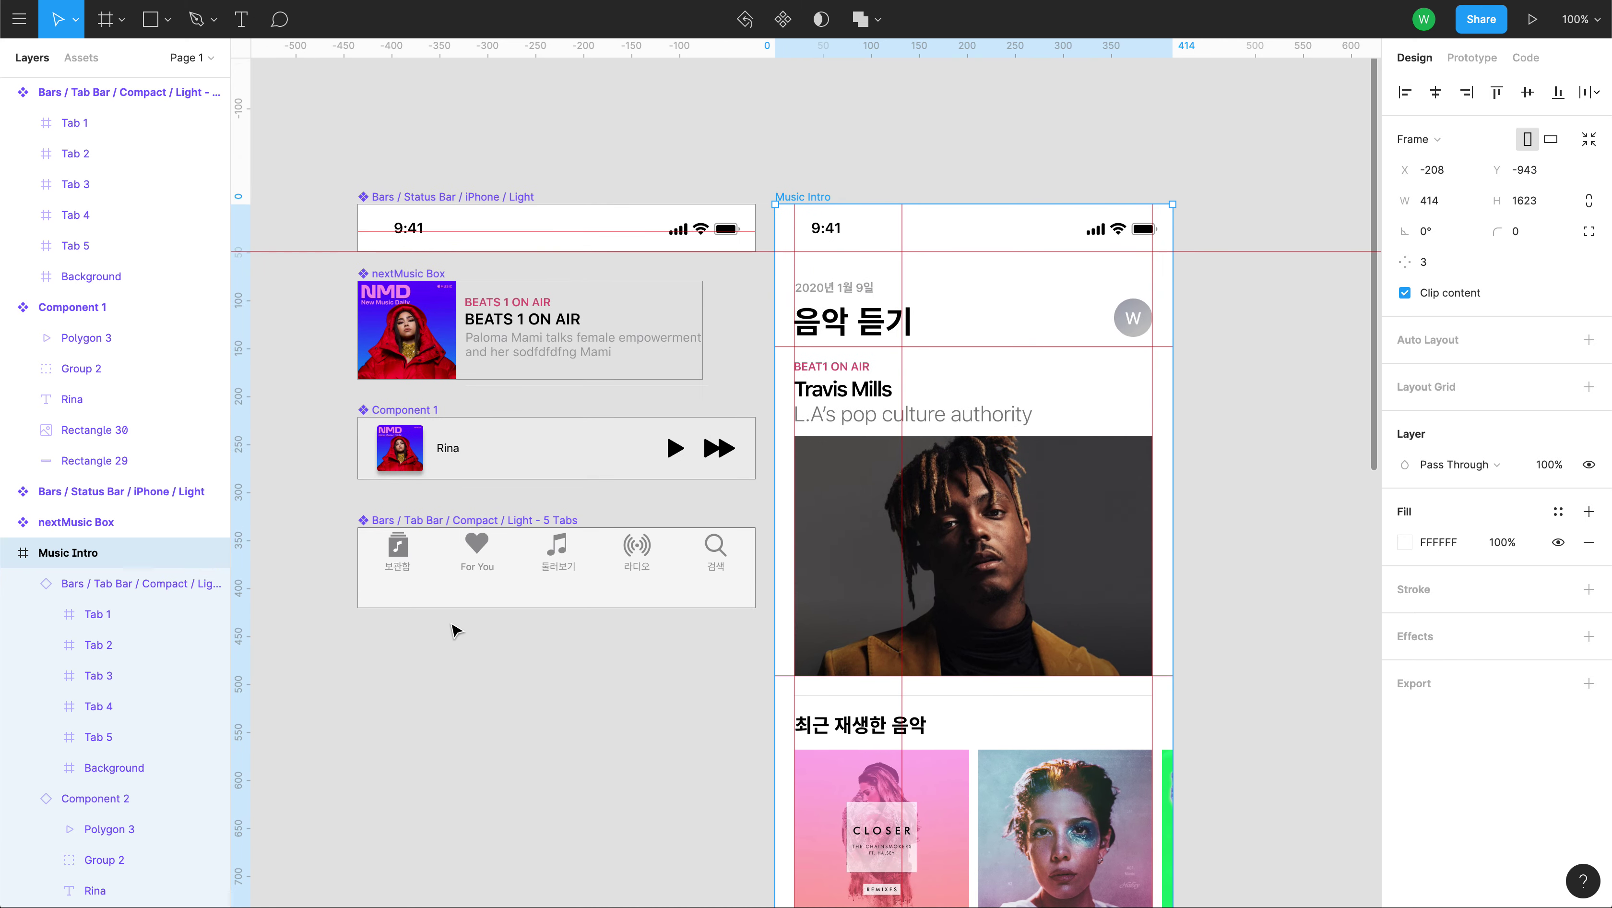
{"action": "left_click", "coordinate": [400, 567]}
{"action": "left_click", "coordinate": [400, 567]}
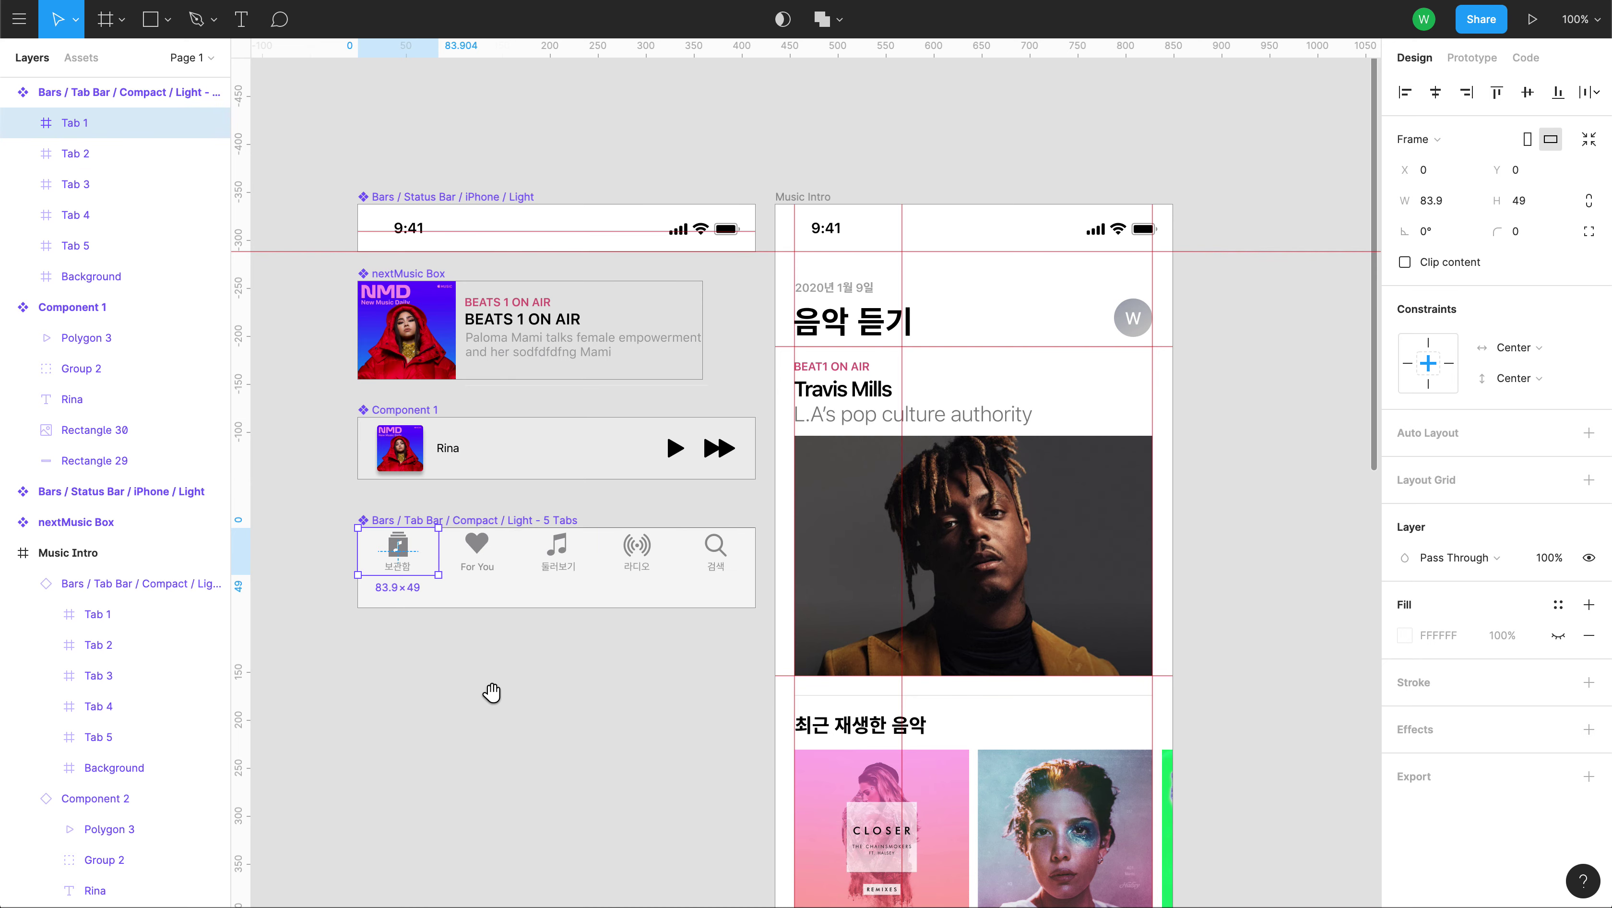
Zoom out and pan the canvas to frame the whole Music Intro phone layout.
{"action": "left_click_drag", "start_coordinate": [463, 714], "coordinate": [565, 644]}
{"action": "left_click", "coordinate": [550, 634]}
{"action": "left_click_drag", "start_coordinate": [763, 802], "coordinate": [706, 502]}
{"action": "scroll", "coordinate": [648, 306], "scroll_direction": "down", "scroll_amount": 5}
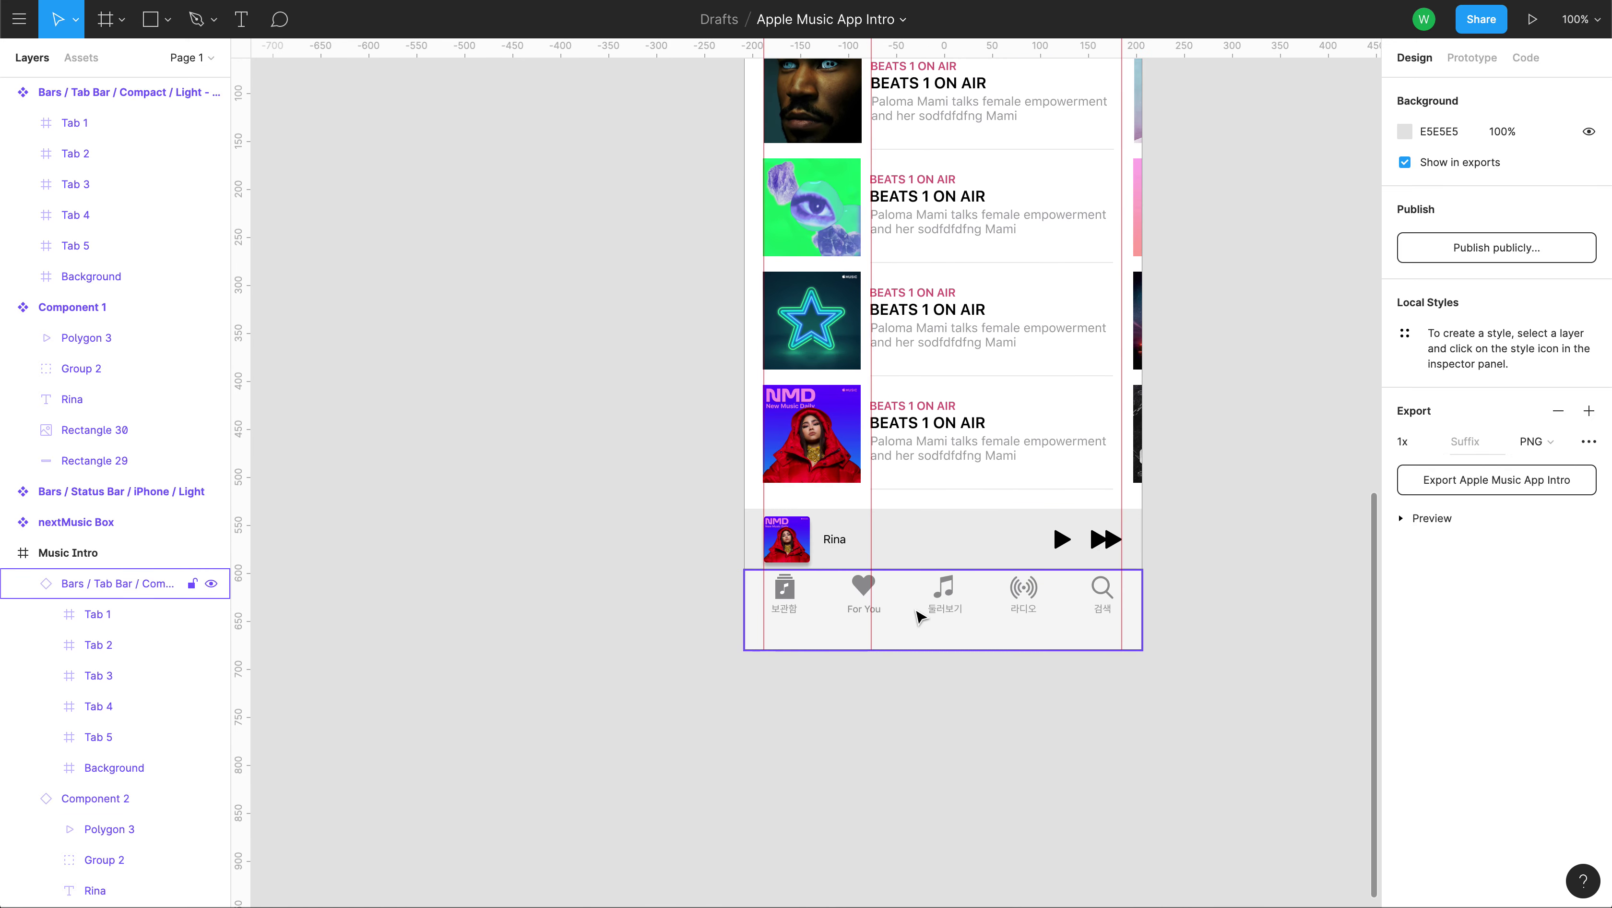
{"action": "scroll", "coordinate": [1230, 527], "scroll_direction": "up", "scroll_amount": 3}
{"action": "scroll", "coordinate": [1231, 527], "scroll_direction": "up", "scroll_amount": 5}
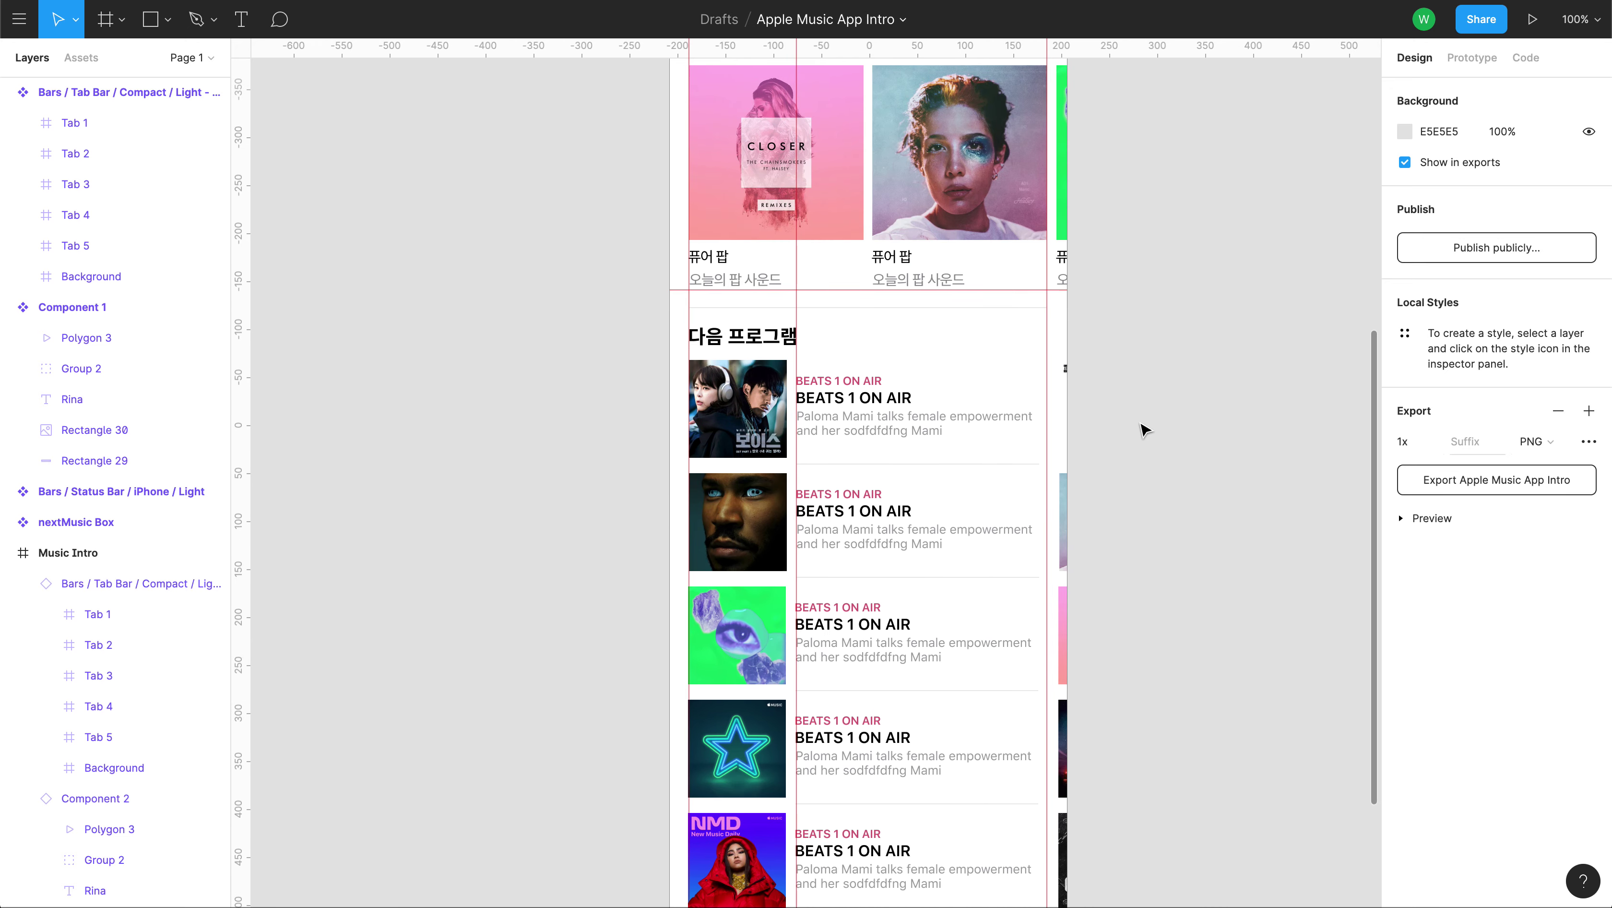
{"action": "key", "text": "minus"}
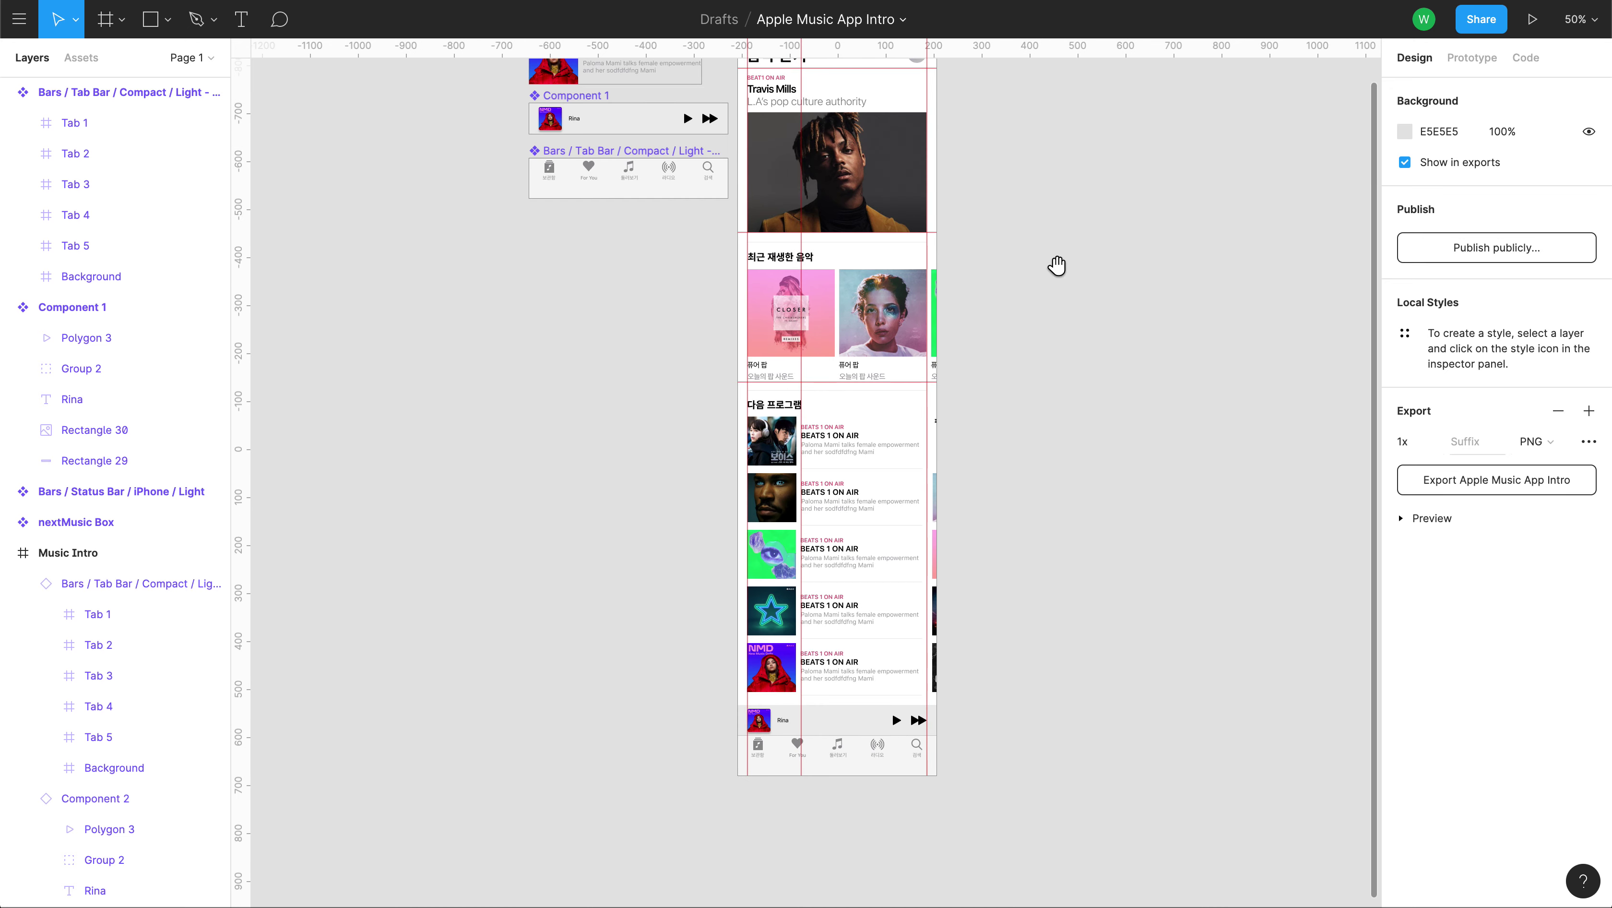
{"action": "scroll", "coordinate": [1097, 339], "scroll_direction": "up", "scroll_amount": 5}
{"action": "left_click_drag", "start_coordinate": [1082, 414], "coordinate": [942, 356]}
{"action": "key", "text": "minus"}
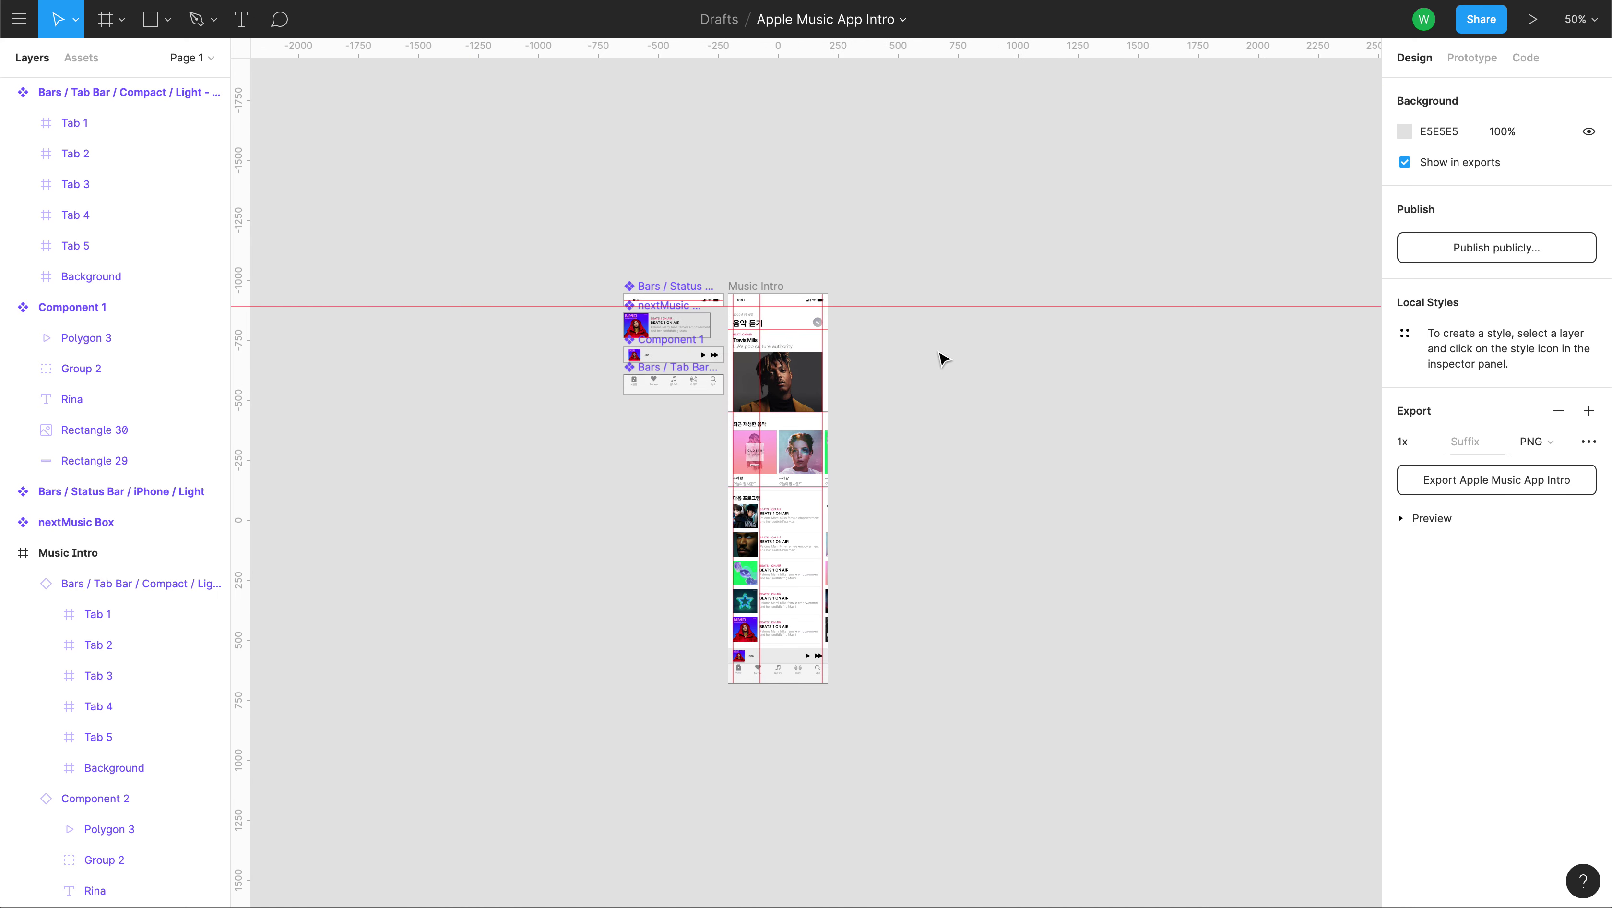
{"action": "key", "text": "plus"}
{"action": "scroll", "coordinate": [964, 335], "scroll_direction": "up", "scroll_amount": 2}
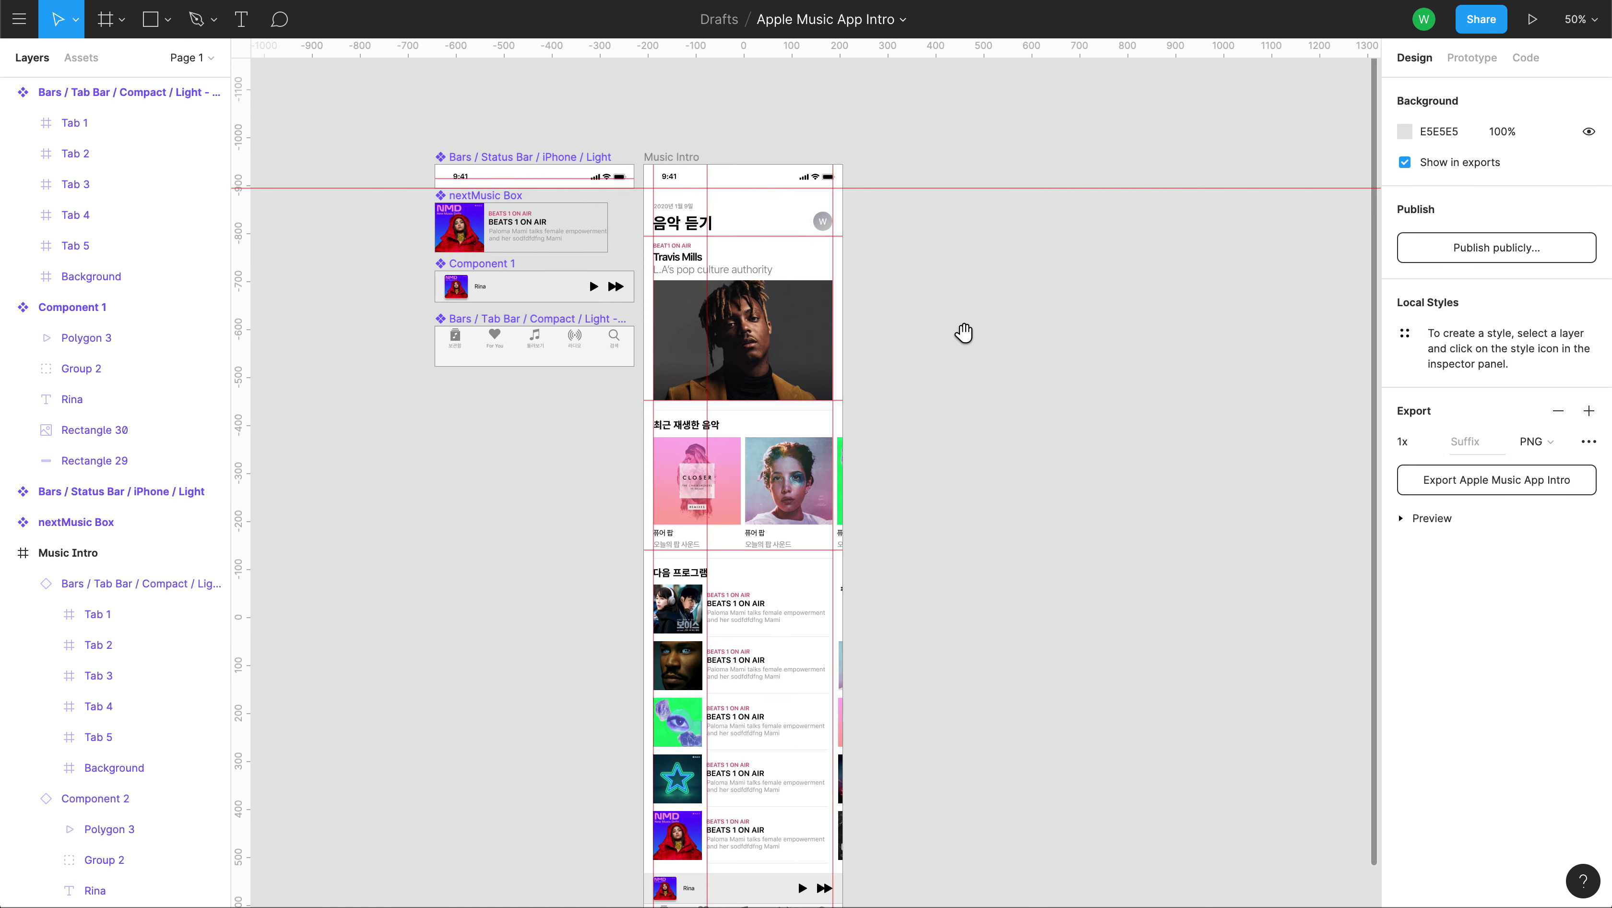
Alt-drag a duplicate of the Music Intro frame to the right of the original.
{"action": "left_click", "coordinate": [667, 154]}
{"action": "left_click", "coordinate": [665, 154]}
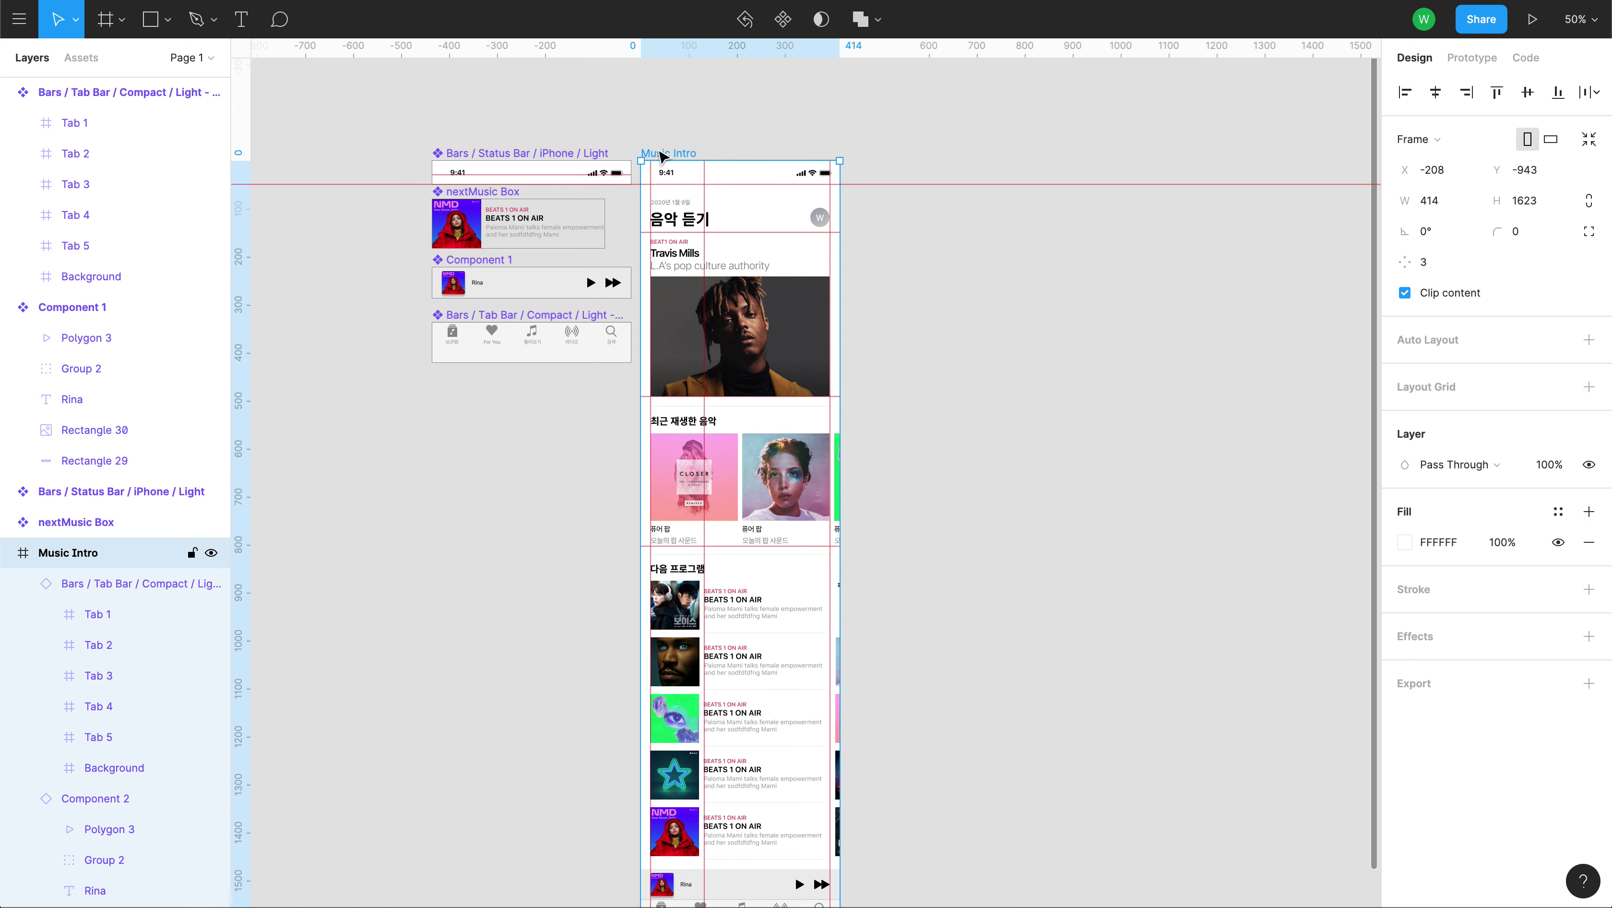
{"action": "left_click_drag", "start_coordinate": [661, 154], "coordinate": [898, 154]}
{"action": "left_click", "coordinate": [1184, 297]}
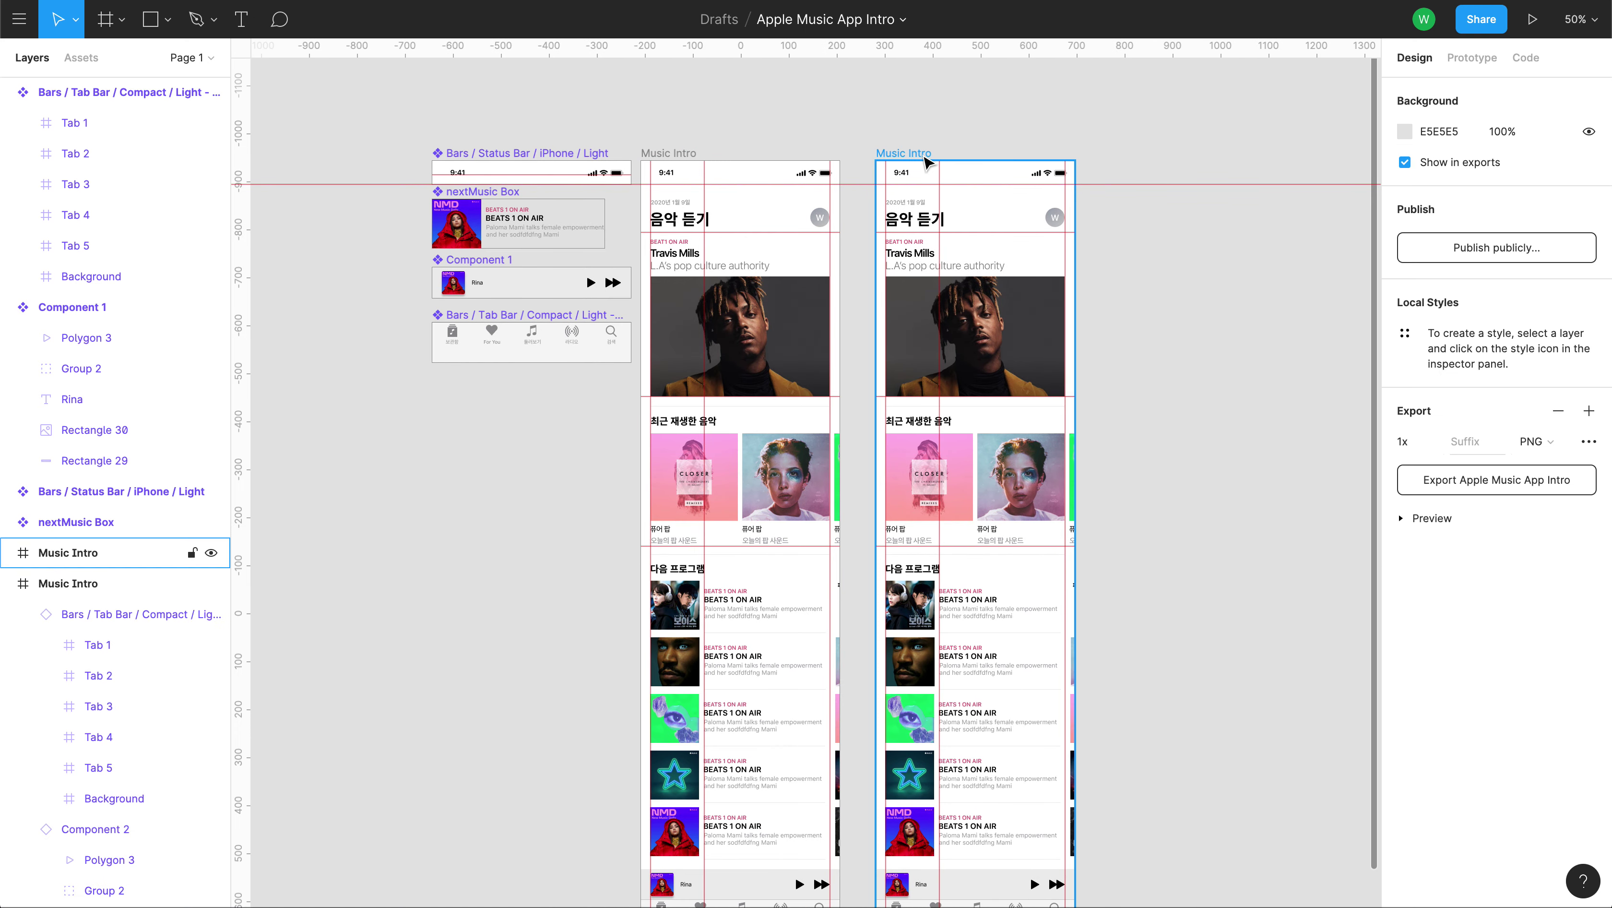
{"action": "left_click", "coordinate": [184, 552]}
Rename the copied frame to 'Music Intro prototype'.
{"action": "scroll", "coordinate": [127, 445], "scroll_direction": "down", "scroll_amount": 2}
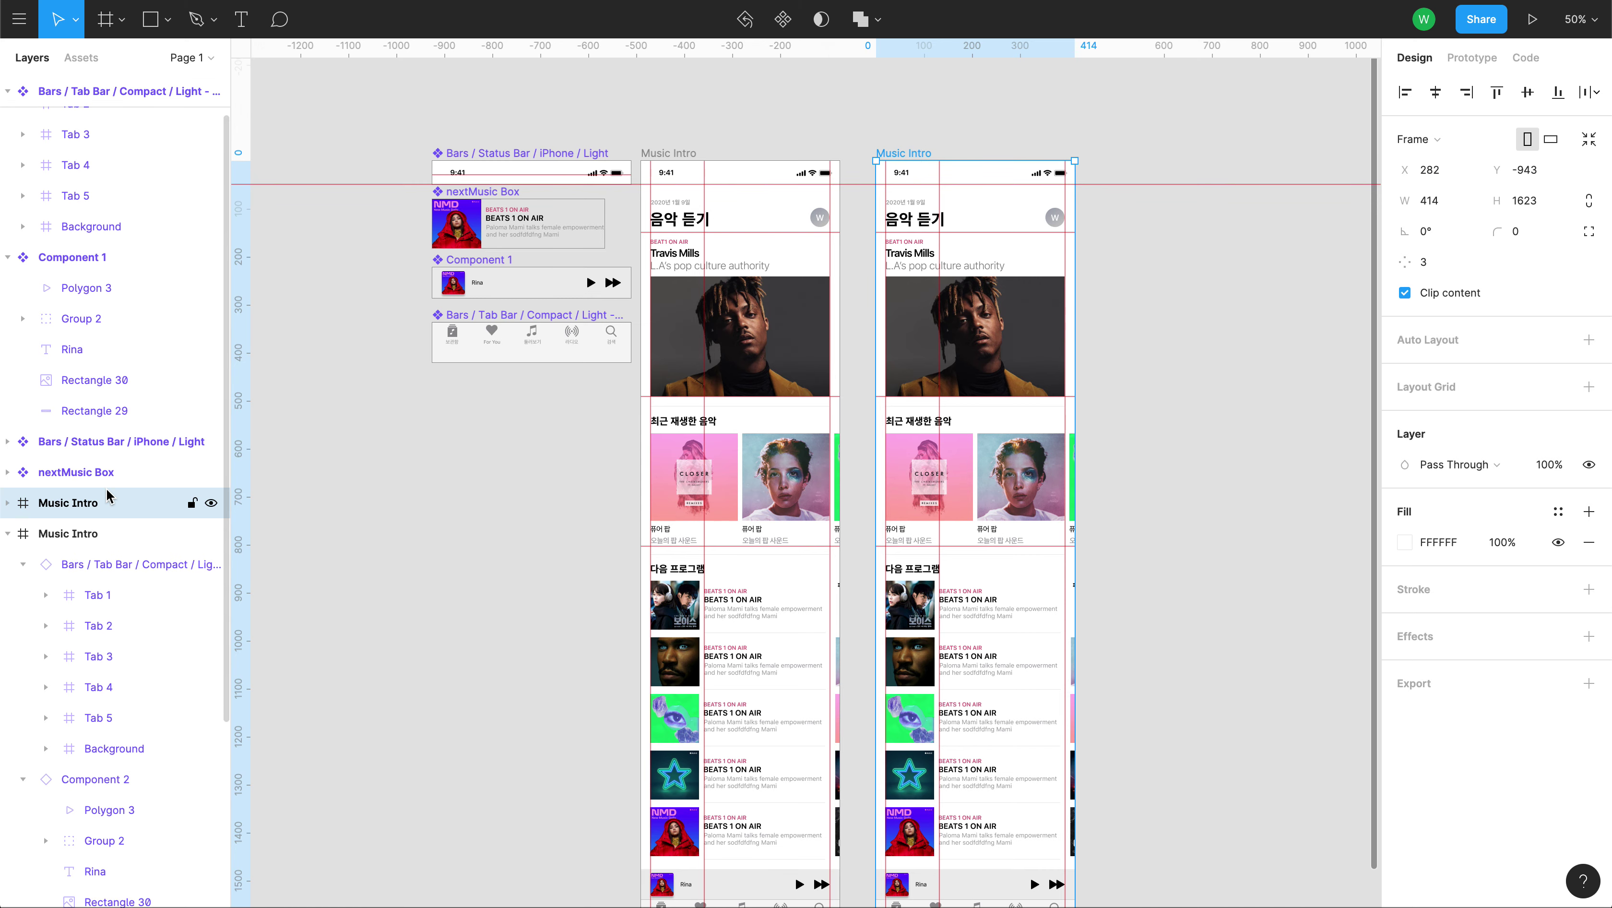
{"action": "double_click", "coordinate": [95, 503]}
{"action": "left_click", "coordinate": [115, 509]}
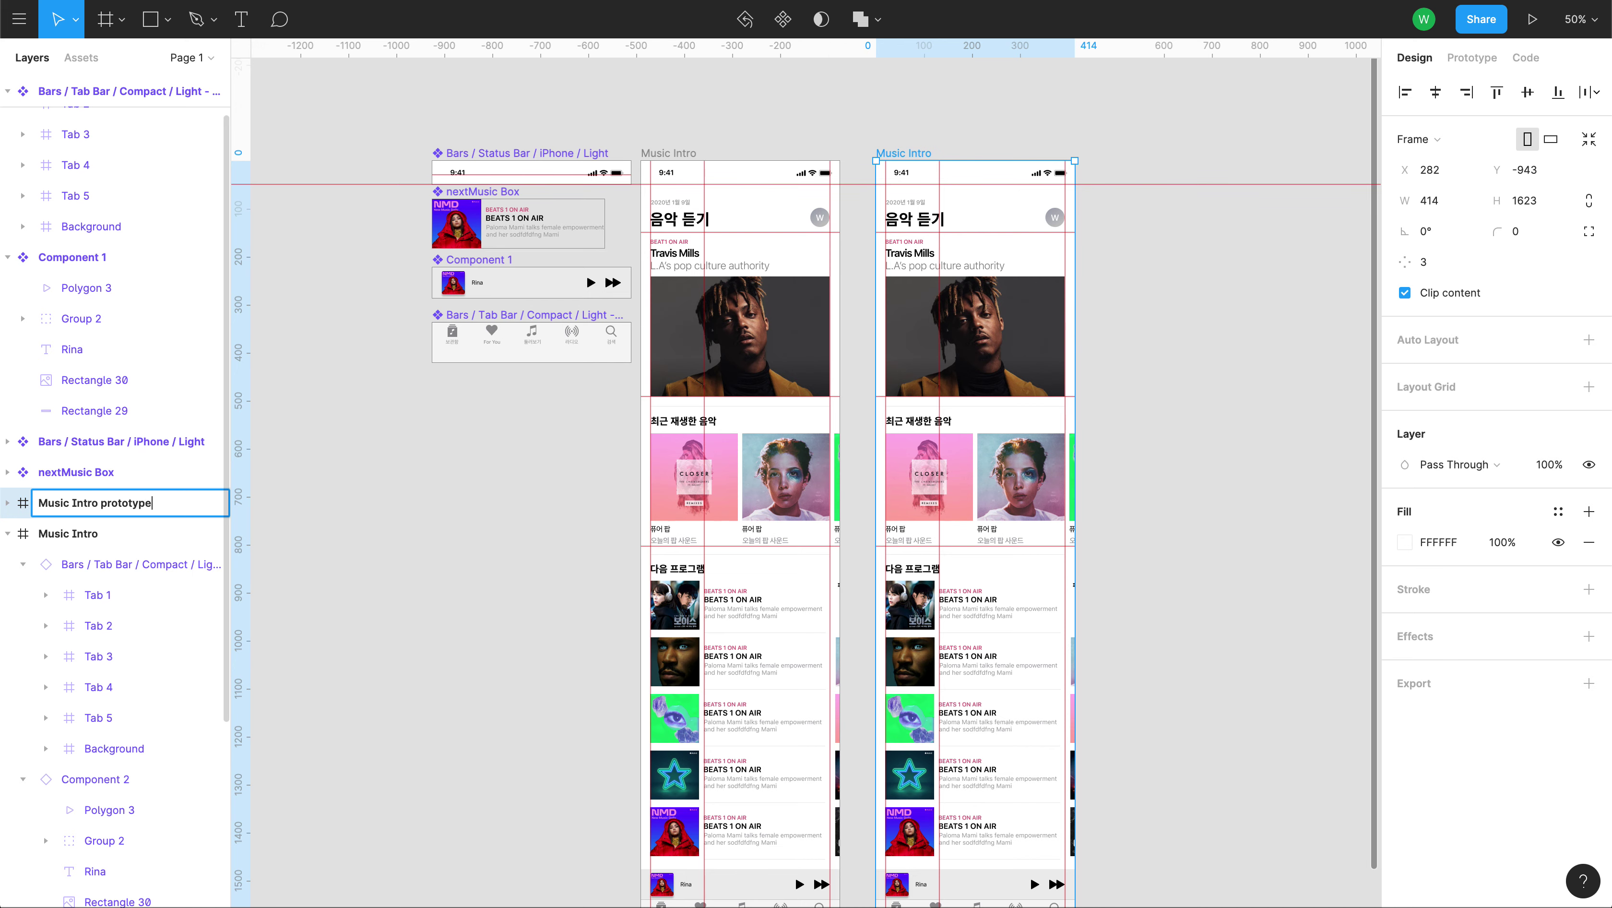
{"action": "key", "text": "Return"}
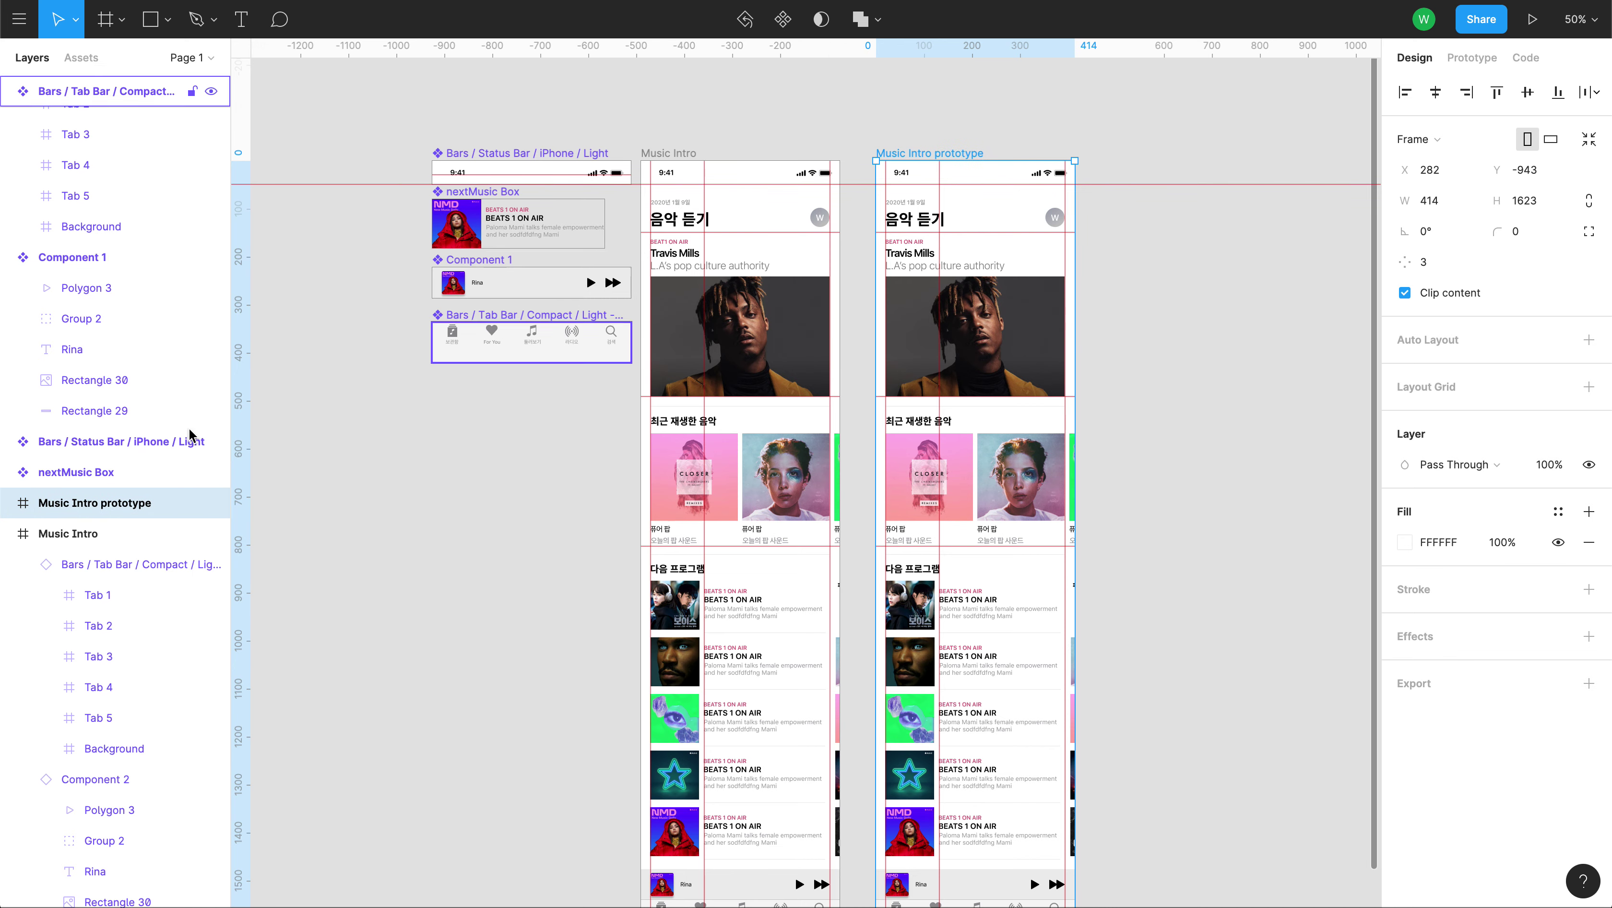
Expand the Music Intro prototype layers and collapse the tab bar and Component 2 children.
{"action": "left_click", "coordinate": [7, 502]}
{"action": "scroll", "coordinate": [38, 509], "scroll_direction": "down", "scroll_amount": 2}
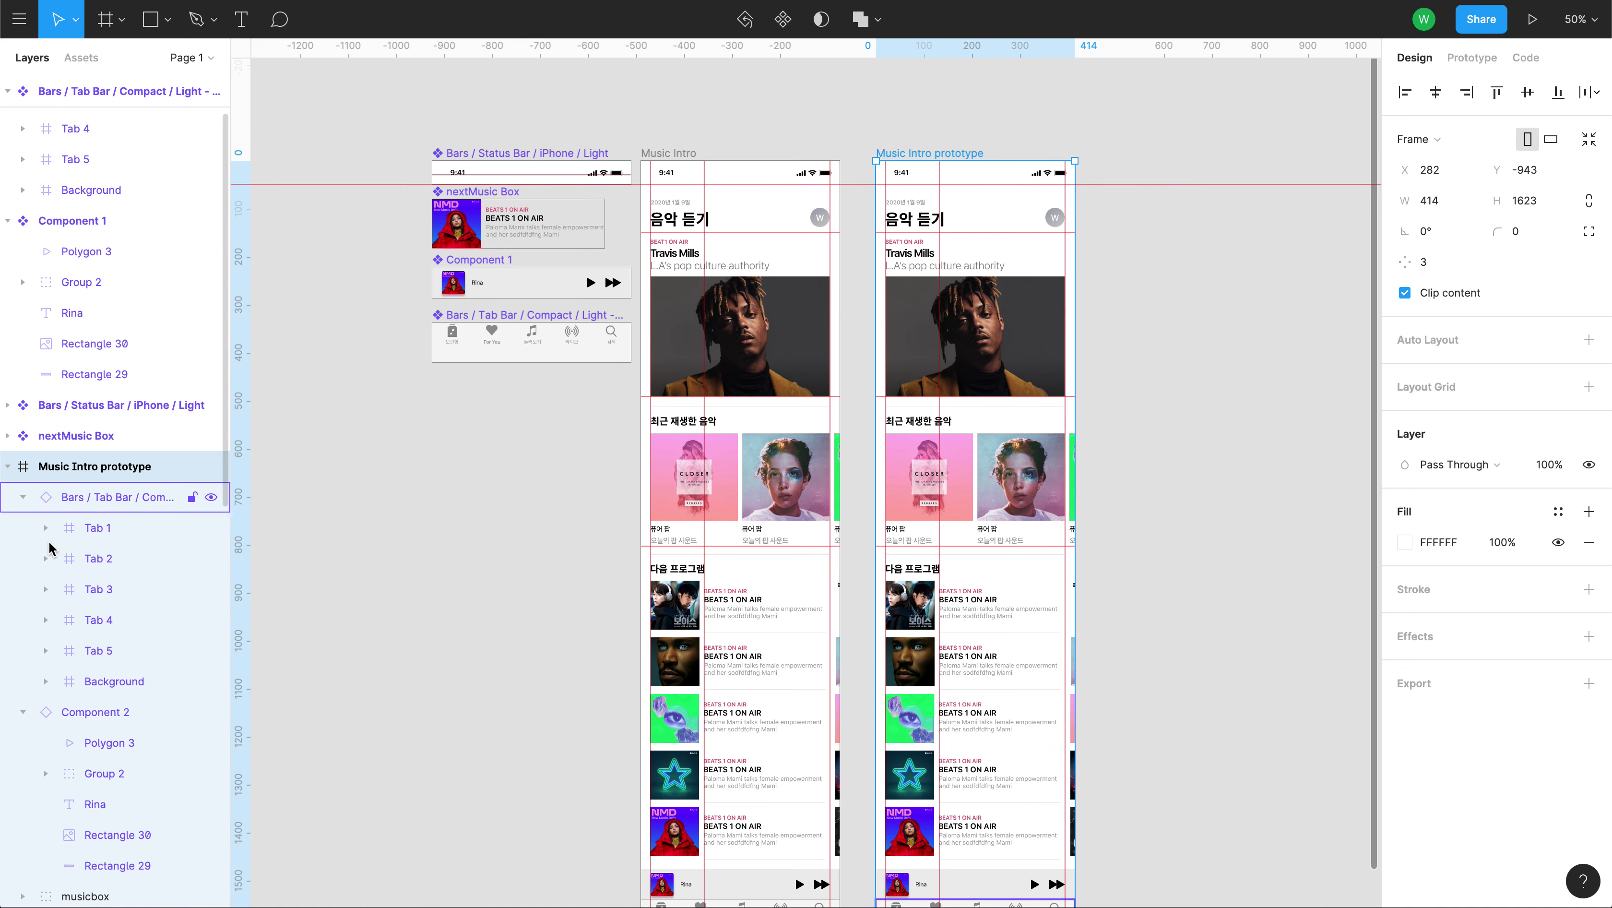
{"action": "left_click", "coordinate": [23, 466]}
{"action": "left_click", "coordinate": [23, 497]}
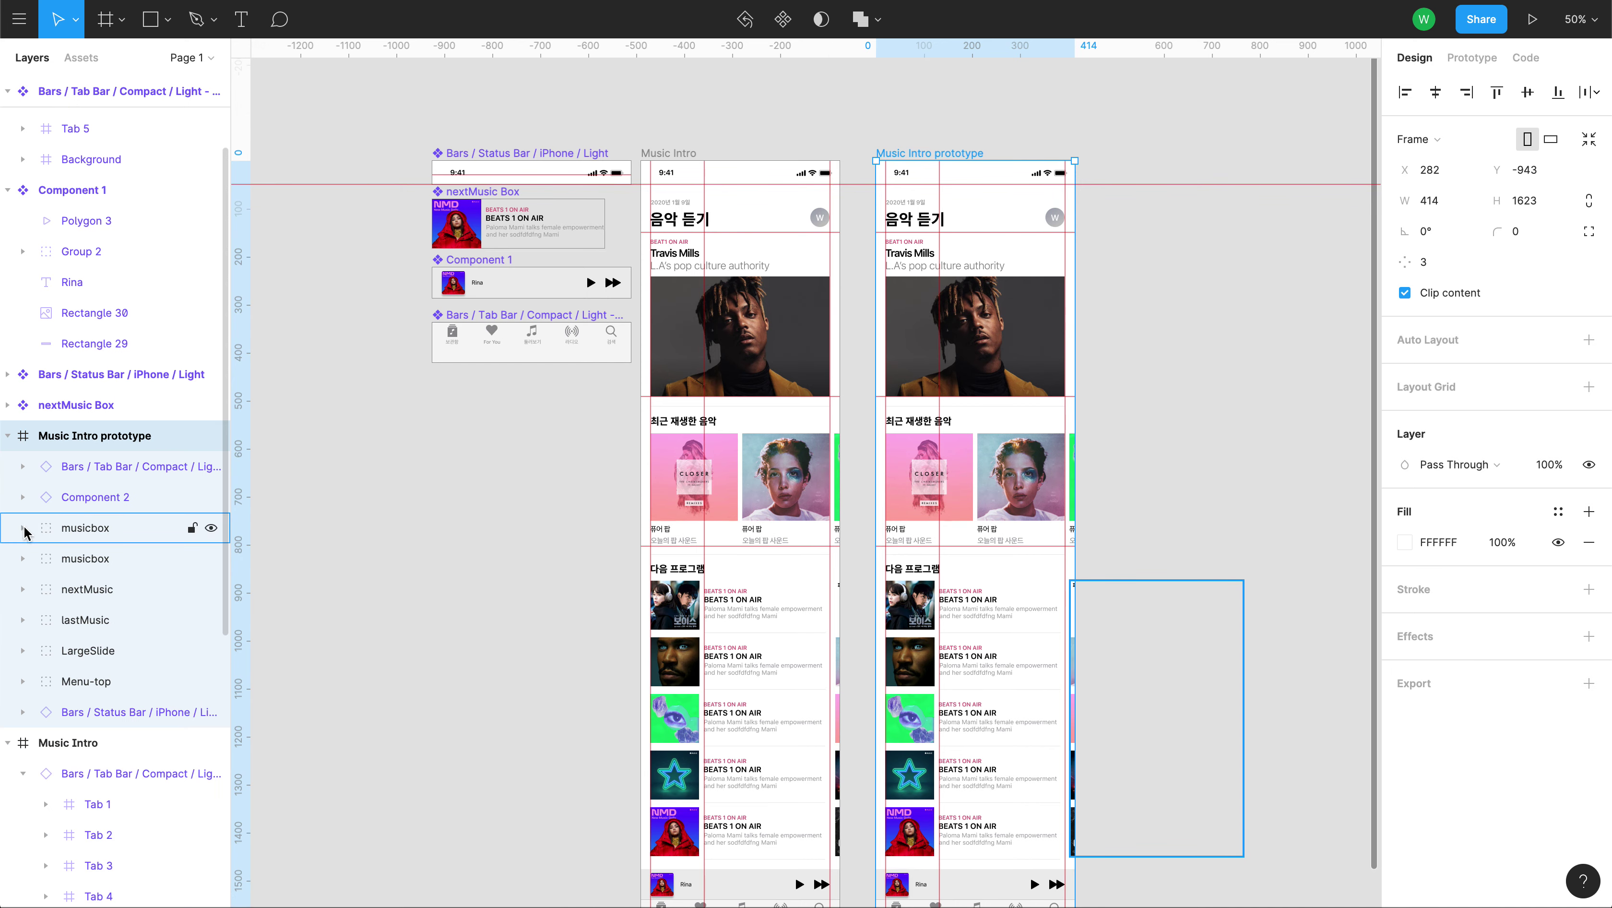
{"action": "scroll", "coordinate": [24, 530], "scroll_direction": "down", "scroll_amount": 2}
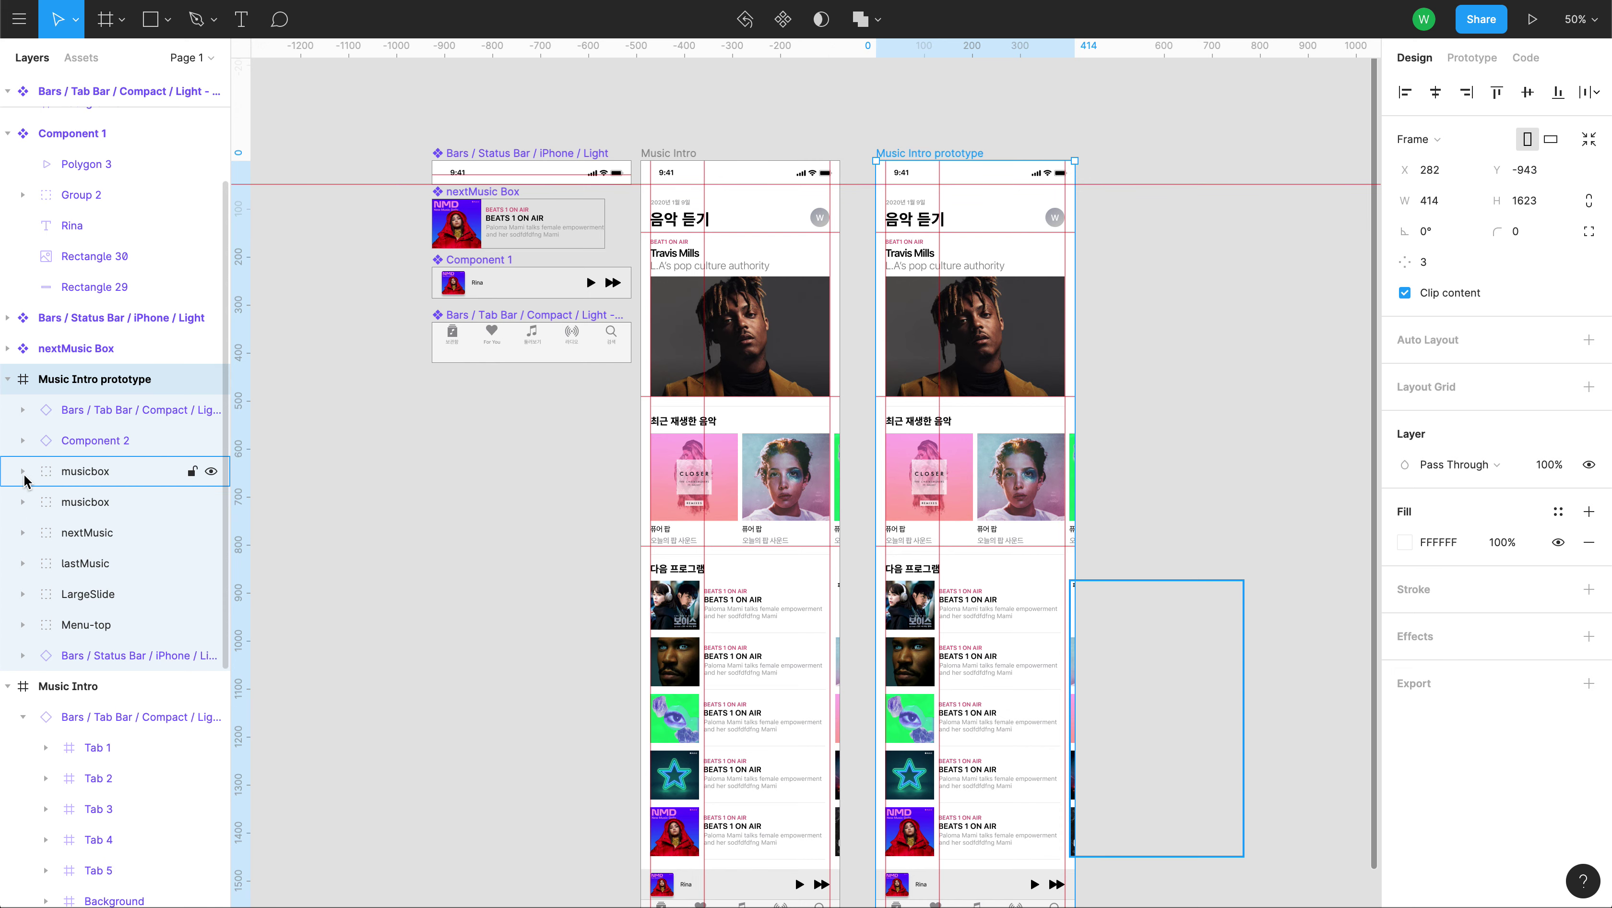
{"action": "scroll", "coordinate": [77, 502], "scroll_direction": "down", "scroll_amount": 2}
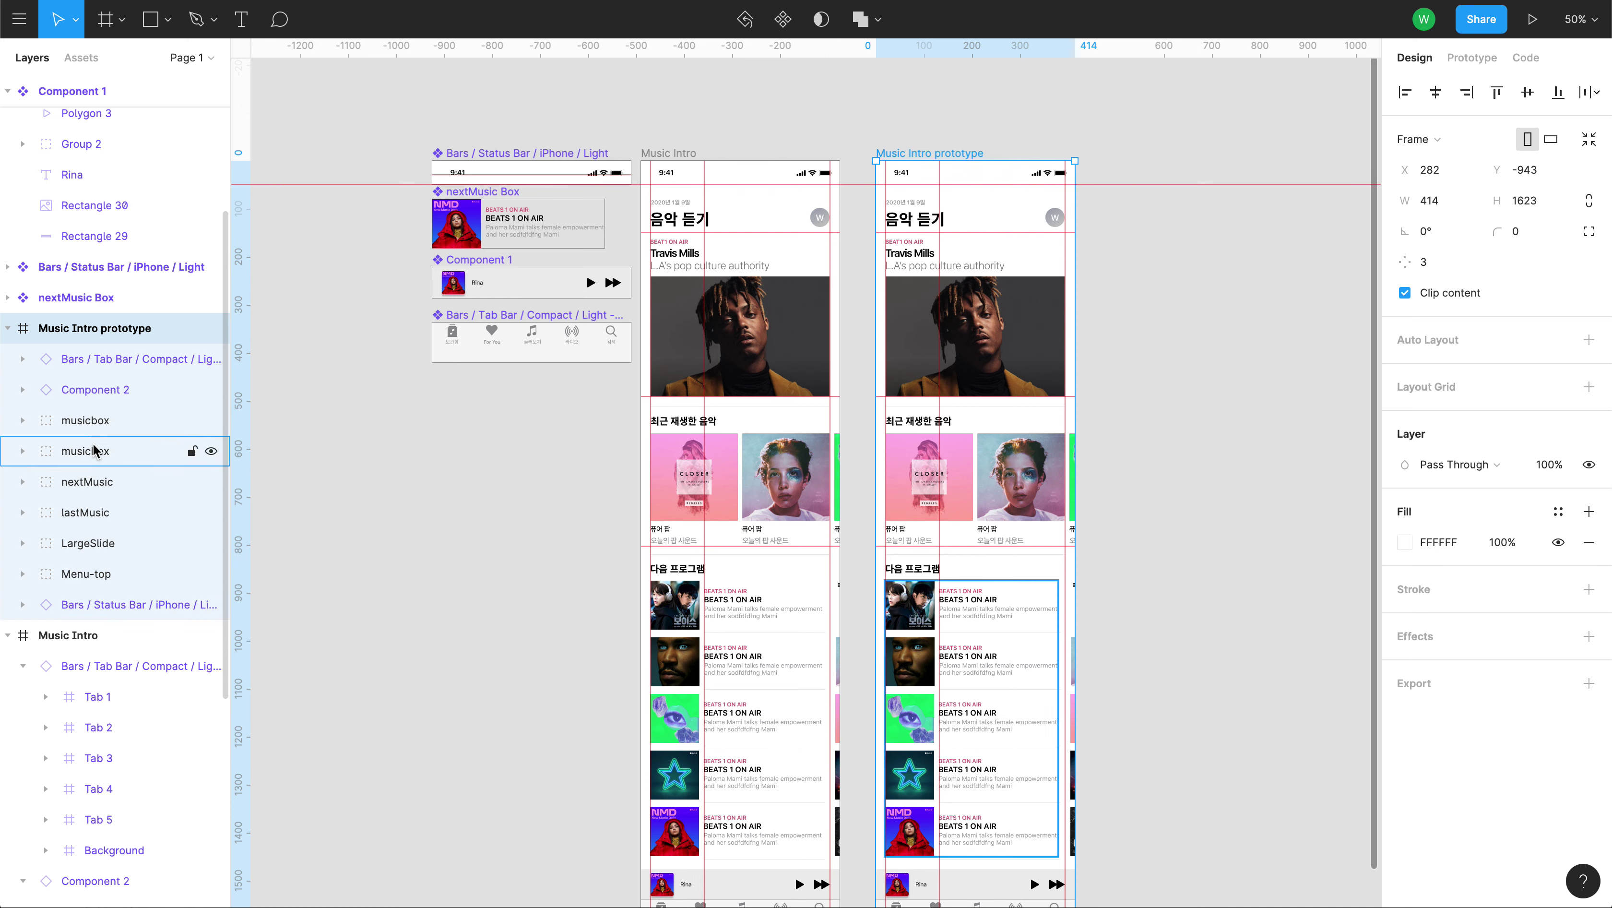
{"action": "left_click", "coordinate": [24, 420]}
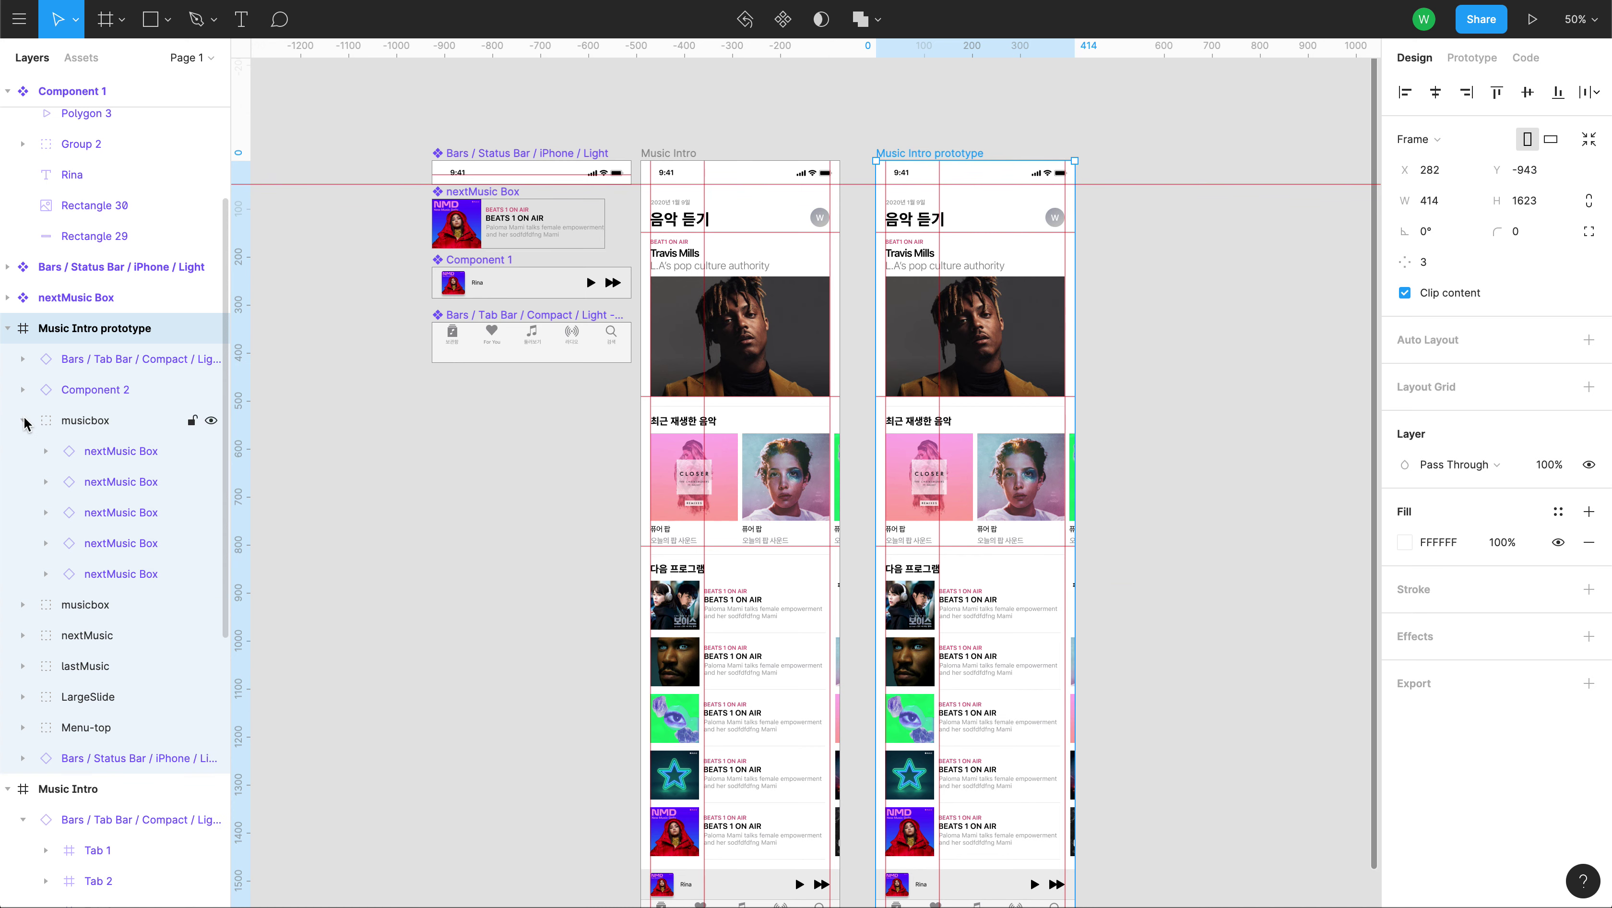
{"action": "left_click", "coordinate": [24, 421]}
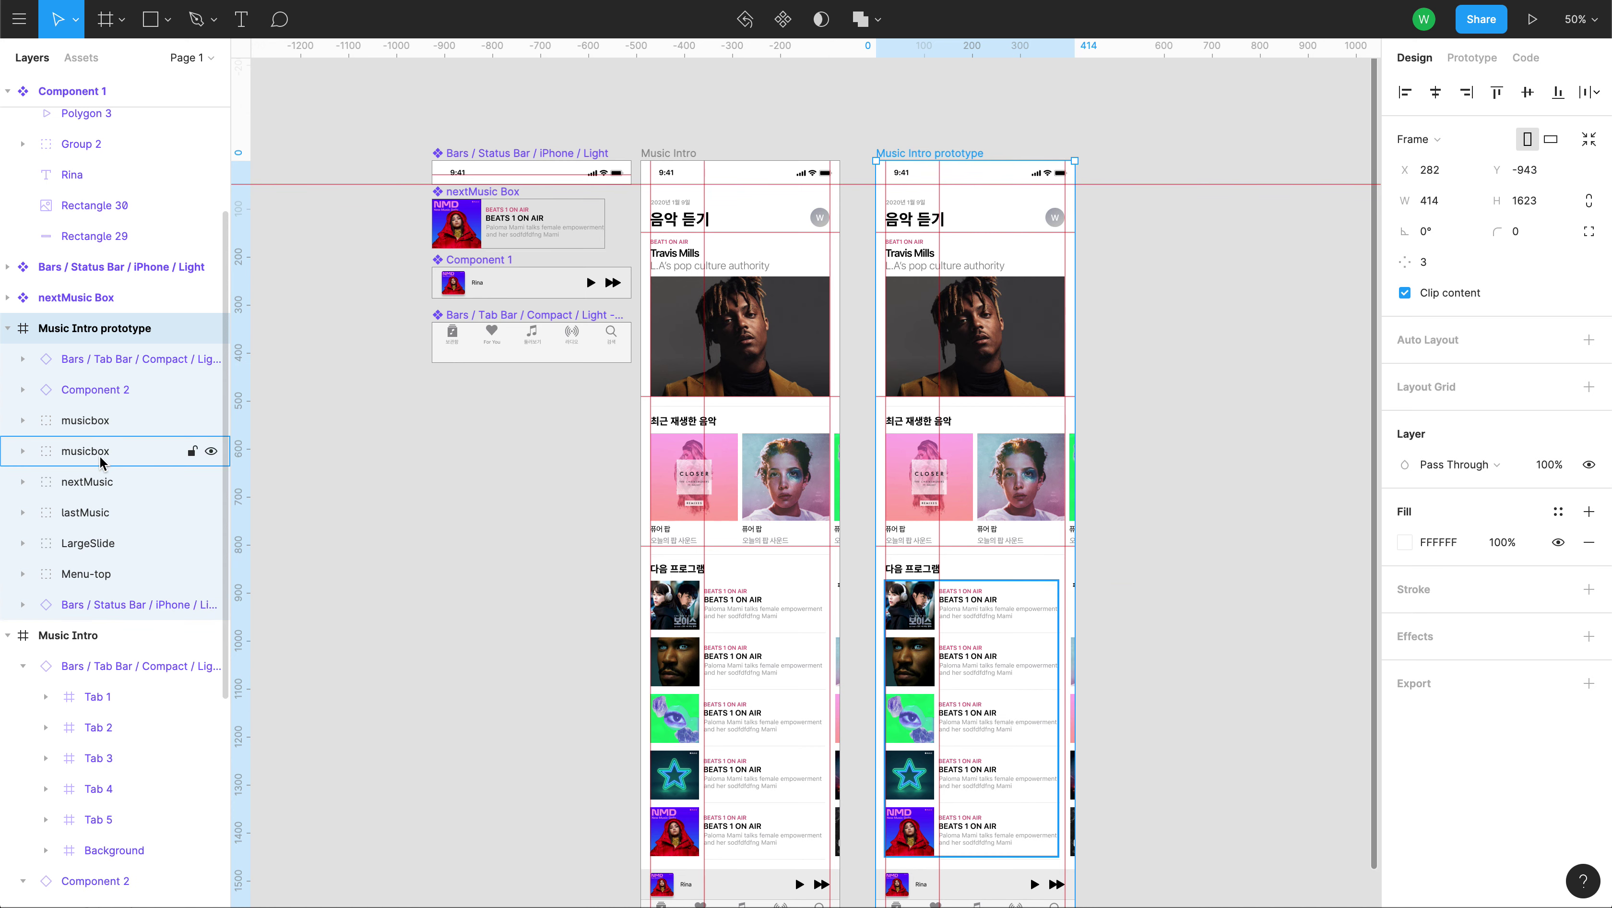
Inspect the musicbox group and its five nextMusic Box items in the layers panel.
{"action": "left_click", "coordinate": [100, 442]}
{"action": "left_click", "coordinate": [98, 421]}
{"action": "left_click", "coordinate": [24, 420]}
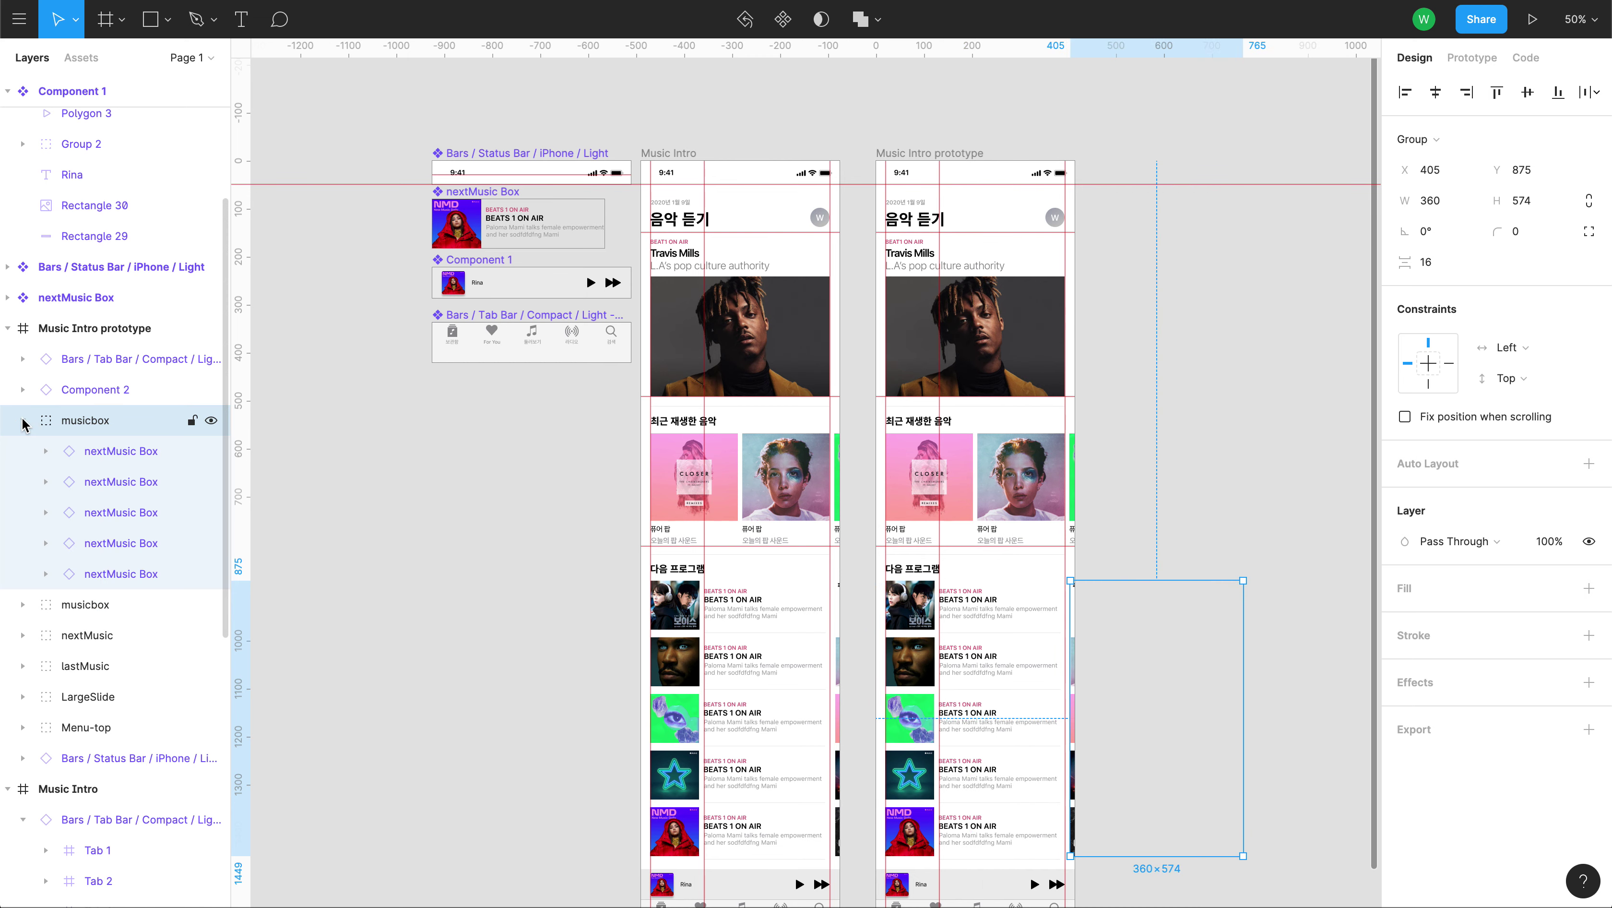
{"action": "left_click", "coordinate": [45, 451]}
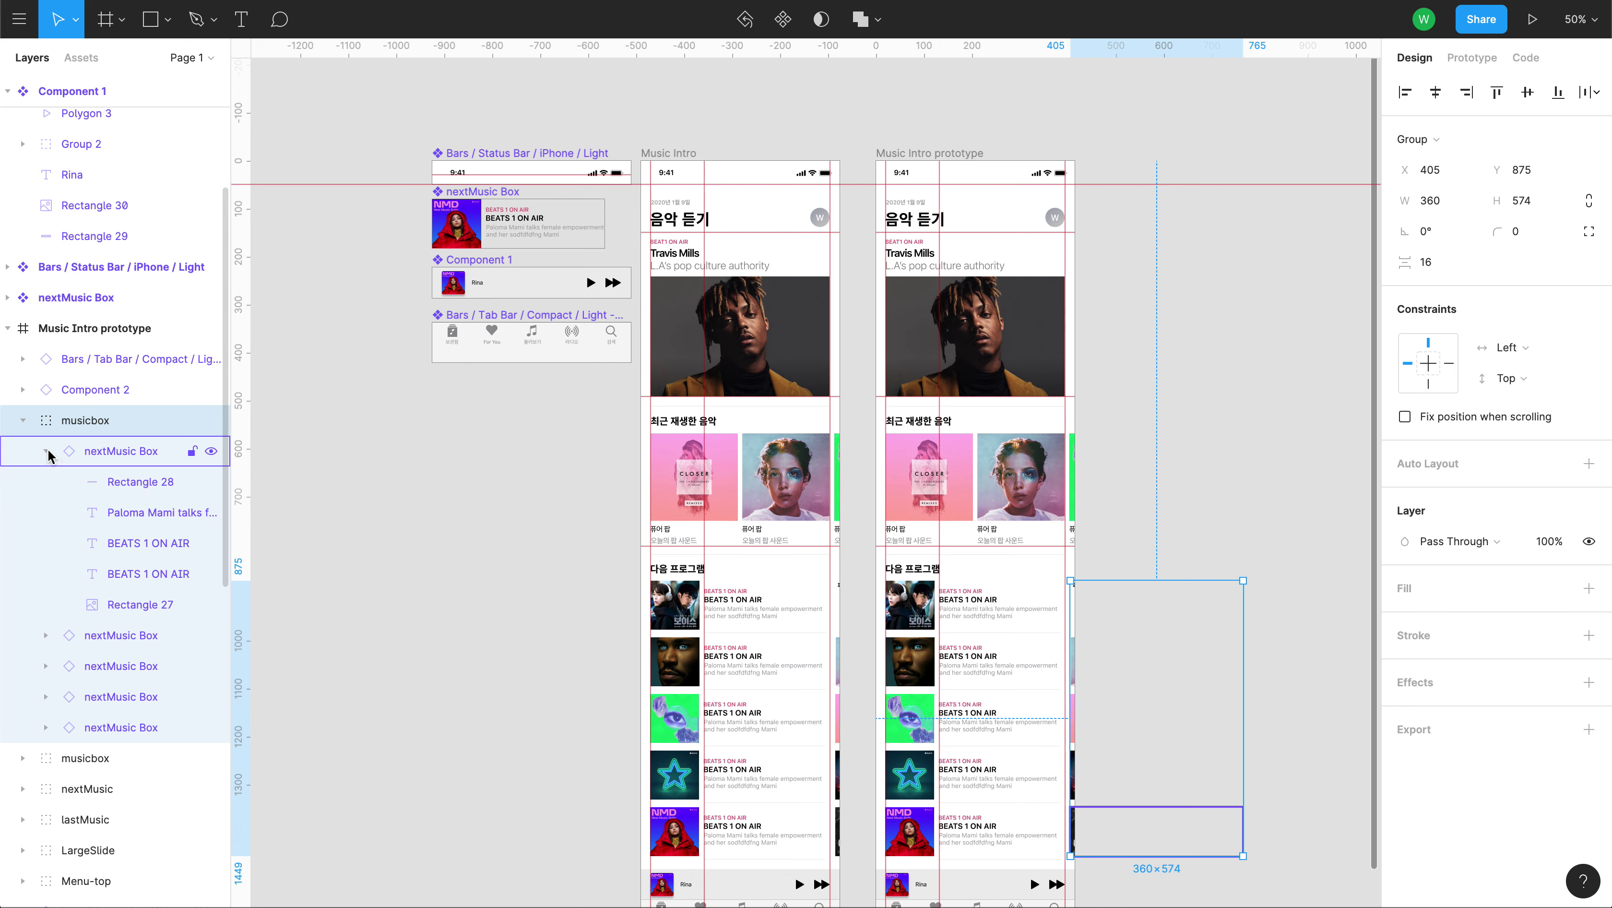
{"action": "left_click", "coordinate": [45, 452]}
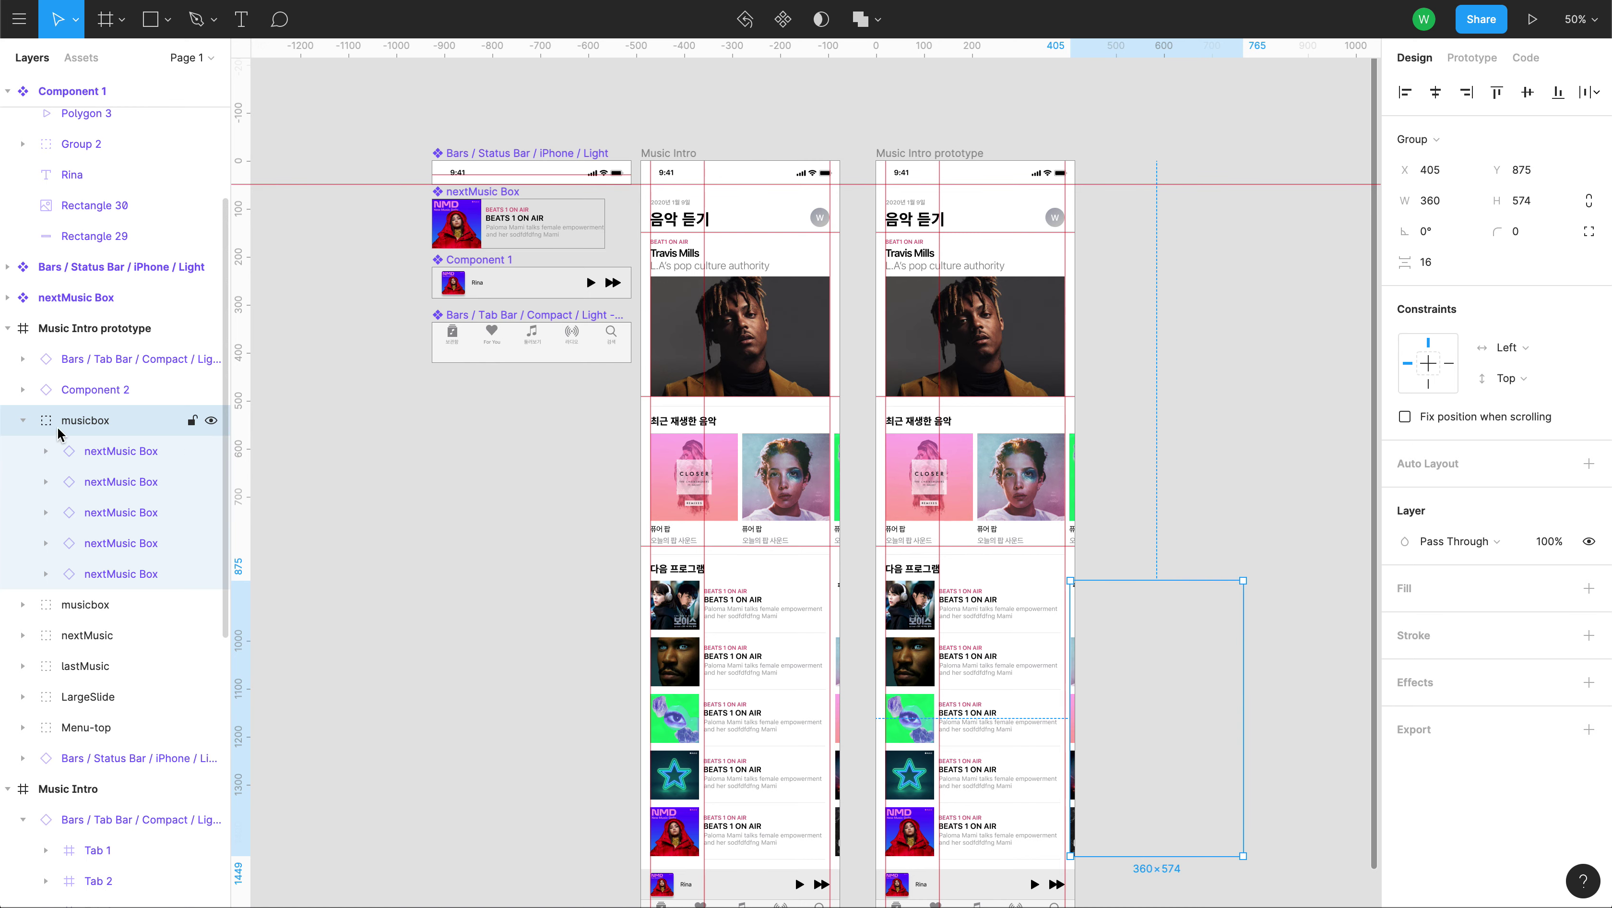
{"action": "left_click", "coordinate": [23, 421]}
Delete the Music Intro prototype frame and launch the prototype presentation.
{"action": "left_click", "coordinate": [44, 328]}
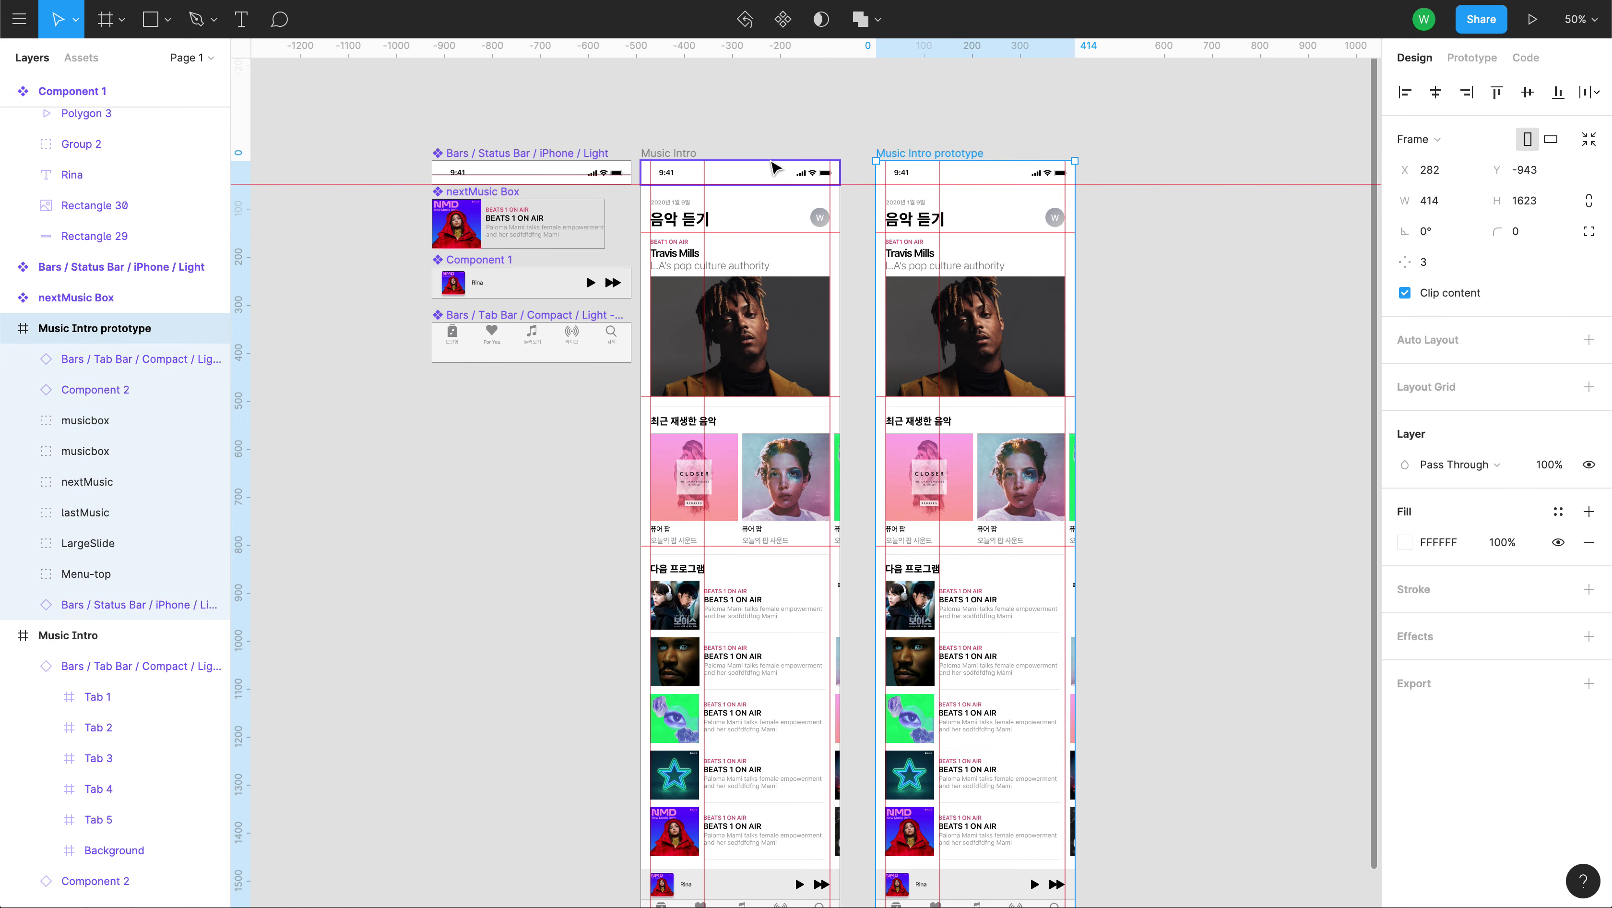
{"action": "key", "text": "Delete"}
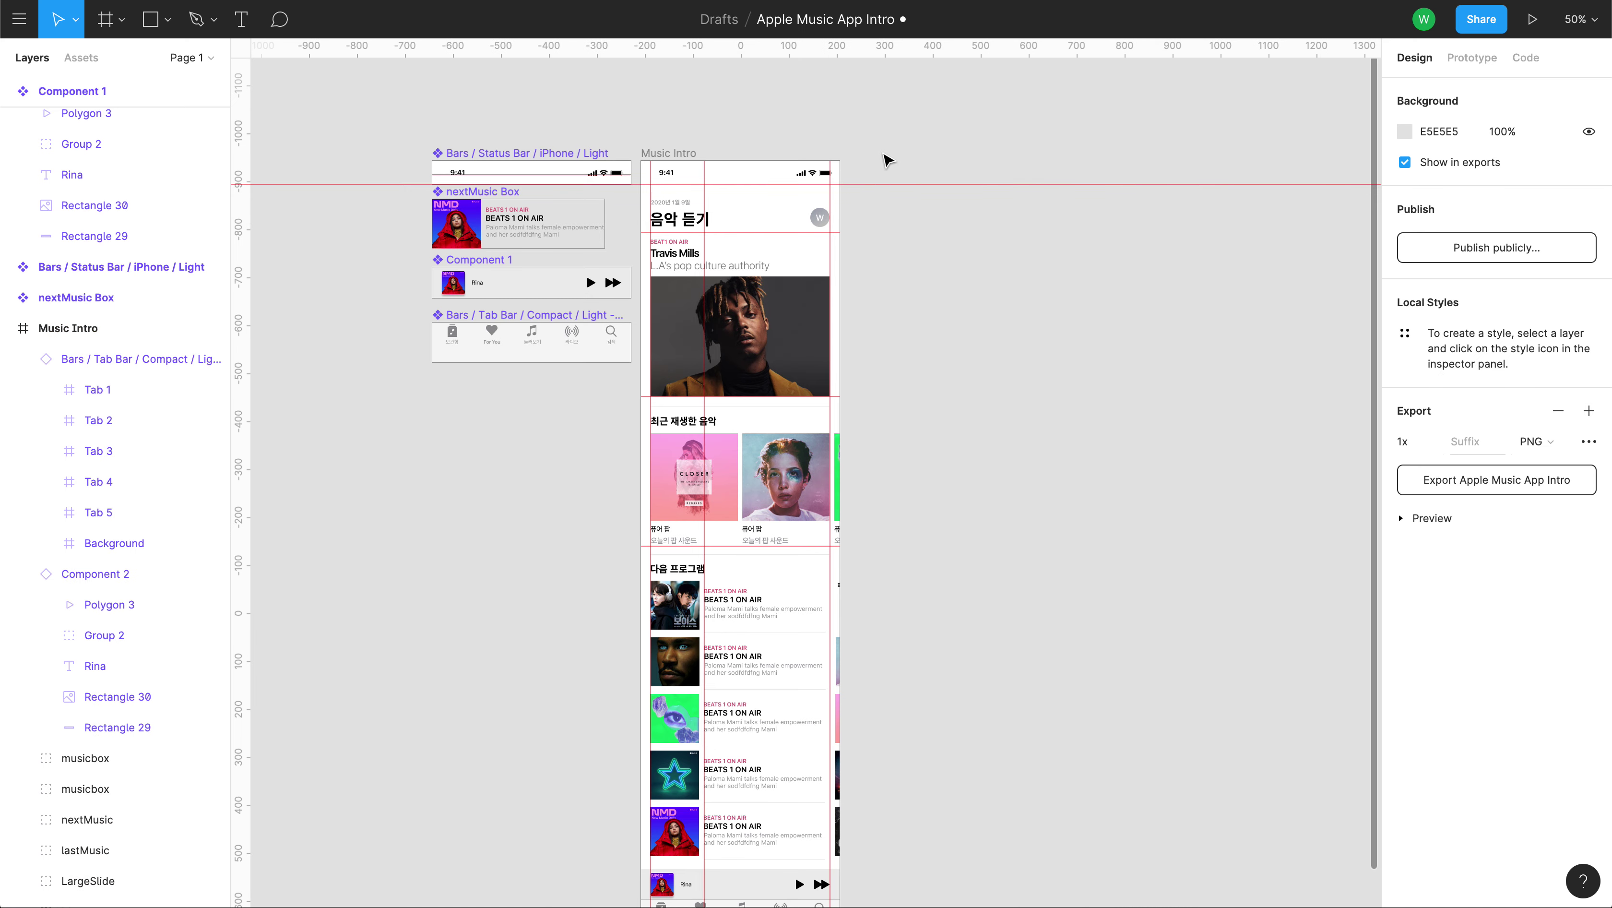
{"action": "scroll", "coordinate": [930, 367], "scroll_direction": "down", "scroll_amount": 5}
{"action": "left_click_drag", "start_coordinate": [929, 368], "coordinate": [928, 459]}
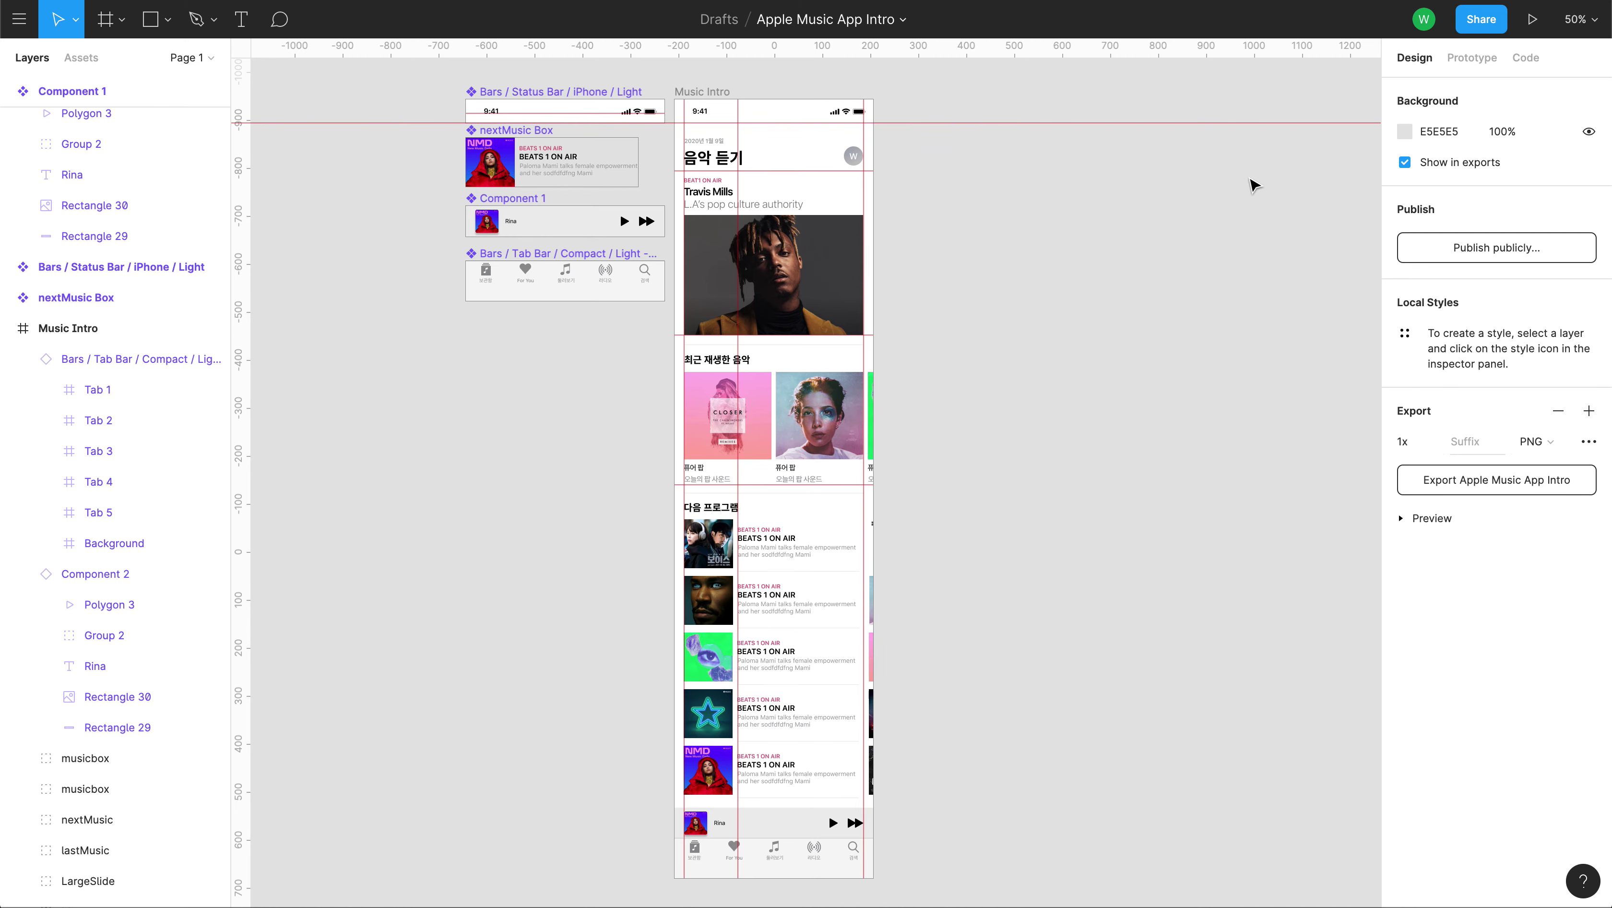
{"action": "left_click", "coordinate": [1533, 20]}
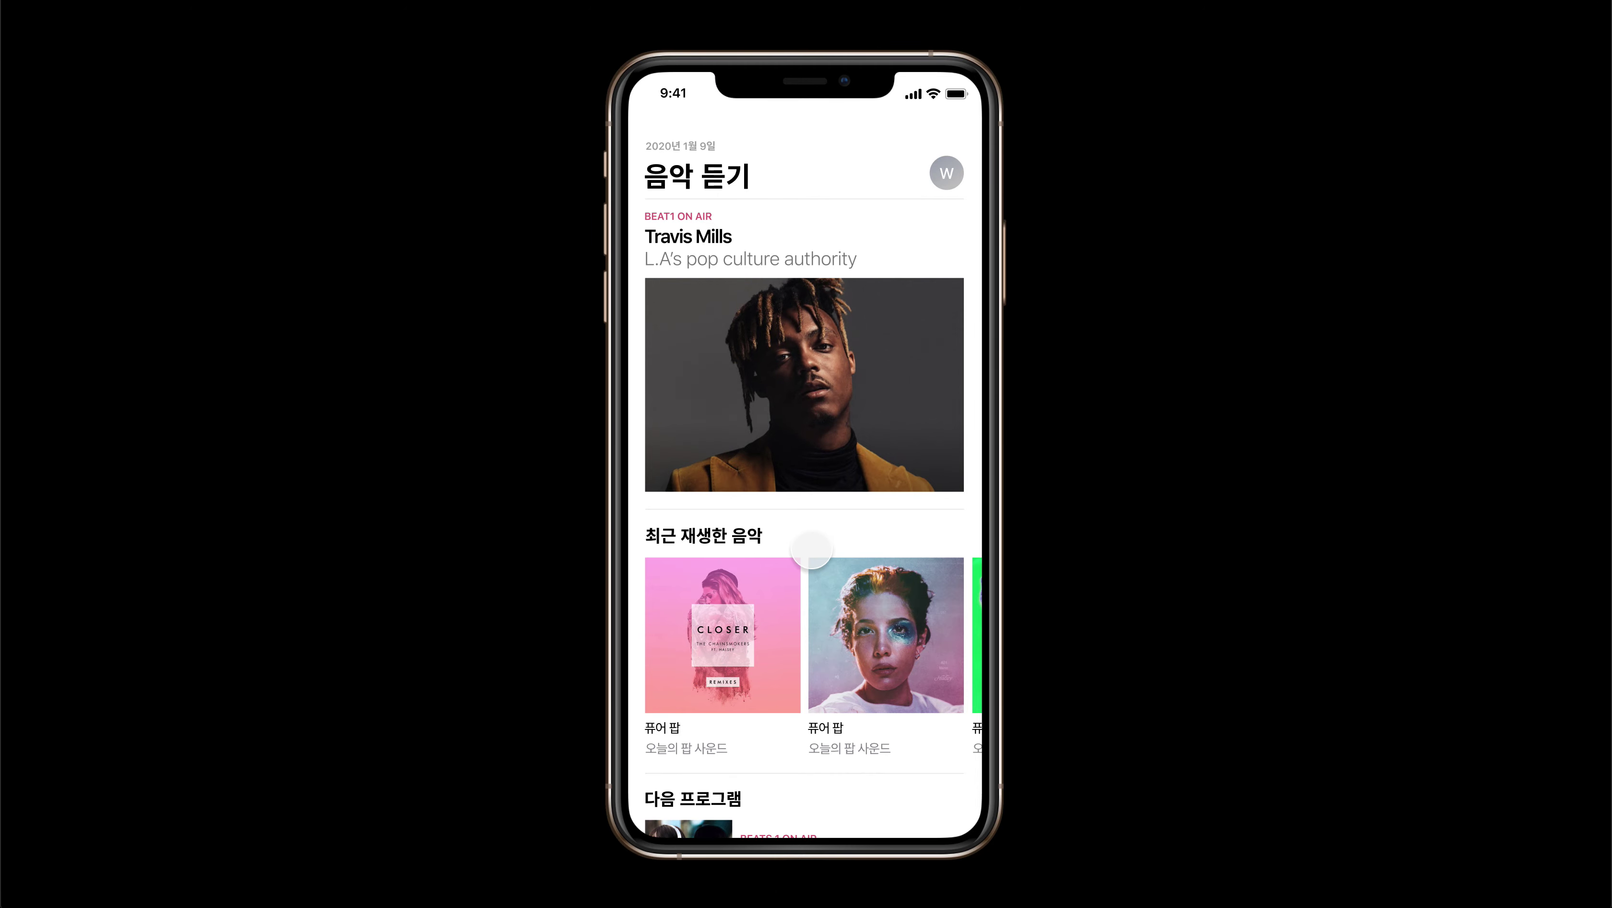
Scroll the phone screen between the 음악 듣기 header and 다음 프로그램 list, then close the presentation.
{"action": "scroll", "coordinate": [814, 546], "scroll_direction": "down", "scroll_amount": 4}
{"action": "scroll", "coordinate": [811, 551], "scroll_direction": "down", "scroll_amount": 7}
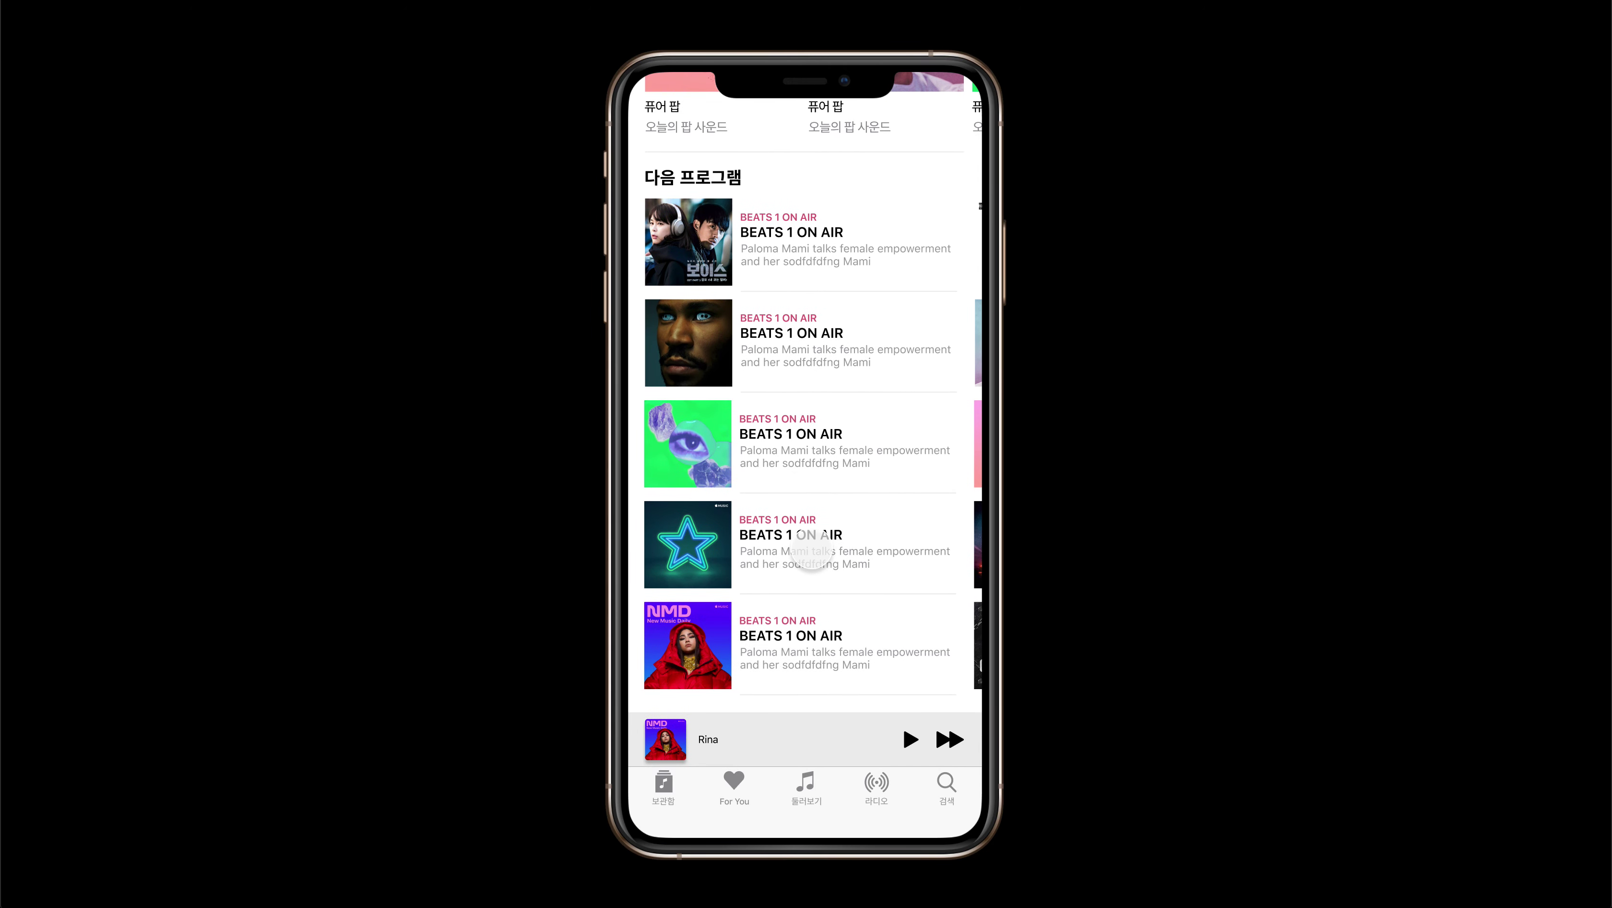
{"action": "scroll", "coordinate": [811, 550], "scroll_direction": "up", "scroll_amount": 11}
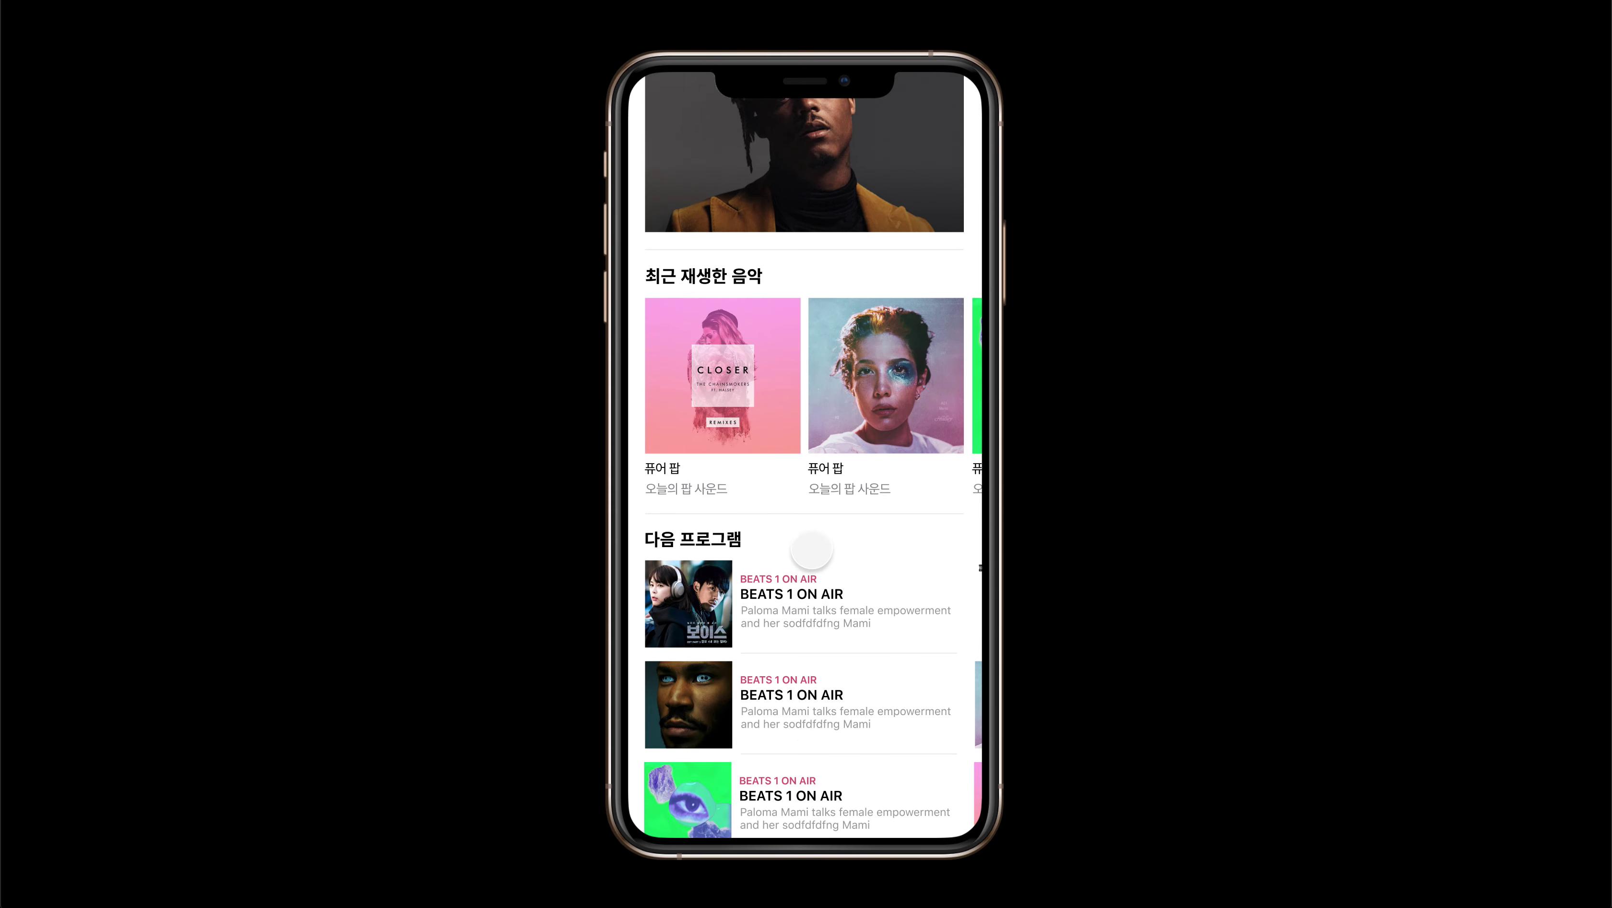
{"action": "scroll", "coordinate": [811, 549], "scroll_direction": "down", "scroll_amount": 11}
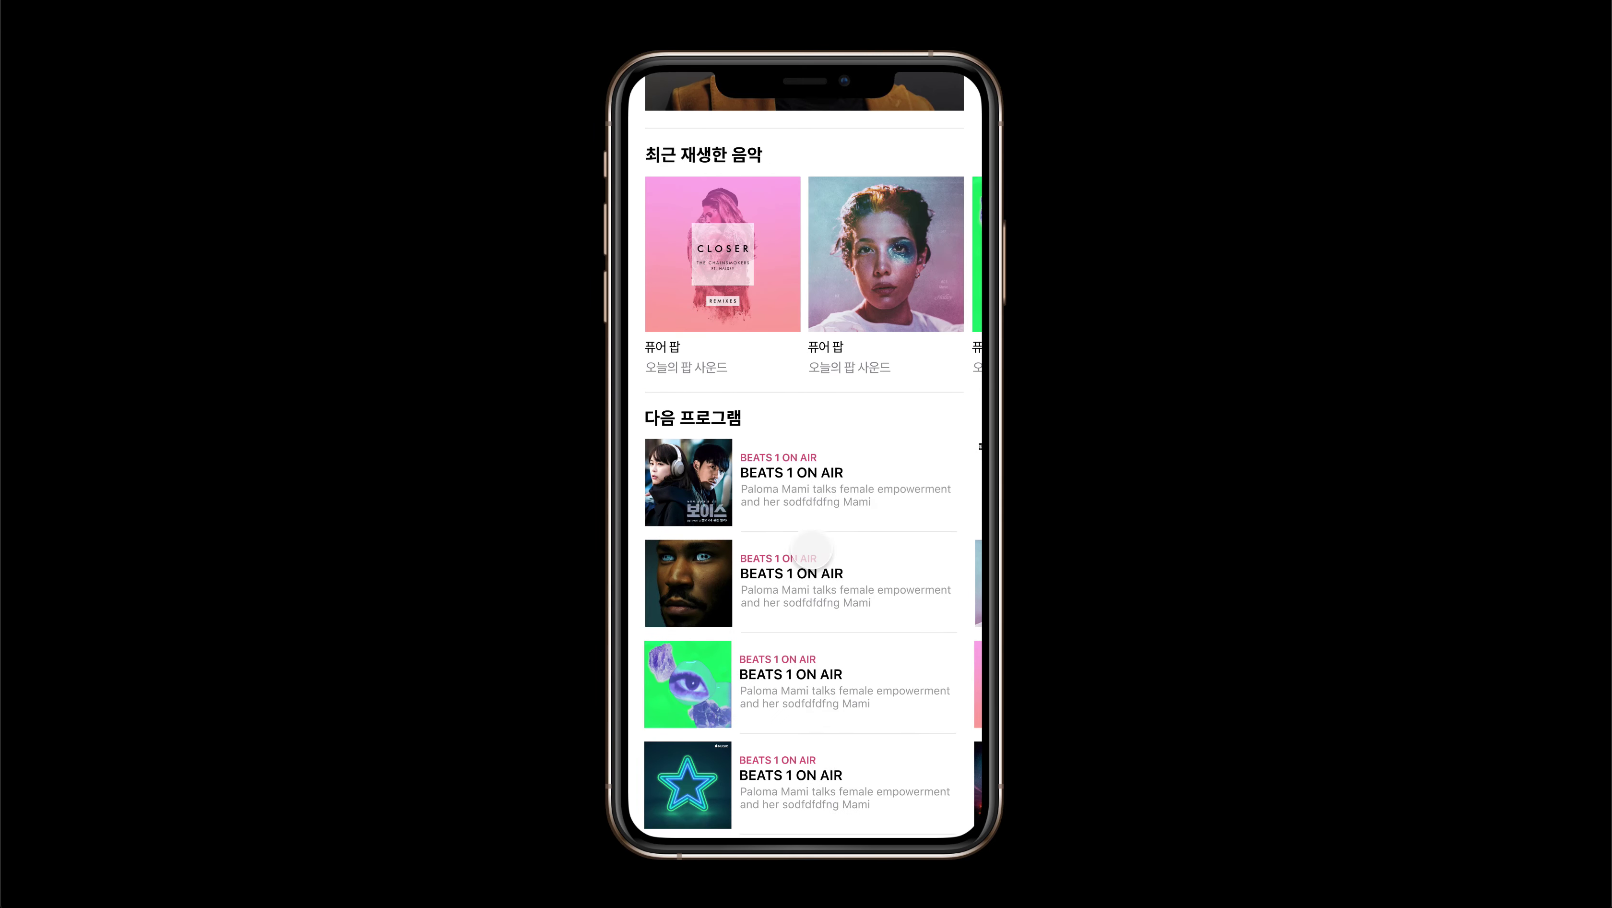
{"action": "scroll", "coordinate": [811, 551], "scroll_direction": "up", "scroll_amount": 11}
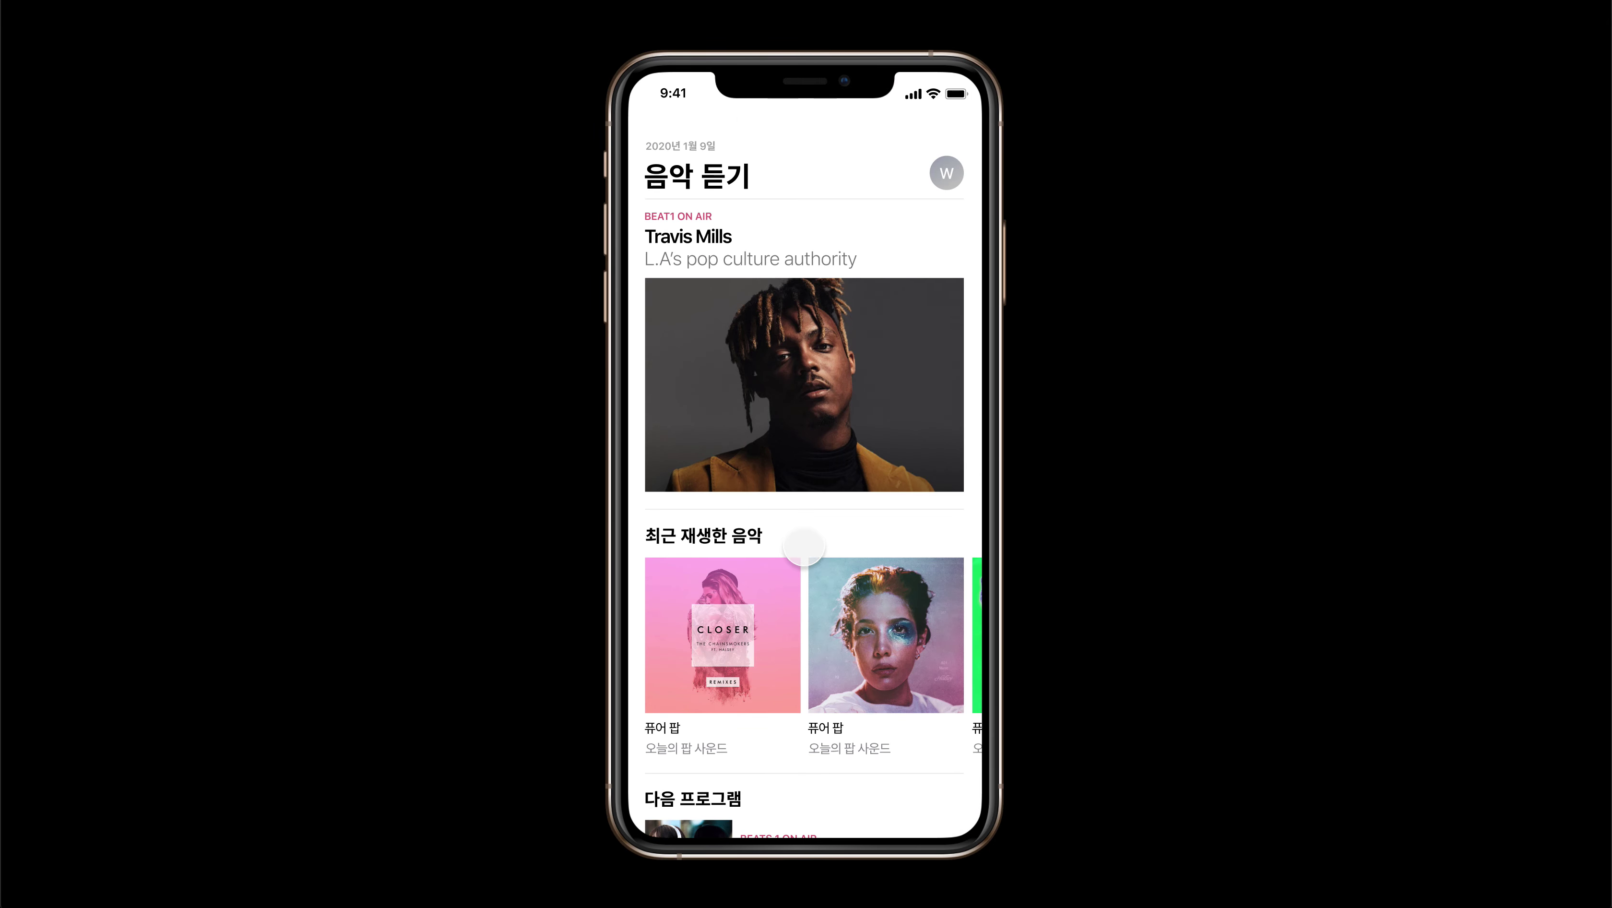
{"action": "scroll", "coordinate": [804, 421], "scroll_direction": "down", "scroll_amount": 11}
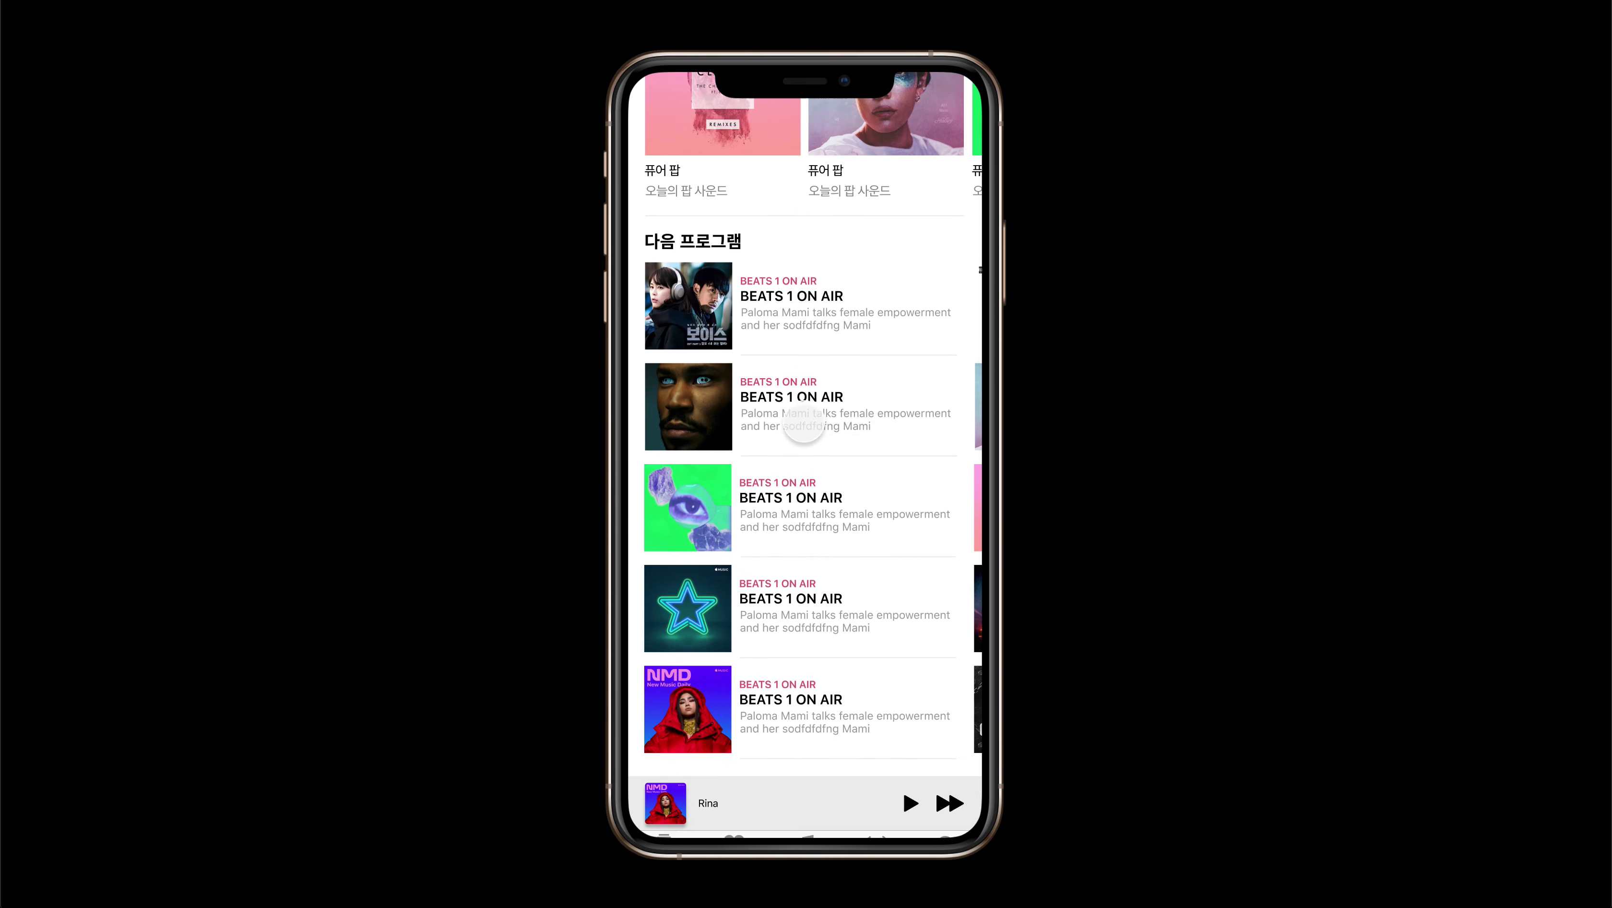
{"action": "scroll", "coordinate": [801, 489], "scroll_direction": "up", "scroll_amount": 11}
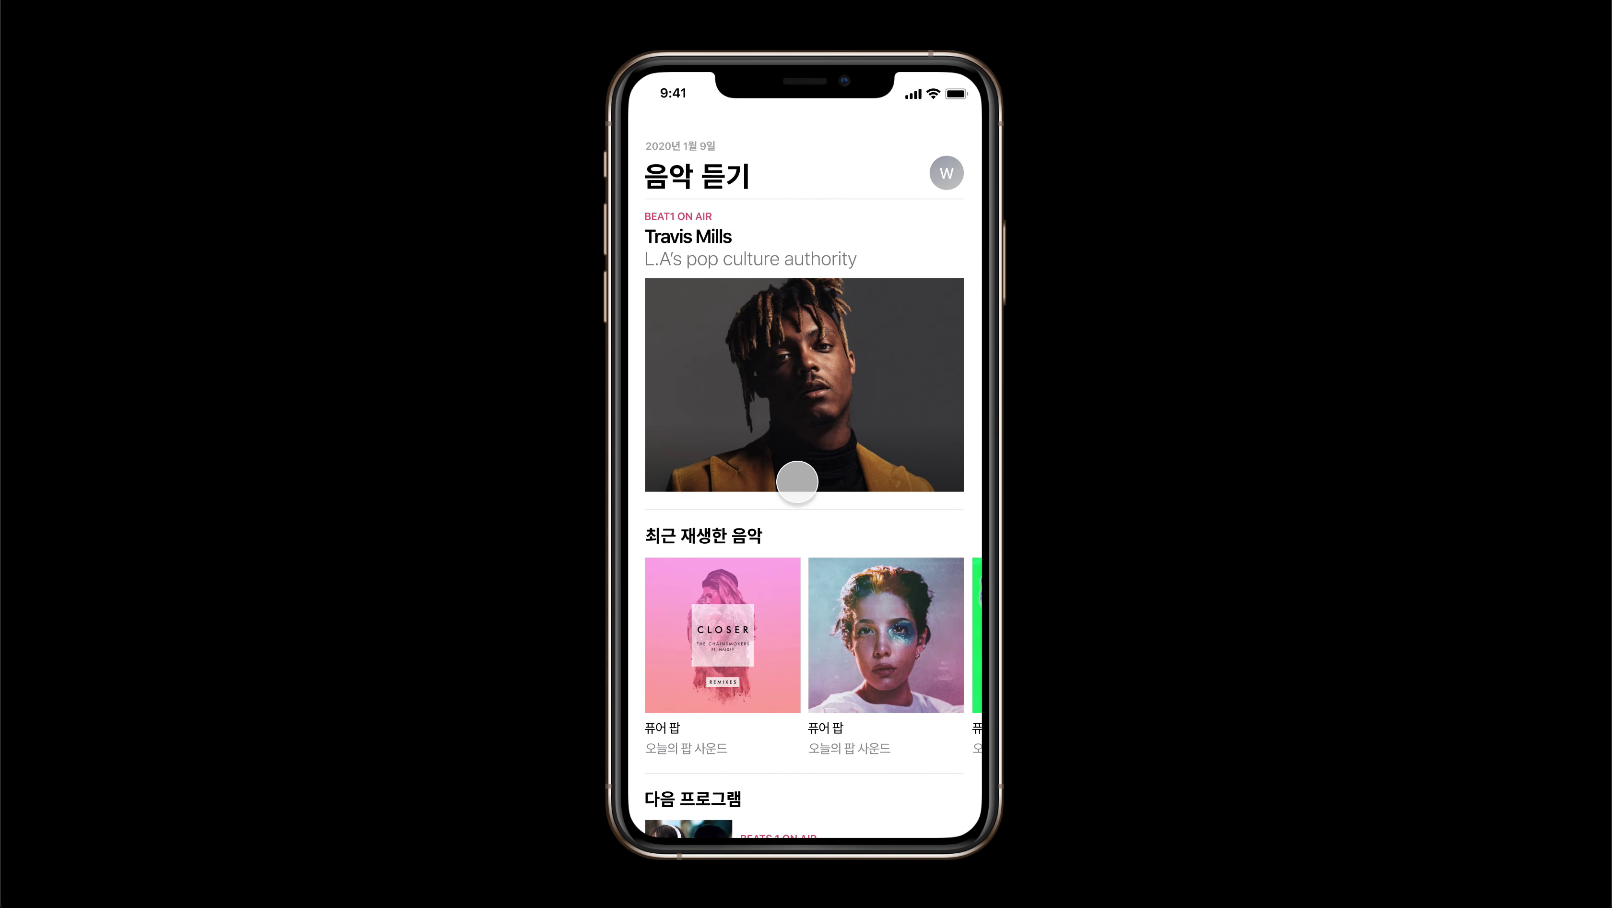
{"action": "scroll", "coordinate": [782, 325], "scroll_direction": "down", "scroll_amount": 11}
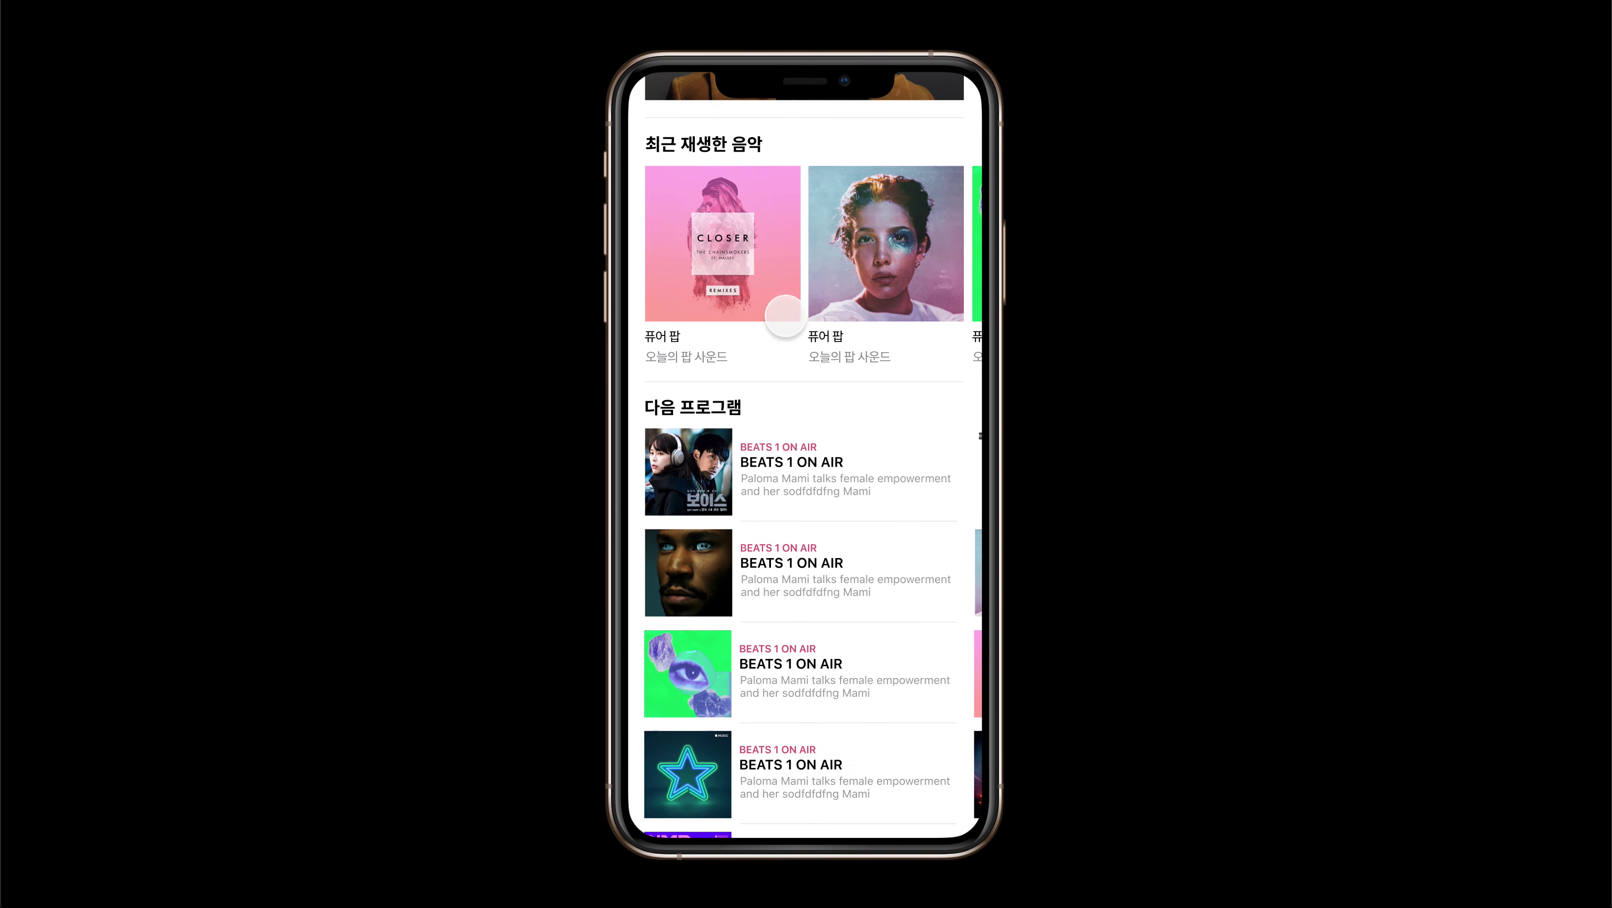
{"action": "scroll", "coordinate": [786, 315], "scroll_direction": "up", "scroll_amount": 11}
{"action": "scroll", "coordinate": [786, 315], "scroll_direction": "down", "scroll_amount": 11}
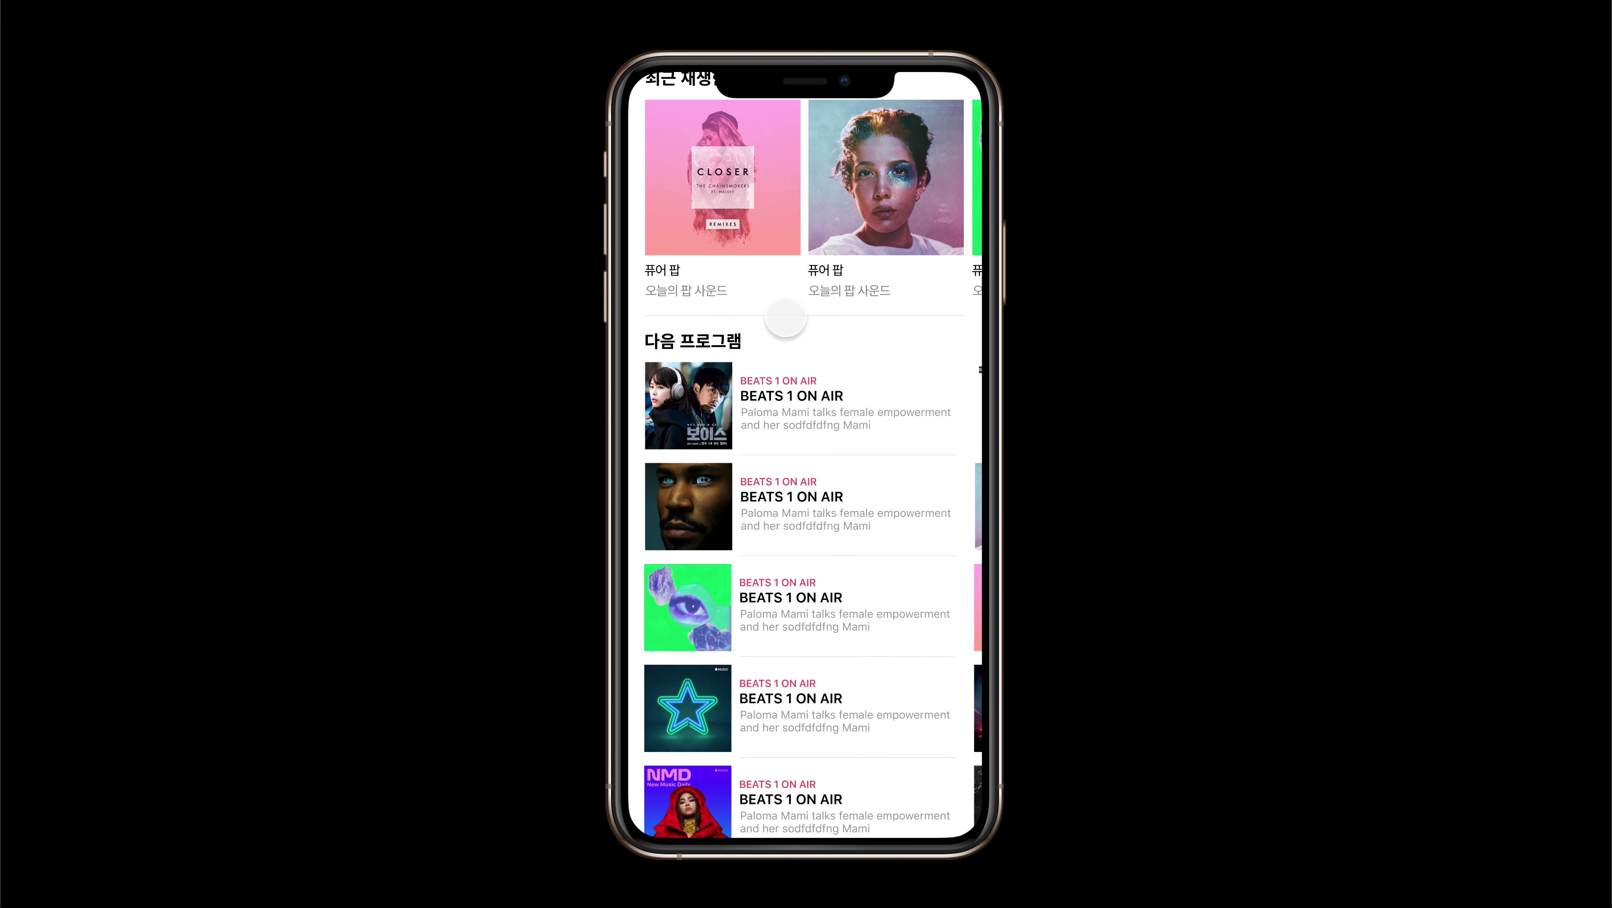
{"action": "scroll", "coordinate": [786, 318], "scroll_direction": "up", "scroll_amount": 11}
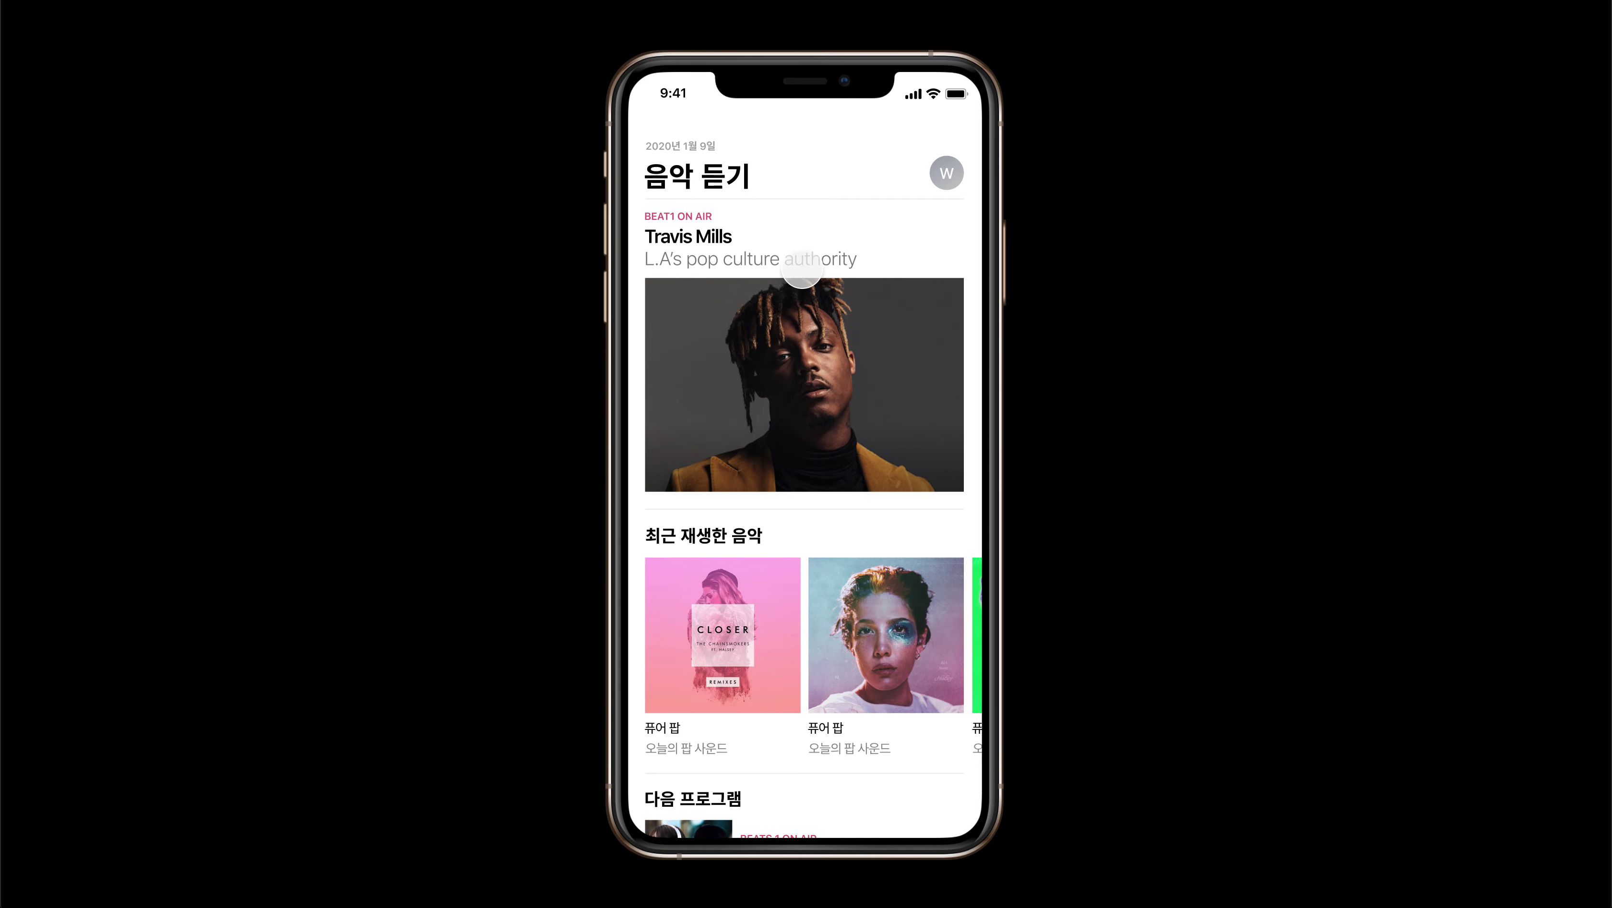
{"action": "mouse_move", "coordinate": [657, 7]}
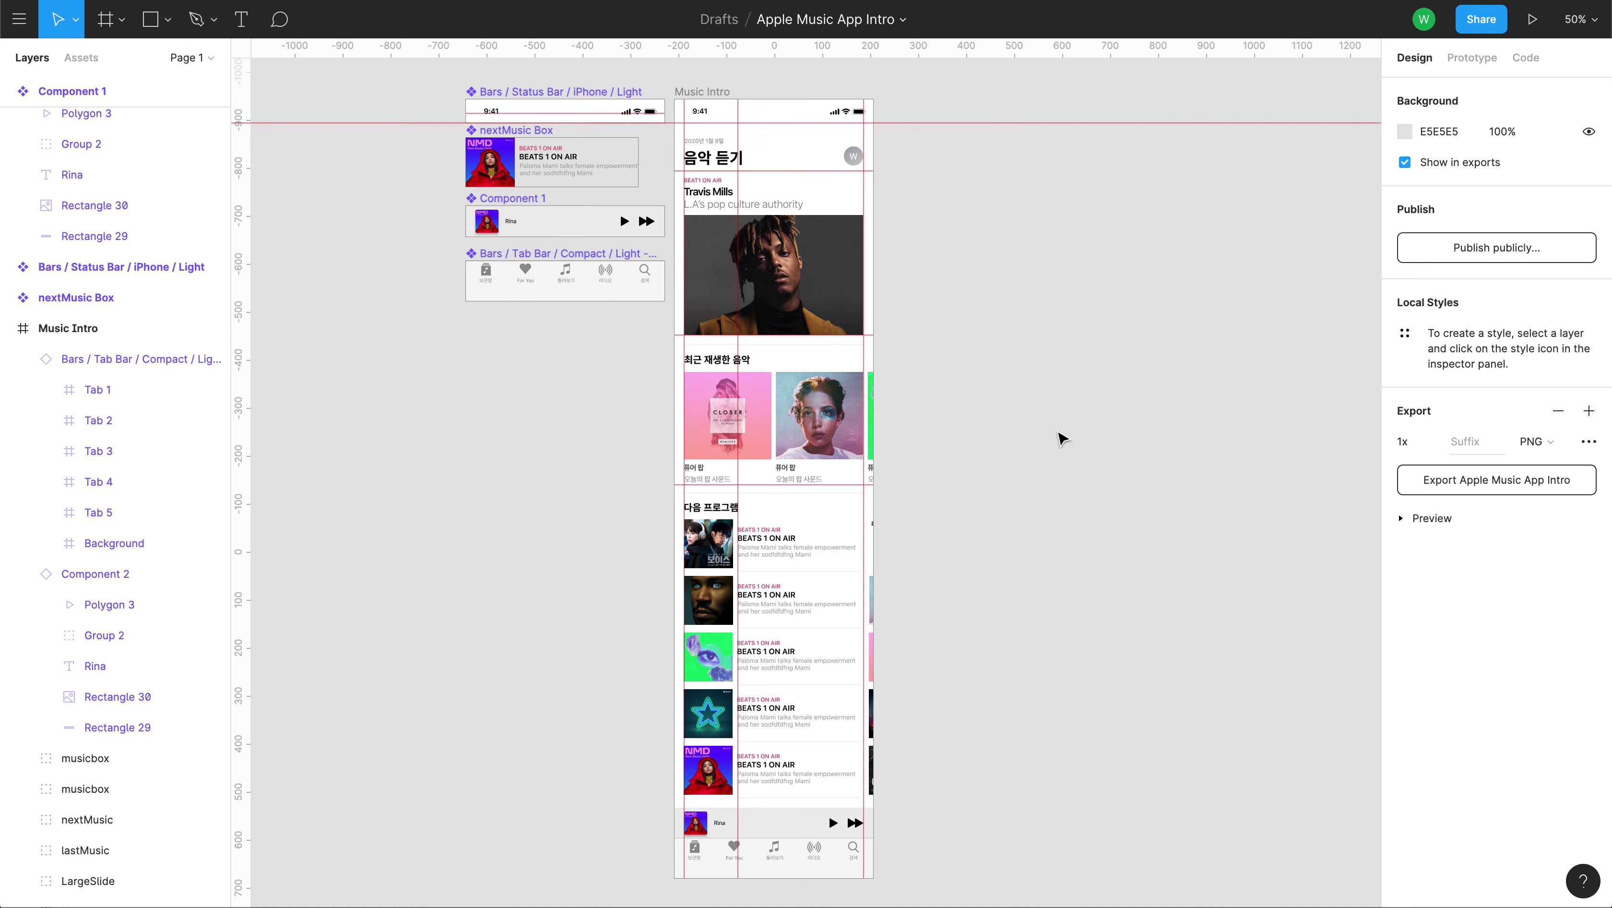
Pan and nudge the canvas to reposition the frames in view.
{"action": "left_click_drag", "start_coordinate": [1011, 464], "coordinate": [1058, 500]}
{"action": "scroll", "coordinate": [1088, 348], "scroll_direction": "up", "scroll_amount": 2}
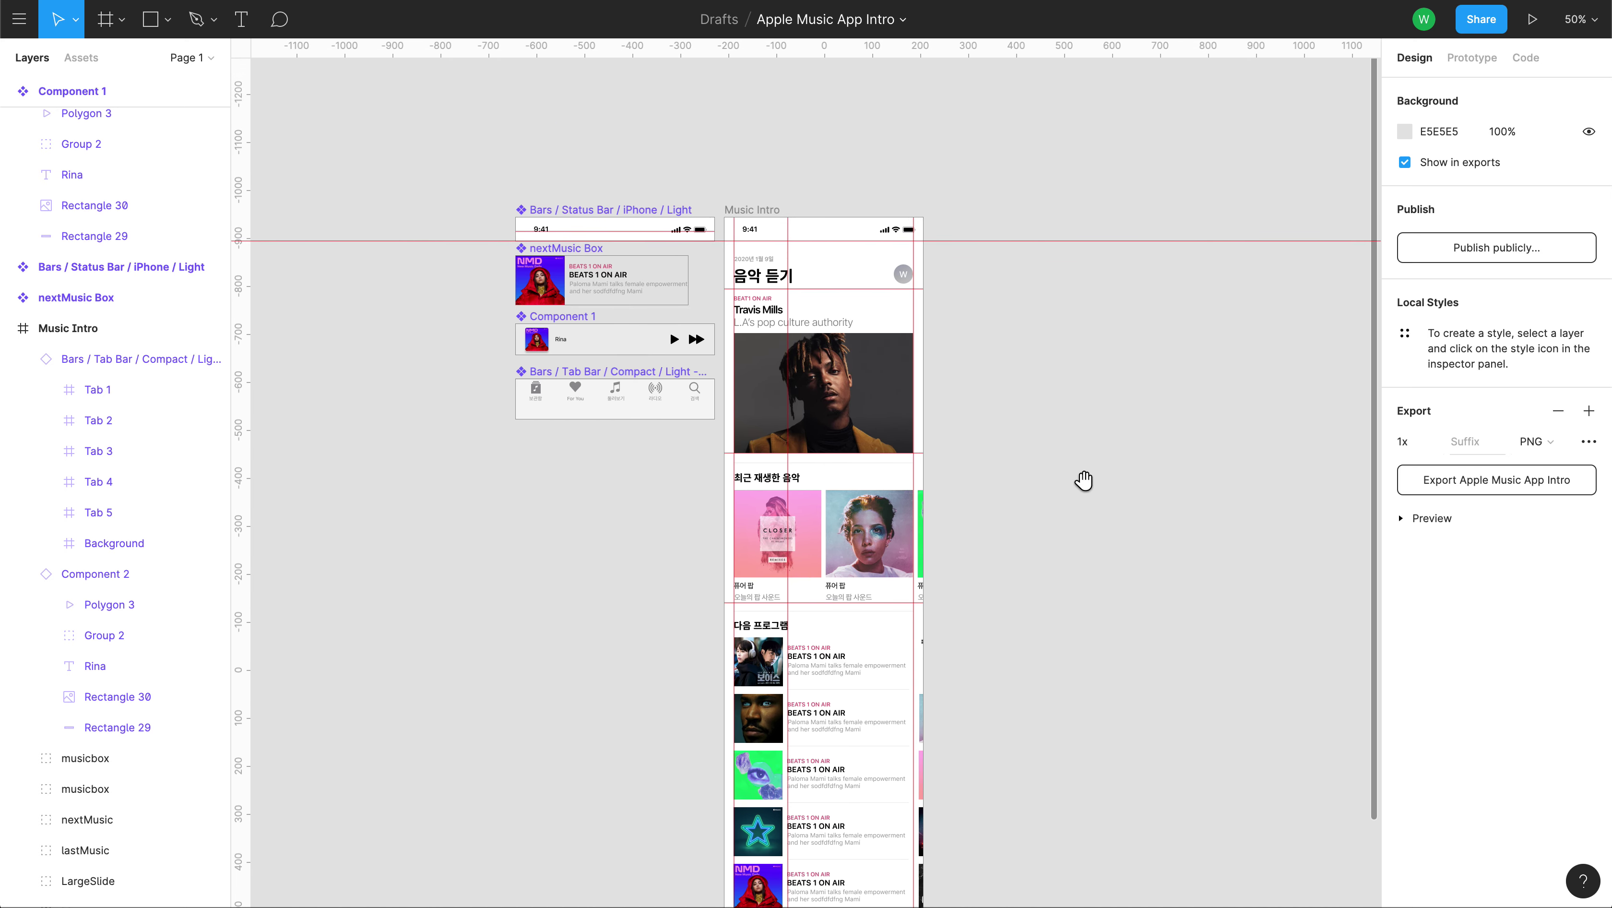
{"action": "scroll", "coordinate": [1084, 479], "scroll_direction": "down", "scroll_amount": 3}
{"action": "scroll", "coordinate": [1083, 479], "scroll_direction": "left", "scroll_amount": 2}
{"action": "left_click_drag", "start_coordinate": [1224, 346], "coordinate": [1197, 348]}
{"action": "left_click_drag", "start_coordinate": [1075, 424], "coordinate": [1101, 421]}
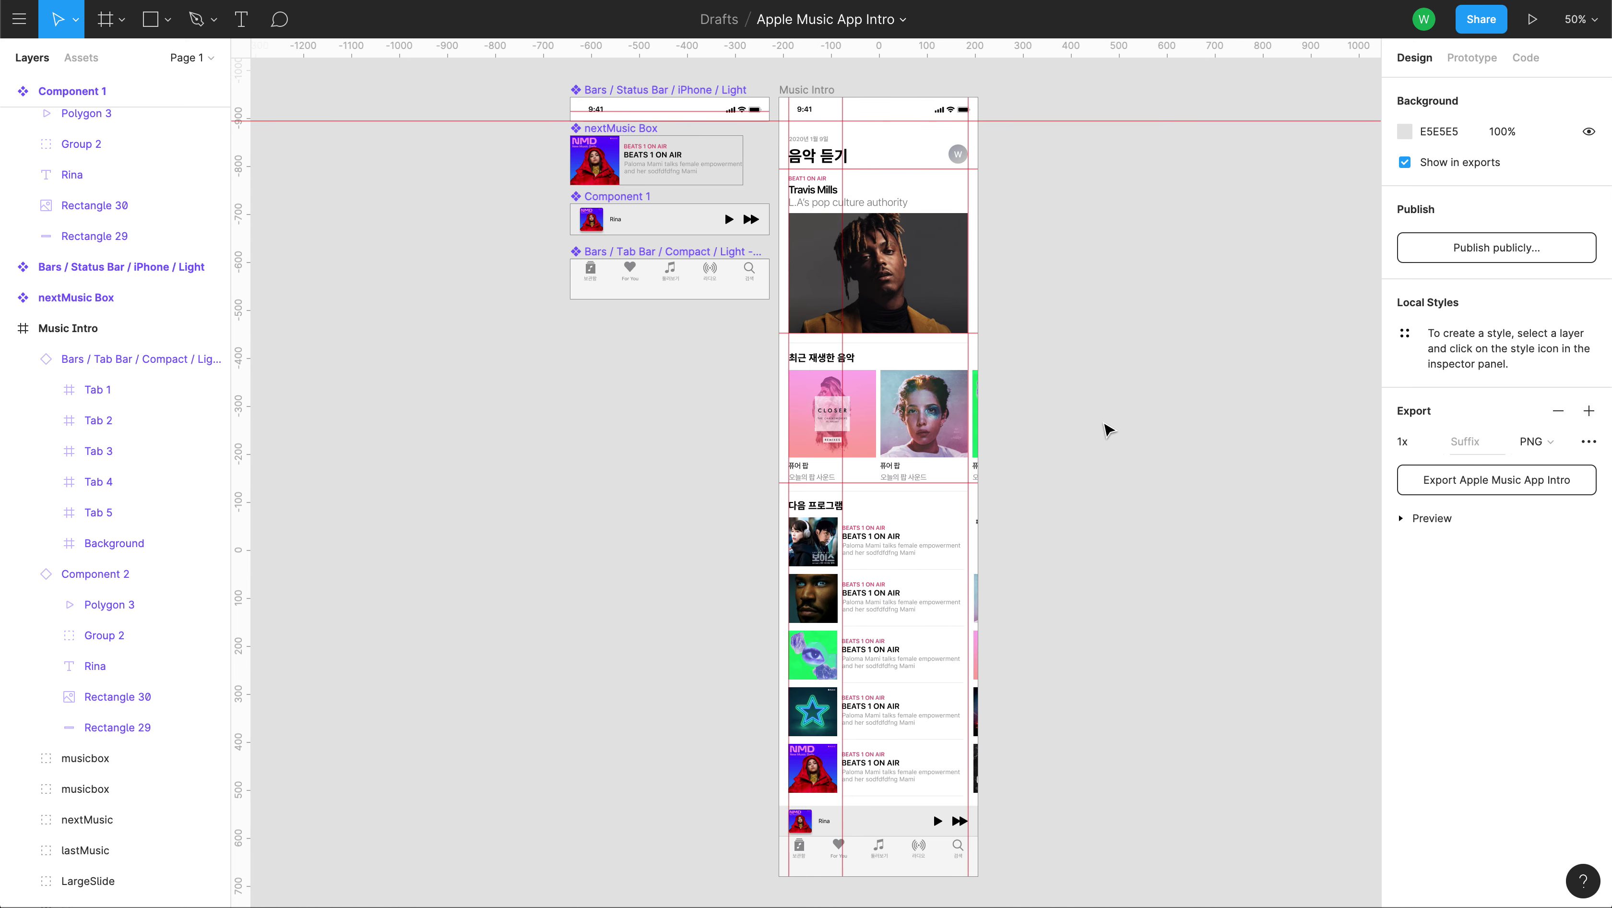
{"action": "left_click_drag", "start_coordinate": [1015, 277], "coordinate": [1041, 340]}
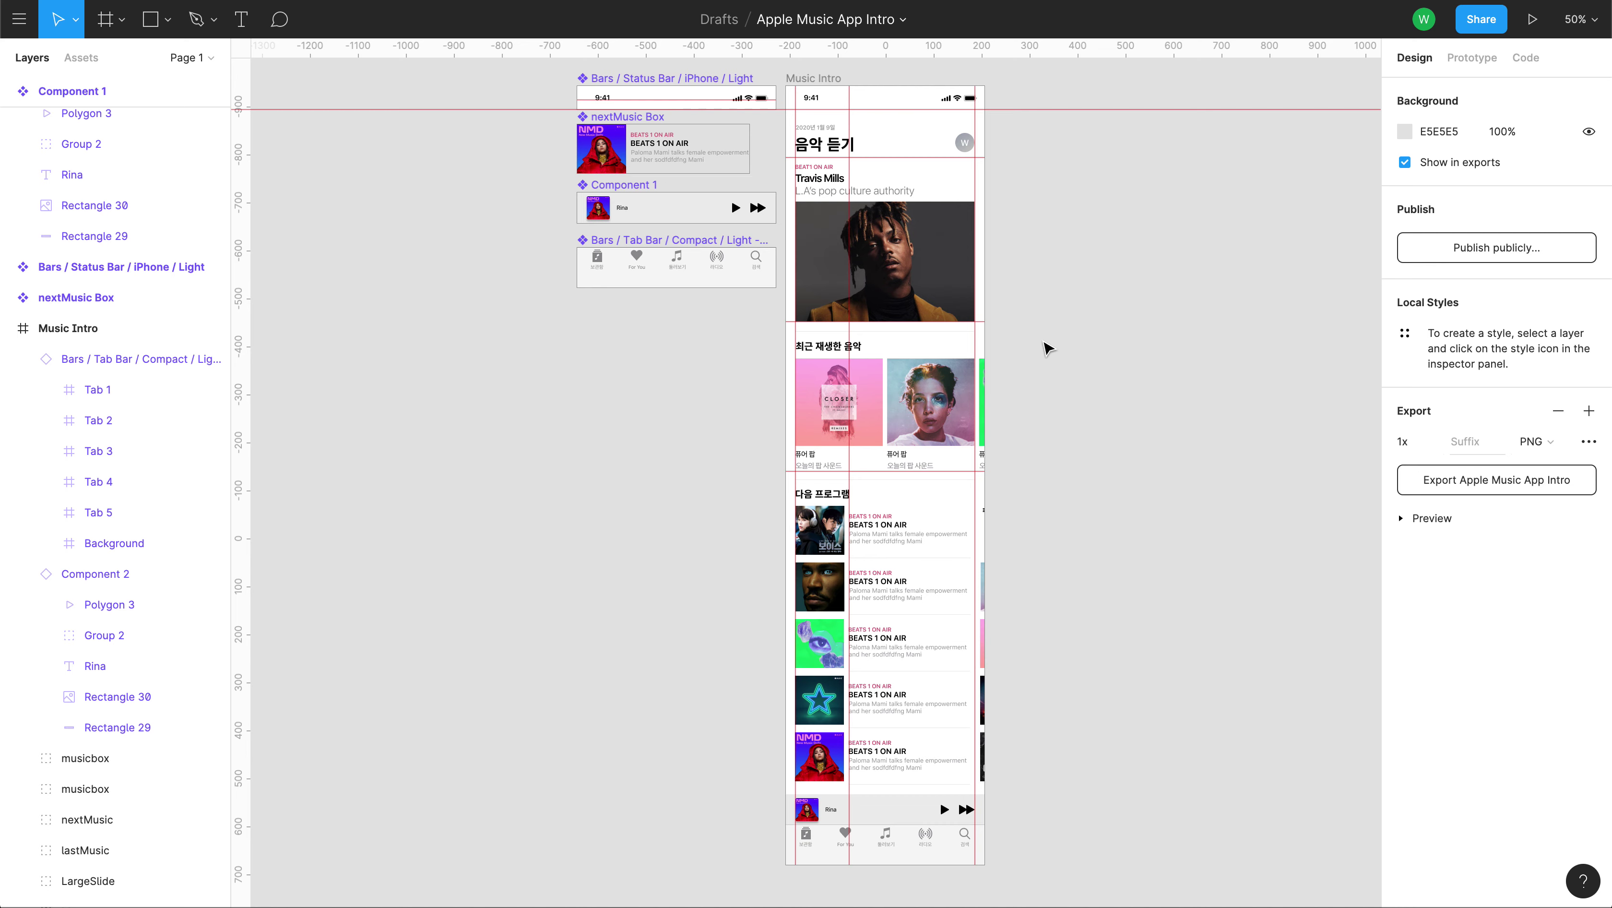
Collapse Music Intro, Component 1 and Tab Bar layers to top level, then present again.
{"action": "left_click", "coordinate": [7, 327]}
{"action": "left_click", "coordinate": [27, 312]}
{"action": "left_click", "coordinate": [8, 307]}
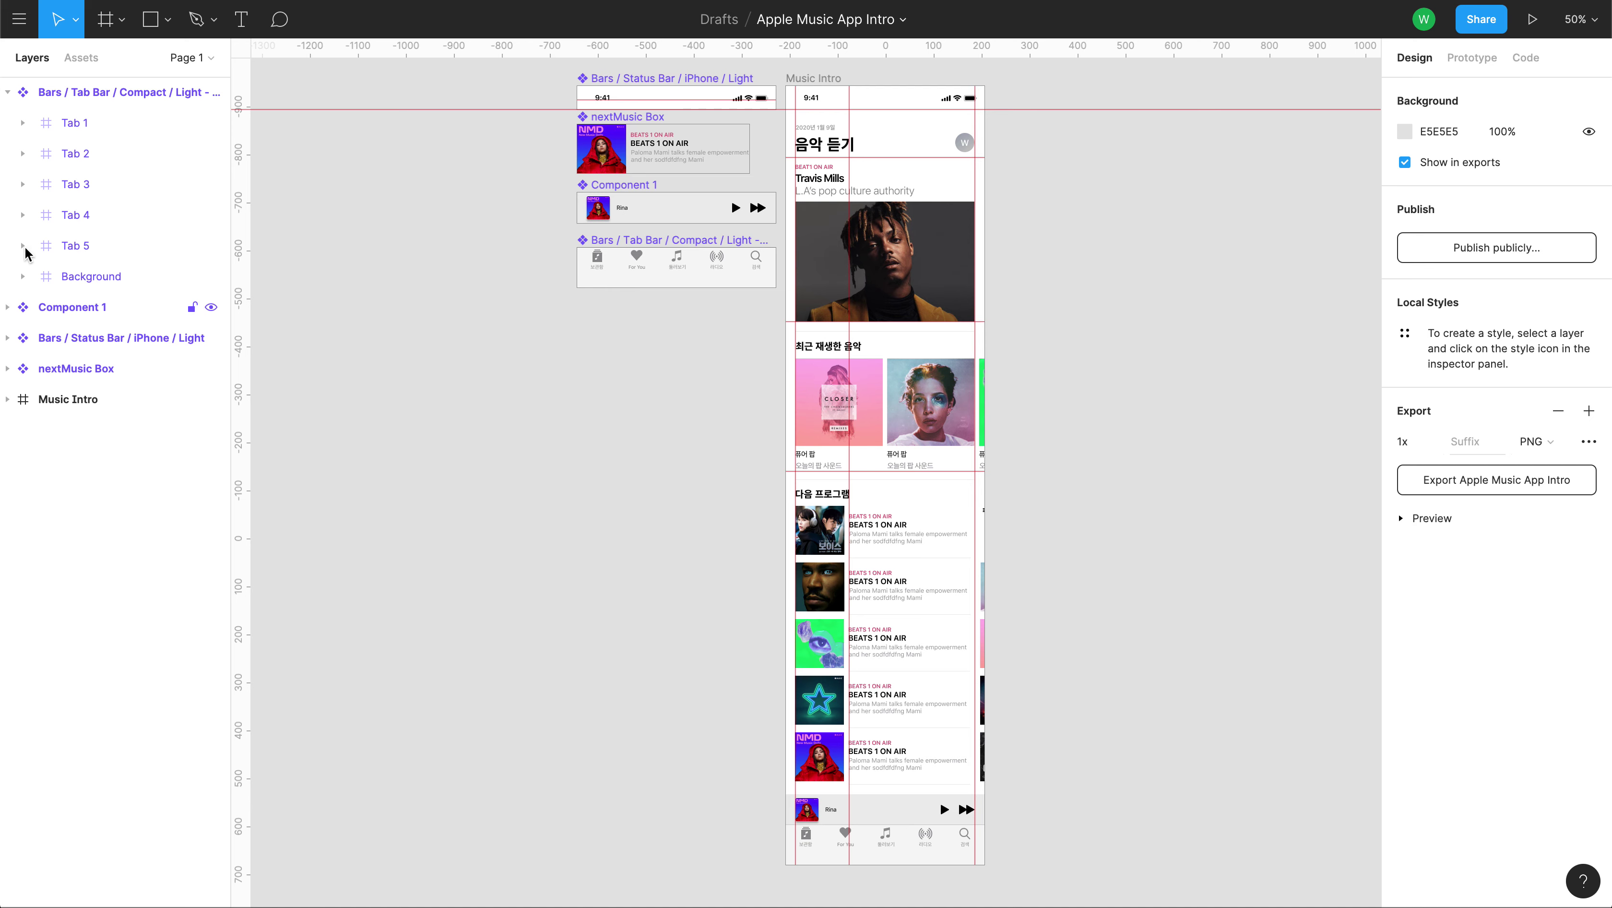
{"action": "left_click", "coordinate": [7, 92]}
{"action": "left_click", "coordinate": [33, 221]}
{"action": "key", "text": "Escape"}
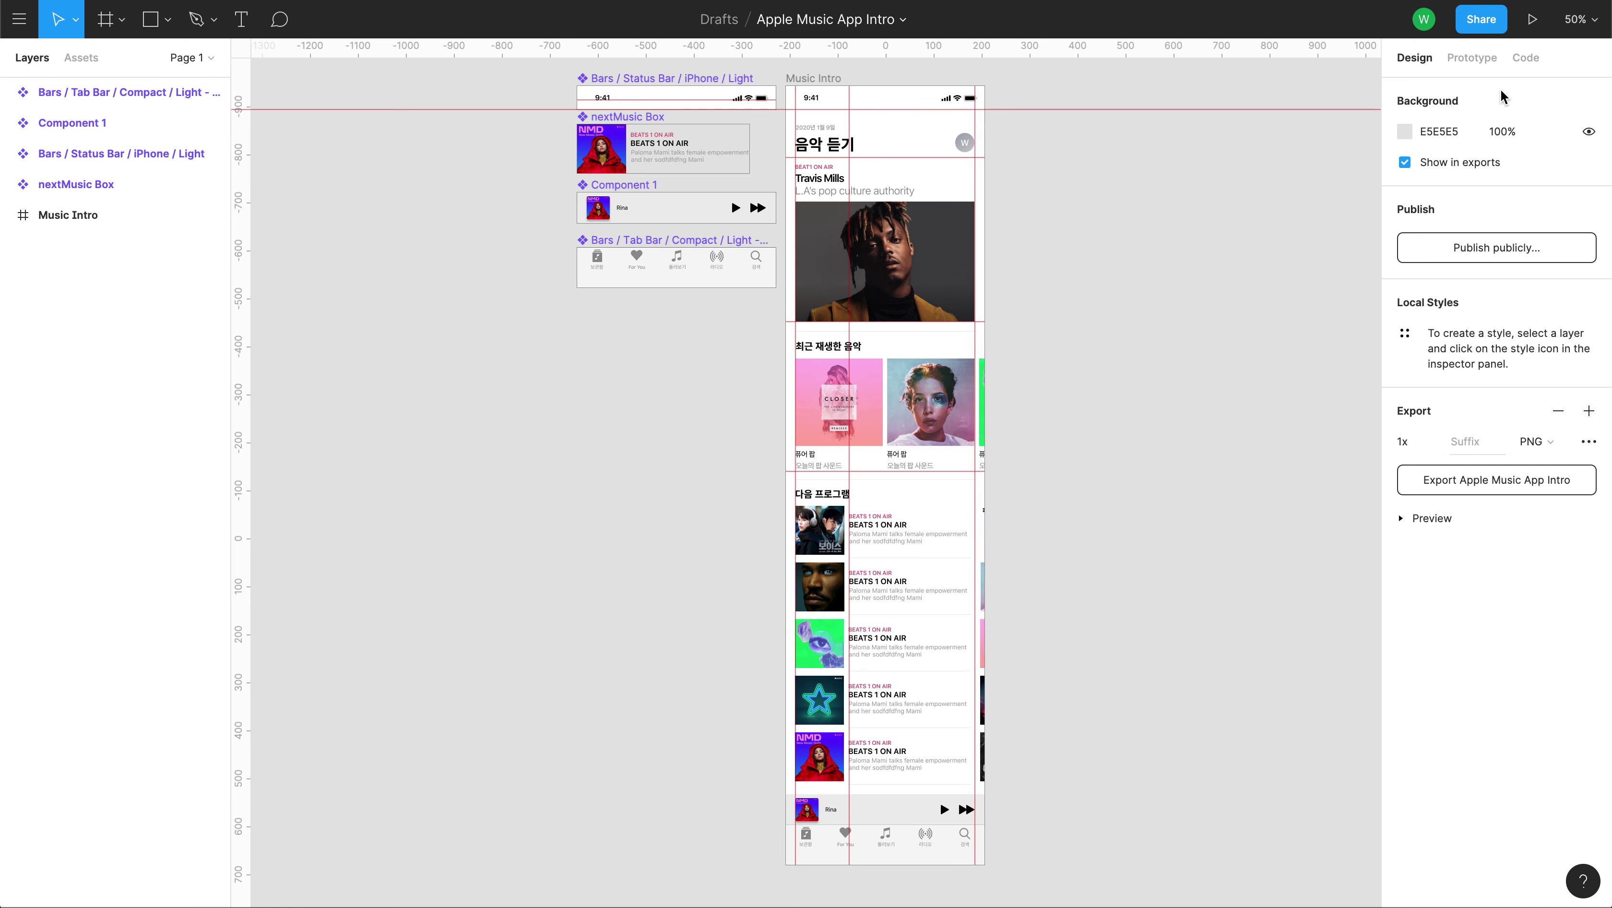
{"action": "left_click", "coordinate": [1533, 20]}
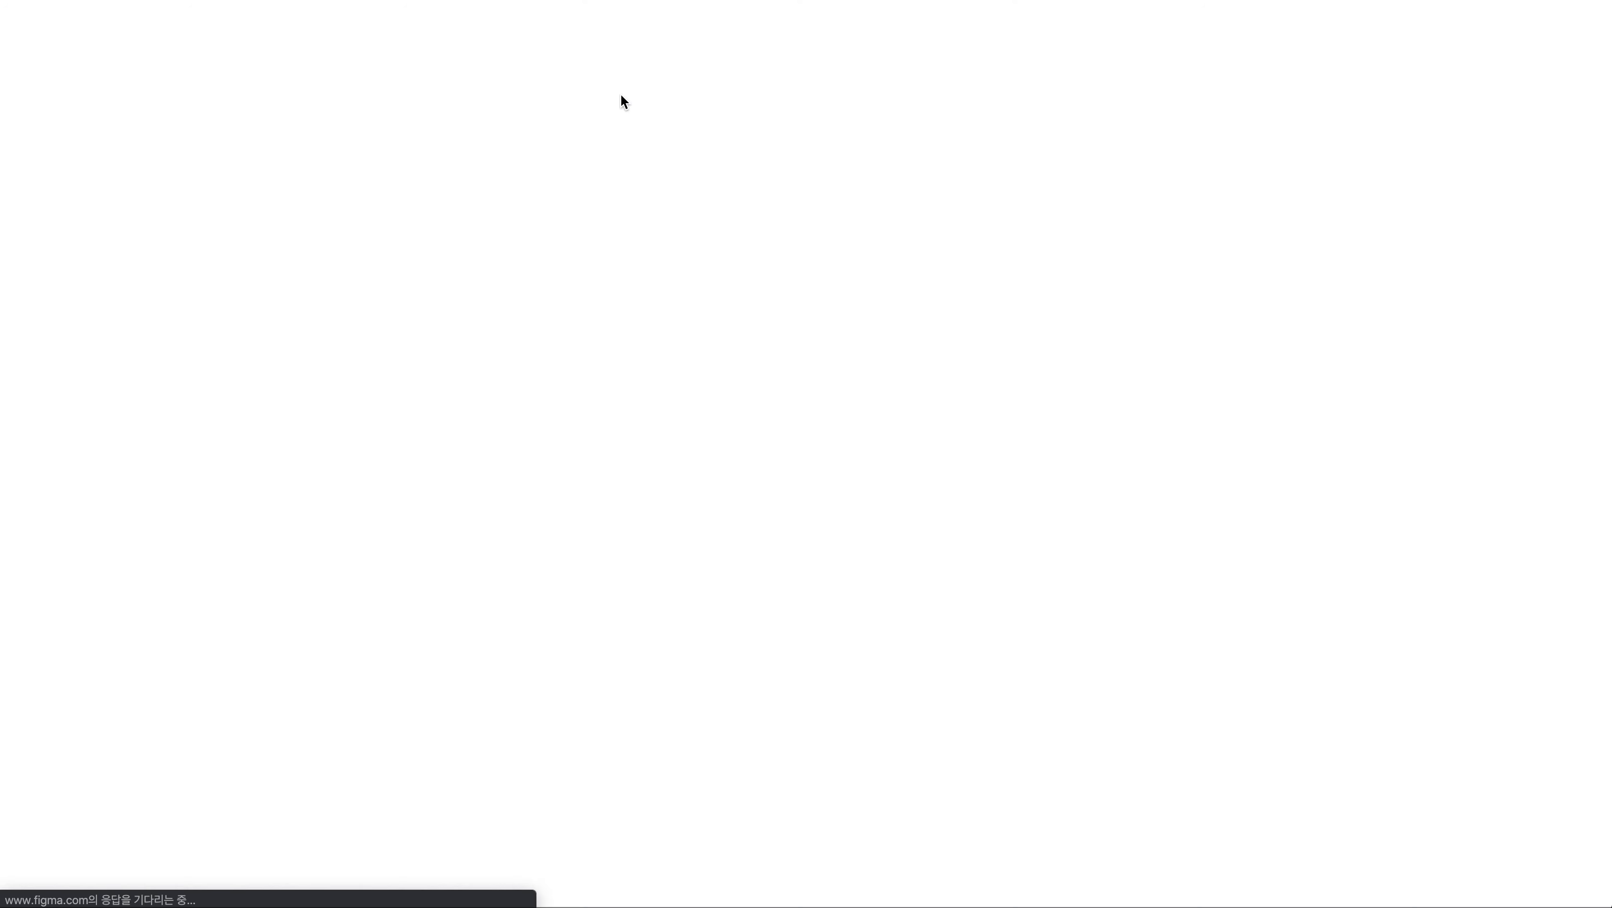
Copy the file's share link from Share and paste it into a new browser tab.
{"action": "left_click", "coordinate": [620, 0]}
{"action": "left_click", "coordinate": [1491, 25]}
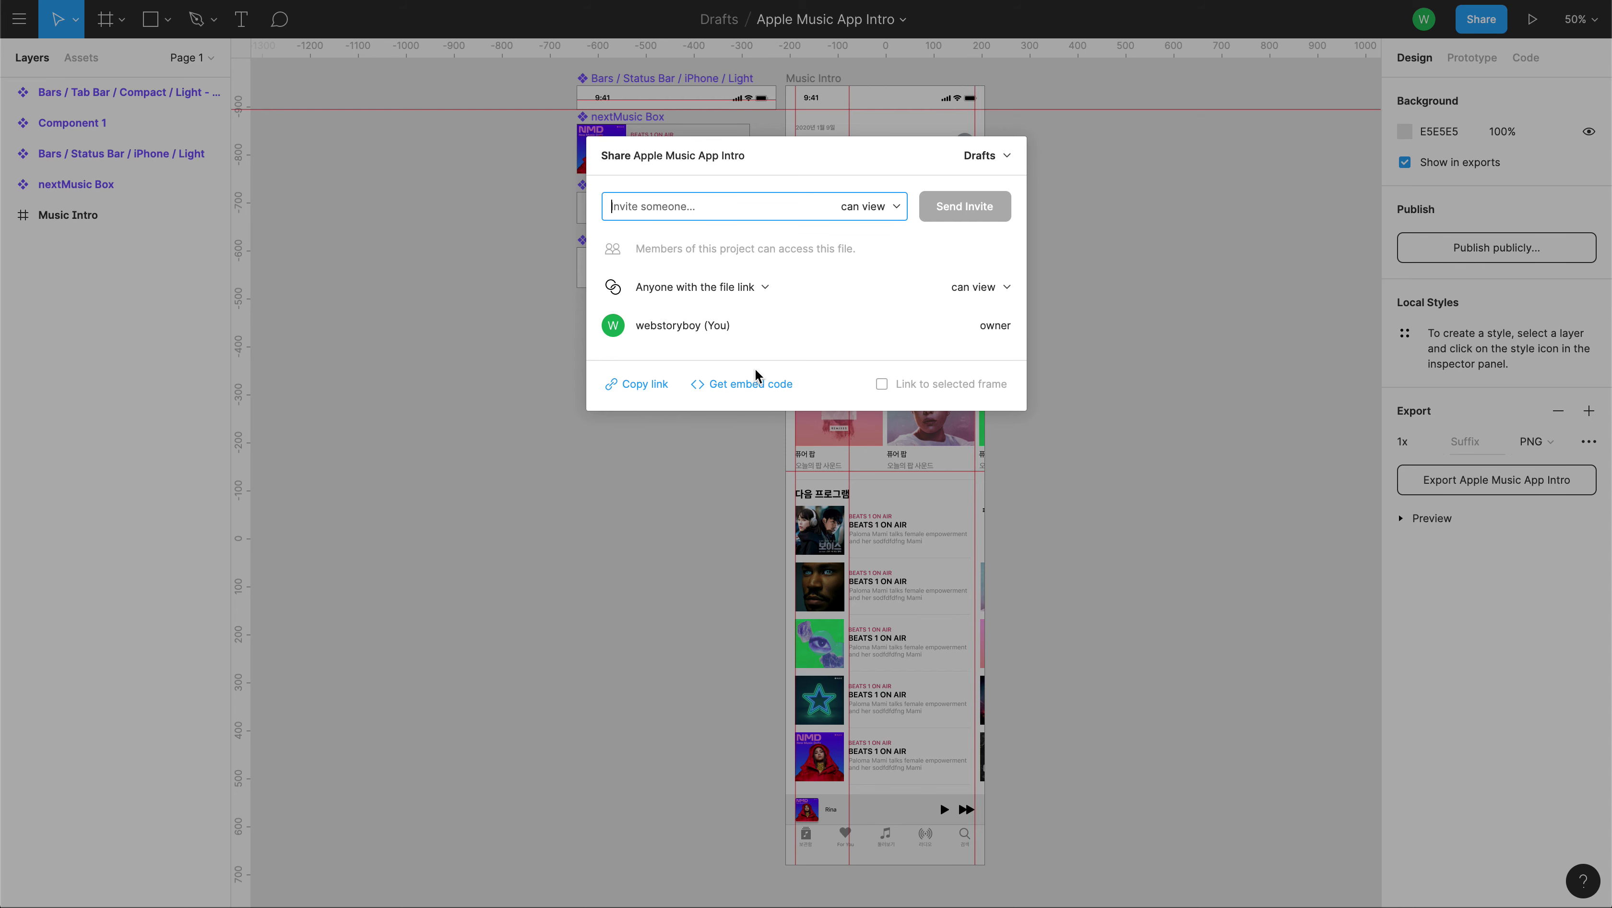
{"action": "left_click", "coordinate": [652, 389]}
{"action": "key", "text": "ctrl+t"}
{"action": "key", "text": "ctrl+v"}
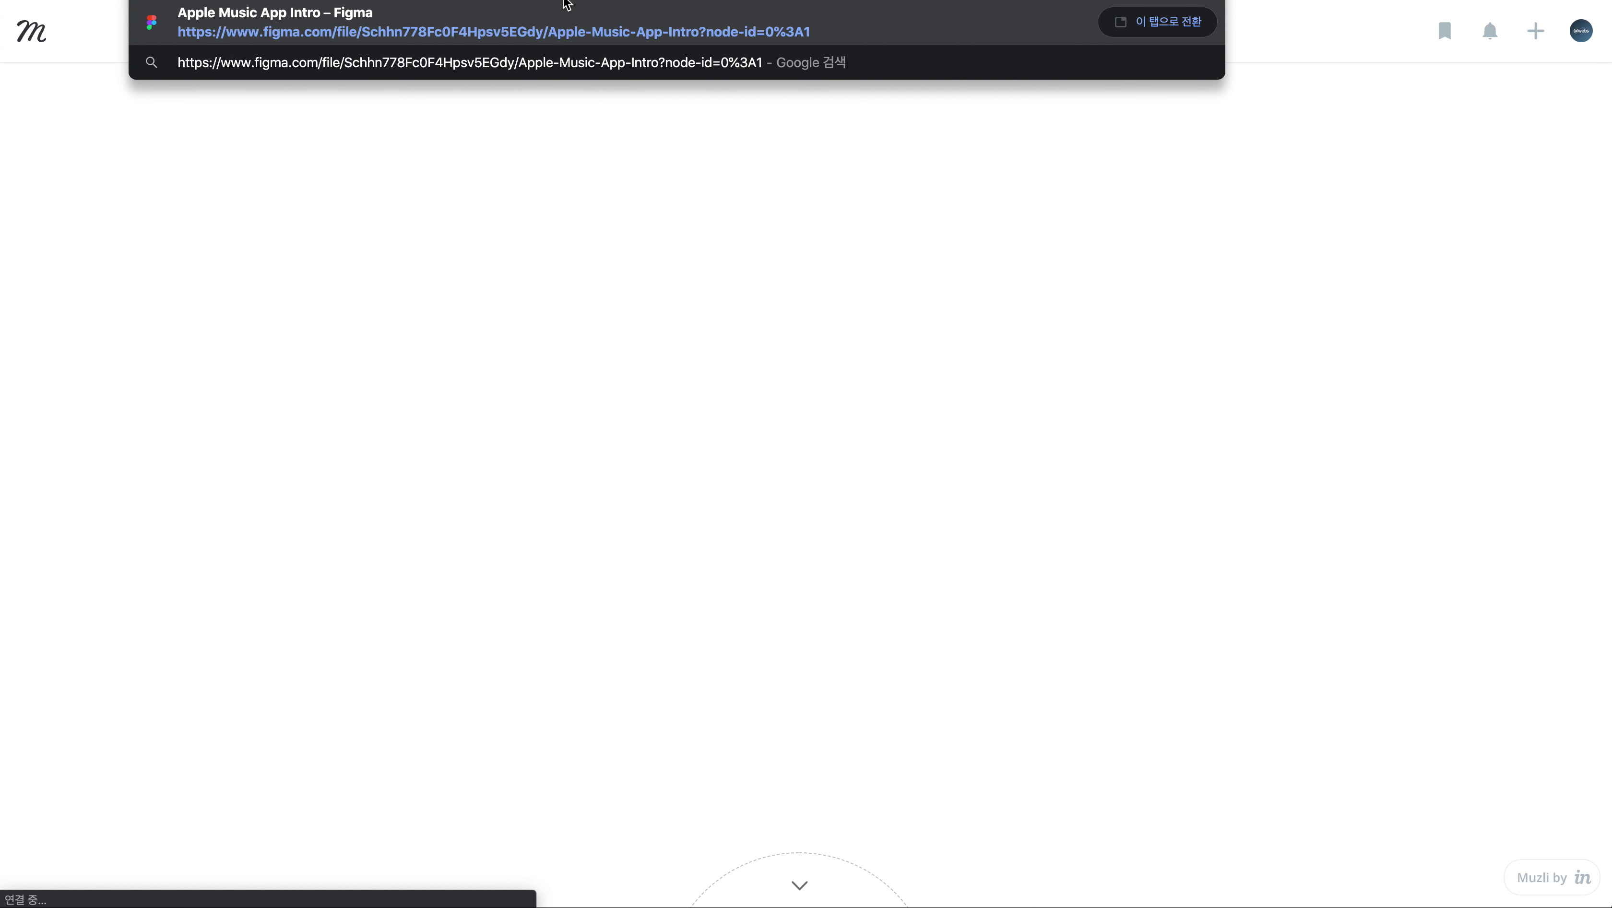
Load the pasted Apple Music App Intro share link in the new tab.
{"action": "key", "text": "Return"}
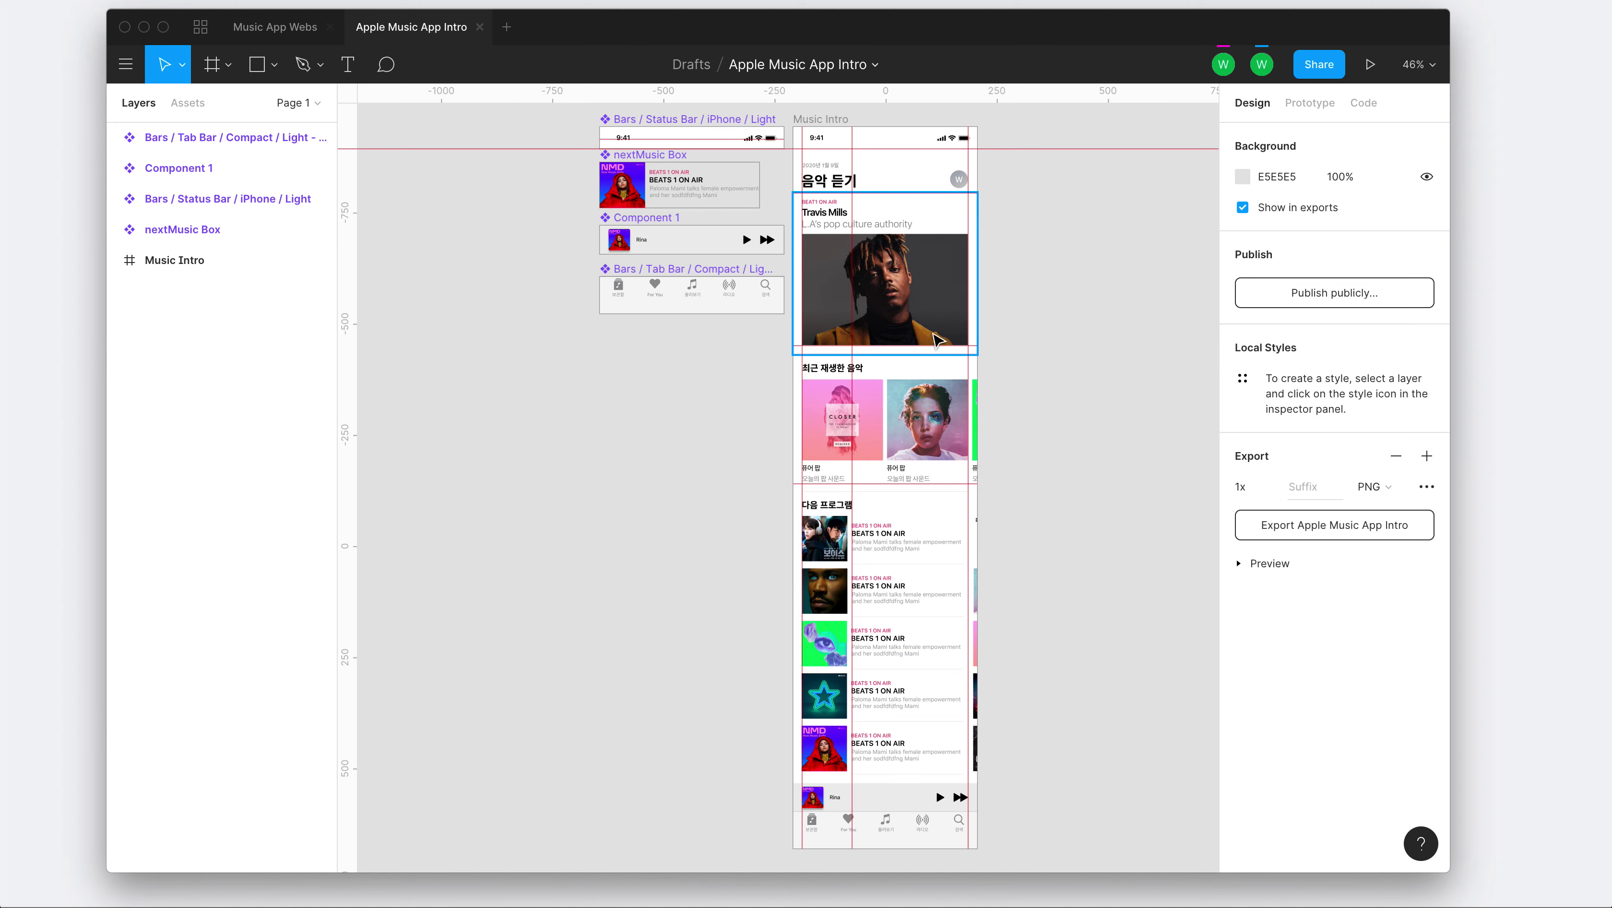
Close sharing settings, reposition the second window, select the Tab Bar and switch to the Comment tool.
{"action": "key", "text": "ctrl+Right"}
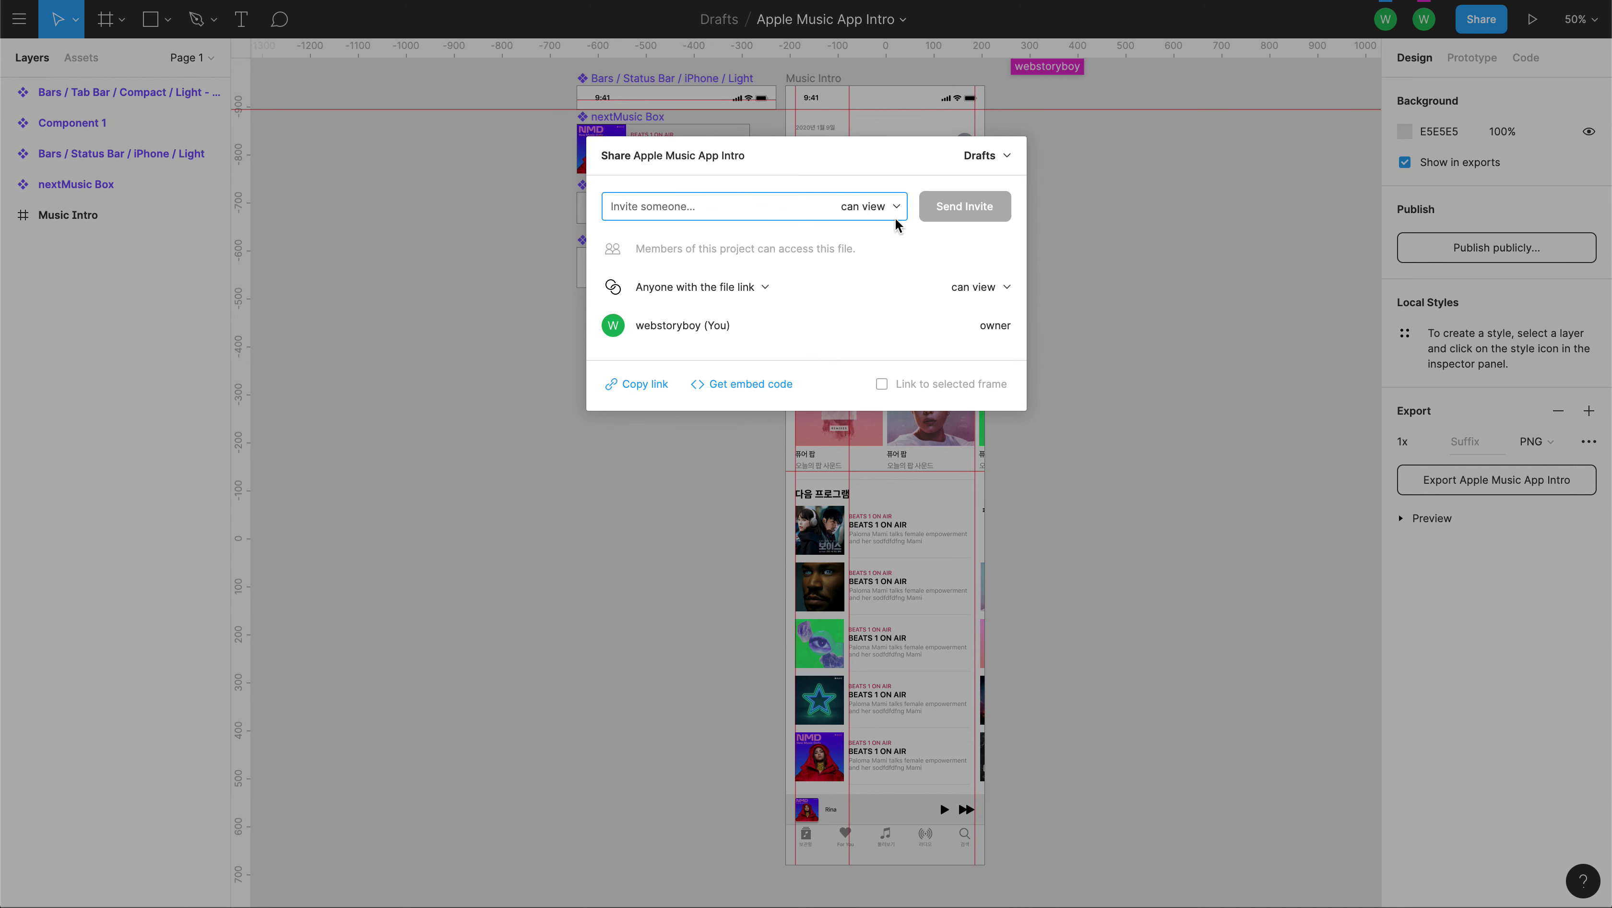
{"action": "left_click", "coordinate": [1060, 215]}
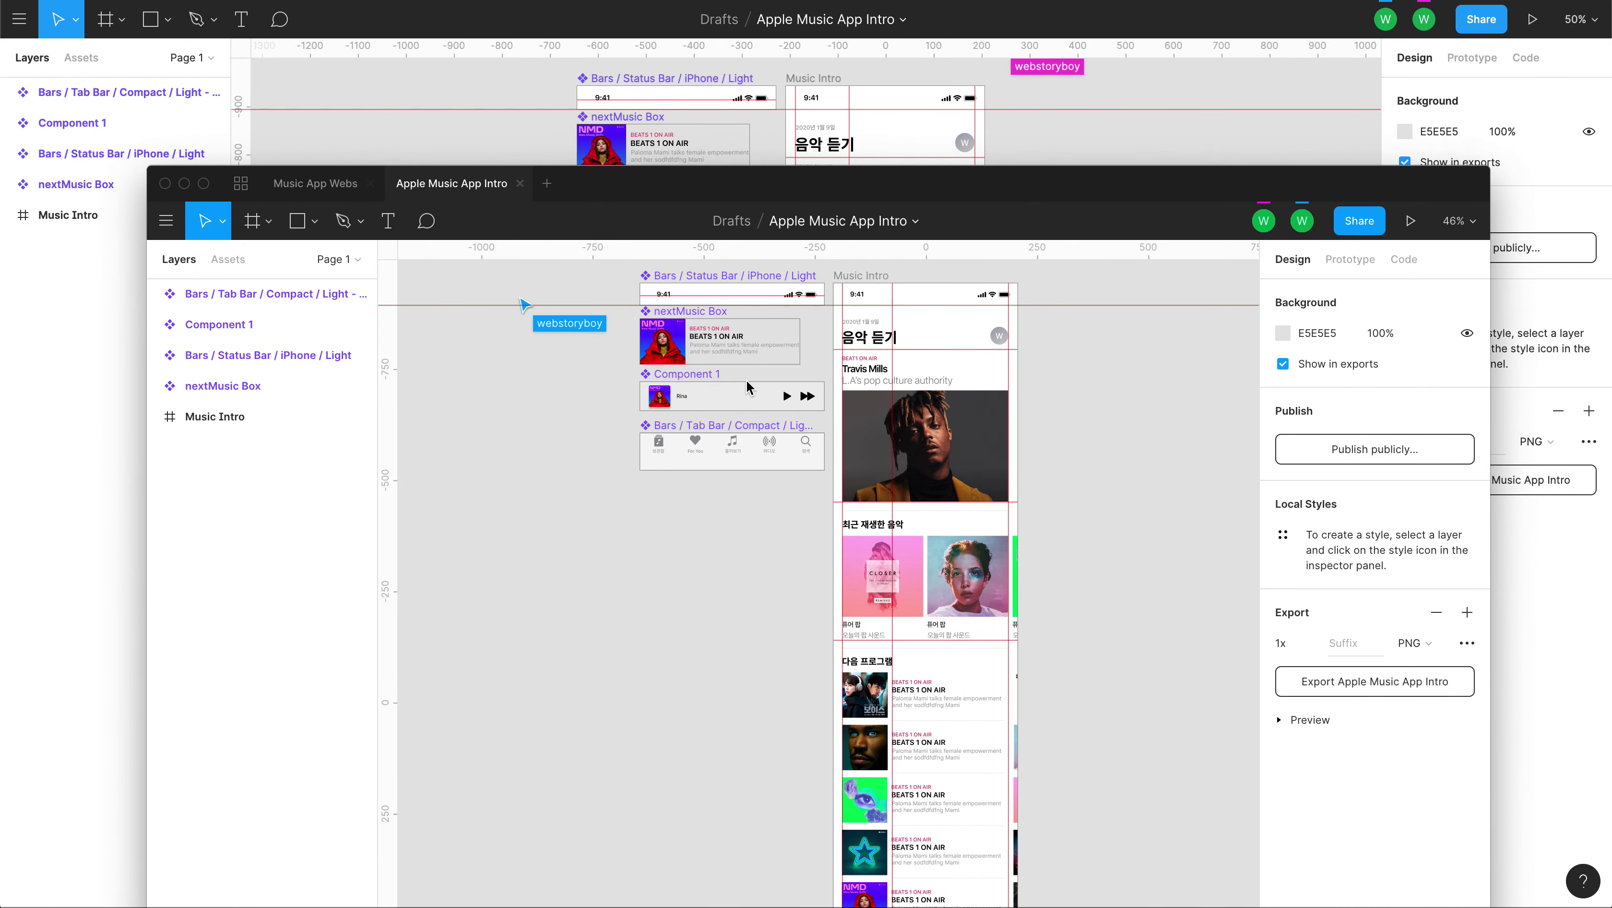
{"action": "left_click_drag", "start_coordinate": [997, 177], "coordinate": [1047, 530]}
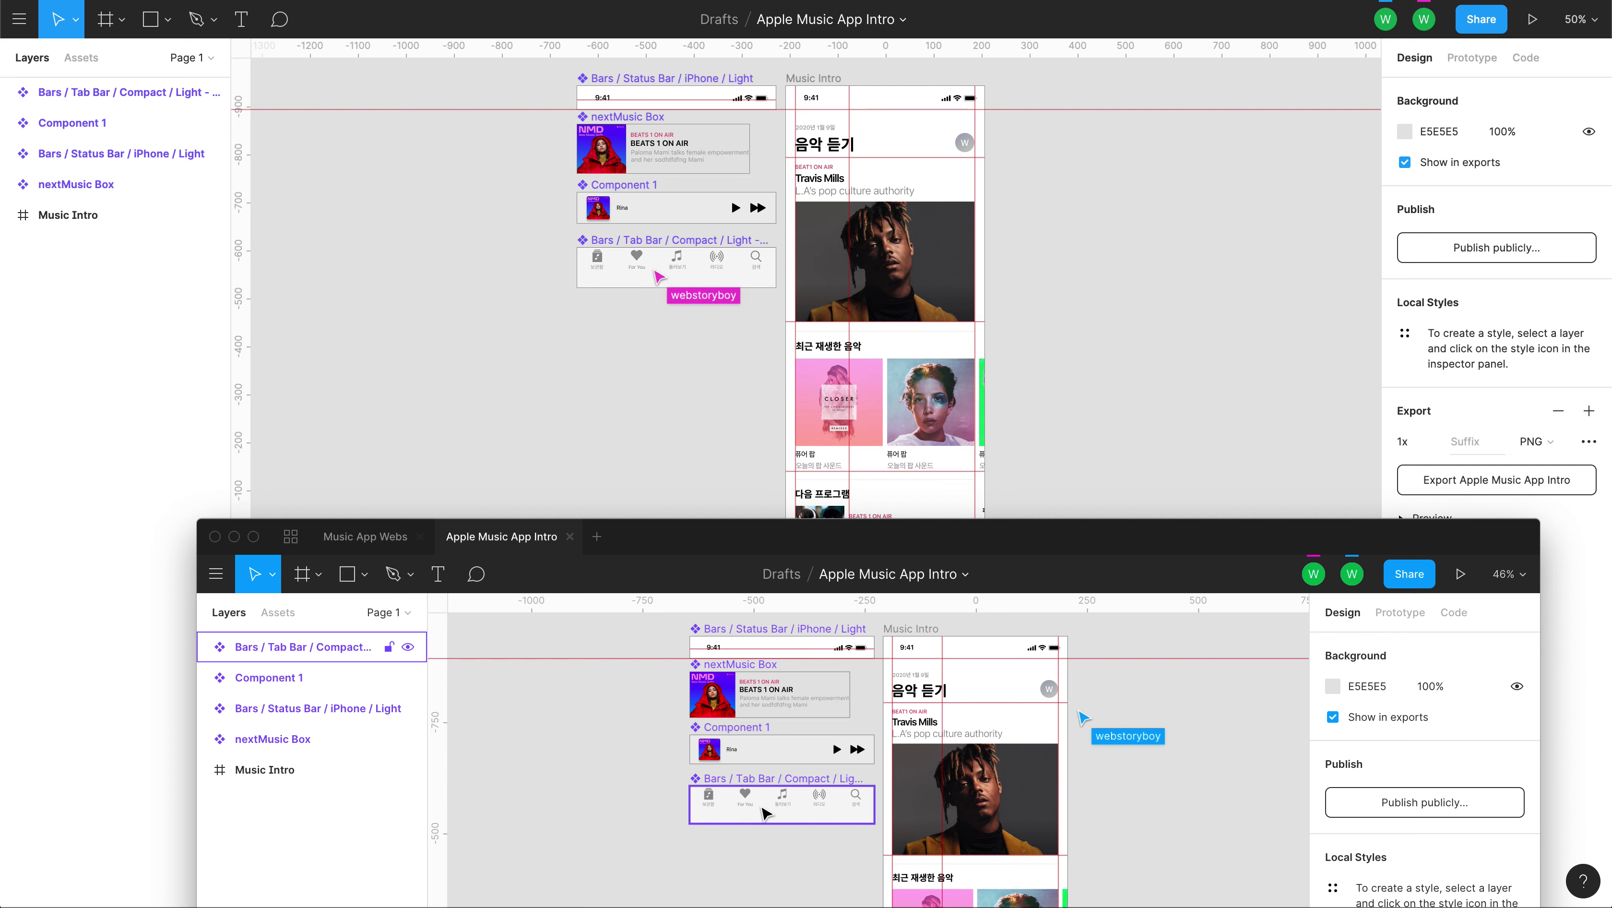
{"action": "left_click", "coordinate": [721, 820]}
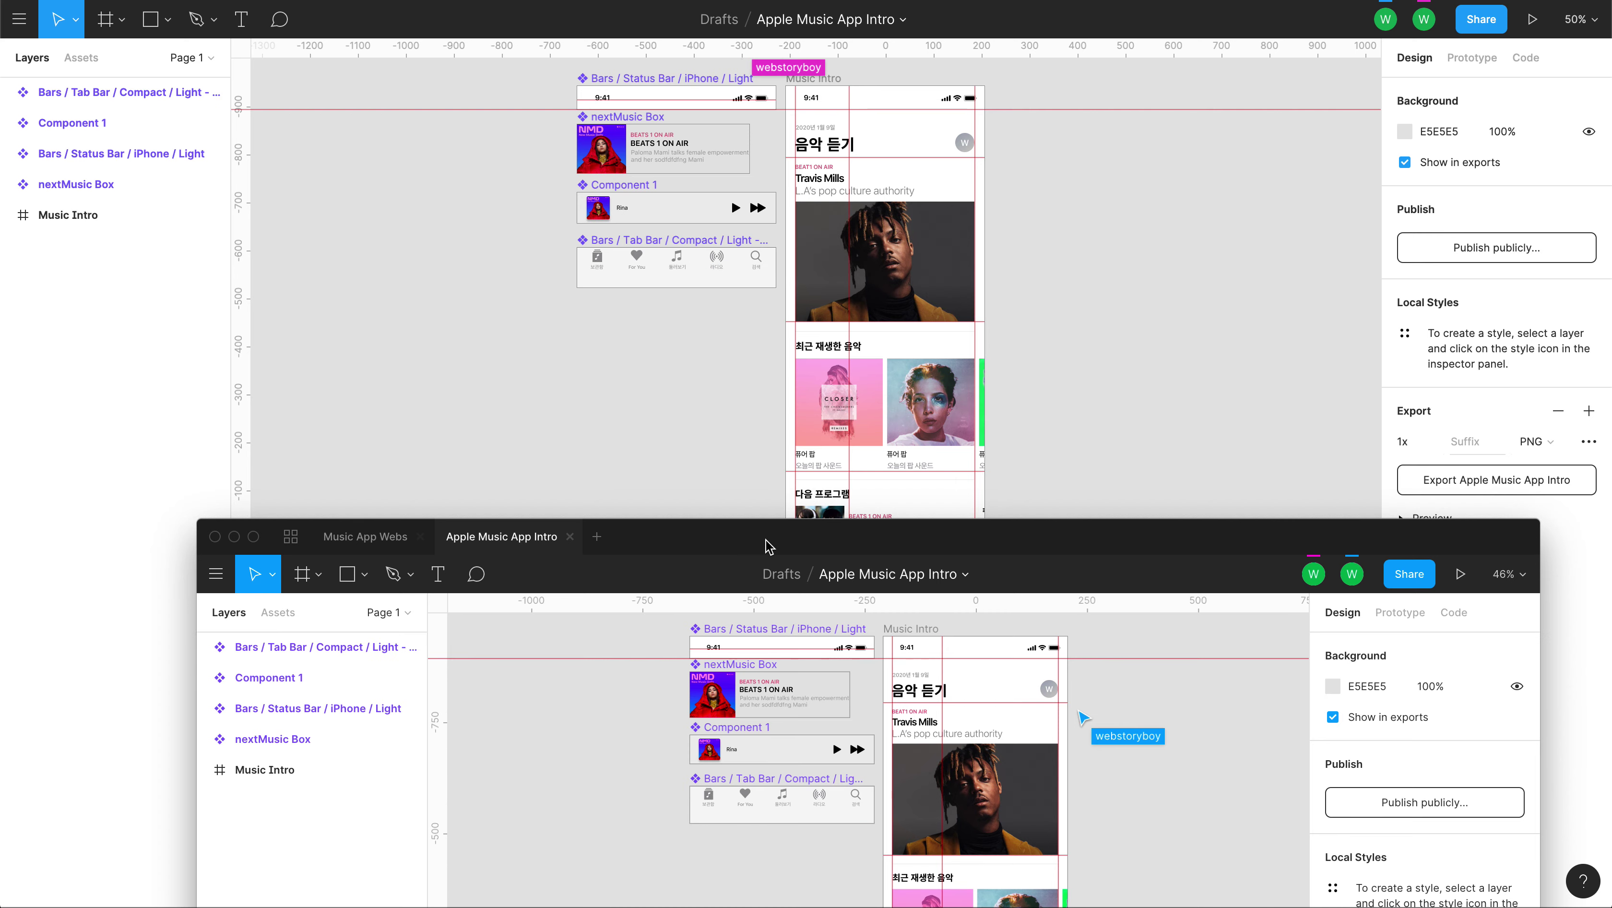
{"action": "left_click_drag", "start_coordinate": [763, 548], "coordinate": [749, 108]}
{"action": "left_click", "coordinate": [758, 360]}
{"action": "left_click", "coordinate": [458, 138]}
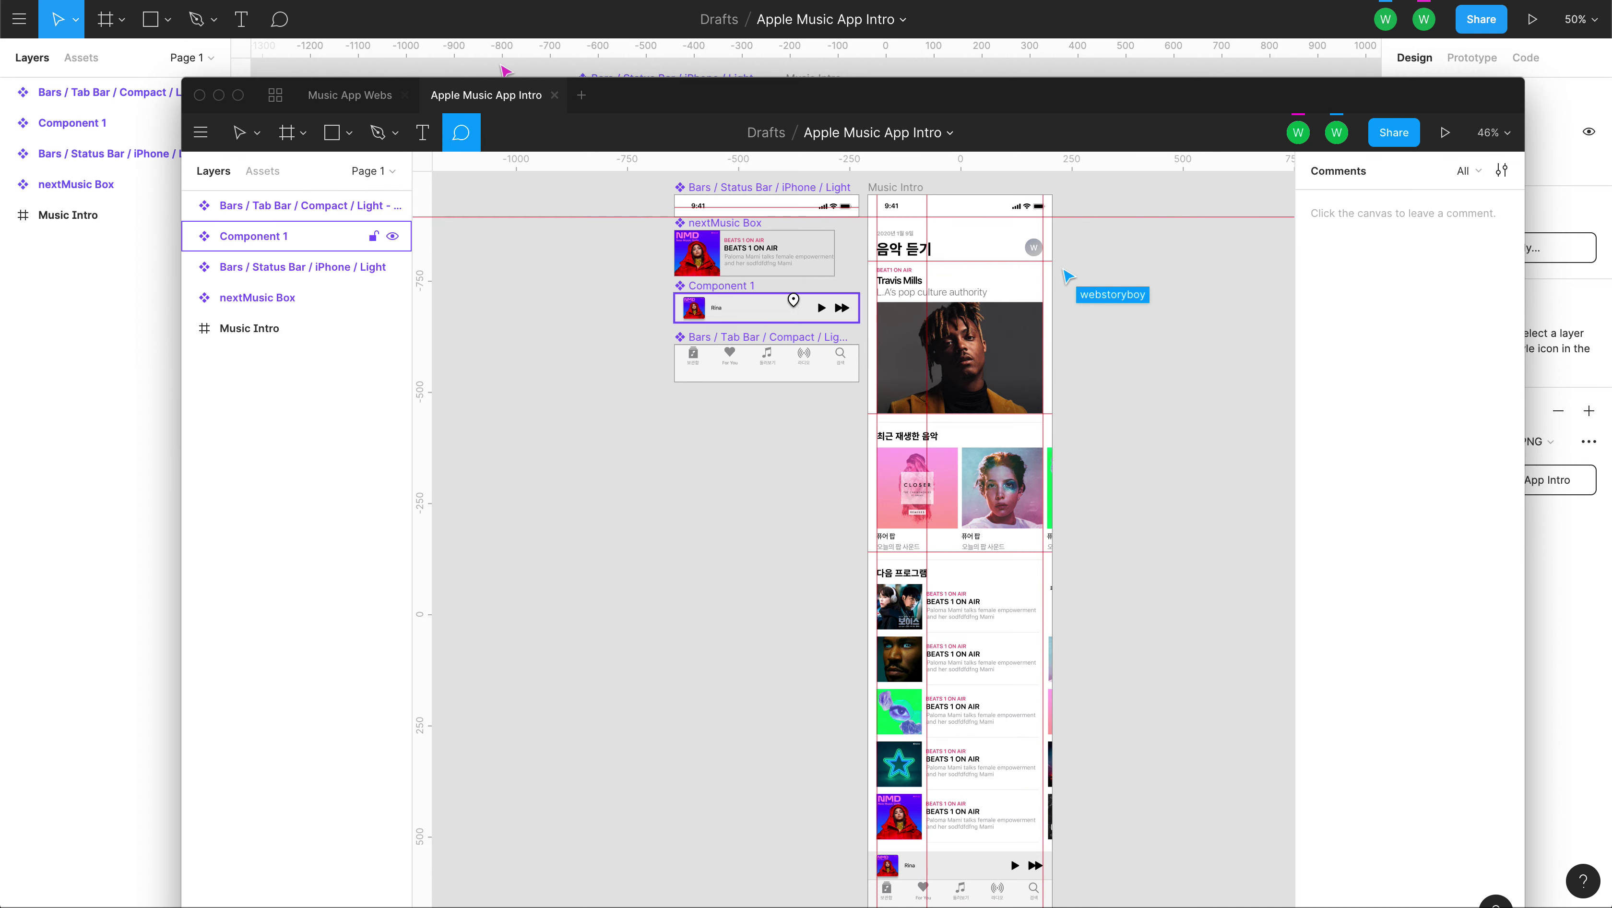
Post a comment on the nextMusic Box reading '이 부분이 이상합니다. 저도 알고 있어요~'.
{"action": "left_click", "coordinate": [794, 234]}
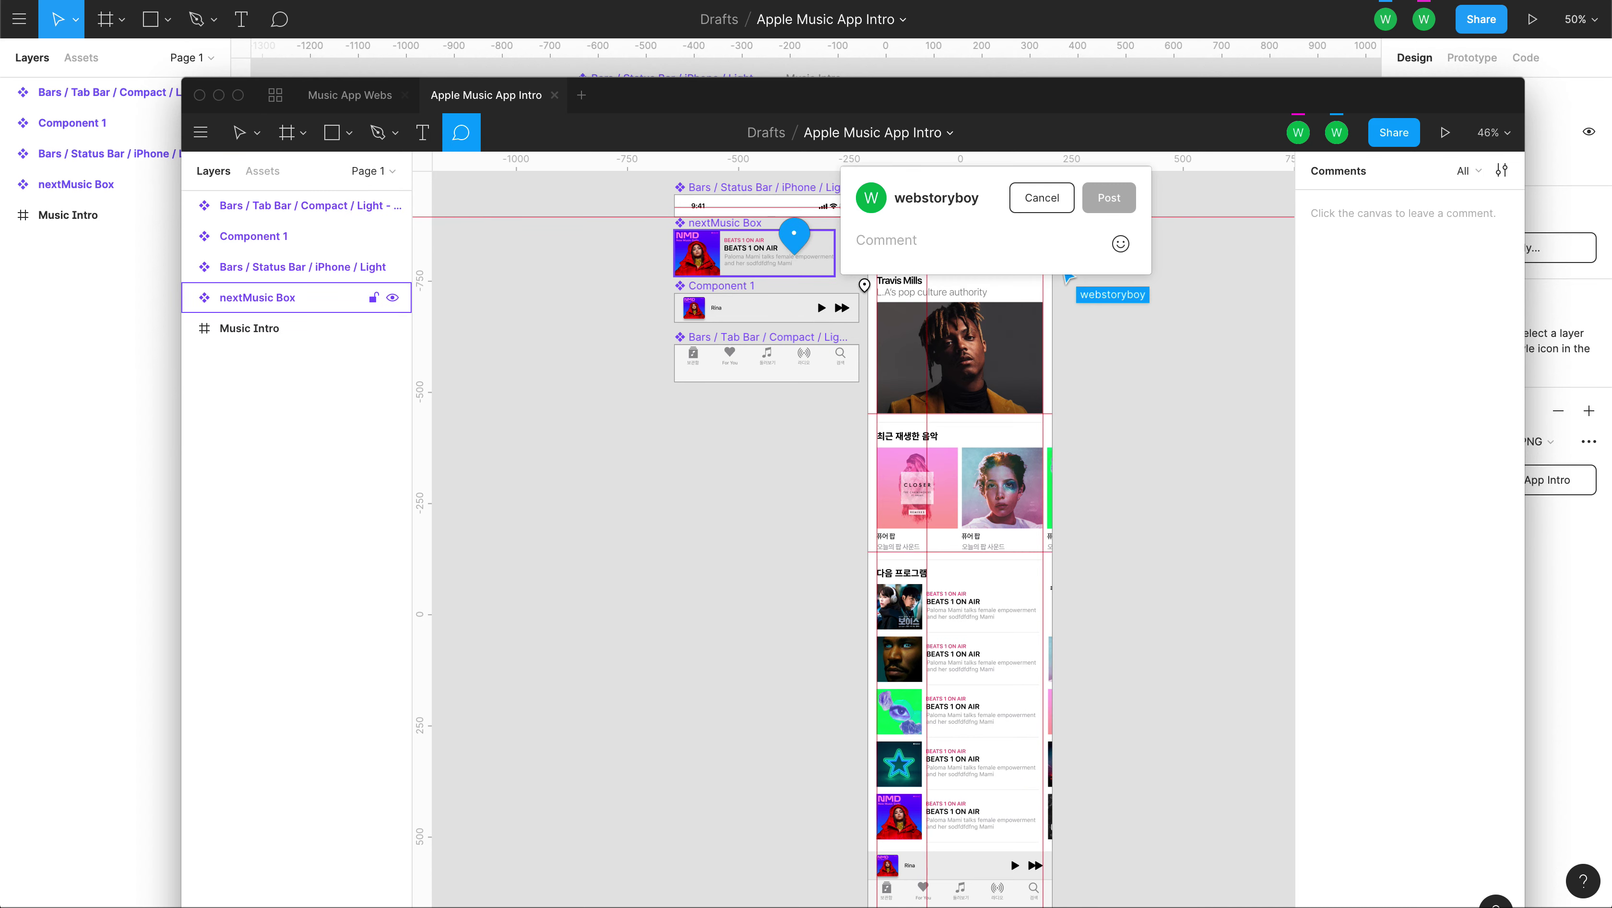
{"action": "type", "text": "a"}
{"action": "key", "text": "BackSpace"}
{"action": "type", "text": "ㅇㅣ"}
{"action": "key", "text": "BackSpace"}
{"action": "type", "text": "이"}
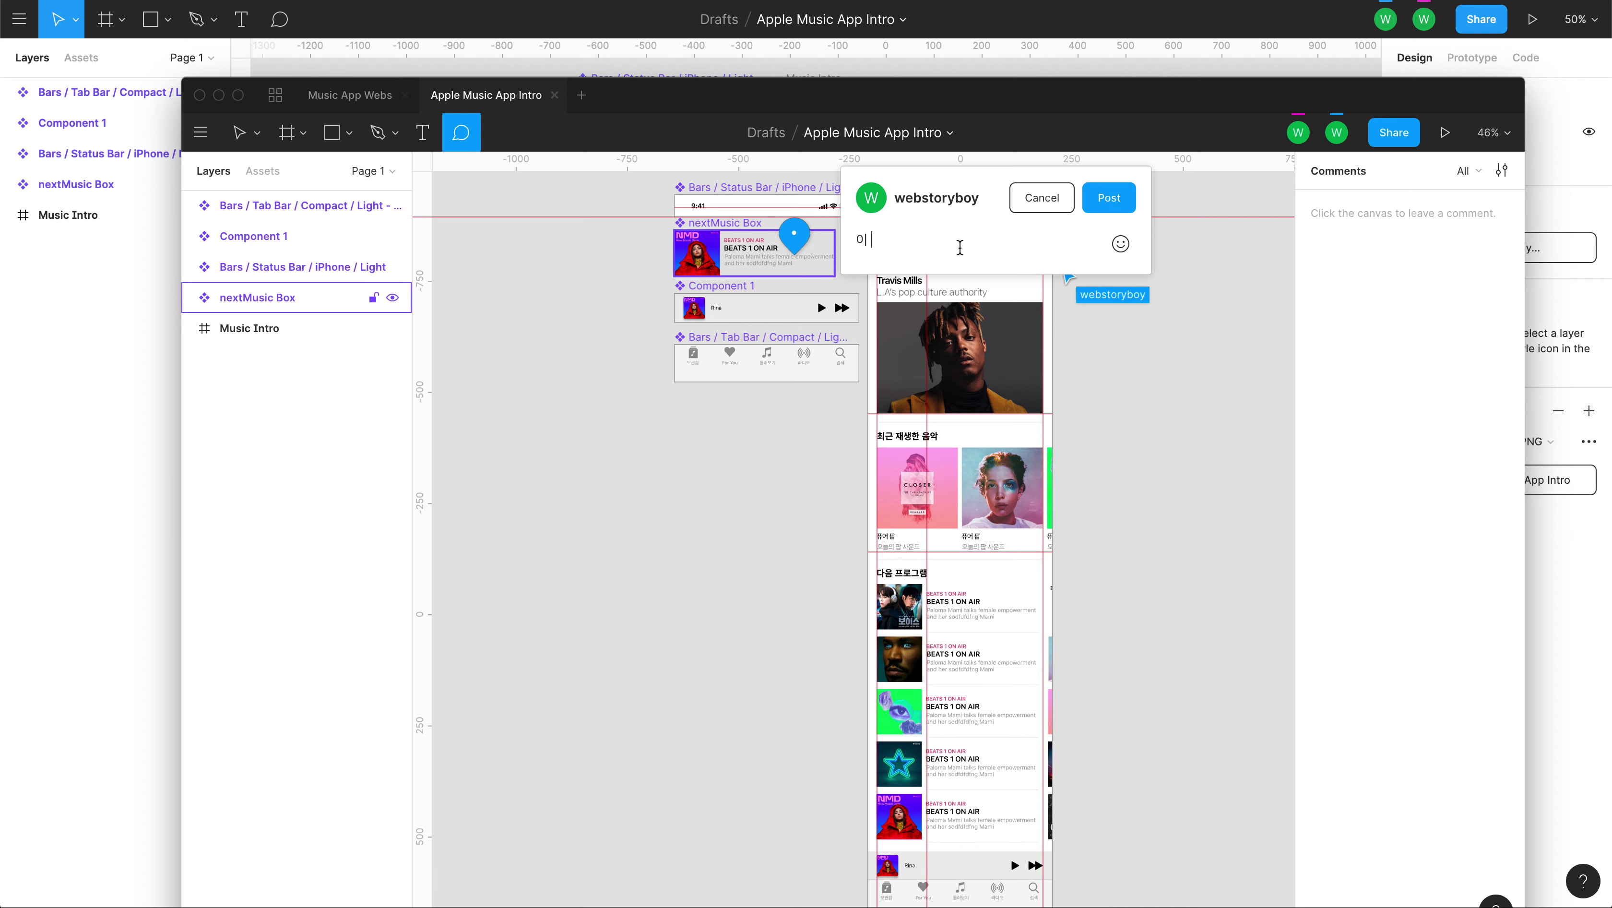
{"action": "type", "text": " 부분이 으"}
{"action": "type", "text": "사합니다. 저도 애"}
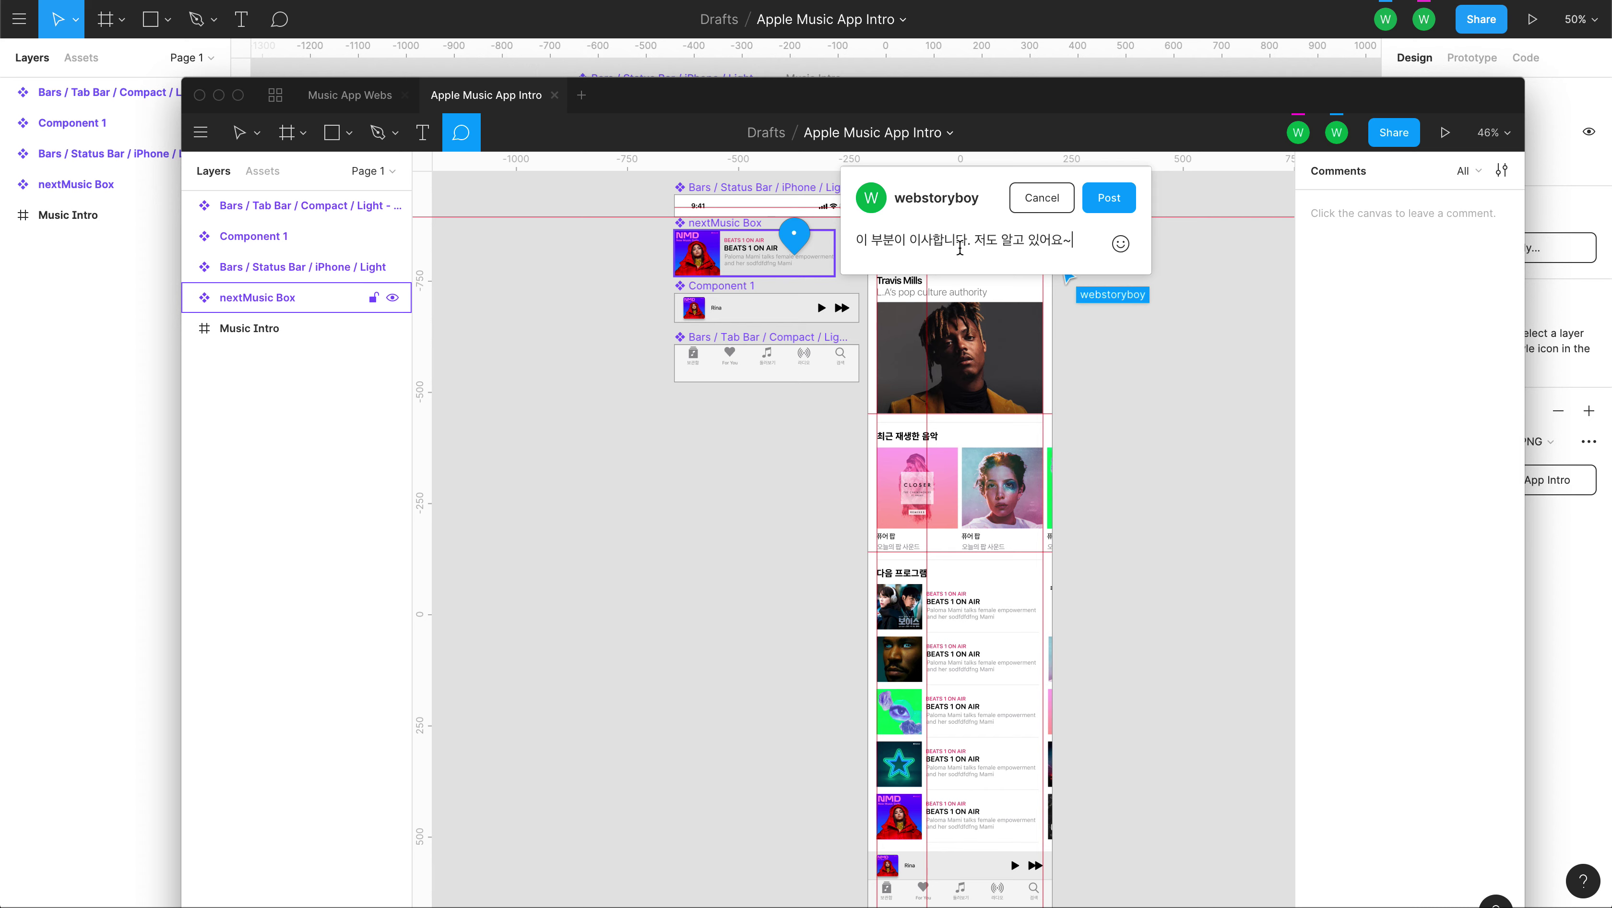
{"action": "left_click", "coordinate": [1134, 205]}
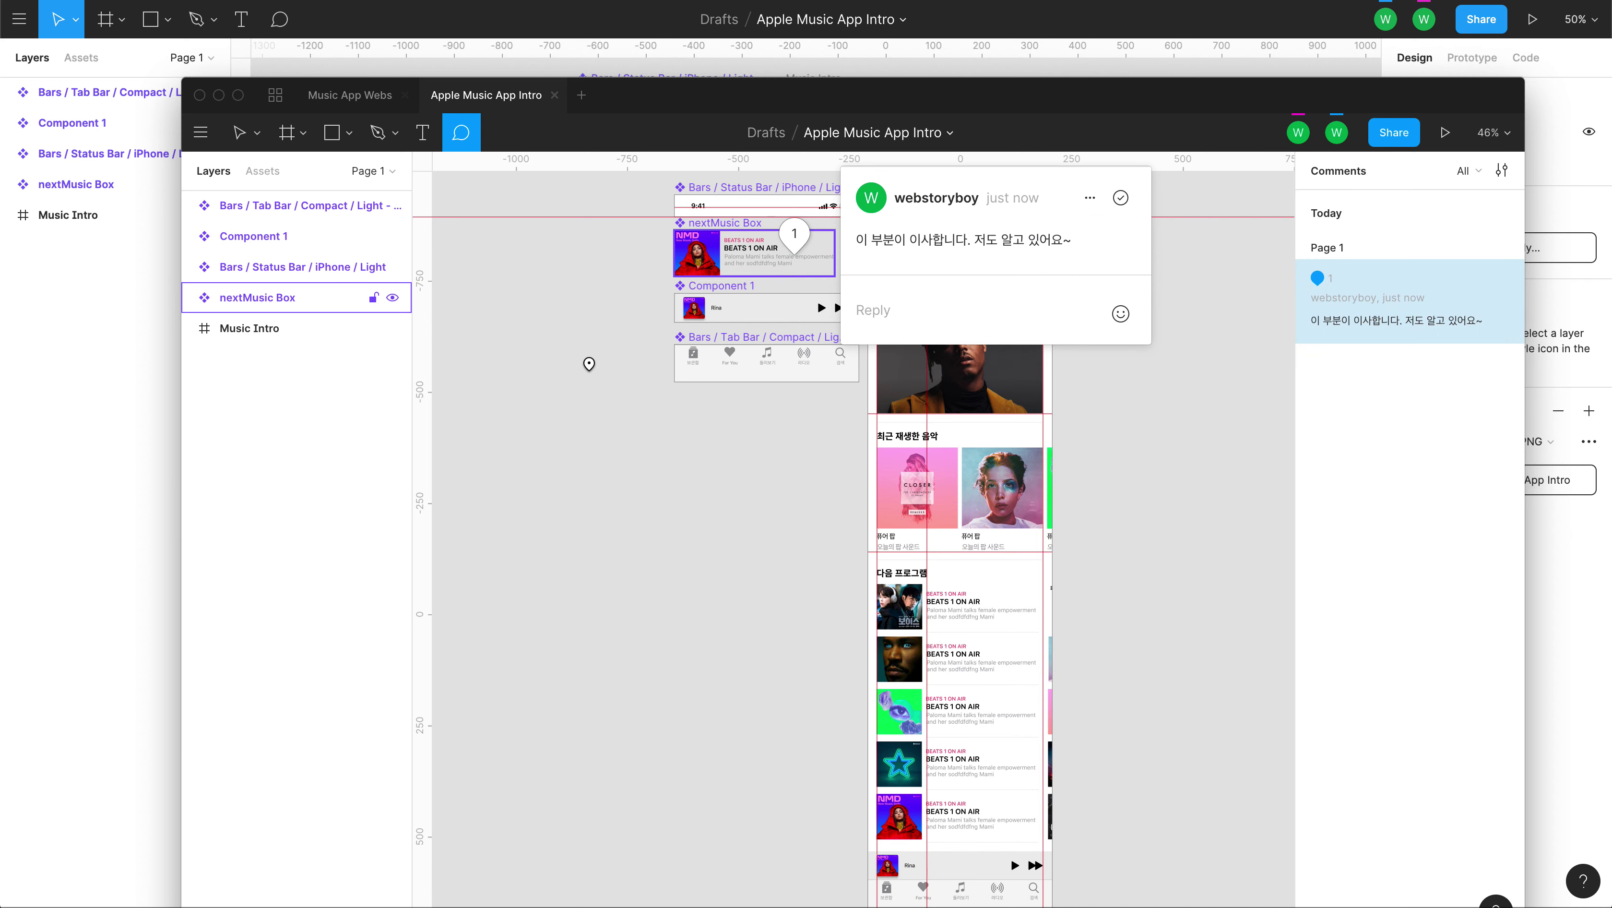
{"action": "left_click", "coordinate": [589, 364]}
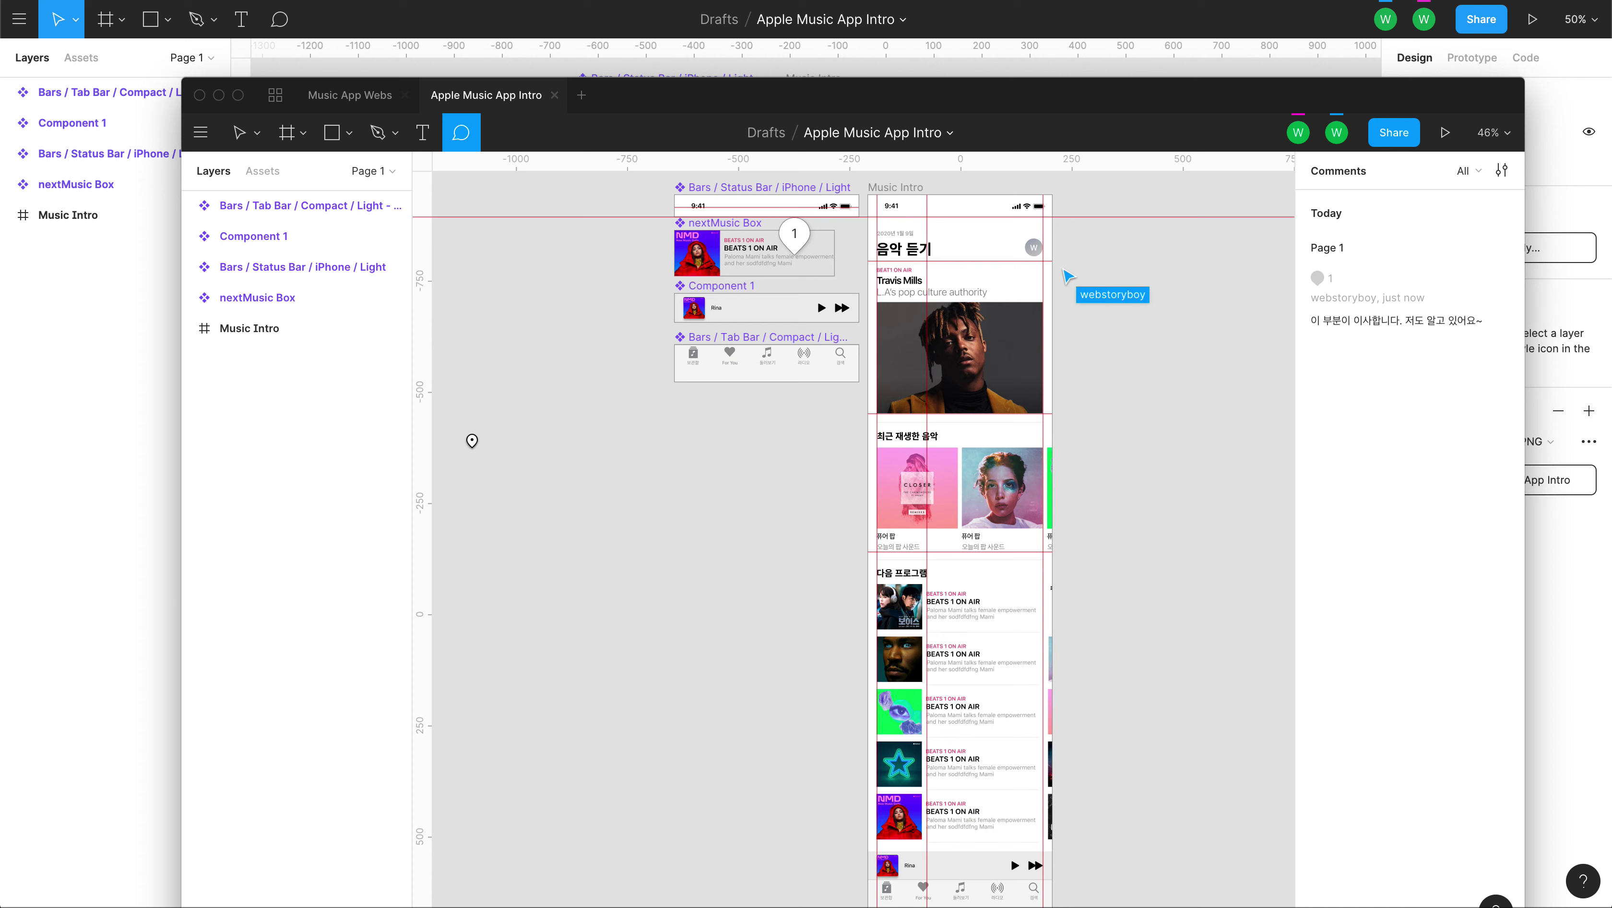
Post a second comment '잘 봤습니다^^' on the canvas left of the tab bar.
{"action": "left_click", "coordinate": [485, 457]}
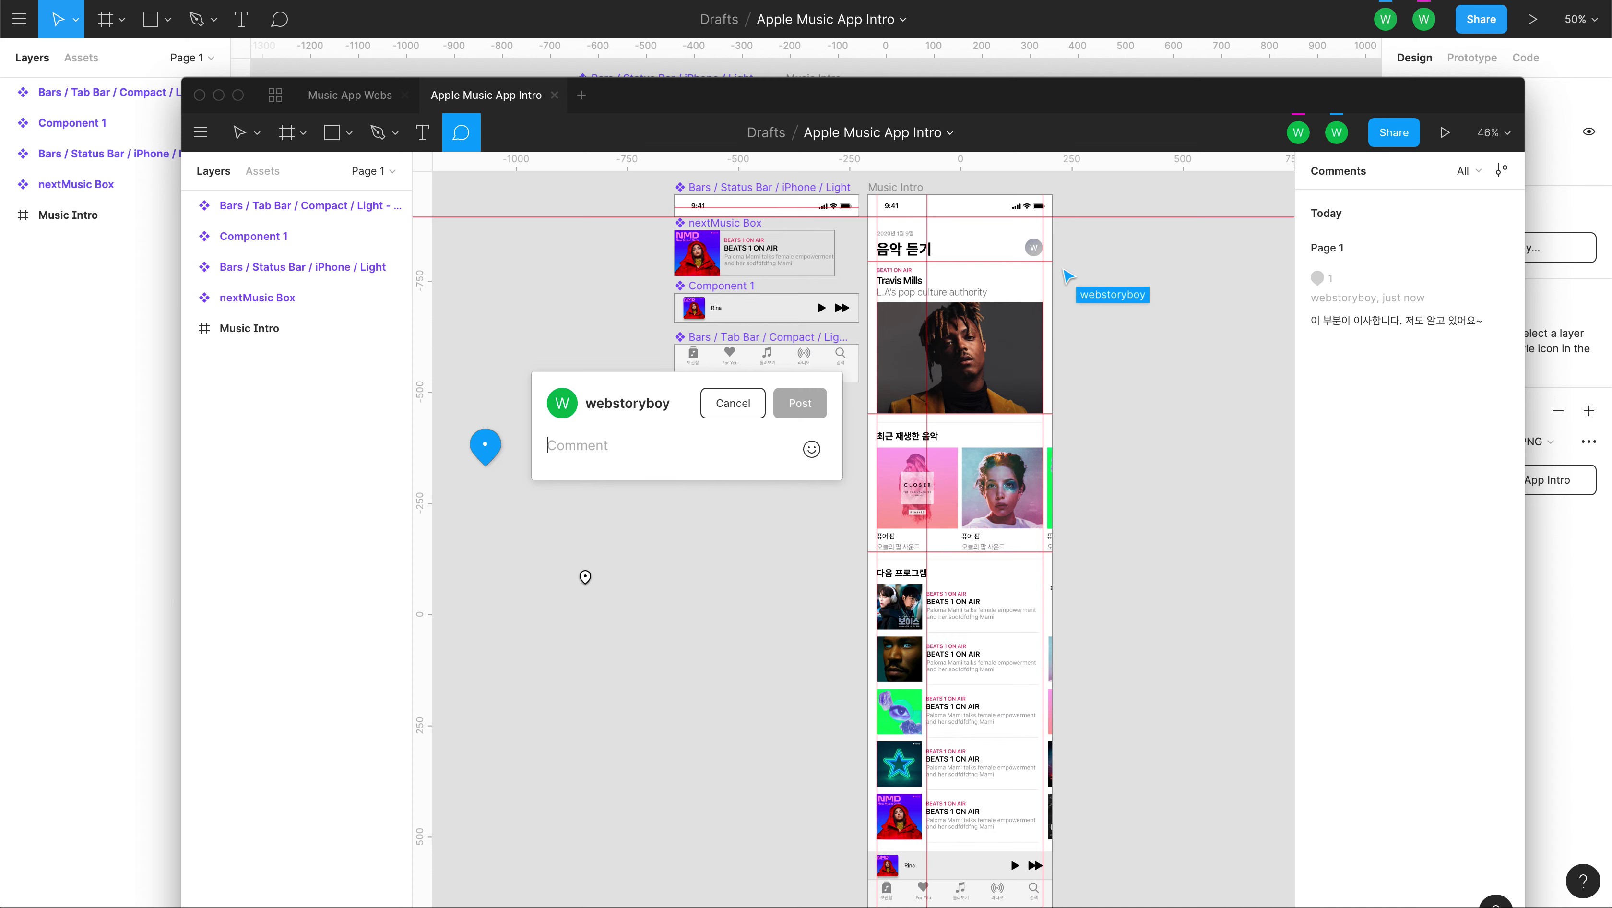
{"action": "type", "text": "잘 뵈"}
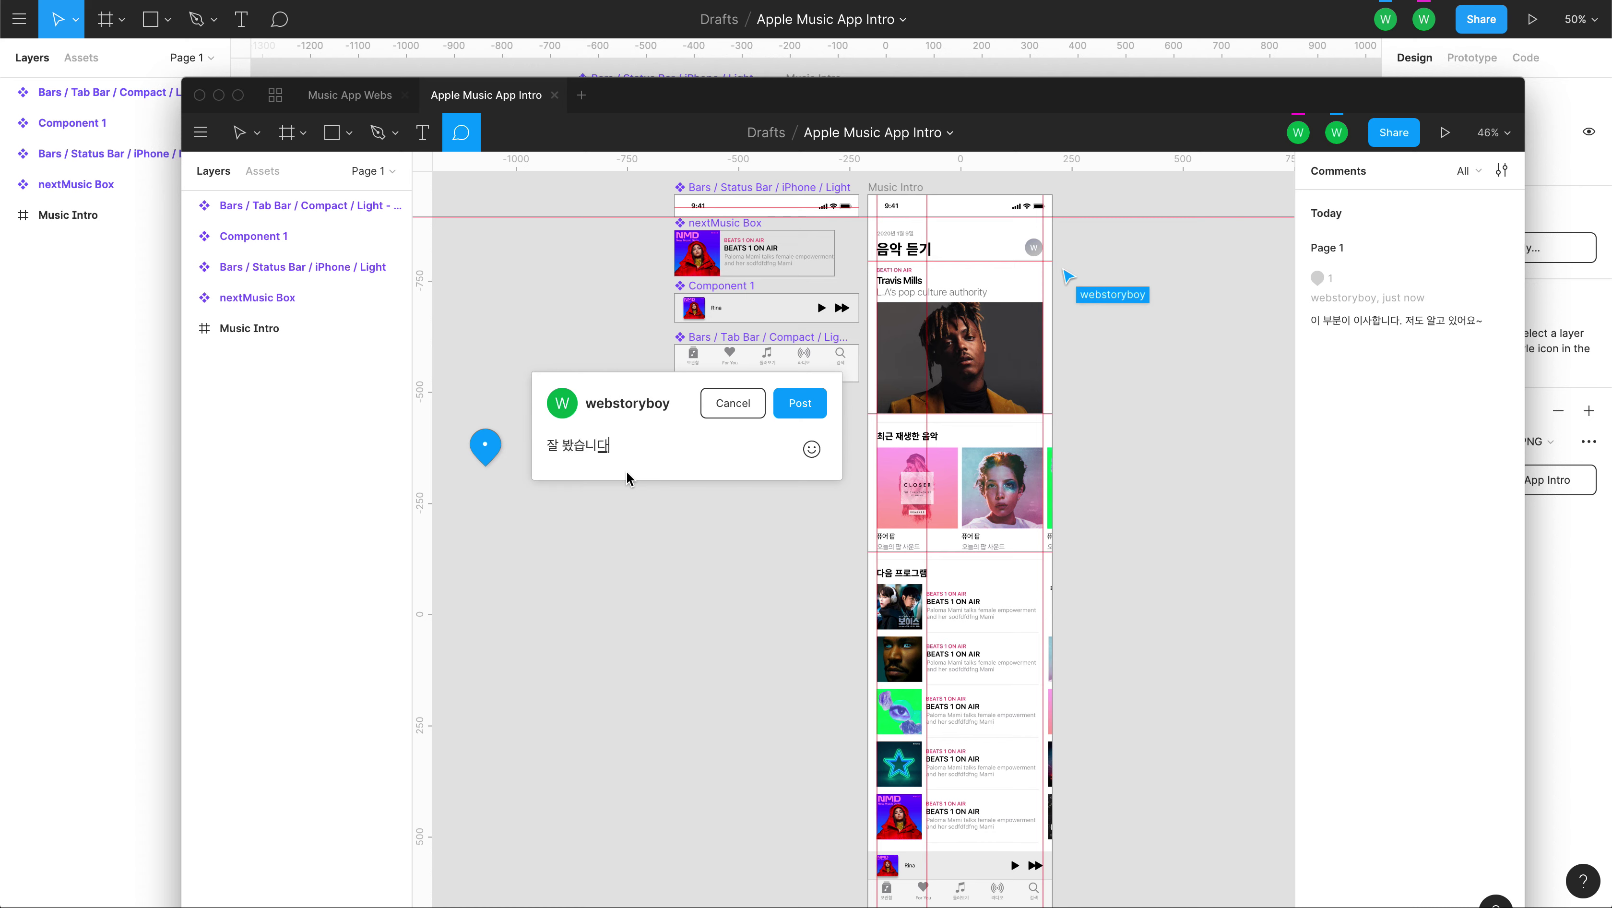
{"action": "type", "text": "습니다^^"}
{"action": "left_click", "coordinate": [796, 407]}
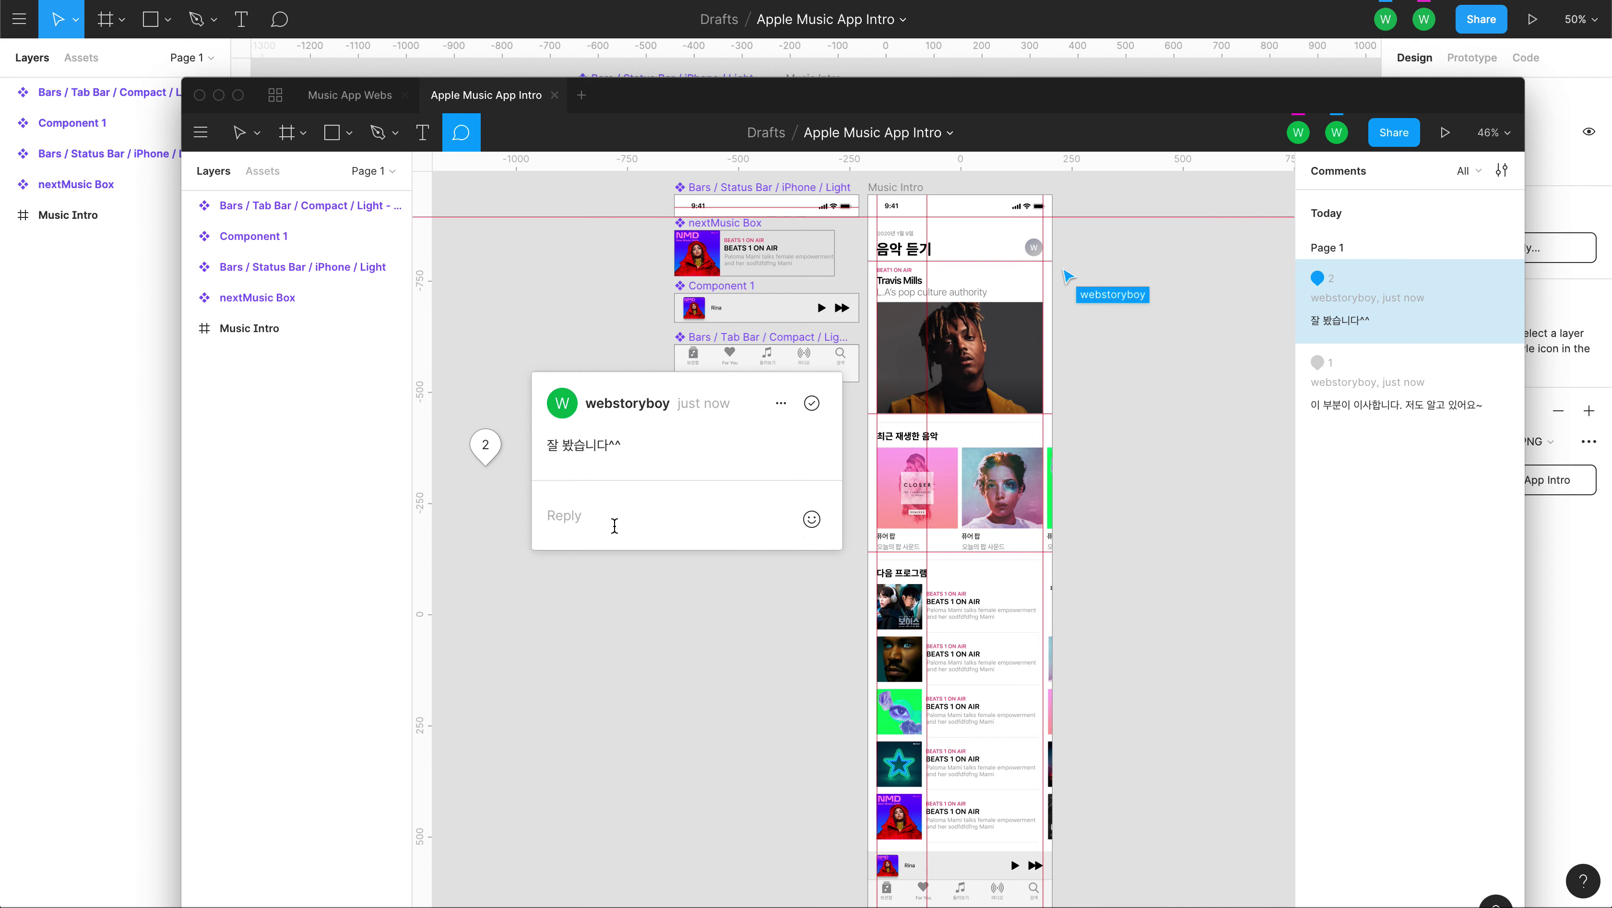
Drag comment pin 2 up-right and pin 1 to the left of the Status Bar label.
{"action": "left_click", "coordinate": [614, 601]}
{"action": "left_click_drag", "start_coordinate": [709, 442], "coordinate": [812, 455]}
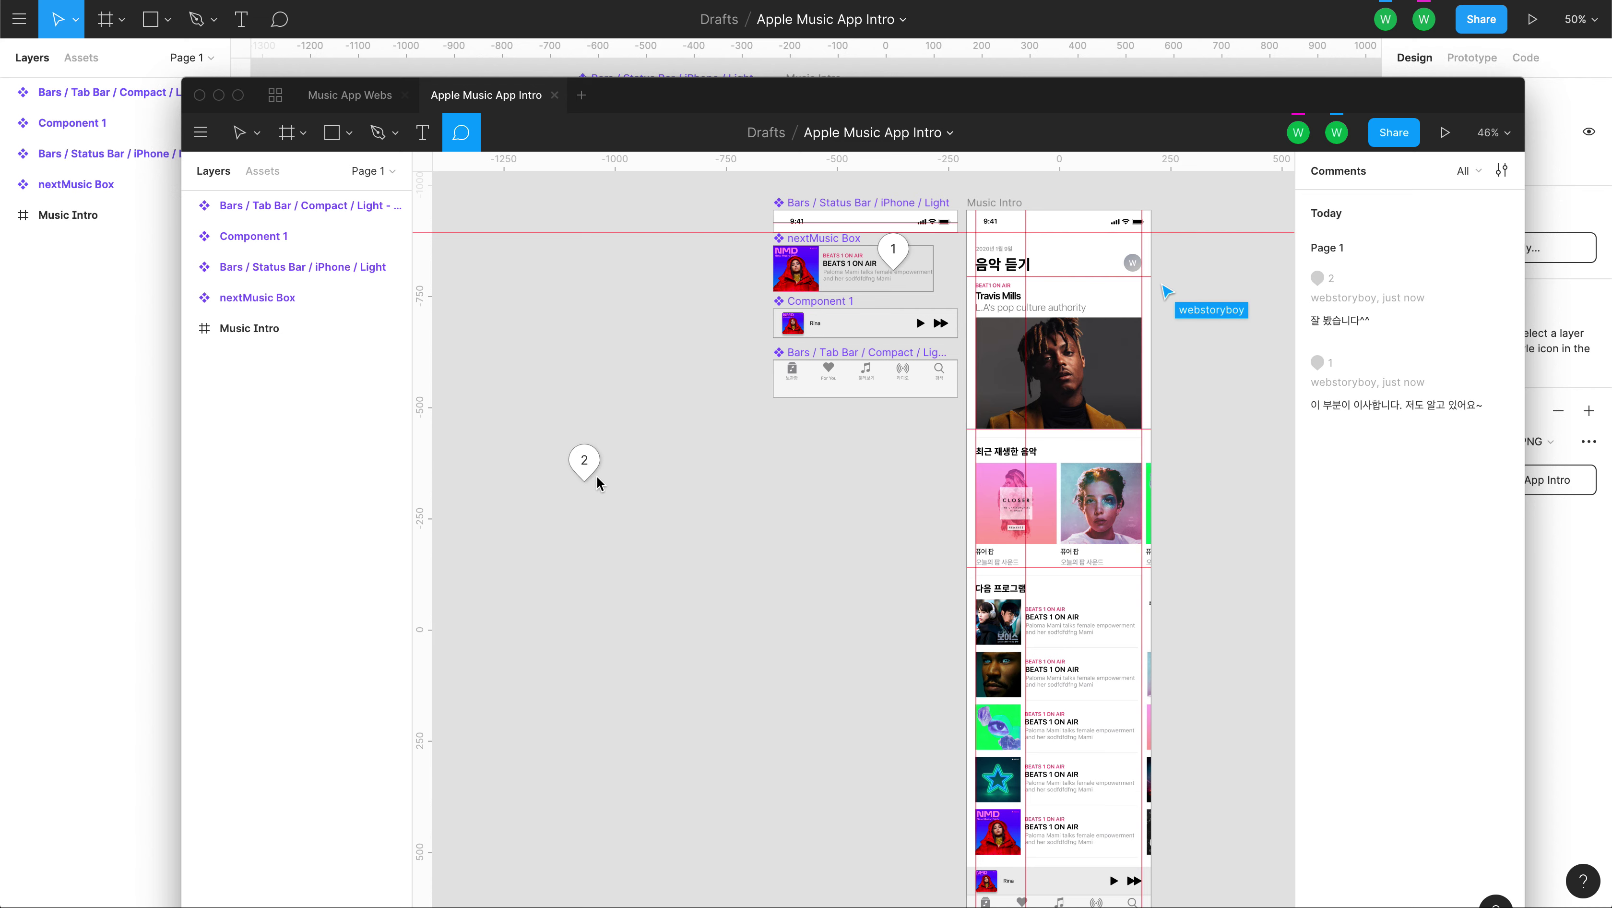
{"action": "left_click_drag", "start_coordinate": [839, 497], "coordinate": [799, 507]}
{"action": "left_click_drag", "start_coordinate": [541, 484], "coordinate": [635, 420]}
{"action": "left_click_drag", "start_coordinate": [749, 454], "coordinate": [716, 518]}
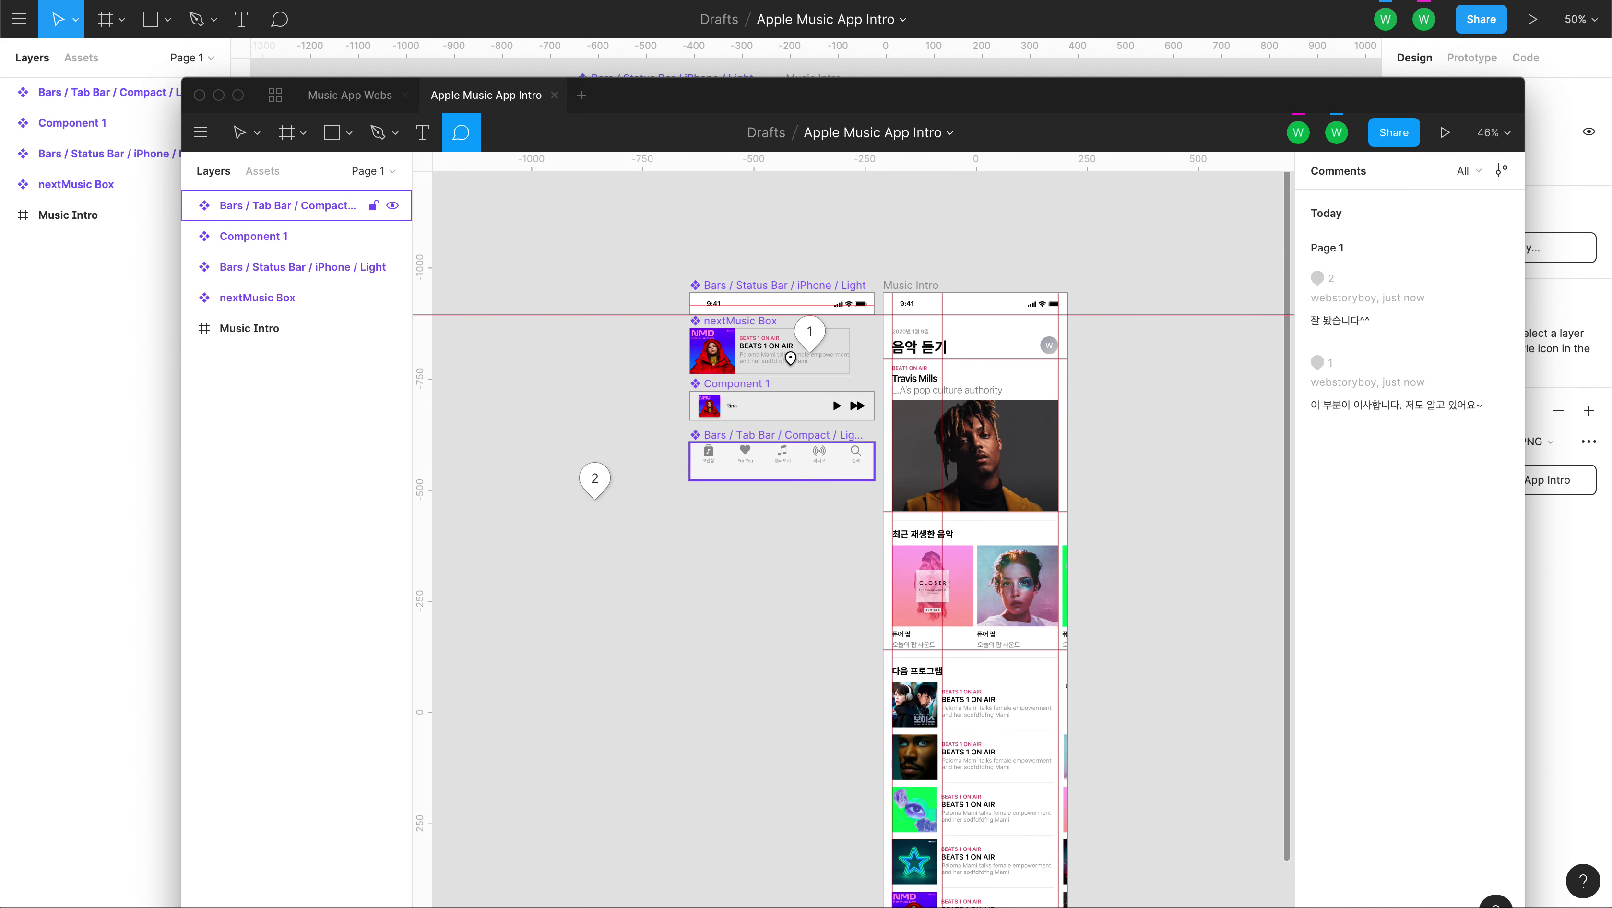
{"action": "left_click_drag", "start_coordinate": [815, 340], "coordinate": [616, 272]}
{"action": "left_click_drag", "start_coordinate": [1117, 679], "coordinate": [1103, 610]}
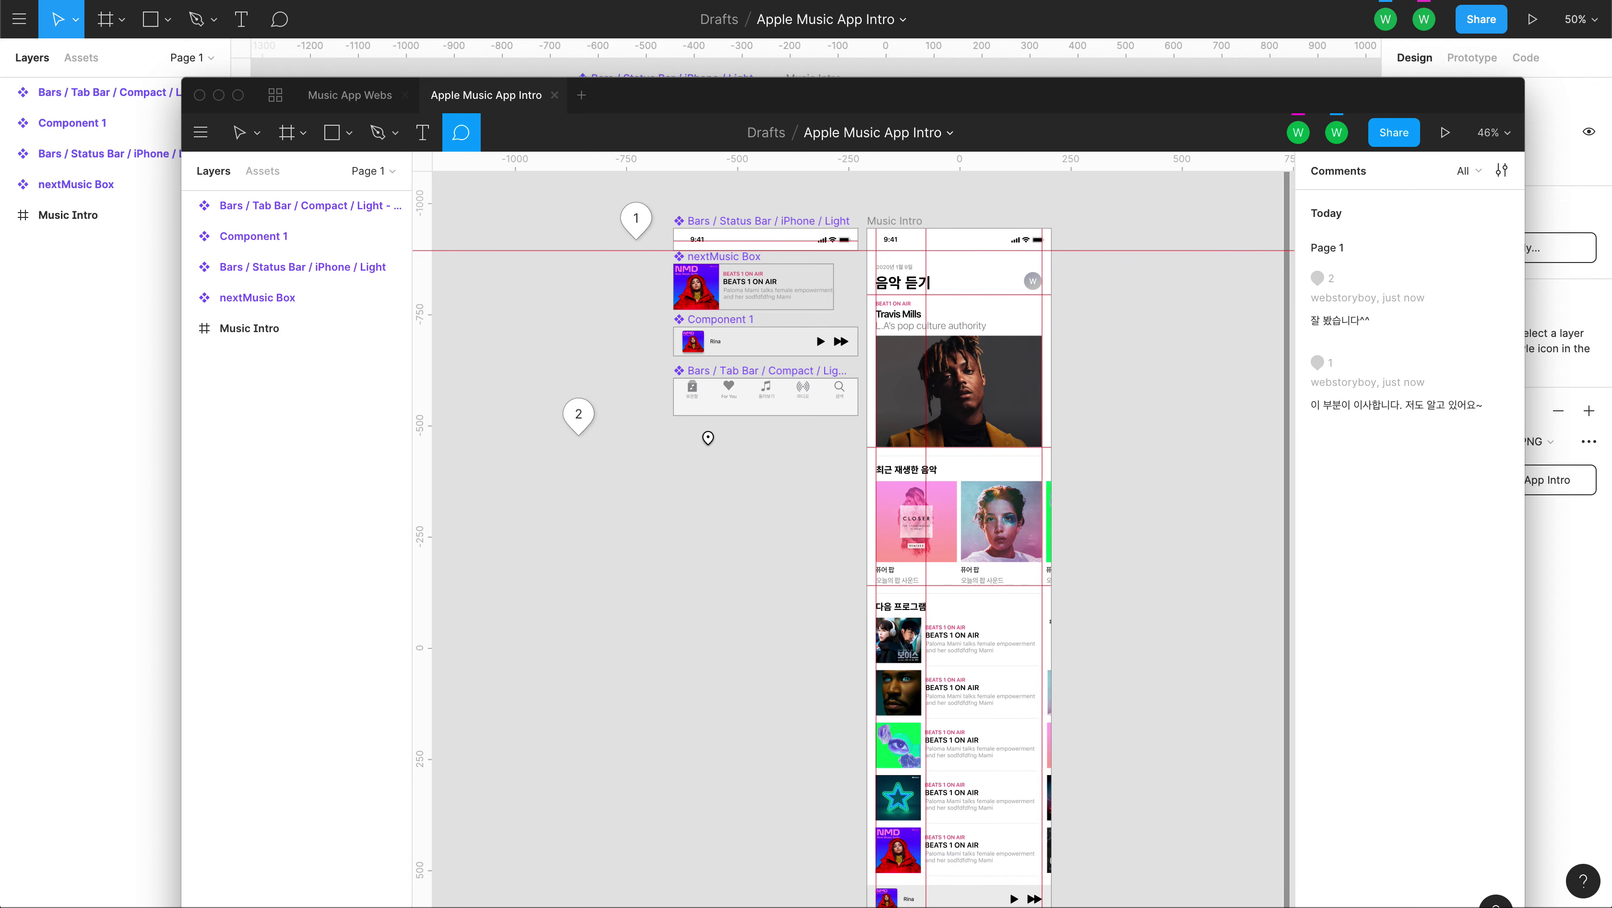
Pan the canvas to bring comment pin 1 and the frames back into view.
{"action": "scroll", "coordinate": [1074, 493], "scroll_direction": "left", "scroll_amount": 2}
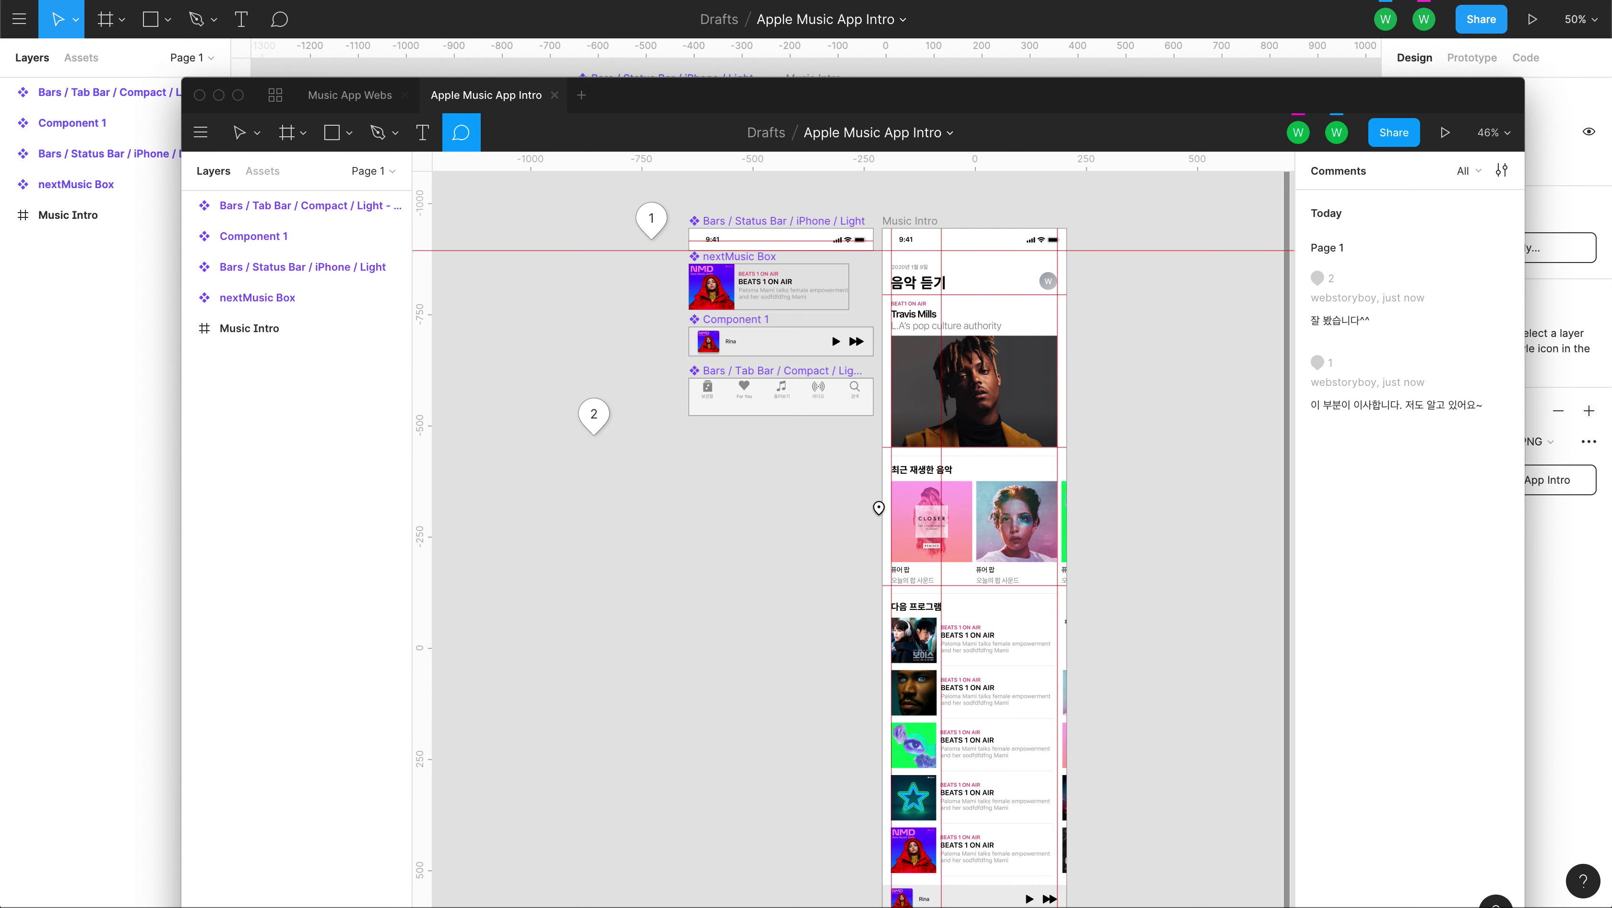
{"action": "scroll", "coordinate": [879, 507], "scroll_direction": "up", "scroll_amount": 2}
{"action": "scroll", "coordinate": [878, 507], "scroll_direction": "right", "scroll_amount": 2}
{"action": "scroll", "coordinate": [879, 507], "scroll_direction": "left", "scroll_amount": 2}
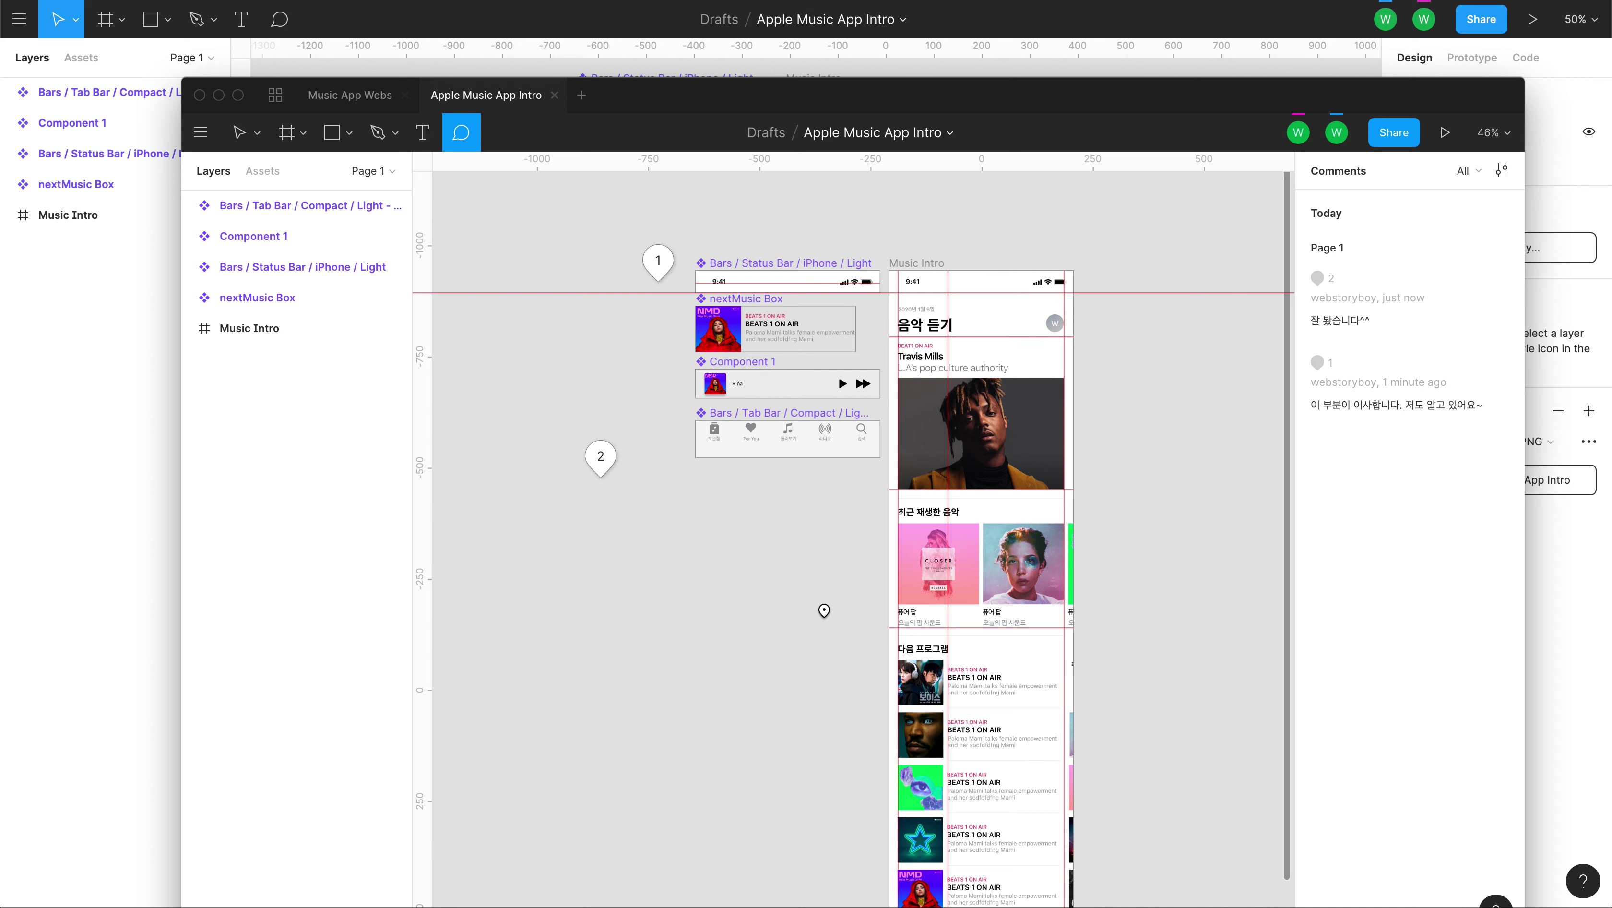
{"action": "scroll", "coordinate": [810, 642], "scroll_direction": "down", "scroll_amount": 2}
{"action": "left_click_drag", "start_coordinate": [734, 702], "coordinate": [766, 630]}
{"action": "left_click_drag", "start_coordinate": [793, 417], "coordinate": [777, 519]}
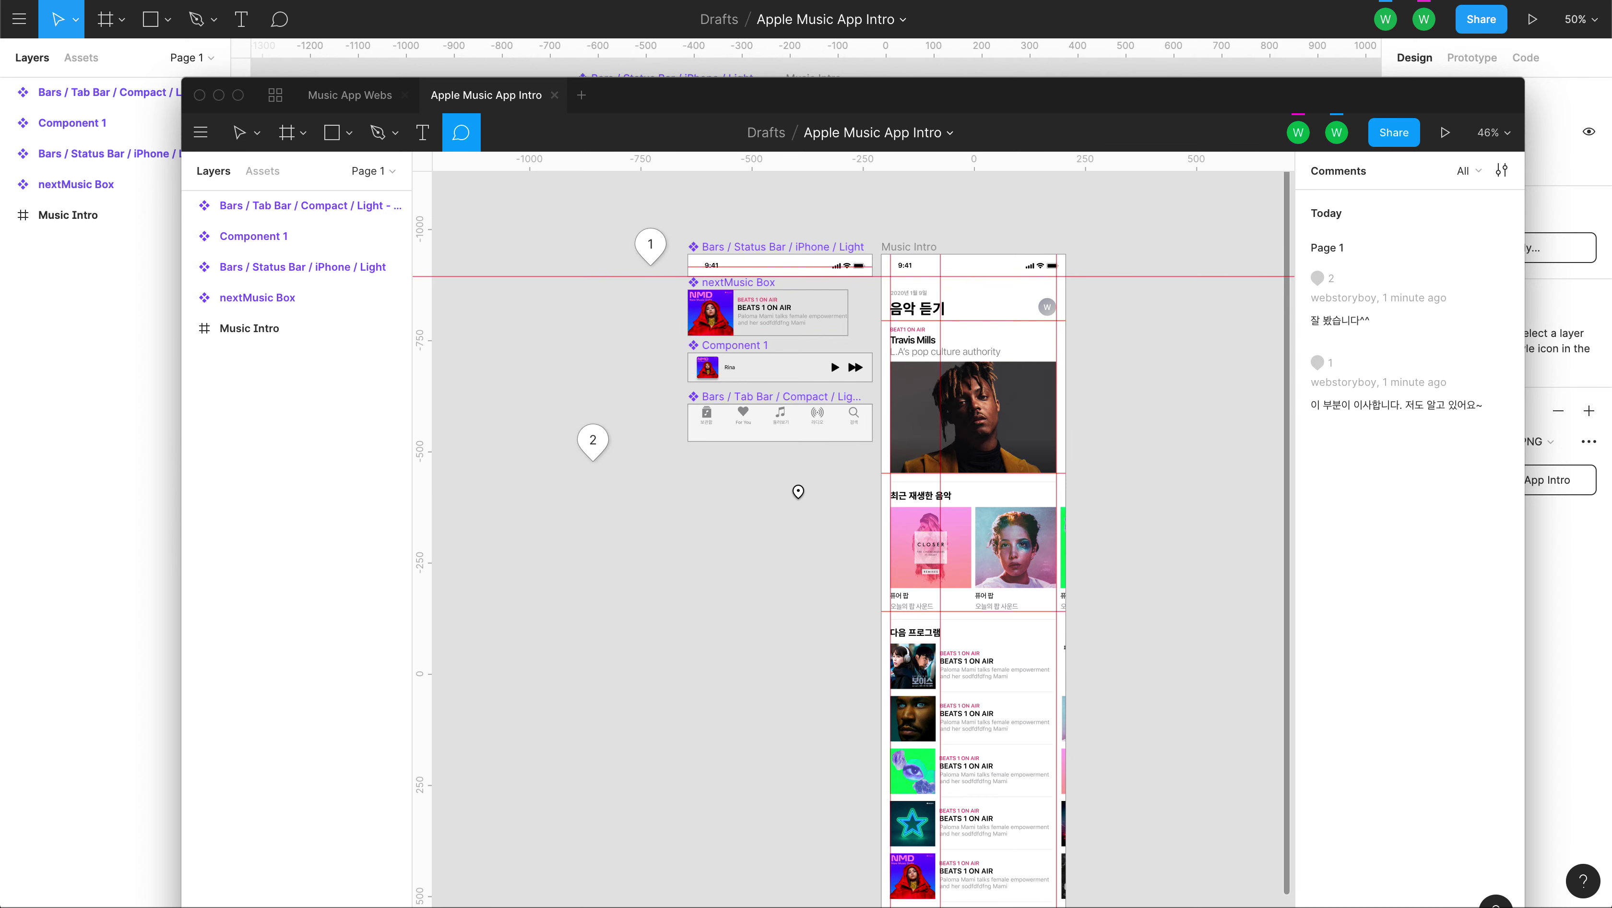
{"action": "mouse_move", "coordinate": [770, 545]}
{"action": "left_mouse_down"}
{"action": "mouse_move", "coordinate": [813, 515]}
{"action": "mouse_move", "coordinate": [752, 521]}
{"action": "left_mouse_up"}
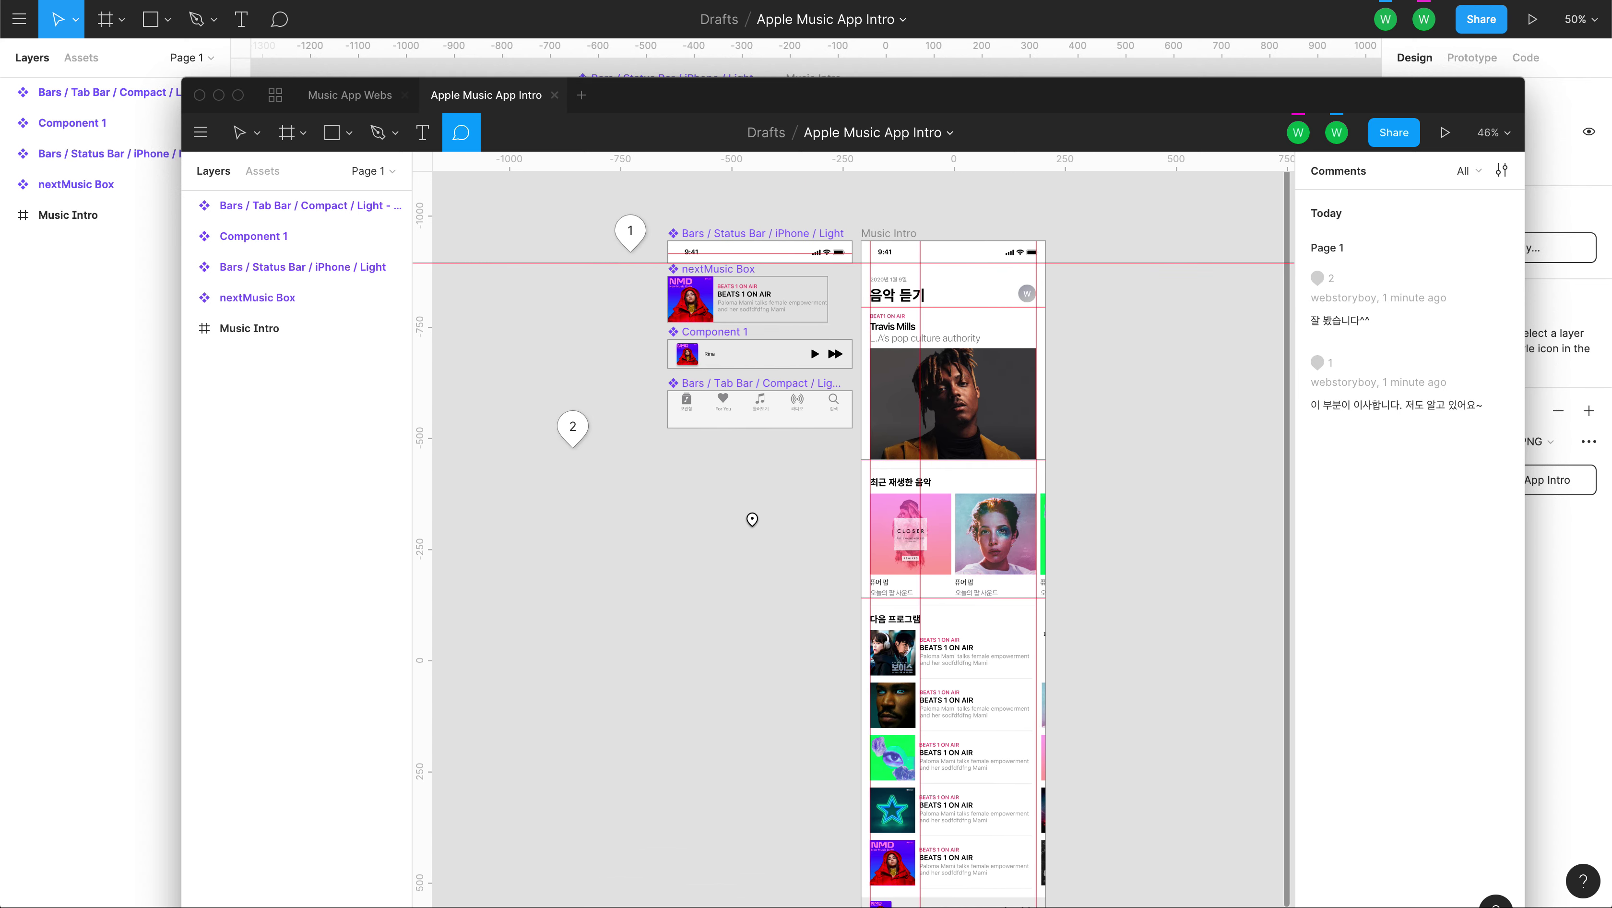
Move the second window up-left, widen it, and recentre the frames.
{"action": "left_click_drag", "start_coordinate": [747, 112], "coordinate": [652, 57]}
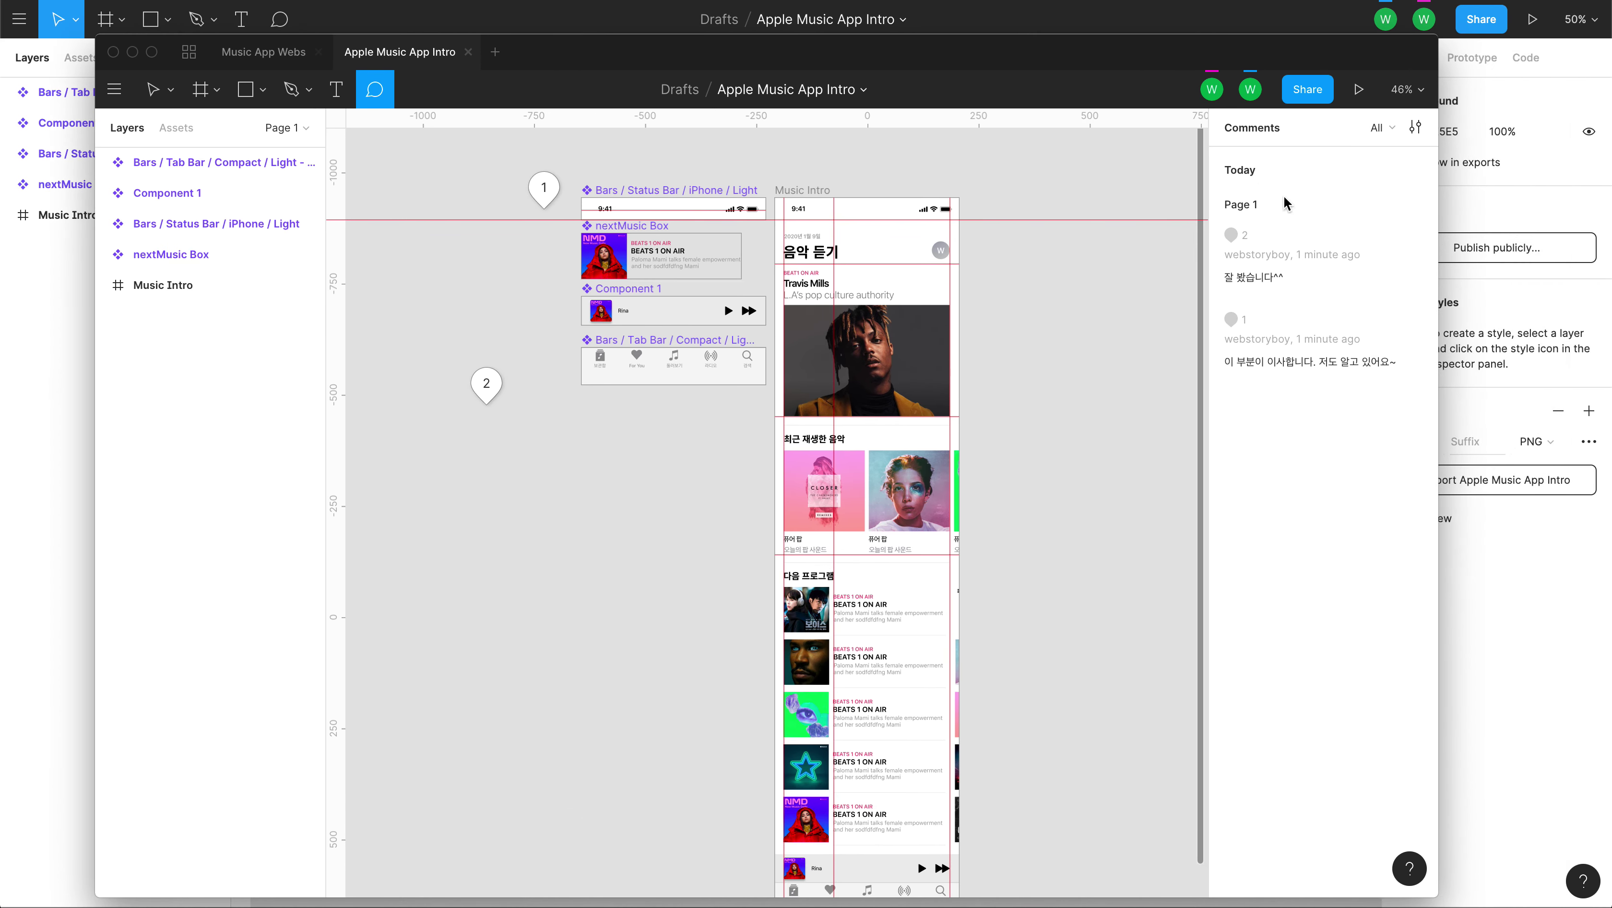
{"action": "left_click_drag", "start_coordinate": [1439, 323], "coordinate": [1566, 323]}
{"action": "left_click_drag", "start_coordinate": [655, 505], "coordinate": [716, 529]}
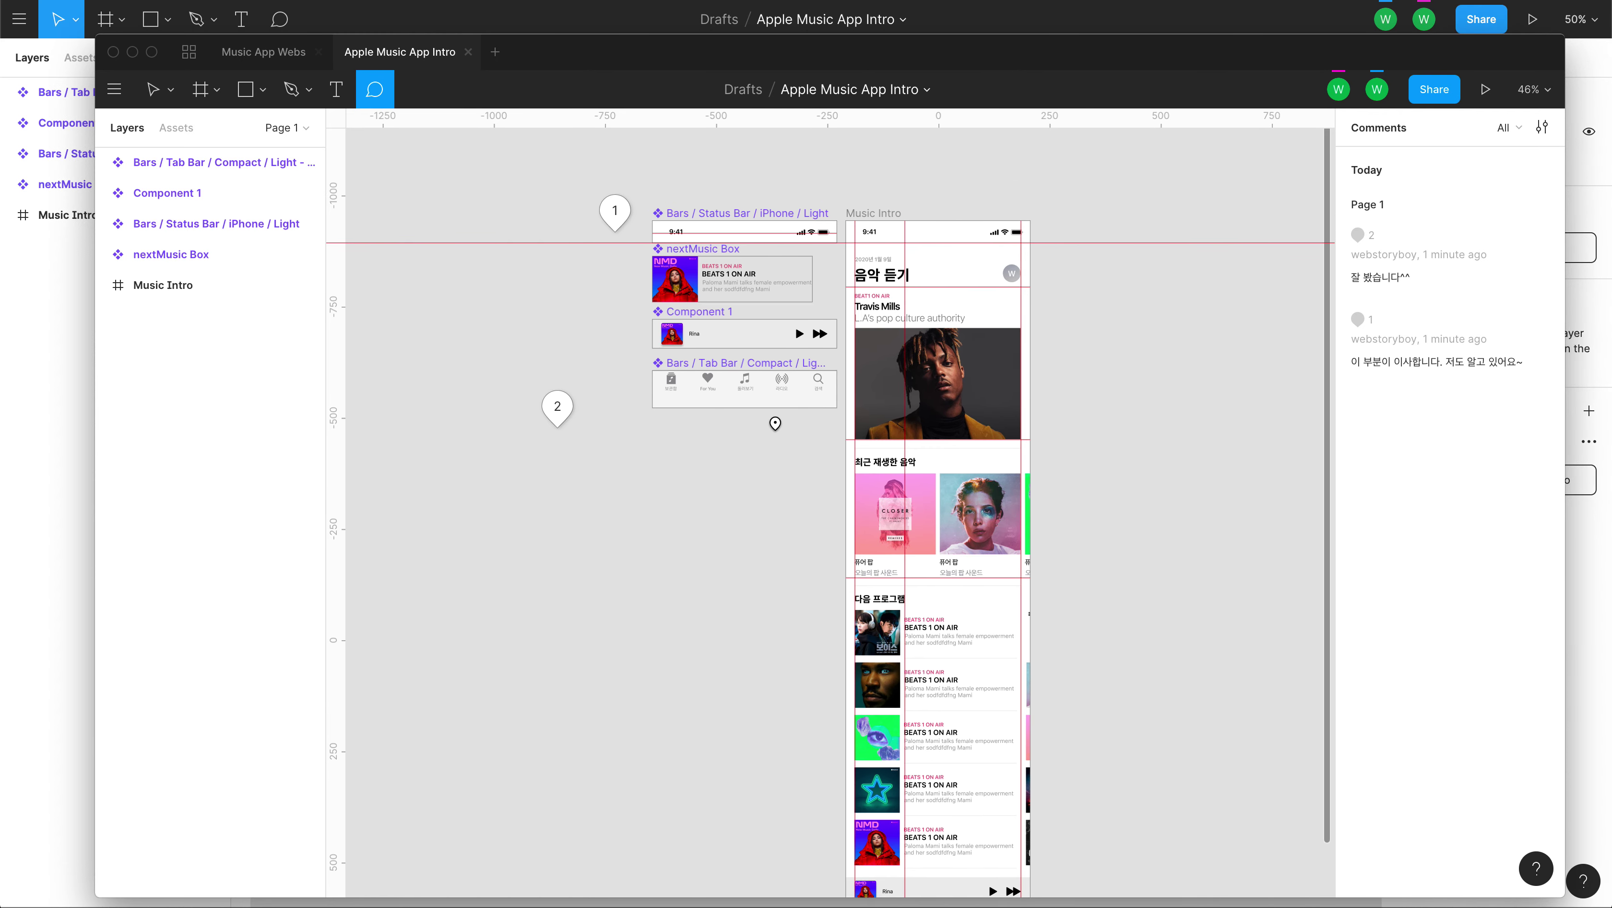
{"action": "left_click_drag", "start_coordinate": [1131, 760], "coordinate": [1112, 698]}
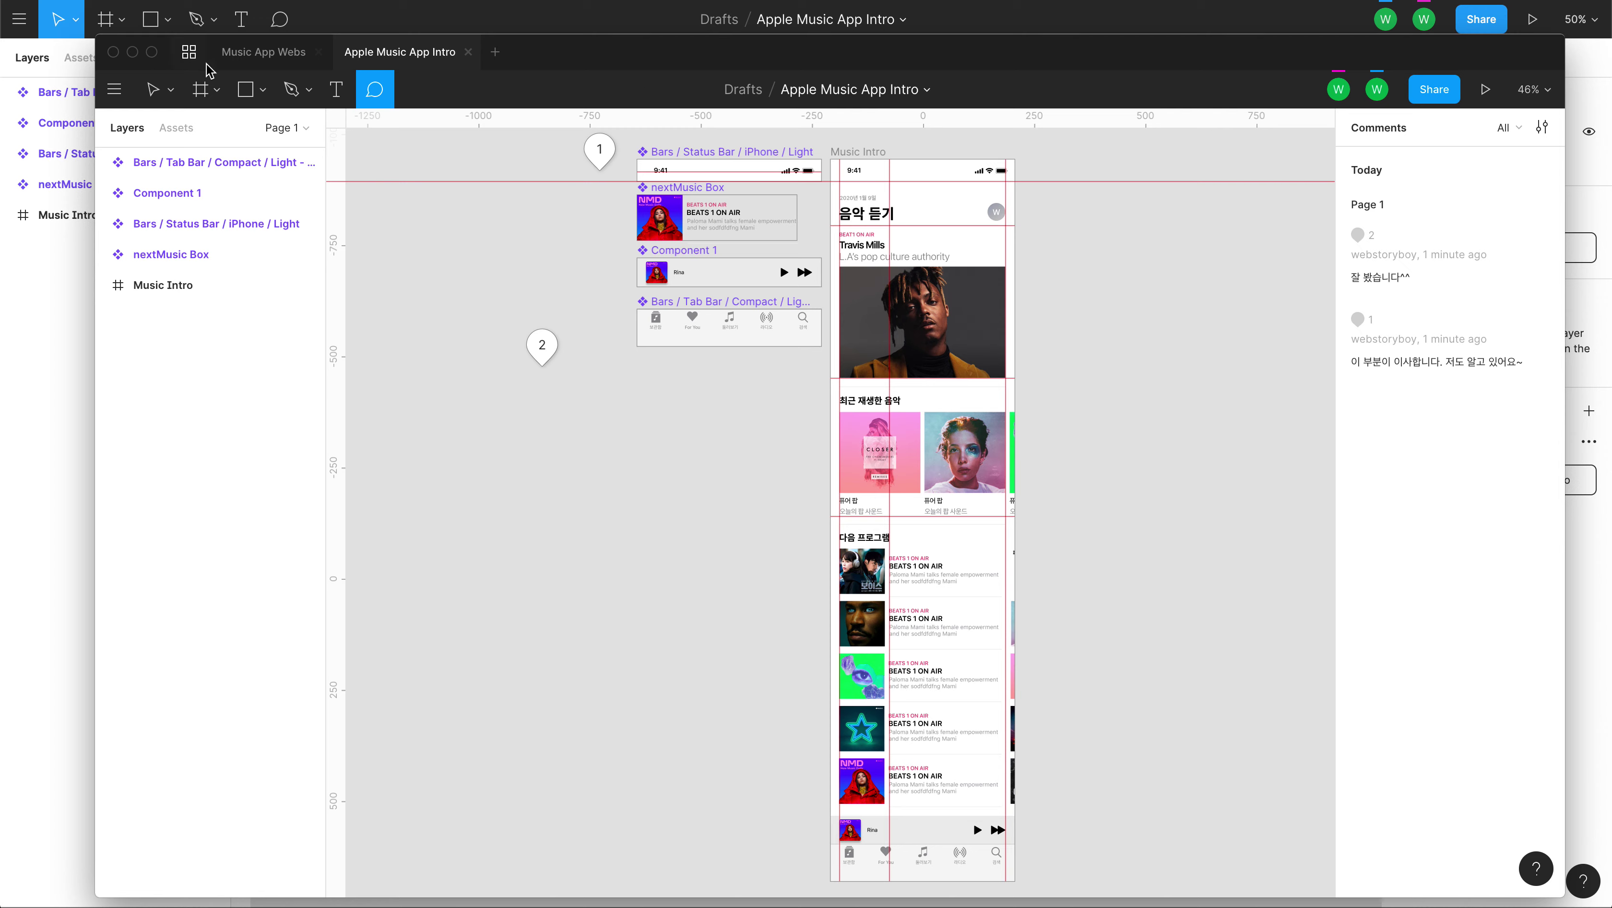